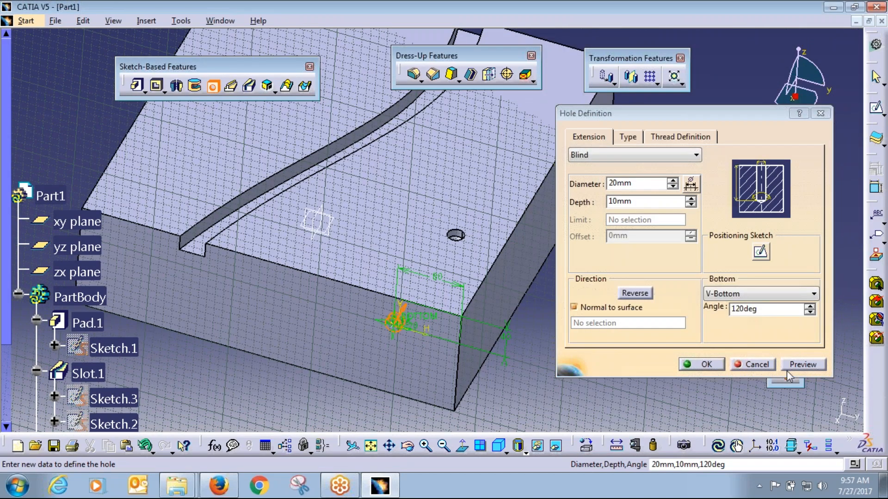
Step: Extend the 20 mm hole on the front face through the full length of the block and create it
left_click(786, 369)
left_click(634, 155)
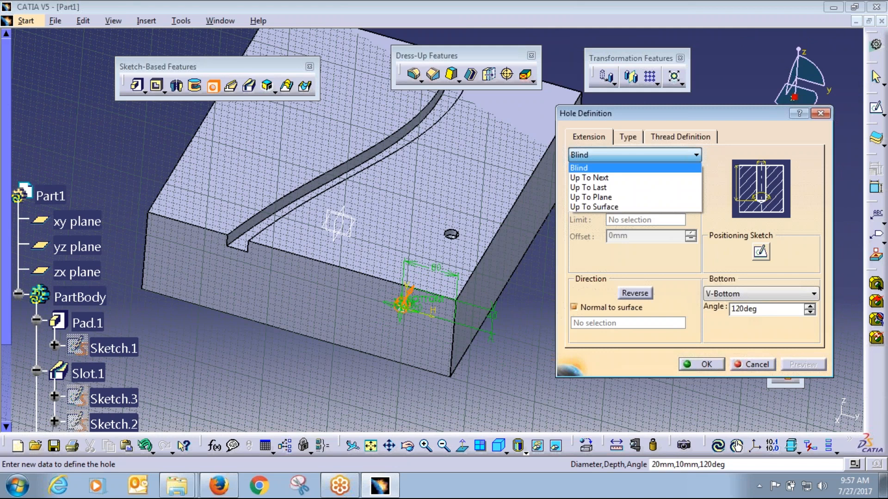
left_click(694, 360)
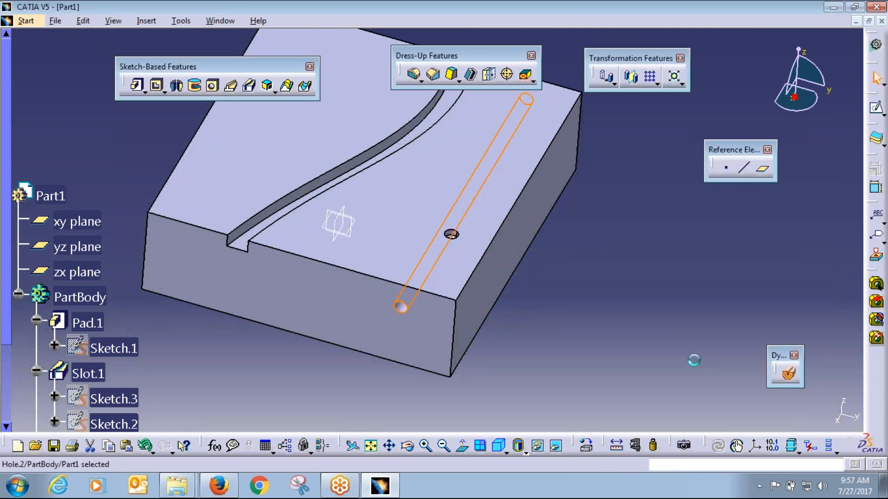
middle_click_drag(693, 360, 685, 301)
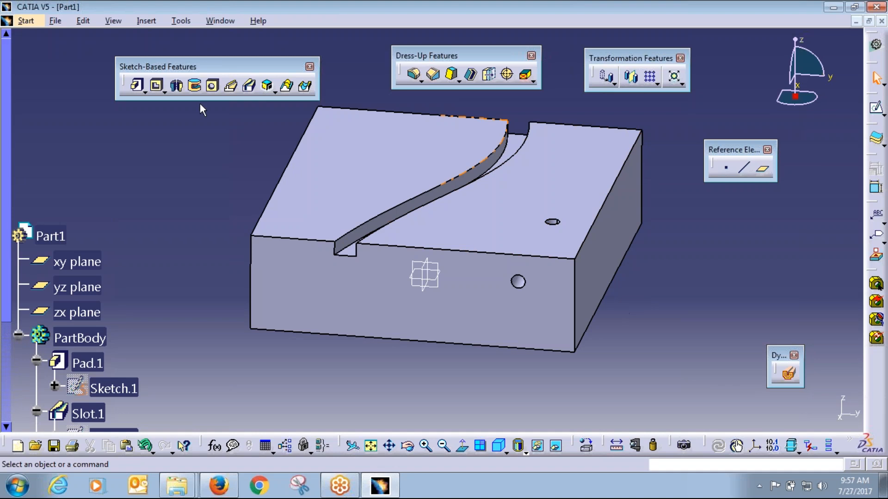
Step: Start a hole on the top face beside the curved slot, set its type to Tapered with a 30° angle, and preview it
left_click(213, 85)
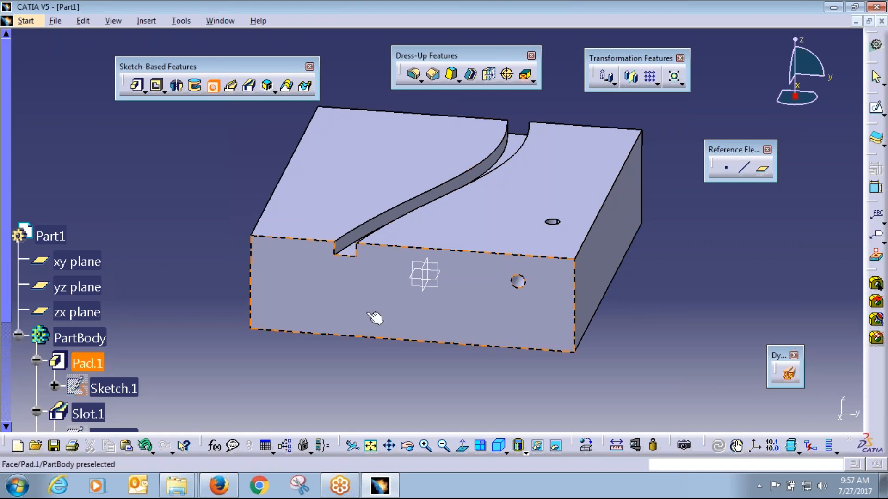
middle_click_drag(374, 318, 419, 386)
left_click(609, 155)
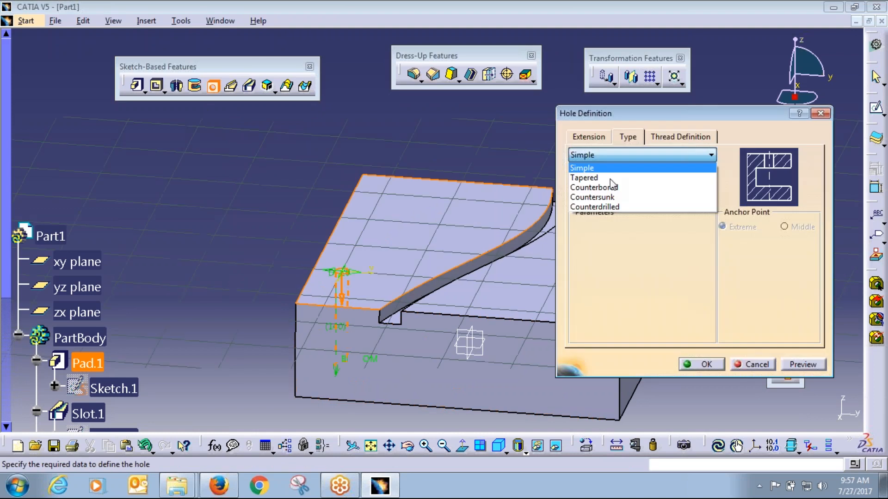
left_click(610, 179)
left_click(706, 230)
left_click(707, 231)
left_click(706, 231)
left_click(707, 231)
left_click(706, 231)
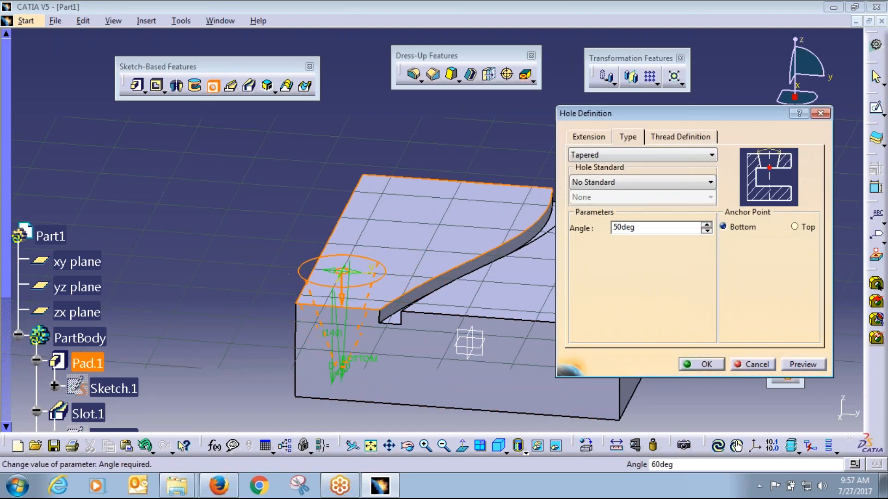
left_click(794, 366)
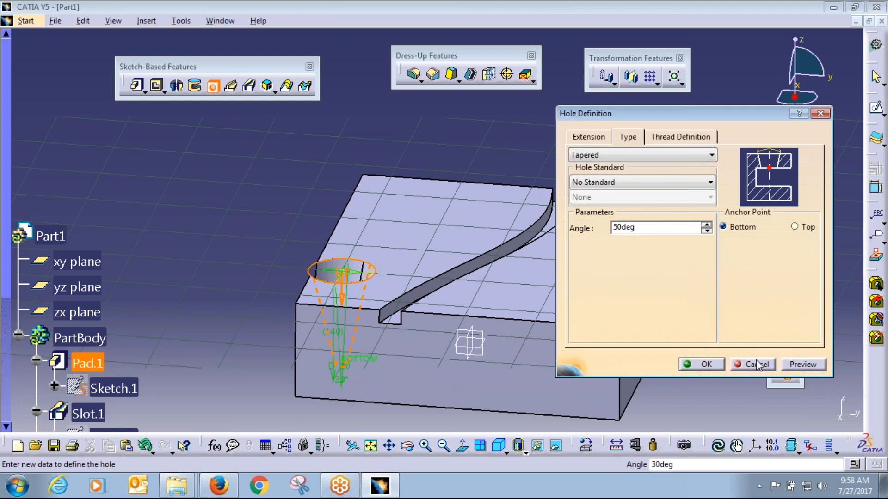
middle_click(440, 350)
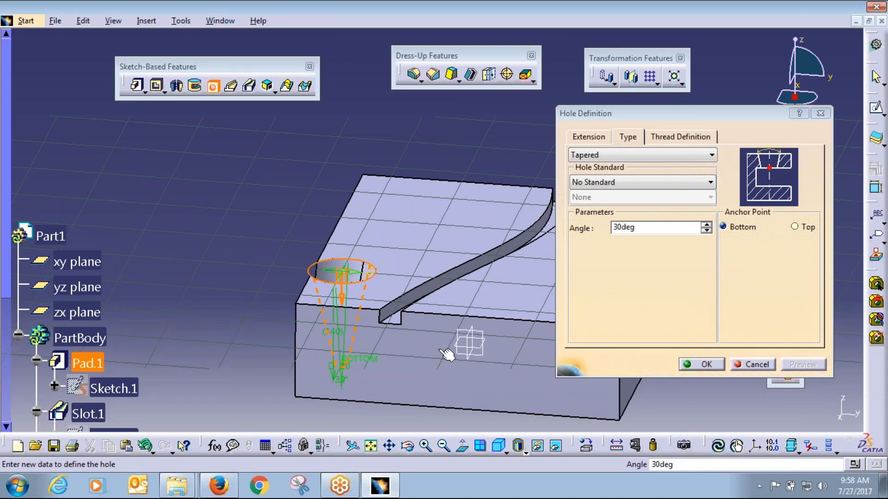
middle_click_drag(446, 354, 451, 346)
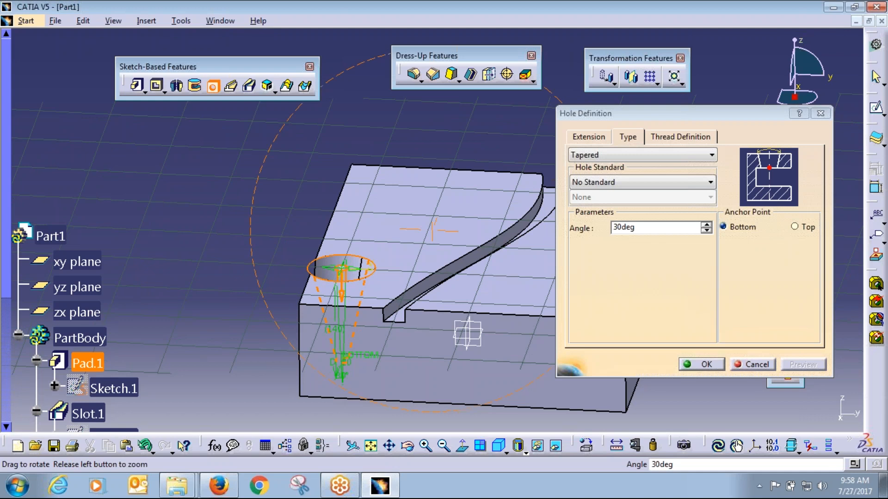
middle_click_drag(468, 333, 462, 227)
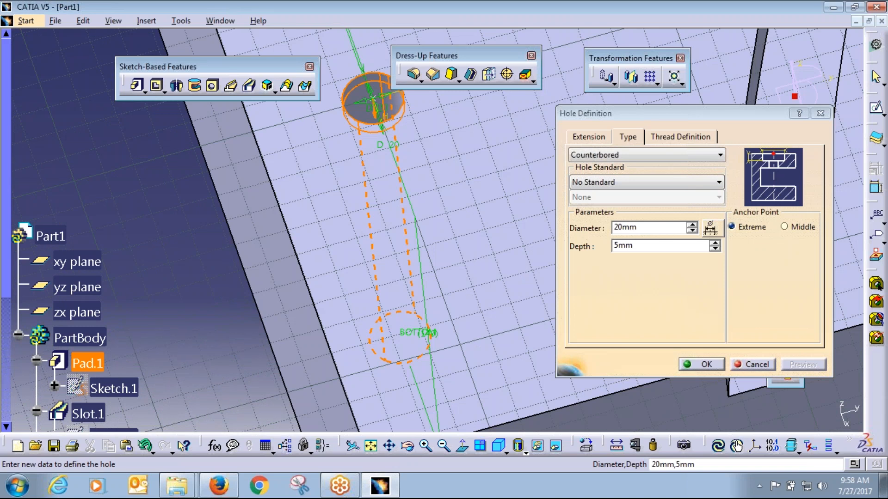
Step: Make the hole Counterbored with a 30 mm counterbore diameter and 10 mm depth, and create it
middle_click_drag(437, 203, 429, 241)
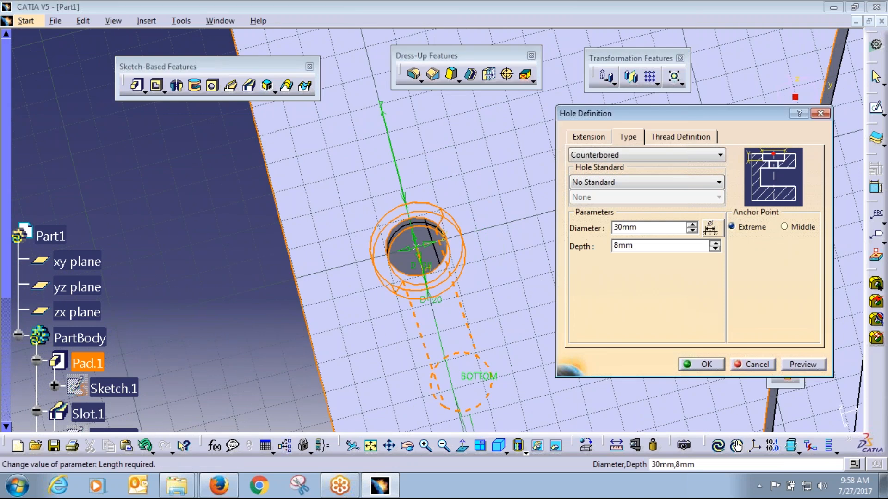
left_click(716, 243)
left_click(716, 243)
left_click(702, 364)
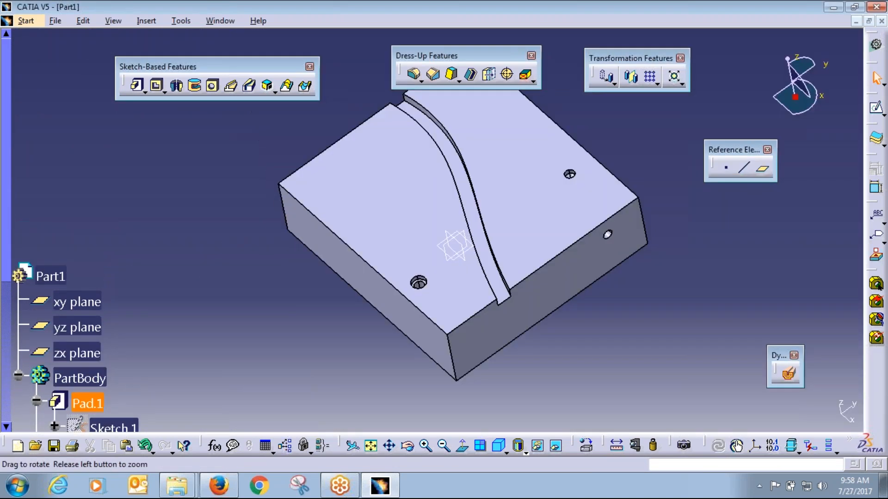
Step: Edit the counterbored hole into a Countersunk one defined by Depth & Angle, with 10 mm depth and a 20° angle
middle_click_drag(459, 250, 446, 315)
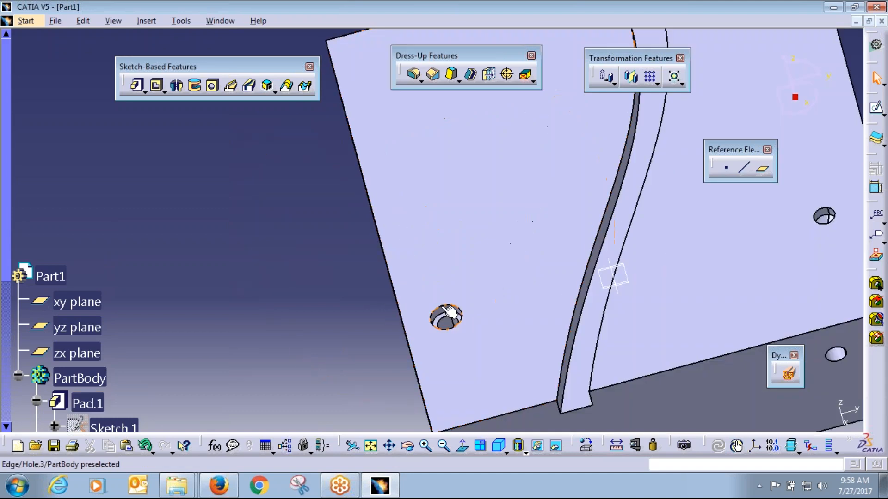
double_click(447, 312)
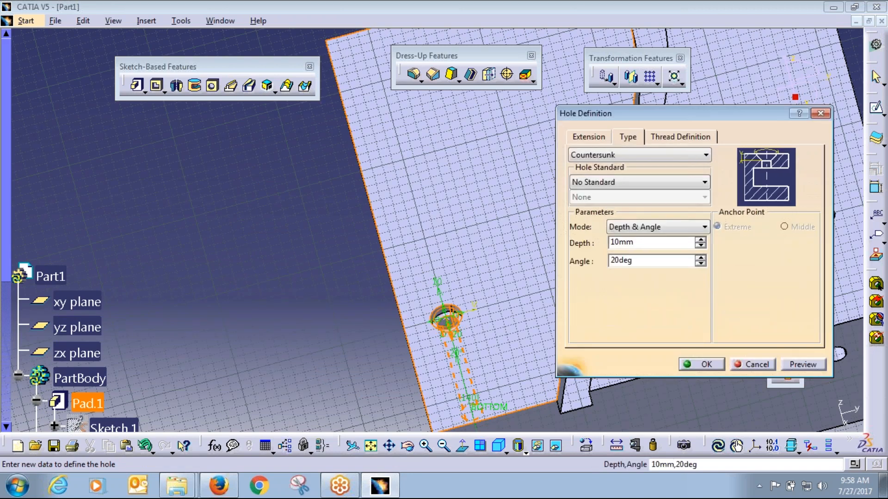
left_click(803, 365)
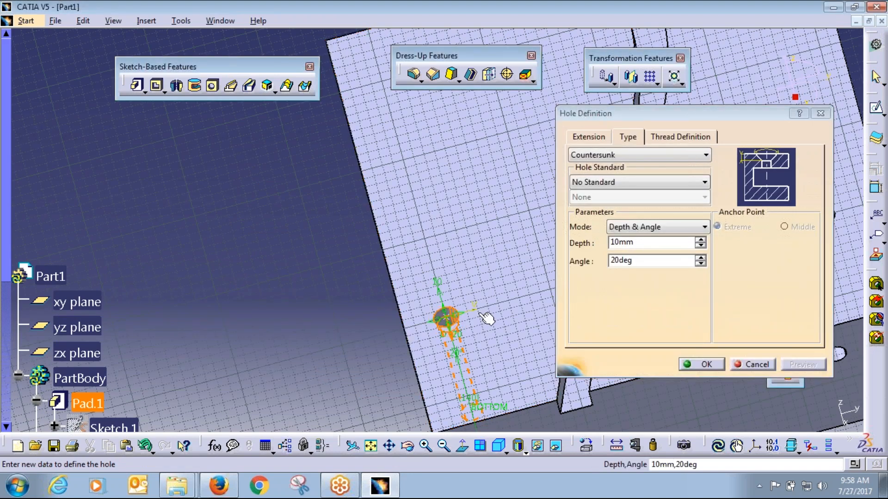
middle_click_drag(485, 318, 490, 324)
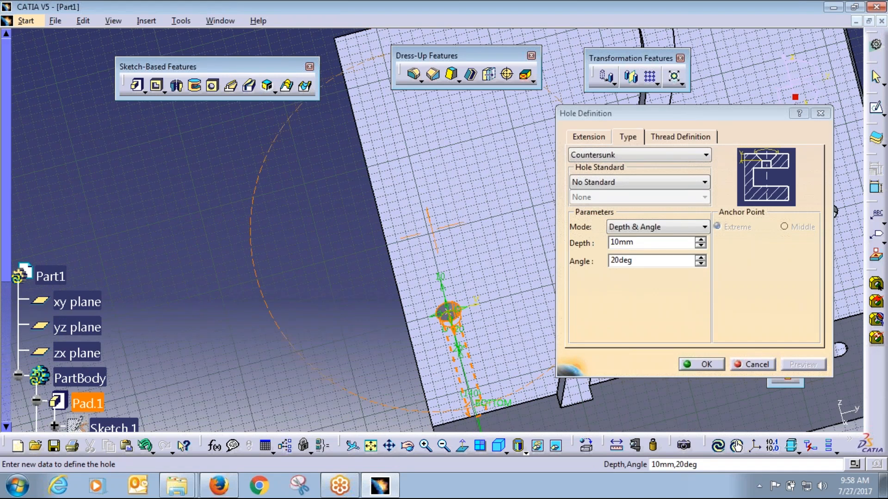
middle_click_drag(449, 315, 453, 247)
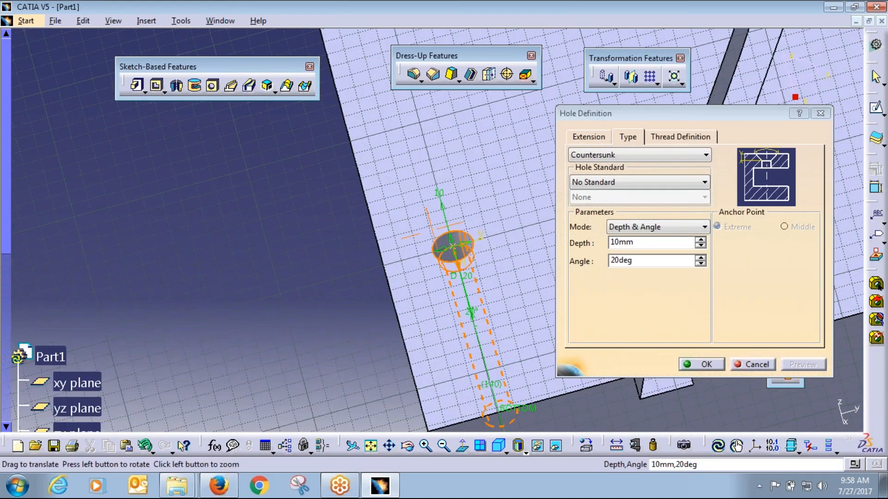
left_click(701, 364)
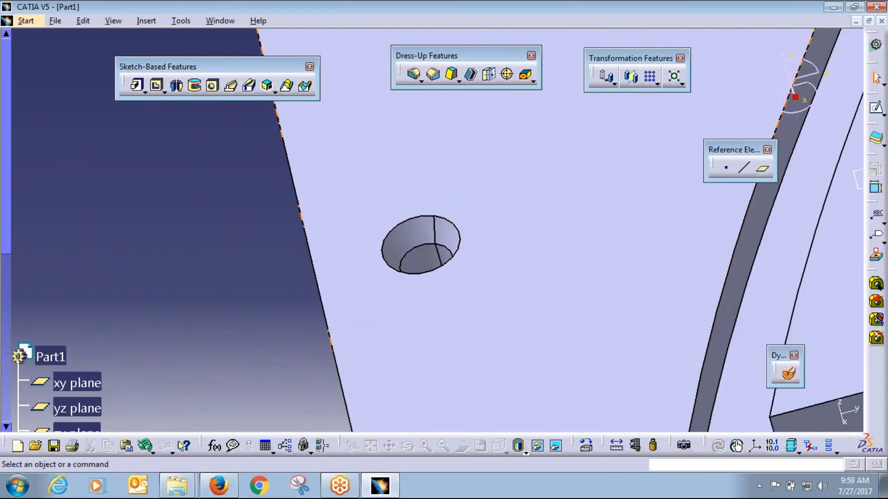
Step: Change the countersunk hole to Counterdrilled with 30 mm diameter, 10 mm depth and 50° angle, and inspect its profile in a dynamic section
middle_click_drag(444, 319, 414, 190)
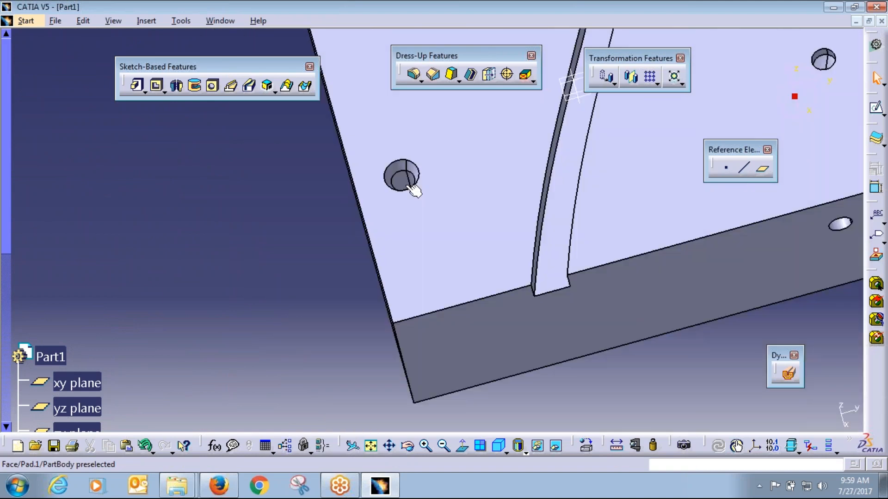
double_click(413, 189)
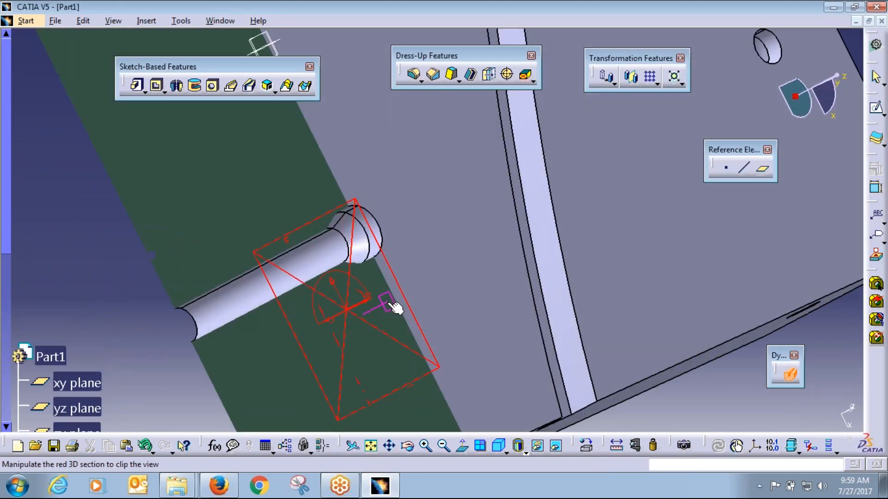
left_click_drag(396, 307, 378, 327)
middle_click_drag(378, 328, 414, 340)
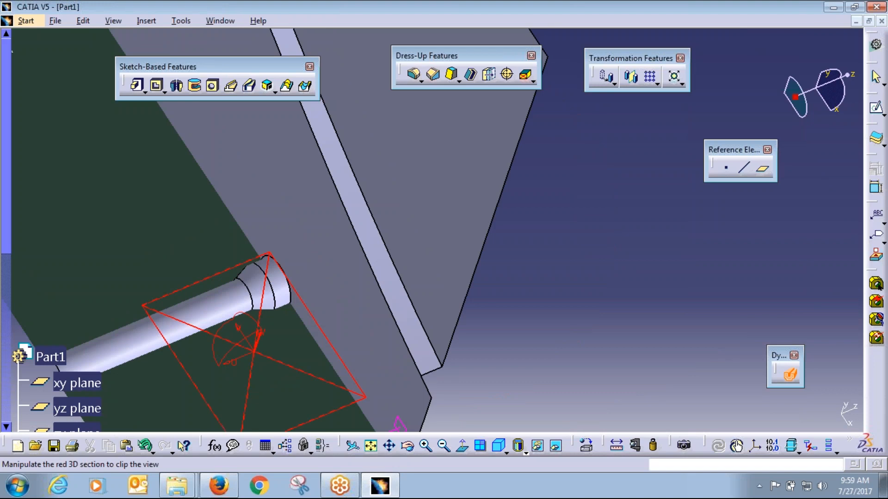
Step: Start another hole on the top face across the slot, near the block's far corner, and set its type to Simple
left_click(498, 447)
middle_click_drag(480, 259, 413, 286)
middle_click_drag(650, 349, 288, 239)
left_click(213, 86)
middle_click_drag(296, 298, 398, 210)
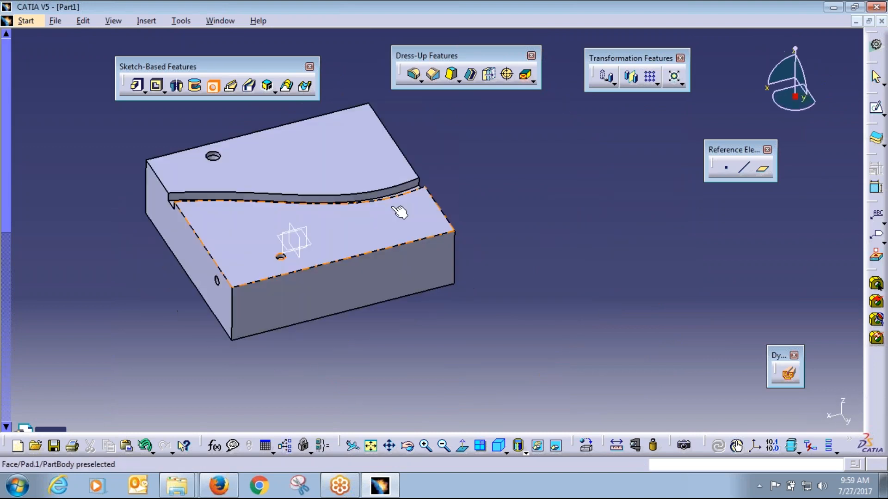
left_click(399, 210)
left_click(628, 137)
left_click(644, 155)
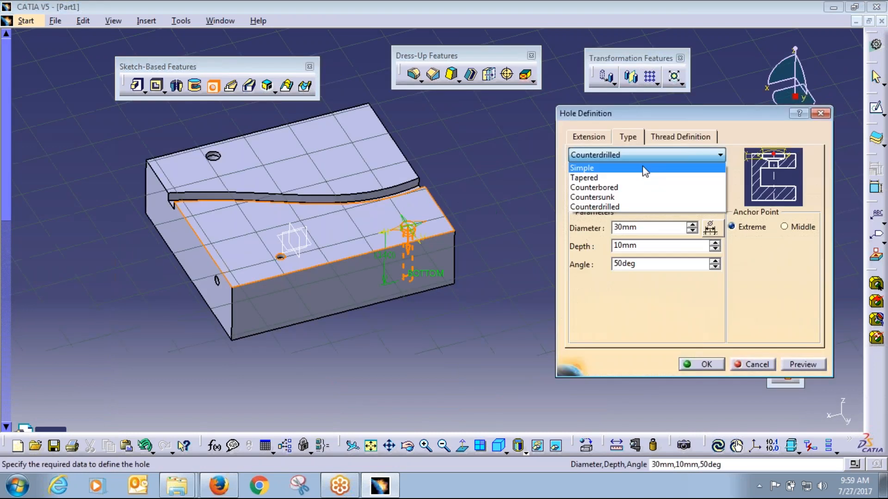
Step: Make the new hole threaded with a Metric Thin Pitch M20x1.5 thread, 10 mm thread depth, right-threaded, and create it
left_click(664, 138)
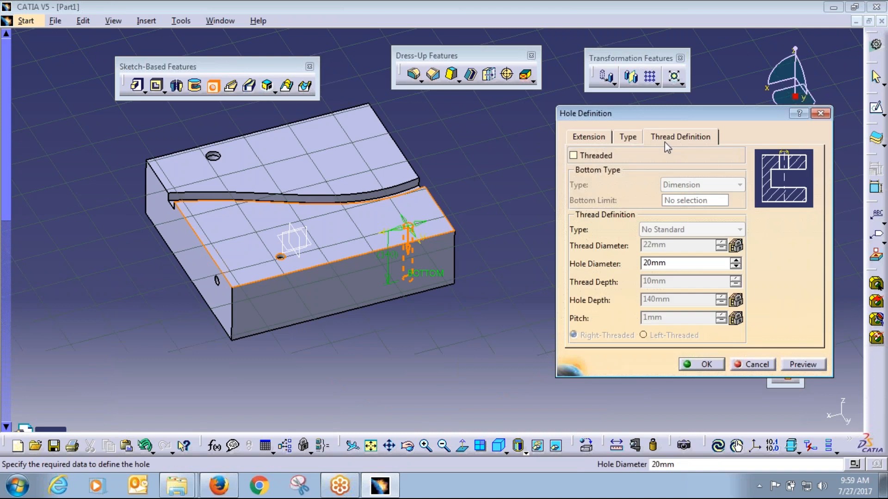
key("space")
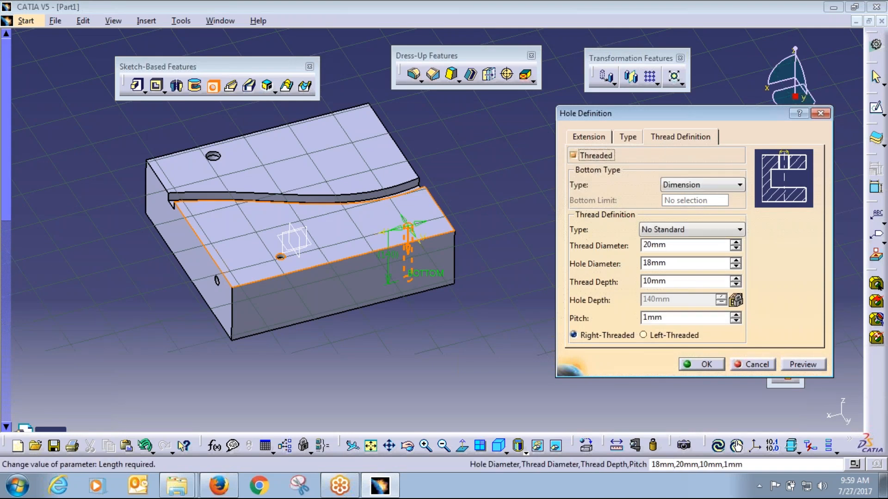
left_click(692, 230)
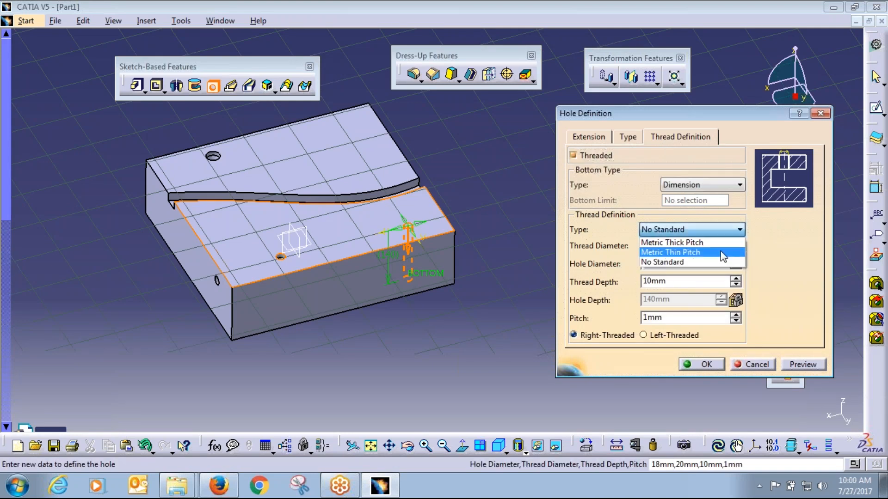
left_click(666, 250)
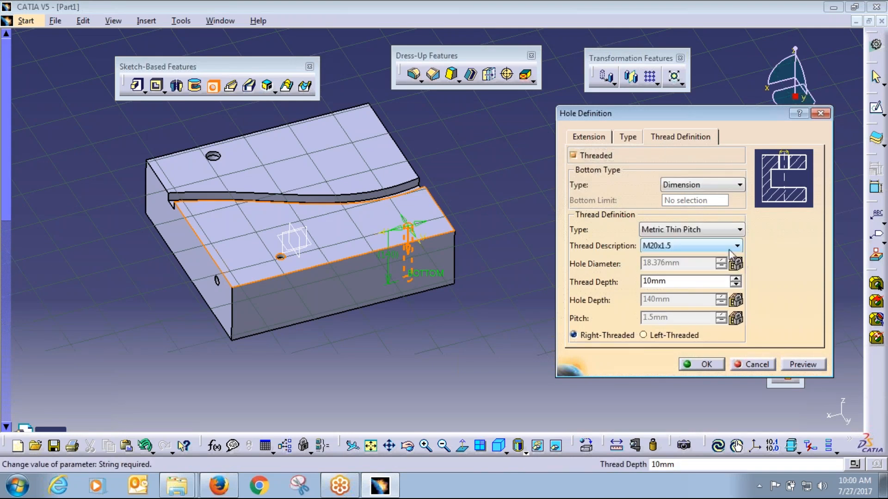
left_click(403, 347)
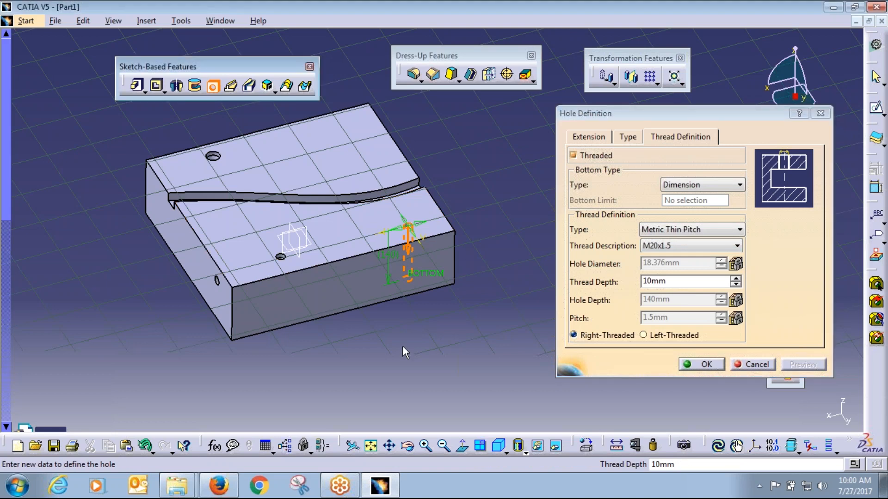
middle_click_drag(402, 345, 402, 305)
left_click(702, 364)
Step: Undock the Analysis toolbar so that it floats in the work area
middle_click_drag(416, 333, 512, 296)
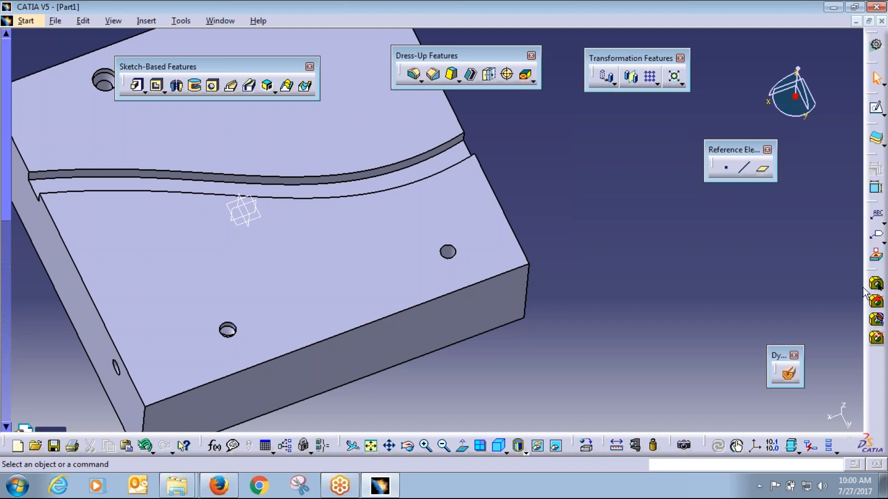
left_click_drag(704, 439, 589, 382)
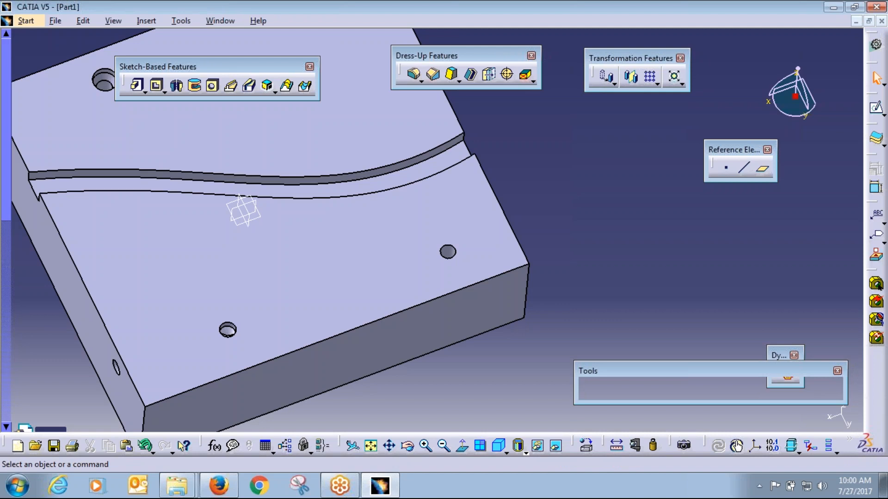
left_click_drag(704, 440, 664, 317)
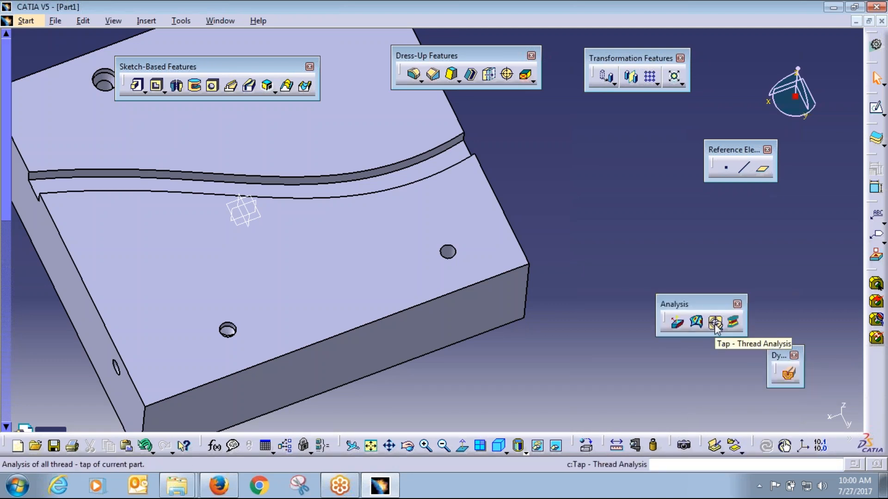
Step: Run the Tap - Thread Analysis on the part, examine the symbolic thread geometry on the M20x1.5 hole, and close the analysis
left_click(715, 325)
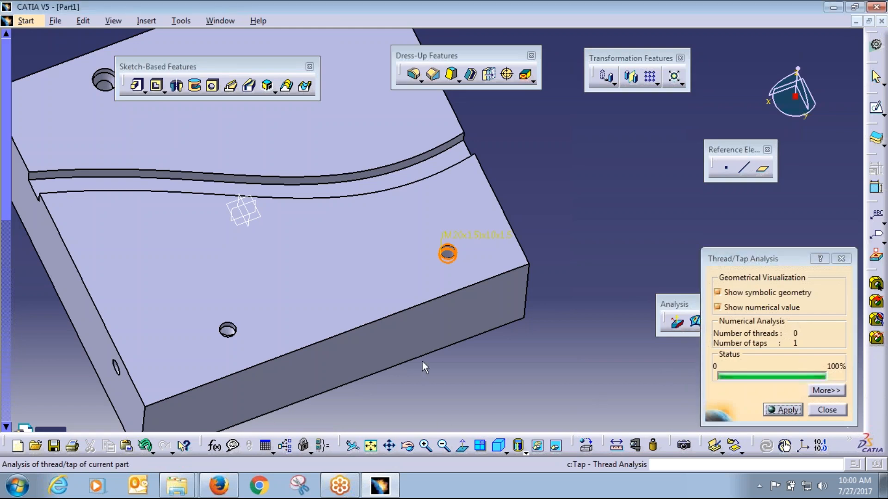
middle_click_drag(422, 363, 435, 323)
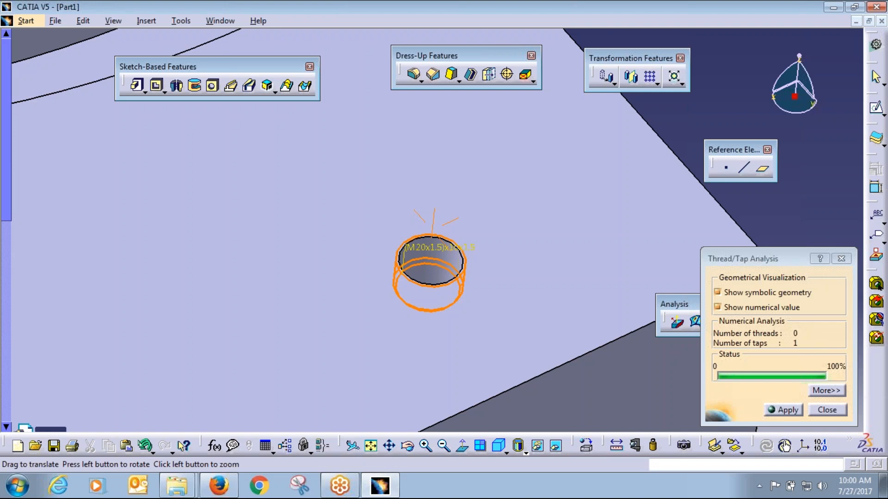
middle_click_drag(430, 268, 478, 236)
left_click(827, 409)
Step: Run the thread/tap analysis again to check the threads on both the top-face and front-face holes
left_click(728, 314)
left_click(782, 410)
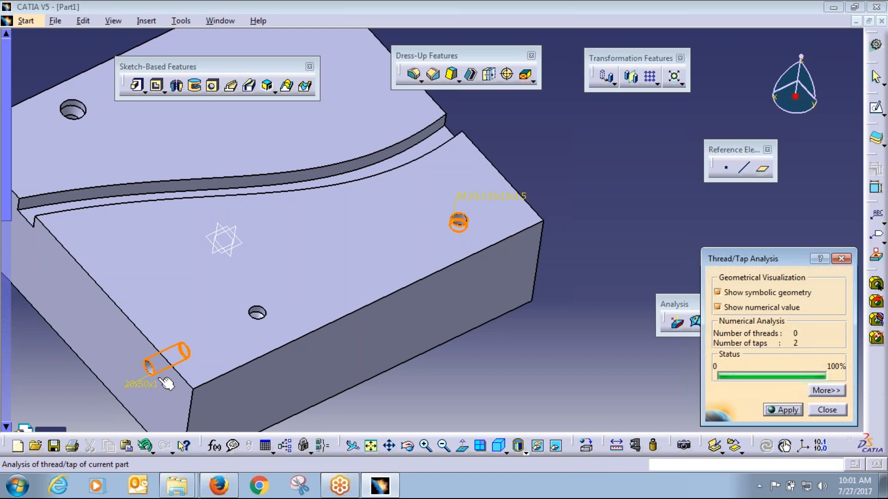
mouse_move(432, 183)
left_mouse_down()
mouse_move(530, 252)
mouse_move(563, 257)
left_mouse_up()
mouse_move(114, 323)
left_mouse_down()
mouse_move(137, 393)
mouse_move(204, 393)
left_mouse_up()
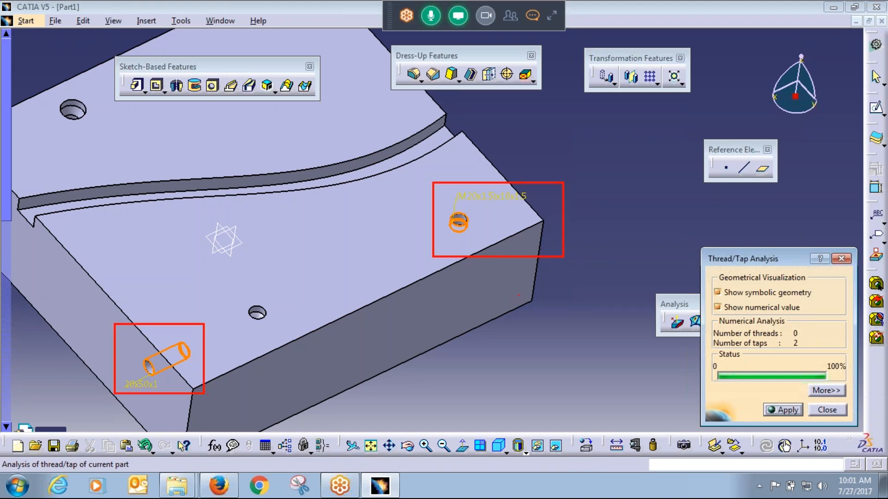
Step: Close the thread/tap analysis and look over the whole slotted block with its holes
left_click_drag(233, 333, 330, 389)
left_click_drag(535, 253, 535, 356)
key("Escape")
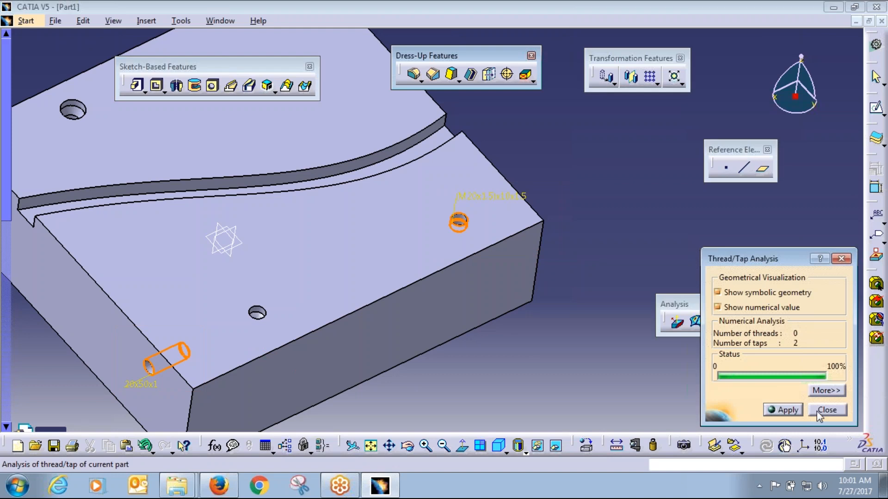
left_click(824, 410)
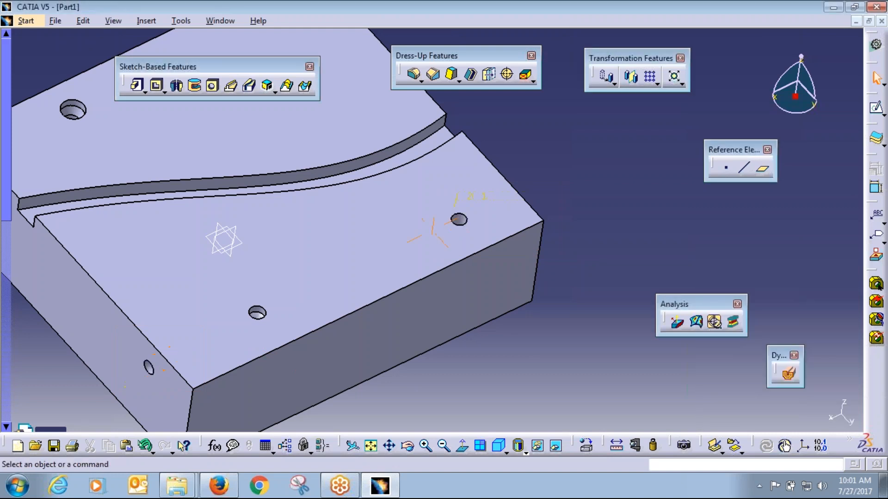
middle_click_drag(481, 365, 484, 370)
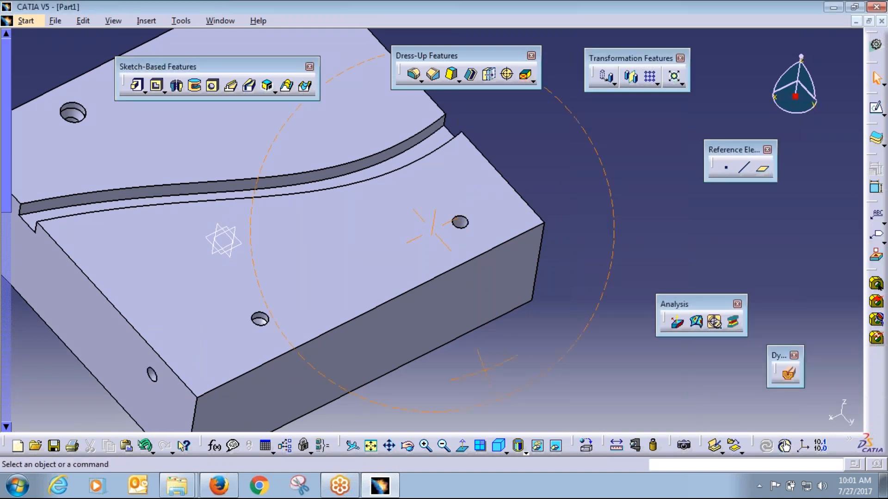
middle_click_drag(484, 370, 558, 273)
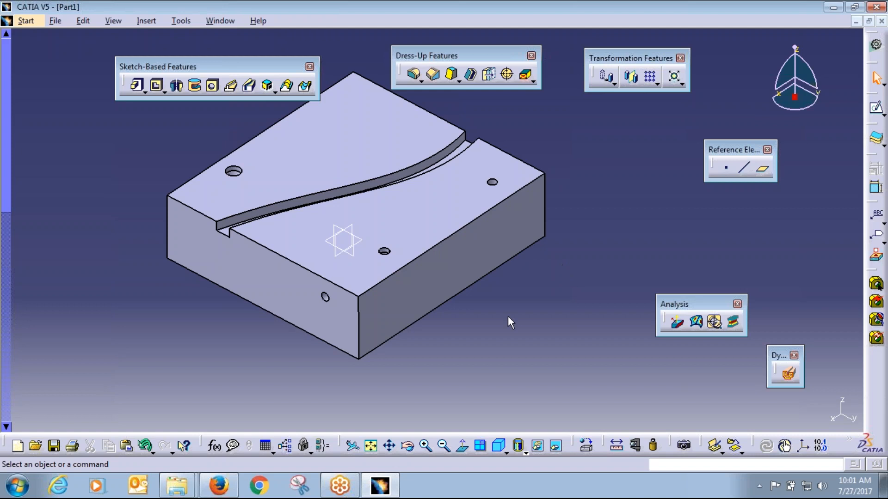
middle_click_drag(506, 311, 539, 289)
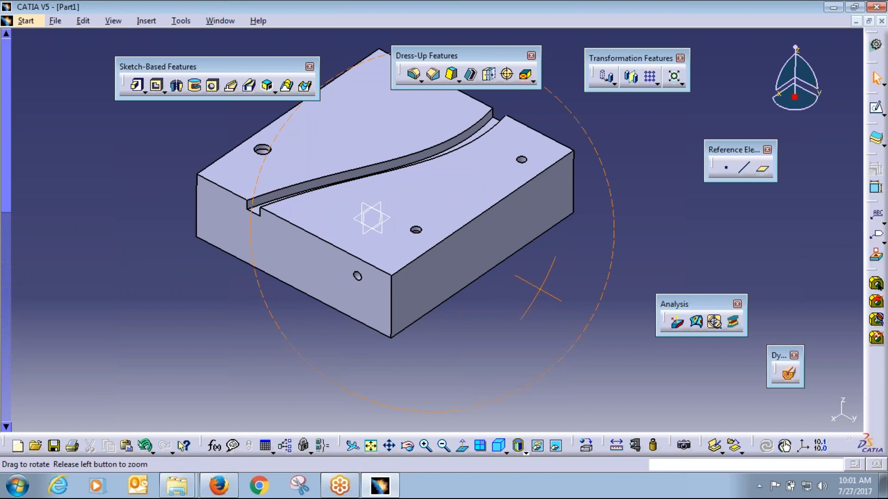
middle_click_drag(538, 289, 542, 291)
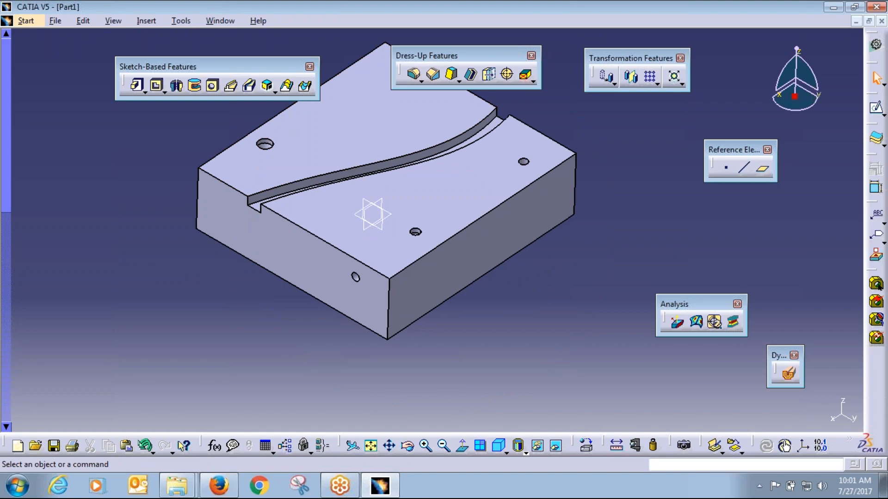
Step: Create a new part named Part4 in the Part Design workbench with hybrid design enabled
left_click(876, 44)
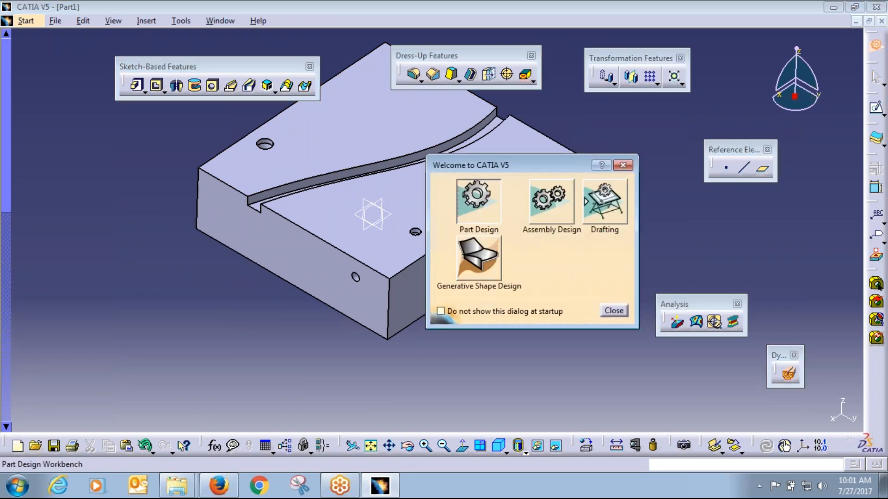
left_click(477, 197)
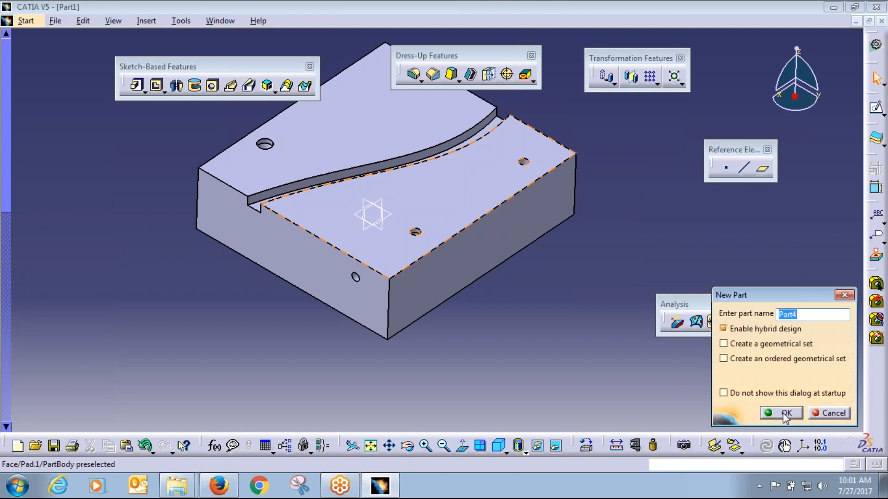
left_click(785, 413)
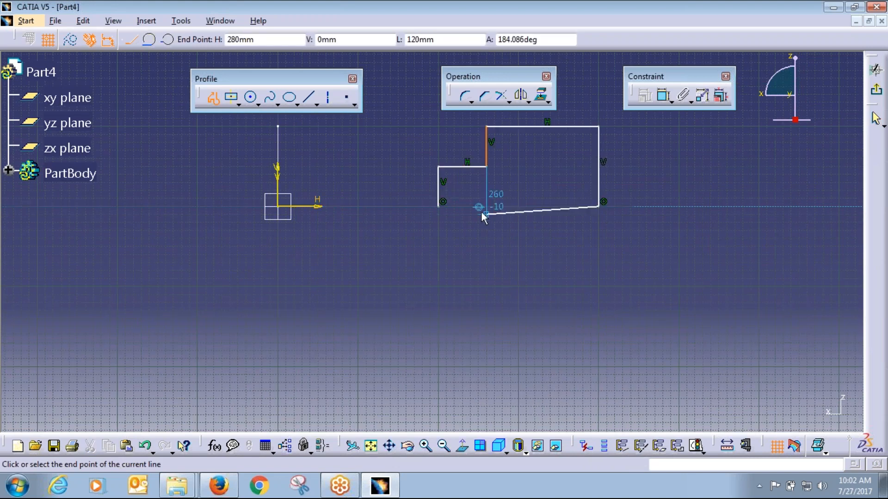
Step: Close the stepped profile with a 200 mm horizontal base line ending at H 200 mm, V 0 mm, and exit the sketch
left_click(438, 207)
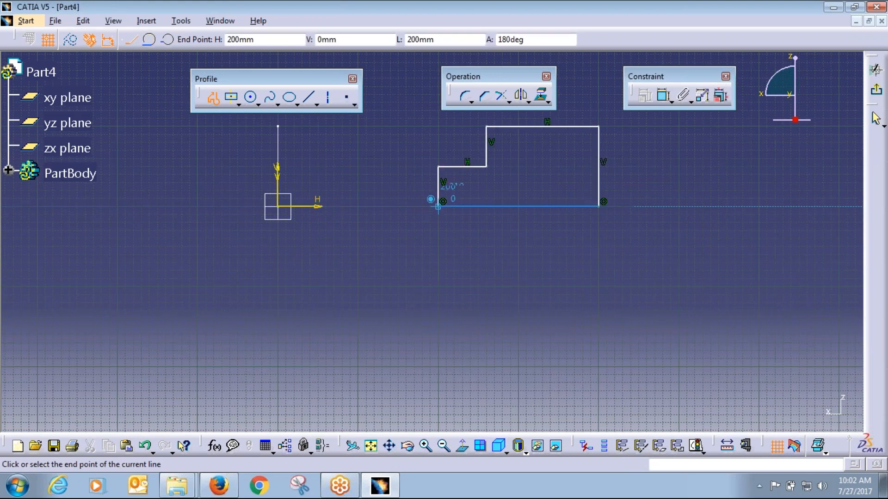
left_click(875, 69)
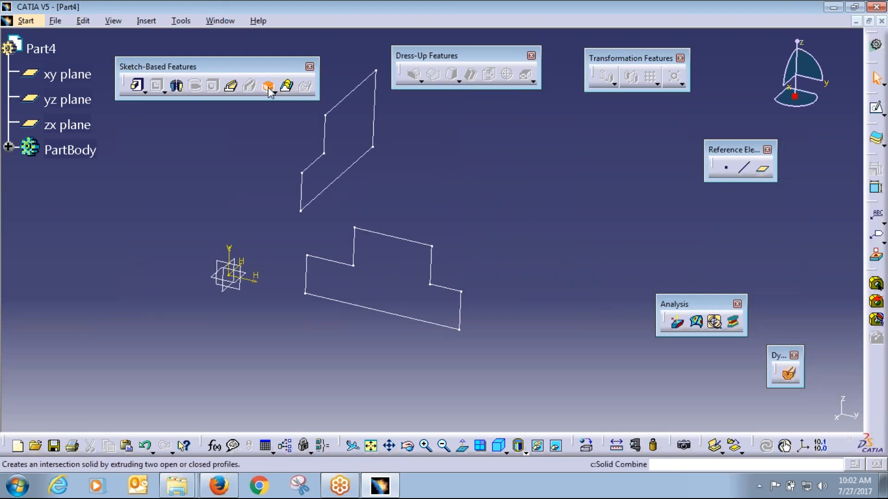
Step: Preview a Solid Combine of Sketch.1 and Sketch.2 normal to both profiles, inspect the shape, and cancel the command
left_click(269, 87)
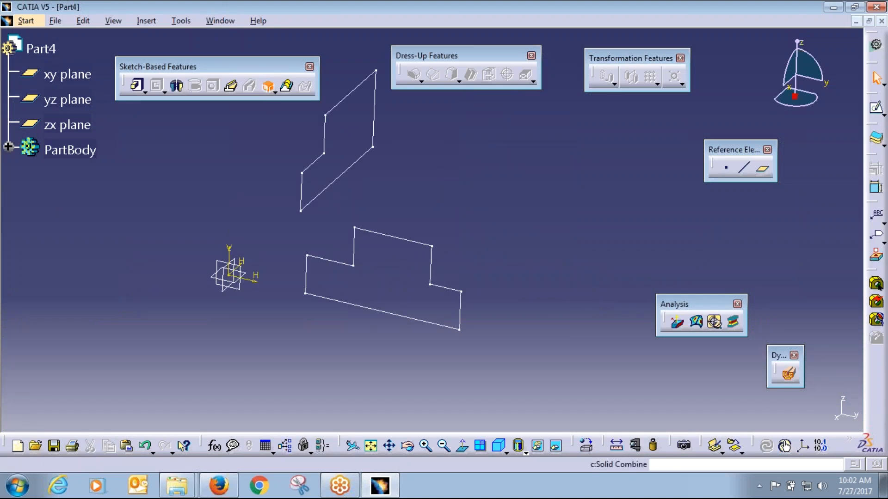
left_click(426, 249)
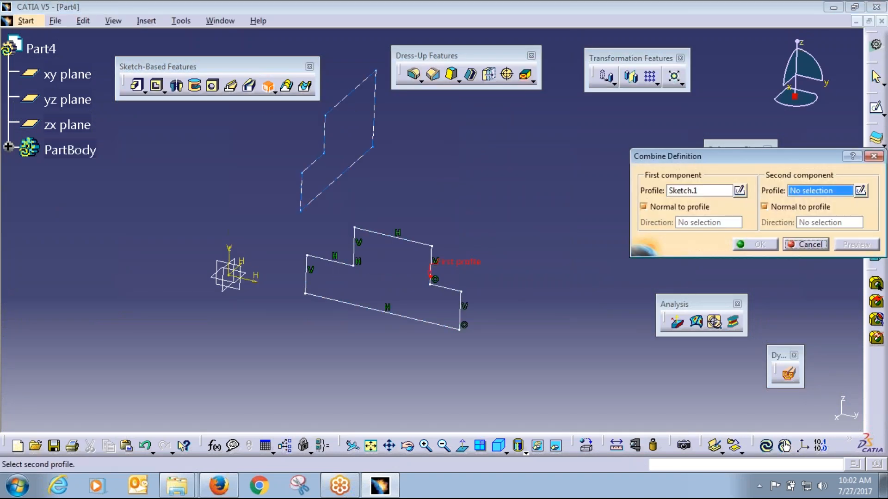
left_click(357, 98)
left_click(856, 245)
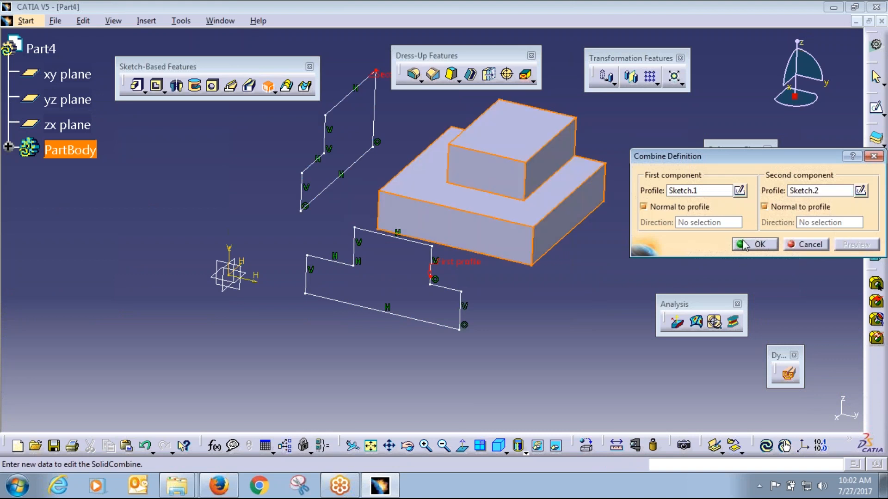
mouse_move(454, 304)
middle_mouse_down()
mouse_move(519, 204)
mouse_move(517, 217)
mouse_move(430, 199)
mouse_move(387, 208)
middle_mouse_up()
mouse_move(611, 235)
middle_mouse_down()
mouse_move(530, 264)
mouse_move(400, 174)
mouse_move(391, 183)
mouse_move(559, 290)
mouse_move(594, 283)
middle_mouse_up()
left_click(814, 247)
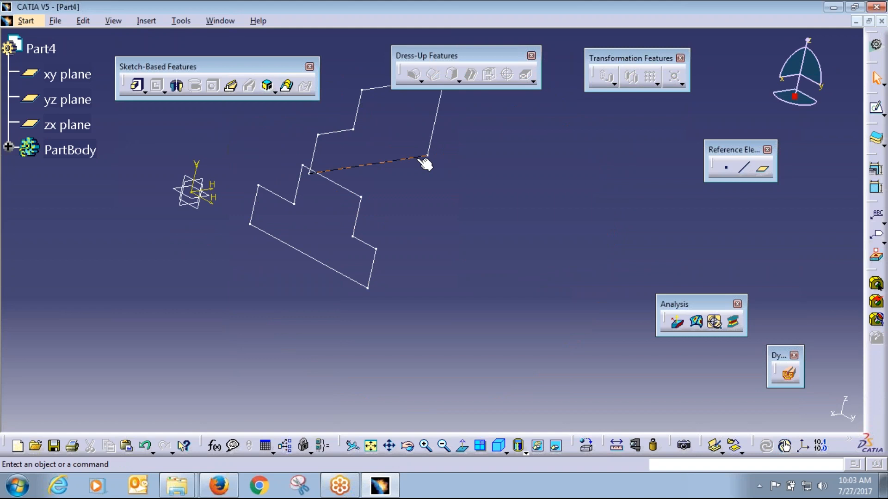
Step: Reopen the second profile sketch and add a step ending in a 20 mm radius tangent arc at H 400 mm, V 50 mm
left_click(422, 158)
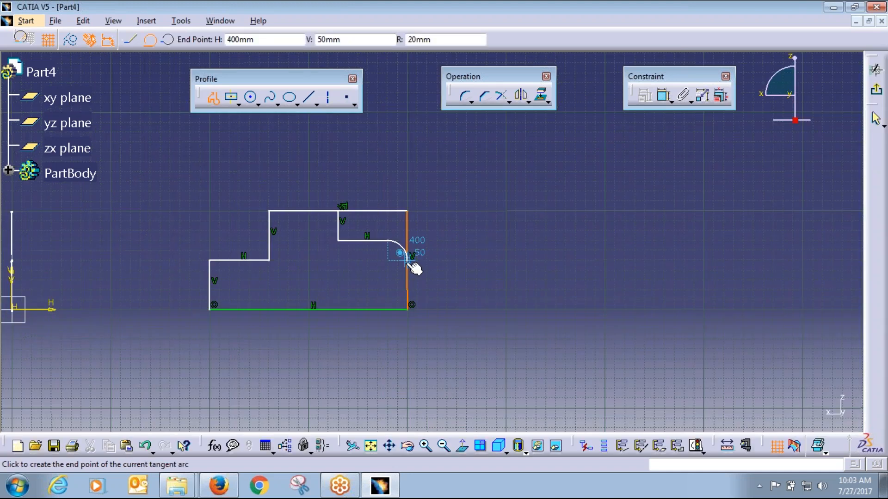
left_click(407, 259)
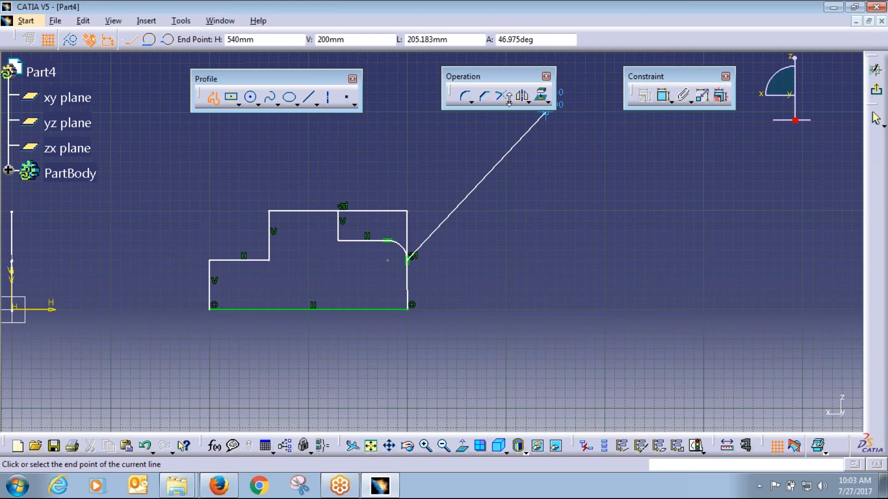
Step: Quick Trim the leftover corner lines outside the new rounded step and exit the sketch
left_click(507, 100)
left_click(563, 113)
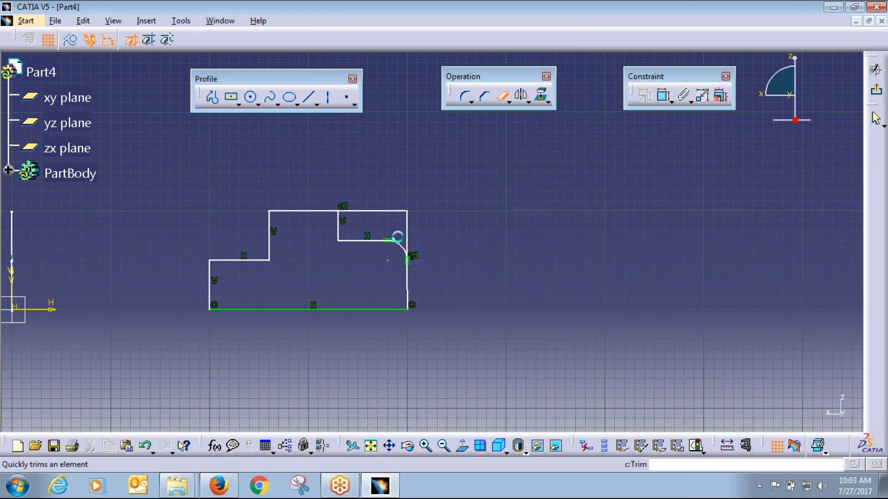
left_click(397, 237)
key("Return")
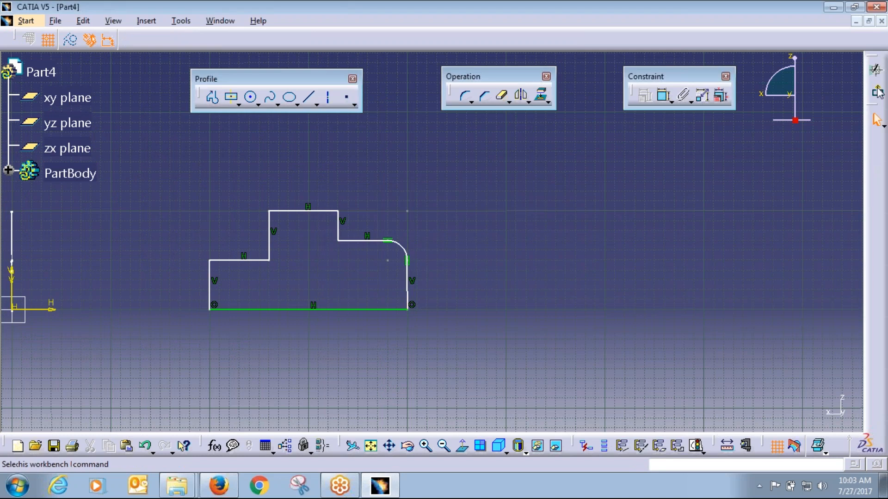
left_click(876, 92)
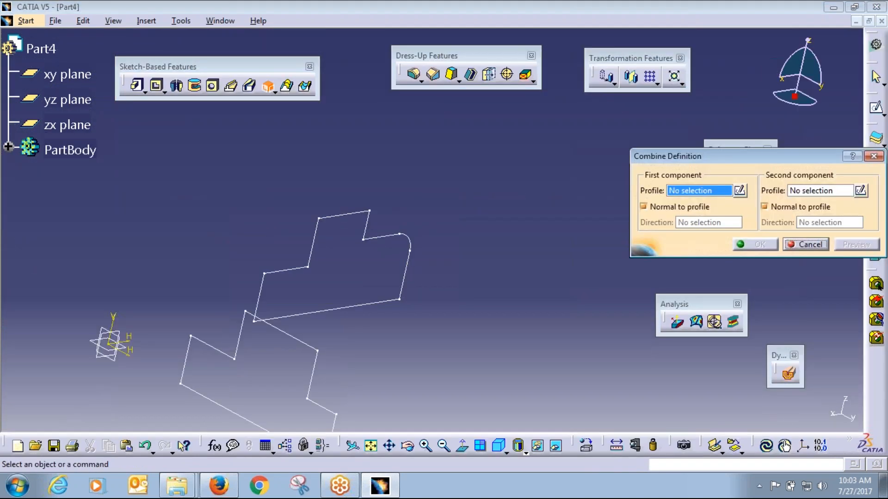
Step: Create a Solid Combine from Sketch.1 and Sketch.2, both normal to their profiles, and inspect the resulting solid
left_click(309, 390)
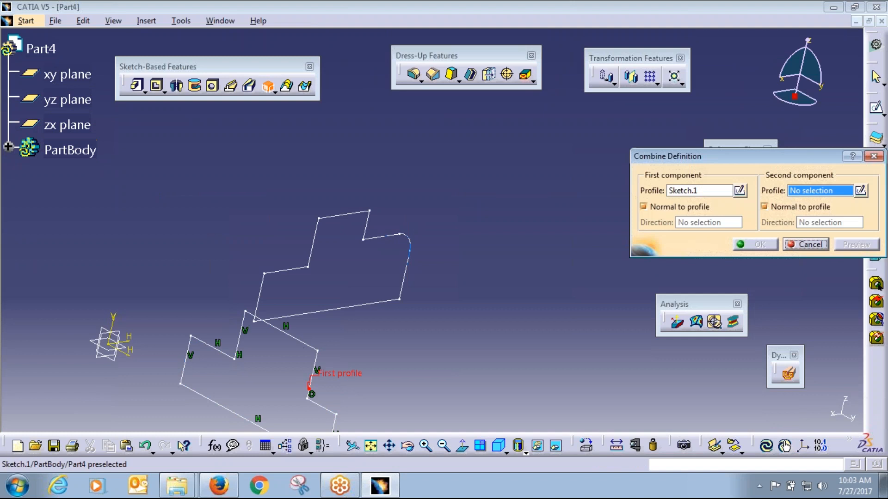
left_click(408, 248)
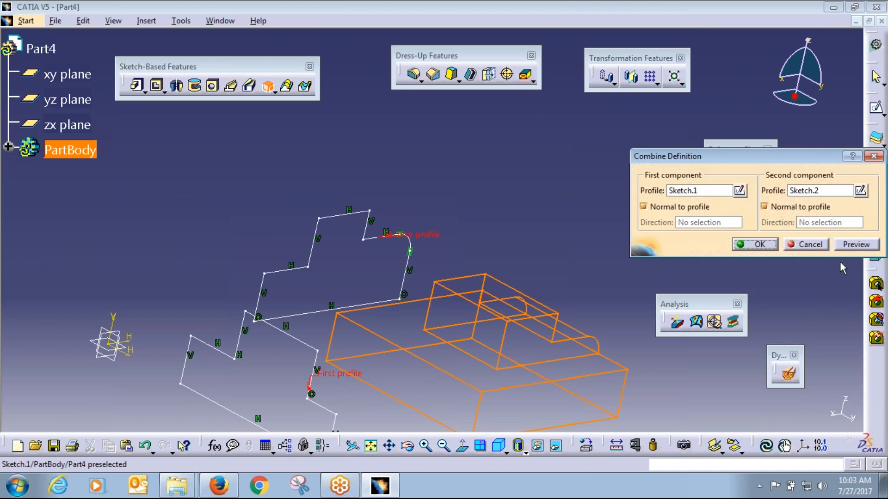
left_click(855, 245)
middle_click_drag(462, 231, 433, 225)
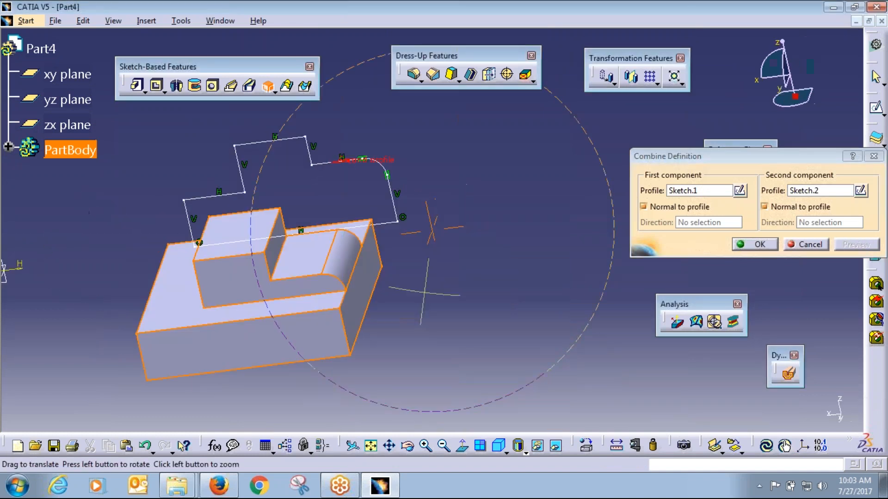
middle_click_drag(425, 293, 467, 296)
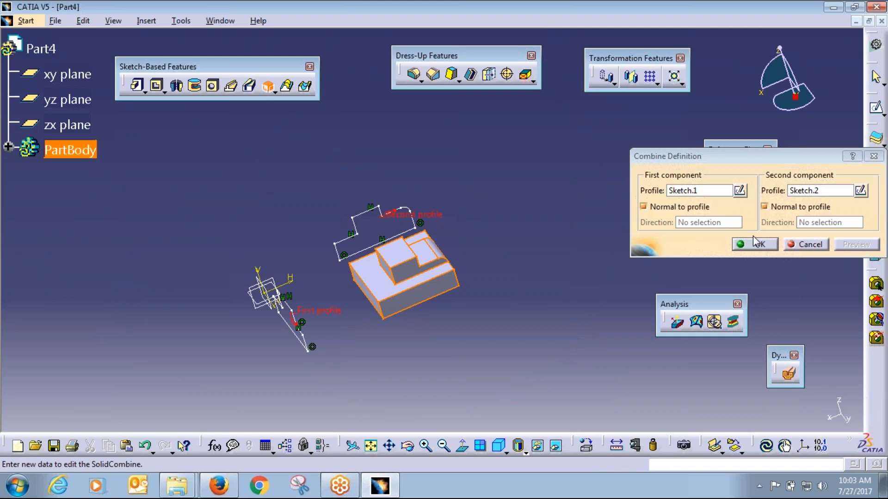
left_click(755, 244)
key("Return")
middle_click_drag(421, 361, 434, 336)
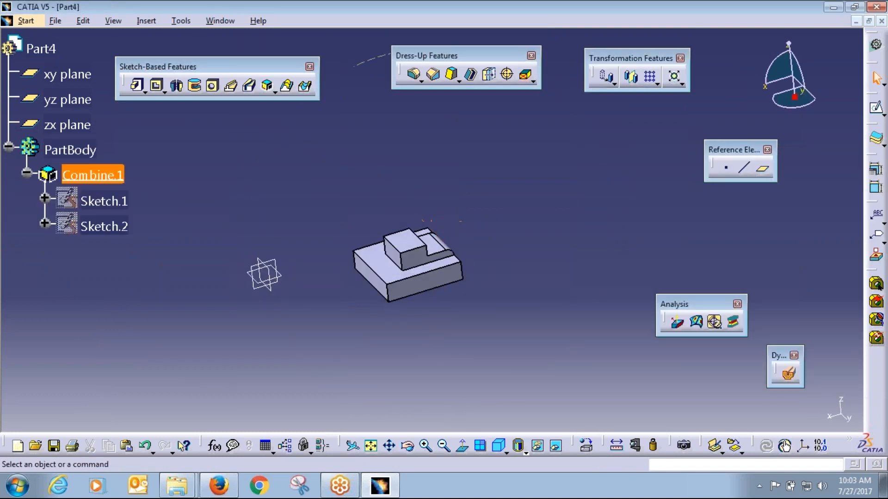
mouse_move(504, 299)
middle_mouse_down()
mouse_move(437, 279)
mouse_move(417, 222)
mouse_move(457, 209)
middle_mouse_up()
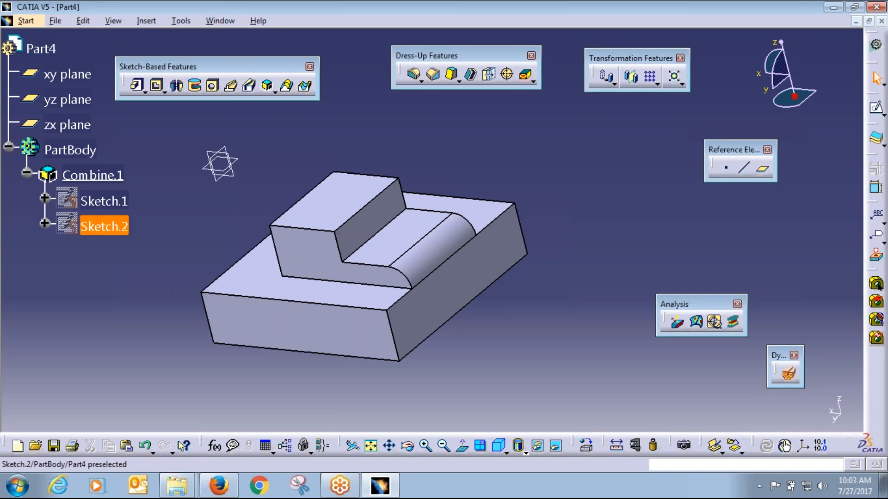
left_click(106, 174)
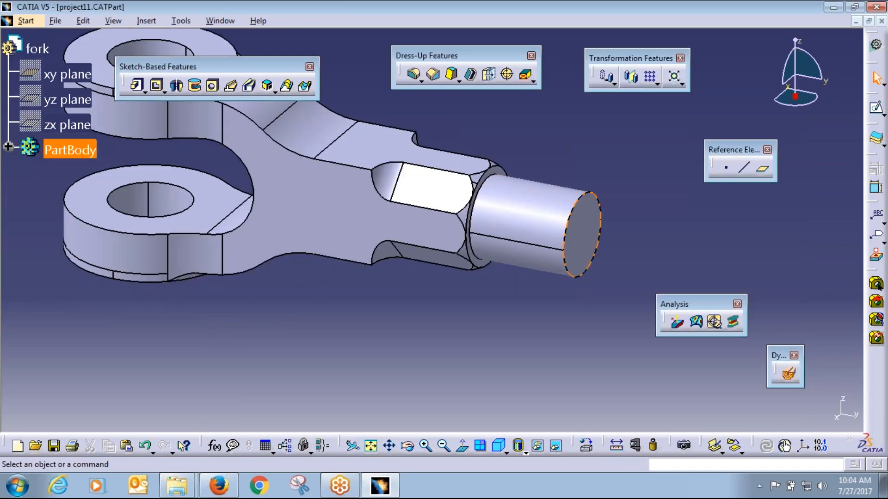
Step: Delete Pad.1 of the fork together with all its children and aggregated elements
middle_click_drag(582, 236, 605, 222)
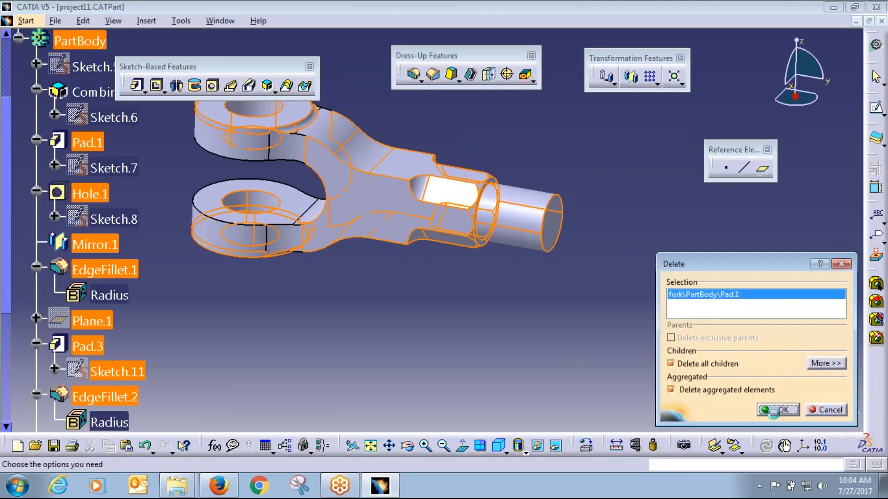
left_click(780, 412)
Step: Delete the fork's Combine.1 feature with the deletion of aggregated elements turned off, keeping its two sketches
middle_click_drag(252, 110, 337, 141)
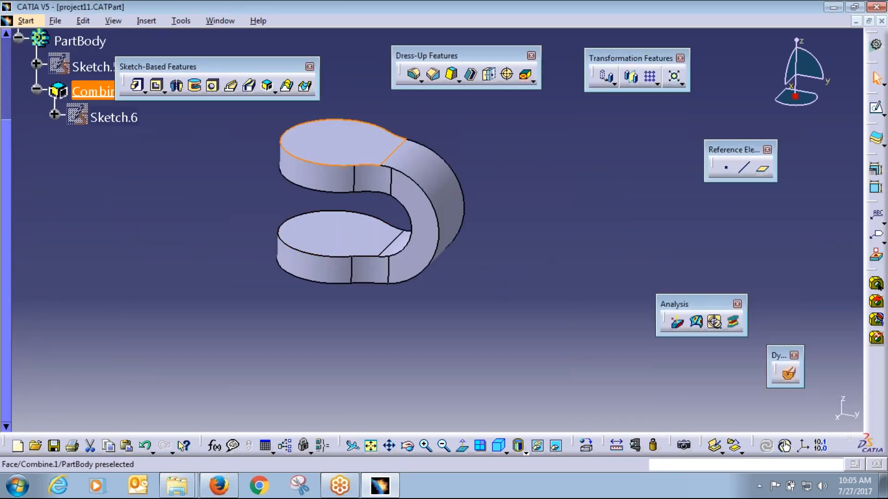
double_click(340, 143)
left_click(802, 246)
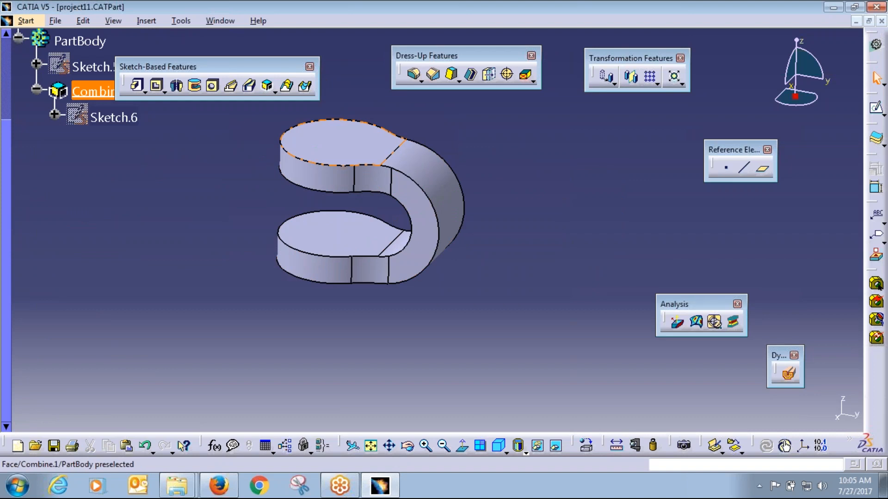
right_click(337, 145)
left_click(370, 331)
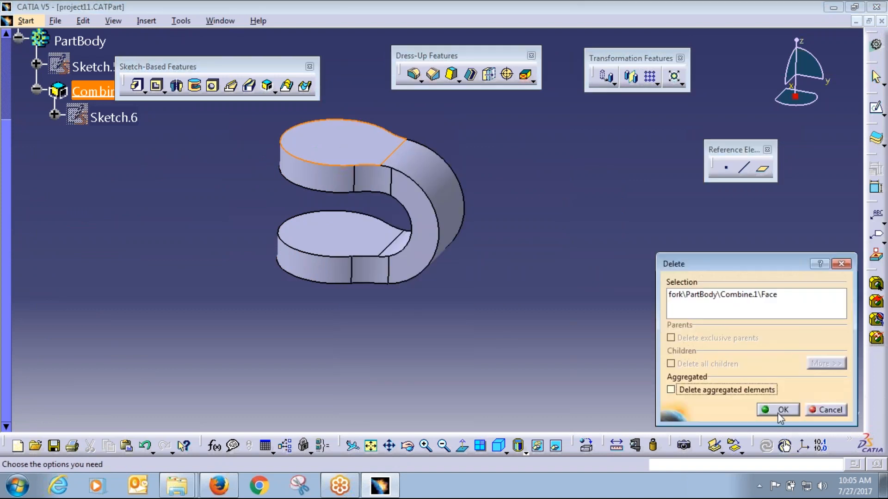
left_click(782, 411)
Step: Create a Solid Combine from the fork's Sketch.6 and Sketch.5, both normal to their profiles
middle_click_drag(297, 312, 370, 278)
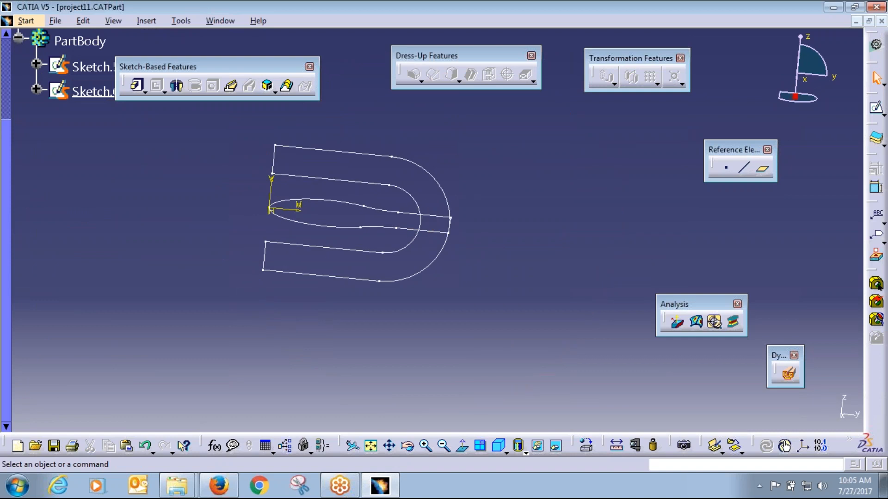
middle_click_drag(370, 277, 455, 290)
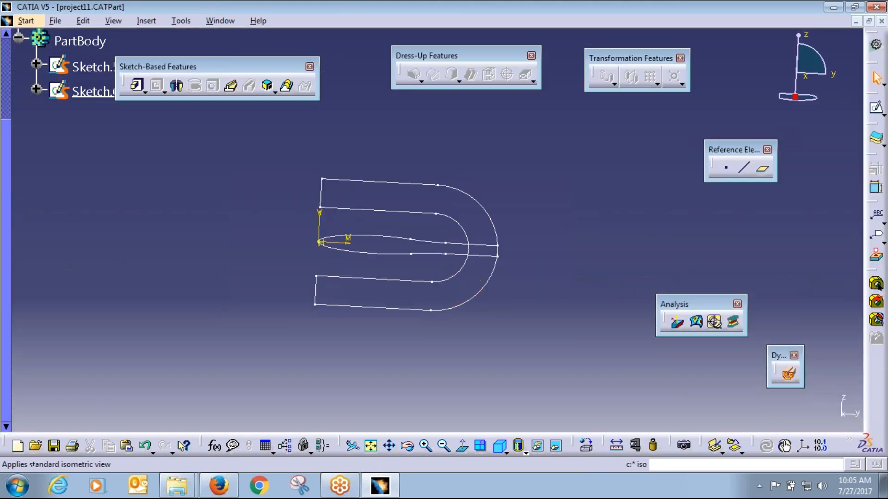
left_click(499, 446)
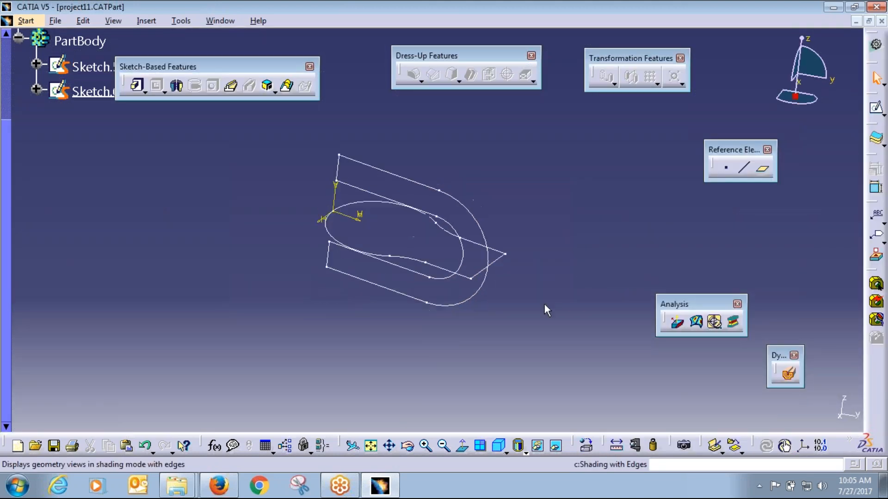
left_click(268, 86)
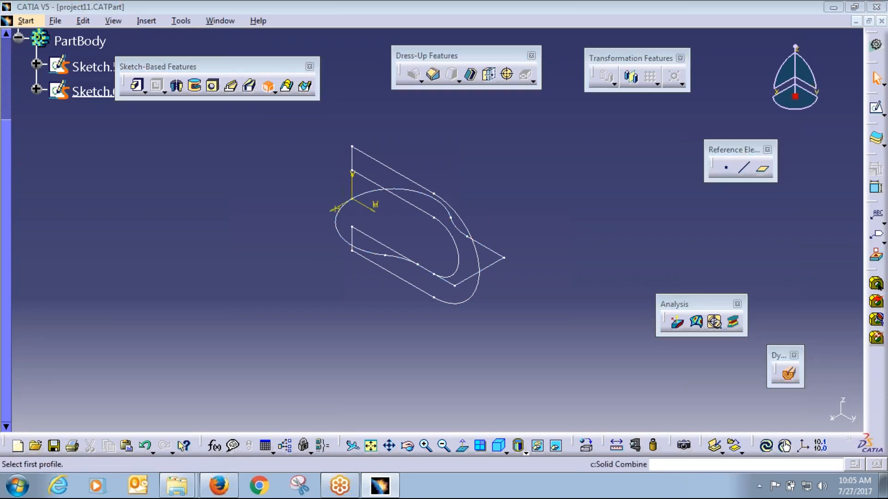
left_click(346, 235)
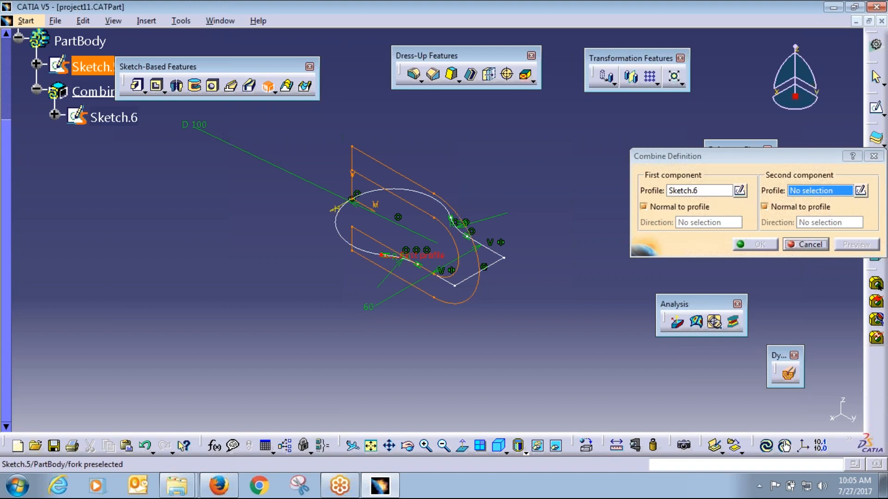
left_click(363, 258)
left_click(844, 245)
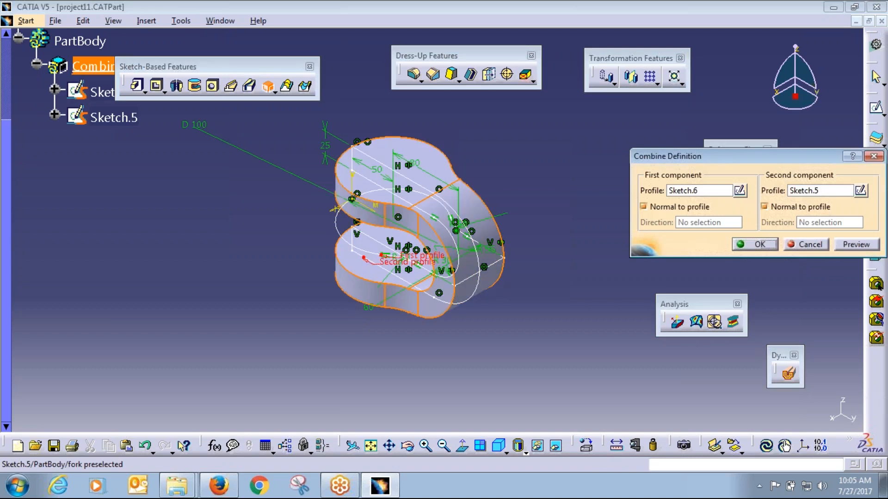
key("Return")
key("Return")
left_click(322, 317)
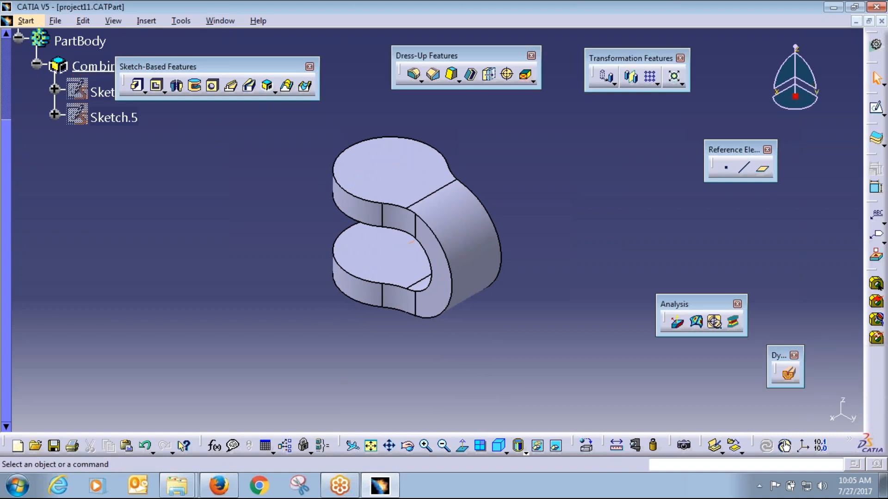
Step: Review the first and second profiles in the fork's Combine.2 definition and close it without changes
middle_click_drag(416, 249, 422, 270)
scroll(128, 245, "up", 4)
middle_click_drag(356, 356, 451, 331)
scroll(377, 289, "up", 1)
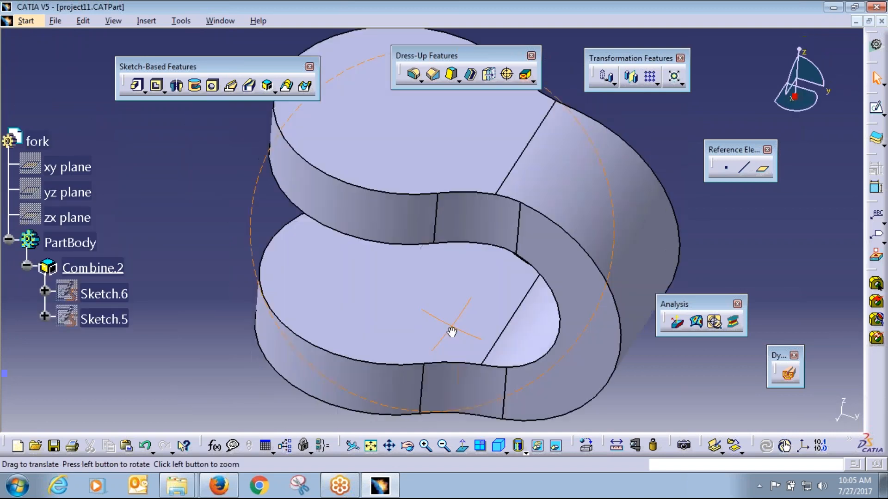
double_click(375, 221)
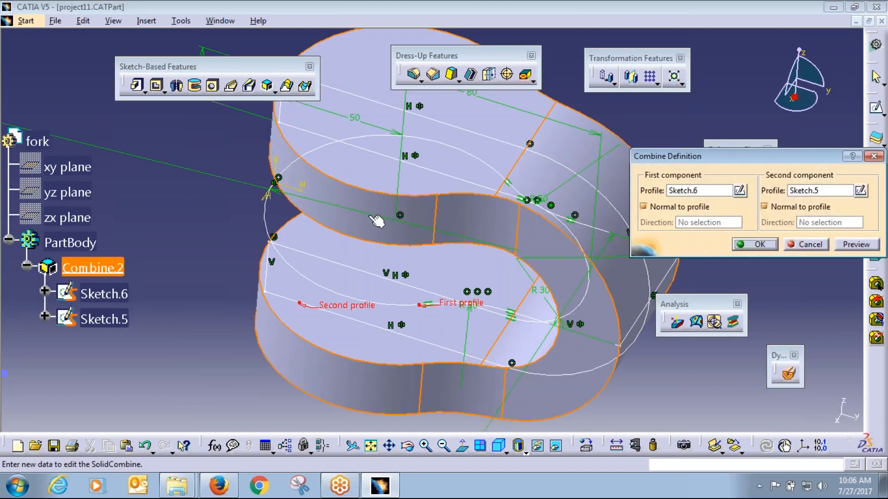
left_click(803, 246)
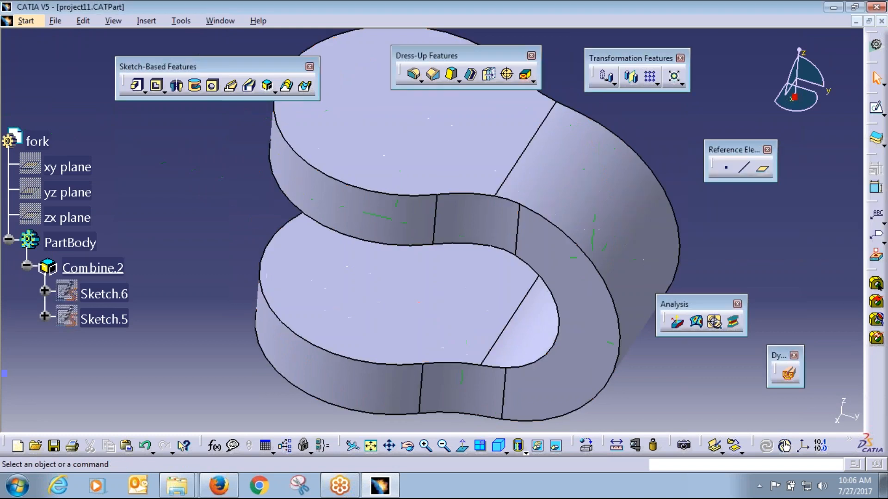
Step: Examine the fork's two profile sketches from within the Combine.2 definition, exit without changes and view the solid isometrically
middle_click_drag(511, 265, 462, 343)
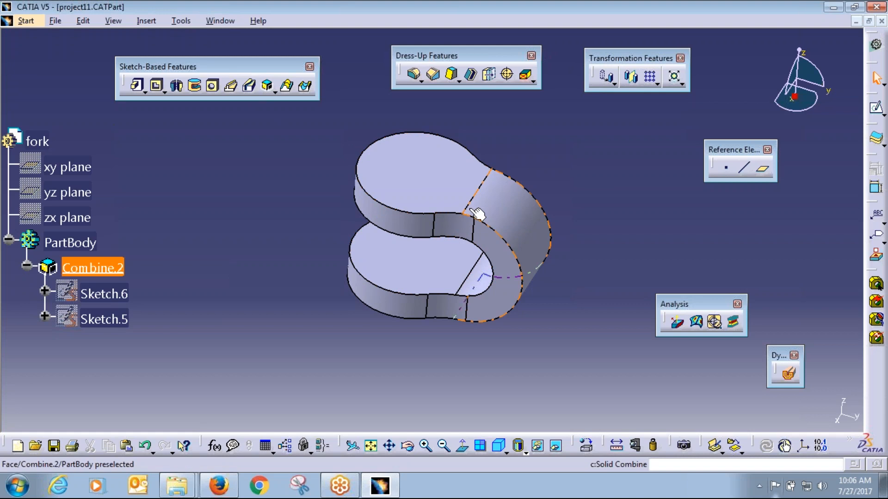
double_click(476, 191)
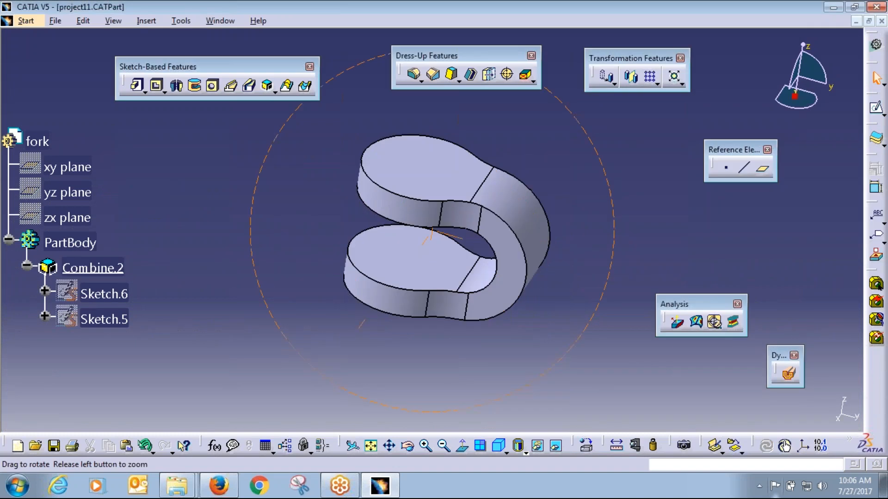
middle_click_drag(394, 341, 399, 298)
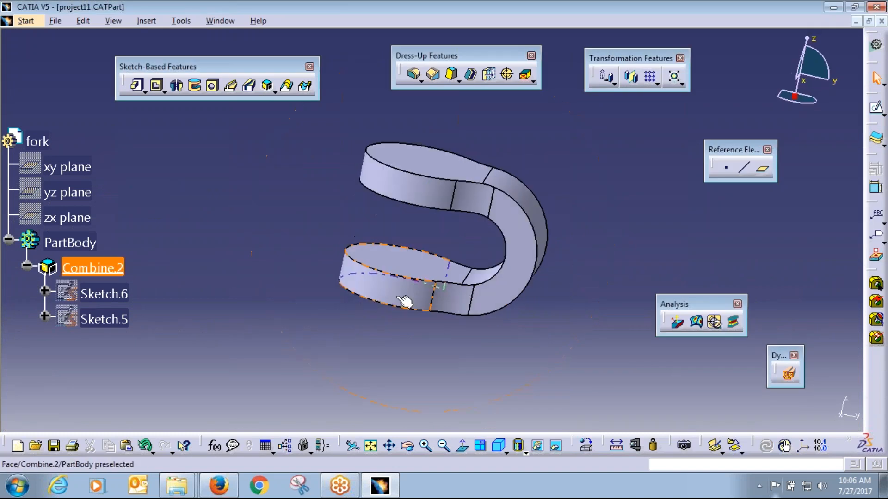
double_click(404, 302)
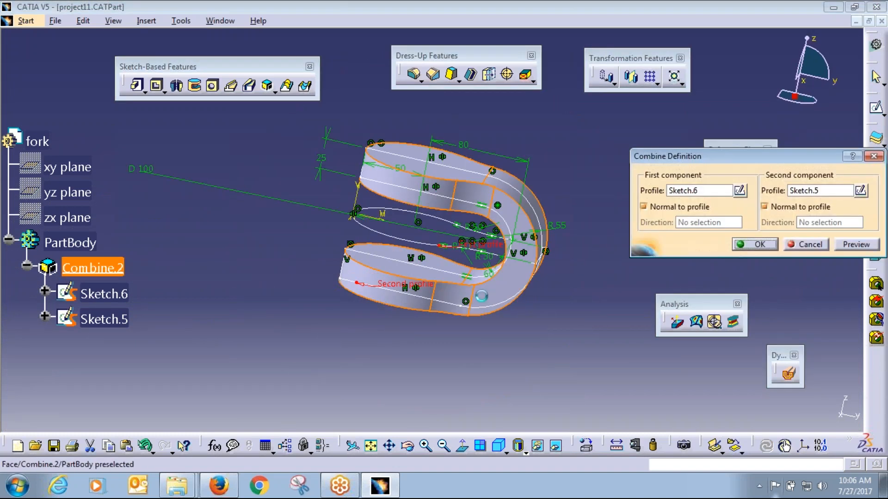
left_click(739, 190)
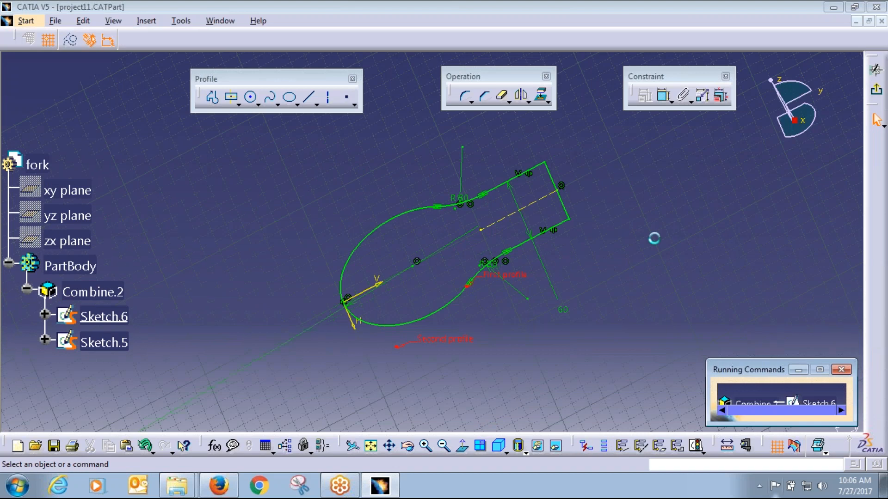
middle_click_drag(654, 238, 454, 260)
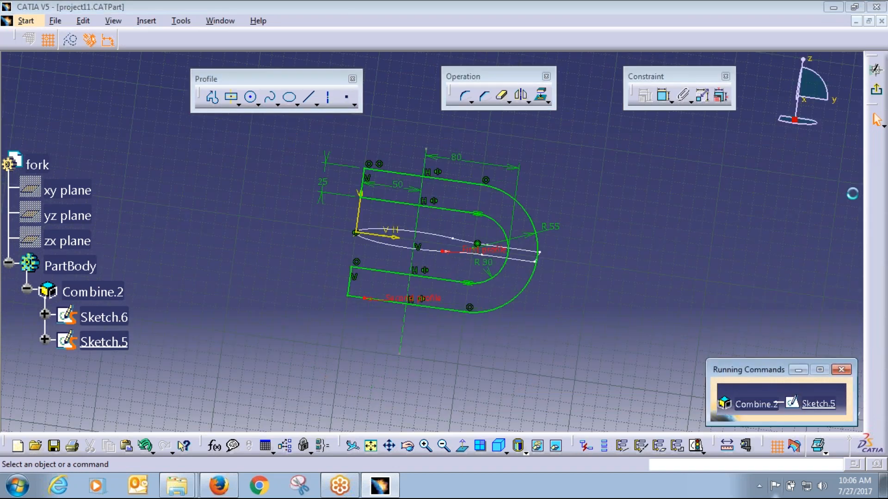
middle_click_drag(853, 194, 472, 232)
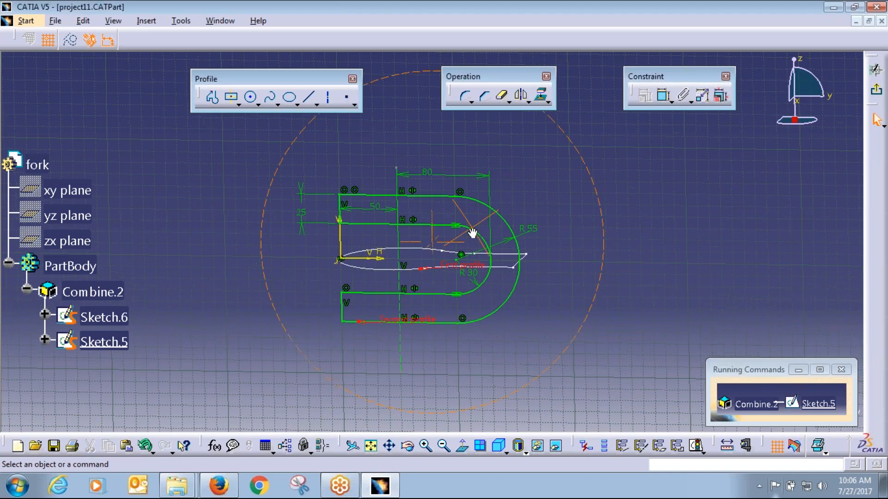
middle_click_drag(472, 232, 457, 260)
left_click(877, 97)
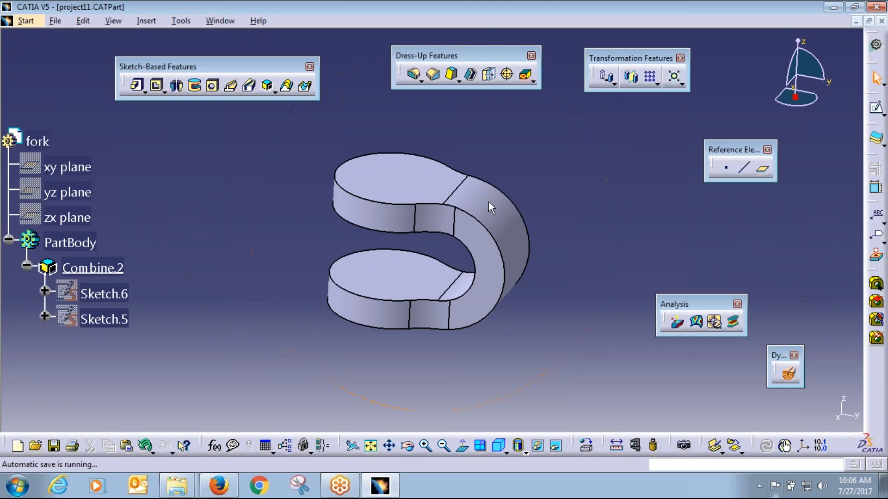
middle_click_drag(488, 202, 359, 333)
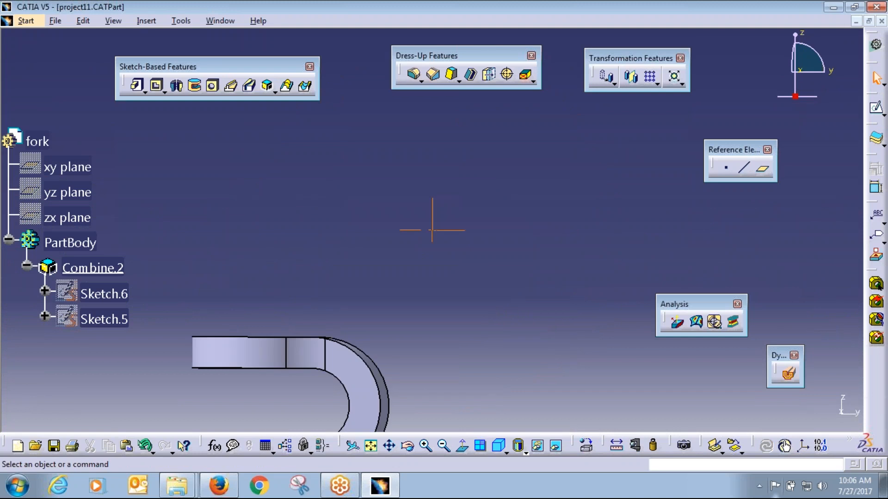
middle_click_drag(432, 230, 600, 278)
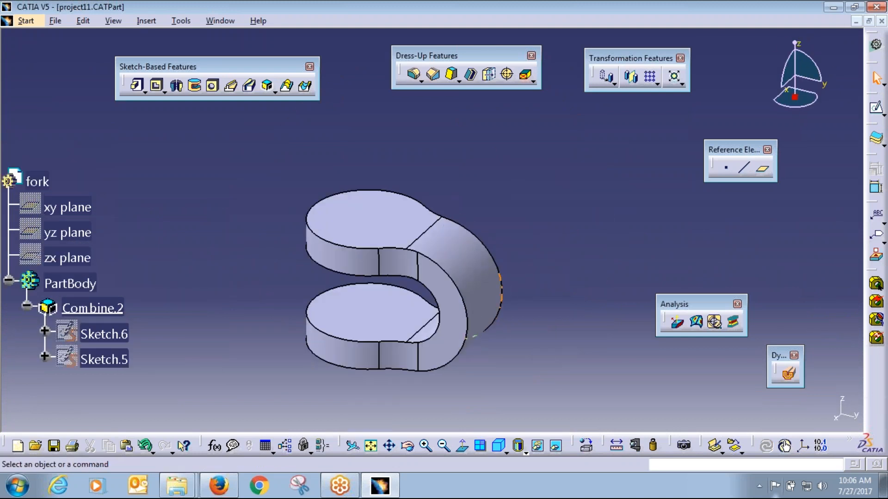
middle_click_drag(526, 247, 559, 225)
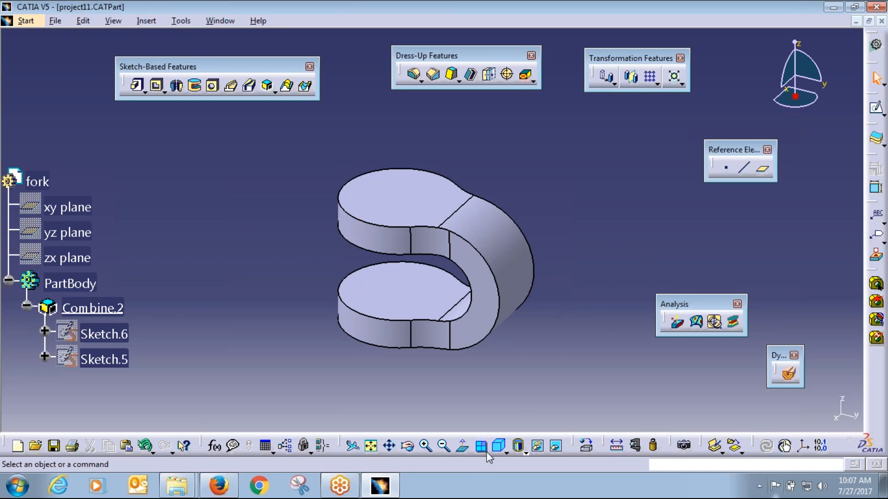
left_click(498, 446)
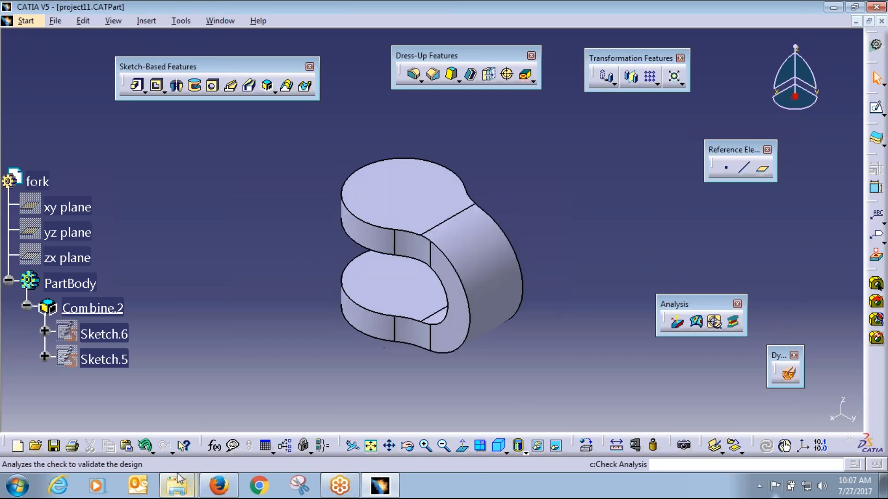
Step: Switch to Windows Explorer, go from the Knuckle Joint folder to the Part Design folder and open the drawing D1.jpg
left_click(177, 486)
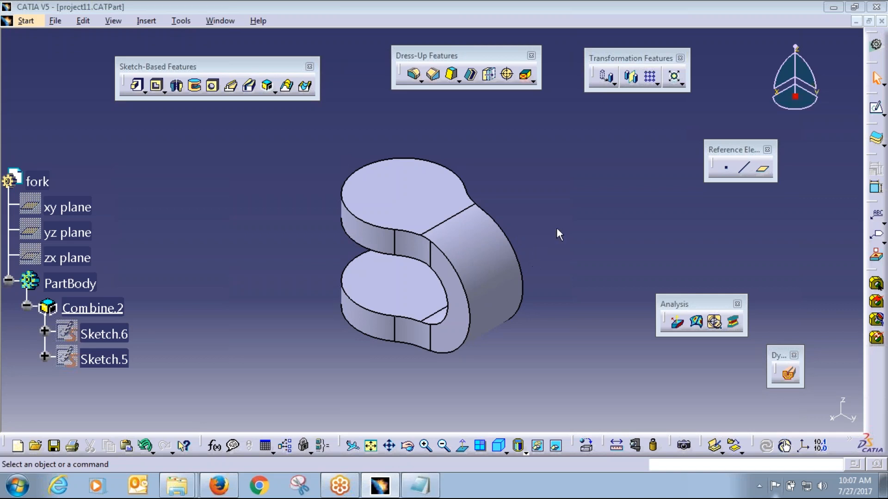
left_click(184, 494)
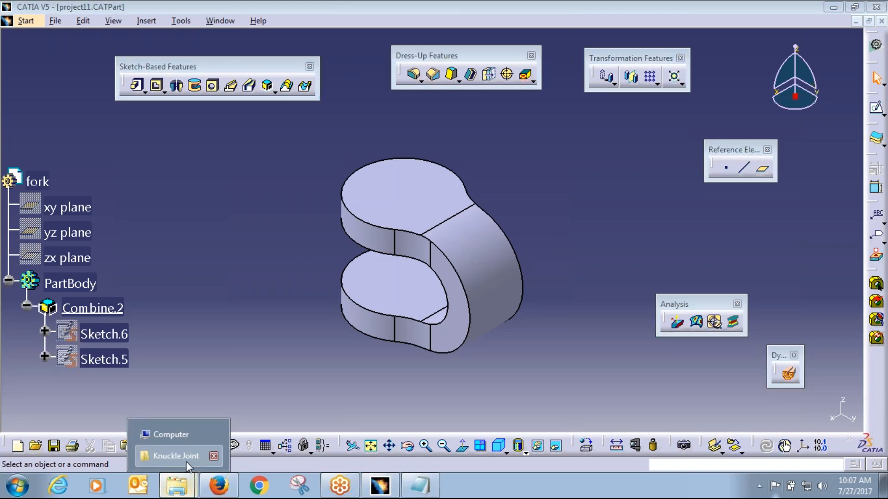
left_click(175, 456)
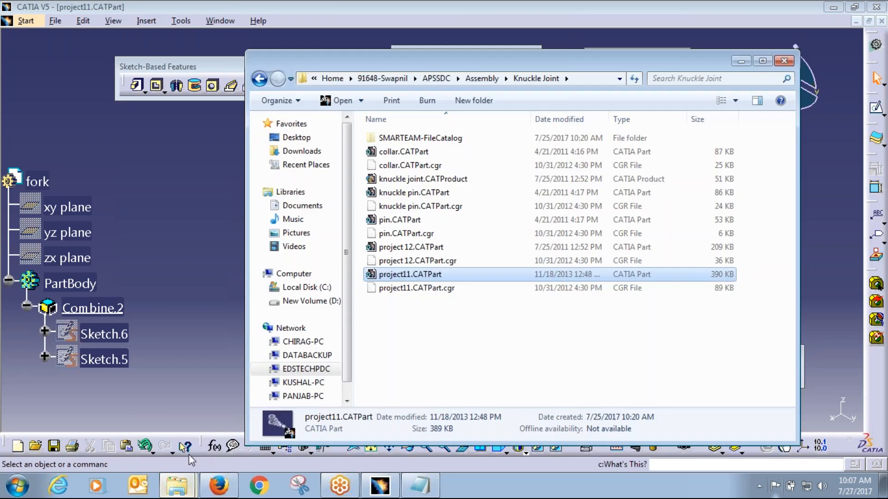
key("BackSpace")
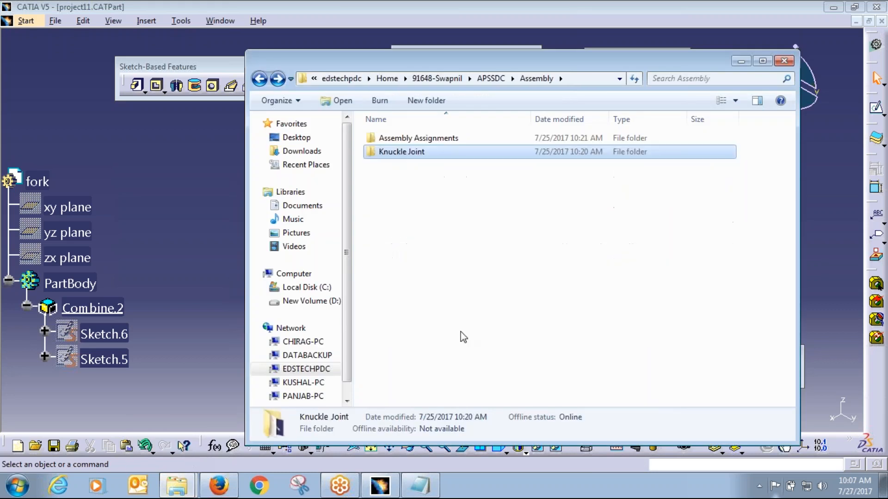
key("BackSpace")
double_click(401, 165)
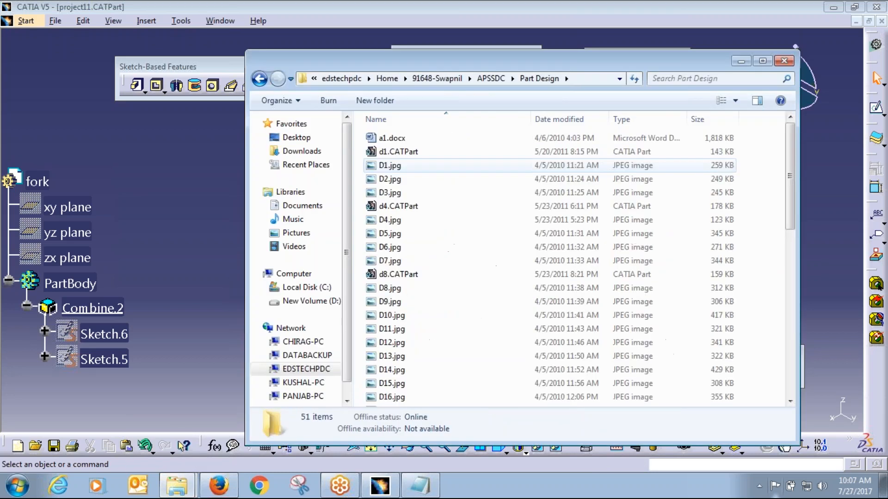
double_click(401, 165)
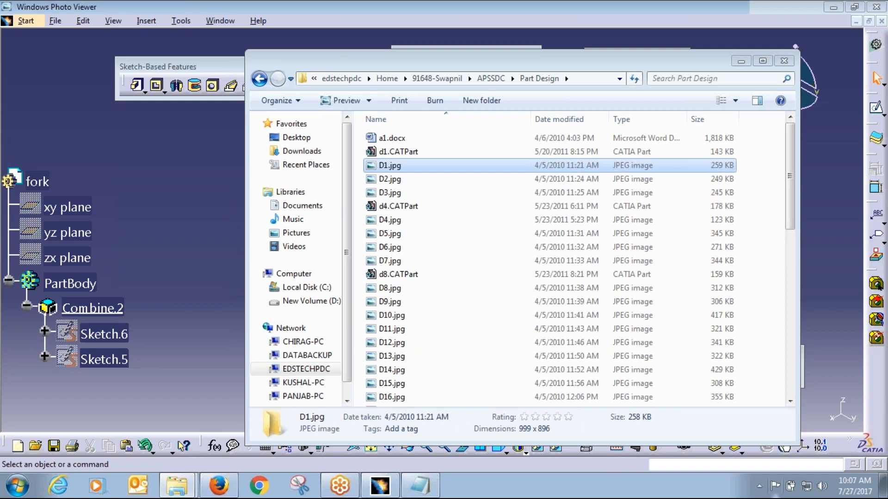
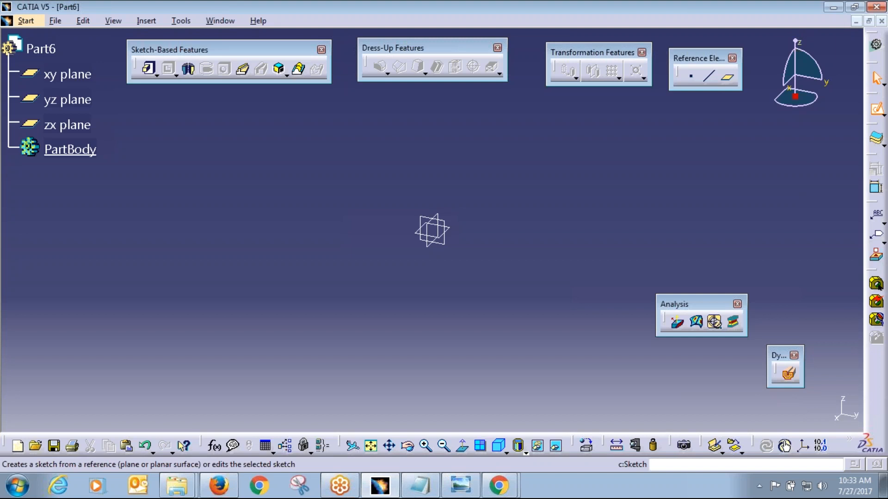
Step: Consult the D4.jpg drawing and sketch a closed bracket outline on Part6's yz plane, with a base about 150 mm wide and sloped shoulders
key("alt+Tab")
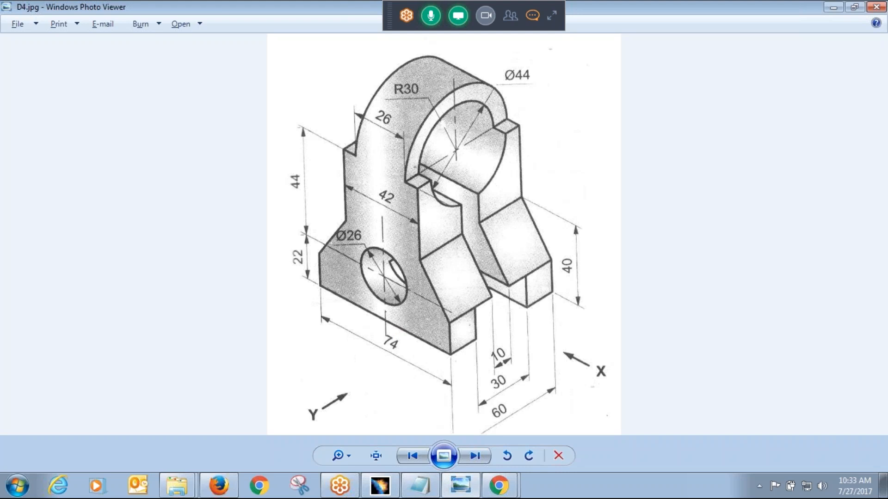
left_click_drag(317, 287, 356, 301)
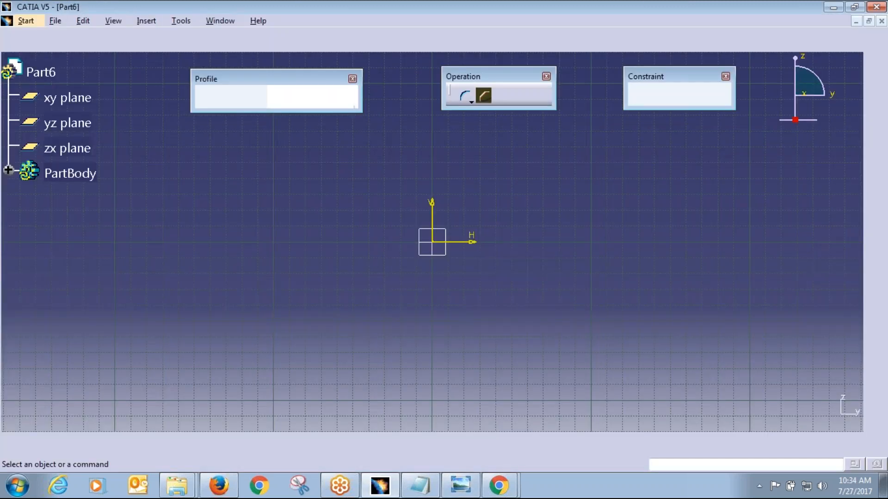
left_click(212, 97)
left_click(305, 241)
left_click(543, 242)
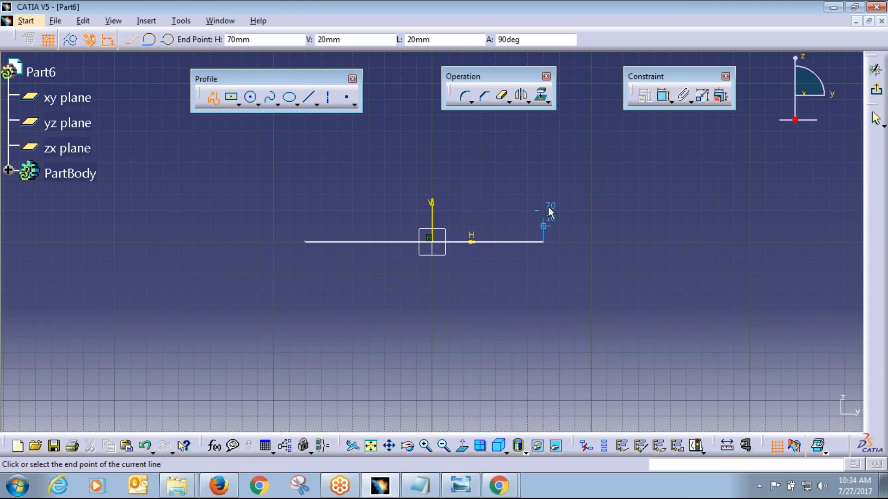
left_click(544, 194)
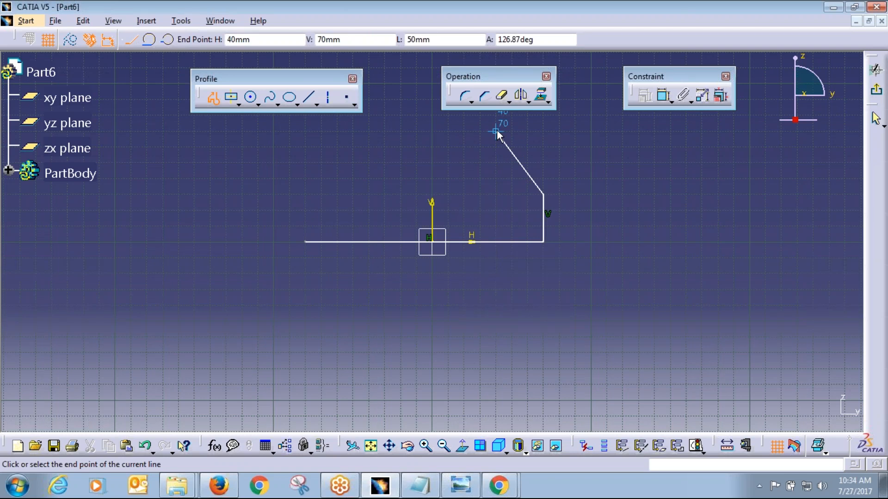
left_click(495, 132)
middle_click_drag(559, 163, 570, 203)
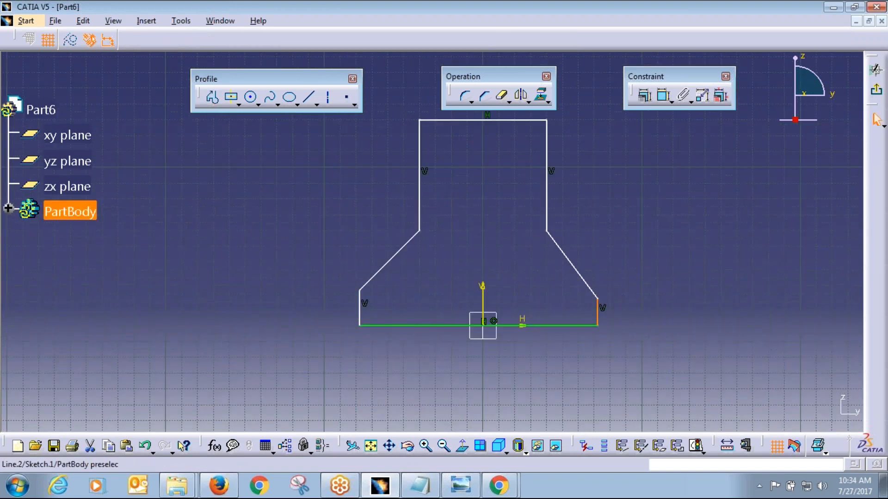
Step: Make the outline's two sloped shoulder lines symmetric about the vertical axis
left_click(389, 260)
left_click(568, 259, "ctrl")
left_click(645, 96)
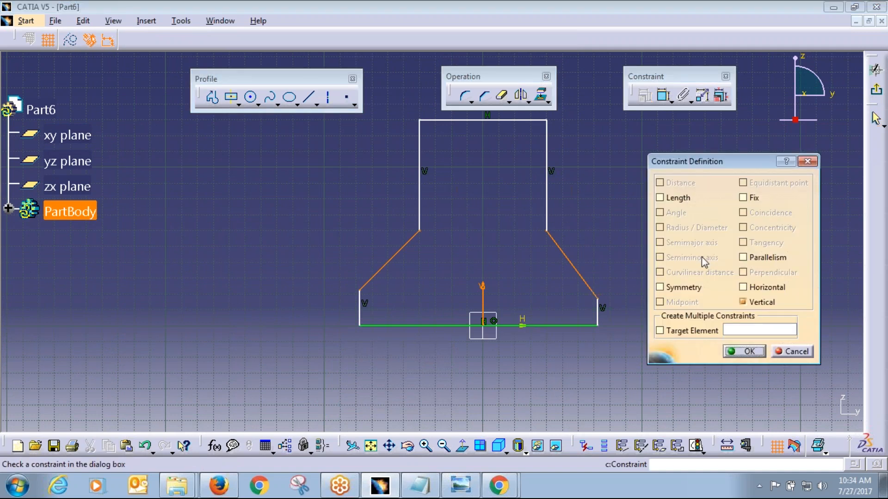
left_click(660, 282)
left_click(740, 351)
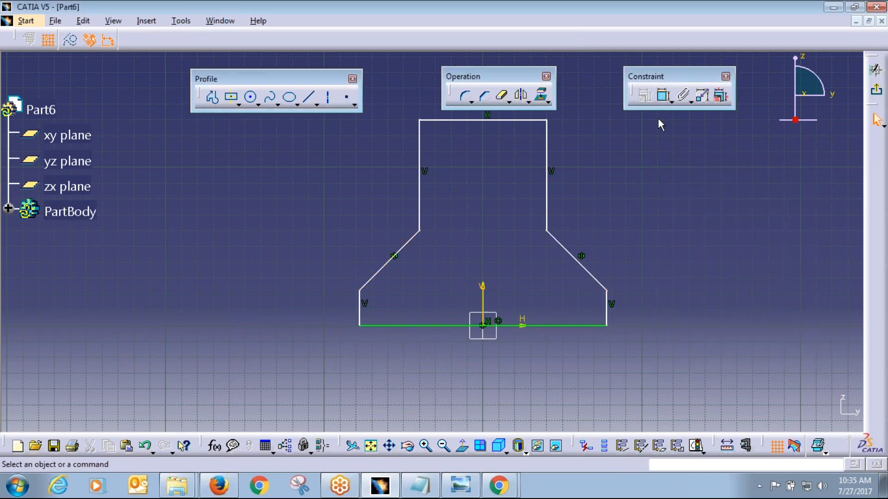
Step: Dimension the width of the outline's base line, placing the dimension below it
left_click(664, 96)
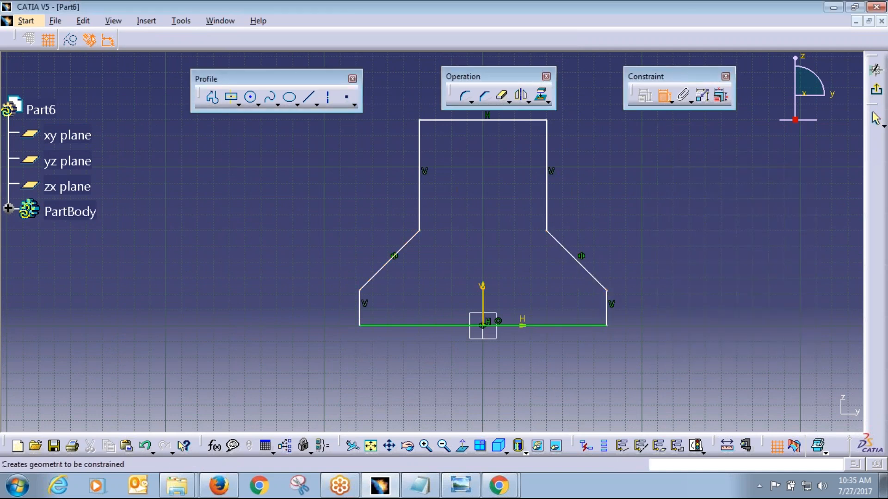
left_click(561, 325)
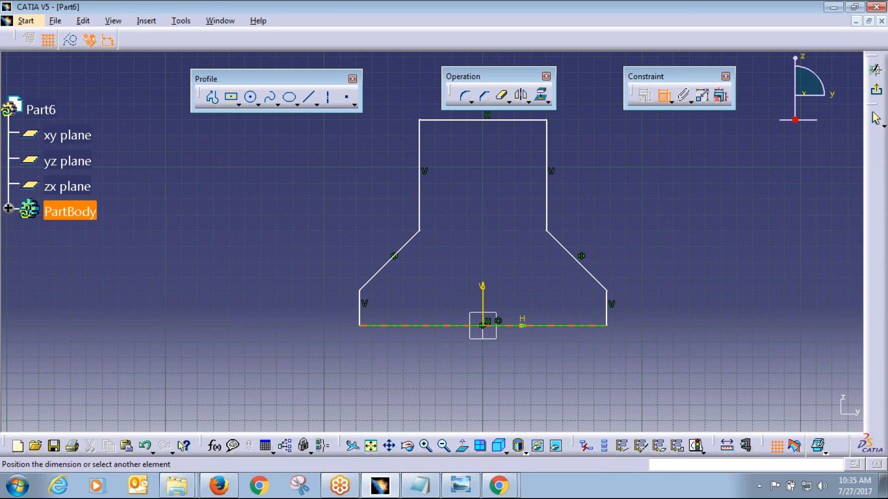
left_click(607, 386)
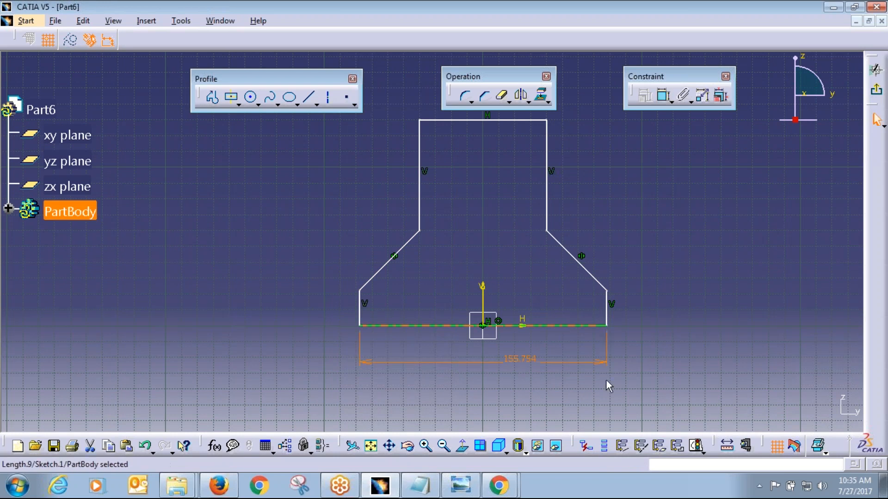
Step: Consult the D4.jpg drawing, then dimension the outline's top edge and set its width to 42 mm
key("alt+Tab")
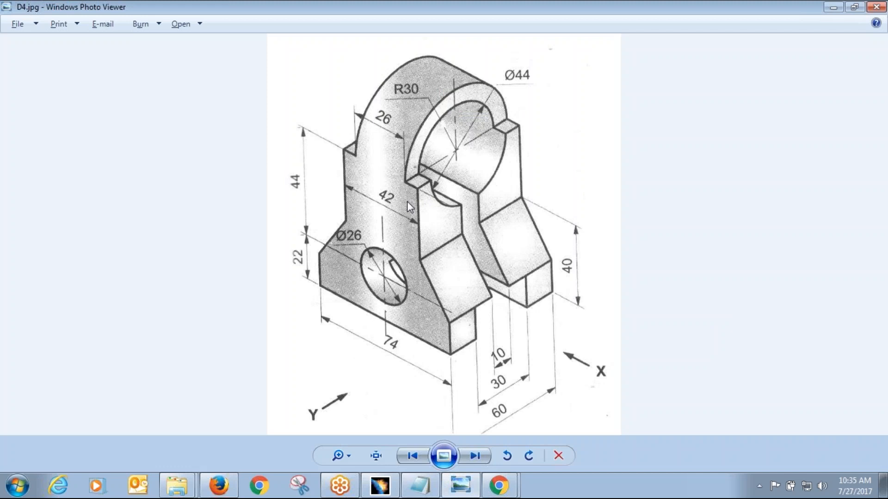
key("alt+Tab")
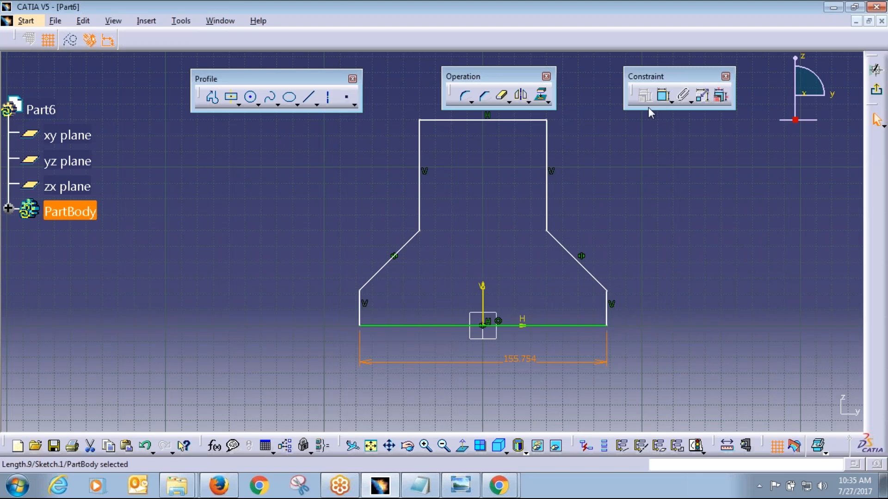
left_click(663, 96)
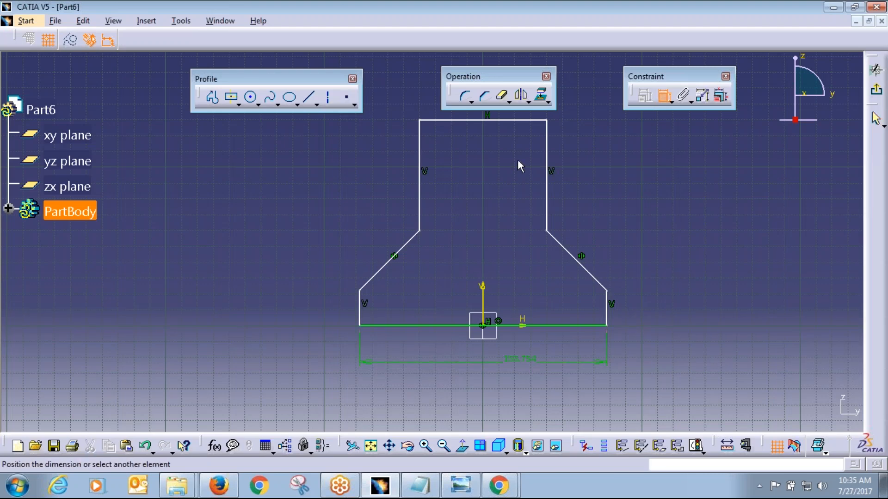
middle_click_drag(518, 159, 501, 221)
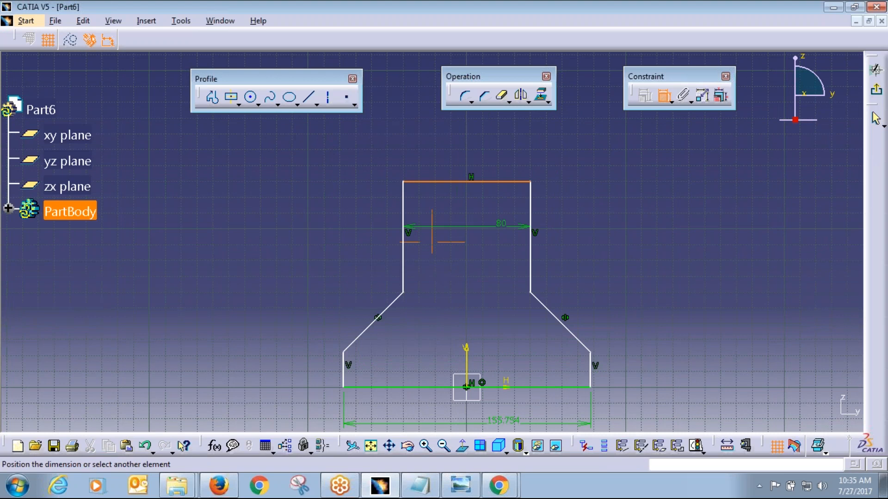
middle_click_drag(466, 386, 454, 426)
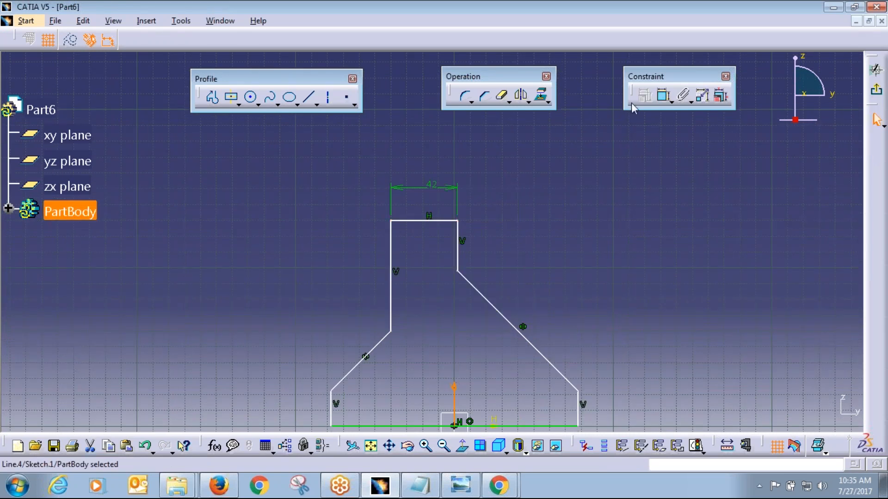
Step: Make the two upper vertical edges symmetric about the vertical axis
left_click(398, 260)
left_click(458, 248, "ctrl")
left_click(459, 386, "ctrl")
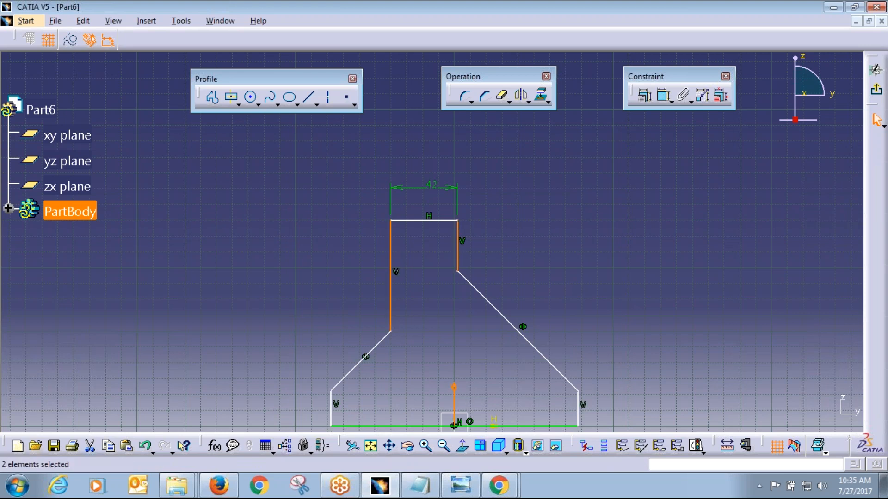
left_click(646, 97)
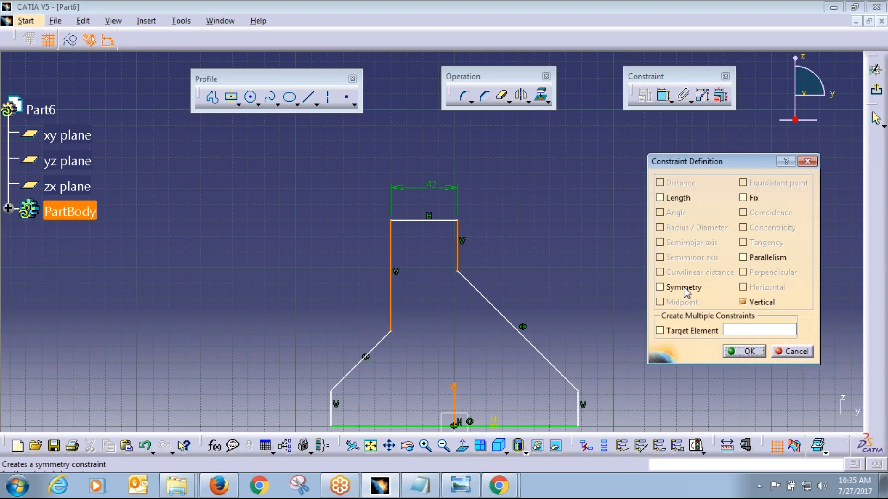
left_click(670, 287)
left_click(745, 352)
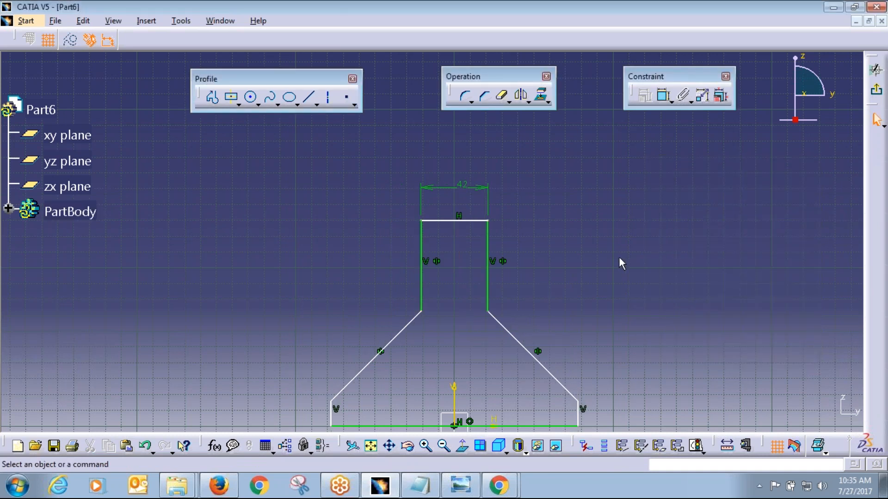
Step: Set the base width to 74 mm and restore the distorted outline so both shoulders slope outward
middle_click_drag(618, 257, 620, 212)
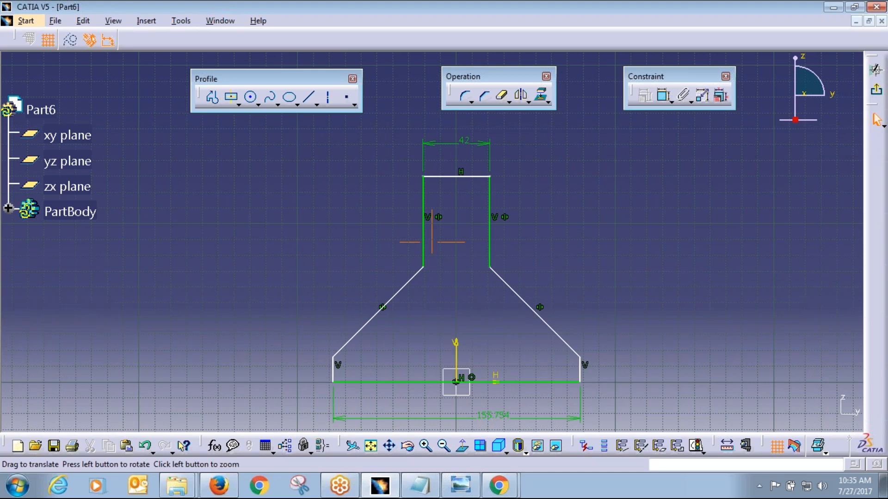
middle_click_drag(620, 212, 620, 241)
left_click_drag(548, 315, 447, 216)
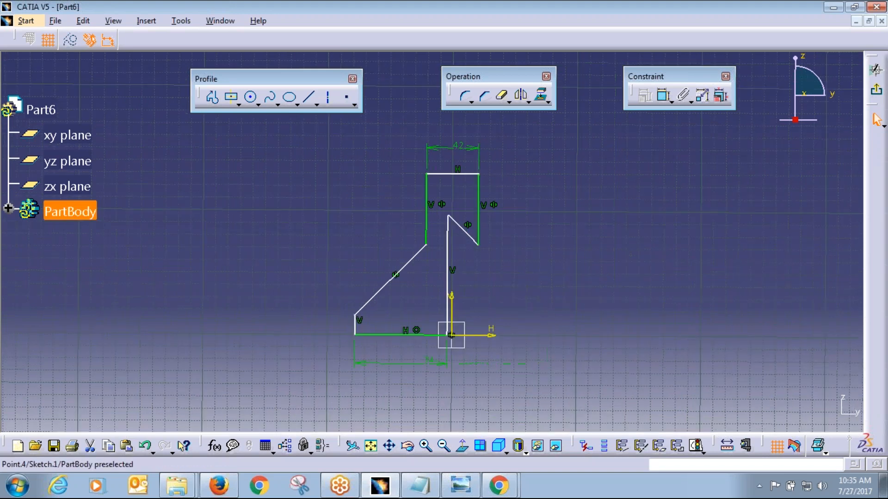
key("ctrl+z")
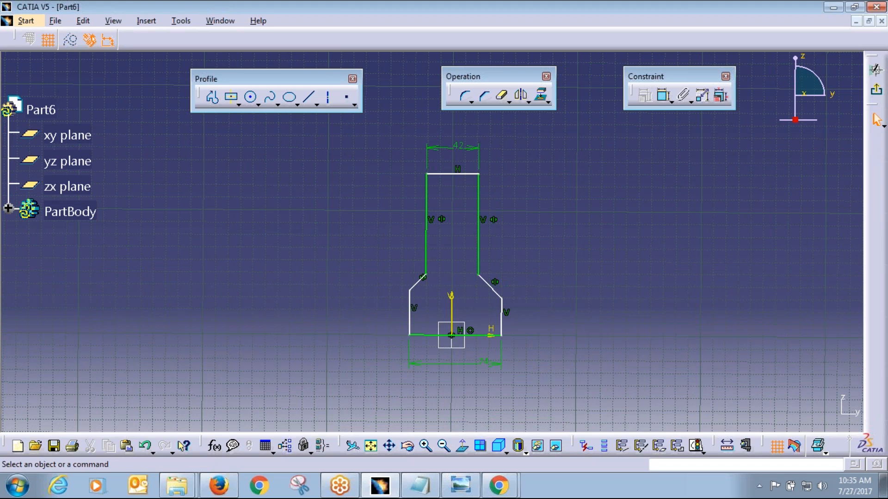
middle_click_drag(442, 266, 433, 242)
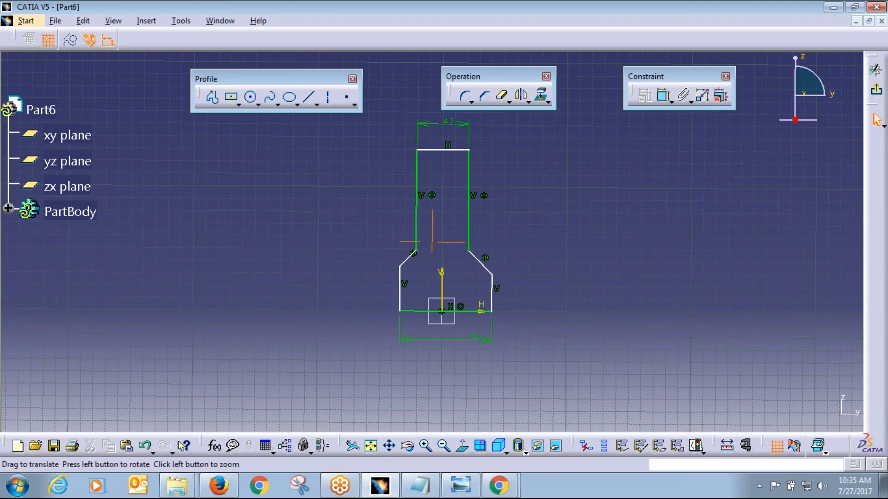
Step: Dimension the outline's right lower vertical edge and set it to 20 mm, consulting the D4.jpg drawing
key("alt+Tab")
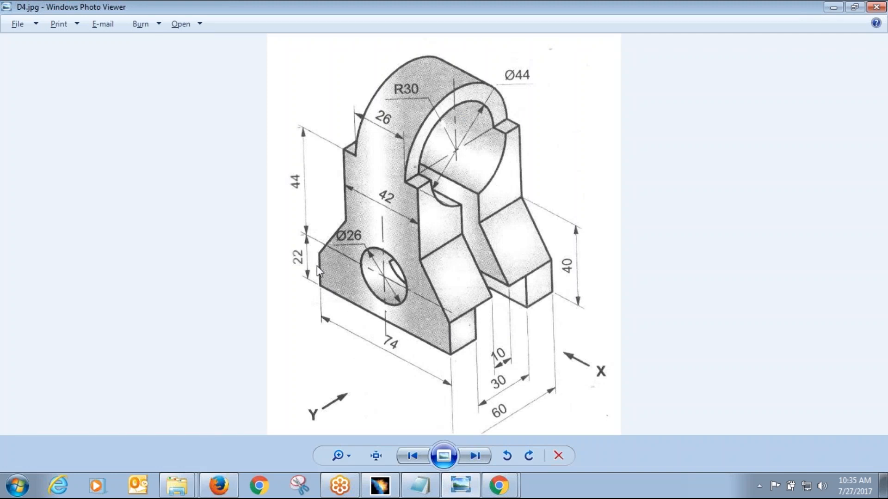
key("alt+Tab")
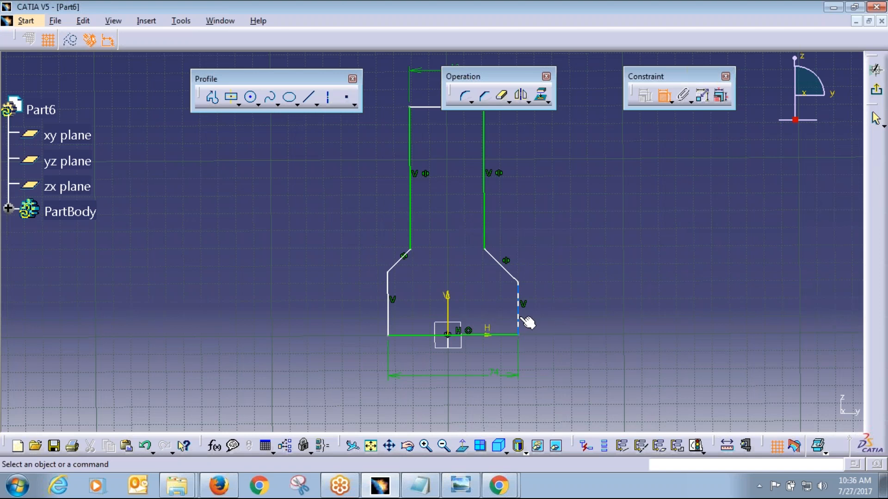
left_click(522, 319)
left_click(522, 319)
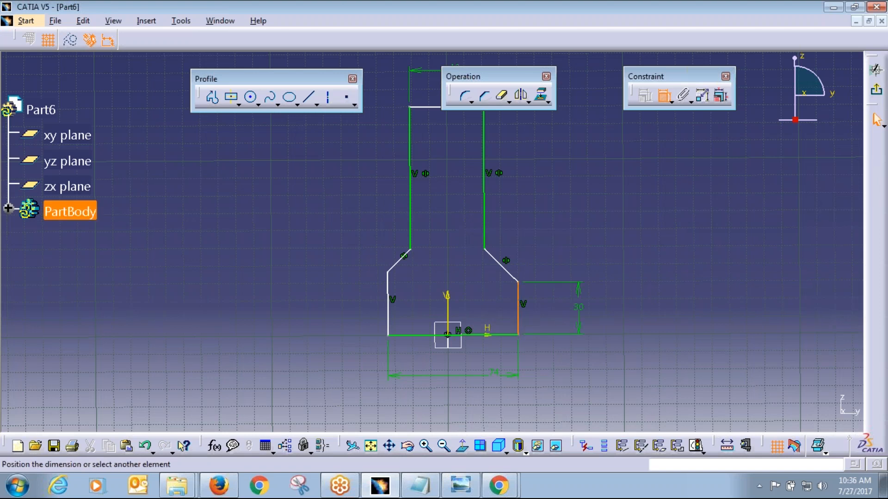
left_click(578, 307)
double_click(578, 306)
type("20")
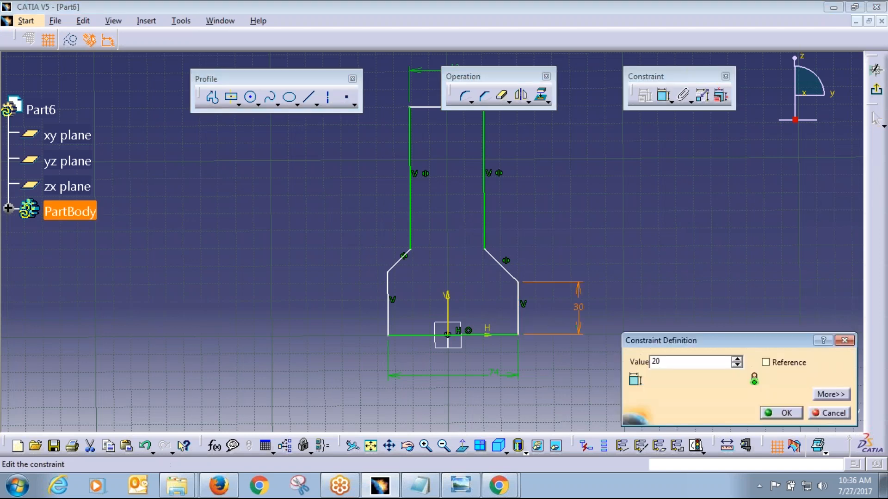
key("alt+Tab")
key("alt+Tab")
key("Return")
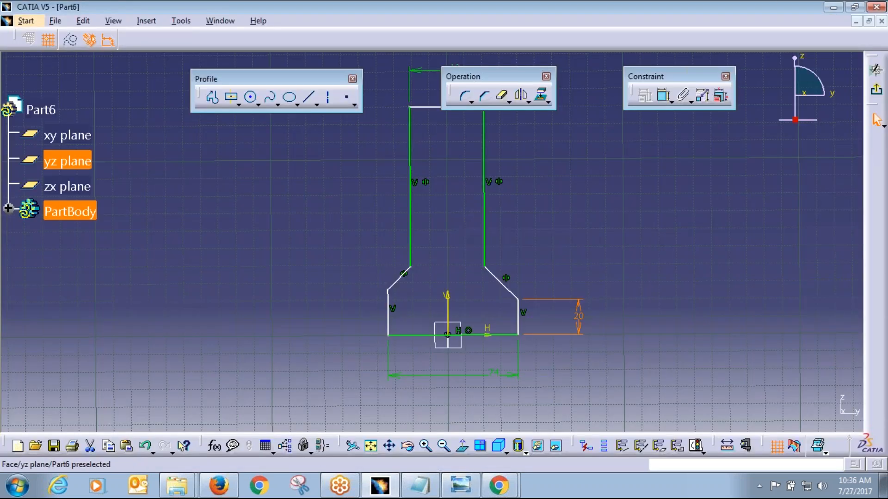
Step: Dimension the outline's left lower vertical edge and set its length to 20 mm
left_click(387, 312)
left_click(664, 96)
left_click(339, 323)
double_click(332, 316)
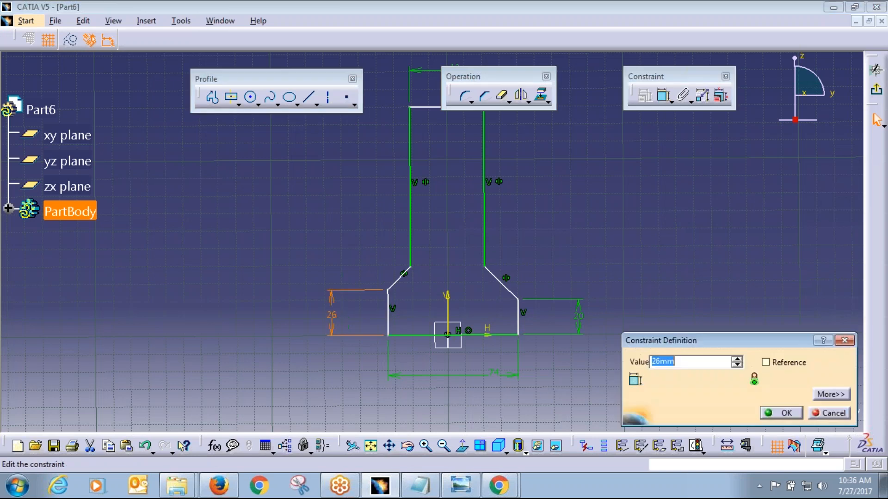
type("20")
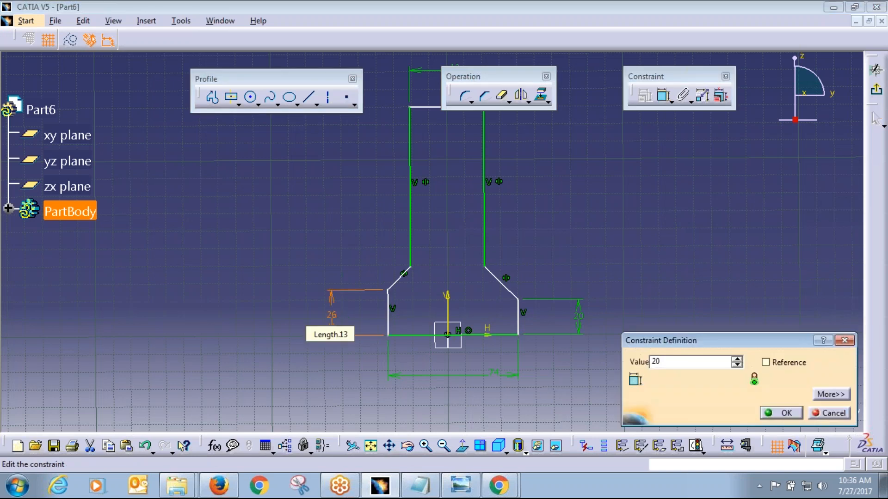
key("Return")
Step: Dimension the height from the base line to the right shoulder's upper corner and set it to 40 mm, as in D4.jpg
key("alt+Tab")
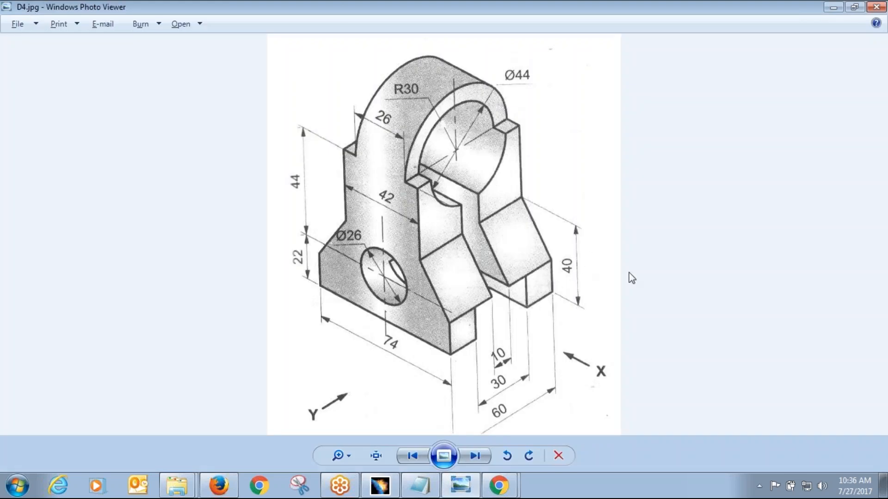
key("alt+Tab")
left_click(665, 97)
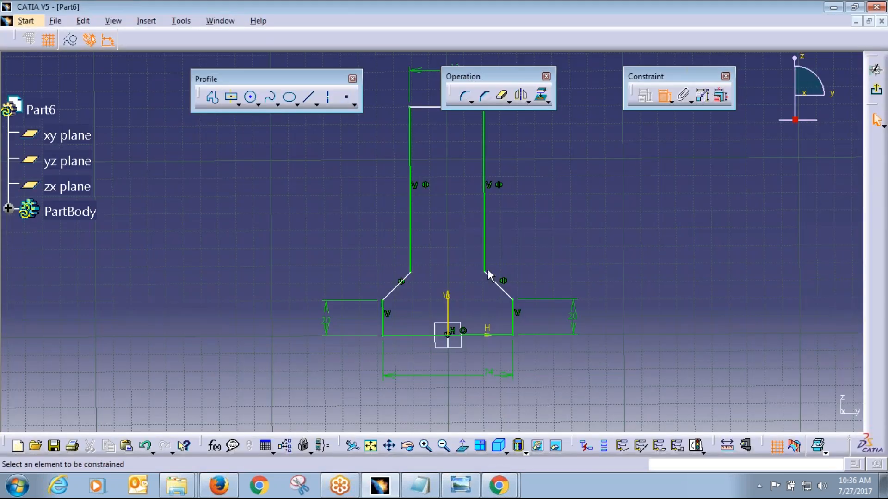
left_click(480, 273)
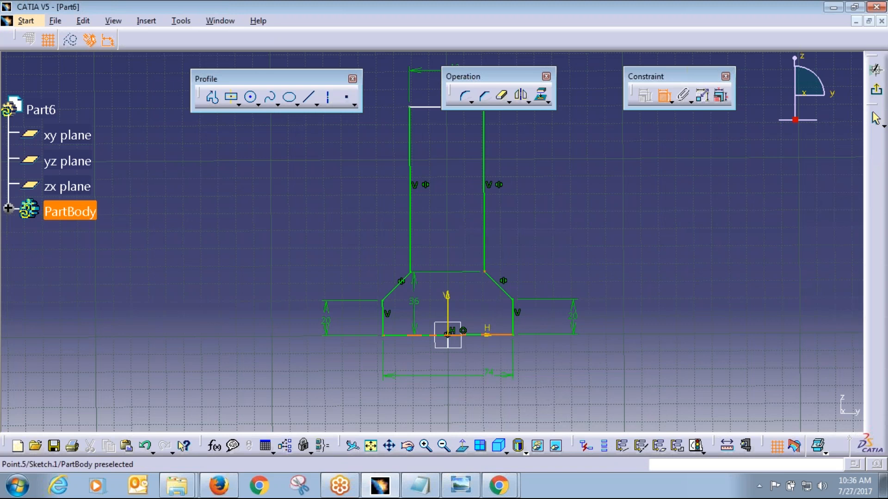
key("alt+Tab")
key("alt+Tab")
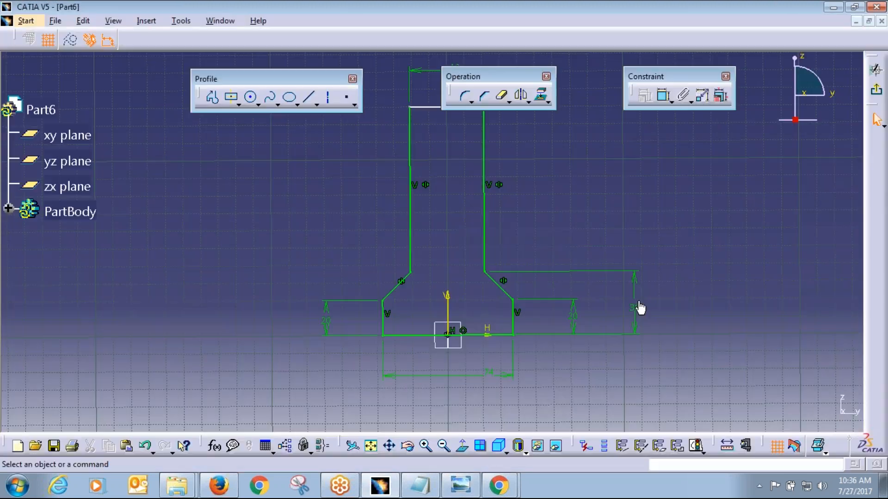
double_click(634, 306)
type("40")
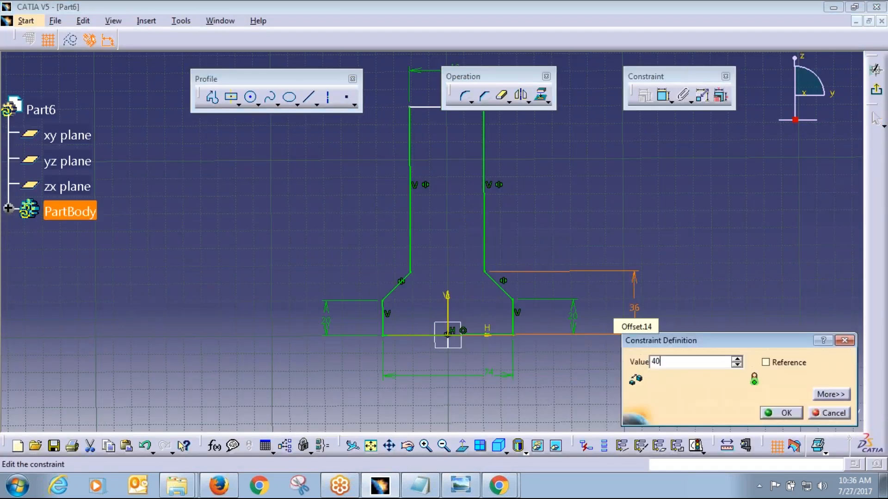
key("Return")
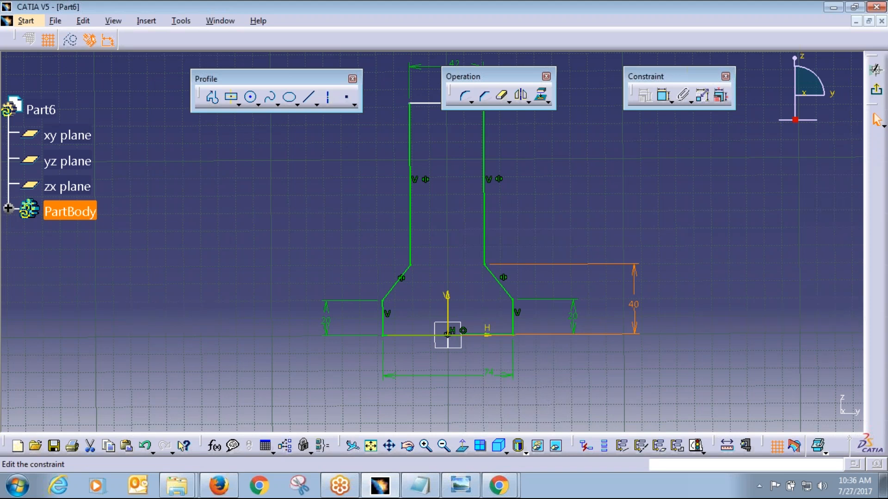
Step: Set the outline's overall height to 66 mm from the D4.jpg drawing, and leave the sketch in an isometric view
left_click(567, 187)
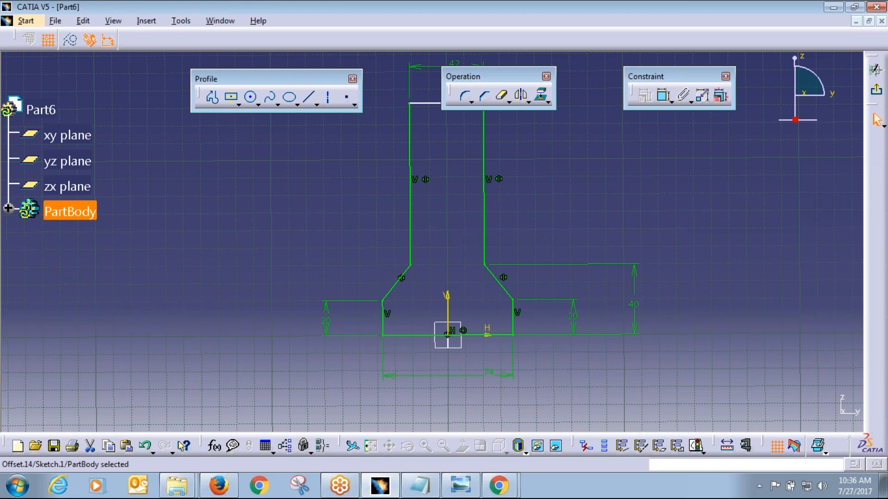
key("alt+Tab")
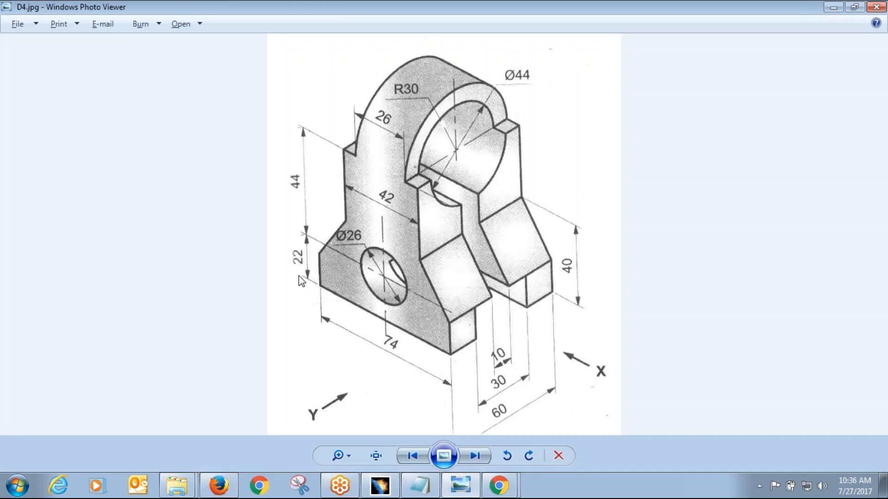
key("alt+Tab")
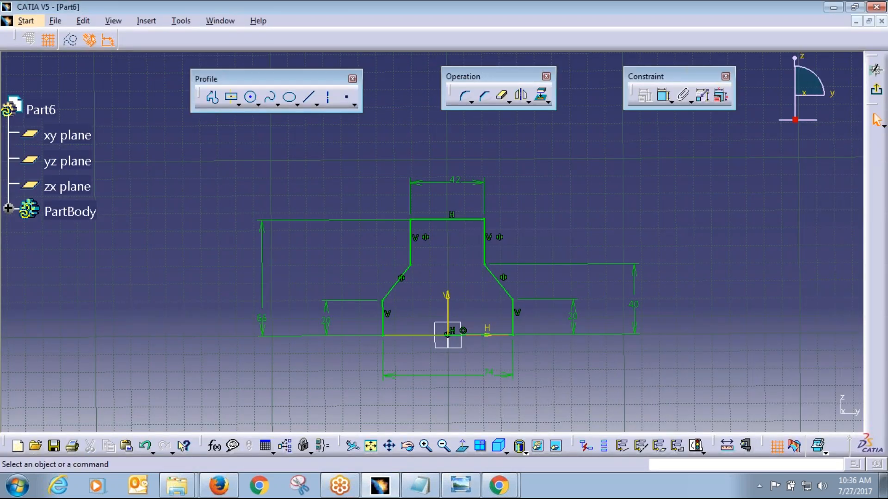
left_click(501, 446)
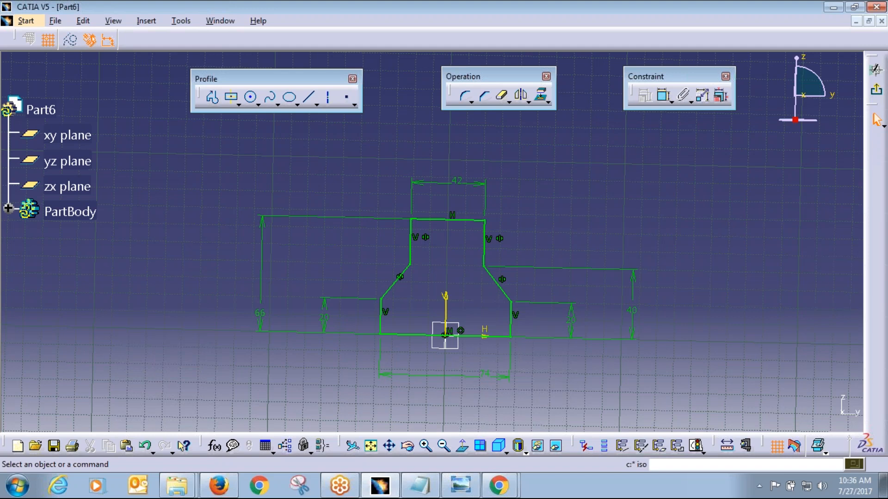
left_click(498, 446)
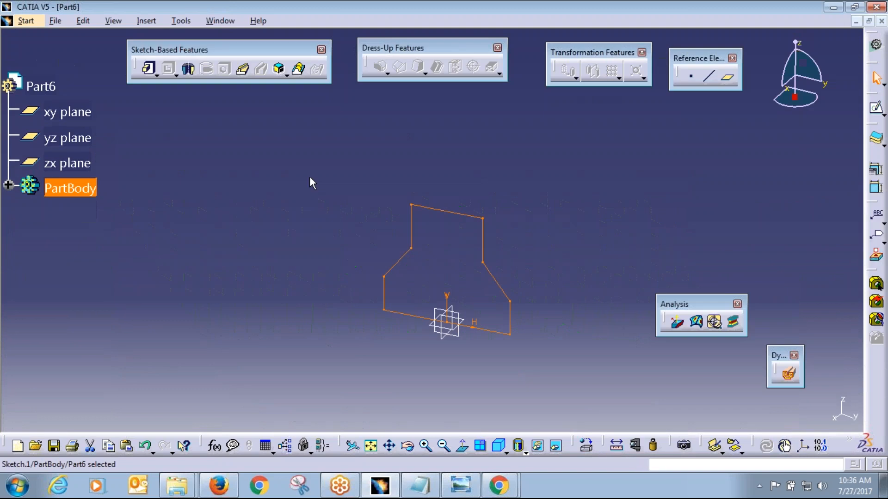
Step: Check the hole in the D4.jpg drawing and confirm the diameter constraint of the circle inside the front profile
key("alt+Tab")
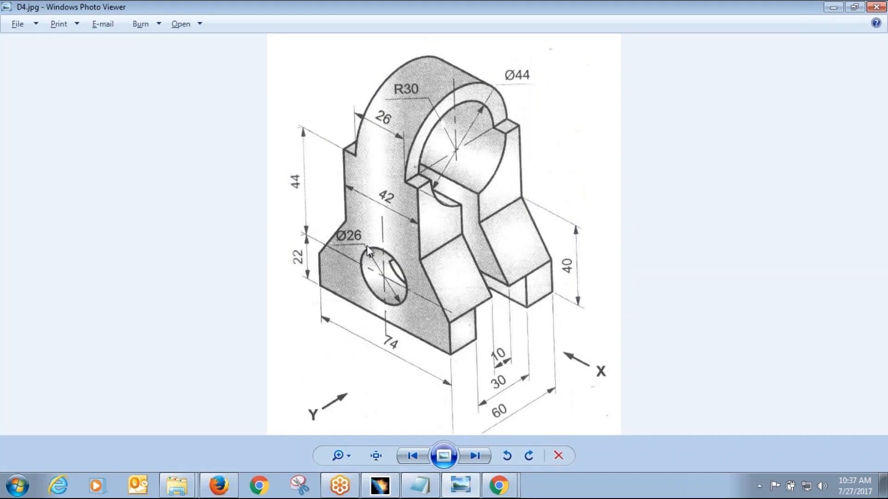
key("alt+Tab")
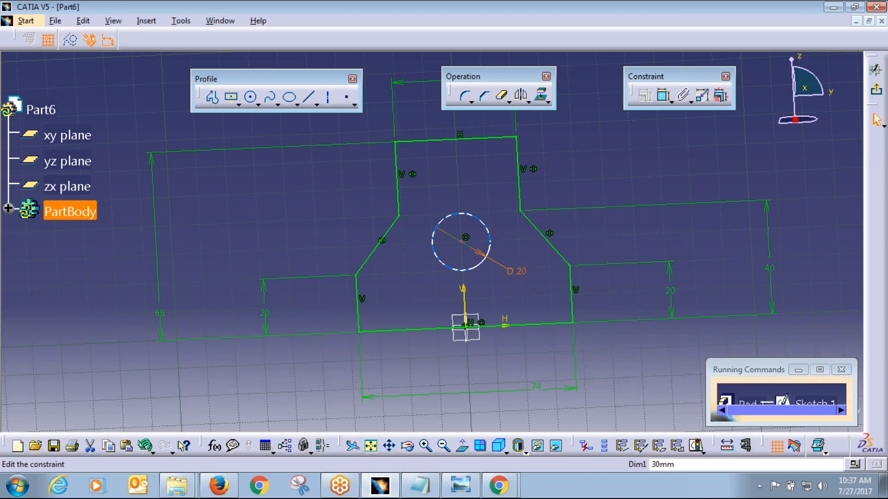
key("Return")
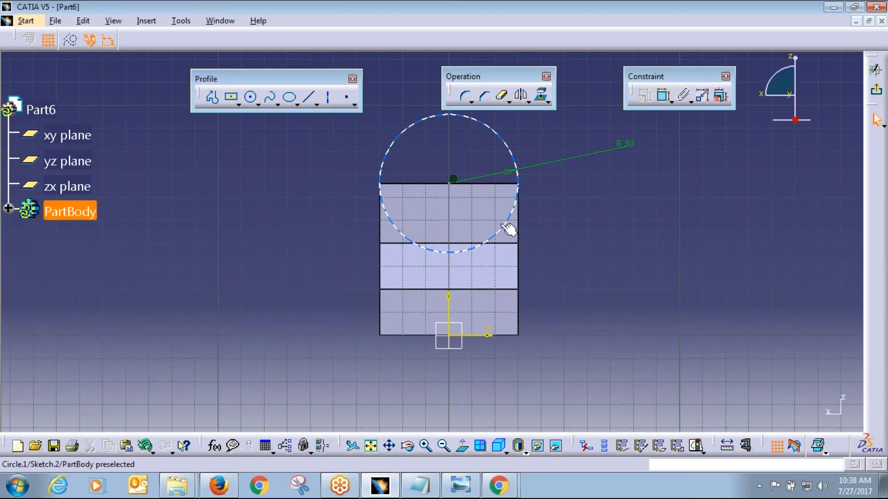
Step: Move the R30 circle sideways, and constrain its centre point coincident with the sketch's vertical axis
left_click_drag(503, 225, 564, 228)
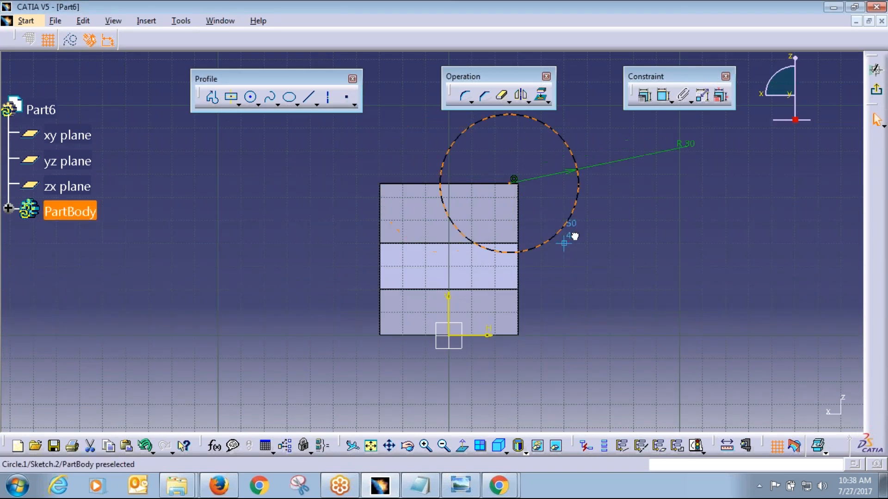
left_click(622, 263)
left_click_drag(514, 181, 523, 180)
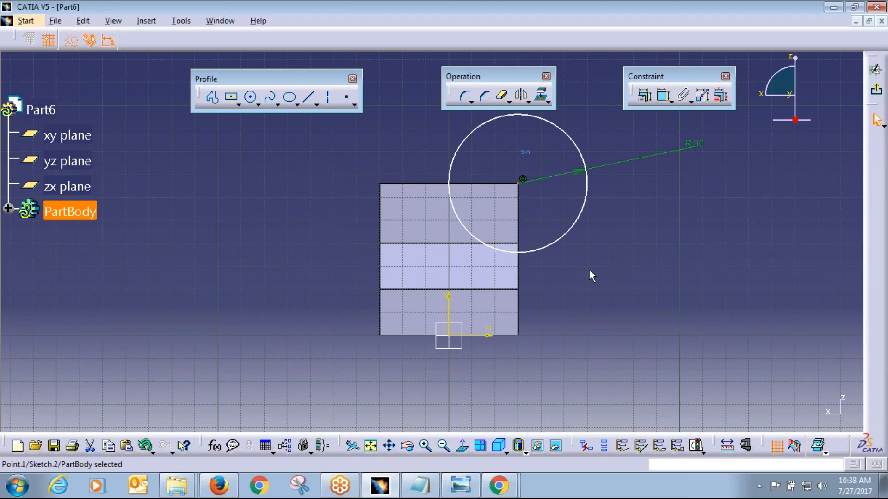
left_click(449, 307, "ctrl")
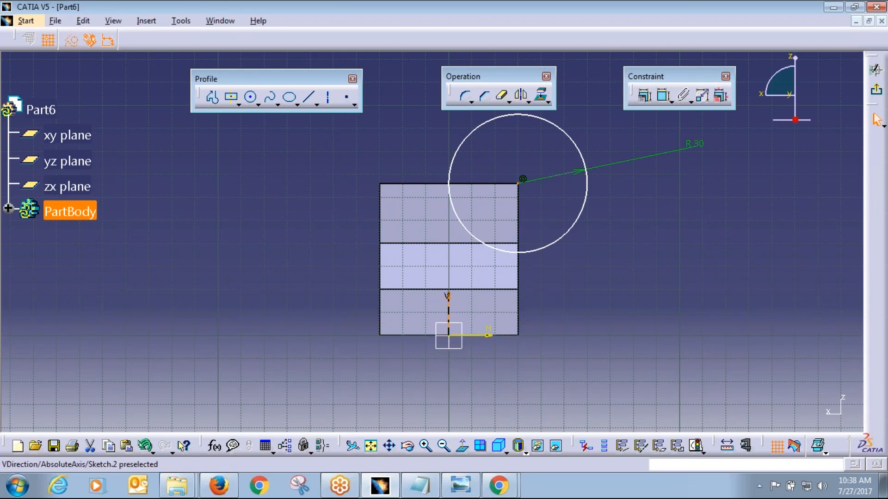
left_click(644, 95)
left_click(743, 212)
left_click(749, 351)
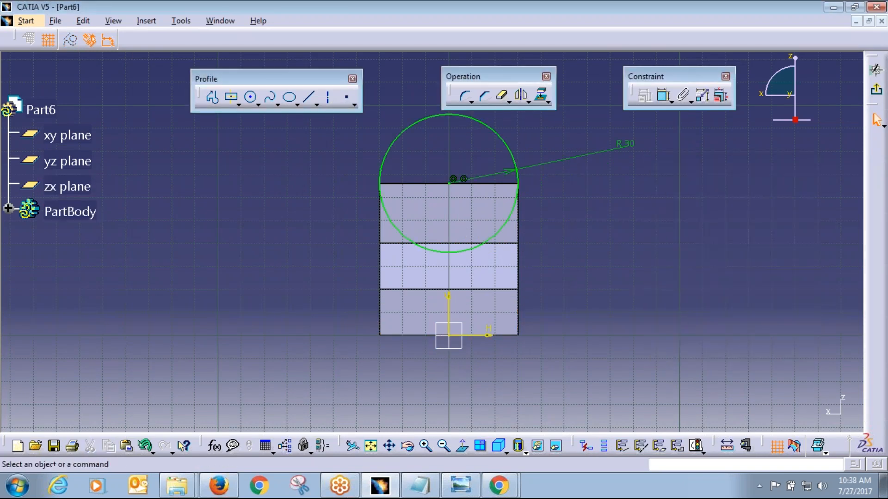
Step: Exit the sketch and pad the R30 circle with a 13 mm length and mirrored extent, consulting the D4.jpg drawing
left_click(876, 90)
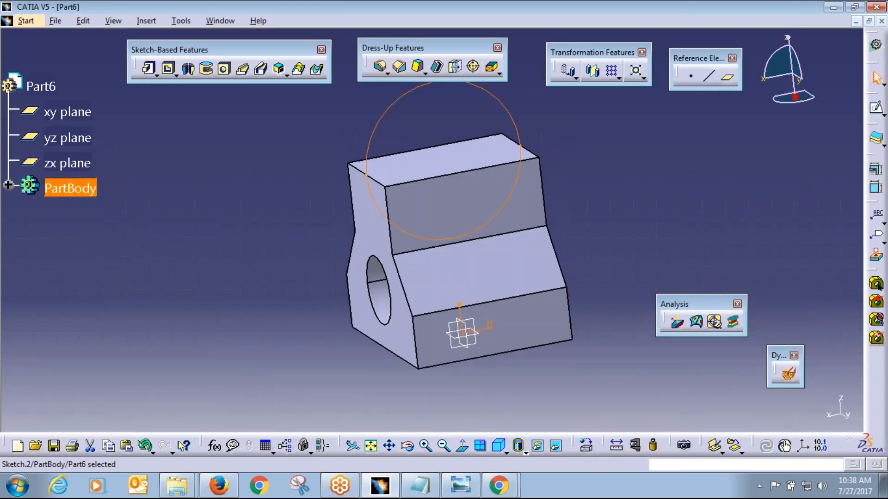
left_click(150, 69)
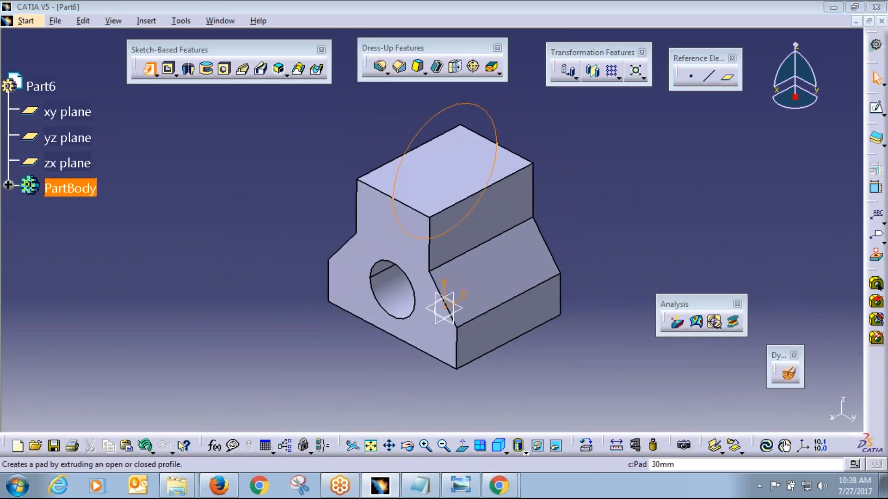
left_click(684, 306)
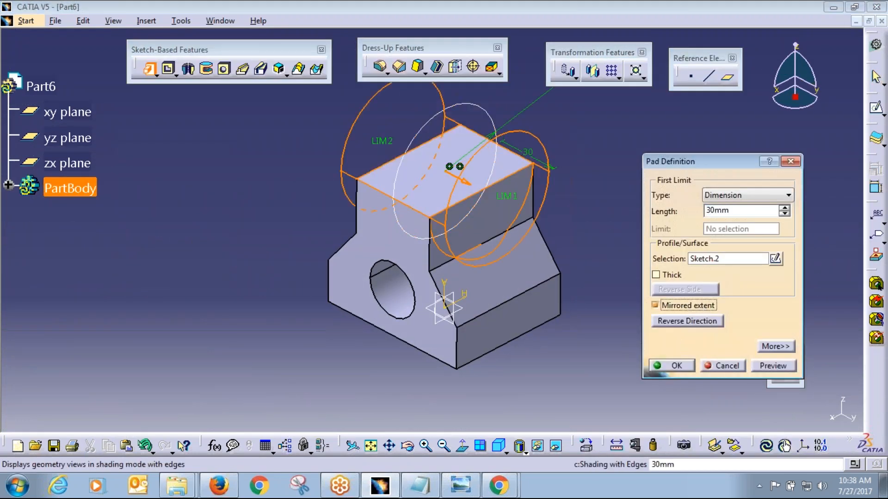
left_click(461, 486)
left_click(379, 485)
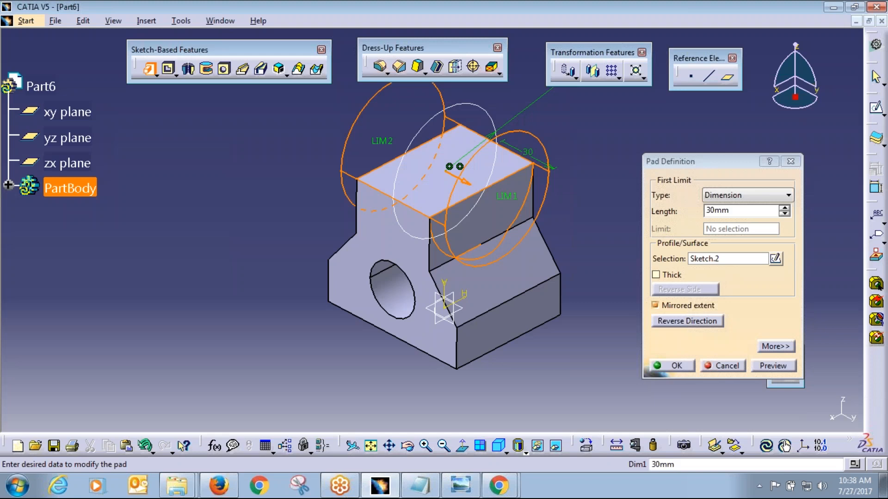
double_click(734, 210)
type("1")
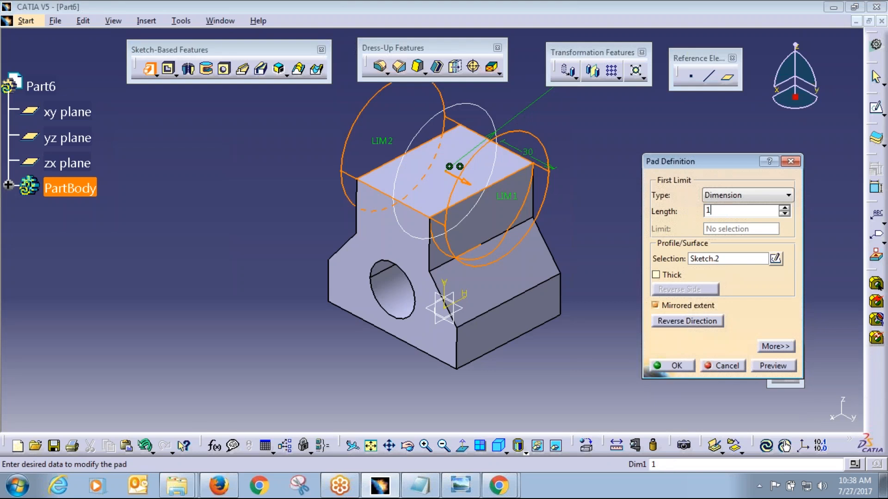
type("3")
left_click(767, 365)
left_click(673, 366)
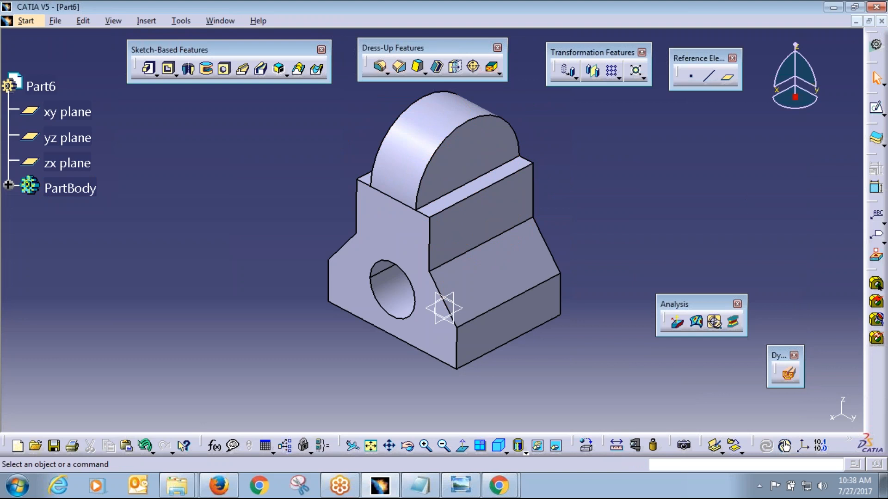
Step: Consult D4.jpg, start a sketch on the zx plane, and draw a circle of about 14 mm radius centred at H 0, V 60 mm
key("alt+Tab")
key("alt+Tab")
left_click(877, 106)
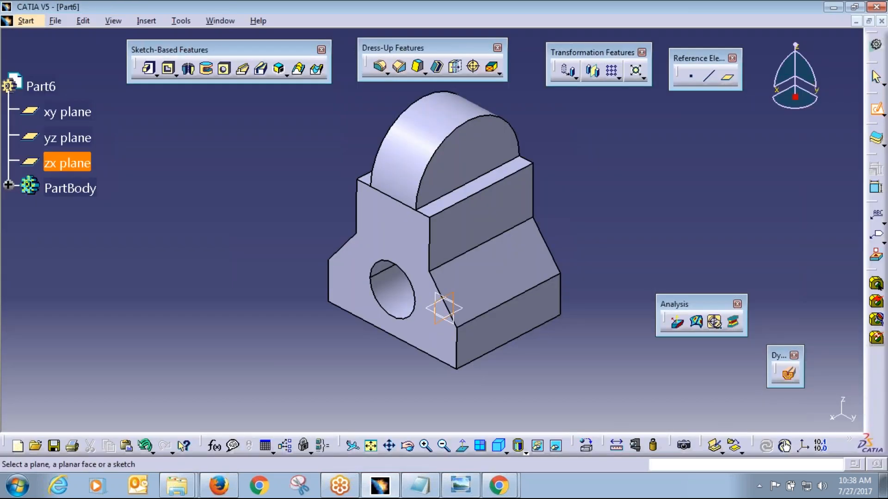
left_click(443, 308)
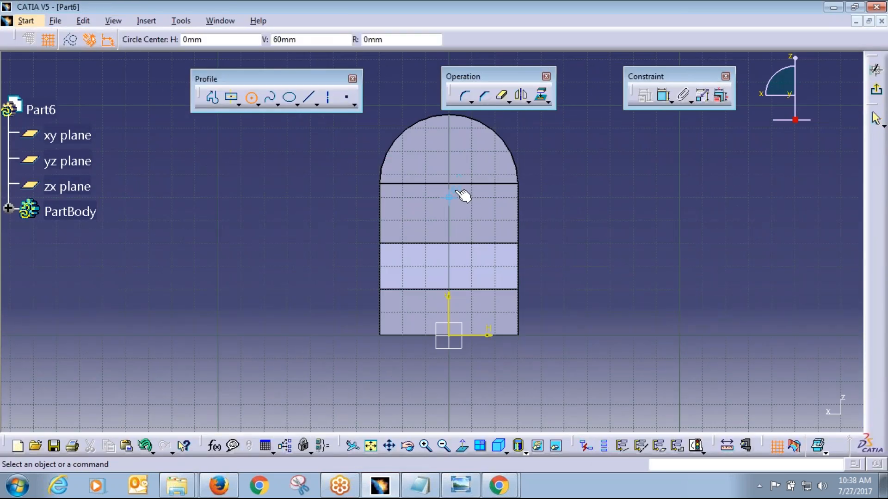
left_click(460, 194)
left_click(472, 219)
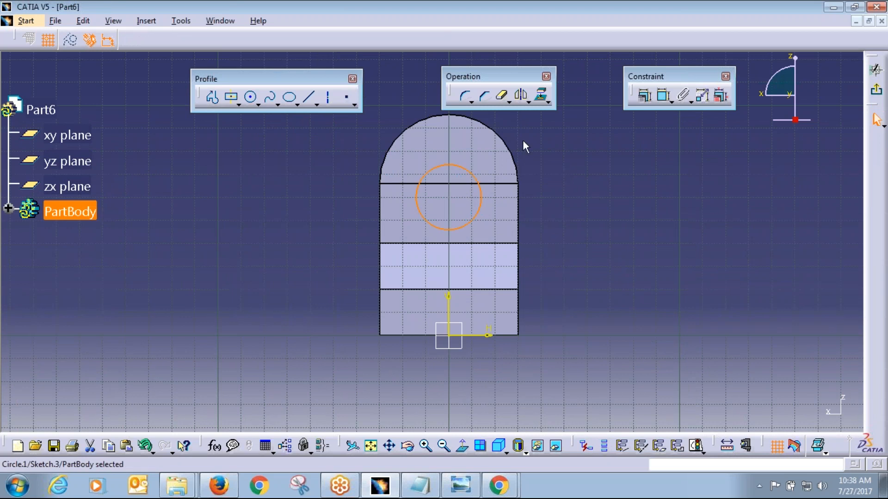
Step: Make the new circle concentric with the rounded top edge of the solid
left_click(509, 147, "ctrl")
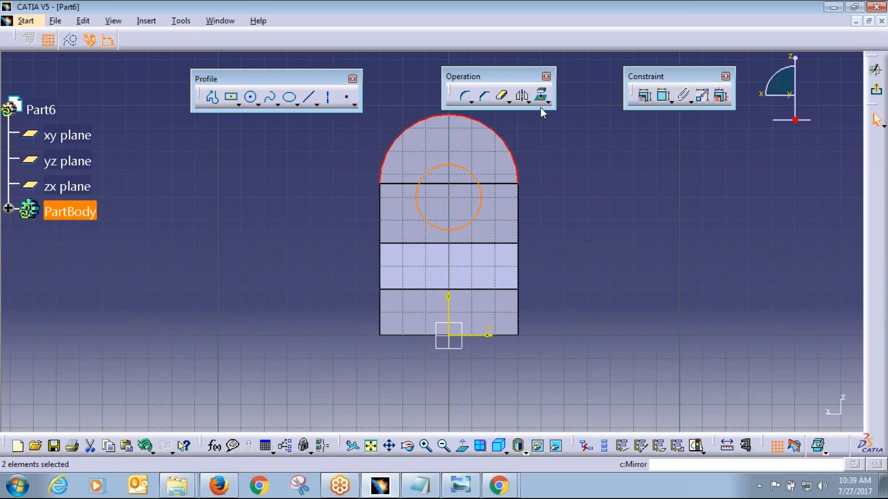
left_click(645, 96)
left_click(661, 225)
left_click(729, 351)
Step: Dimension the circle, switch the constraint from radius to diameter, and set it to 44 mm as in D4.jpg
left_click(664, 95)
left_click(480, 175)
left_click(581, 178)
key("alt+Tab")
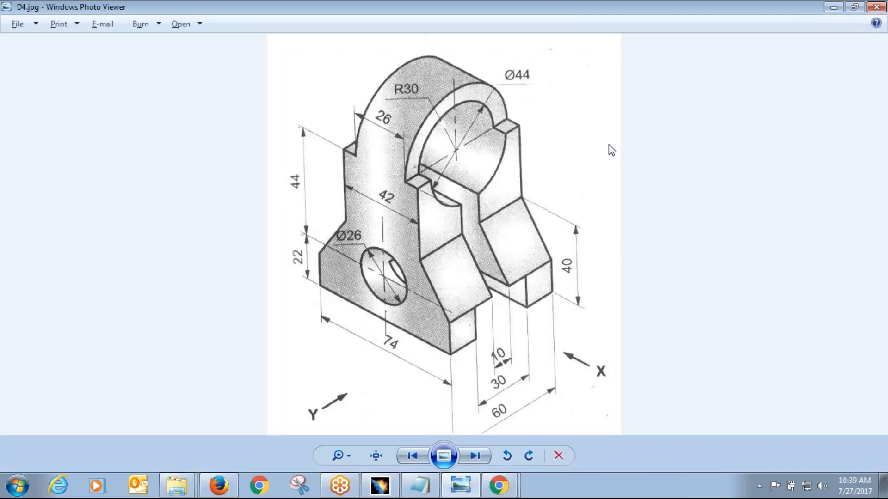
key("alt+Tab")
double_click(580, 176)
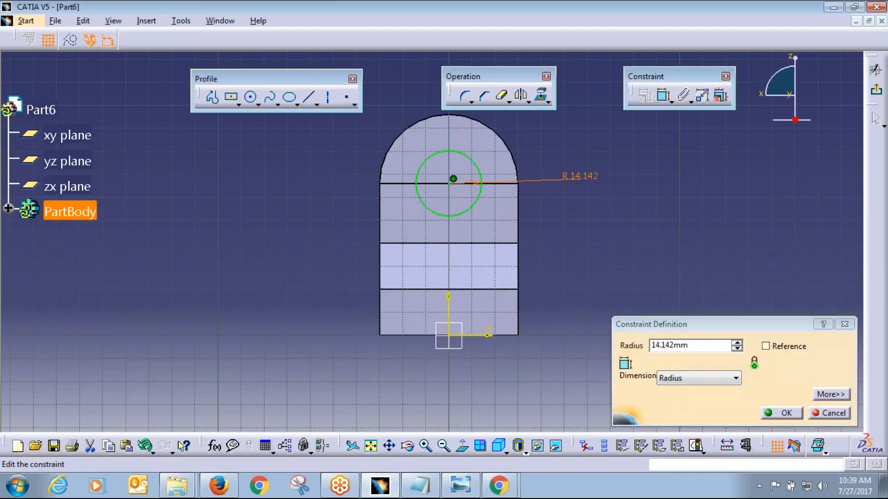
left_click(689, 379)
left_click(690, 404)
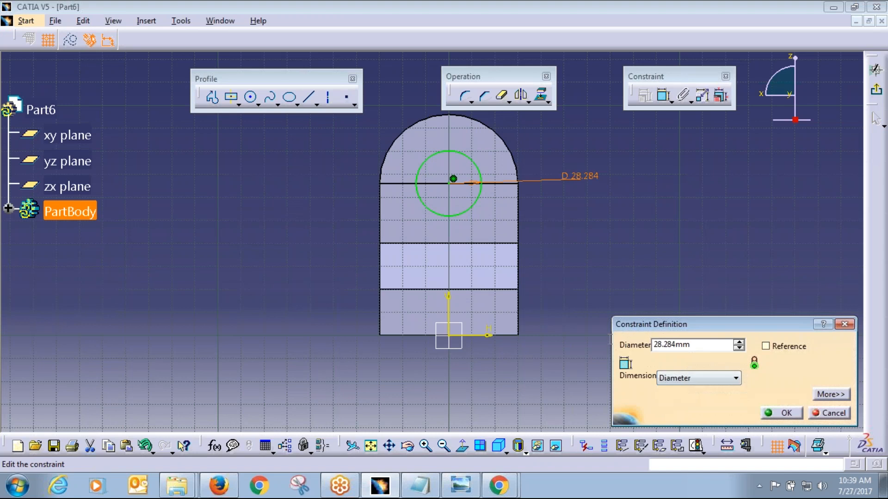
left_click_drag(699, 345, 610, 340)
type("44")
key("Return")
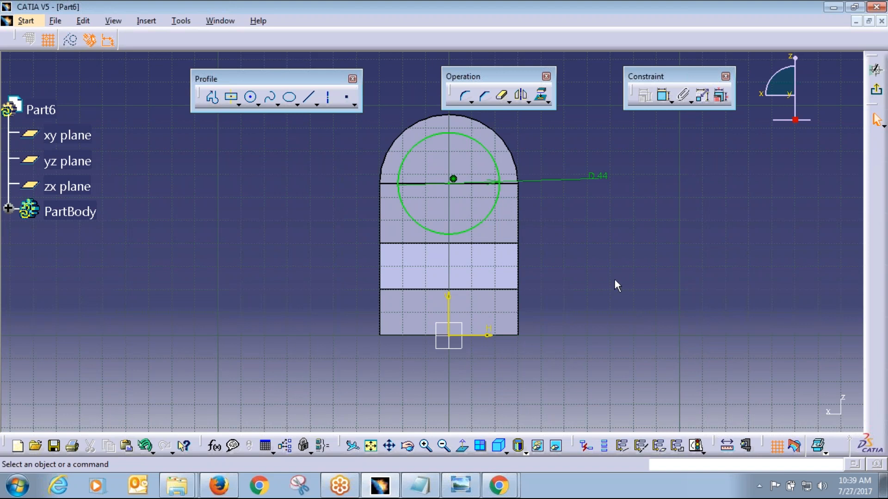
Step: Sketch a stepped profile below the circle: a neck about 20 mm wide opening into a base about 40 mm wide and 20 mm high
left_click(232, 97)
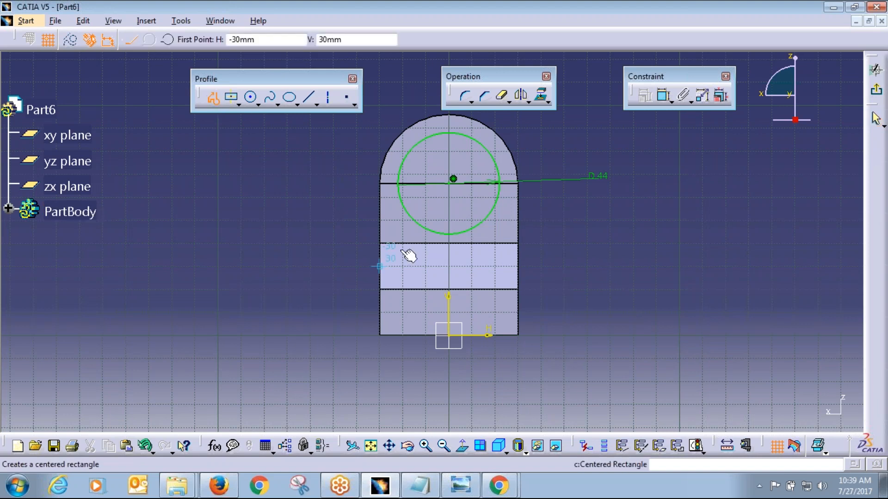
left_click(443, 235)
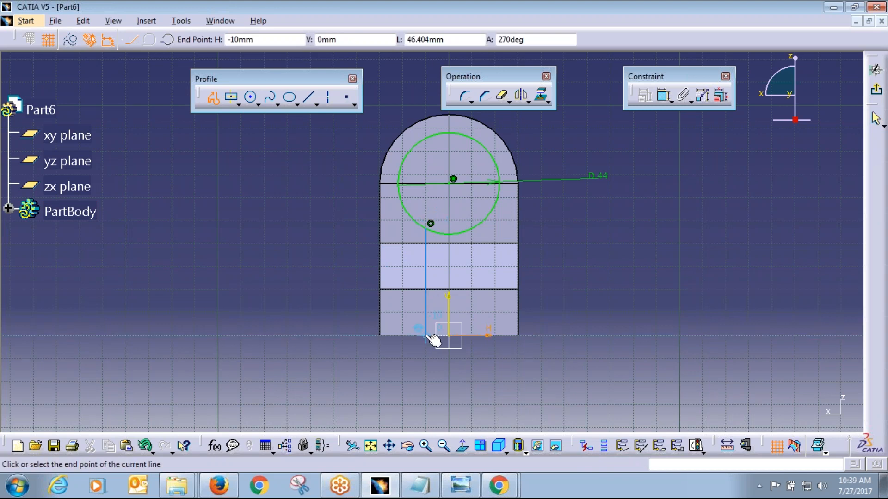
left_click(462, 490)
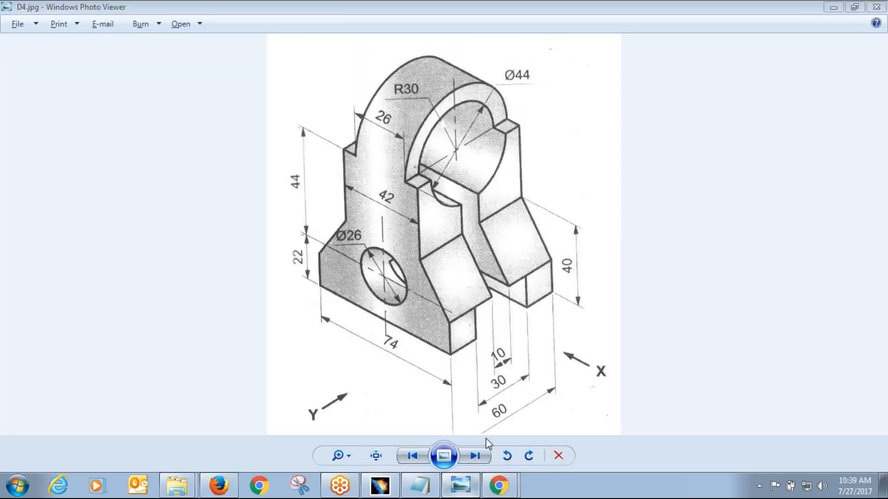
key("alt+Tab")
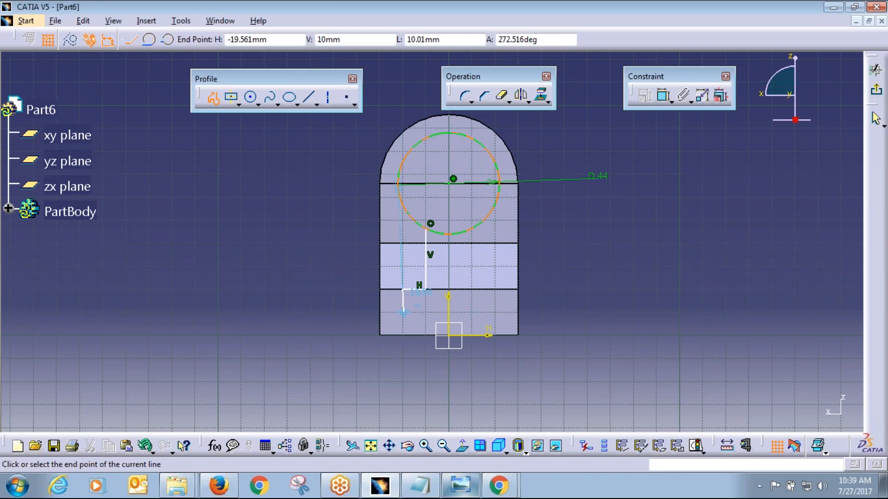
left_click(403, 335)
left_click(494, 334)
left_click(495, 289)
left_click(472, 289)
left_click(476, 224)
key("Escape")
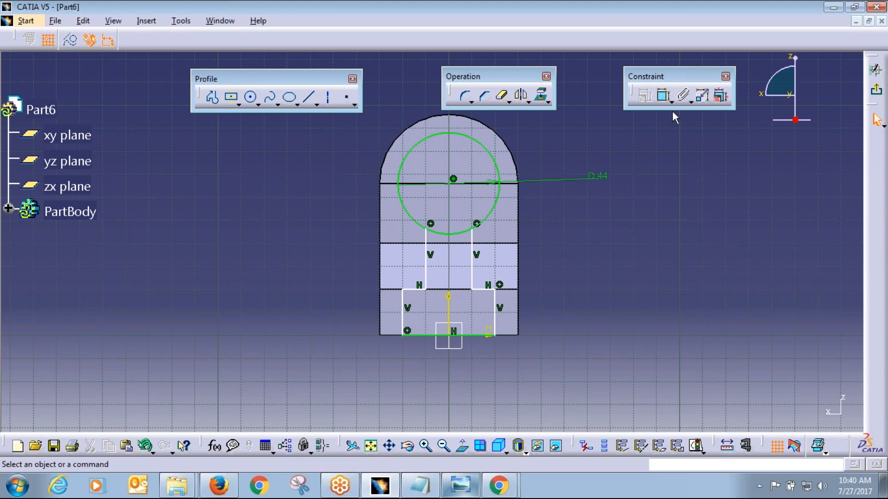
Step: Dimension the distance between the two vertical lines of the neck below the circle
left_click(472, 261)
left_click(426, 257)
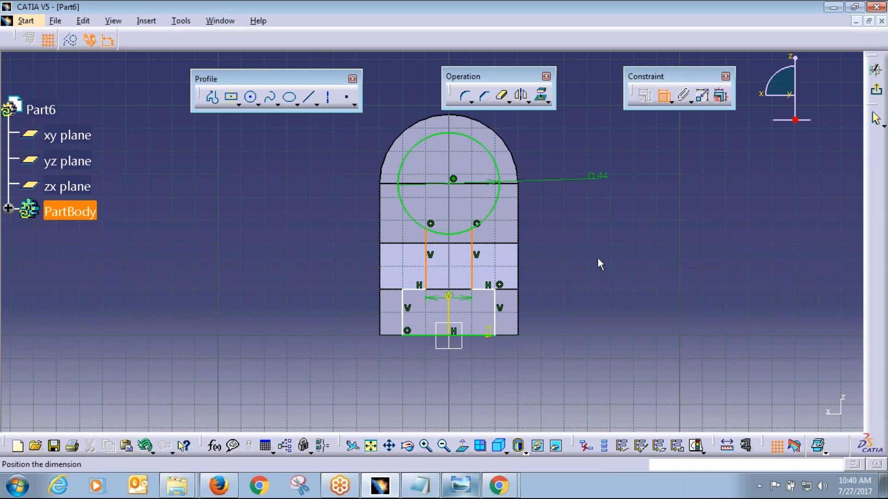
left_click(590, 263)
Step: Constrain the neck's two vertical lines symmetric about the sketch's vertical axis
left_click(473, 276)
left_click(426, 249, "ctrl")
left_click(447, 310, "ctrl")
left_click(644, 96)
left_click(657, 287)
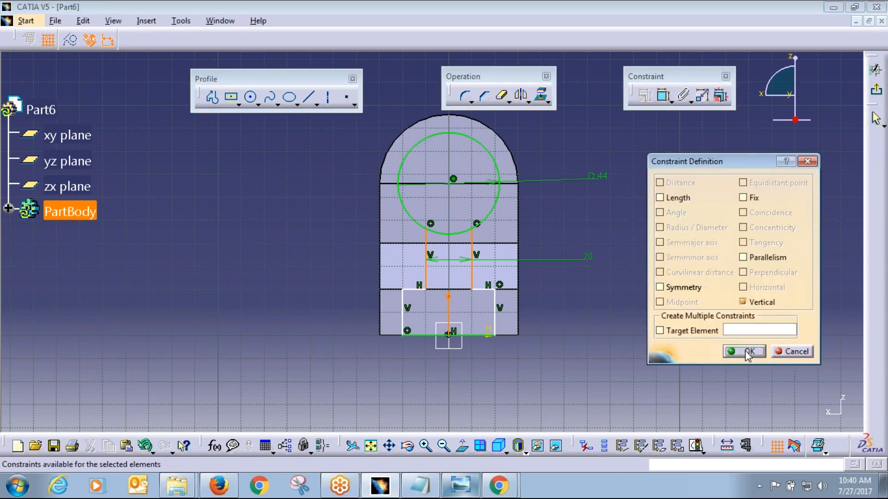
left_click(742, 352)
Step: Constrain the two vertical lines of the wider base section symmetric about the sketch's vertical axis
left_click(498, 307)
left_click(403, 306, "ctrl")
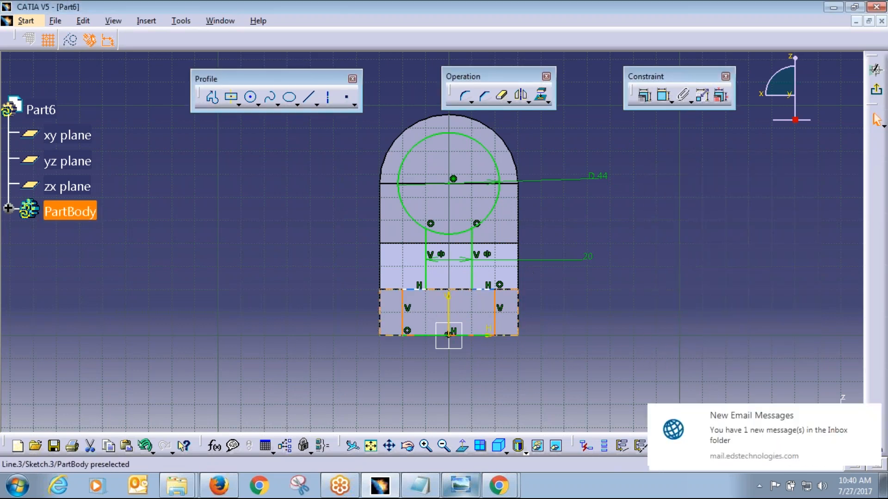
left_click(448, 305, "ctrl")
left_click(644, 96)
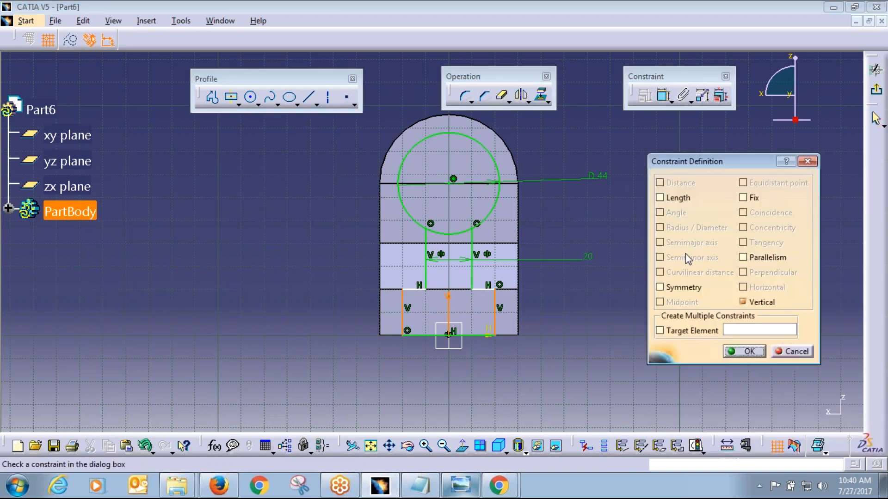
left_click(692, 289)
left_click(745, 351)
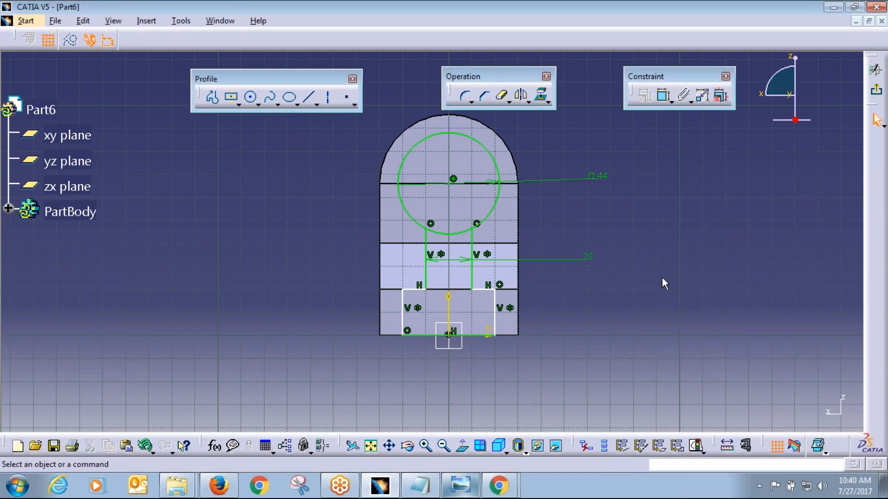
Step: Check the slot widths in D4.jpg and set the neck's width to 10 mm
key("alt+Tab")
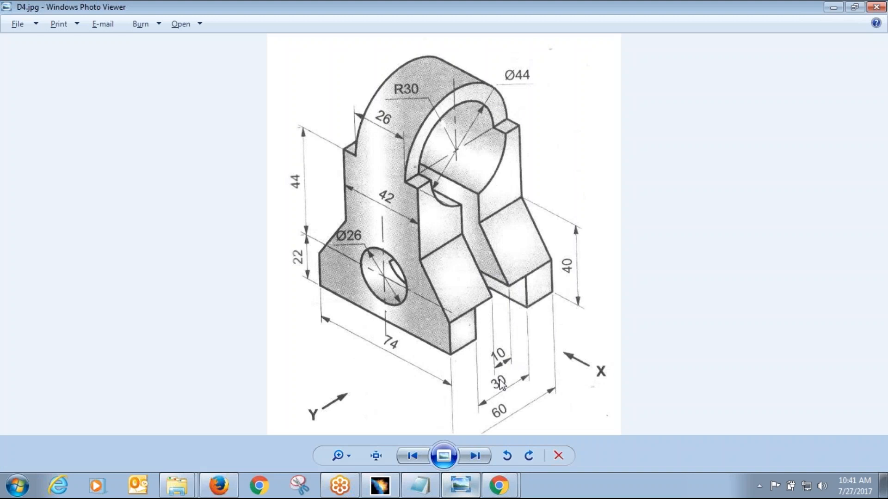
key("alt+Tab")
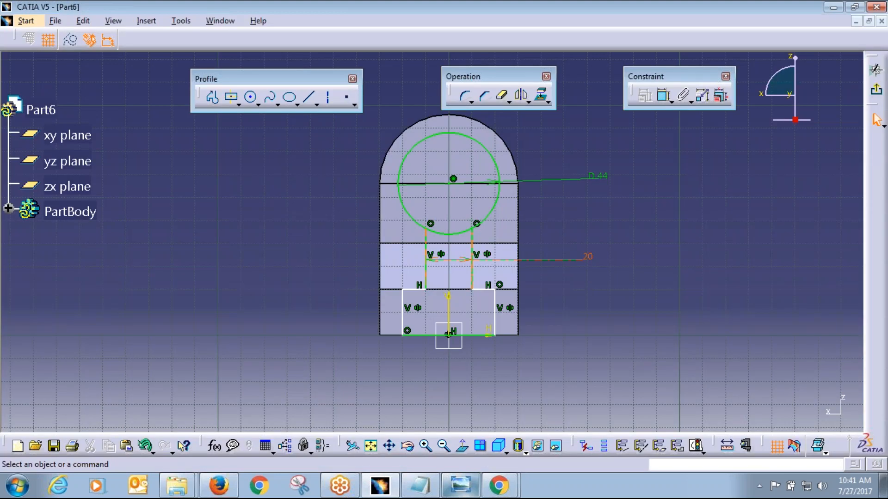
double_click(588, 257)
type("10")
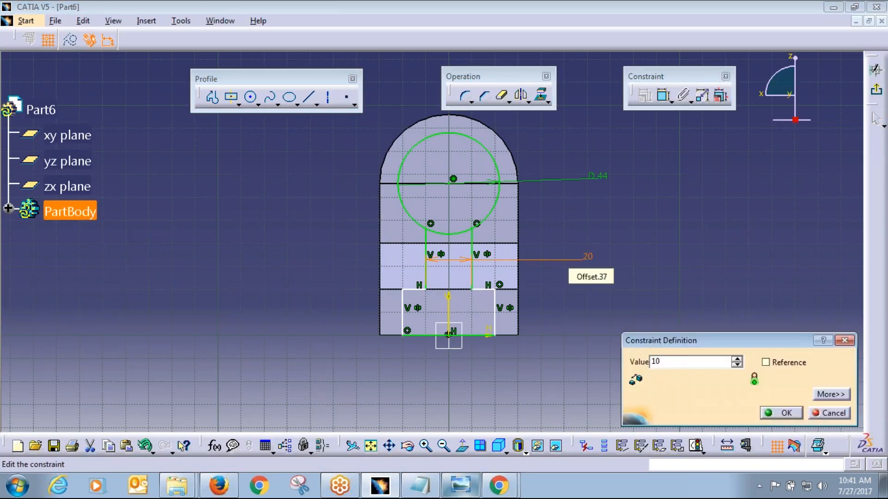
key("Return")
Step: Dimension the bottom line of the slot's wider base section and set its width to 30 mm
left_click(664, 95)
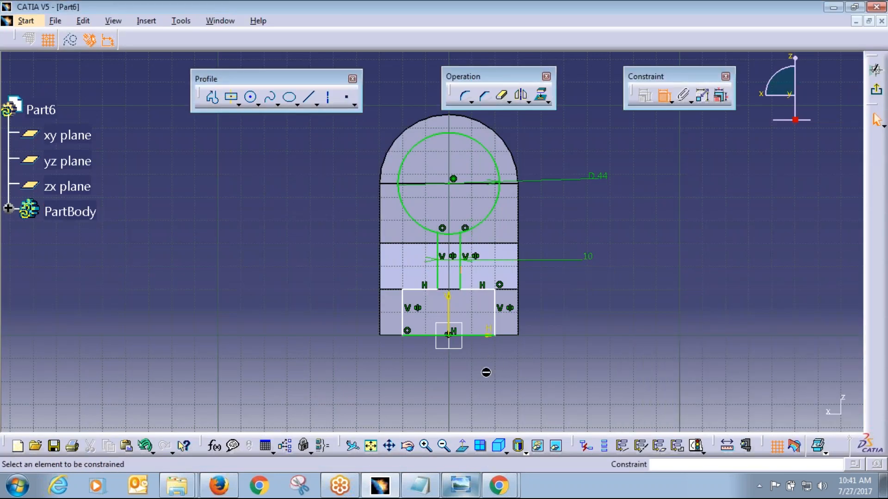
left_click(478, 341)
left_click(468, 383)
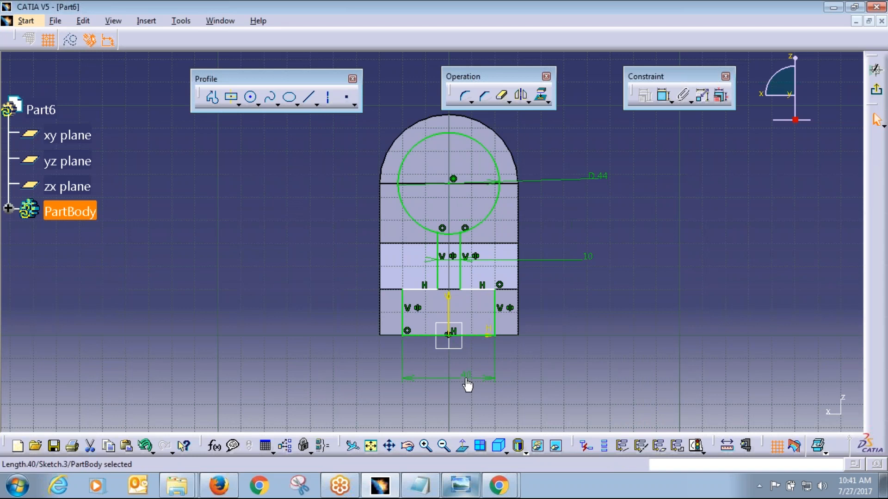
double_click(467, 378)
type("2")
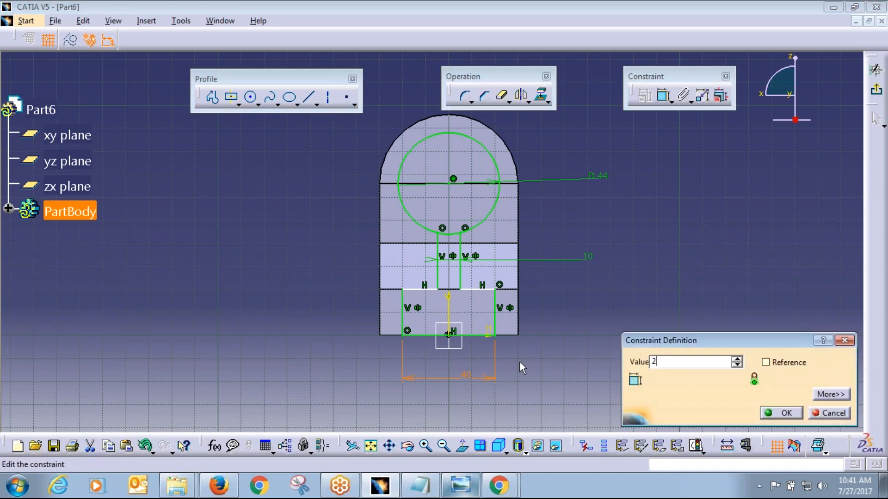
type("0")
key("Return")
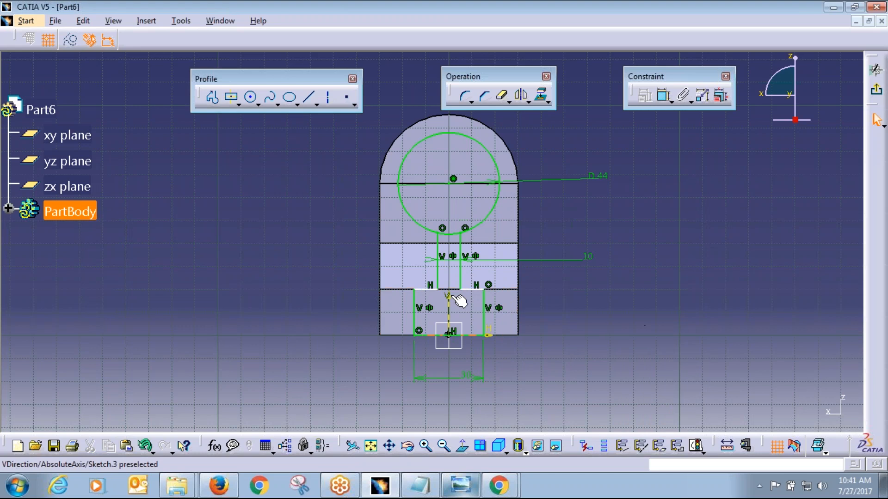
Step: Constrain the slot's horizontal shoulder line coincident with the lower edge of the sloped face
left_click_drag(476, 285, 475, 266)
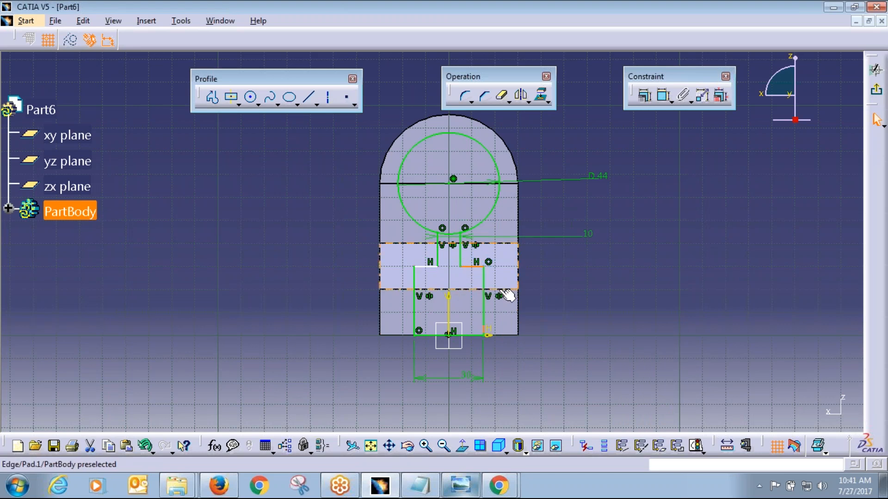
left_click(644, 96)
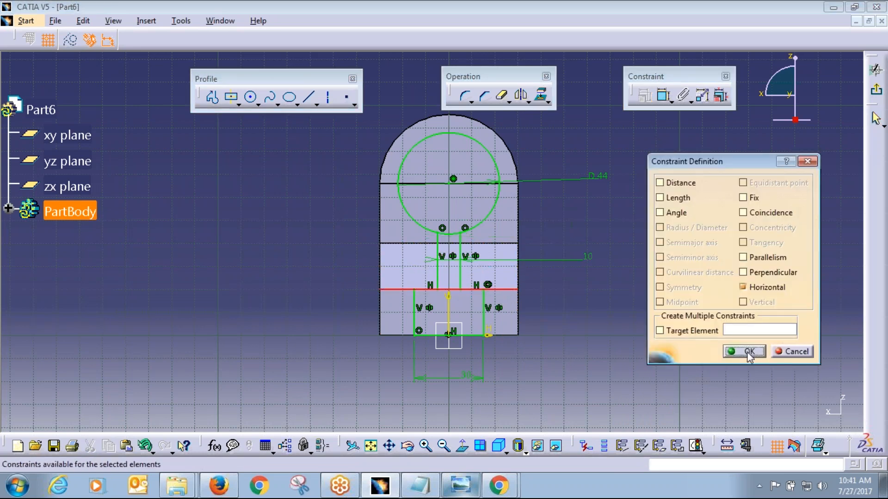
left_click(748, 352)
Step: Trim away the circle's arc between the two neck lines and exit the sketch
left_click(501, 96)
left_click(449, 233)
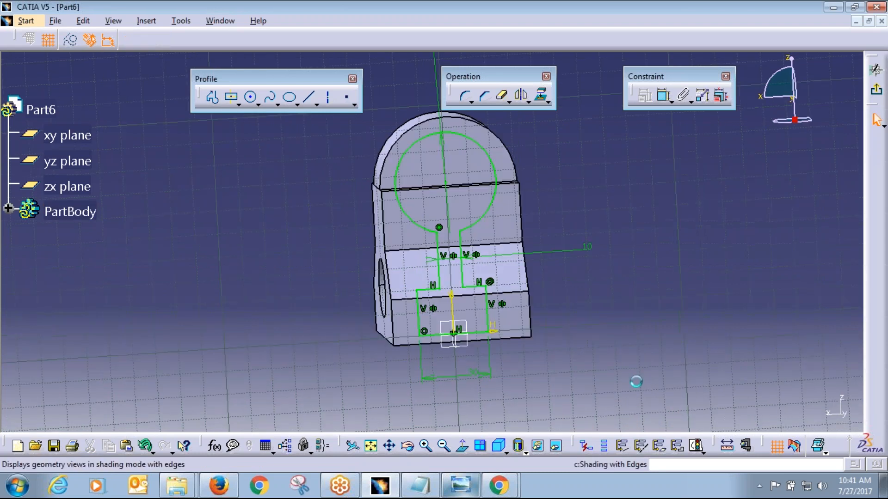
middle_click_drag(636, 381, 407, 305)
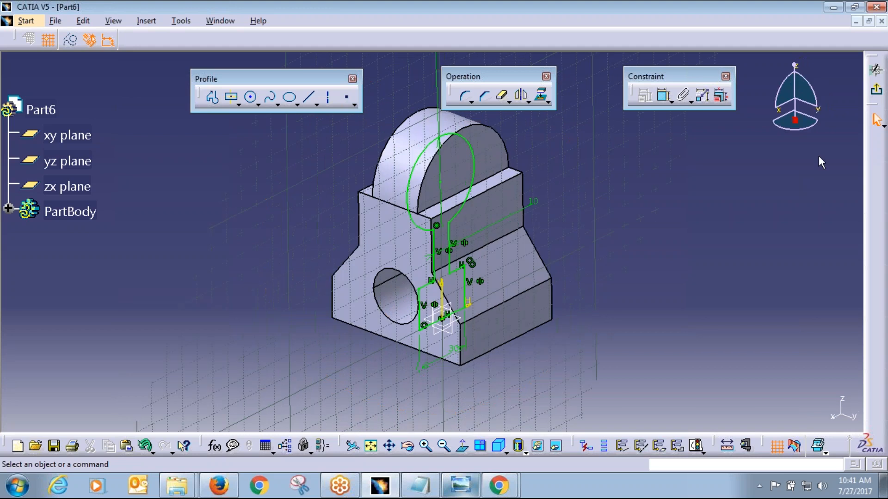
left_click(875, 90)
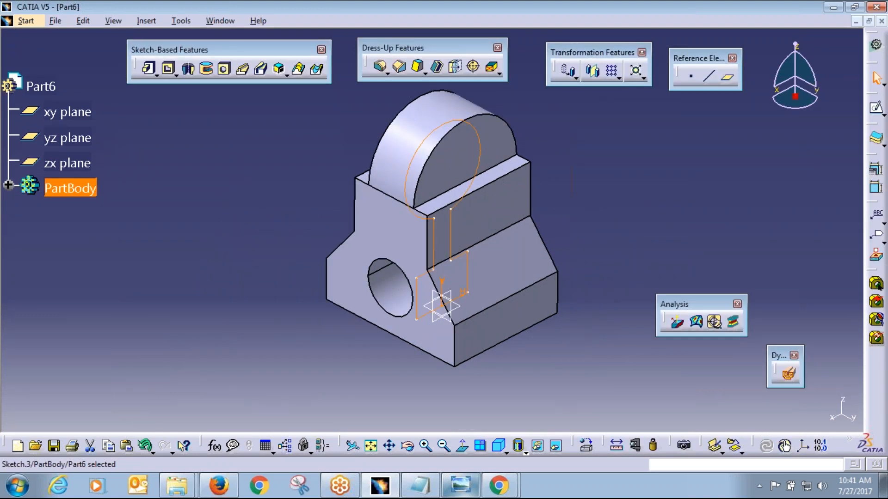
Step: Cut the bore and slot profile through the body as a Pocket with mirrored extent, increasing its depth
left_click(169, 68)
left_click(702, 308)
left_click(783, 207)
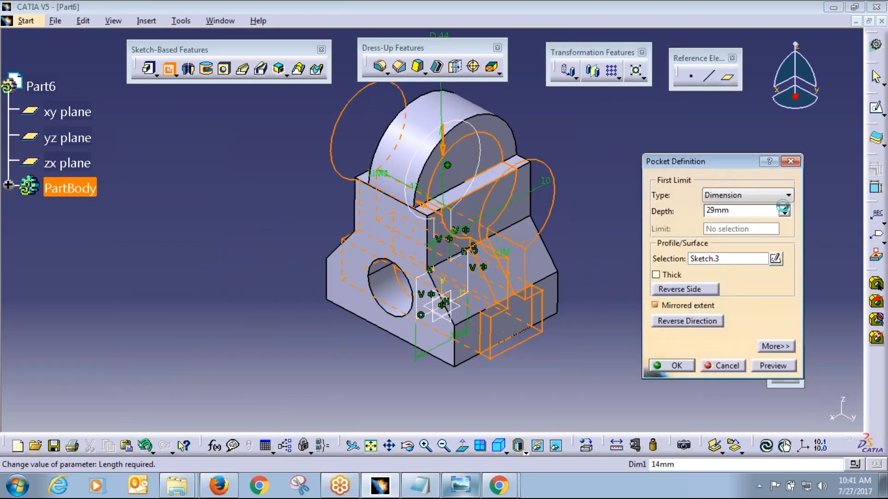
left_click(672, 366)
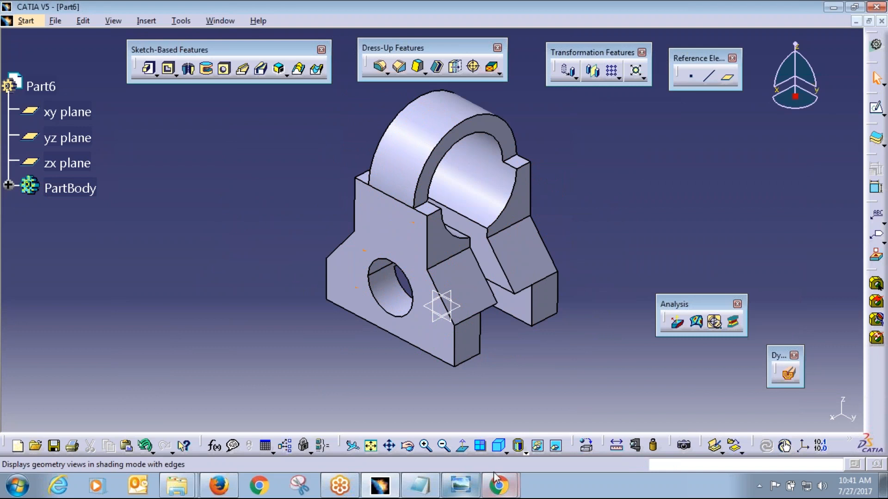
Step: Expand the PartBody feature tree and compare the bracket with the D4.jpg drawing
left_click(353, 446)
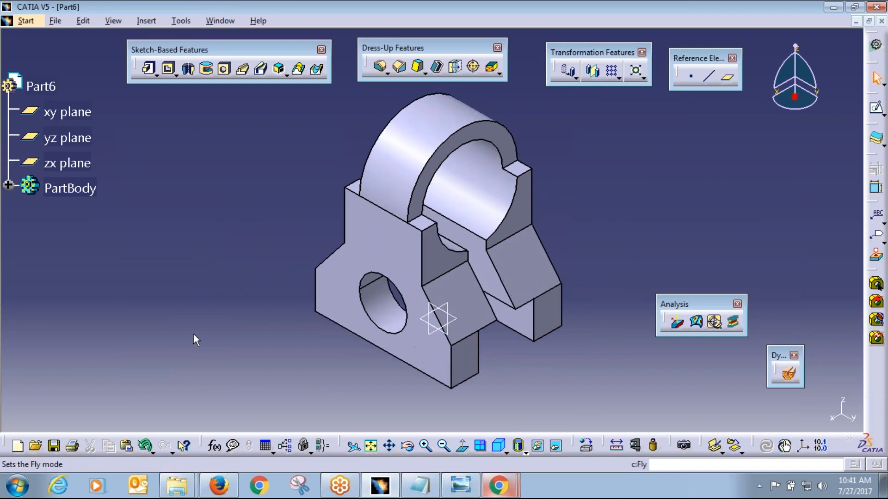
left_click(9, 185)
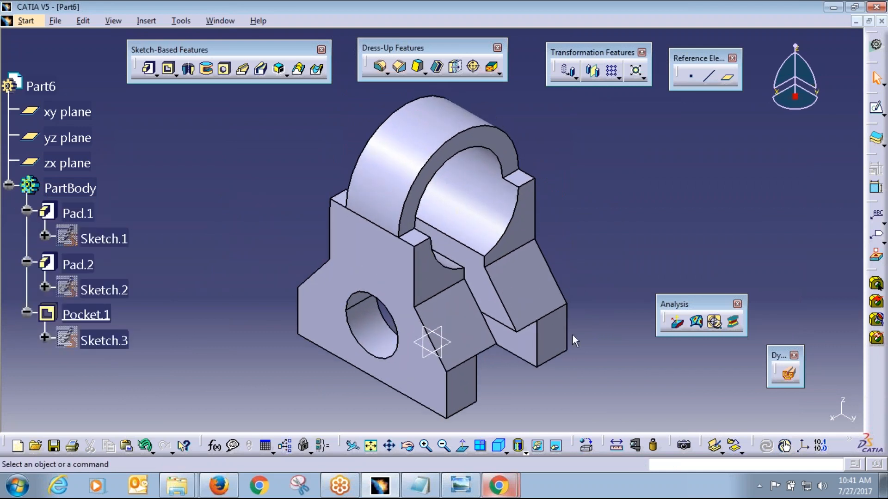
left_click(464, 485)
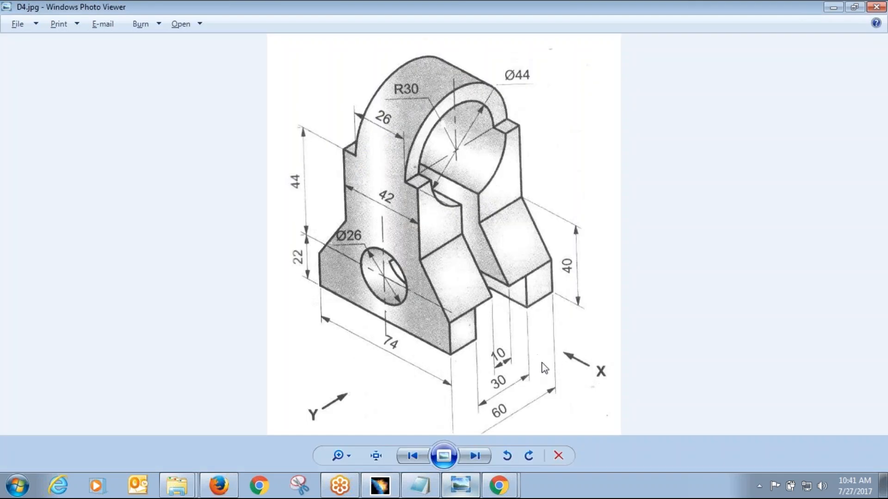
left_click(378, 485)
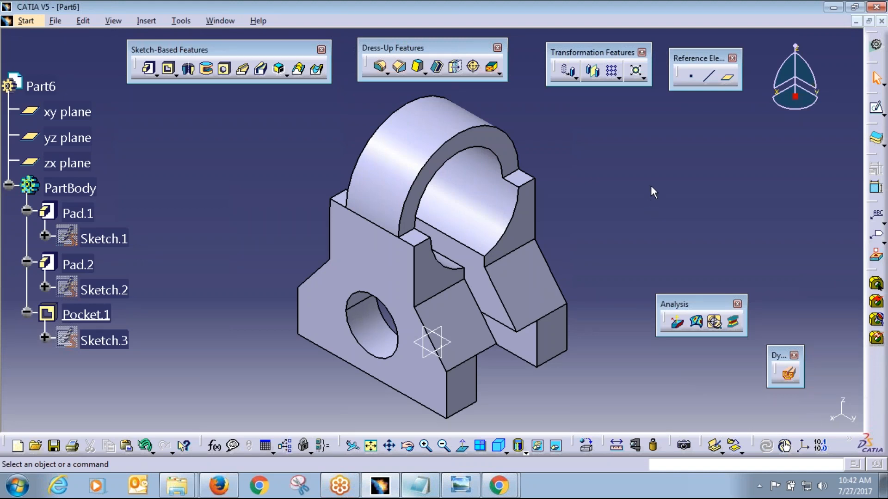
Step: Inspect the bracket's bore, slot and side faces from several directions
middle_click_drag(281, 365, 285, 364)
middle_click_drag(434, 341, 454, 361)
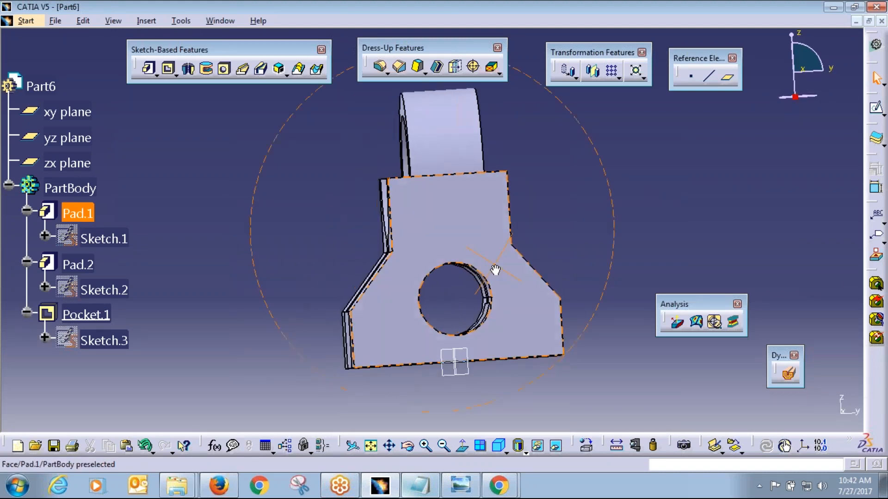
middle_click_drag(634, 162, 416, 249)
scroll(416, 250, "up", 1)
middle_click_drag(465, 236, 536, 227)
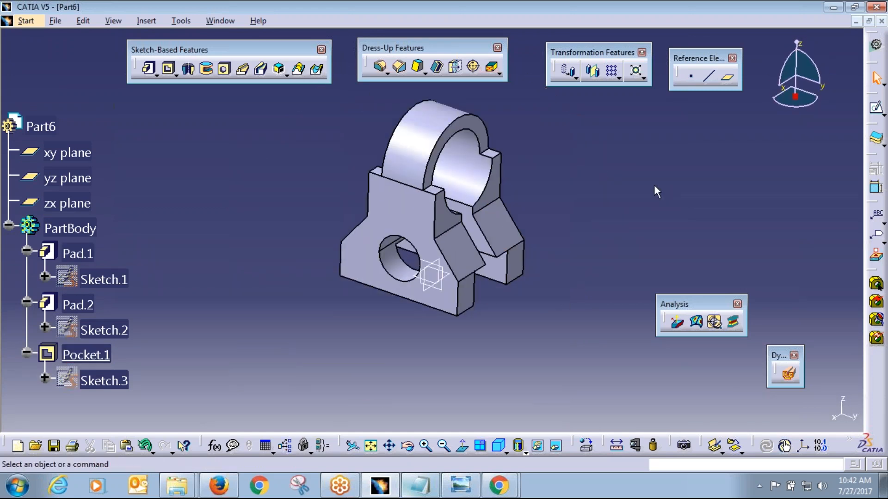
left_click(499, 445)
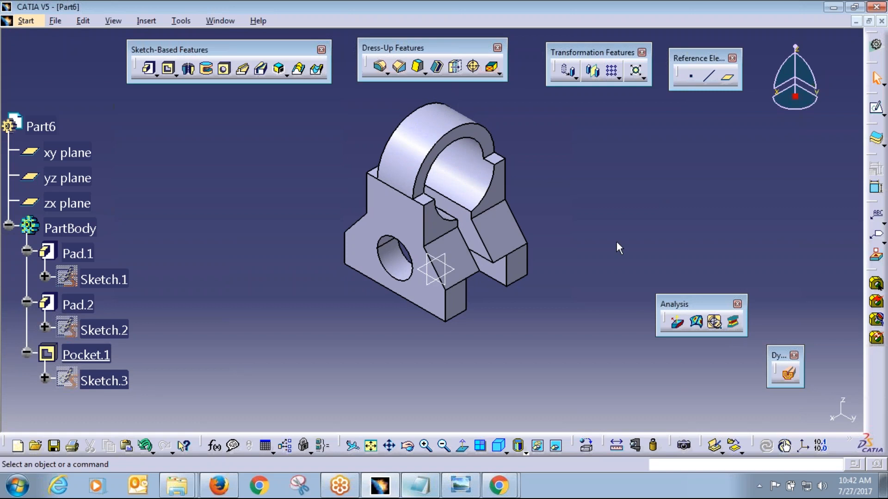
middle_click(535, 250)
middle_click_drag(535, 249, 536, 222)
scroll(647, 202, "up", 1)
middle_click_drag(647, 202, 632, 251)
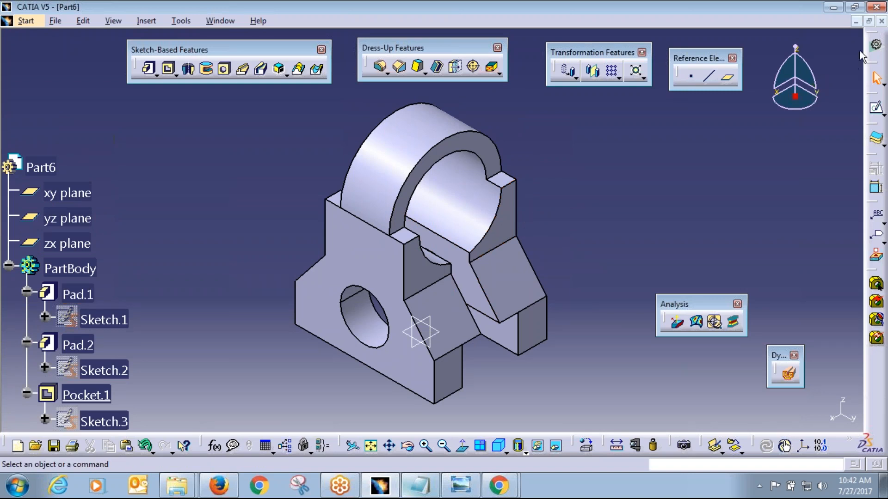
Step: Create a new Part Design part
left_click(875, 46)
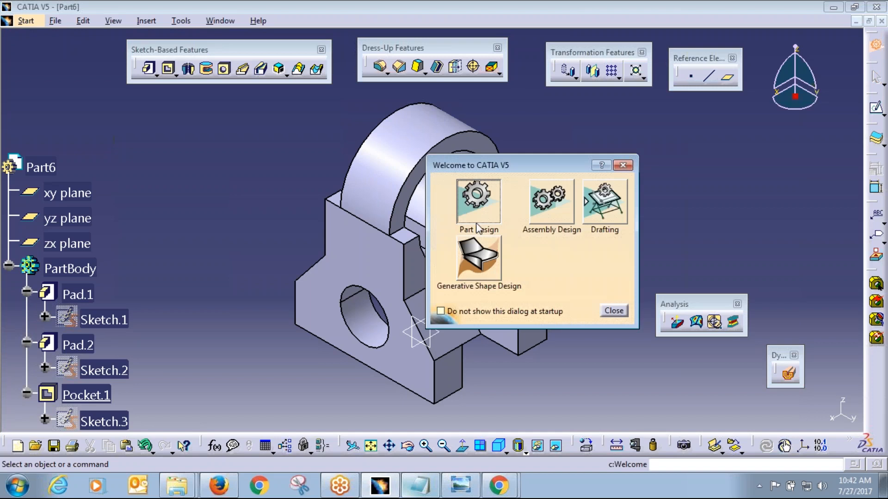
left_click(476, 197)
key("Return")
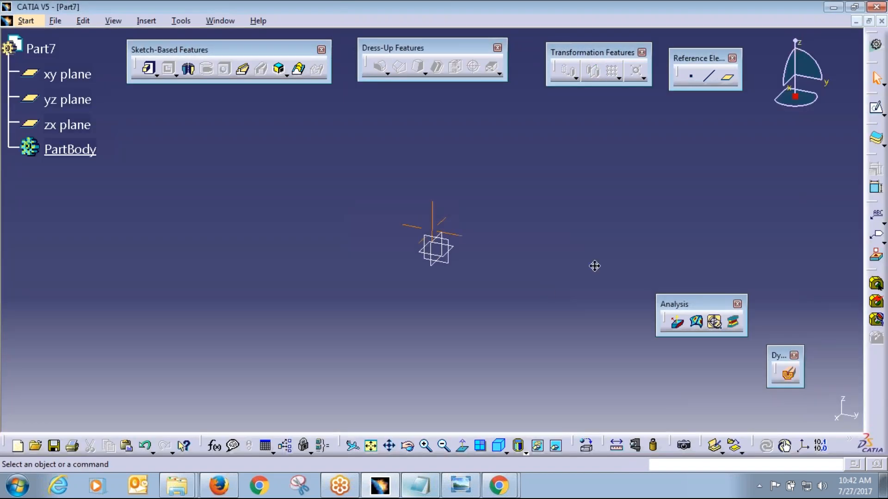
Step: Sketch a rectangle on the yz plane with its bottom edge on the horizontal axis, exit the sketch and expand PartBody
left_click(876, 107)
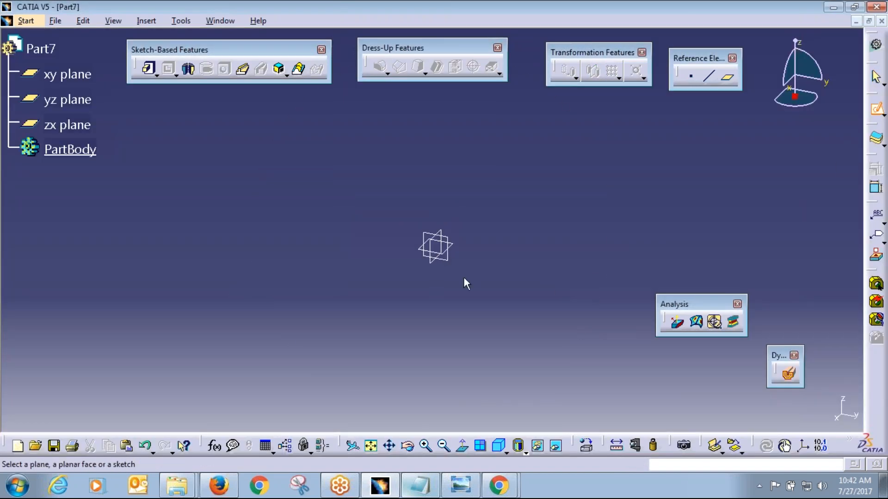
left_click(447, 258)
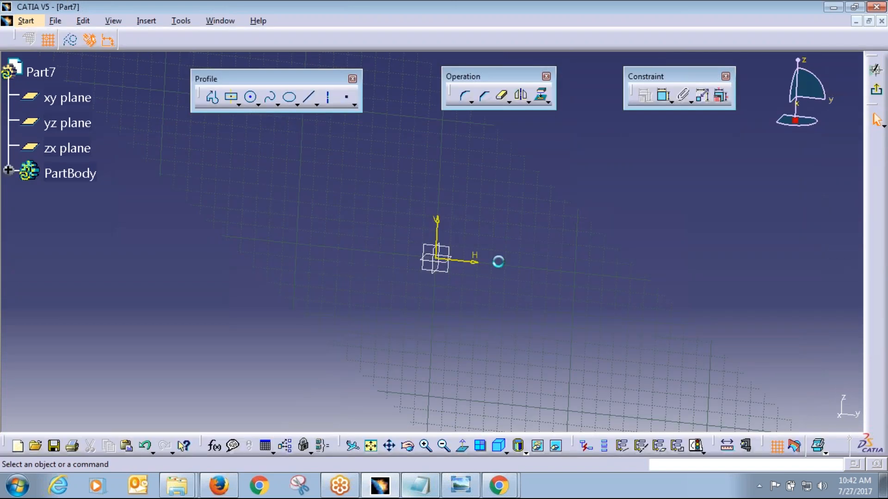
left_click(230, 97)
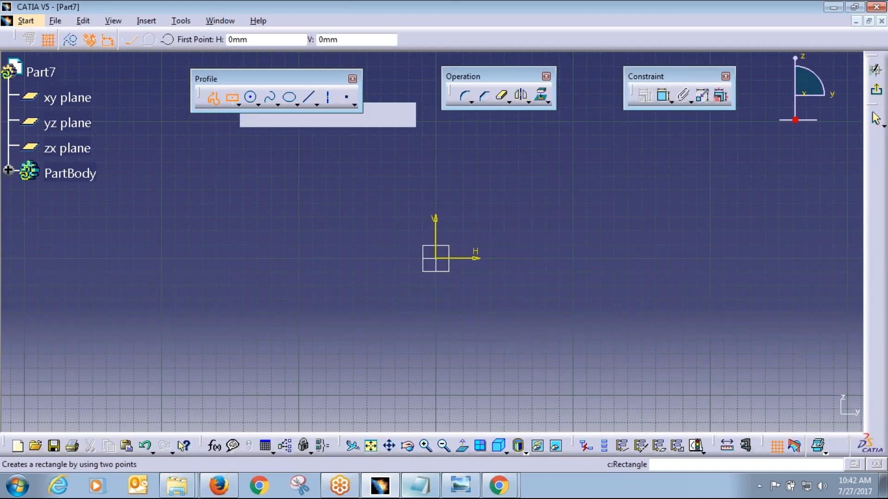
left_click(325, 258)
left_click(545, 135)
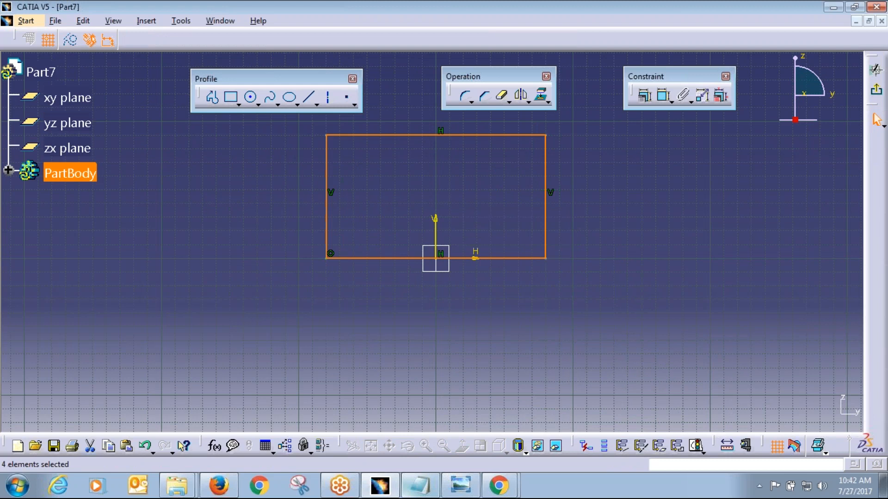
left_click(877, 92)
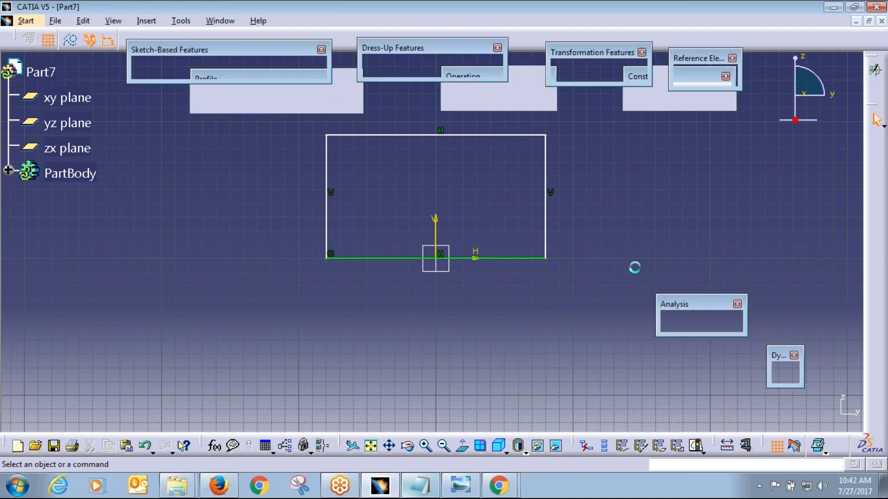
mouse_move(586, 257)
middle_mouse_down()
mouse_move(609, 210)
mouse_move(601, 259)
middle_mouse_up()
left_click(9, 147)
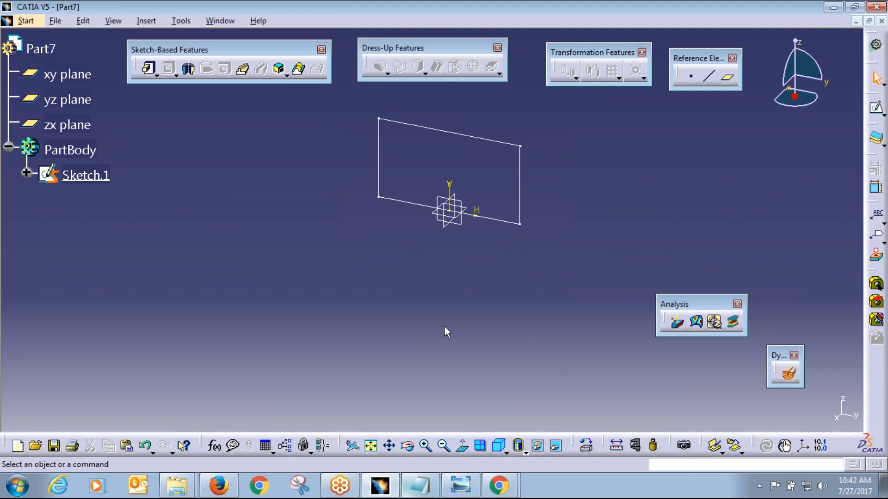
Step: Create a reference plane offset 200 mm from the yz plane
left_click(465, 225)
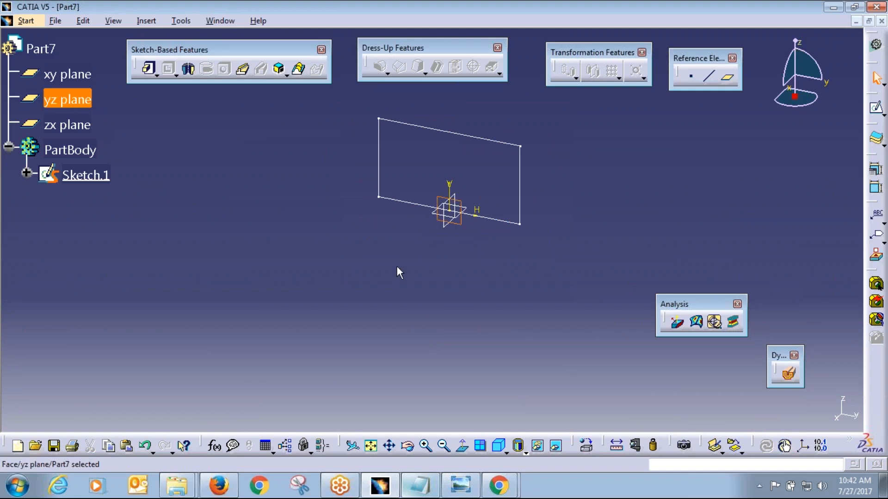
left_click(728, 81)
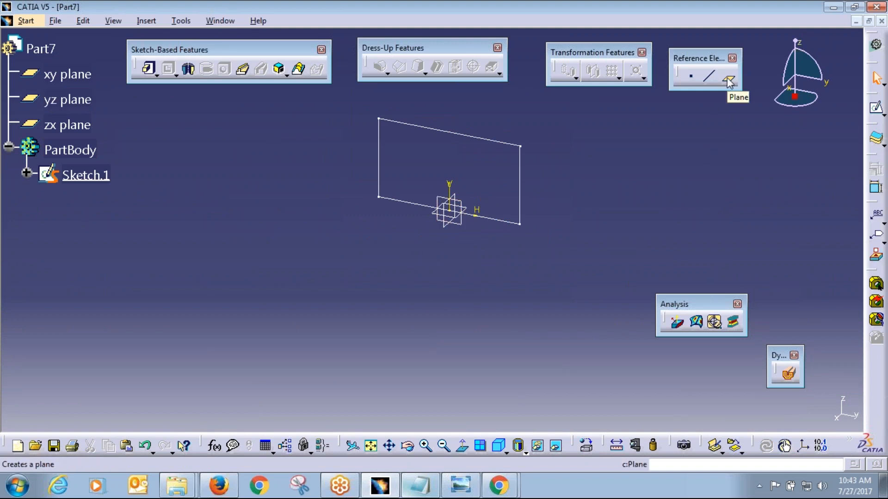
left_click(729, 81)
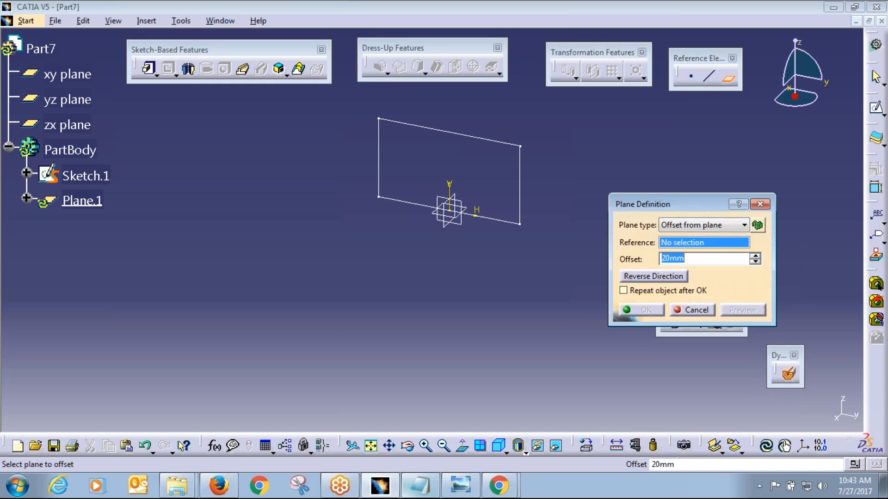
left_click(459, 226)
left_click(671, 258)
type("2")
key("BackSpace")
type("0")
left_click(643, 310)
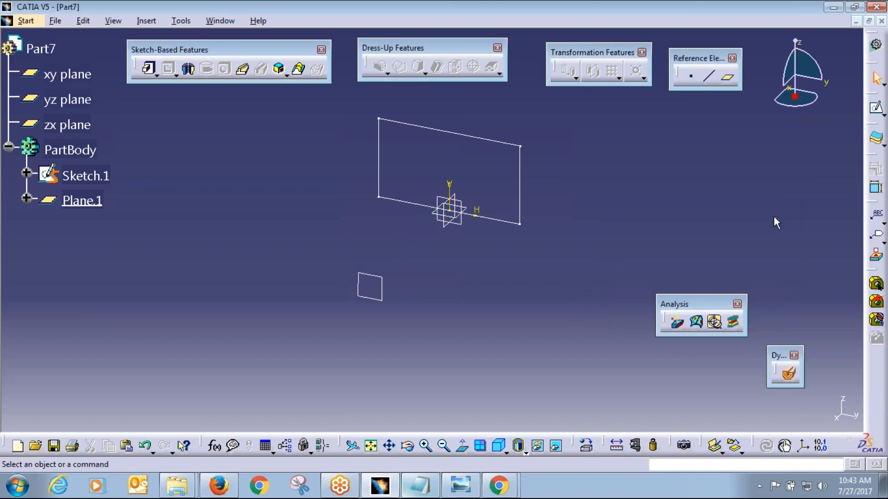
Step: Increase the reference plane's offset distance from the yz plane
double_click(371, 282)
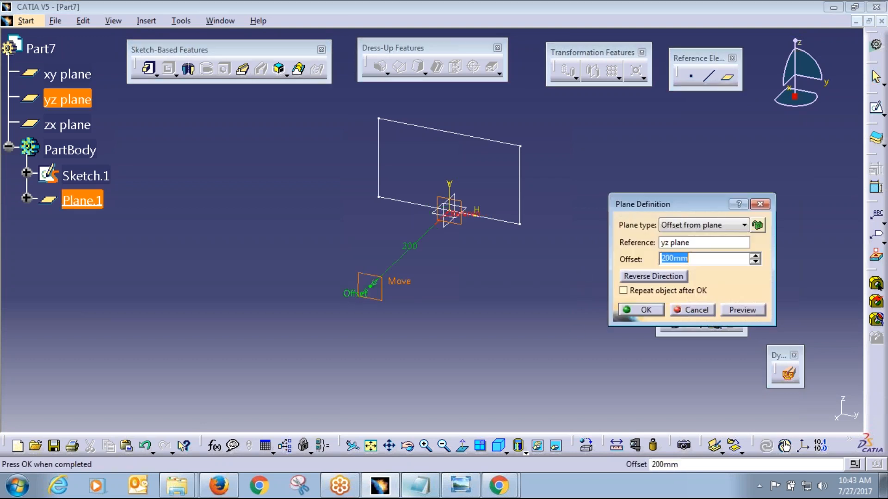
left_click(664, 259)
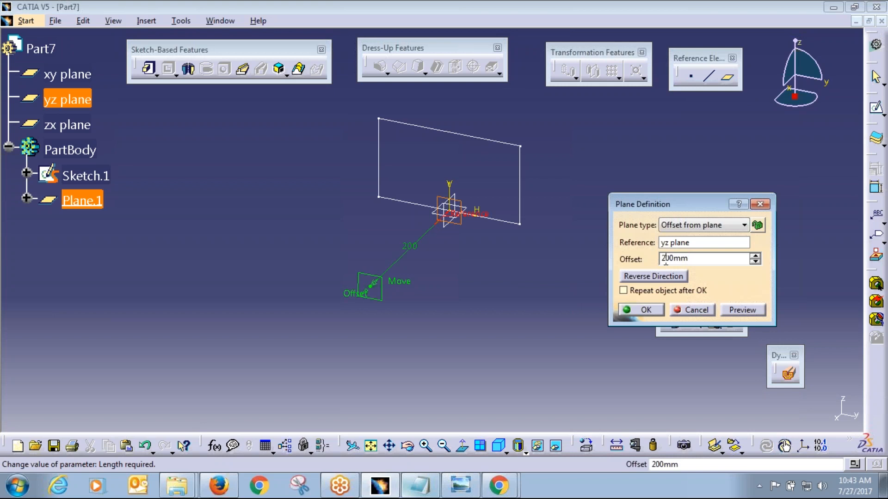
left_click(665, 310)
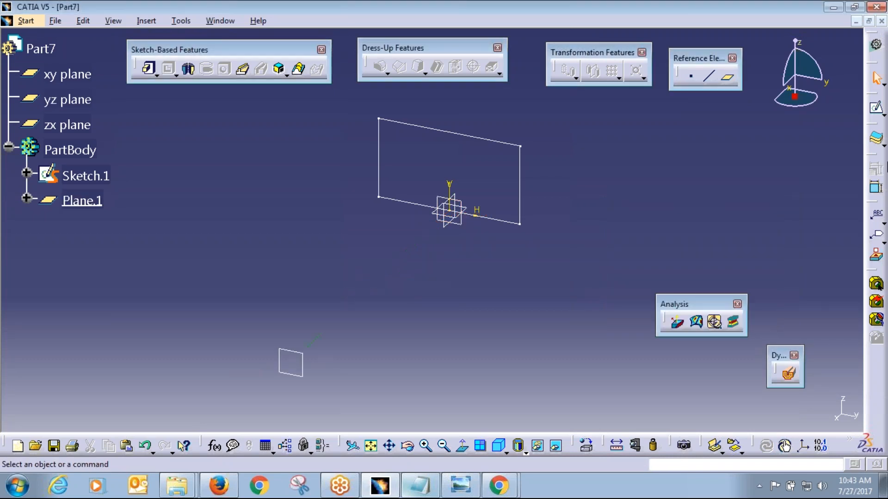
Step: Sketch a rectangle about 120 by 60 mm on the offset reference plane, with its bottom edge on the horizontal axis, and exit the sketch
left_click(877, 111)
mouse_move(271, 362)
middle_mouse_down()
mouse_move(302, 357)
mouse_move(342, 320)
middle_mouse_up()
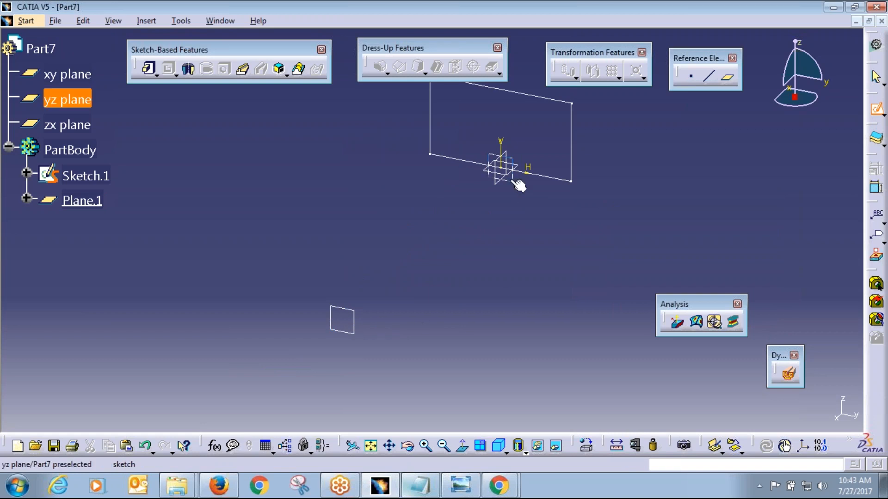
left_click(347, 314)
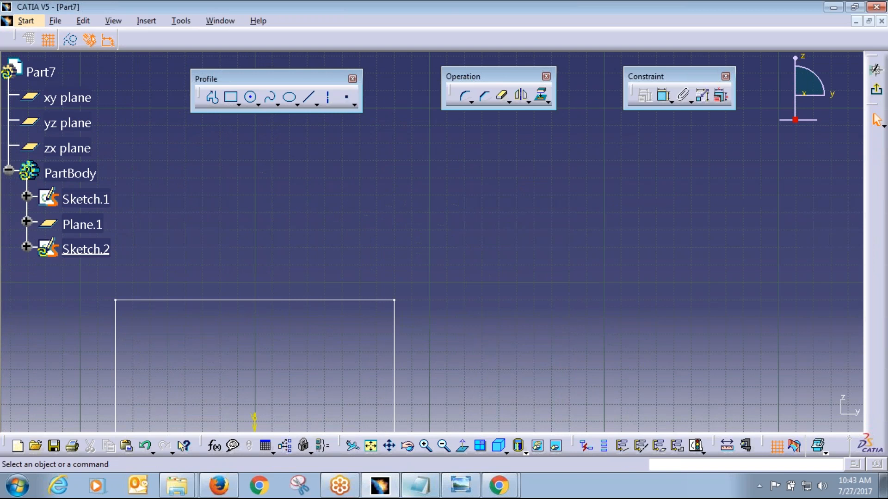
left_click(231, 98)
left_click(241, 350)
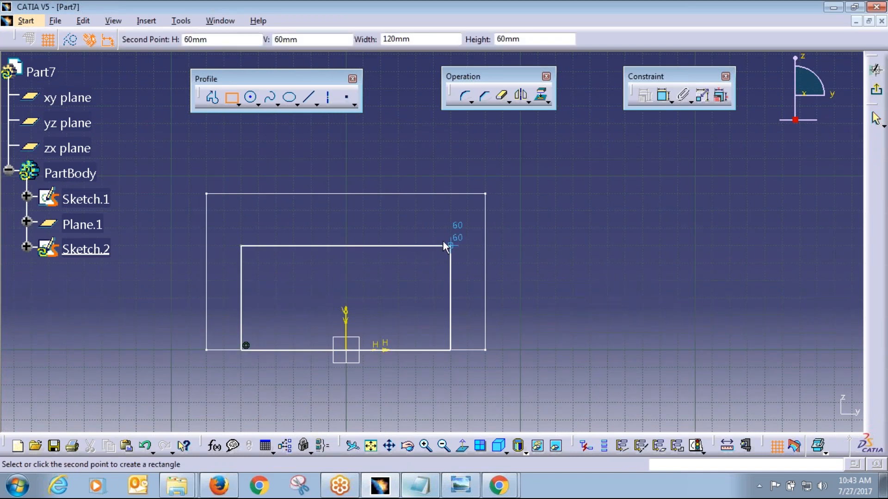
left_click(444, 242)
left_click(876, 90)
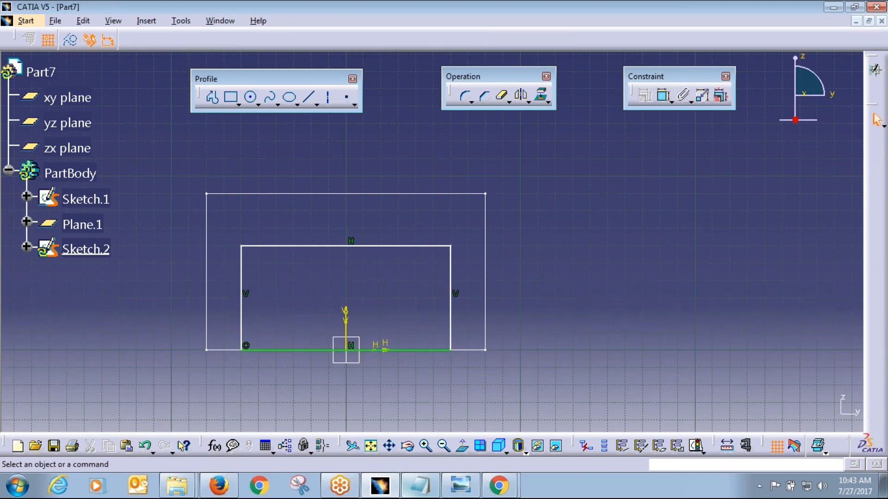
Step: Try a multi-sections solid from the rectangle on the offset plane to the one on the yz plane, and undo it
left_click(661, 268)
mouse_move(661, 268)
middle_mouse_down()
mouse_move(517, 337)
mouse_move(520, 344)
middle_mouse_up()
middle_click(507, 110)
left_click(414, 252)
middle_click(417, 255)
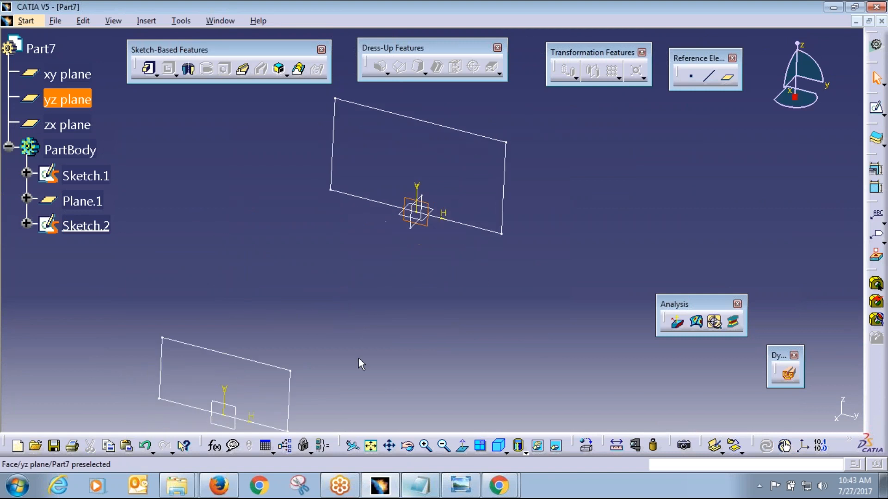
left_click(238, 413)
left_click(453, 273)
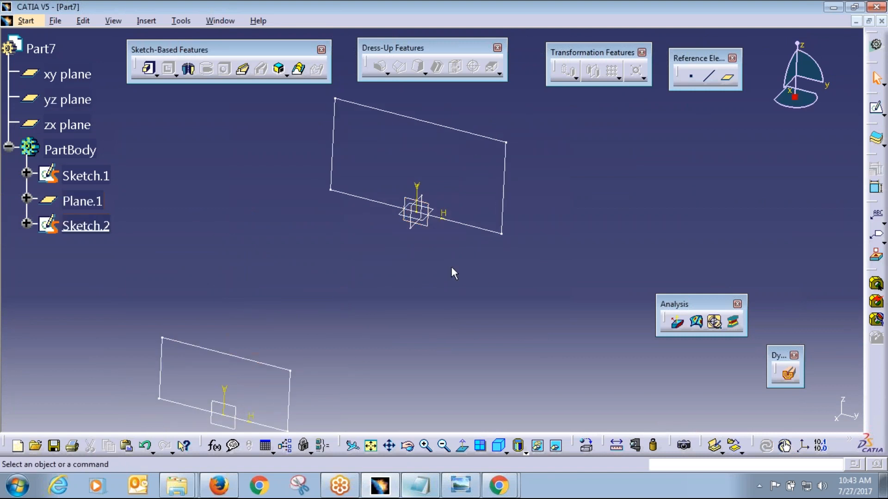
left_click(298, 70)
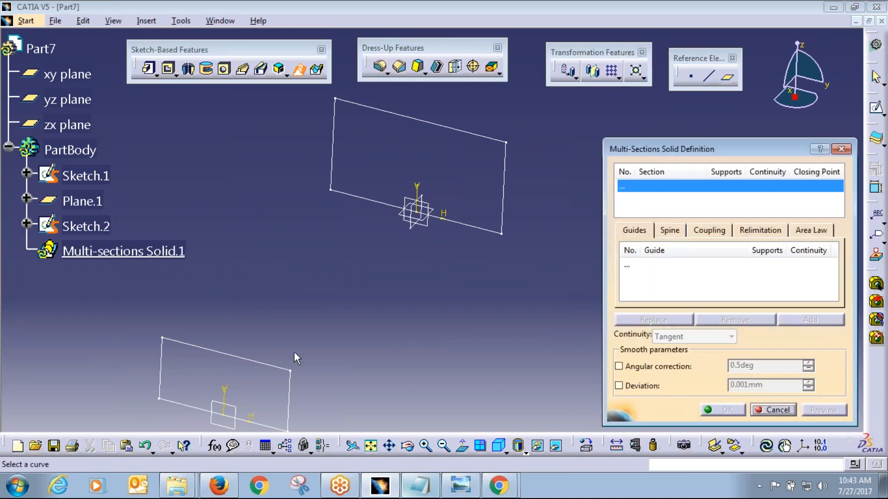
left_click(273, 369)
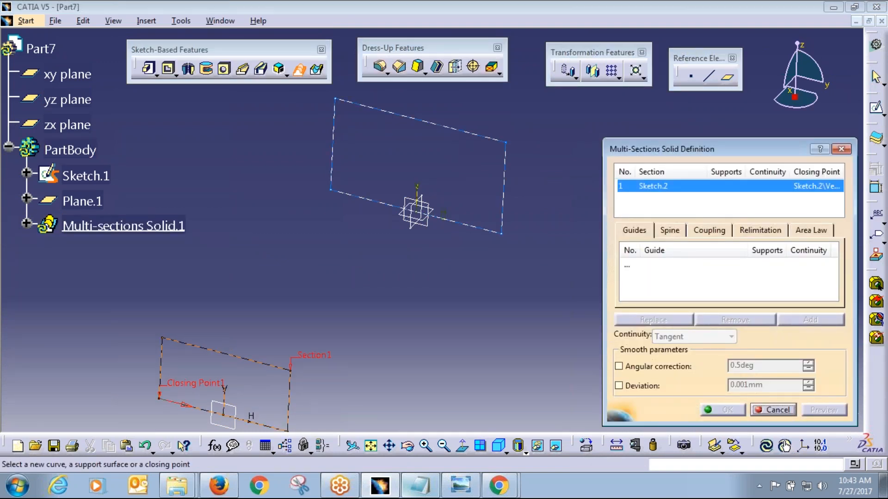
left_click(461, 134)
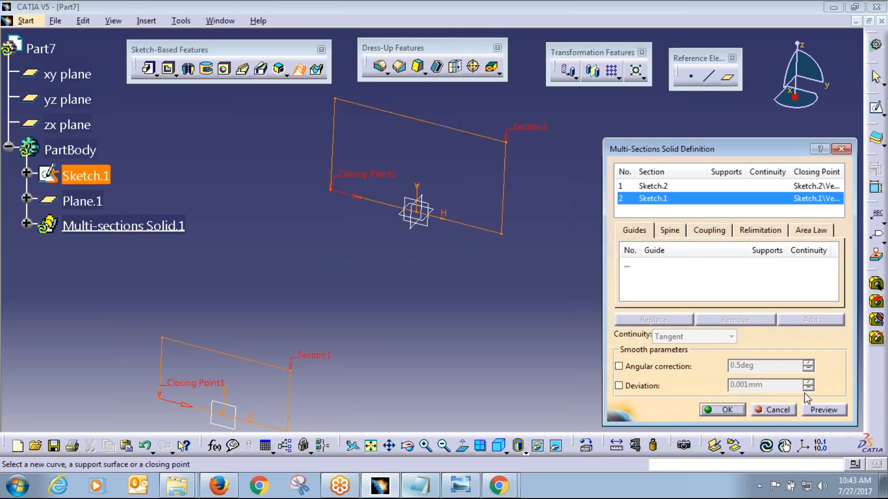
left_click(824, 410)
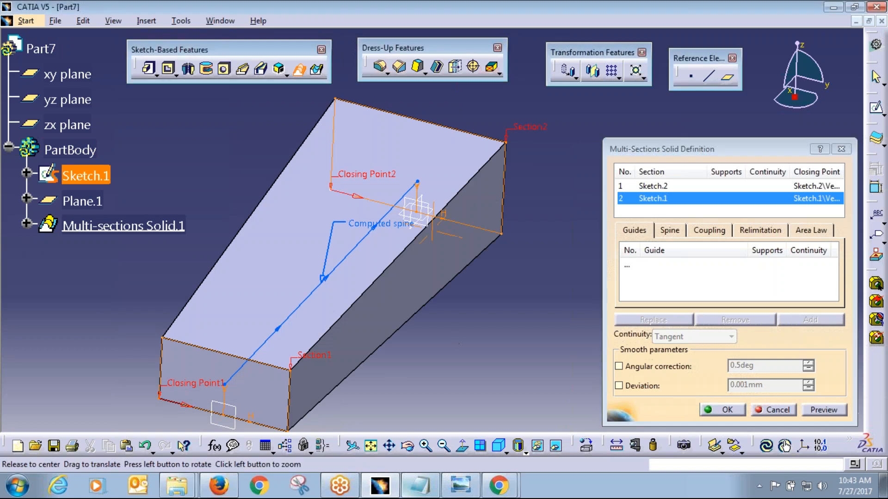
middle_click_drag(449, 330, 431, 323)
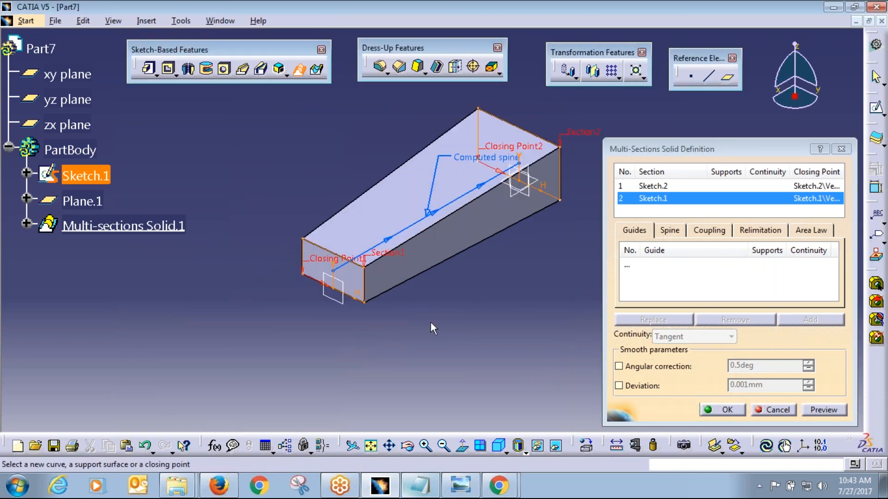
left_click(725, 410)
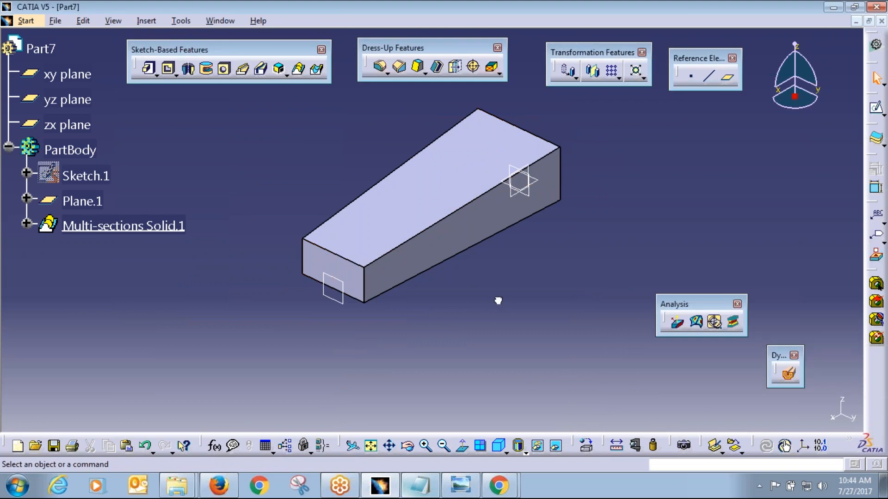
key("ctrl+z")
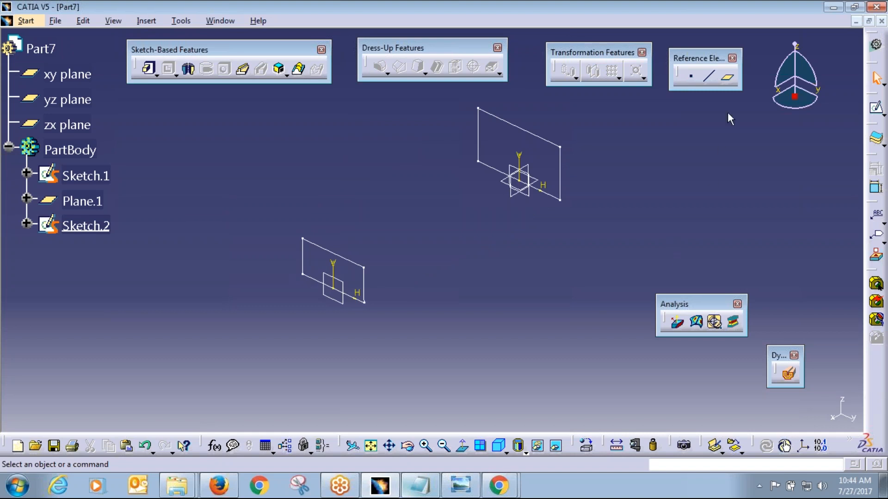
Step: Create a second reference plane offset 500 mm from Plane.1
left_click(727, 78)
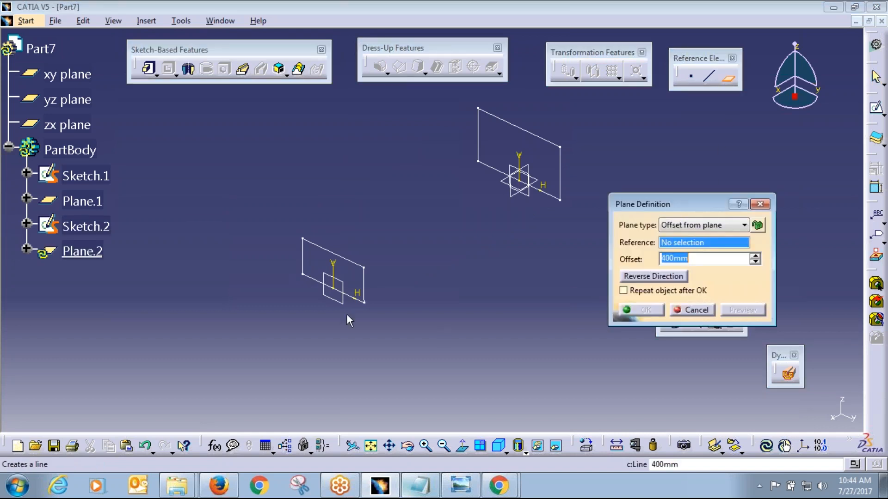
left_click(340, 298)
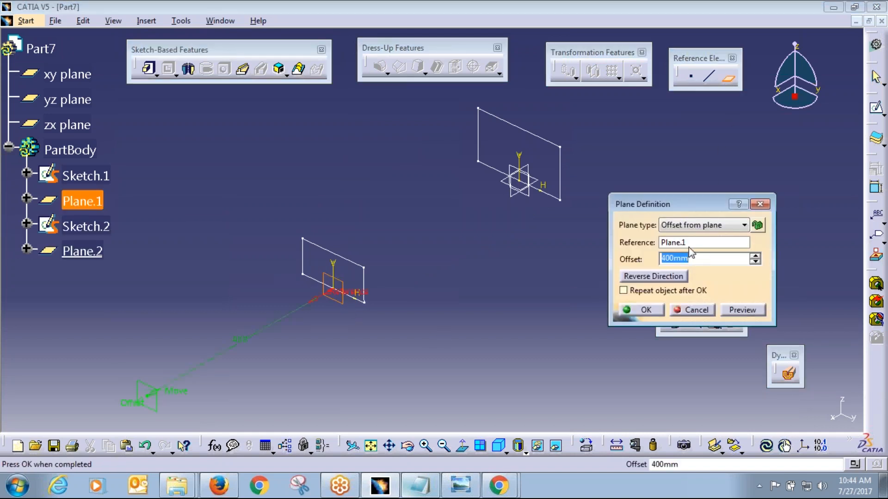
type("500")
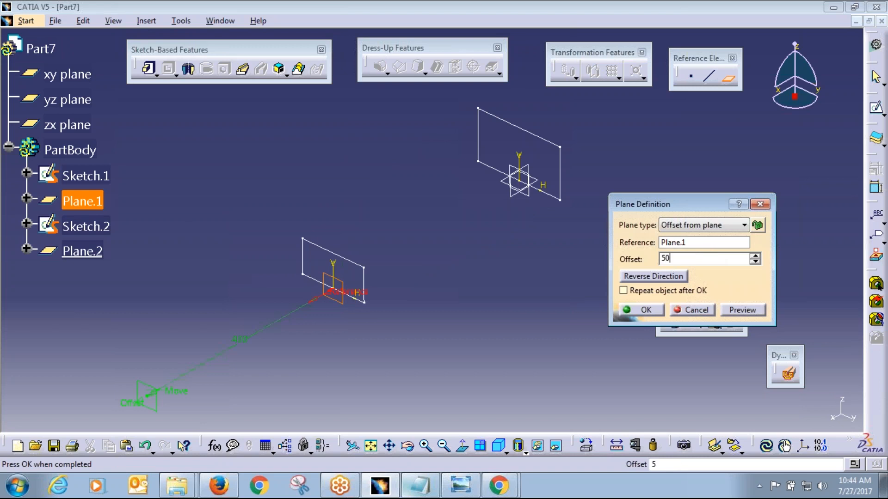
key("Return")
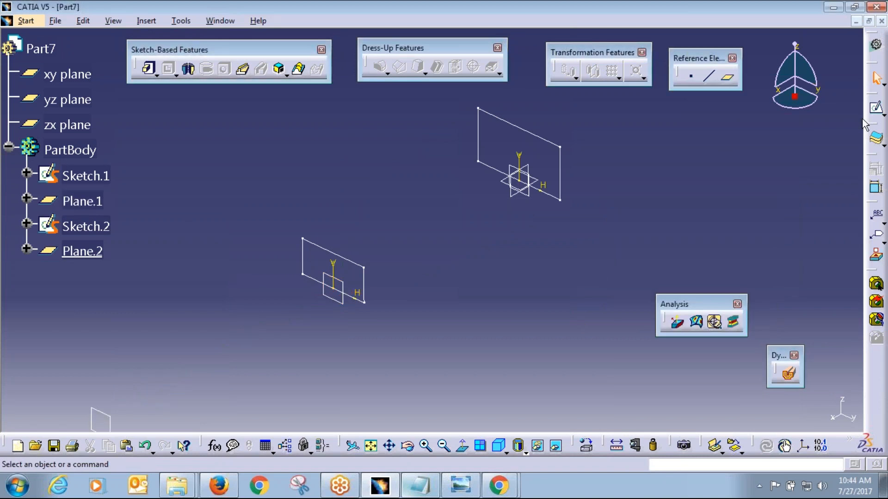
Step: Sketch a larger rectangle on Plane.2, starting on the horizontal axis at about H -140 mm, and exit the sketch
left_click(875, 107)
middle_click(313, 321)
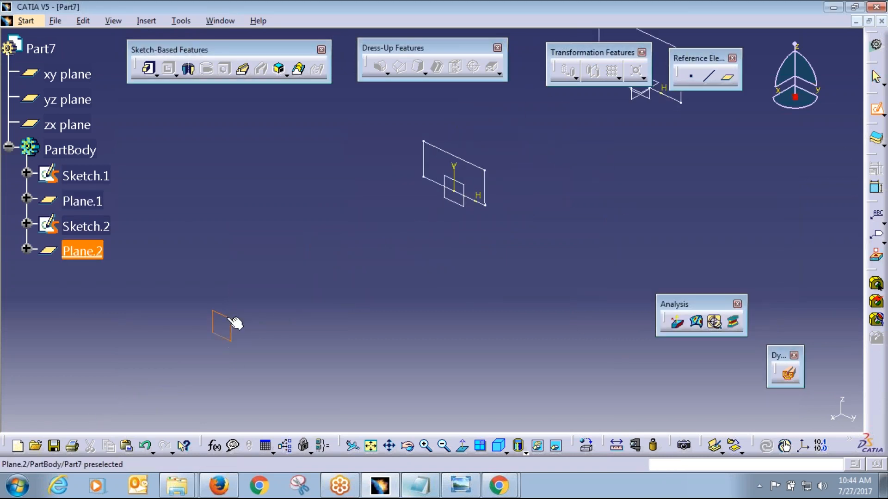
left_click(231, 326)
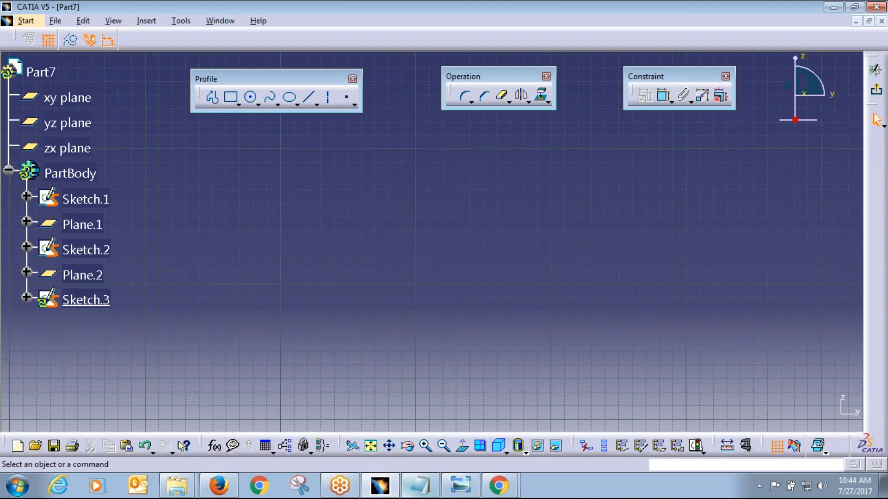
left_click(231, 97)
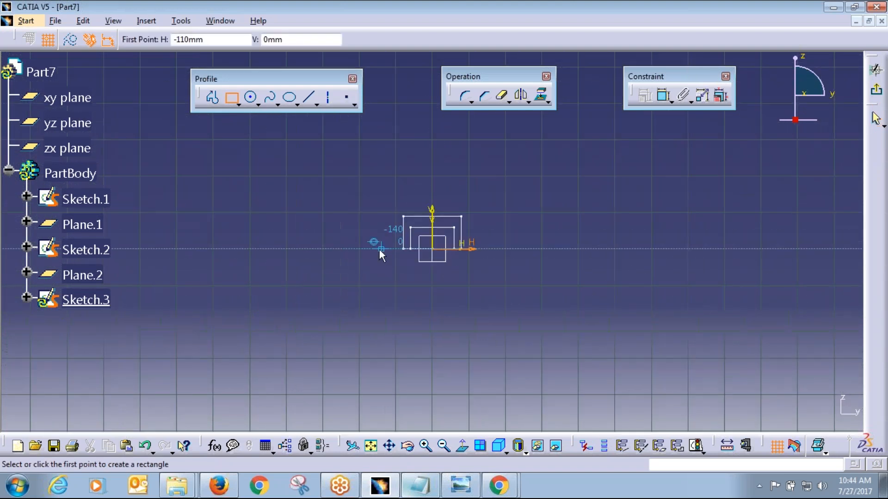
left_click(380, 249)
left_click(491, 201)
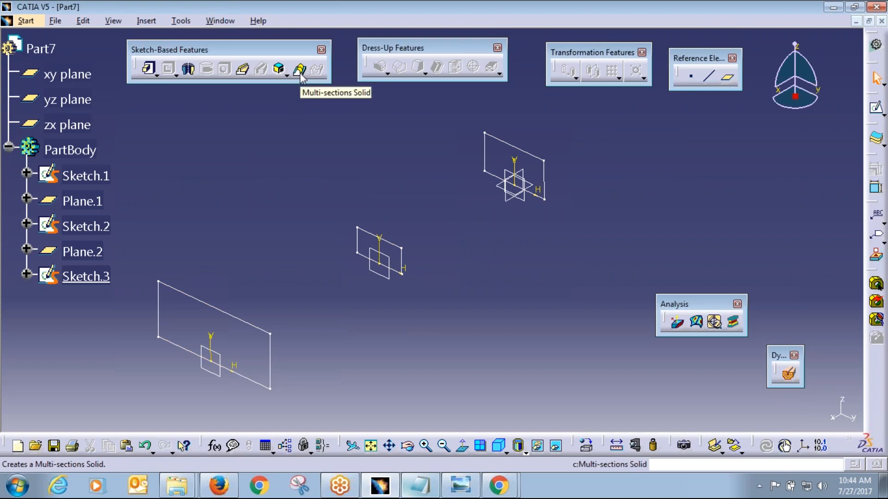
Step: Create a multi-sections solid through Sketch.3, Sketch.2 and Sketch.1, in that order, previewing it before accepting
left_click(300, 71)
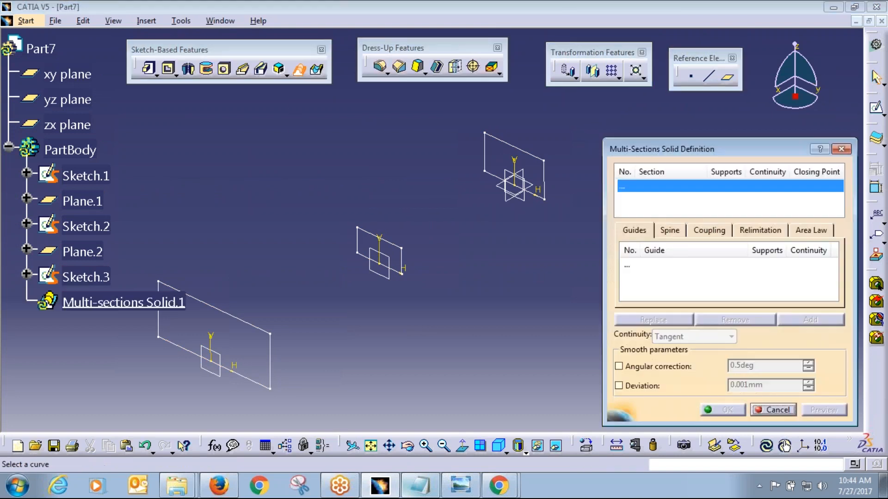
left_click(238, 318)
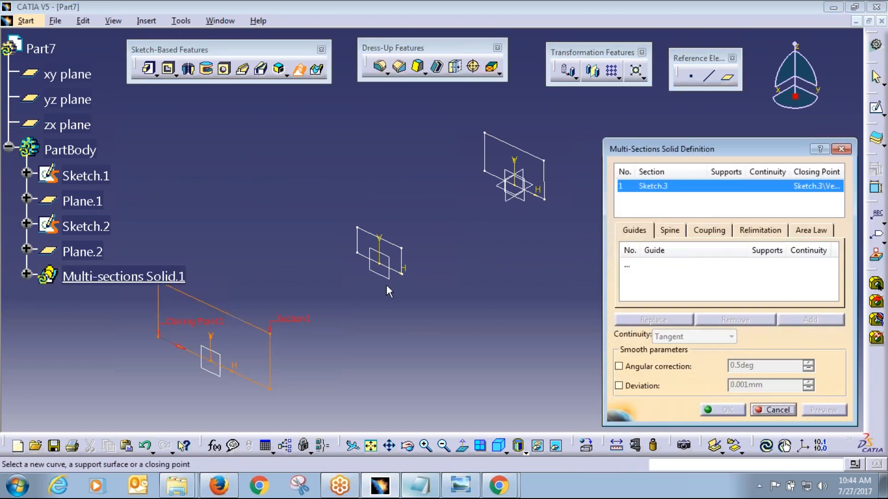
left_click(372, 234)
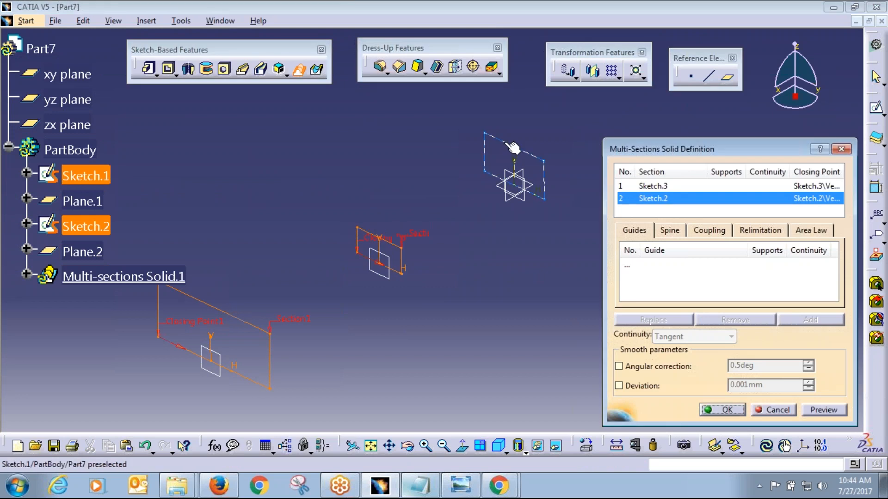
left_click(512, 147)
left_click(825, 410)
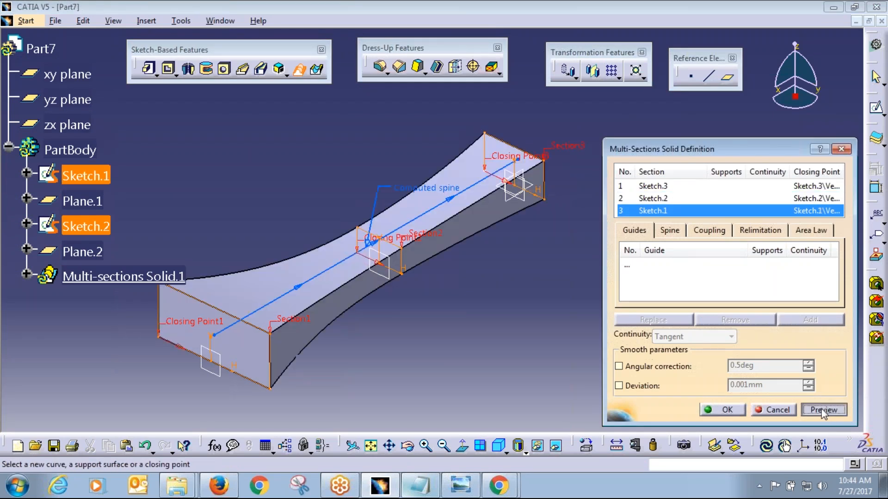
left_click(742, 411)
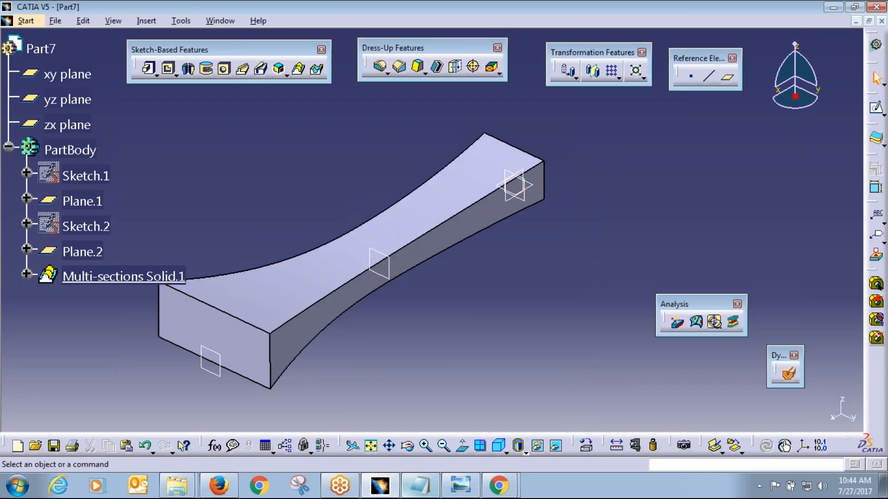
middle_click_drag(456, 381, 440, 351)
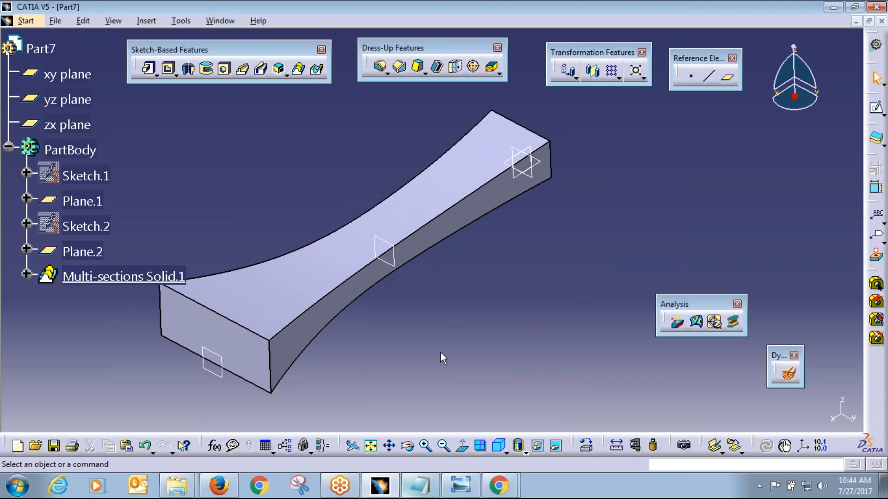
Step: Open the three-section solid's definition, cancel the editing and undo the solid
left_click(343, 313)
key("Escape")
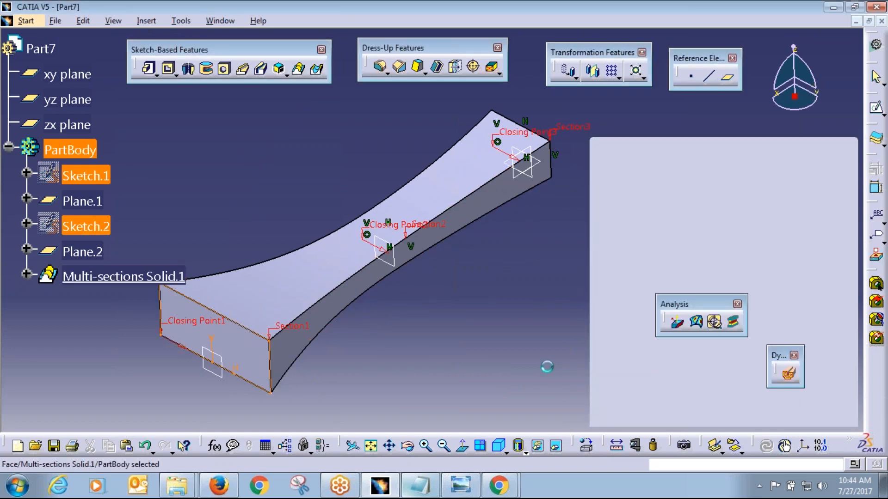
key("ctrl+z")
Step: Start a new multi-sections solid with Sketch.3 and Sketch.2 as its sections, keeping both closing points in view
left_click(299, 70)
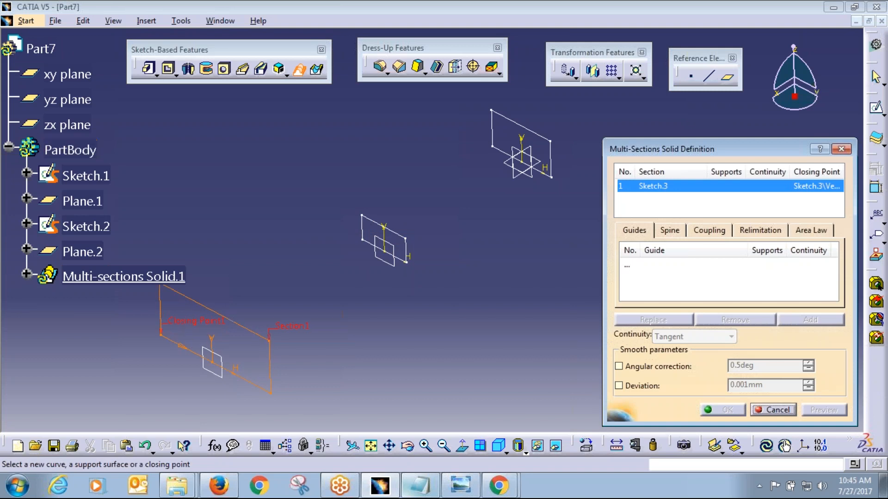
left_click(376, 227)
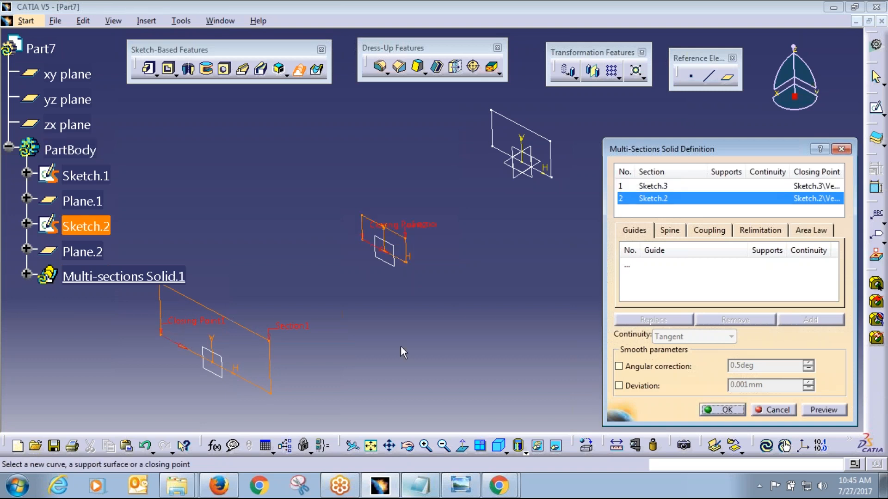
mouse_move(374, 321)
middle_mouse_down()
mouse_move(320, 324)
mouse_move(302, 285)
middle_mouse_up()
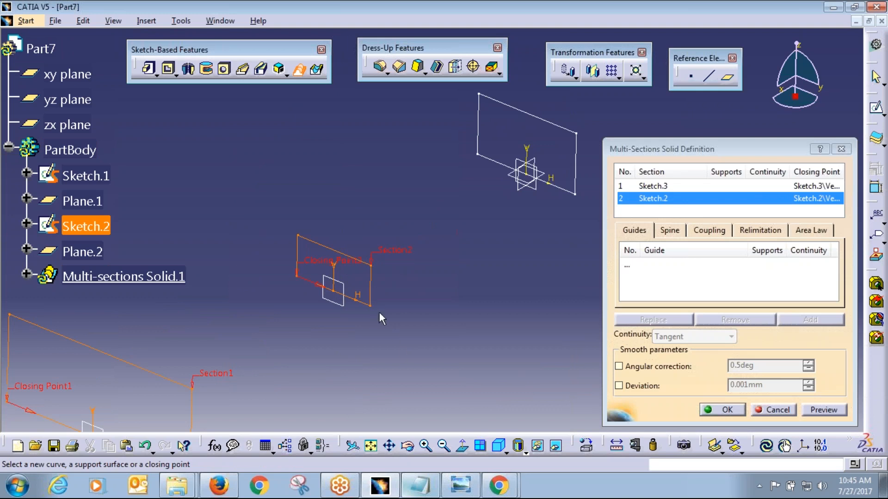
middle_click_drag(356, 347, 436, 303)
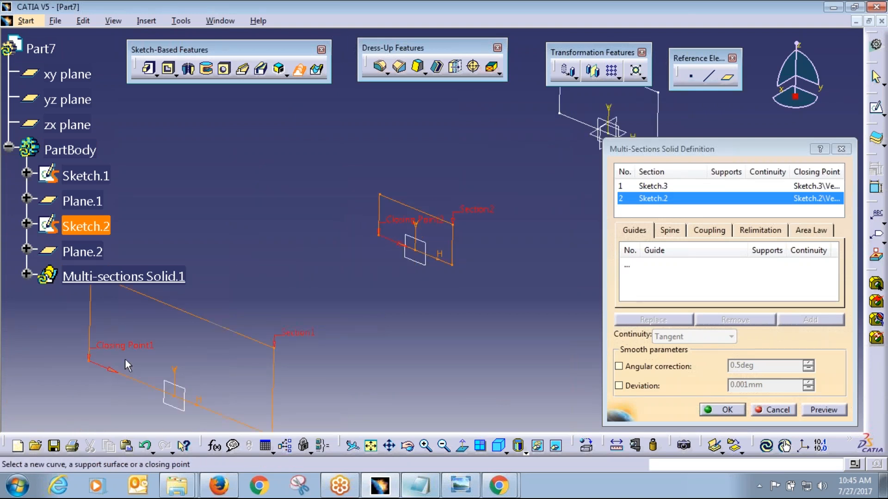
mouse_move(88, 341)
left_mouse_down()
mouse_move(77, 372)
mouse_move(121, 348)
mouse_move(86, 381)
left_mouse_up()
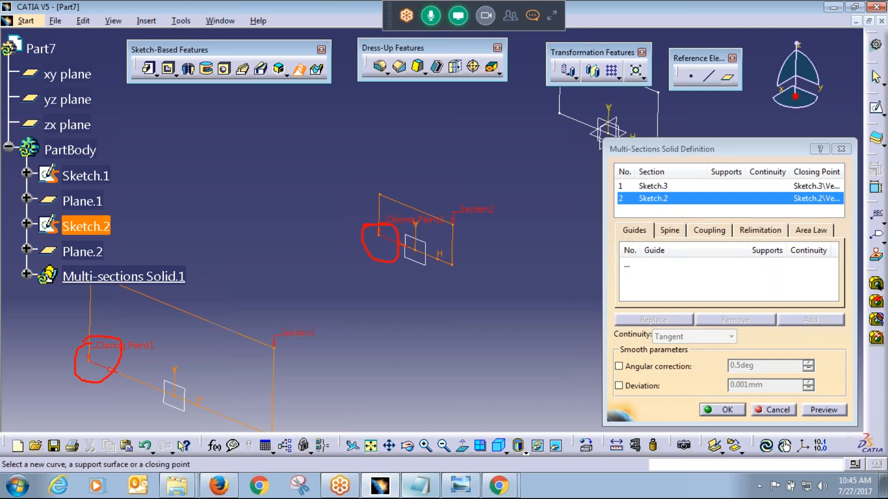
left_click_drag(550, 129, 560, 101)
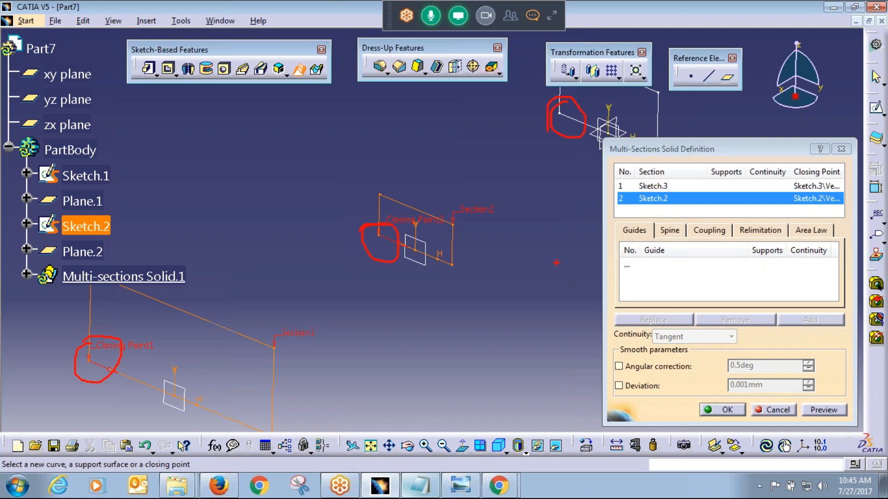
key("Escape")
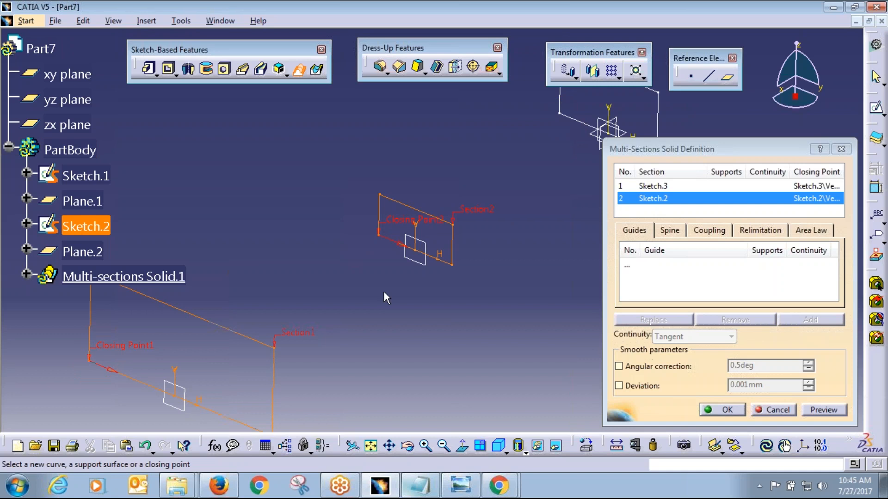
Step: Replace Sketch.2's closing point with the rectangle's lower corner on the positive H side
right_click(397, 229)
left_click(435, 299)
left_click(453, 265)
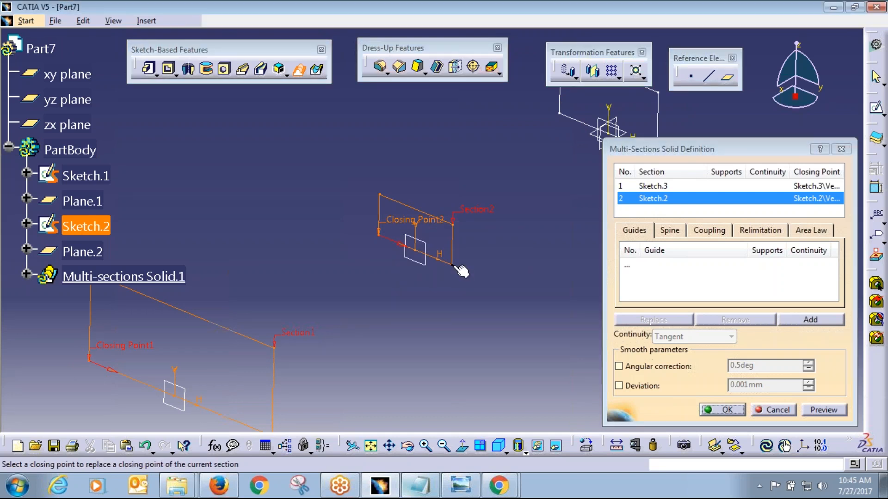
middle_click_drag(455, 268, 457, 279)
mouse_move(516, 259)
middle_mouse_down()
mouse_move(432, 296)
mouse_move(384, 304)
middle_mouse_up()
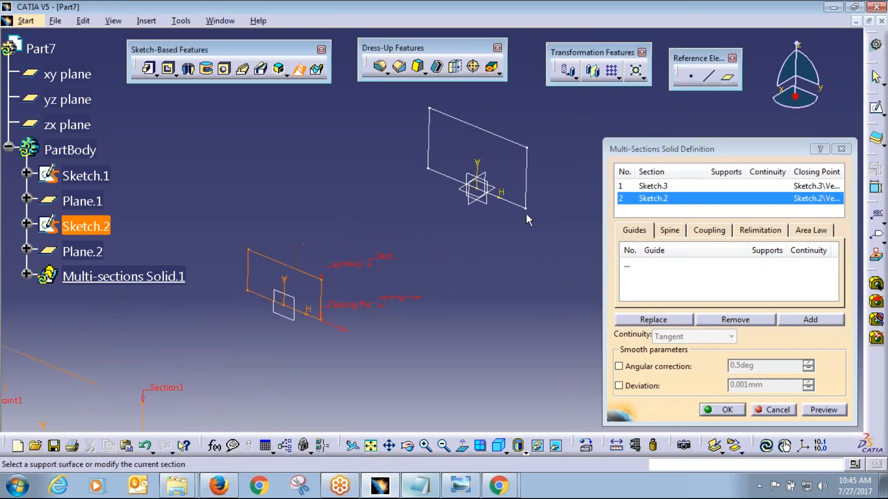
Step: Add Sketch.1 as the third section of the multi-sections solid and preview the result
left_click(654, 201)
left_click(657, 201)
left_click(676, 186)
left_click(831, 321)
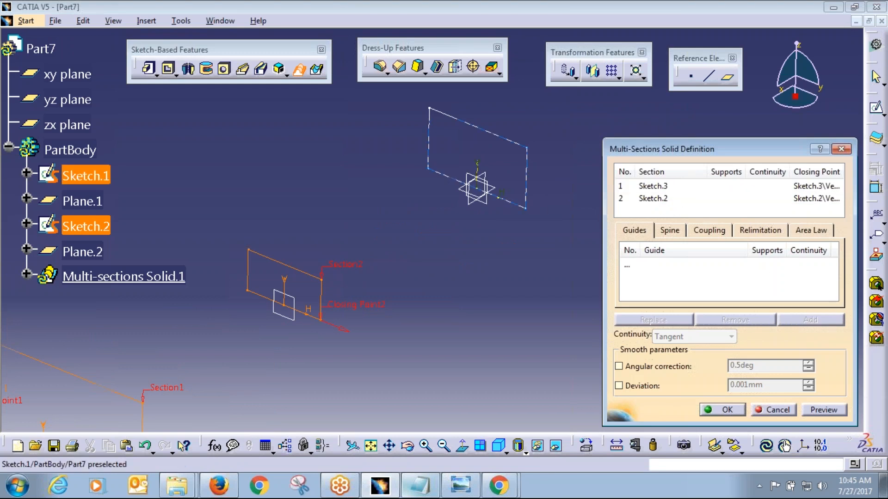
left_click(525, 209)
left_click(824, 409)
middle_click_drag(501, 365, 409, 275)
Step: Replace Sketch.1's closing point with its upper corner on the positive H side, then preview and accept the solid
right_click(483, 169)
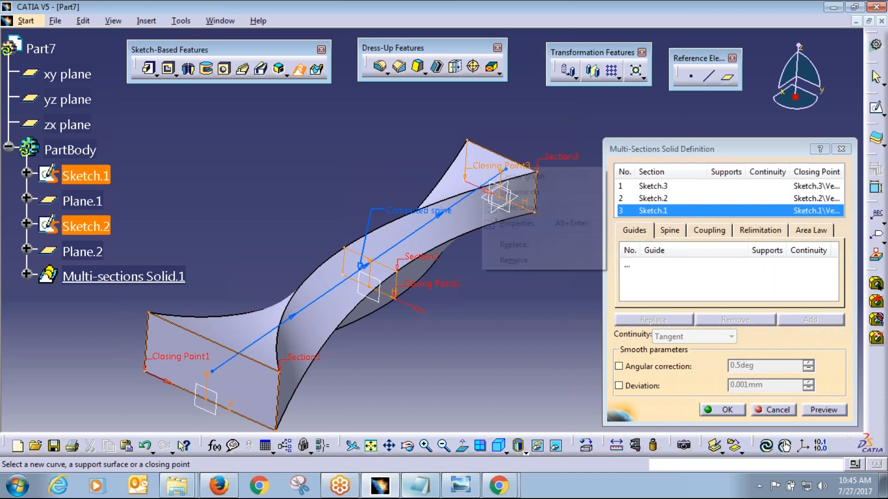
left_click(513, 244)
left_click(537, 172)
left_click(830, 413)
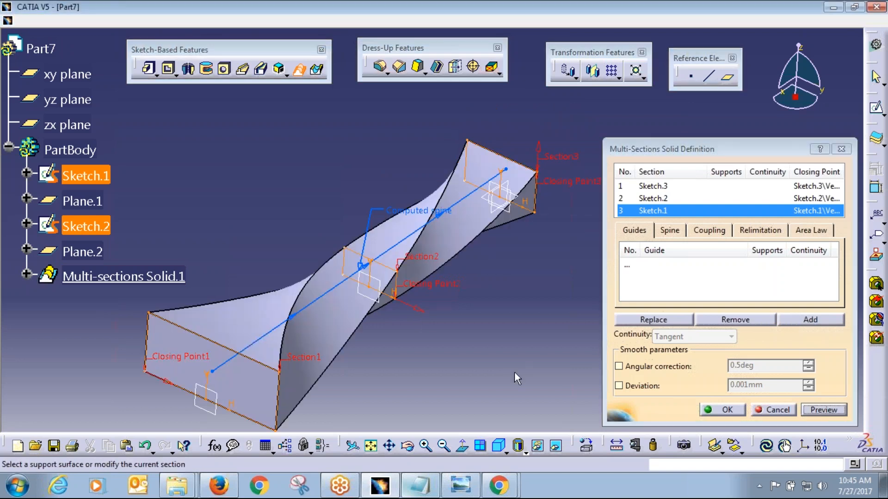
mouse_move(515, 372)
middle_mouse_down()
mouse_move(535, 301)
mouse_move(517, 276)
mouse_move(505, 375)
mouse_move(518, 361)
middle_mouse_up()
left_click(722, 409)
Step: Undo the twisted multi-sections solid so that the three section sketches remain
middle_click_drag(508, 268, 433, 329)
key("ctrl+z")
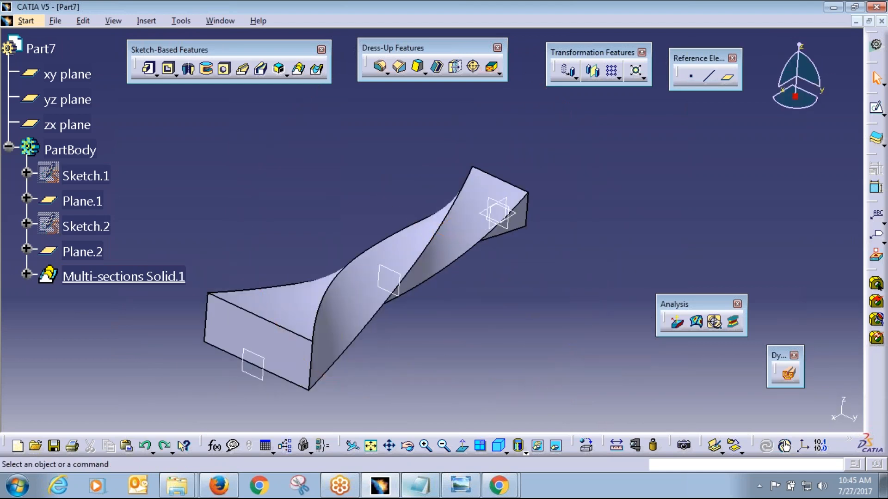
key("ctrl+z")
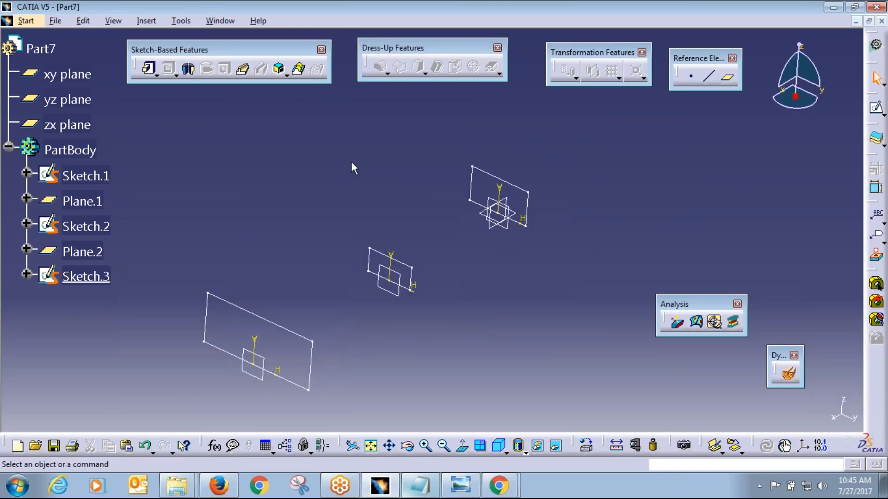
Step: Start a multi-sections solid with Sketch.3 and Sketch.2, and move Sketch.2's closing point to its lower corner on the positive H side
left_click(300, 69)
left_click(308, 340)
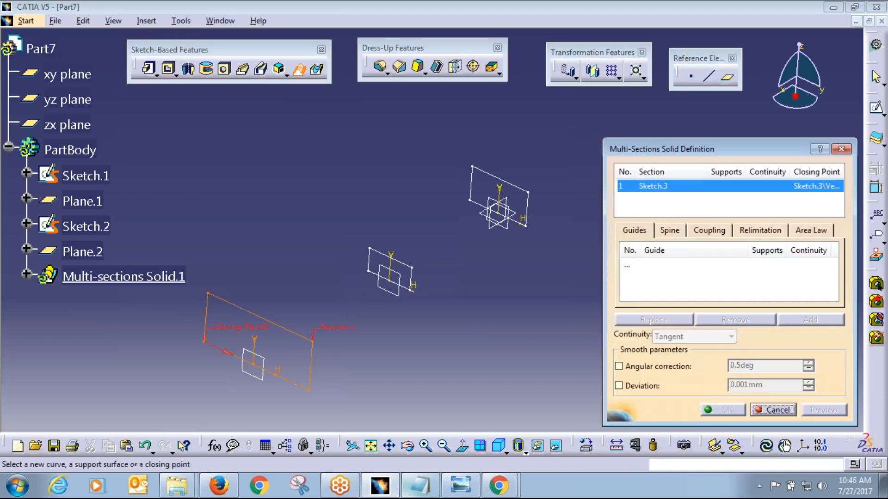
left_click(387, 257)
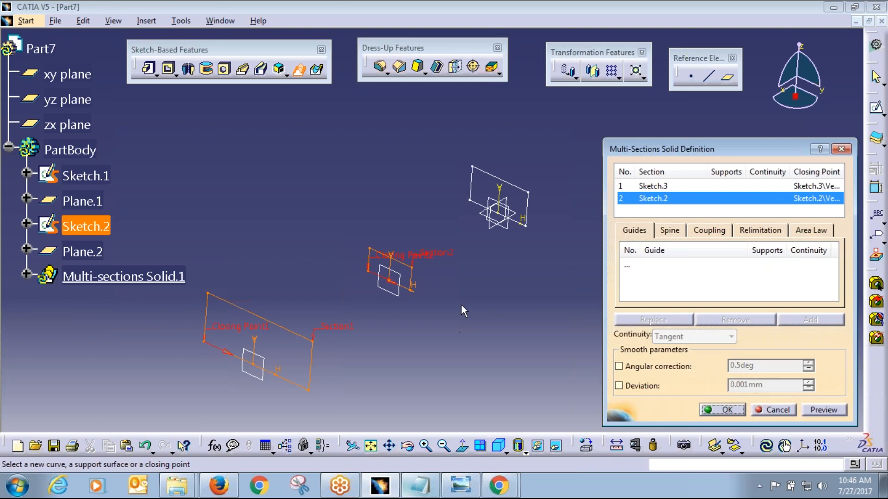
middle_click_drag(452, 327, 416, 314)
right_click(329, 308)
left_click(362, 387)
left_click(391, 355)
Step: Add Sketch.1 as third section, move its closing point to the upper corner on the positive H side, preview and accept
left_click(810, 319)
left_click(511, 213)
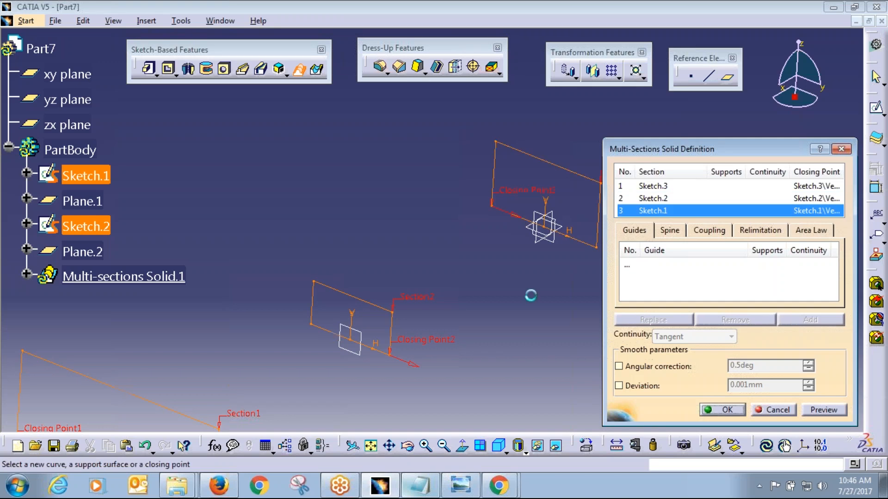
middle_click_drag(531, 294, 470, 277)
right_click(458, 177)
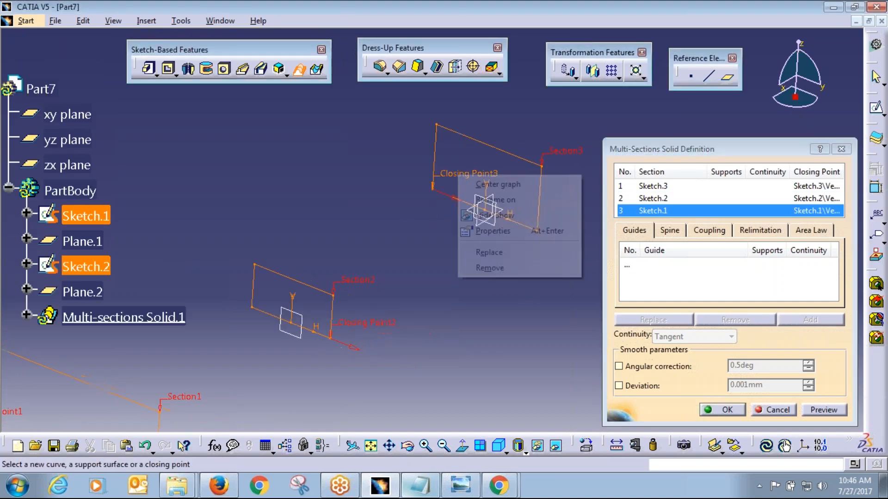
left_click(490, 252)
left_click(542, 165)
left_click(823, 409)
left_click(724, 413)
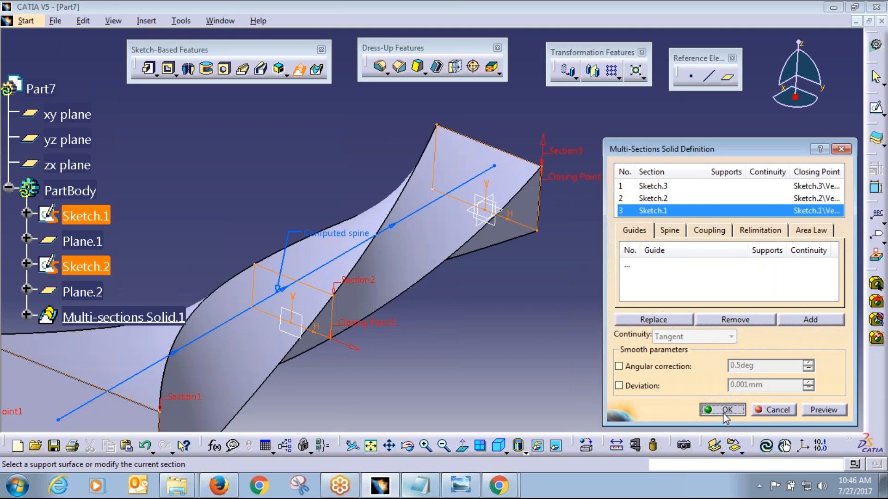
Step: Undo the twisted solid, Sketch.3 and Plane.2, keeping only Sketch.1, Plane.1 and Sketch.2
middle_click_drag(641, 267, 599, 341)
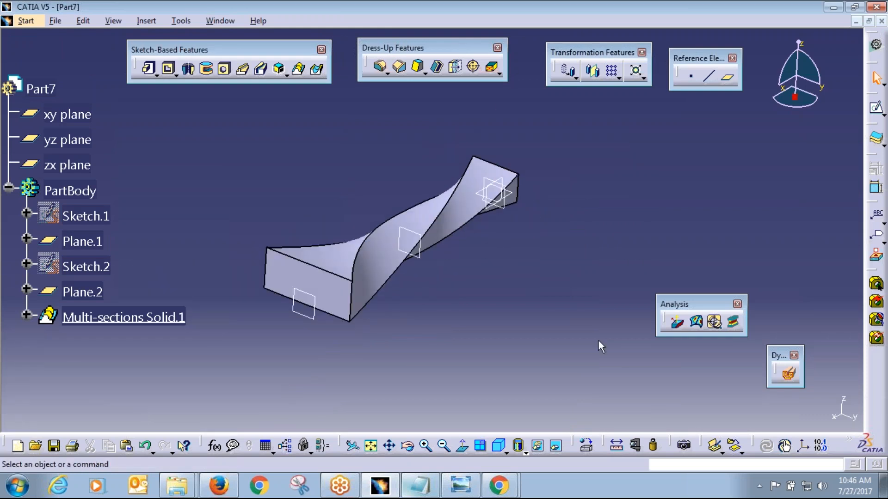
middle_click_drag(436, 303, 510, 393)
left_click(499, 447)
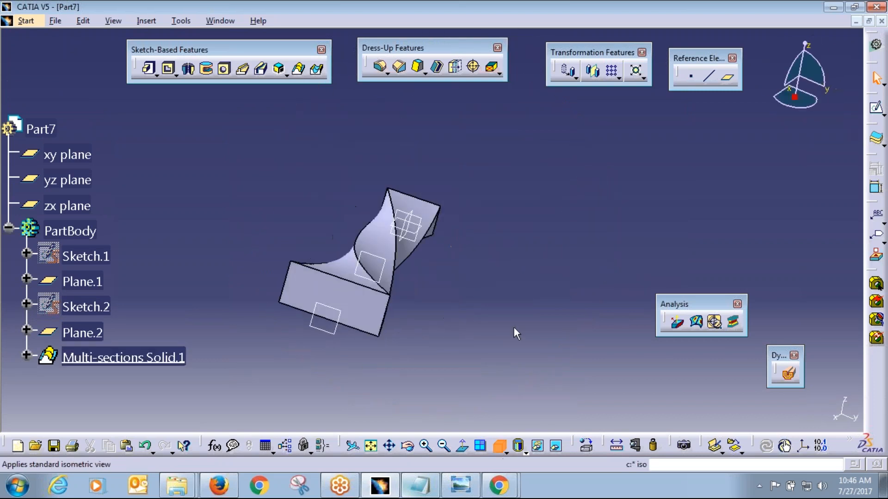
key("ctrl+z")
key("ctrl+z")
type("z")
key("ctrl+z")
key("ctrl+z")
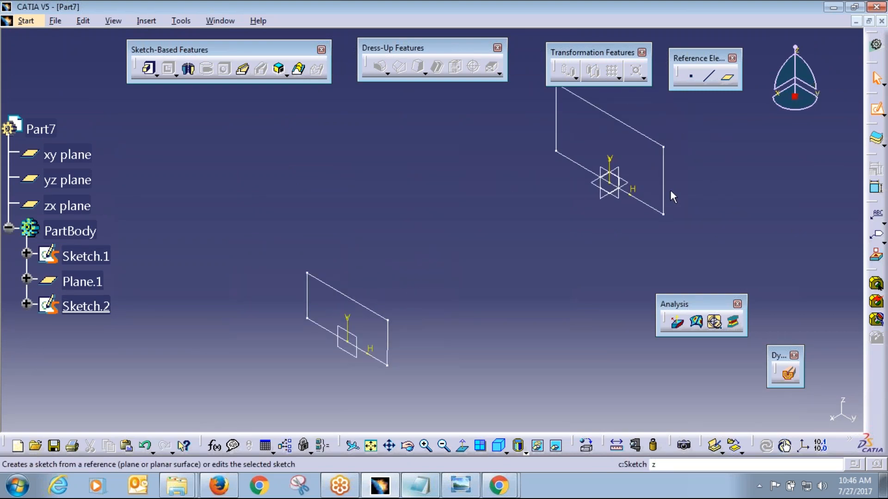
Step: Sketch a four-point S-shaped spline on the xy plane from the origin to H 400 mm, V 0 mm, and exit the sketch
left_click(627, 183)
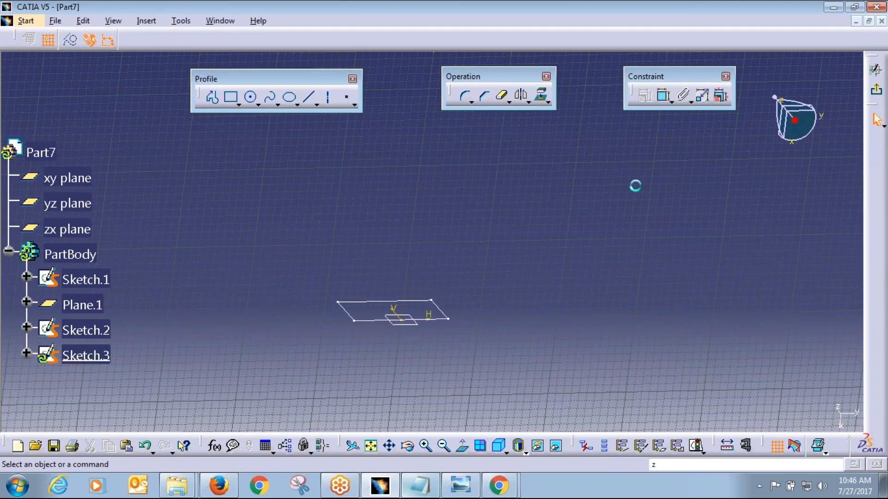
left_click(270, 97)
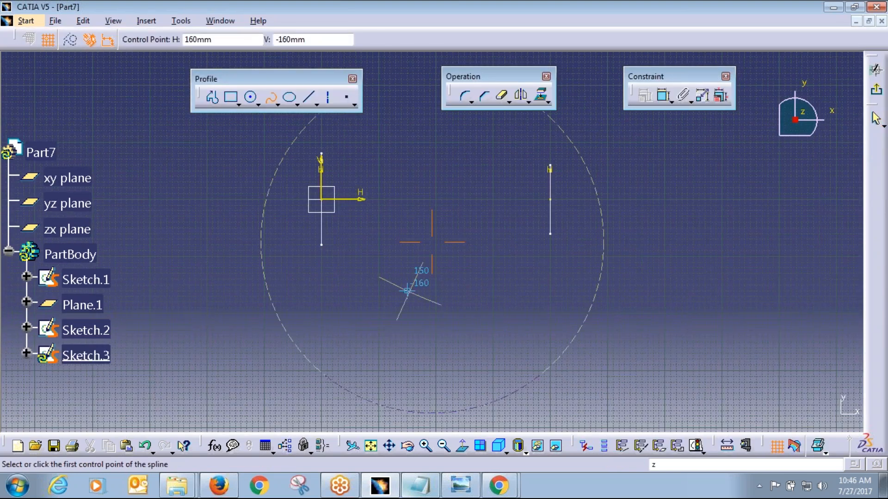
left_click(258, 174)
left_click(375, 157)
left_click(492, 184)
double_click(618, 176)
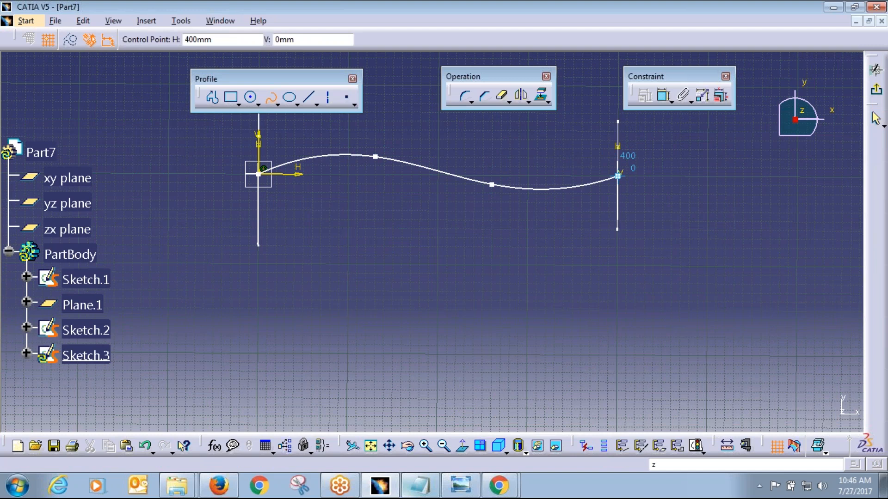
left_click(875, 89)
left_click(576, 267)
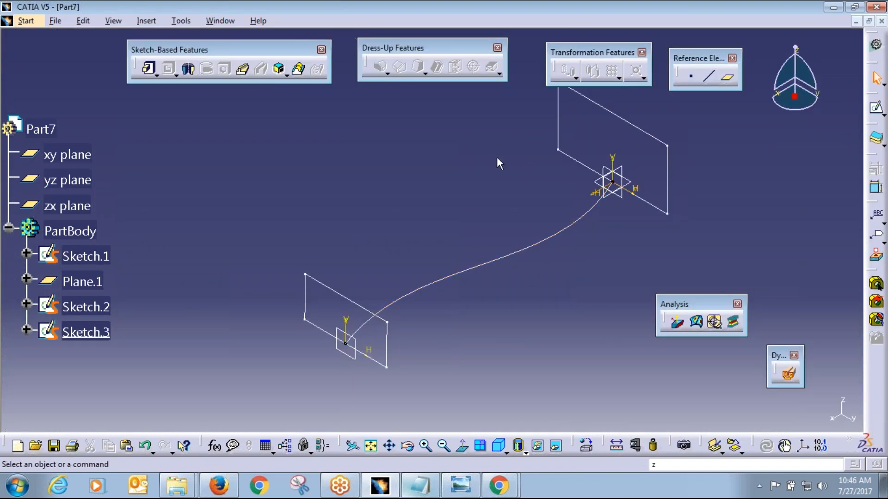
Step: Start a multi-sections solid with Sketch.2 and Sketch.1 as its sections and preview it
left_click(296, 70)
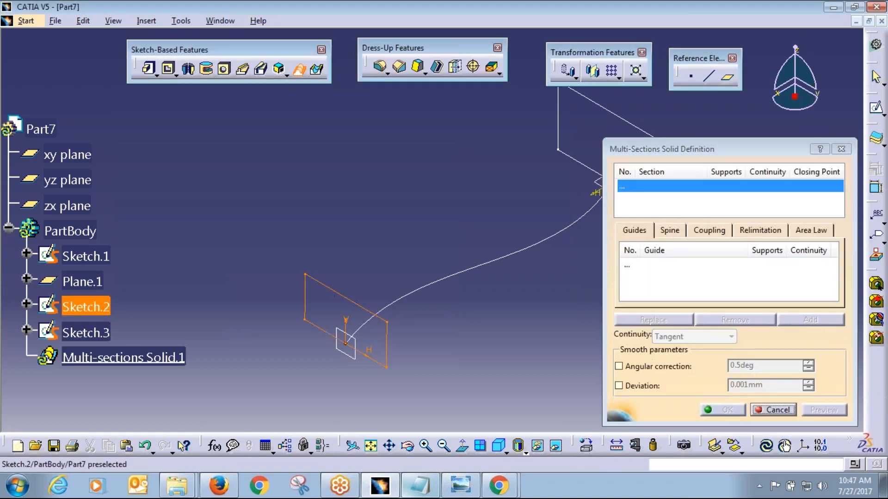
left_click(330, 289)
left_click(619, 119)
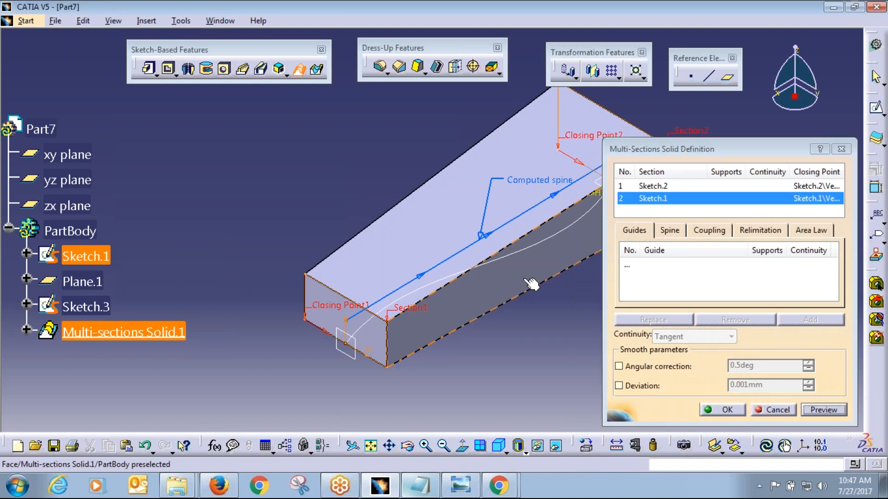
middle_click_drag(531, 283, 489, 323)
Step: Replace the computed spine with the spline sketch Sketch.3, then preview and accept the multi-sections solid
left_click(672, 232)
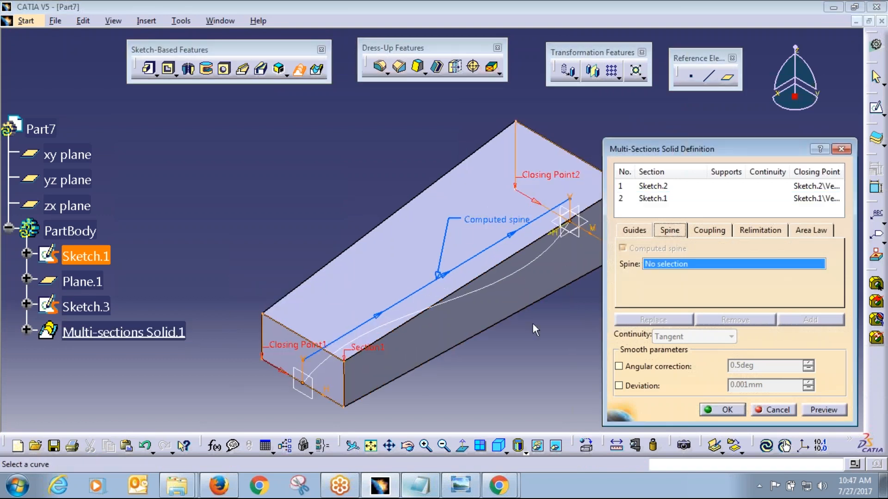
key("ctrl+2")
mouse_move(480, 202)
left_mouse_down()
mouse_move(516, 252)
mouse_move(448, 237)
mouse_move(520, 217)
left_mouse_up()
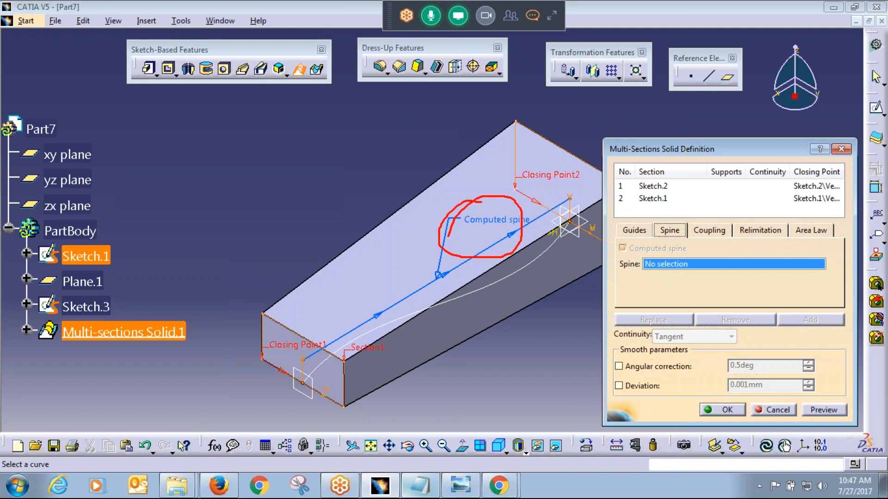
key("Escape")
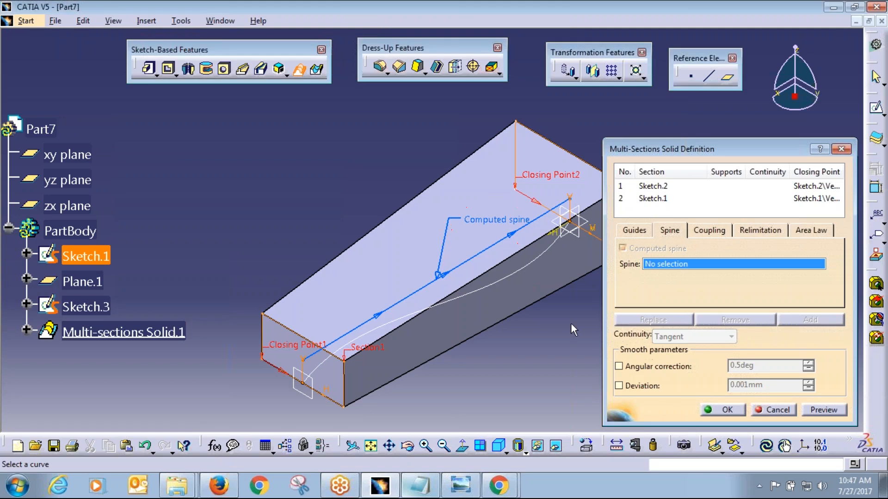
left_click(653, 266)
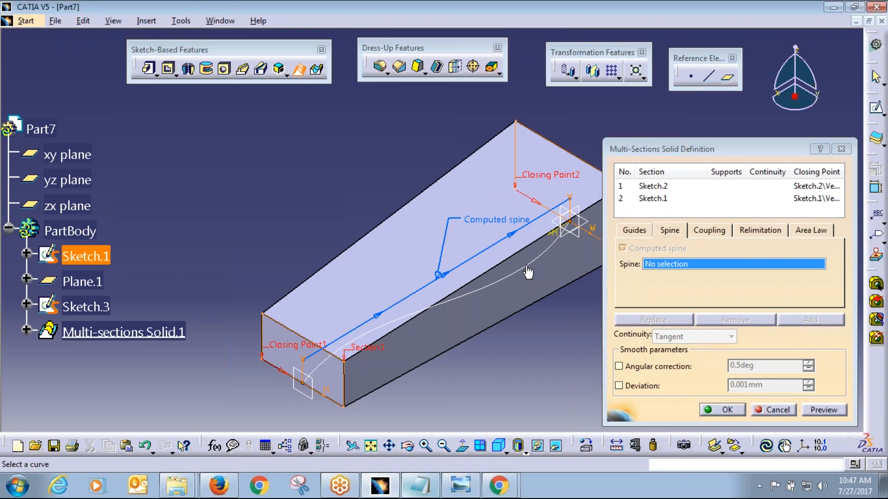
left_click(528, 269)
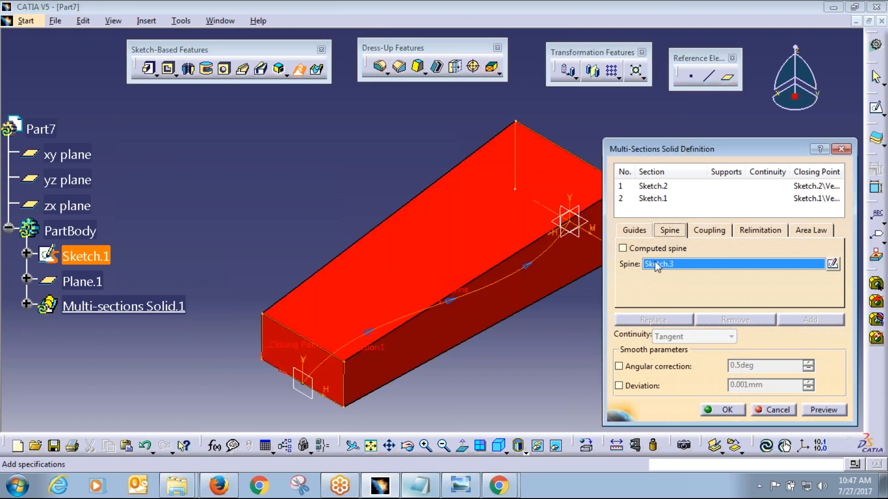
left_click(825, 409)
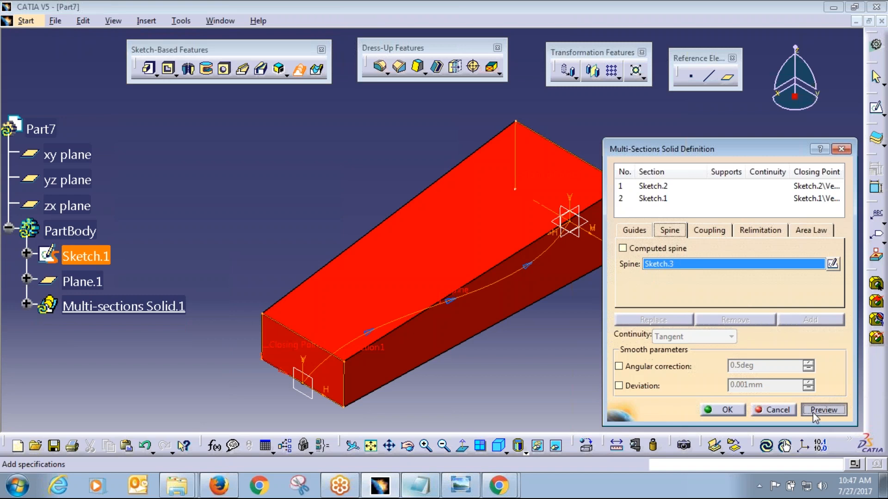
left_click(724, 409)
Step: Examine the curved solid's shape from several angles and return to the isometric view
middle_click_drag(490, 289, 540, 398)
left_click(544, 365)
middle_click_drag(546, 282, 481, 276)
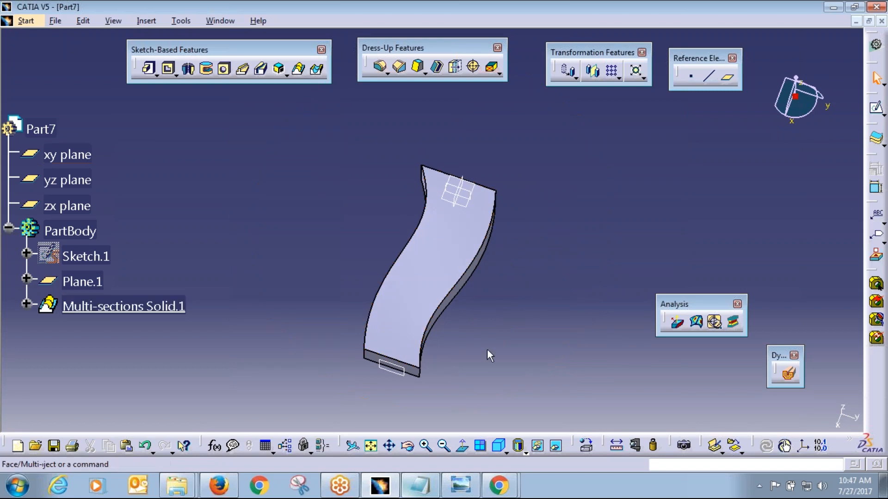
middle_click_drag(487, 349, 428, 251)
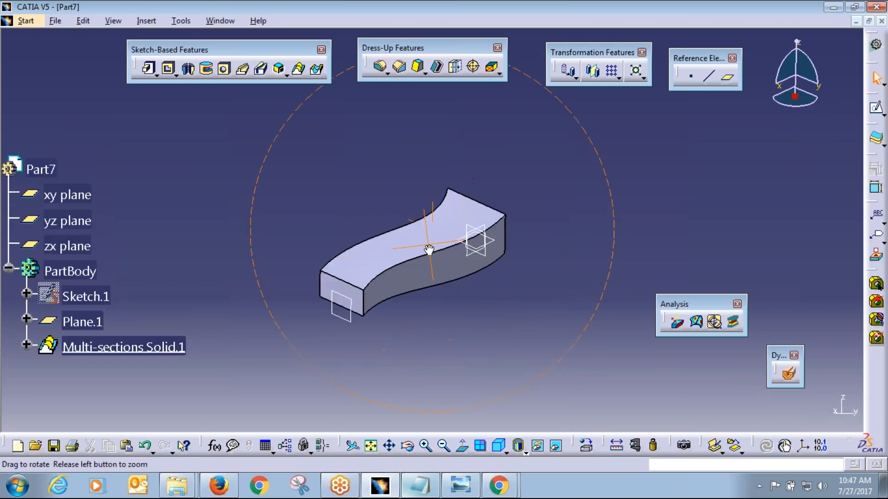
left_click(299, 70)
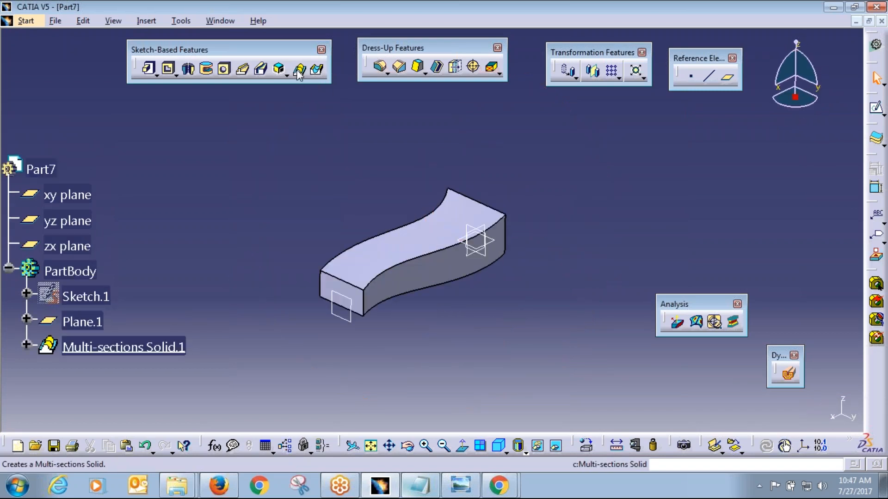
left_click(500, 447)
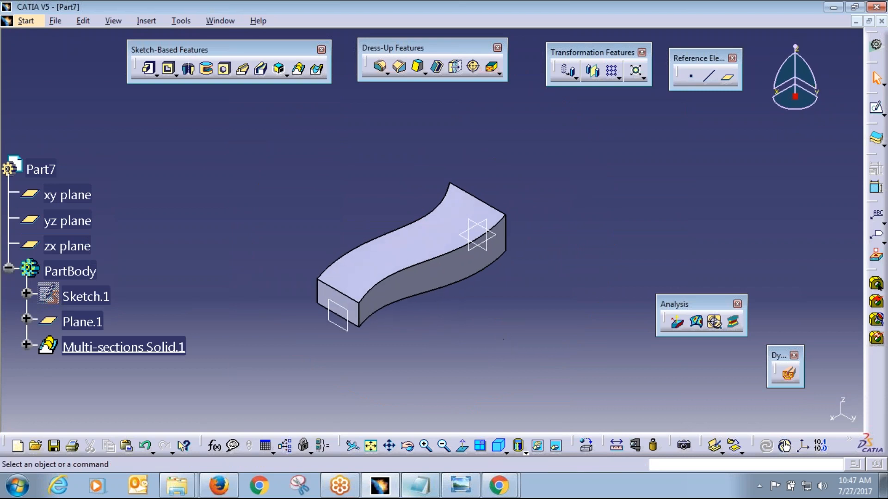
Step: Open the curved solid's definition to review its sections and closing points, cancel the editing and clear the selection
left_click(451, 265)
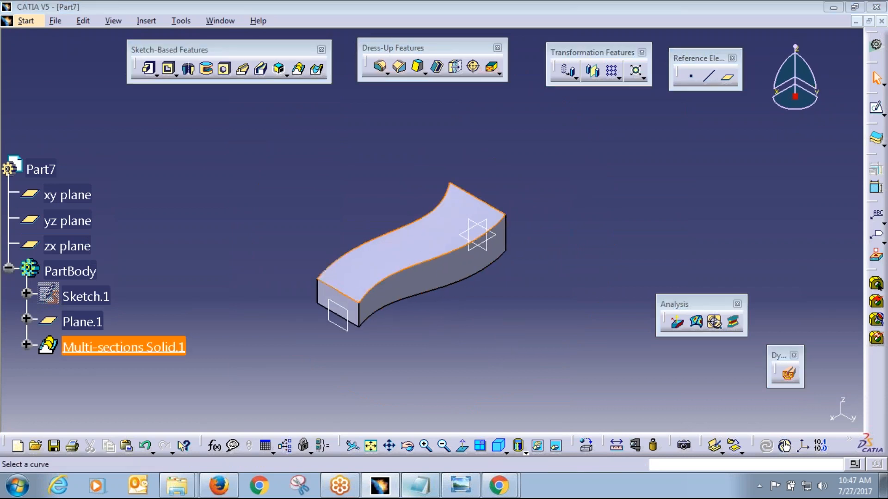
left_click_drag(742, 160, 709, 130)
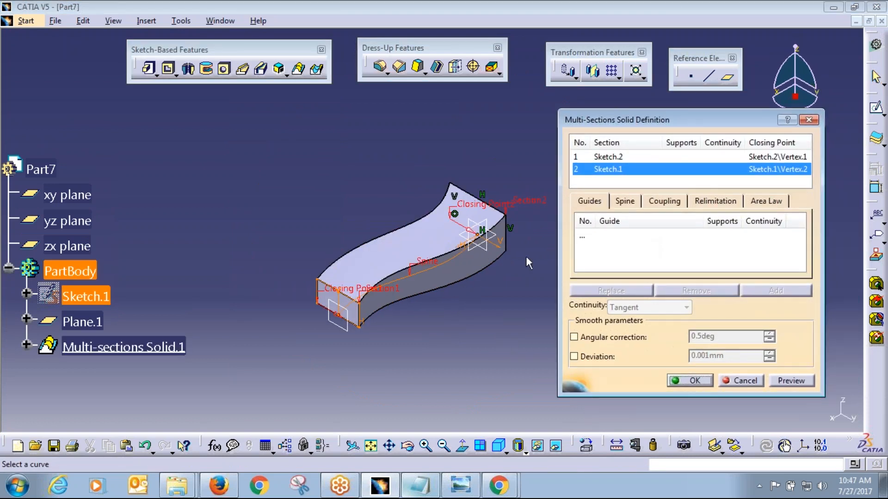
left_click(754, 385)
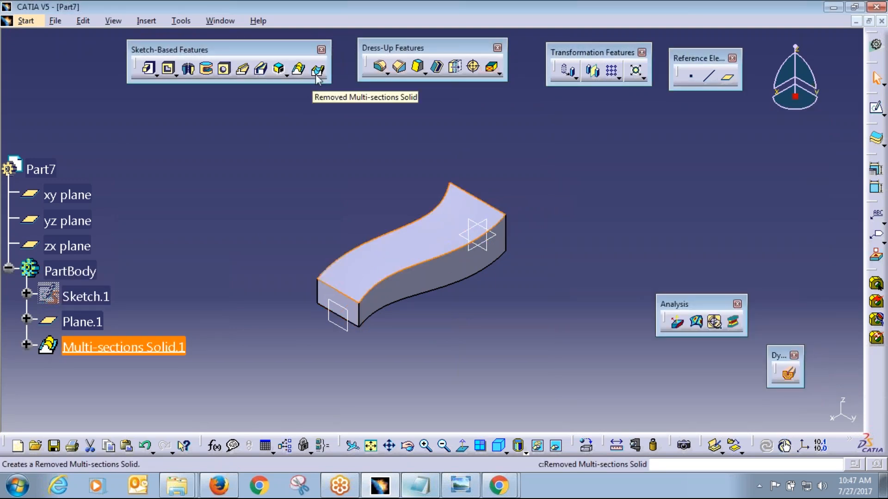
left_click(588, 213)
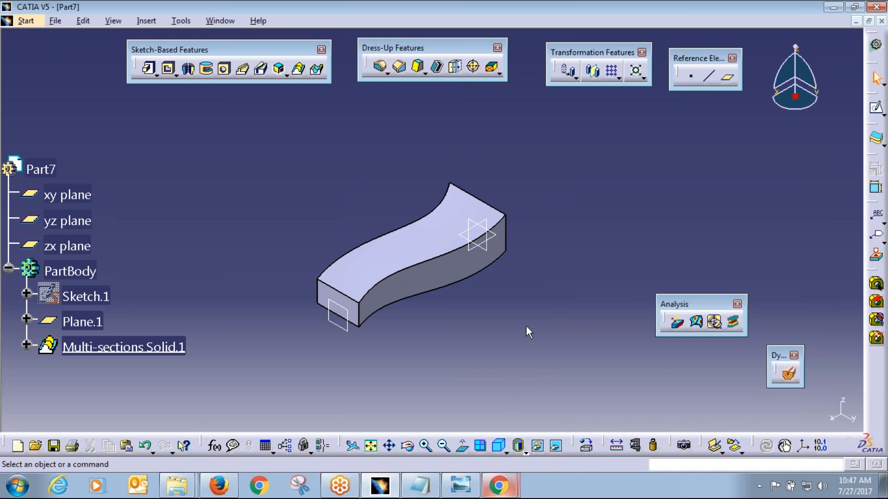
Step: Switch to Windows Photo Viewer to show the D4.jpg drawing and write "Practice" in an untitled Notepad note
left_click(471, 485)
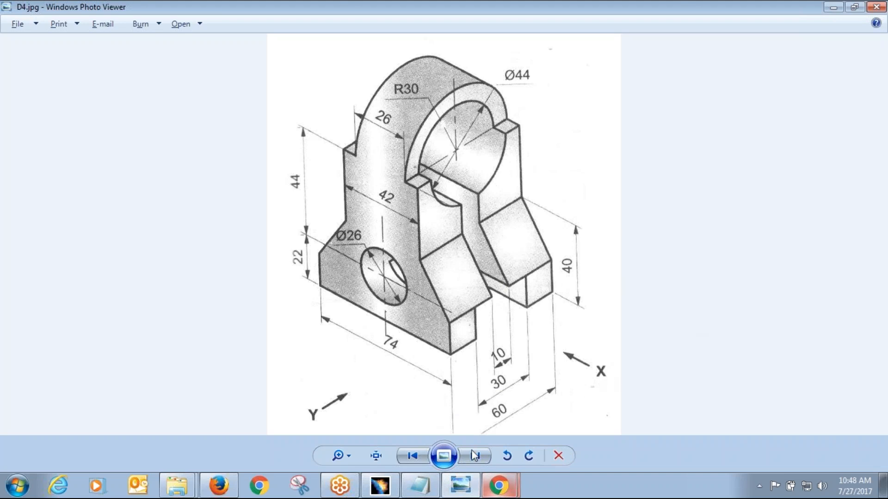
left_click(432, 491)
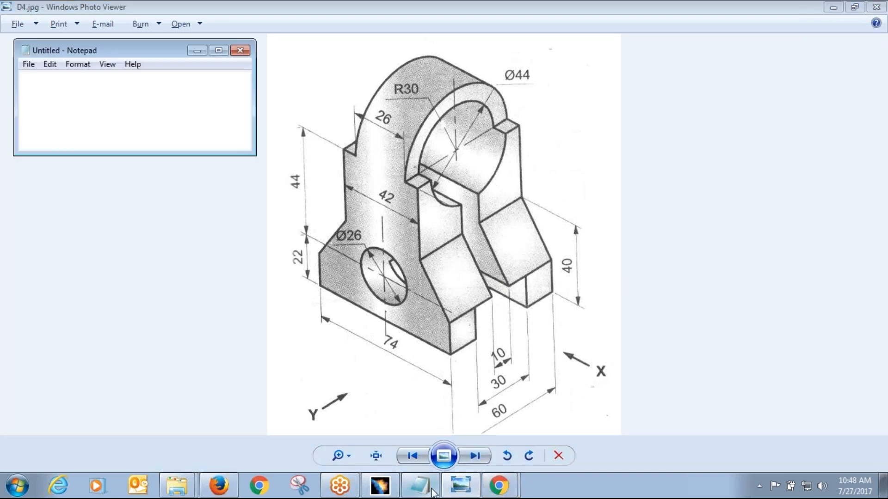
left_click(443, 25)
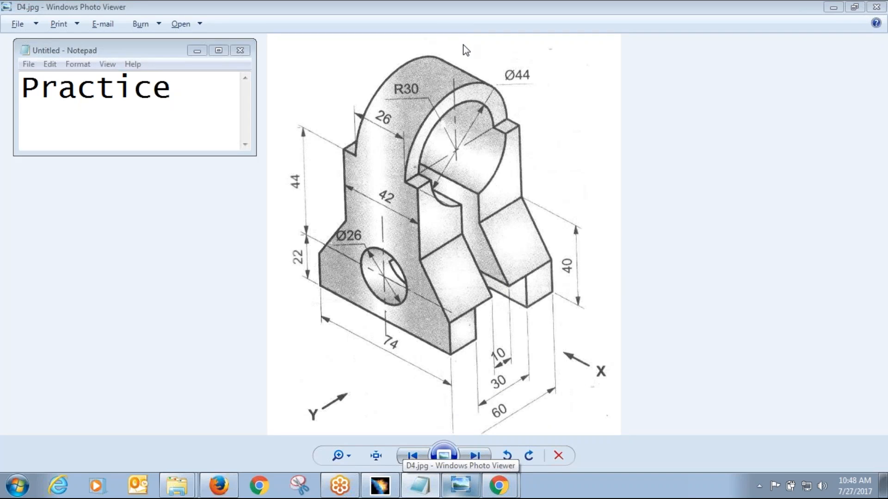
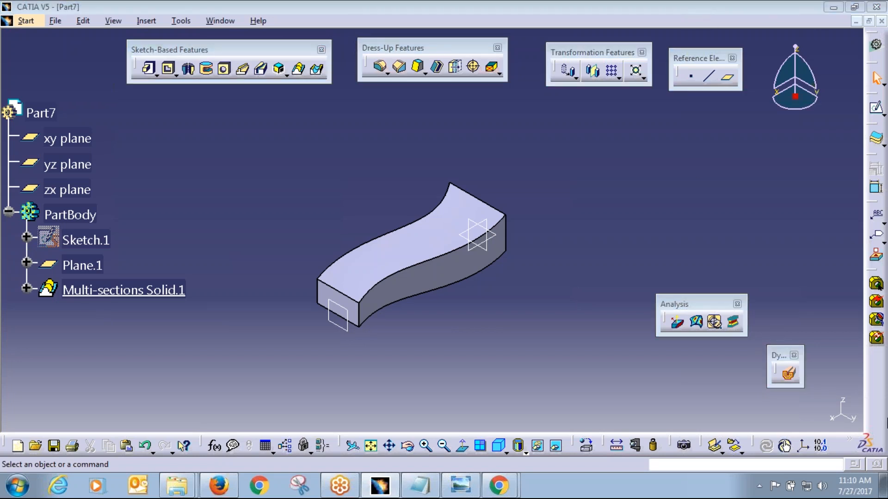
Step: Delete the multi-sections solid with Delete aggregated elements disabled
left_click(775, 252)
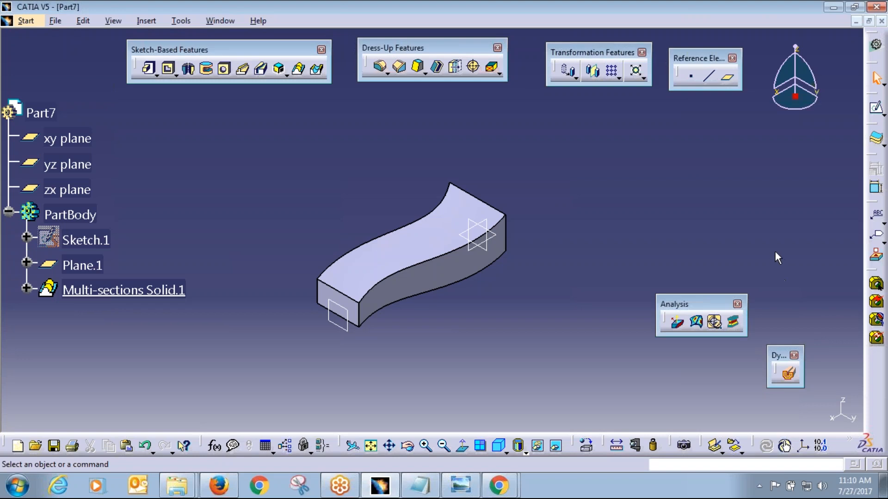
mouse_move(583, 312)
middle_mouse_down()
mouse_move(575, 289)
mouse_move(574, 314)
middle_mouse_up()
key("Delete")
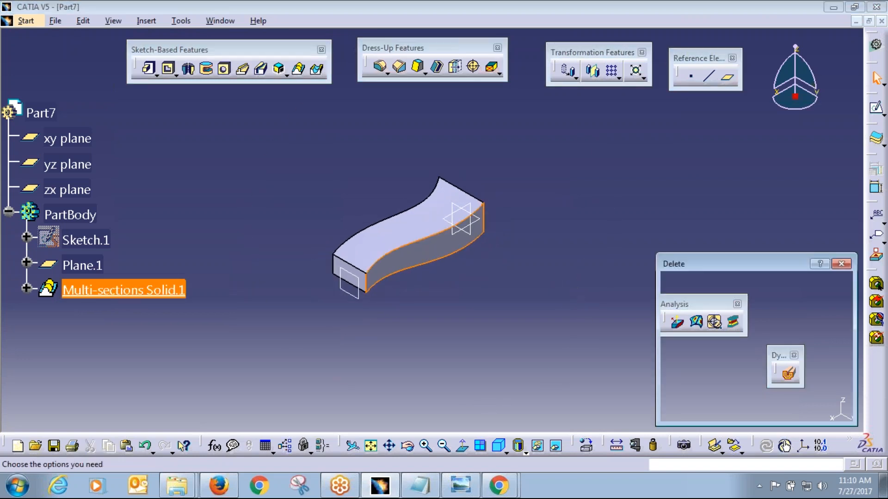
left_click(707, 389)
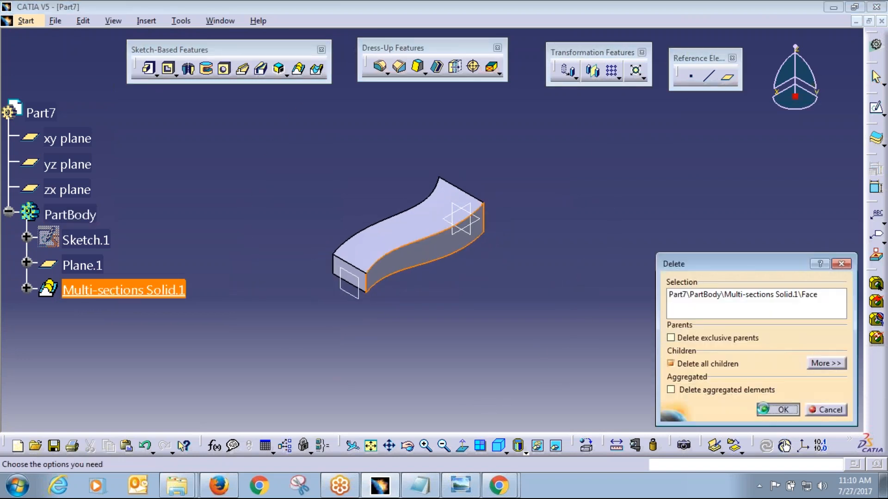
left_click(779, 409)
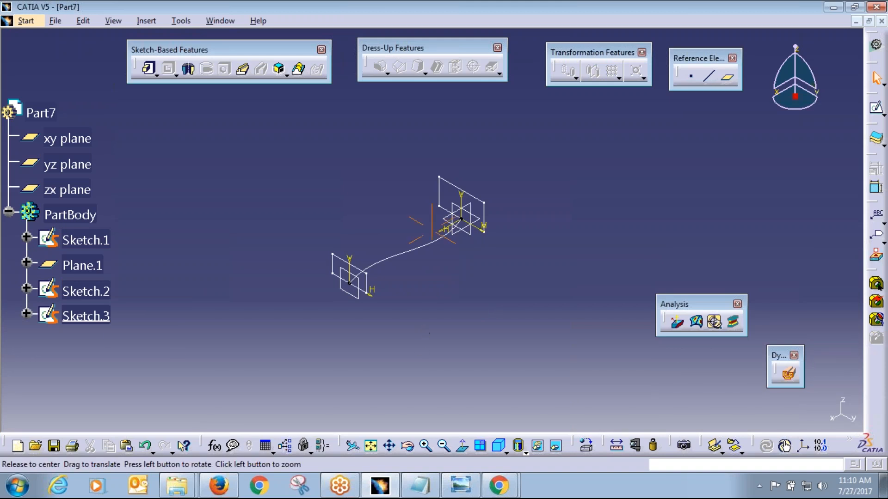
Step: Examine the two rectangular section sketches and the curve that runs between them
mouse_move(429, 333)
middle_mouse_down()
mouse_move(466, 313)
mouse_move(463, 294)
mouse_move(479, 309)
mouse_move(525, 258)
mouse_move(535, 292)
middle_mouse_up()
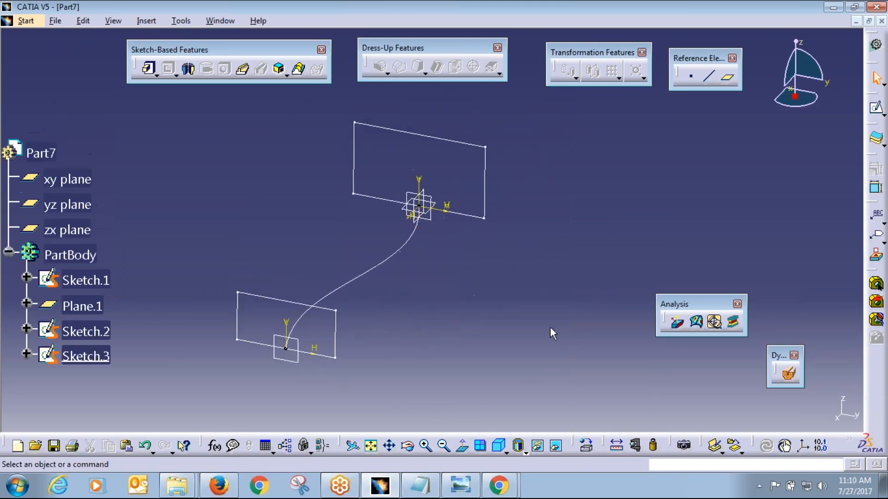
left_click(488, 193)
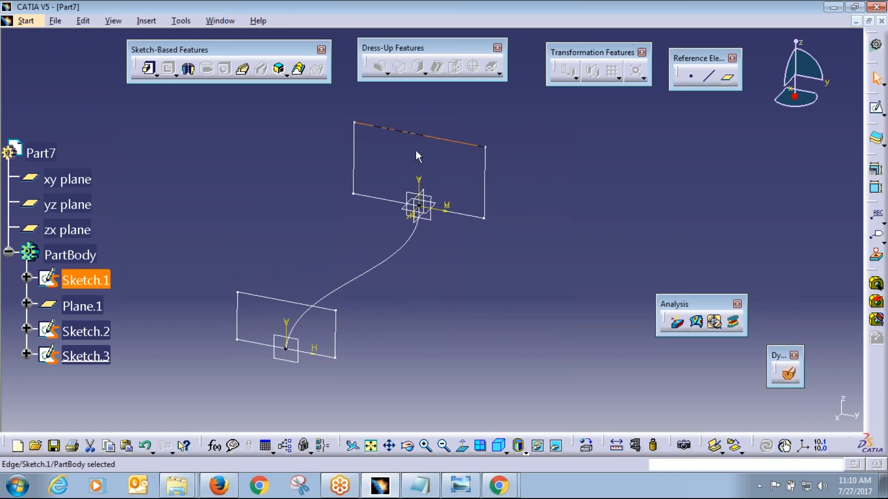
left_click(287, 302)
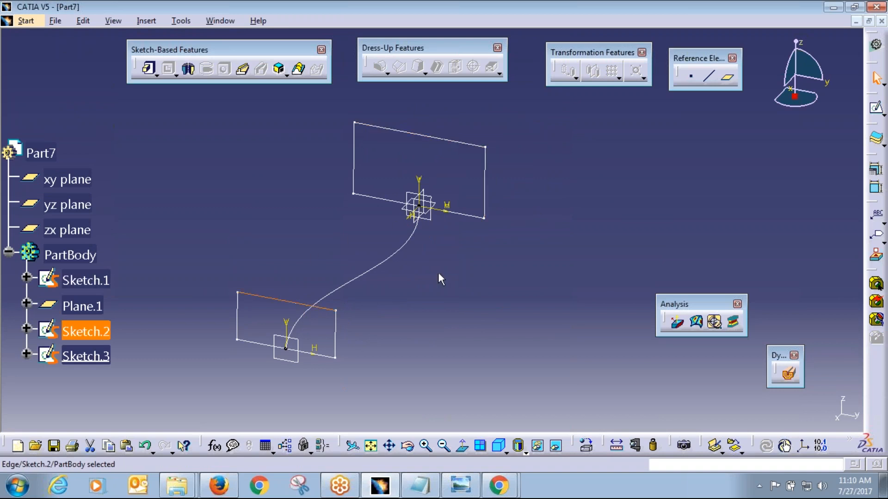
left_click(476, 294)
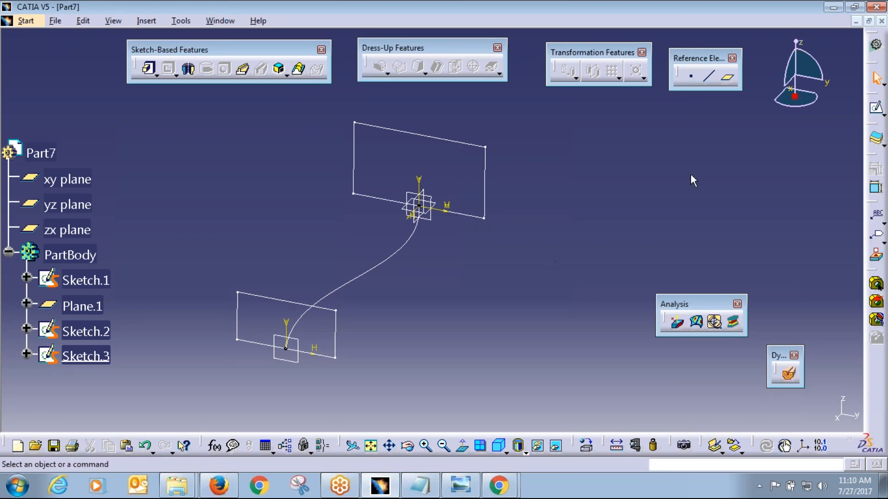
left_click(876, 110)
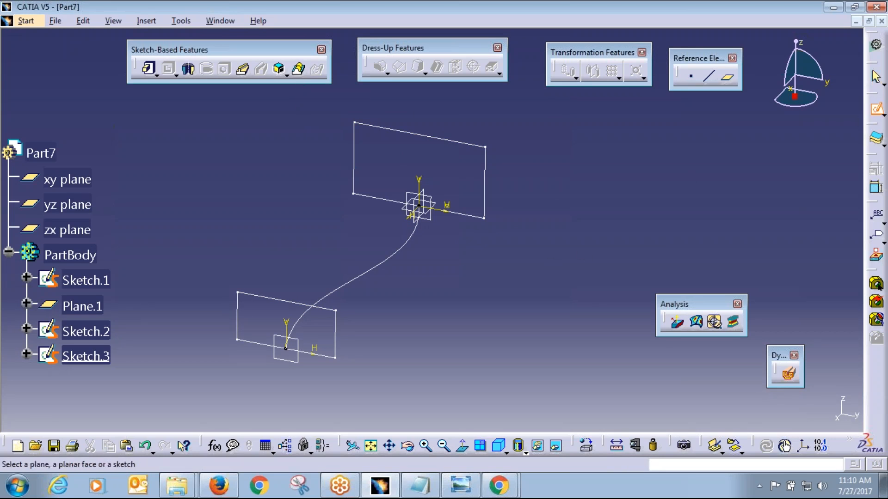
left_click(368, 277)
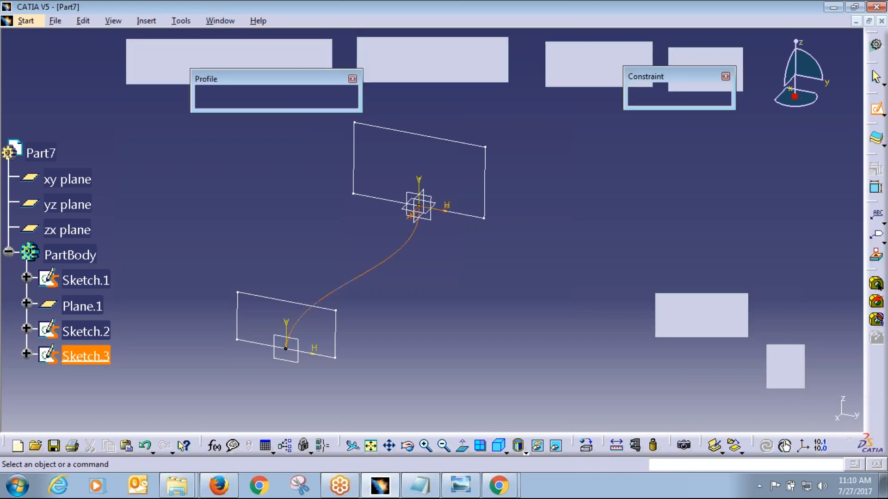
left_click(876, 76)
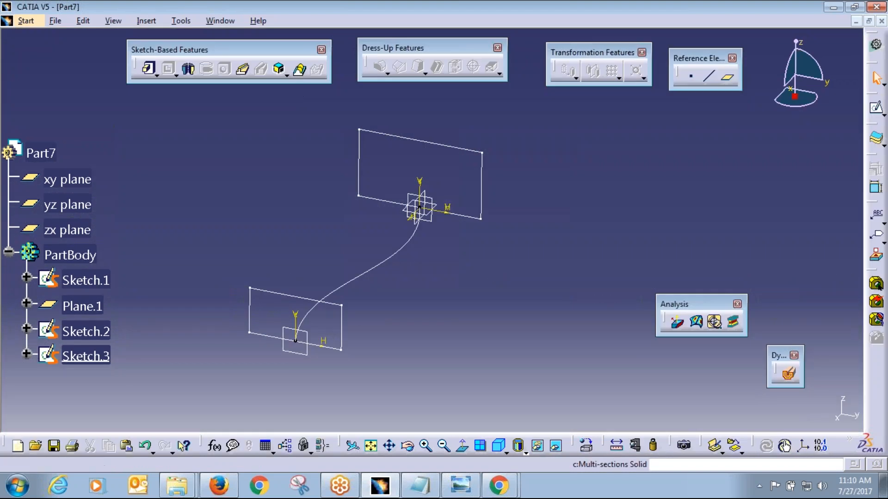
left_click(299, 69)
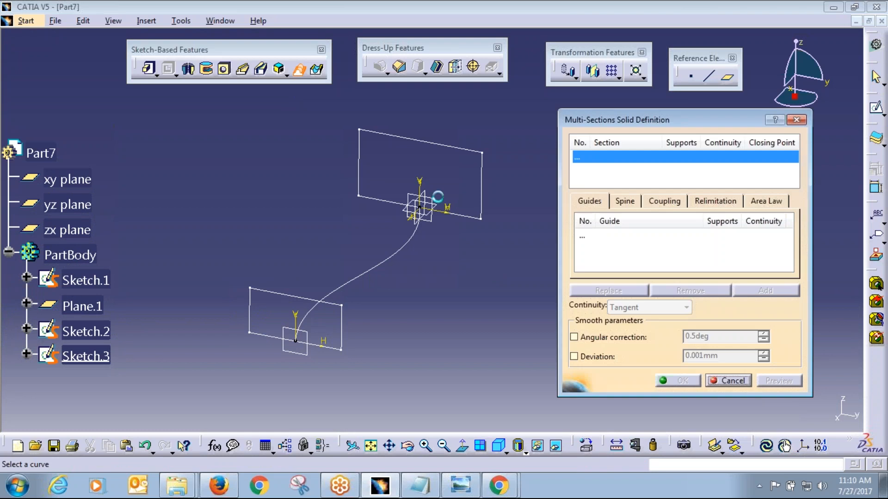
left_click(624, 201)
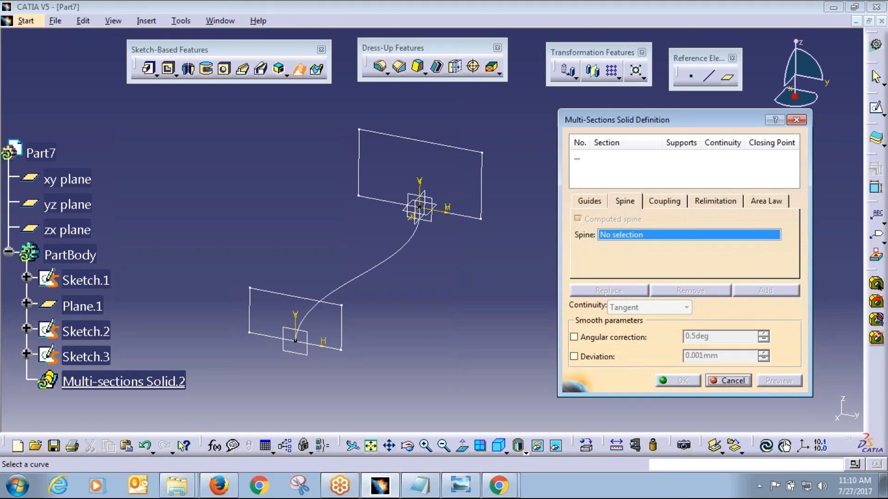
left_click(739, 383)
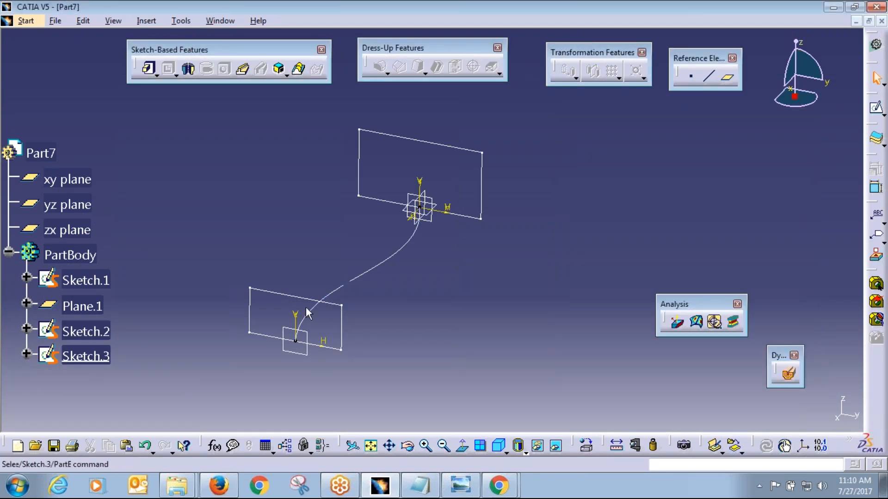
Step: Examine the two section rectangles and compare the Guides and Spine options of the Multi-sections Solid definition
left_click(275, 296)
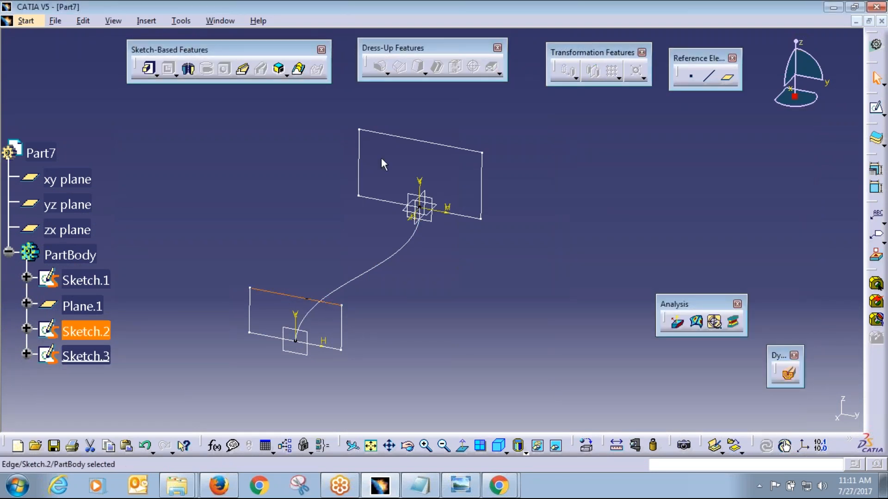
left_click(407, 139)
left_click(531, 252)
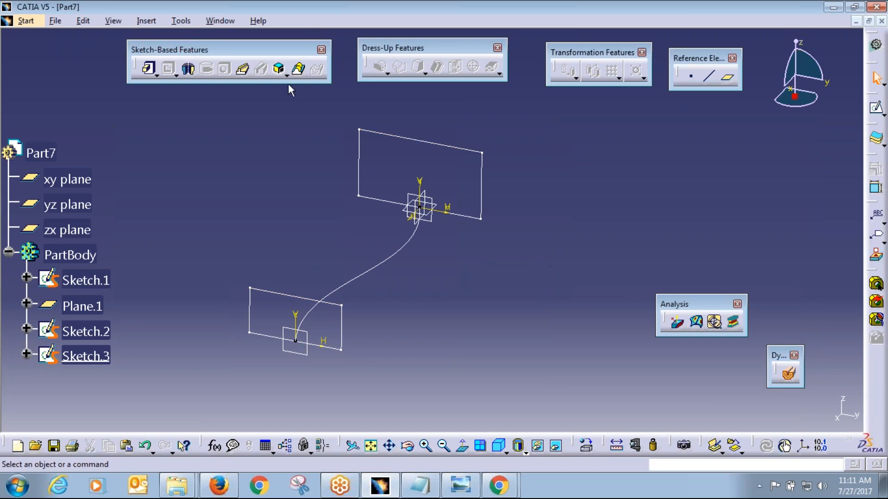
left_click(296, 74)
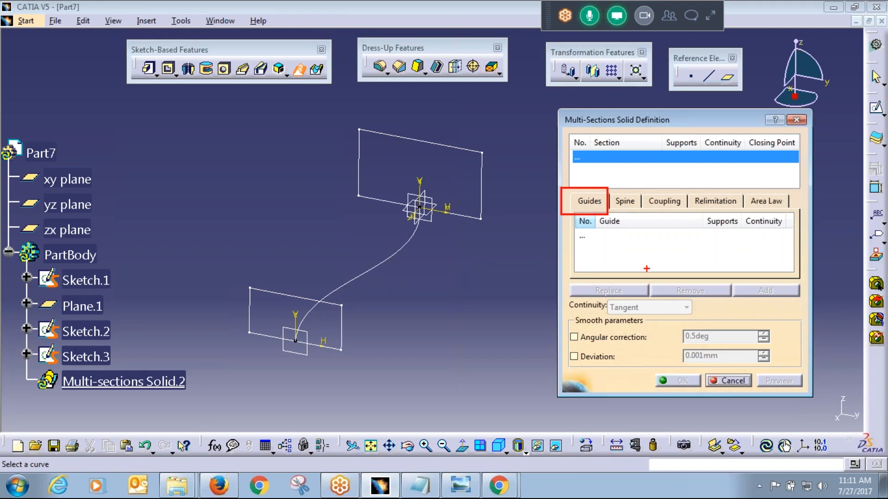
left_click(625, 201)
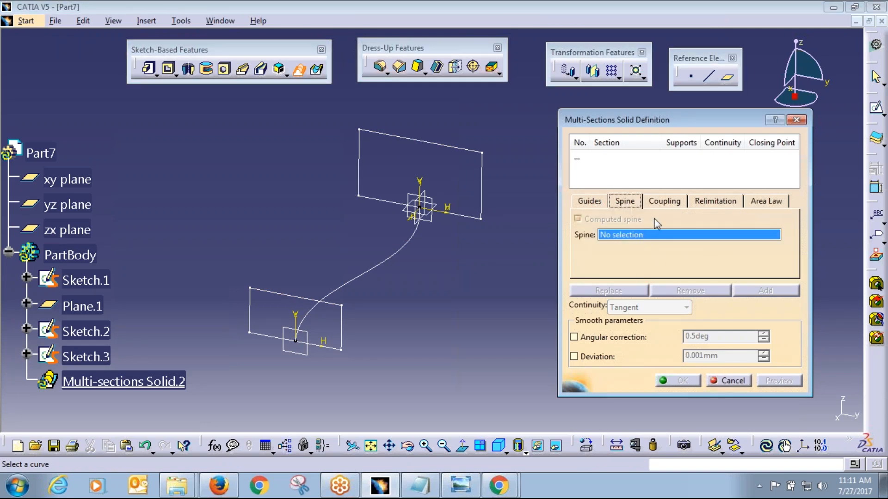
left_click(599, 203)
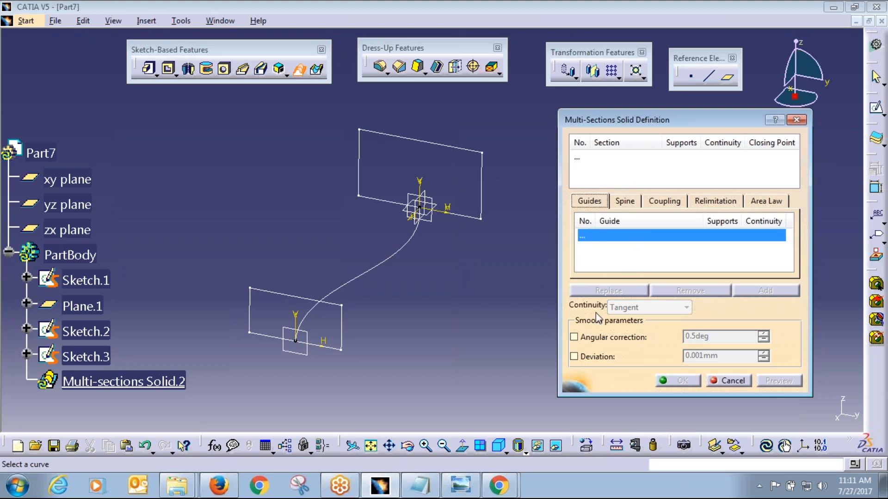
left_click(736, 381)
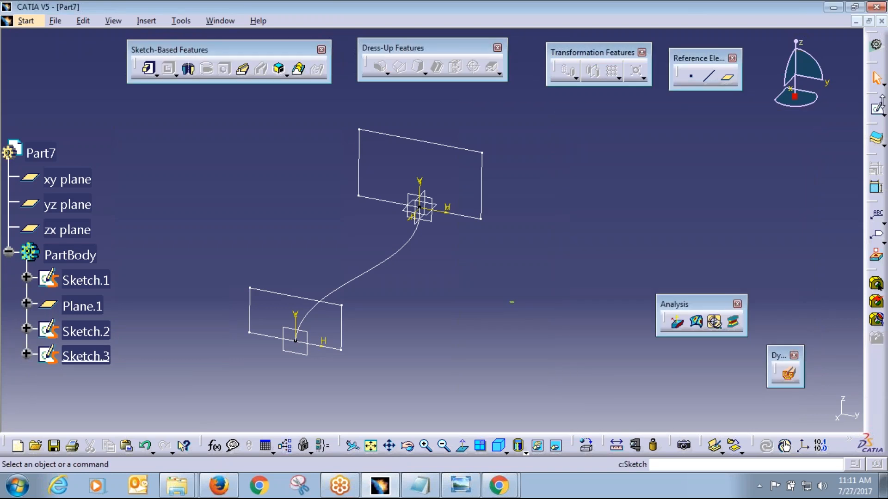
Step: Sketch a three-point arched spline on the xy plane, joining the base corners of the two rectangles on one side of the center curve
left_click(876, 108)
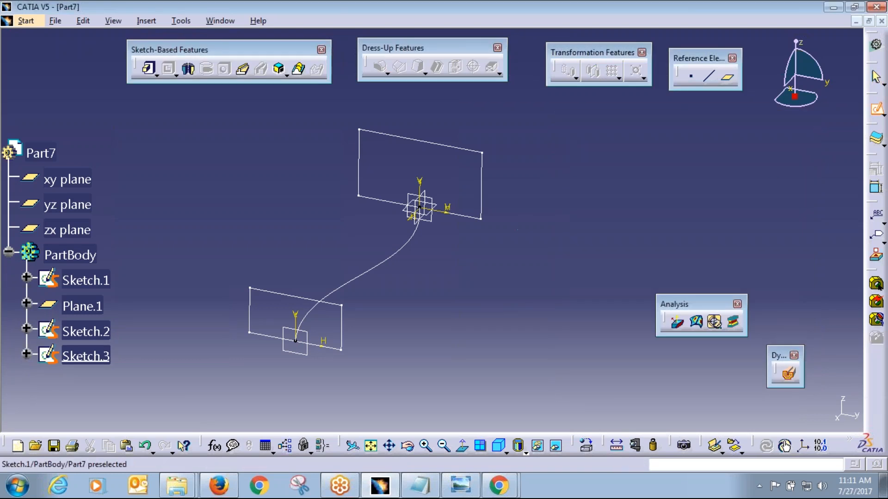
left_click(445, 212)
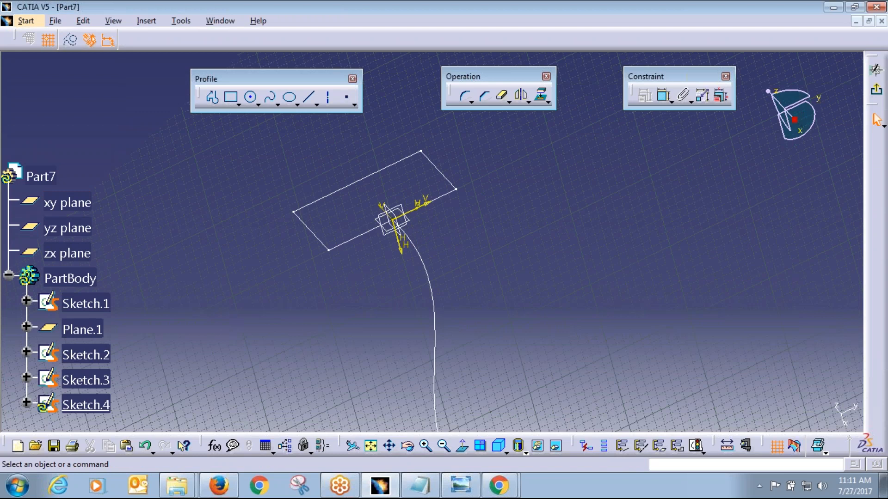
left_click(270, 97)
left_click(392, 209)
left_click(477, 178)
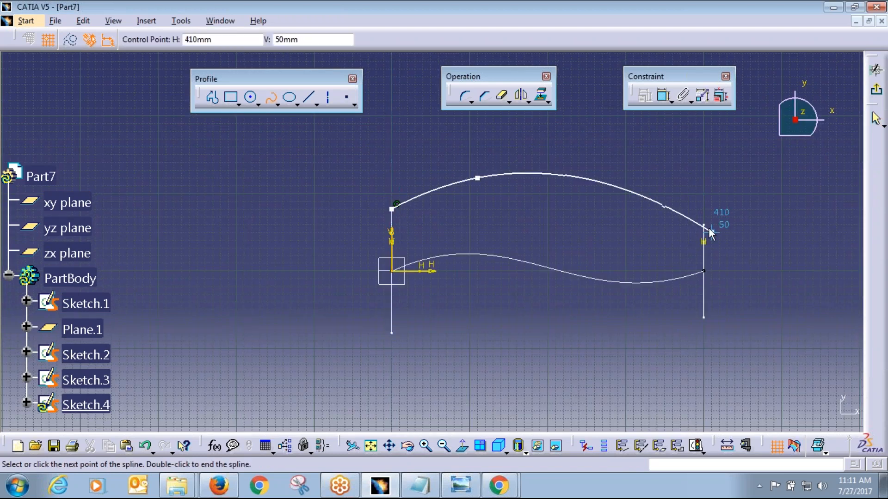
double_click(703, 225)
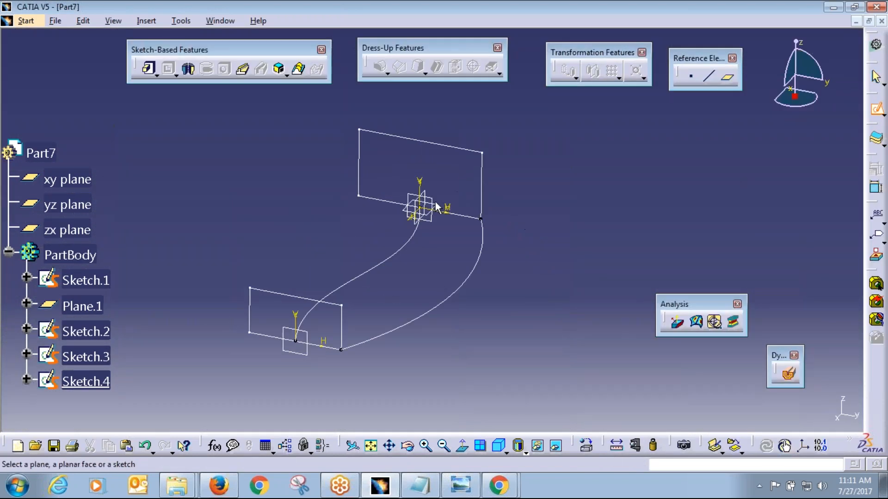
Step: Sketch a four-point wavy spline on the xy plane between the rectangles' opposite base corners, ending at H 400 mm, V -60 mm
double_click(439, 207)
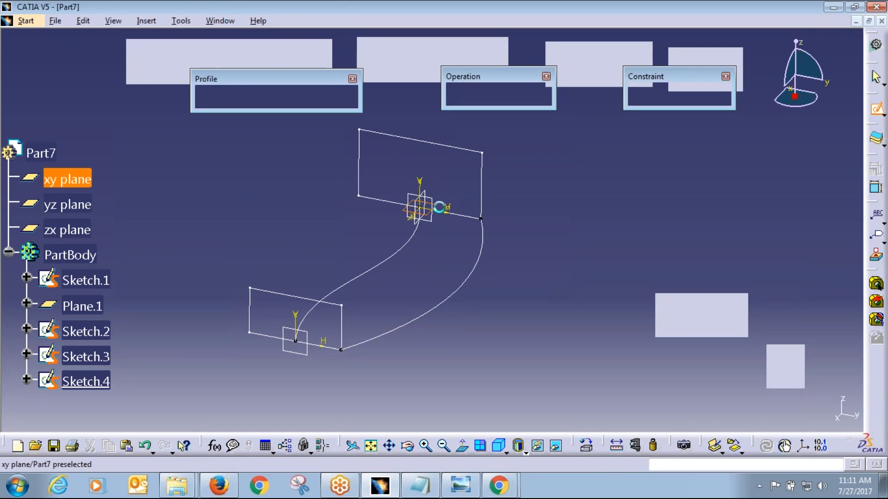
left_click(270, 97)
left_click(391, 332)
left_click(485, 317)
left_click(578, 341)
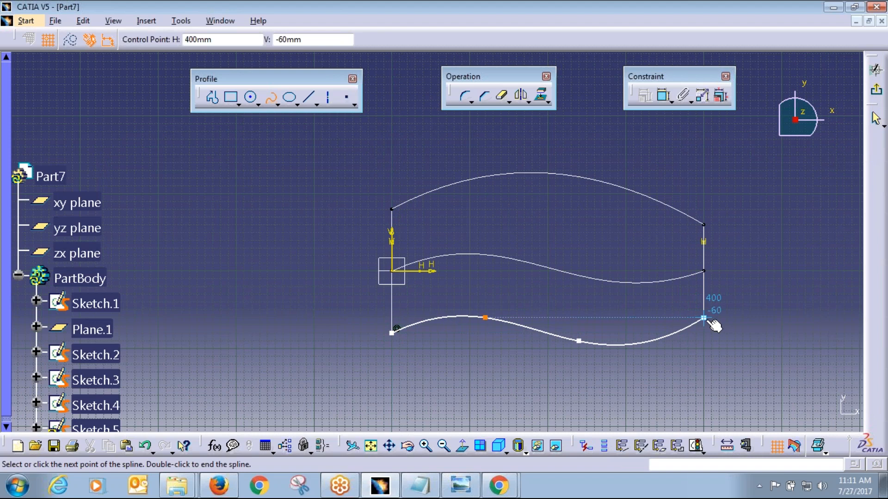
left_click(703, 317)
double_click(851, 240)
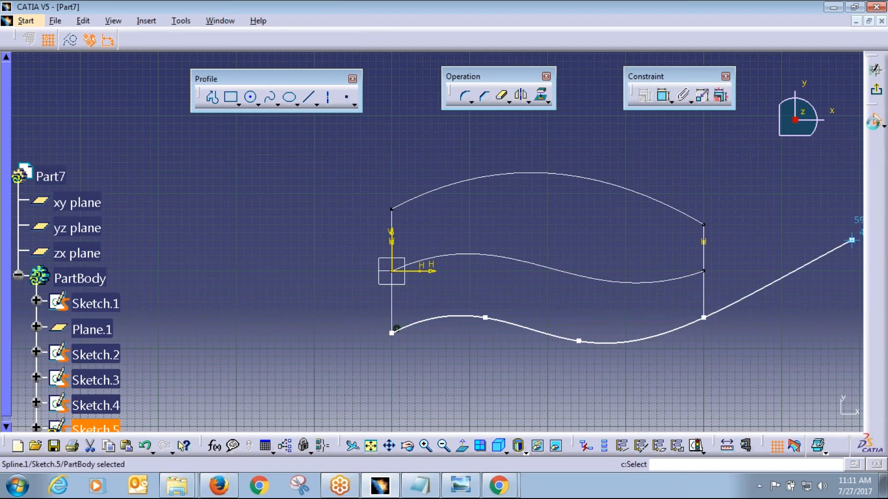
left_click(432, 242)
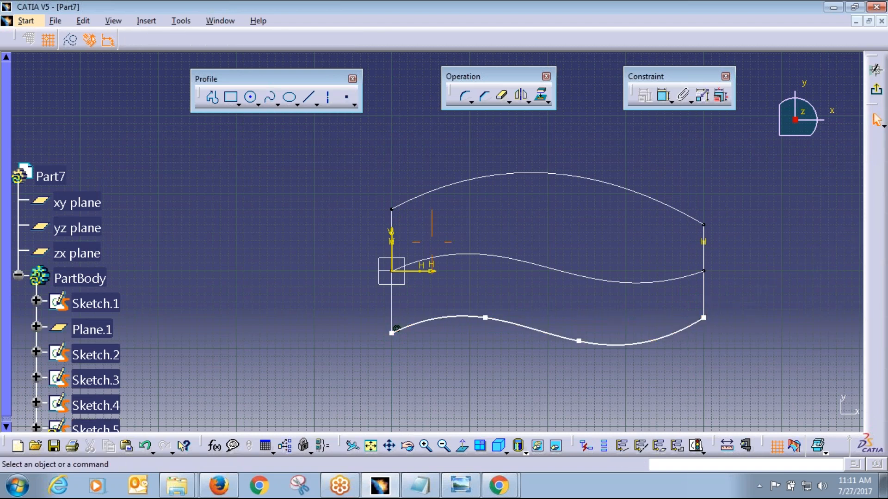
Step: Inspect in 3D whether the new spline's endpoints meet the base corners of both section rectangles
middle_click_drag(432, 242, 458, 236)
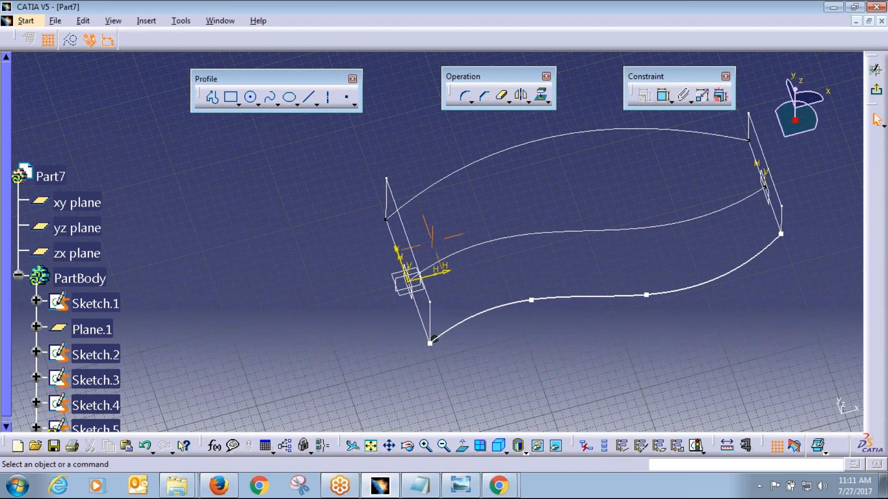
mouse_move(462, 411)
middle_mouse_down()
mouse_move(467, 342)
mouse_move(441, 336)
middle_mouse_up()
middle_click_drag(330, 344, 489, 355)
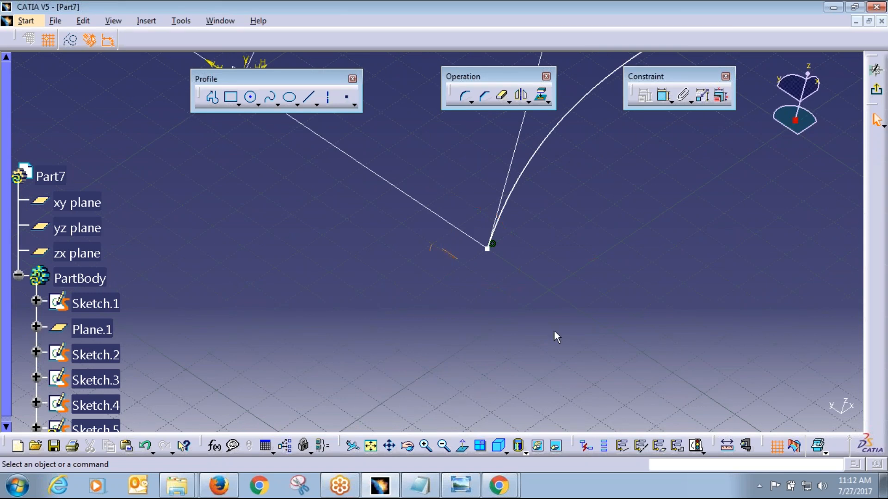
mouse_move(555, 331)
middle_mouse_down()
mouse_move(411, 396)
mouse_move(402, 259)
middle_mouse_up()
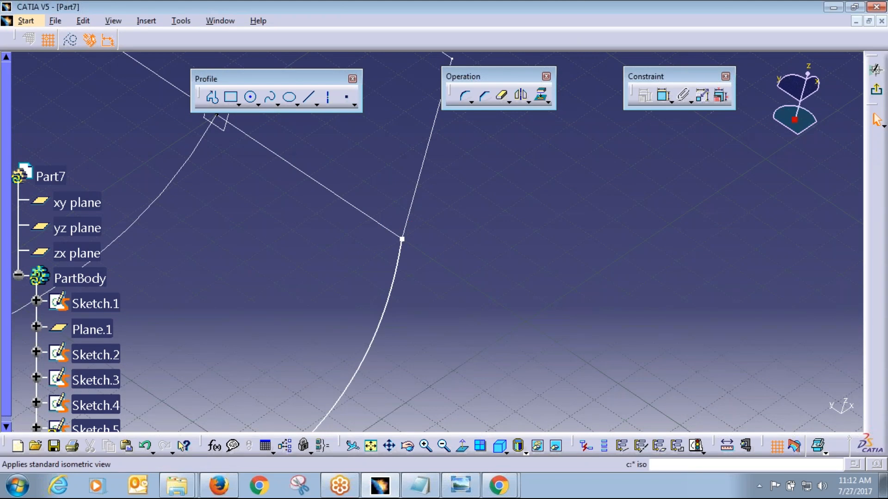
left_click(499, 446)
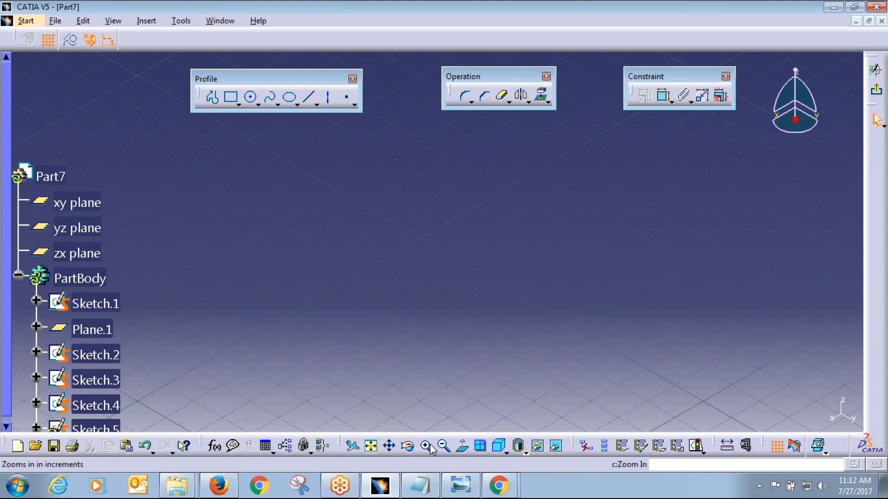
left_click(370, 447)
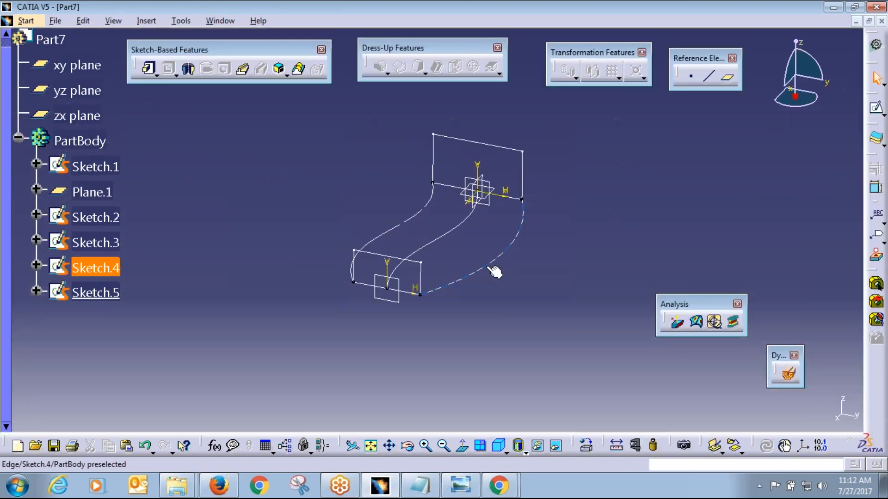
Step: Examine the two outer guide splines and how they lie relative to the section rectangles' base edges
left_click(492, 269)
left_click(96, 293)
left_click(575, 299)
mouse_move(564, 299)
middle_mouse_down()
mouse_move(315, 352)
mouse_move(348, 301)
mouse_move(478, 194)
mouse_move(370, 374)
mouse_move(384, 358)
mouse_move(376, 362)
mouse_move(387, 323)
middle_mouse_up()
left_click(480, 198)
middle_click(470, 200)
left_click(576, 246)
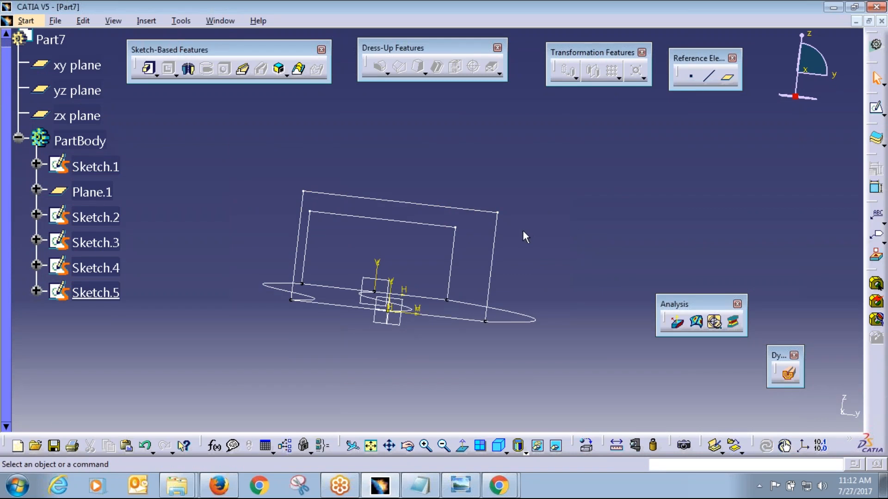
Step: Create a point-to-point line joining the upper corners of the two section rectangles on the arched spline's side
left_click(708, 76)
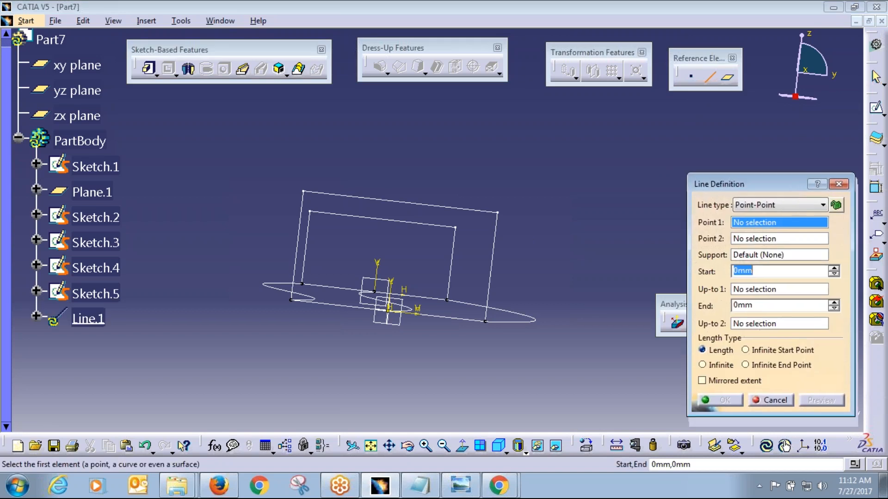
left_click(456, 227)
left_click(498, 213)
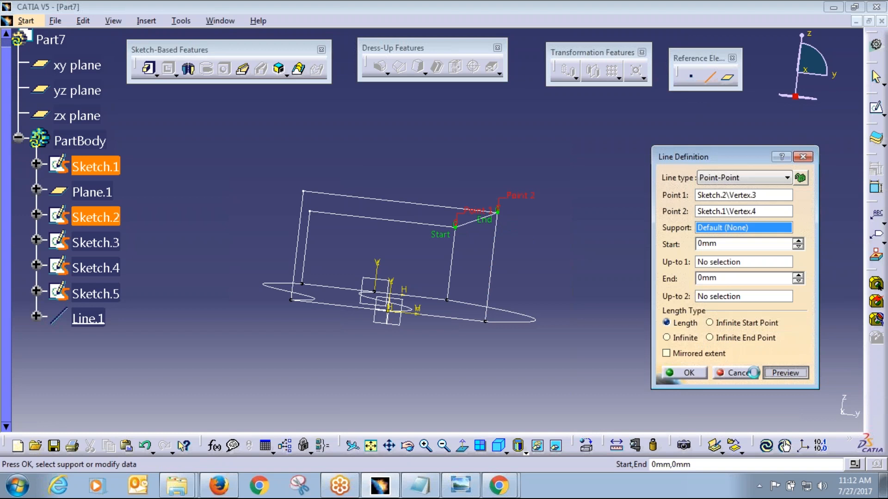
left_click(686, 372)
middle_click_drag(444, 278, 431, 309)
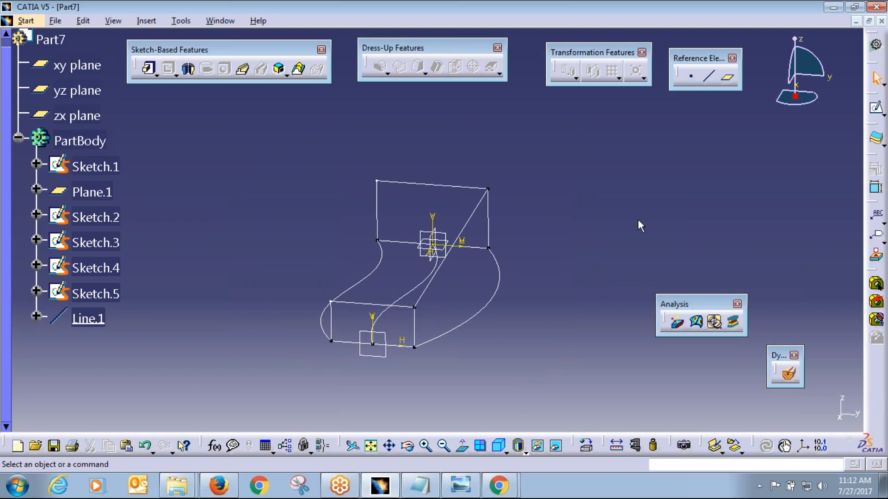
left_click(479, 204)
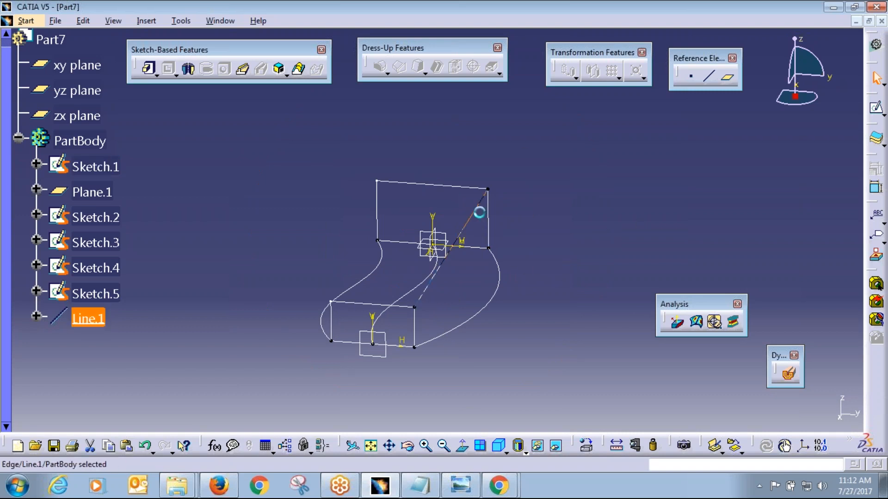
left_click(708, 84)
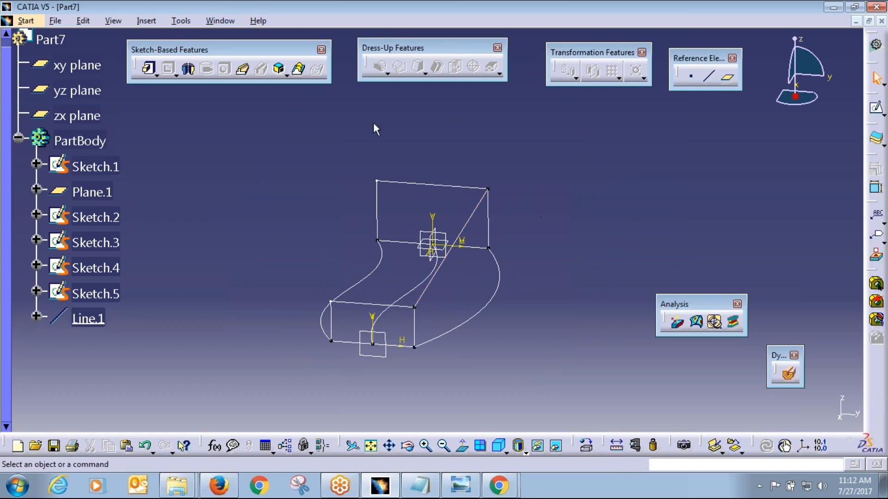
Step: Start a multi-sections solid with the smaller rectangle Sketch.2 and the larger rectangle Sketch.1 as sections, and preview it
left_click(299, 77)
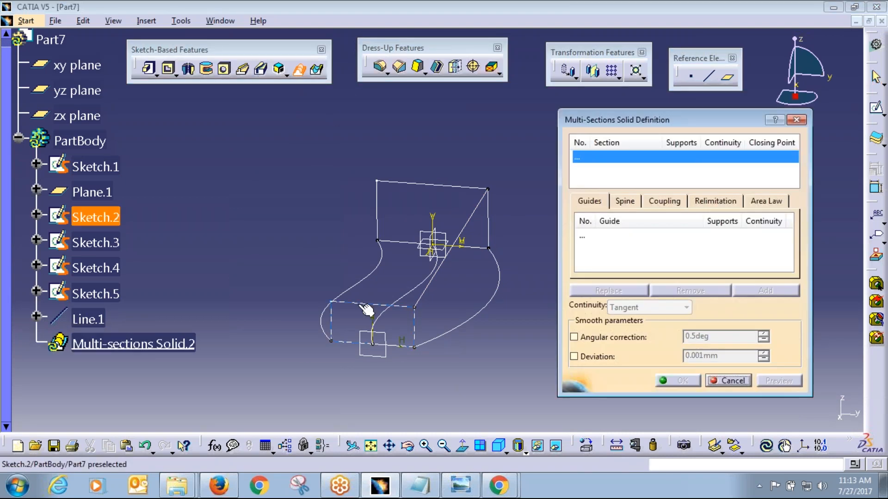
left_click(367, 309)
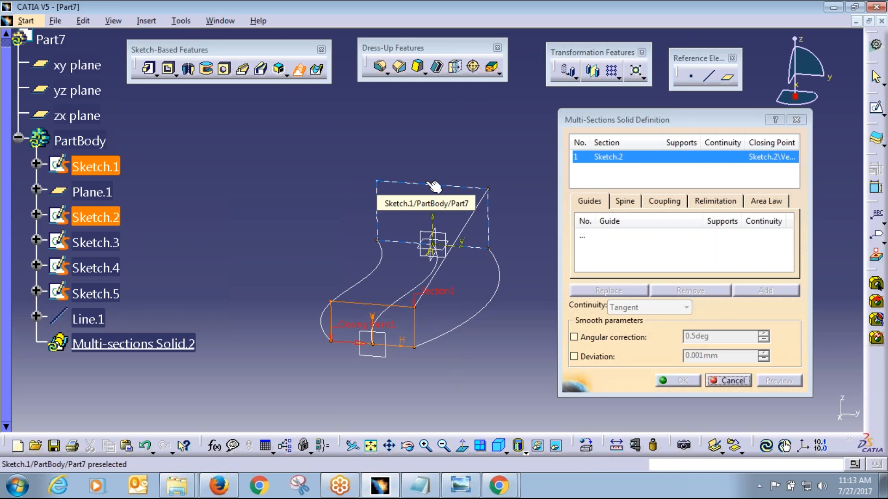
left_click(432, 186)
middle_click_drag(472, 227, 383, 251)
left_click(778, 381)
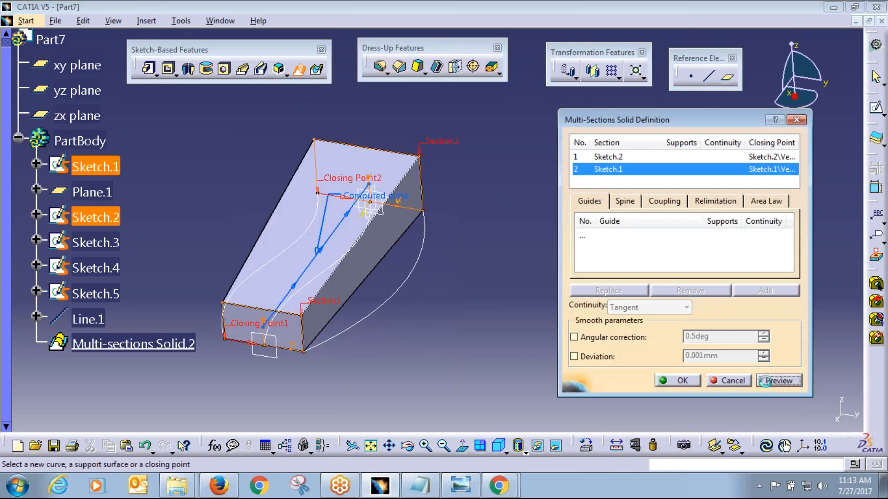
Step: Add the arched spline Sketch.4 as the first guide of the multi-sections solid and preview the shape
left_click(588, 241)
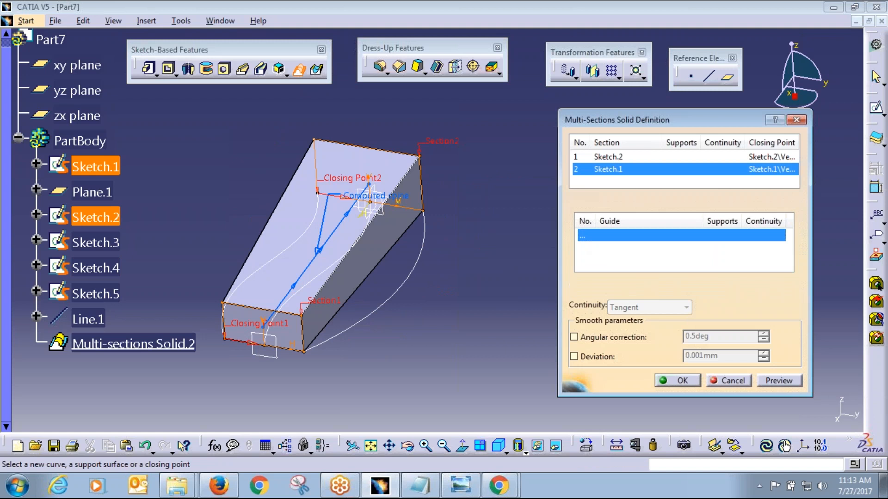
left_click(401, 291)
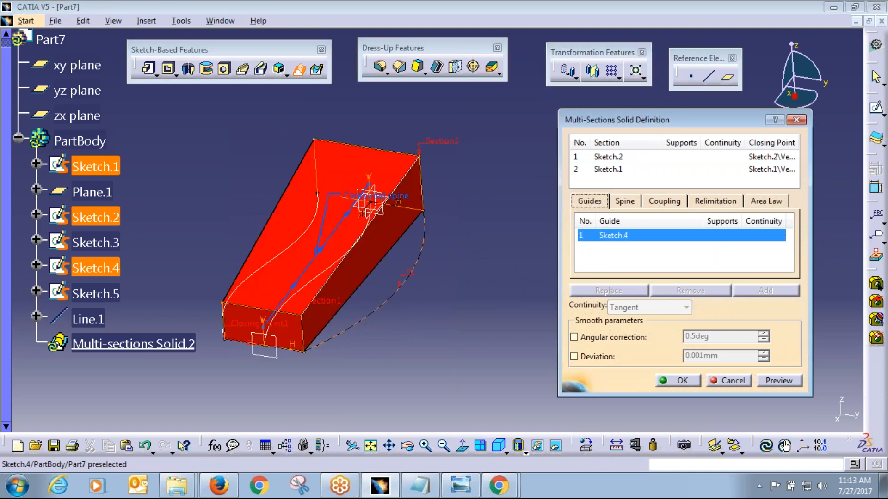
left_click(779, 381)
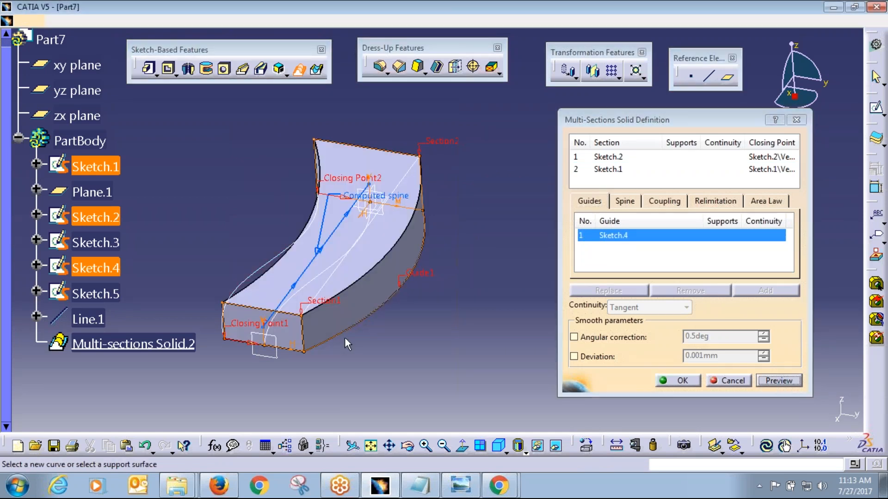
middle_click_drag(344, 337, 368, 299)
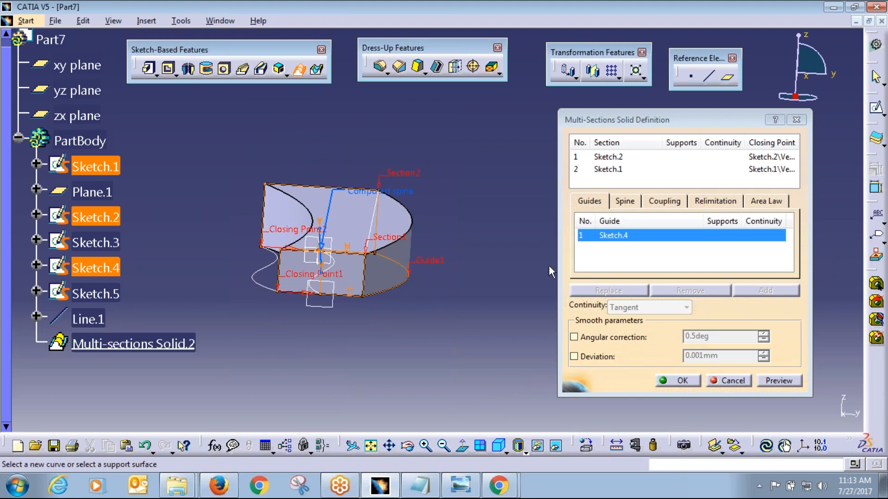
Step: Add the wavy spline Sketch.5 as the second guide, preview the solid and check both curved sides
middle_click_drag(370, 302, 400, 231)
scroll(401, 231, "up", 1)
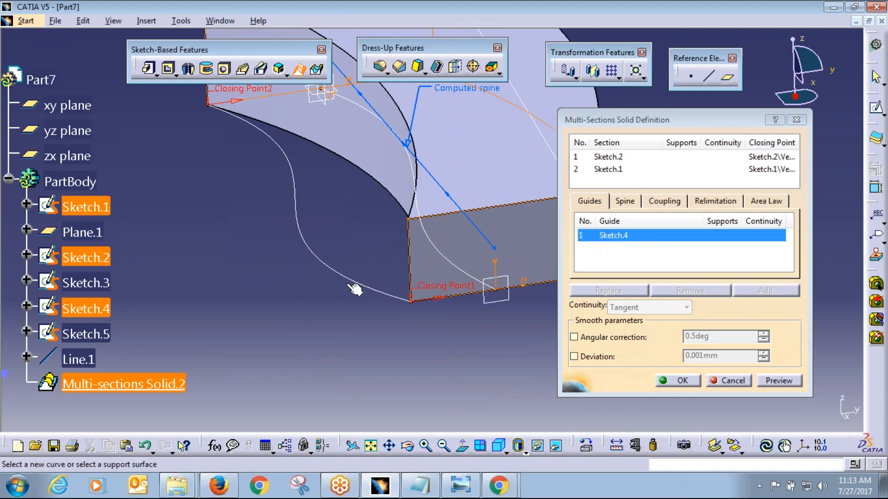
left_click(295, 201)
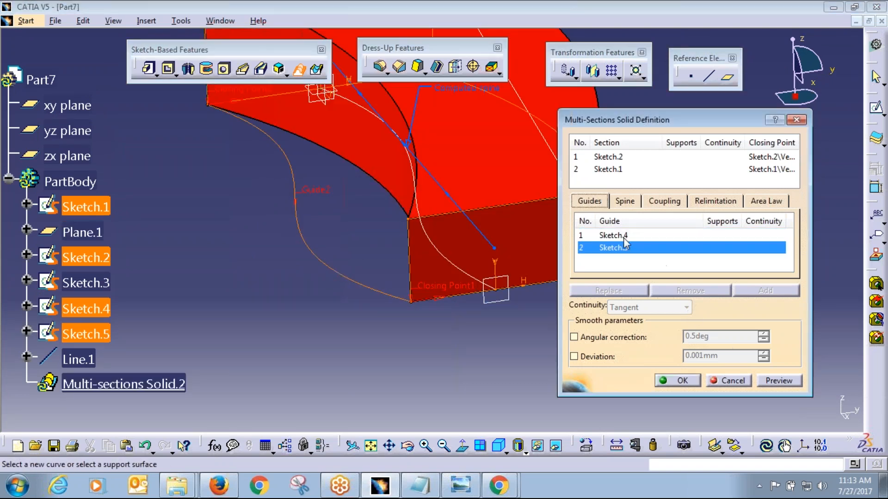
left_click(760, 381)
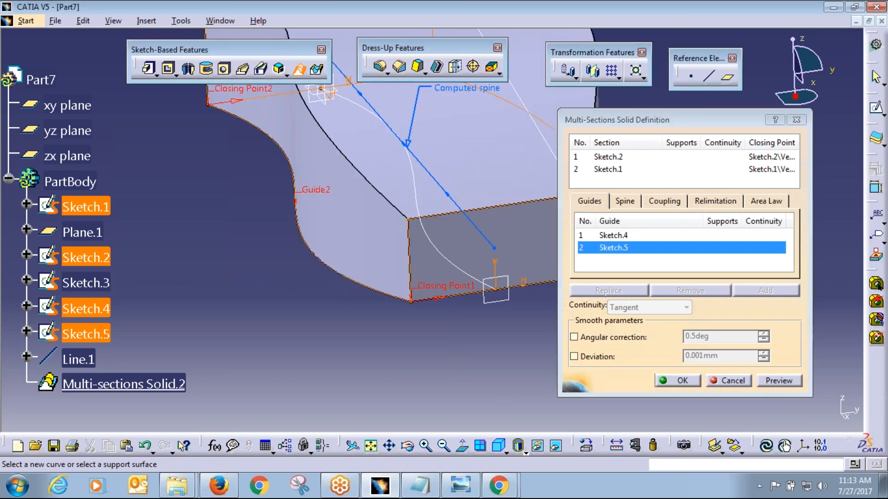
middle_click_drag(462, 379, 340, 271)
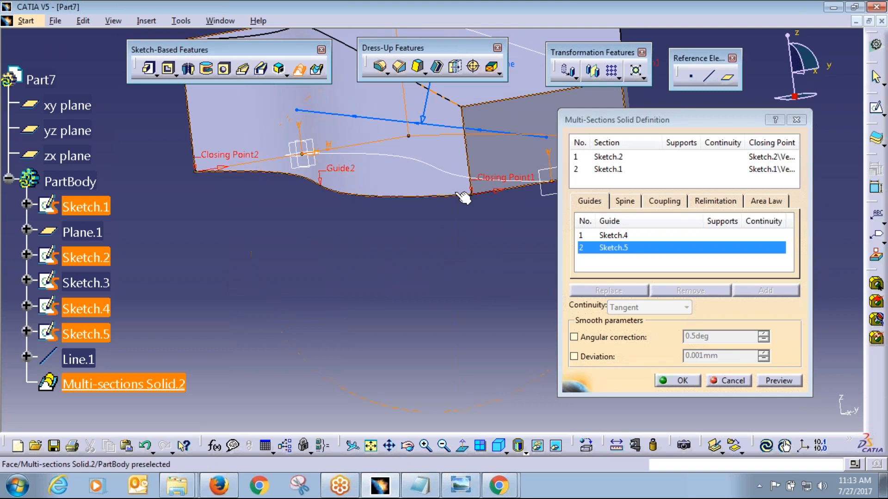
middle_click_drag(445, 255, 300, 280)
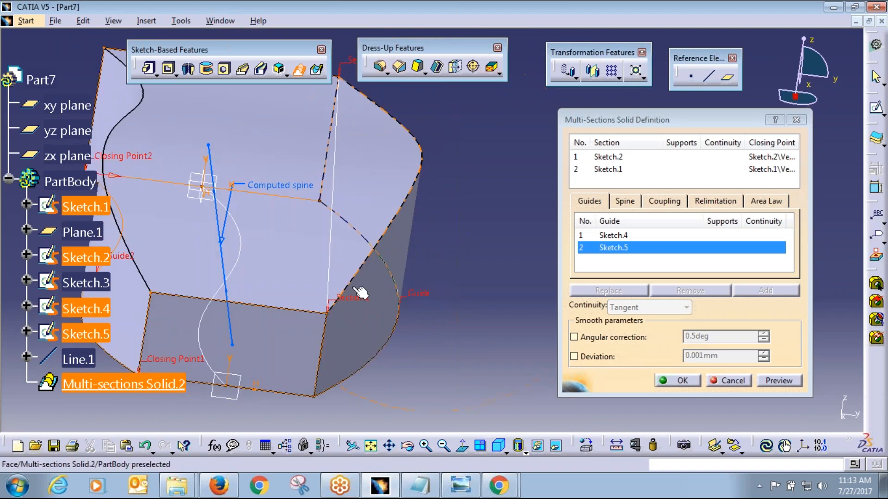
Step: Add the straight line Line.1 between the upper corners as the third guide, preview the solid and create it
middle_click_drag(410, 246, 300, 268)
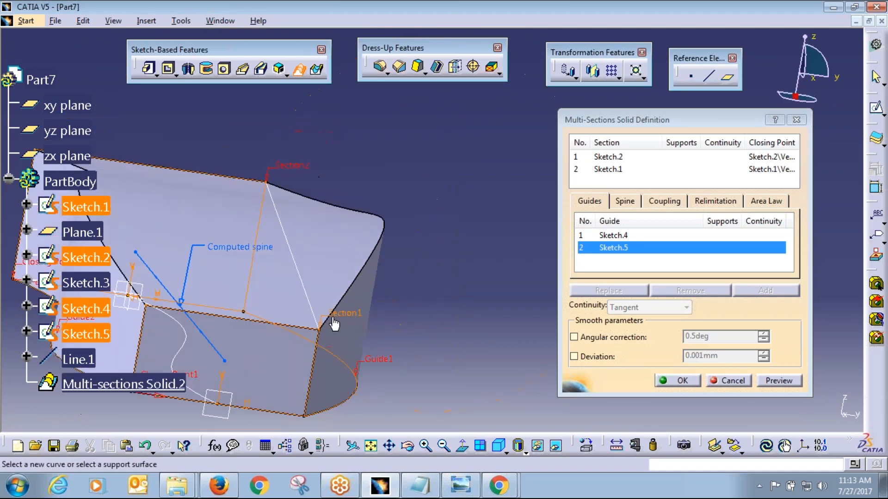
left_click(298, 254)
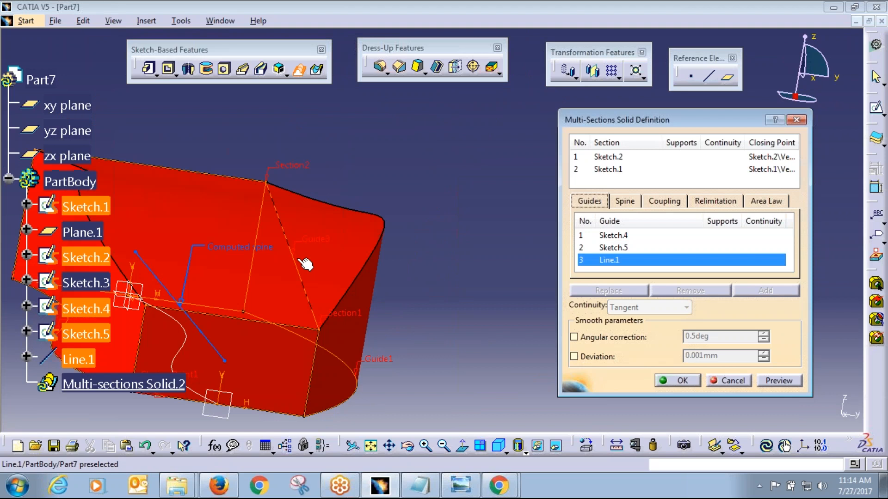
left_click(777, 380)
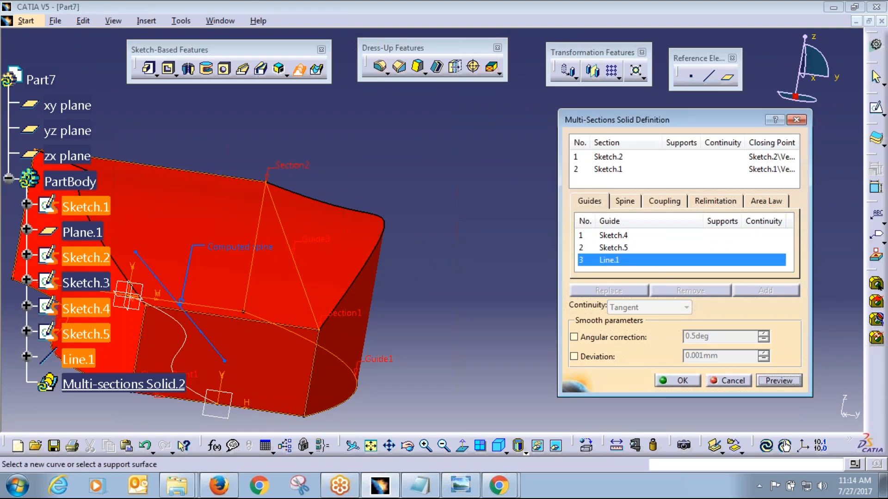
middle_click_drag(418, 322, 534, 313)
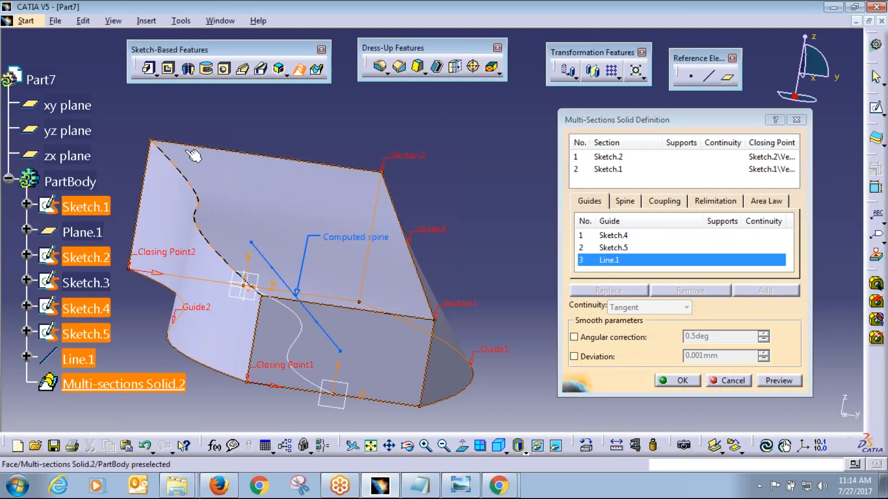
left_click(779, 381)
left_click(678, 381)
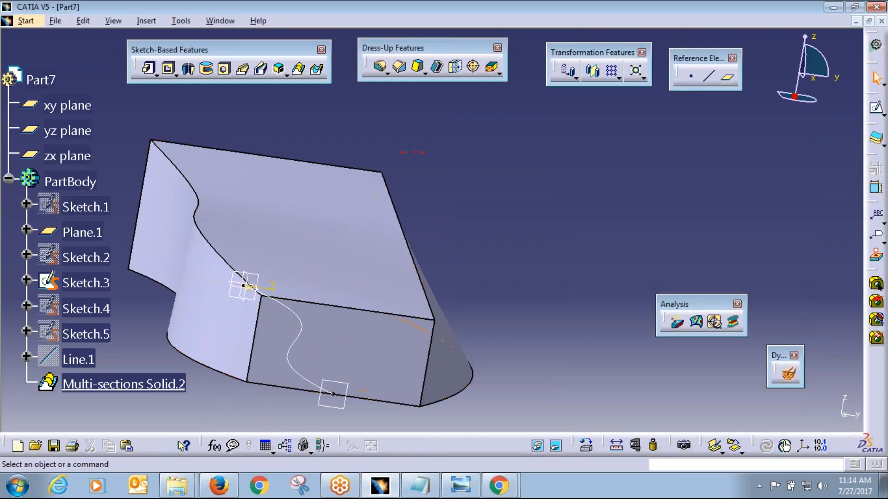
Step: Examine the finished multi-sections solid from several sides, comparing the straight upper edge with the curved base edge
middle_click_drag(515, 198, 369, 343)
left_click(307, 306)
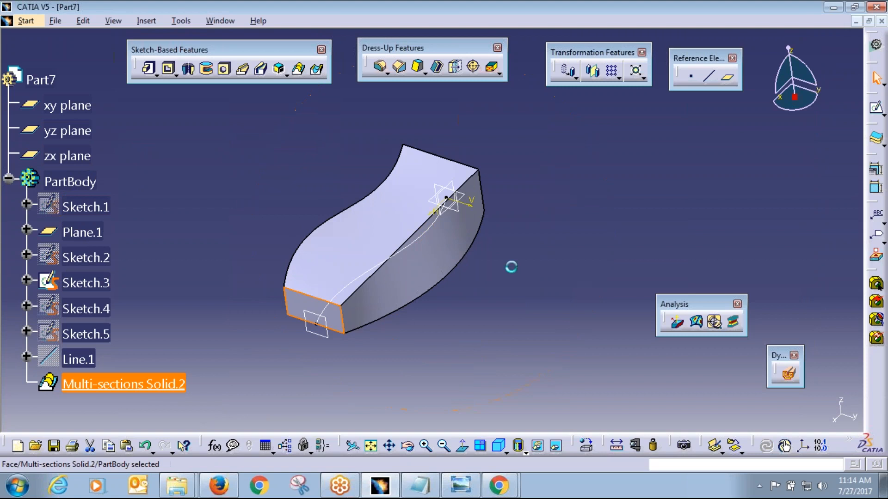
middle_click_drag(512, 265, 491, 184)
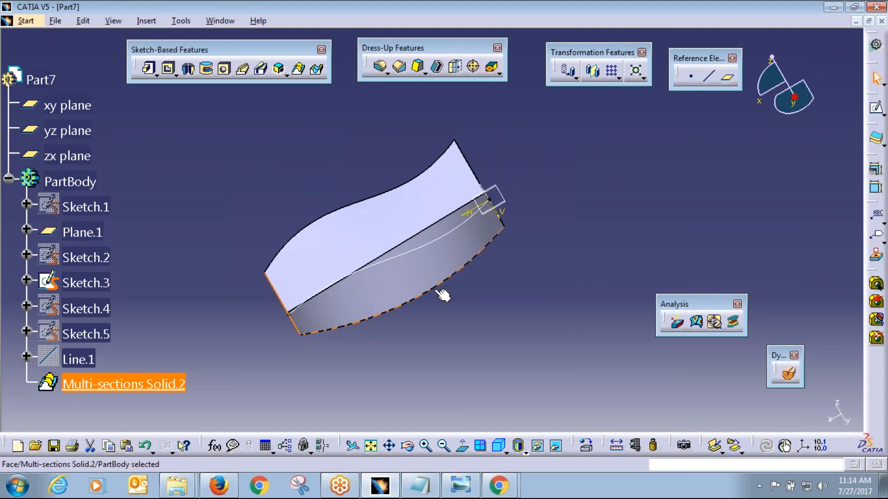
middle_click_drag(366, 331, 435, 304)
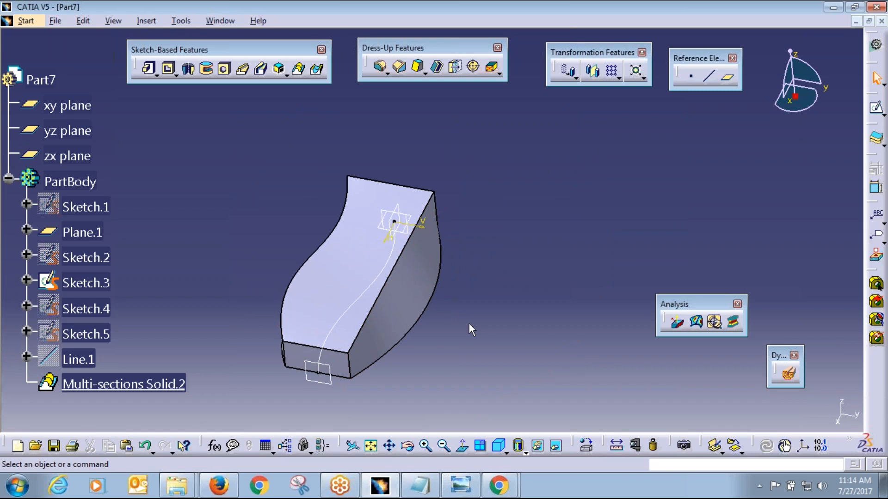
middle_click_drag(338, 352, 386, 242)
Step: Undo the multi-sections solid and check the two section rectangles and the arched guide spline
key("ctrl+z")
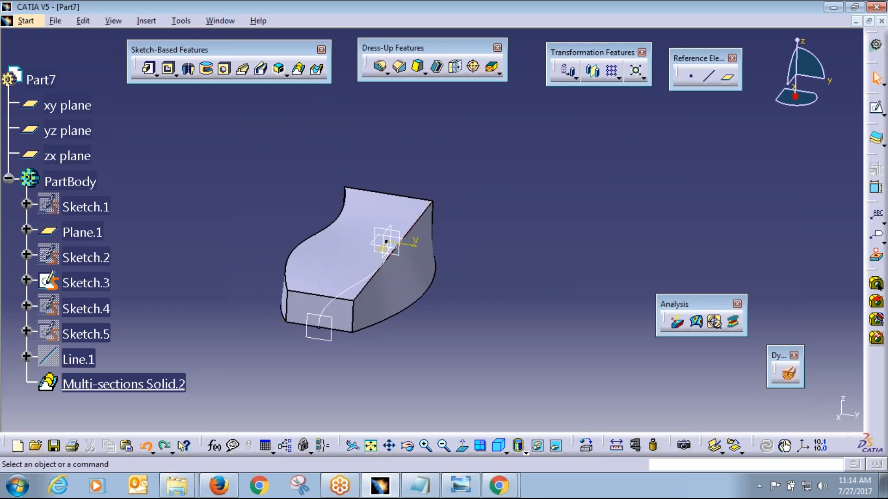
key("ctrl+z")
mouse_move(386, 241)
middle_mouse_down()
mouse_move(443, 199)
mouse_move(529, 288)
mouse_move(509, 278)
middle_mouse_up()
left_click(372, 256)
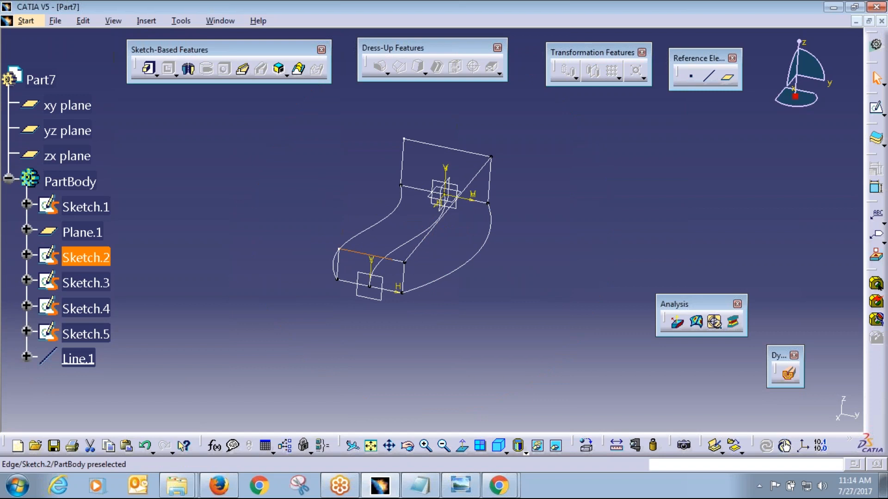
left_click(458, 154)
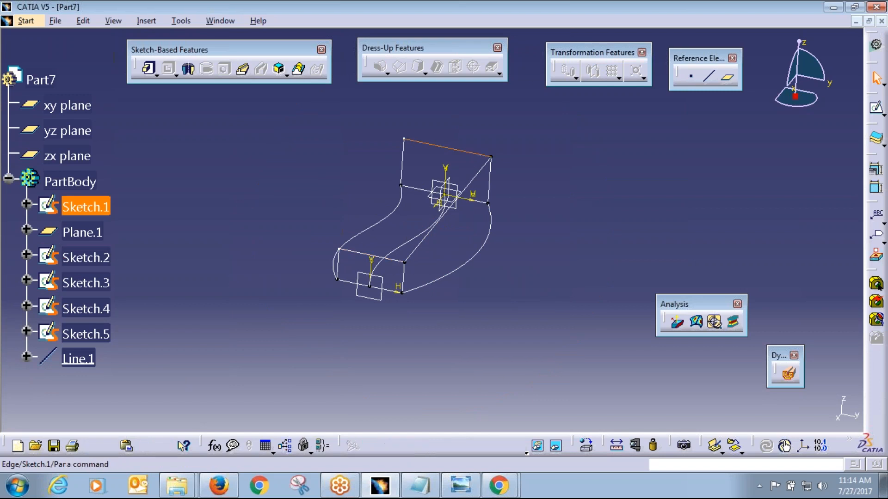
left_click(469, 273)
Step: Define a new multi-sections solid with the rectangles Sketch.2 and Sketch.1 as sections and preview it without guides
middle_click_drag(489, 341, 337, 91)
left_click(489, 341)
left_click(298, 69)
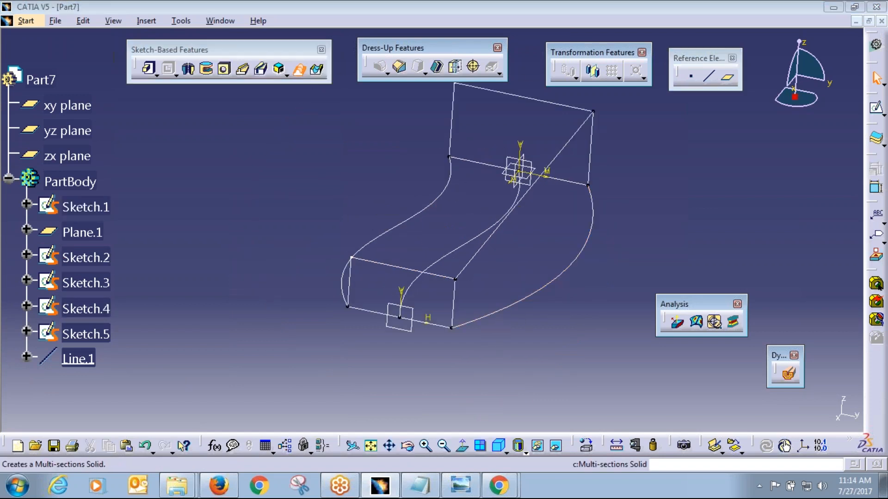
left_click(389, 266)
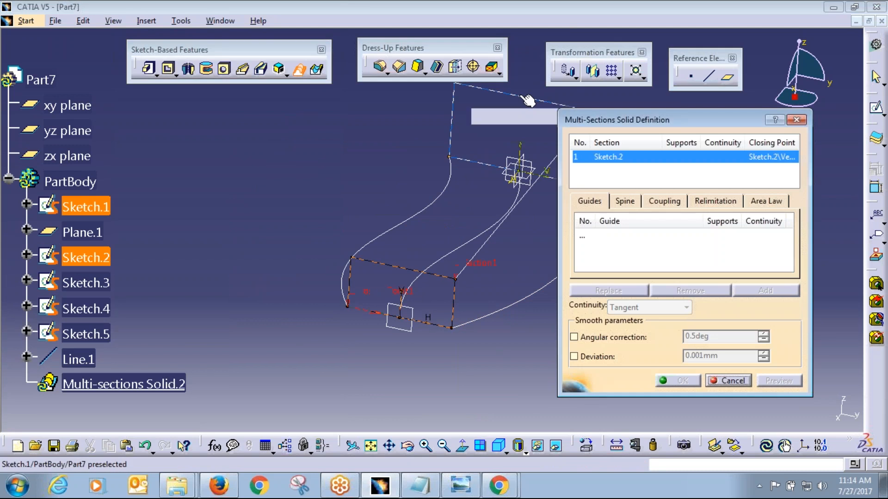
left_click(527, 101)
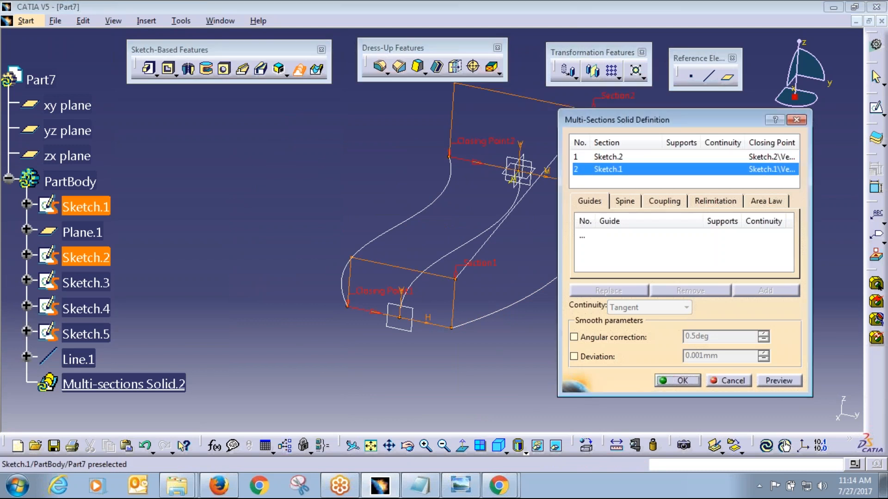
left_click(780, 382)
middle_click_drag(554, 292, 453, 298)
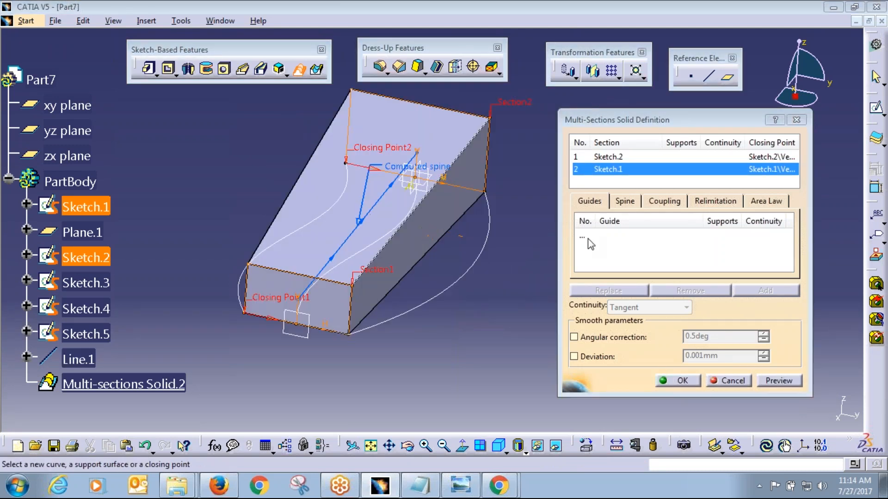
Step: Set the arched spline Sketch.4 as the first guide of the new multi-sections solid and preview it
left_click(453, 298)
left_click(512, 277)
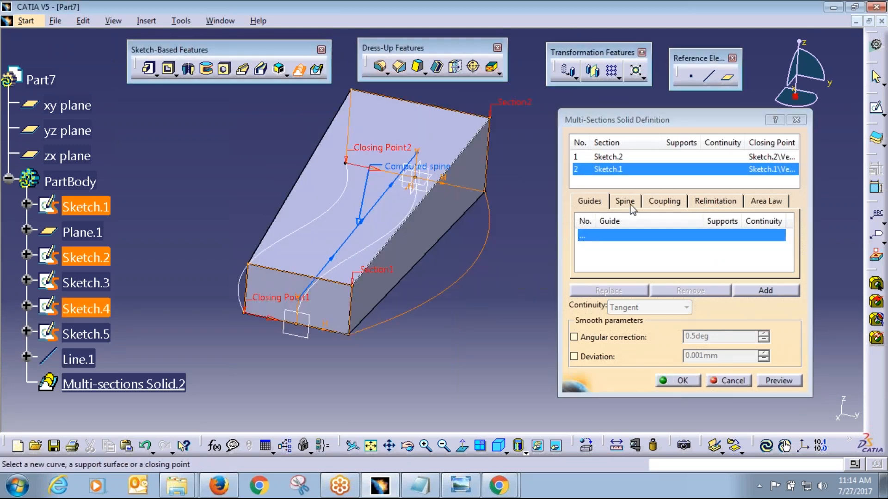
left_click(593, 245)
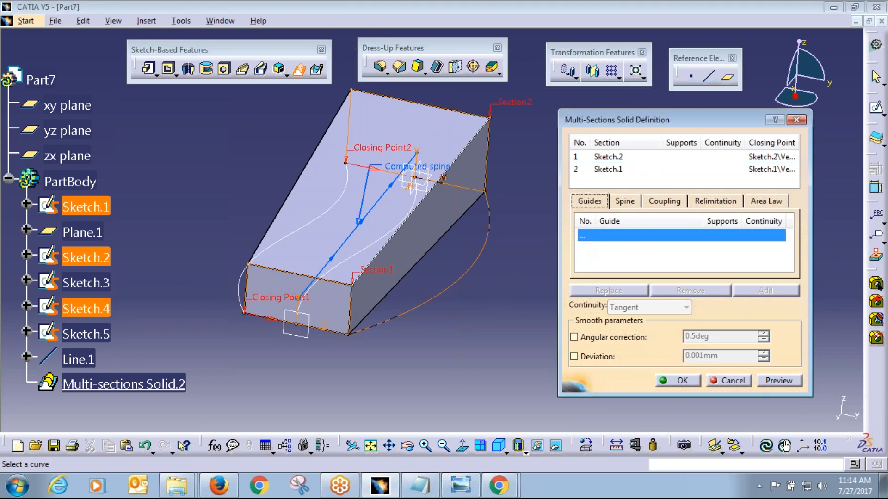
left_click(469, 286)
left_click(779, 380)
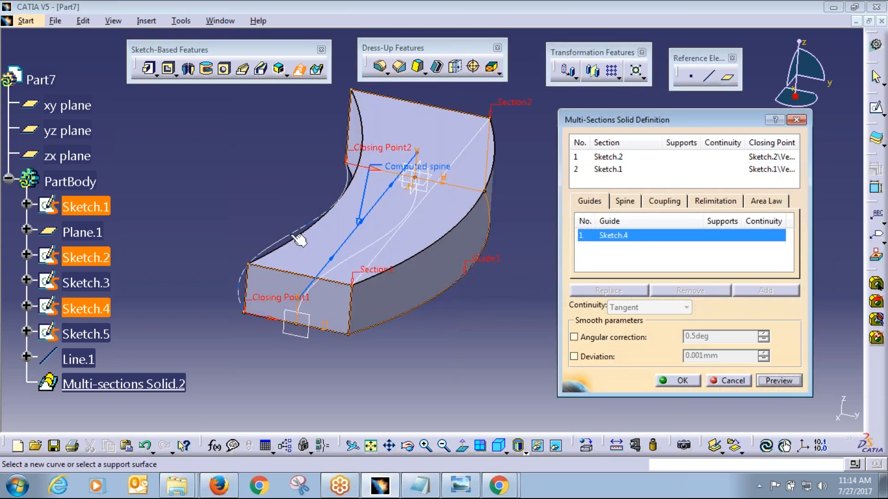
Step: Add Sketch.5 and the straight Line.1 as second and third guides, preview the shape and create the multi-sections solid
left_click(278, 240)
left_click(779, 381)
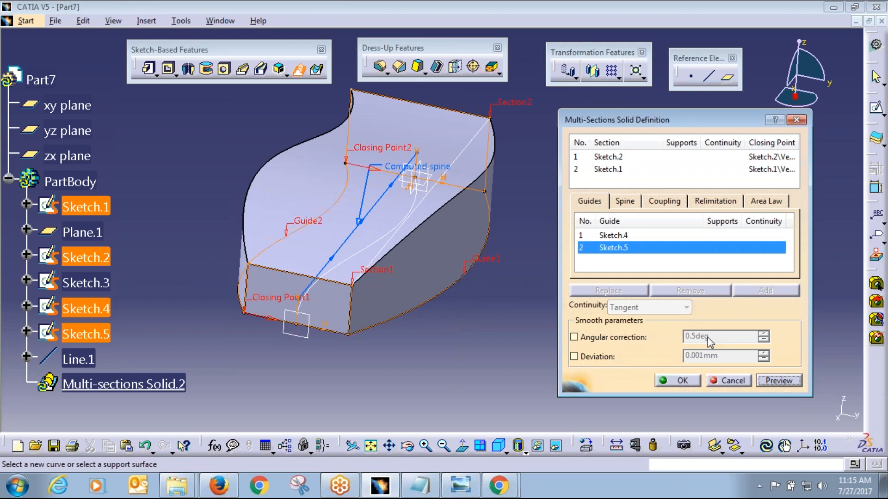
left_click(469, 158)
left_click(662, 375)
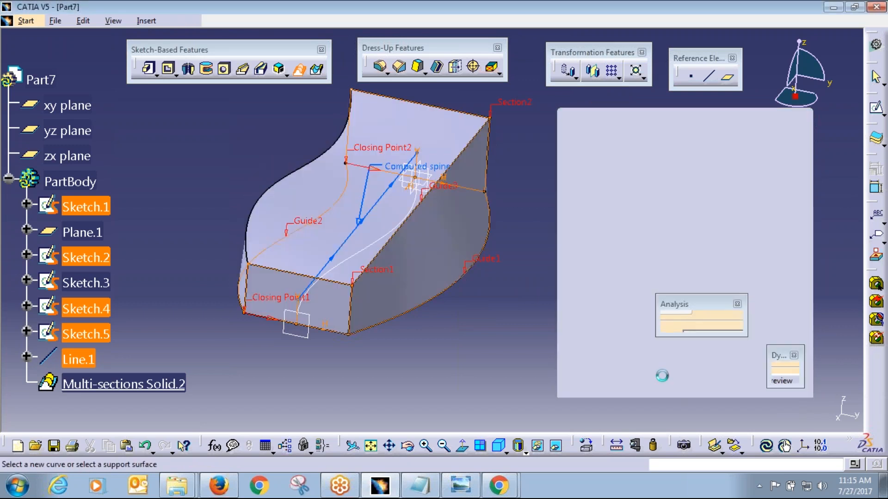
middle_click_drag(411, 174, 389, 239)
left_click(388, 239)
middle_click_drag(416, 337, 482, 293)
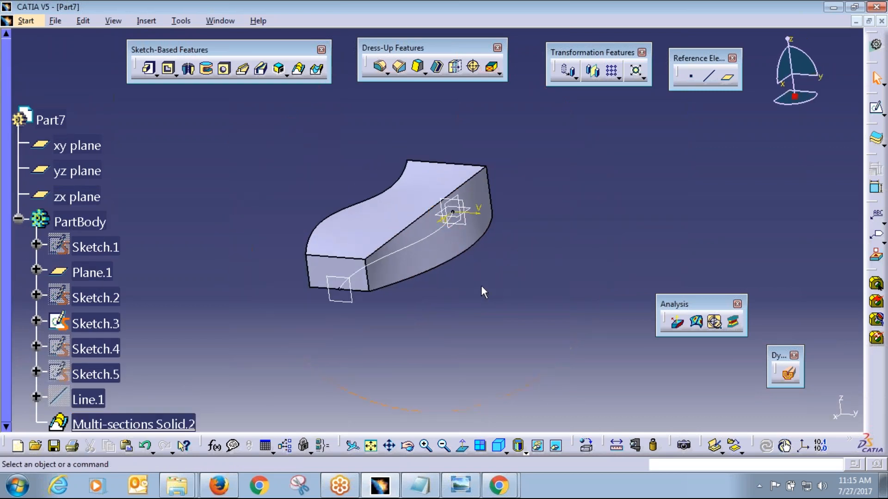
Step: Undo the solid, the guide line and the guide splines until only the two rectangular section sketches remain
key("ctrl+z")
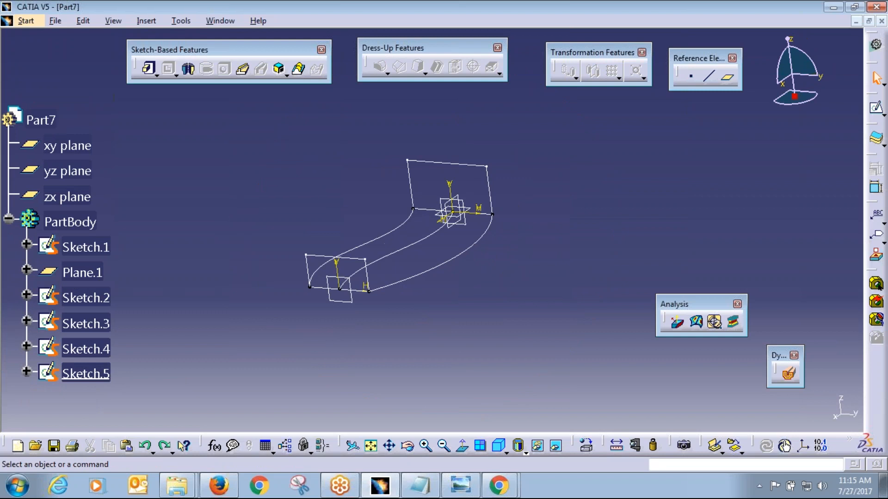
key("ctrl+z")
key("ctrl+z")
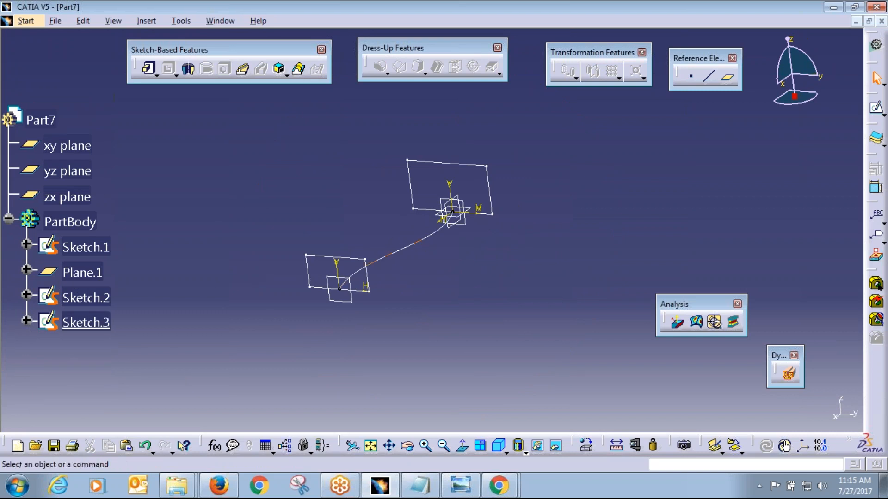
key("ctrl+z")
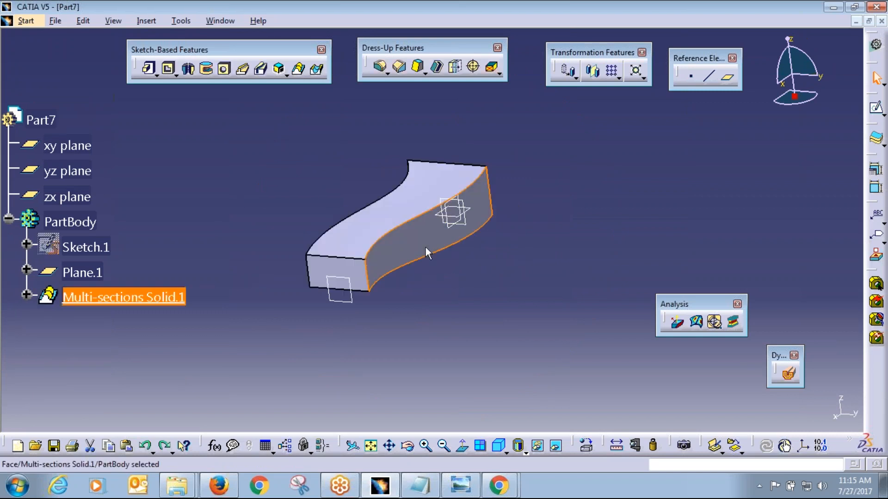
key("ctrl+z")
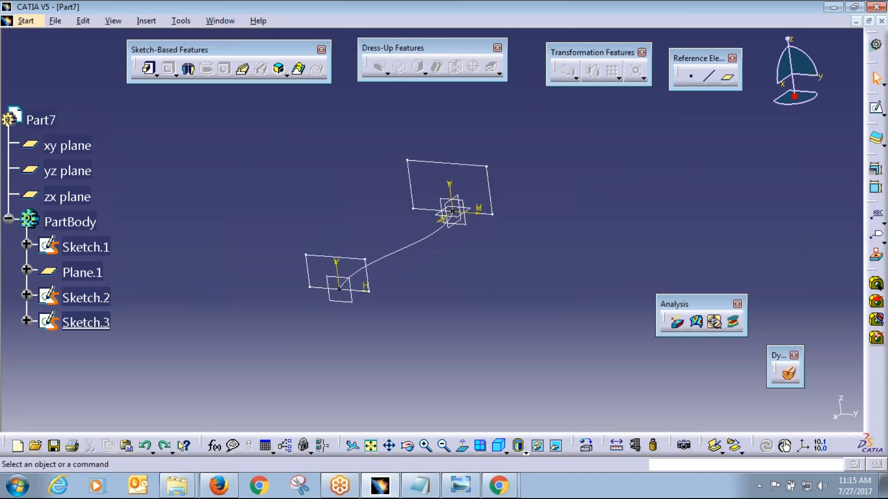
key("ctrl+z")
middle_click_drag(418, 260, 401, 243)
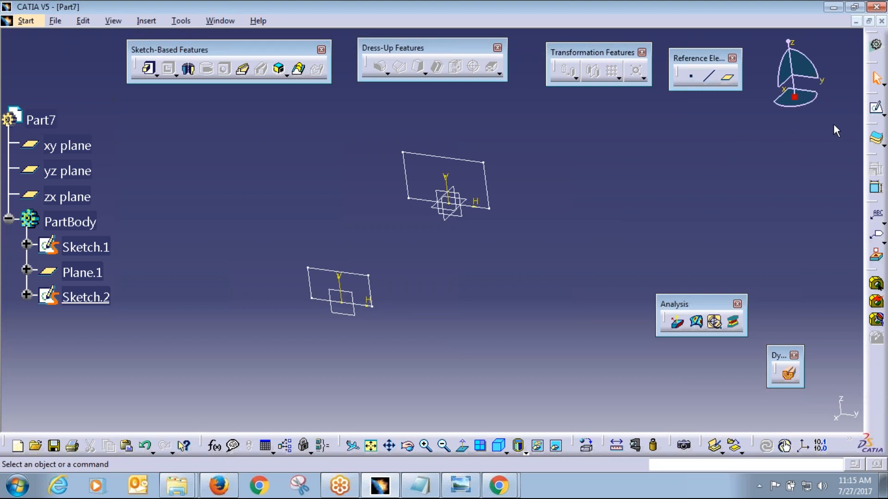
Step: Open Sketch.2 for editing and delete its rectangle
left_click(875, 108)
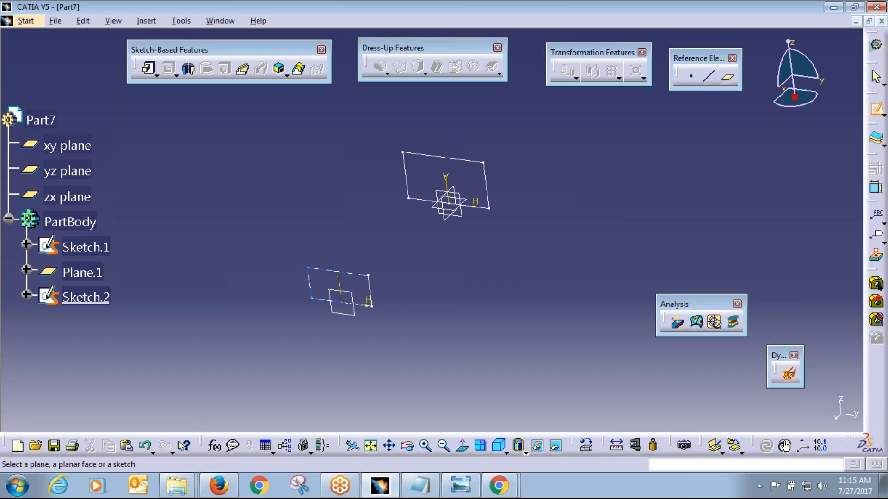
left_click(331, 274)
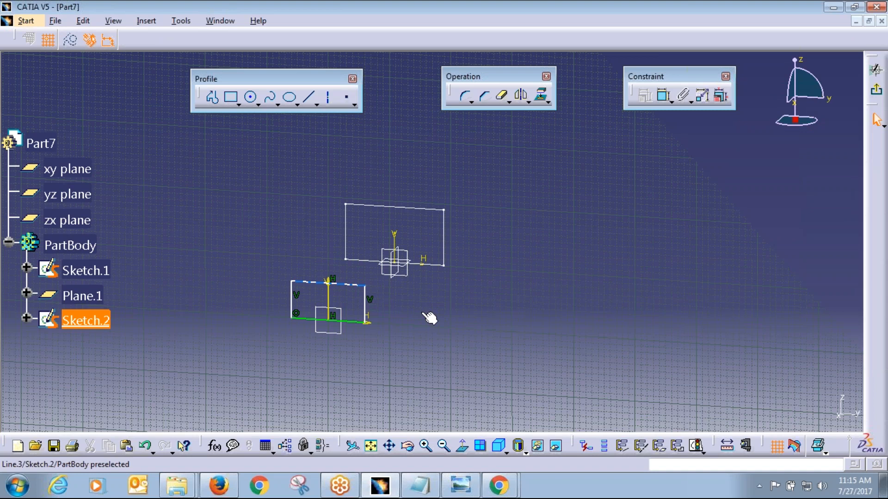
middle_click_drag(255, 306, 255, 307)
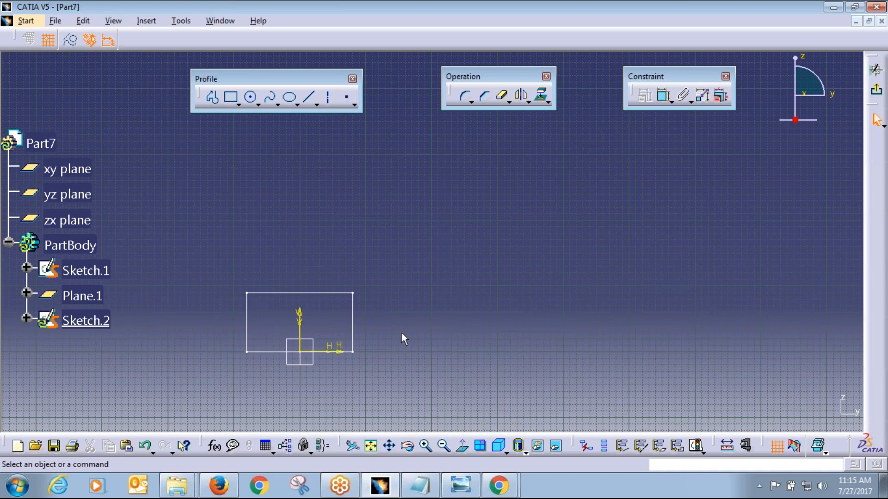
Step: Draw a closed triangle in Sketch.2 with its base on the horizontal axis and its apex on the vertical axis, and finish the sketch
left_click(212, 96)
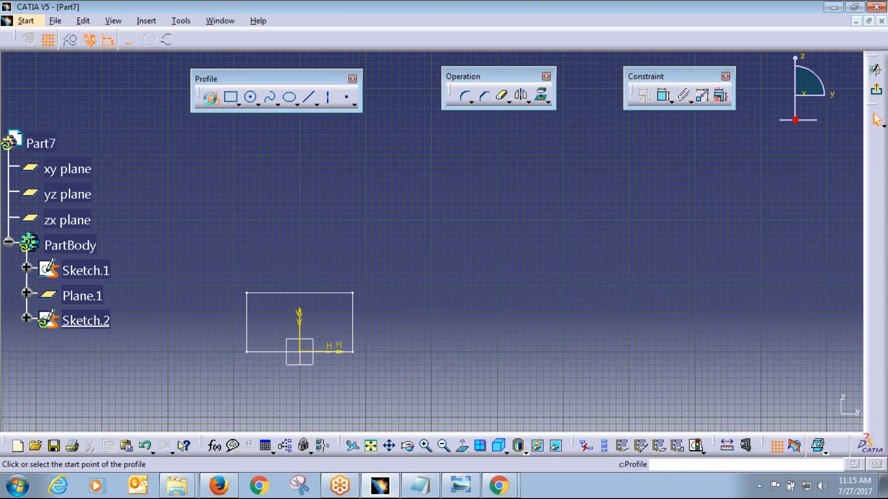
left_click(234, 351)
left_click(299, 274)
left_click(366, 351)
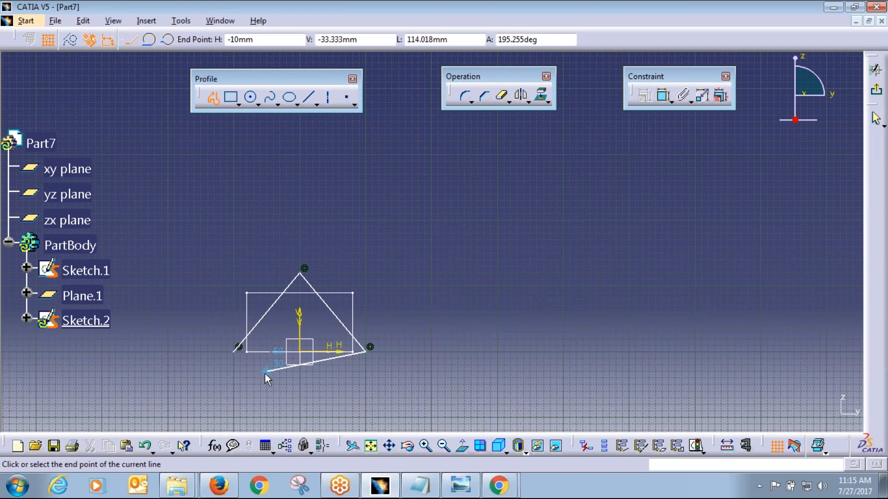
left_click(235, 350)
left_click(876, 69)
middle_click_drag(467, 208, 479, 181)
scroll(478, 181, "up", 1)
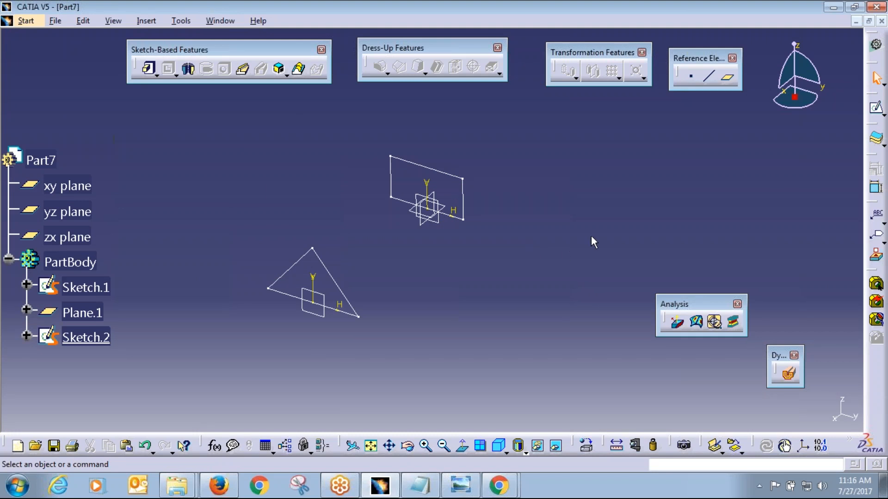
Step: Define a multi-sections solid with the triangle Sketch.2 and the rectangle Sketch.1 as sections and try to preview it
left_click(303, 74)
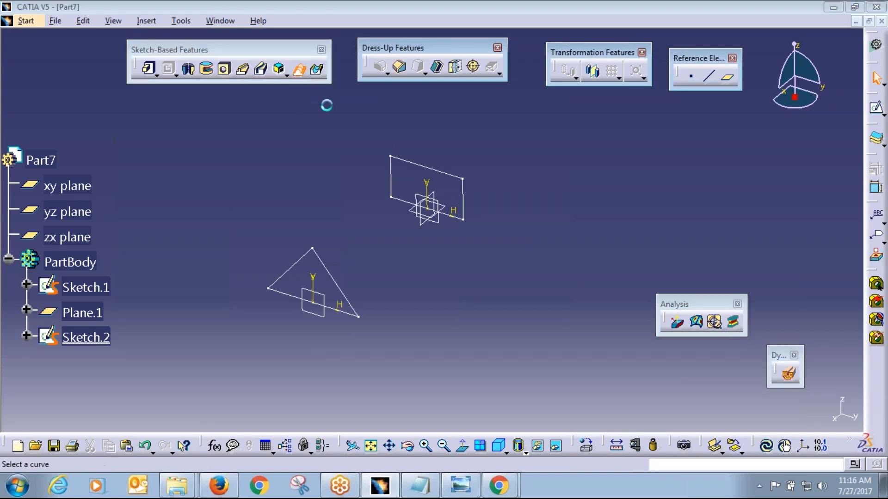
left_click(86, 338)
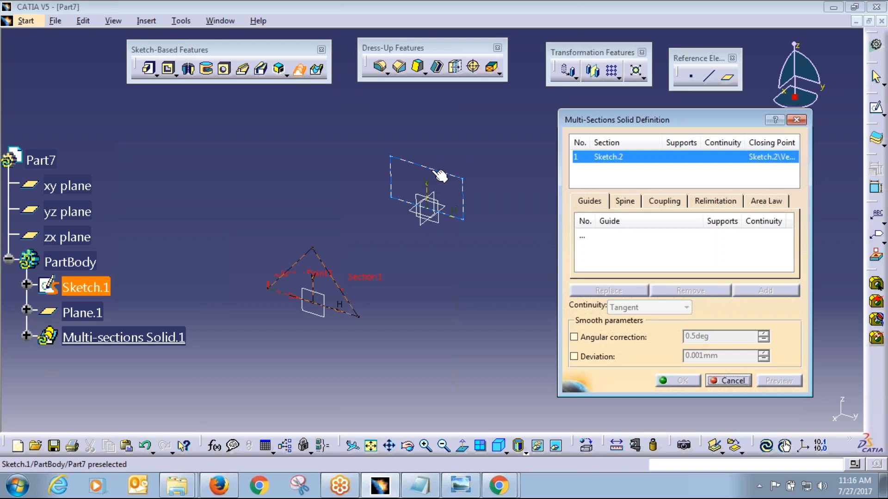
left_click(441, 176)
left_click(779, 380)
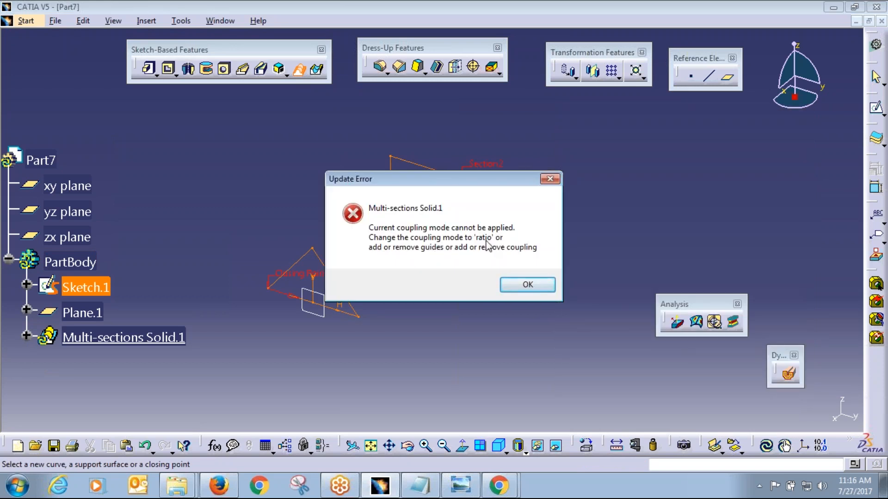
left_click_drag(454, 184, 617, 162)
left_click(688, 259)
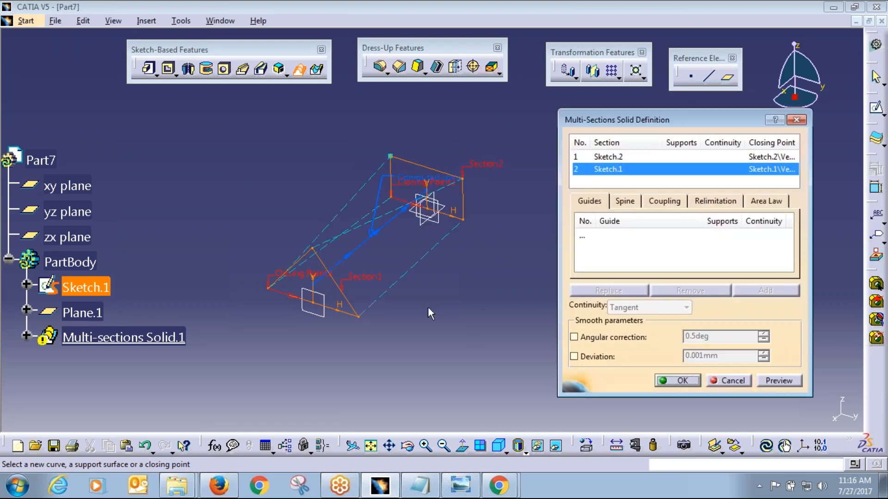
Step: Set the sections coupling to Ratio, create the solid and inspect its faces between triangle and rectangle
left_click(669, 203)
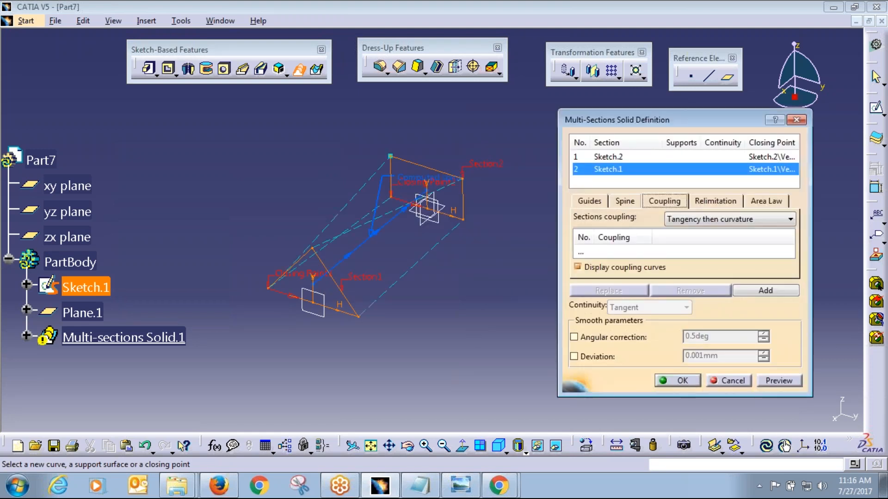
left_click(696, 223)
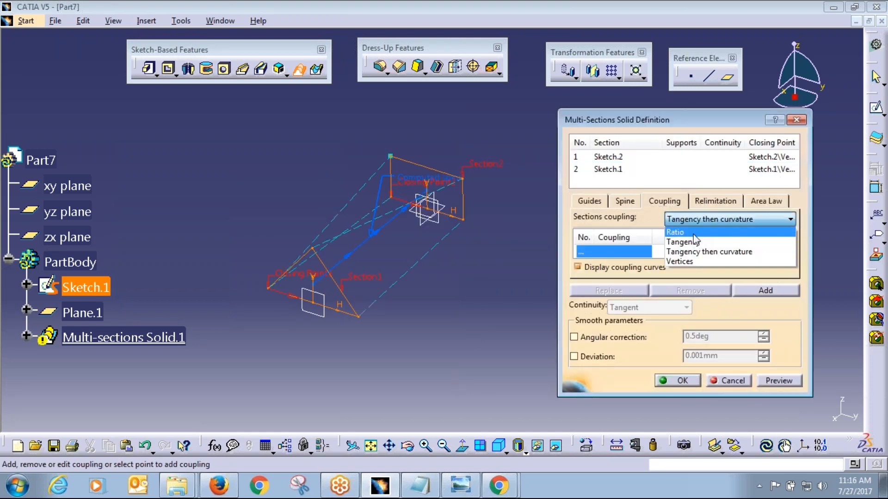
left_click(682, 233)
left_click(782, 380)
left_click(677, 381)
middle_click_drag(434, 259, 414, 301)
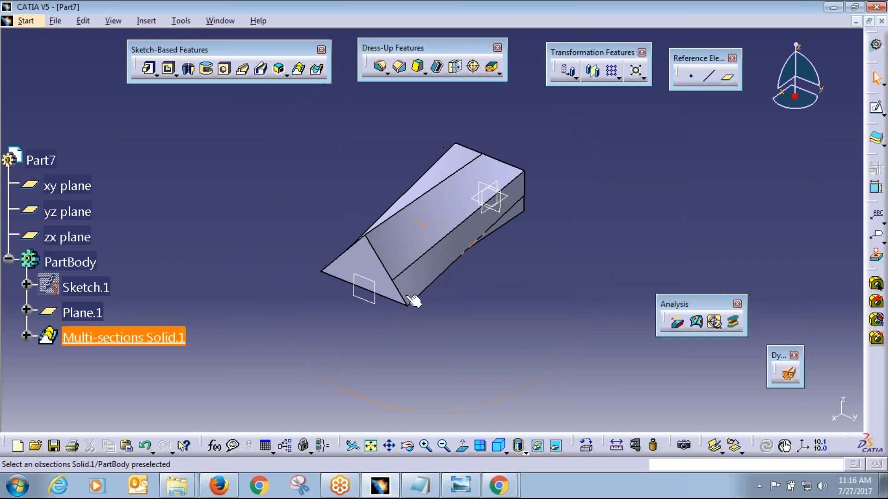
mouse_move(479, 333)
middle_mouse_down()
mouse_move(497, 288)
mouse_move(500, 174)
mouse_move(455, 324)
mouse_move(523, 162)
mouse_move(531, 192)
mouse_move(462, 257)
mouse_move(451, 322)
mouse_move(468, 390)
mouse_move(508, 361)
middle_mouse_up()
Step: Undo the ratio-coupled solid and define a new multi-sections solid with Sketch.2 and Sketch.1 as sections
key("ctrl+z")
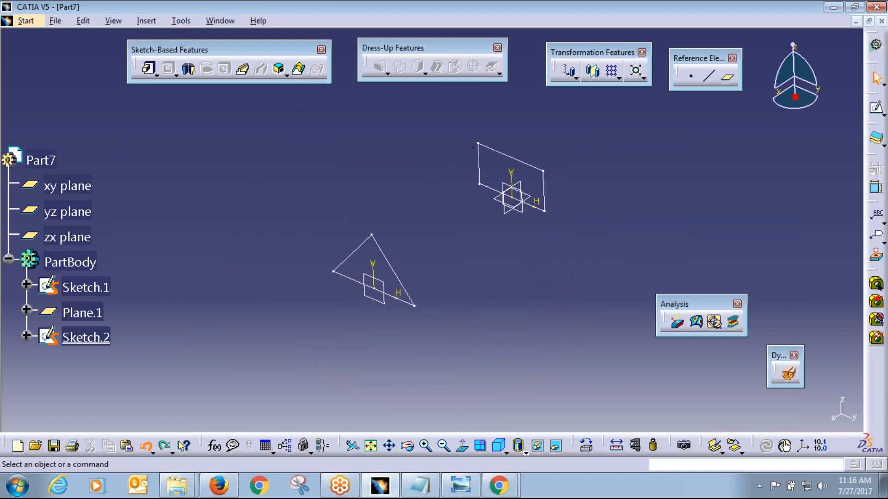
left_click(299, 68)
left_click(383, 251)
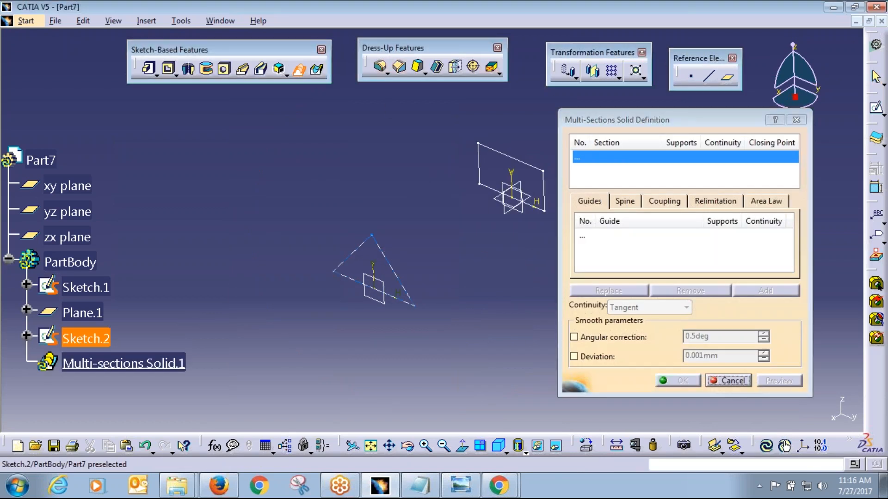
left_click(522, 162)
middle_click_drag(471, 319, 435, 277)
Step: Add two couplings: the triangle's lower-right vertex to the rectangle's lower-right corner, and its apex to the rectangle's upper-right corner
left_click(649, 203)
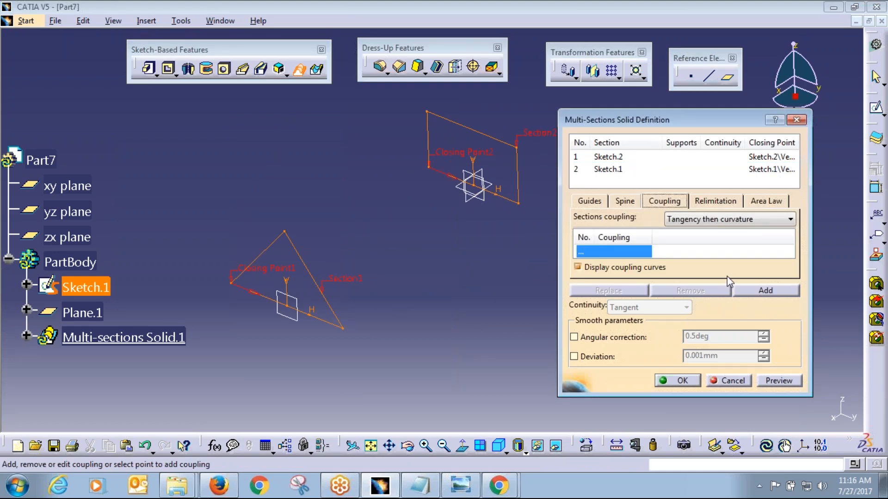
left_click(754, 292)
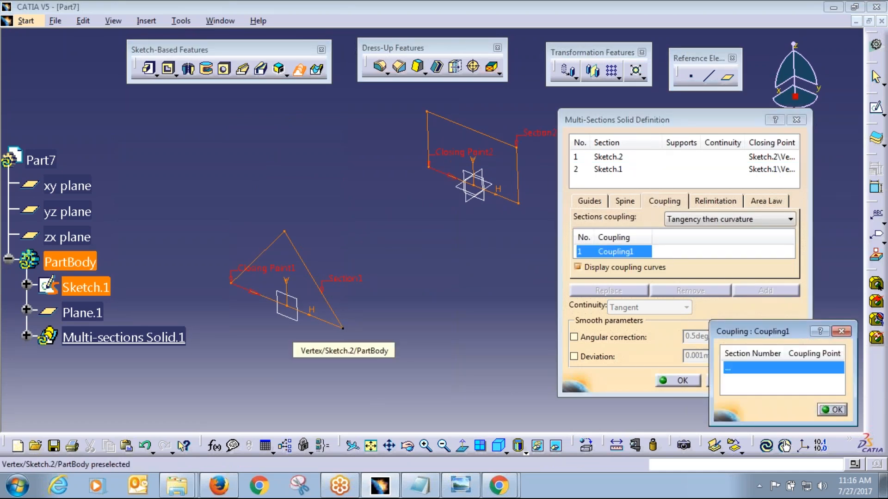
left_click(344, 329)
left_click(517, 203)
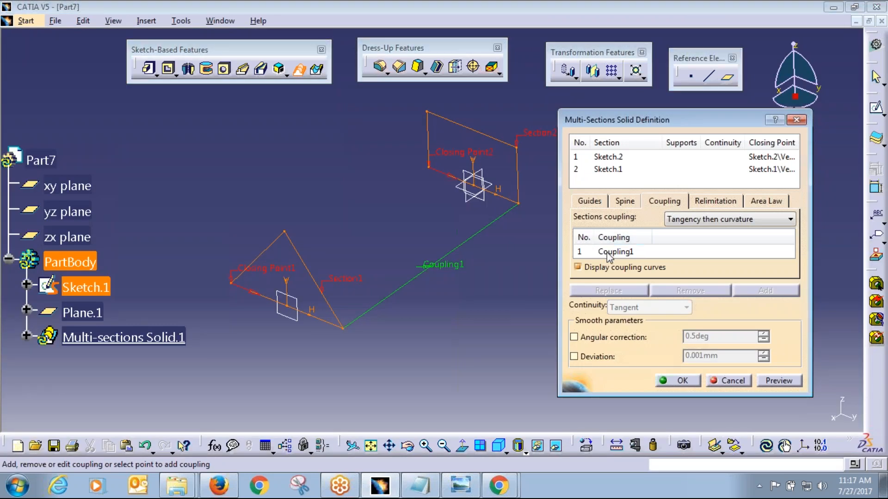
left_click(609, 253)
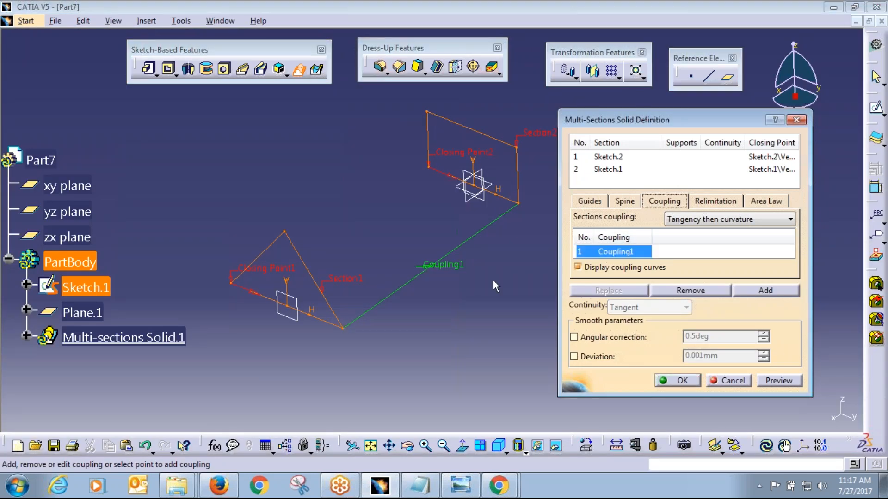
left_click(285, 231)
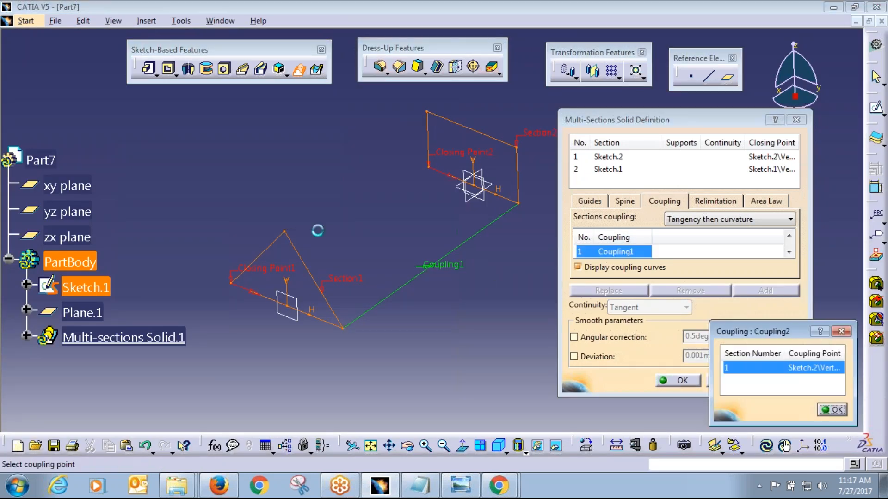
left_click(517, 147)
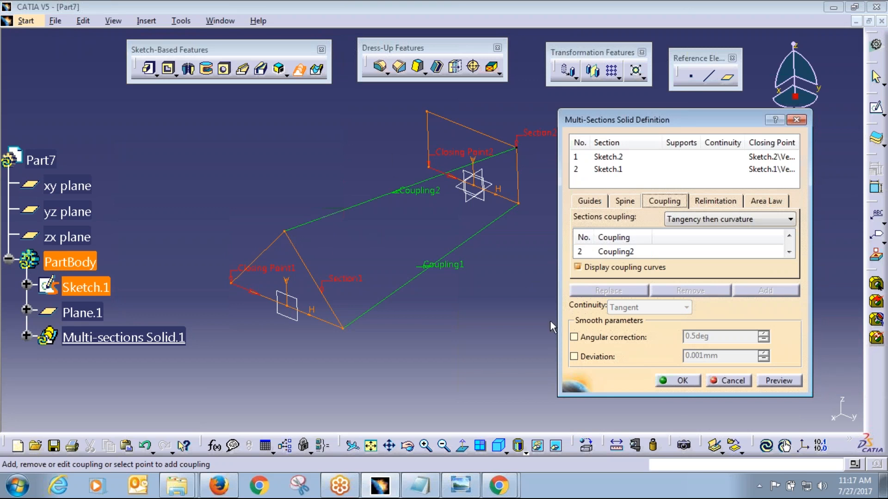
Step: Add two more couplings: the triangle's apex to the rectangle's upper-left corner, and its lower-left vertex to the rectangle's lower-left corner
left_click(287, 231)
left_click(426, 113)
middle_click_drag(367, 241, 331, 246)
left_click(205, 276)
middle_click_drag(339, 214, 388, 240)
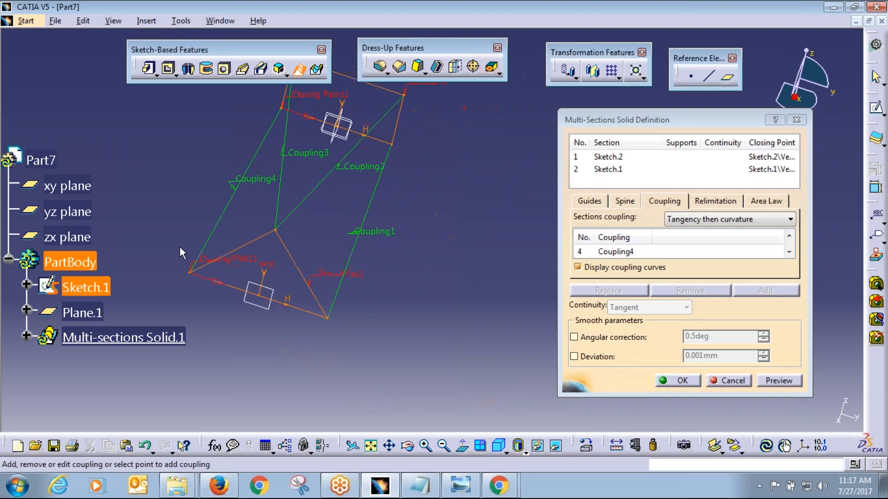
mouse_move(250, 236)
middle_mouse_down()
mouse_move(282, 296)
mouse_move(283, 335)
middle_mouse_up()
Step: Preview and create the multi-sections solid with its four couplings, and inspect it in isometric view
left_click(780, 380)
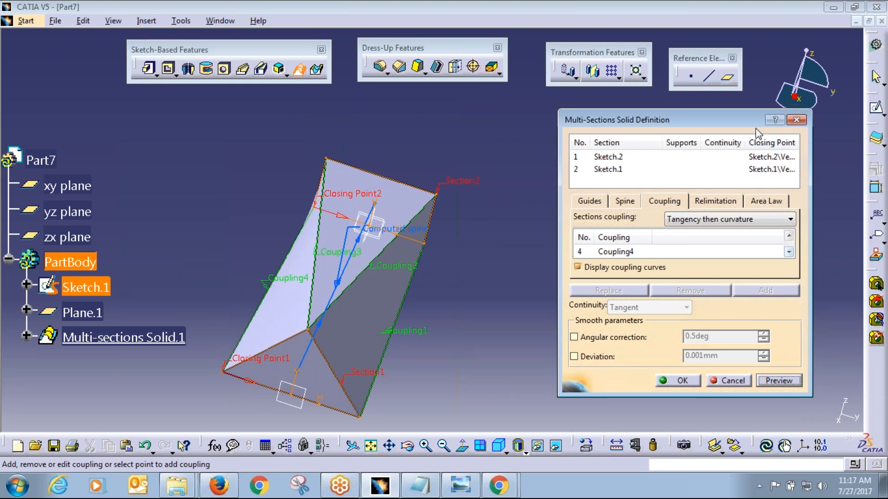
left_click_drag(703, 110, 703, 65)
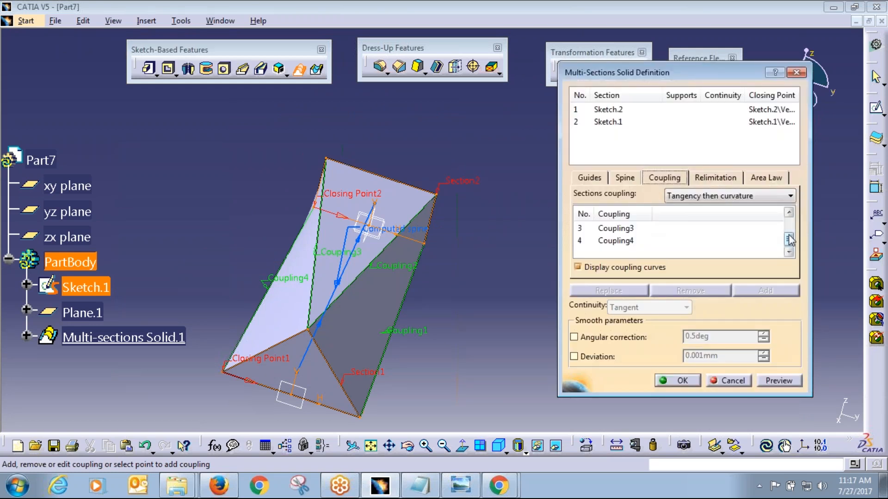
left_click(789, 253)
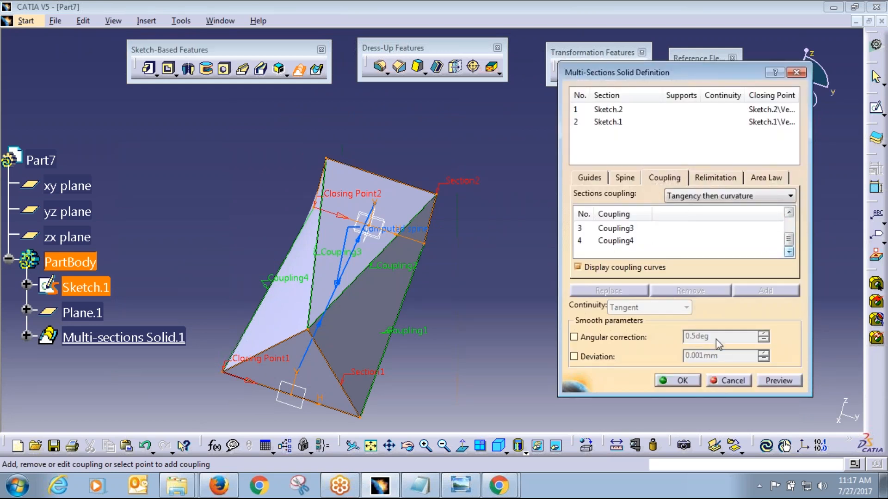
left_click(694, 385)
middle_click_drag(508, 324, 563, 283)
left_click(481, 294)
mouse_move(498, 485)
left_click(499, 445)
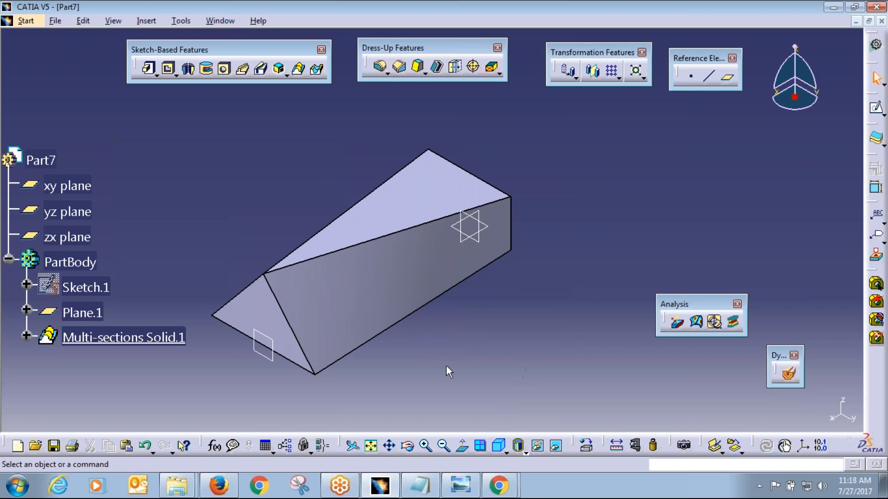
middle_click_drag(434, 323, 442, 345)
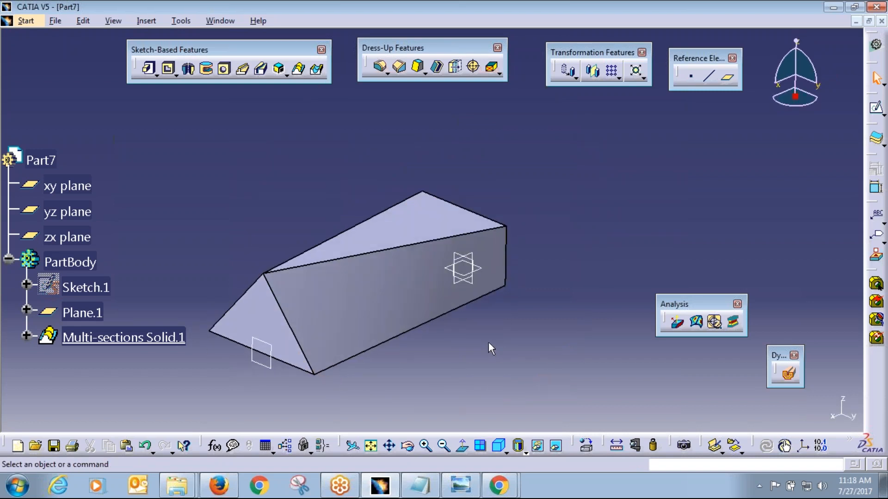
Step: Delete the coupled multi-sections solid, its offset plane and the remaining rectangle sketch, leaving the body empty
left_click(498, 445)
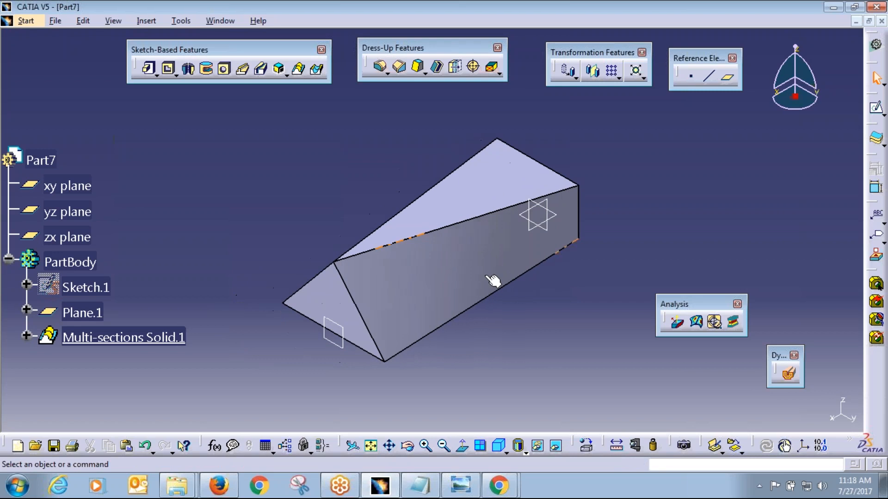
key("Delete")
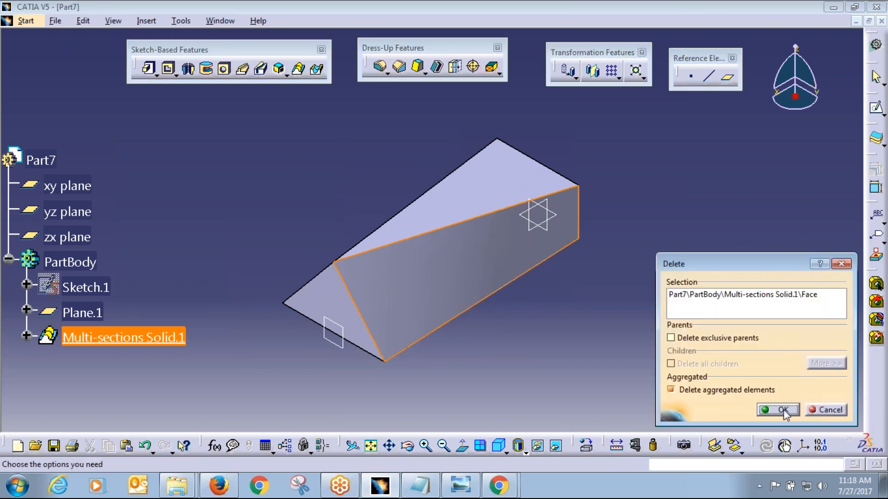
left_click(781, 409)
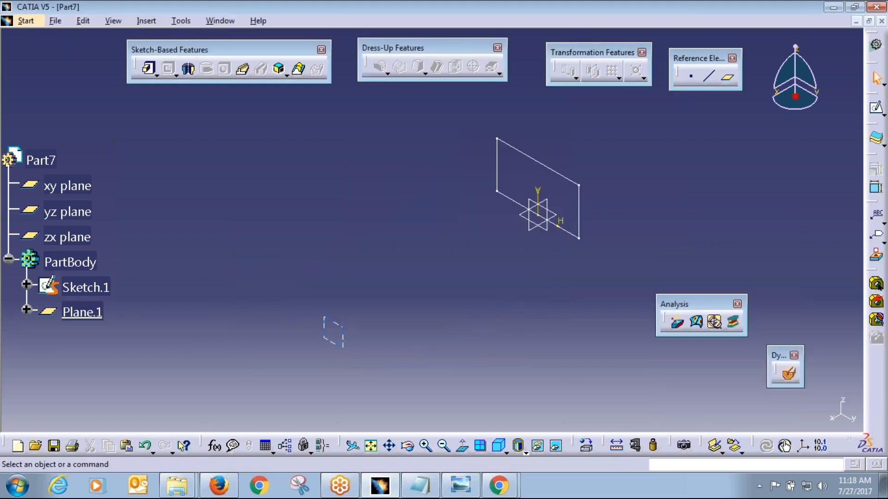
key("Delete")
left_click(532, 201)
key("Delete")
middle_click_drag(564, 272, 453, 293)
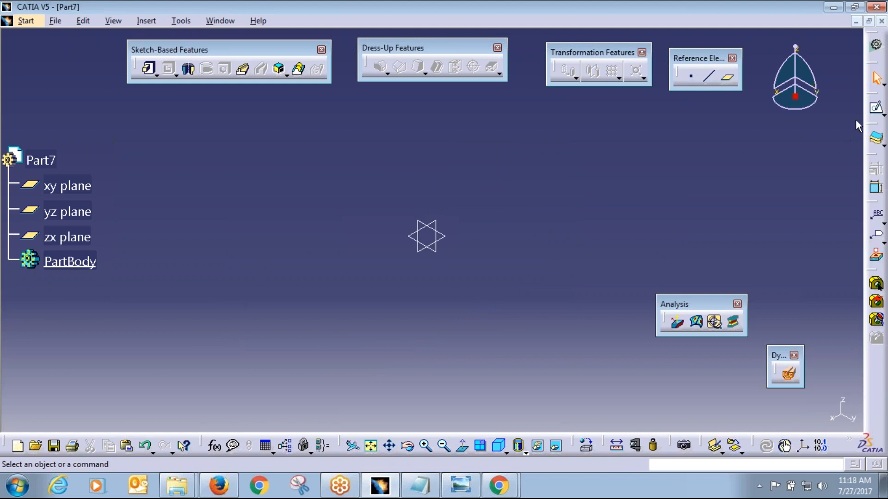
Step: Sketch a rectangle above the origin on the yz plane
left_click(875, 110)
left_click(445, 253)
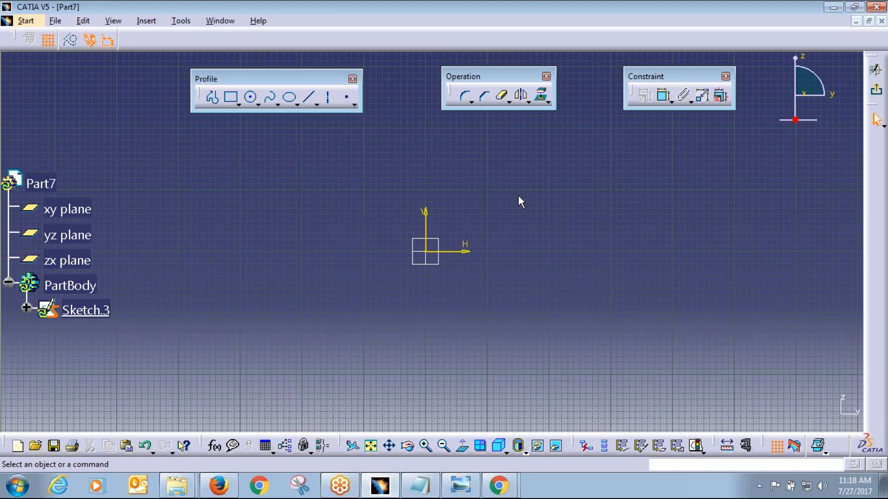
left_click(231, 96)
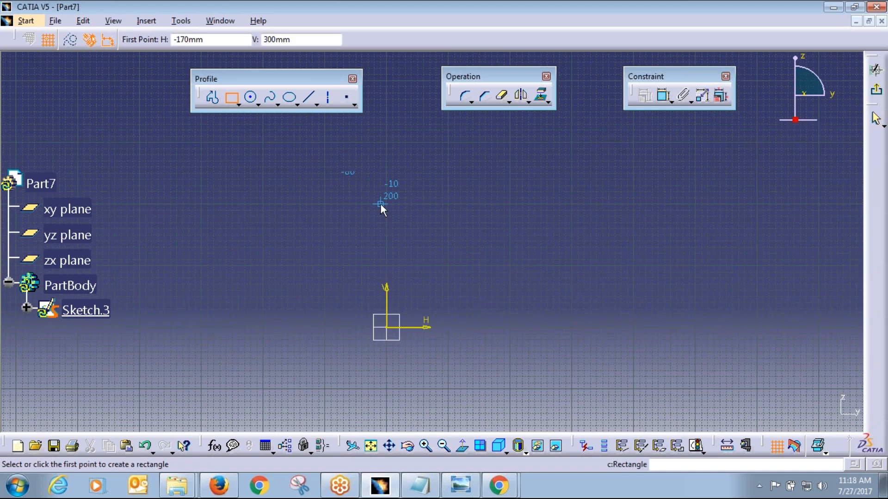
left_click(334, 181)
left_click(460, 137)
left_click(875, 69)
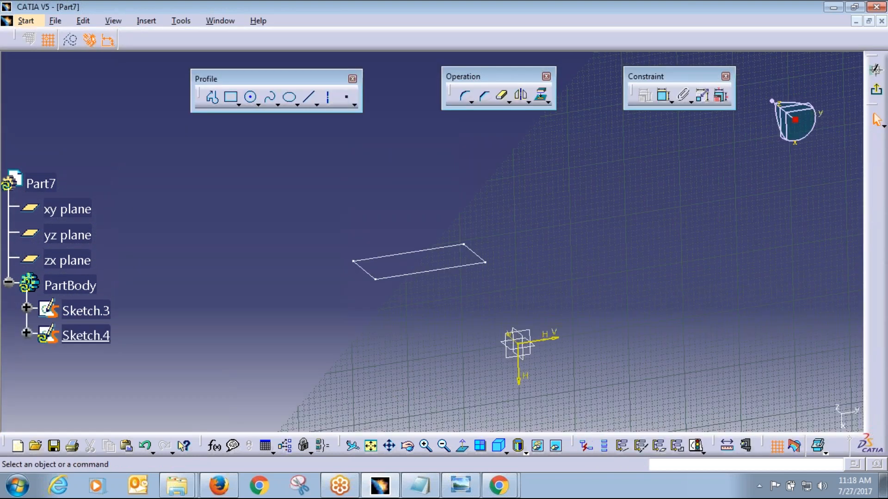
Step: Sketch a second rectangle about 80 mm wide and 120 mm high on the xy plane, far out on the negative H side
left_click(230, 97)
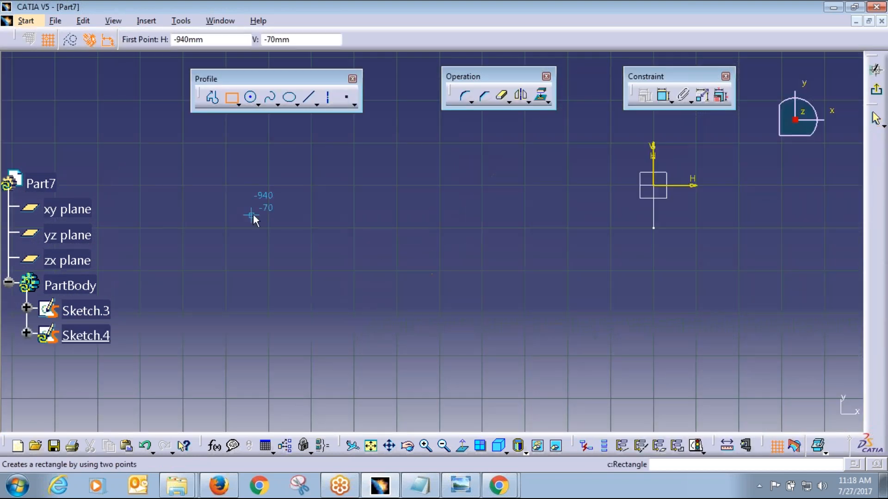
left_click(311, 212)
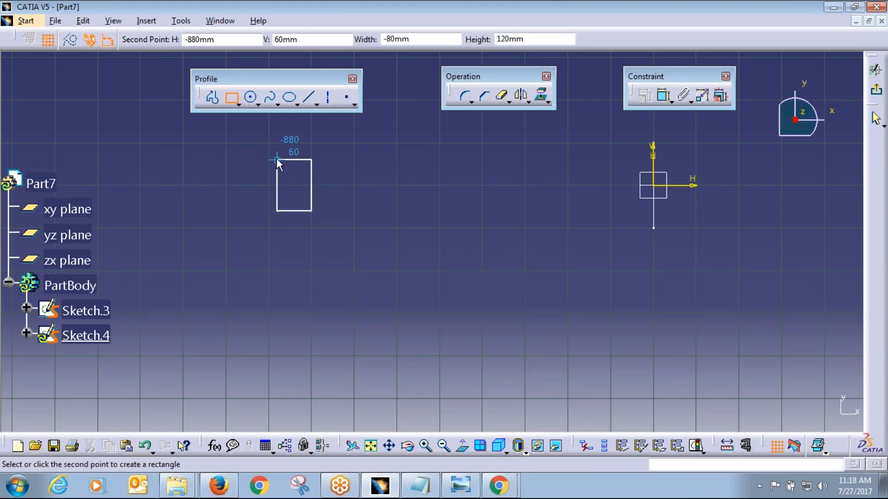
left_click(276, 159)
left_click(875, 118)
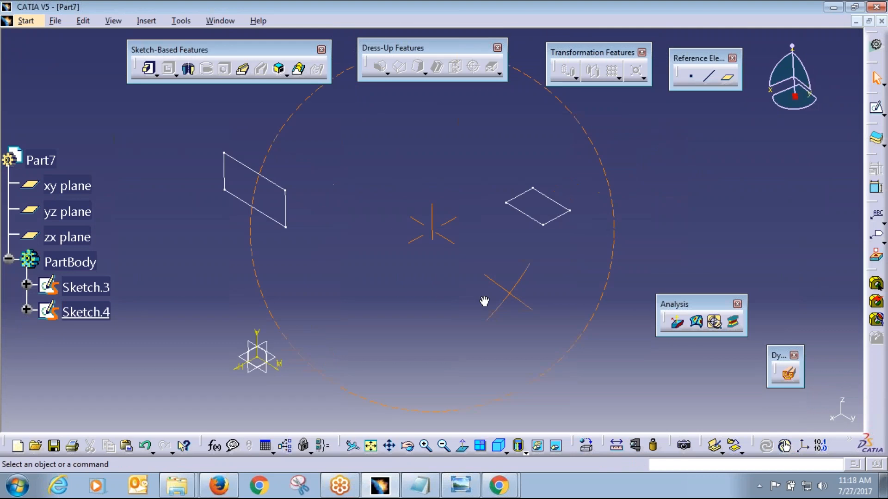
Step: Try a multi-sections solid between the yz-plane and xy-plane rectangles, using the computed spine
mouse_move(484, 301)
middle_mouse_down()
mouse_move(414, 260)
mouse_move(352, 291)
mouse_move(374, 311)
mouse_move(436, 232)
mouse_move(422, 242)
middle_mouse_up()
left_click(300, 70)
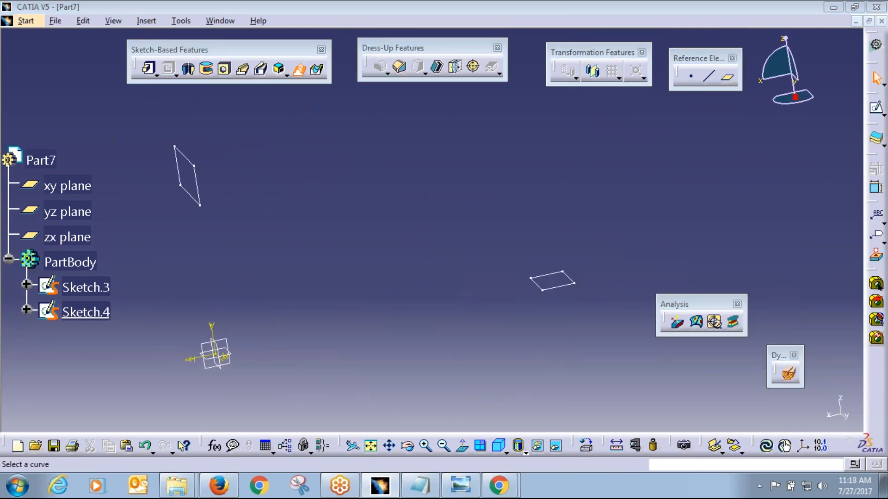
left_click(177, 164)
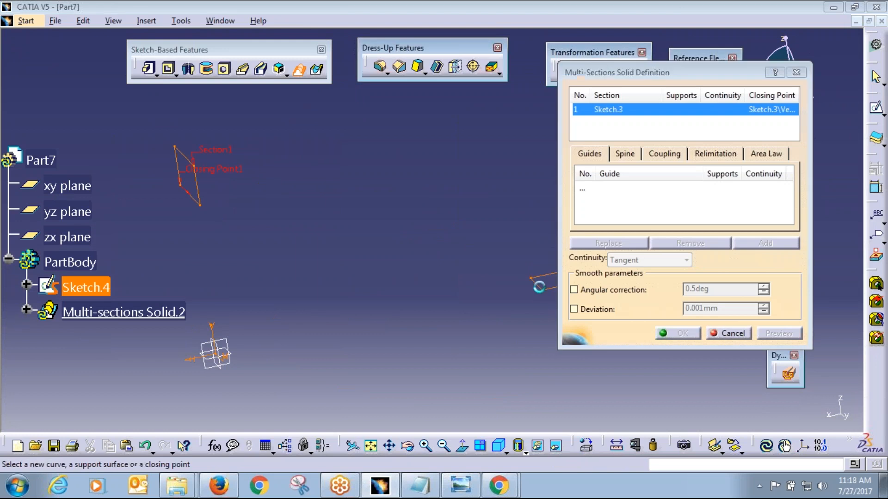
left_click(539, 287)
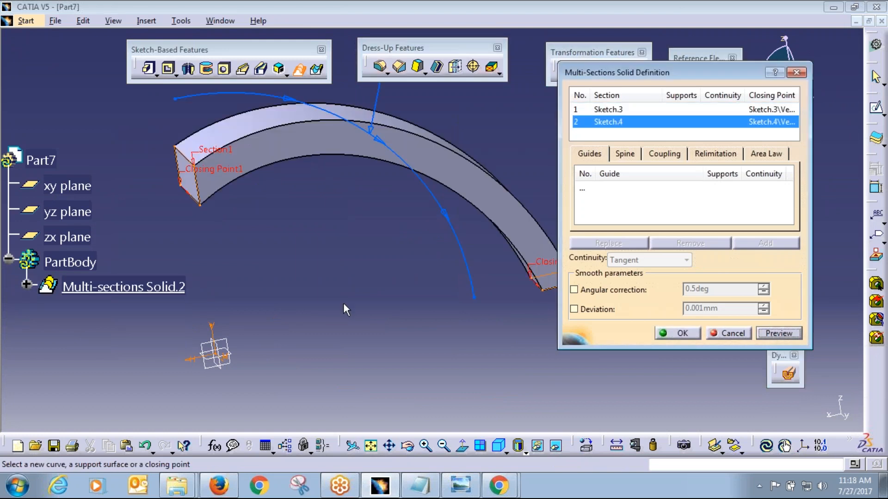
Step: Replace the second section's closing point with another corner, preview the solid, return the point to its first corner, and cancel the definition
middle_click_drag(348, 301, 465, 296)
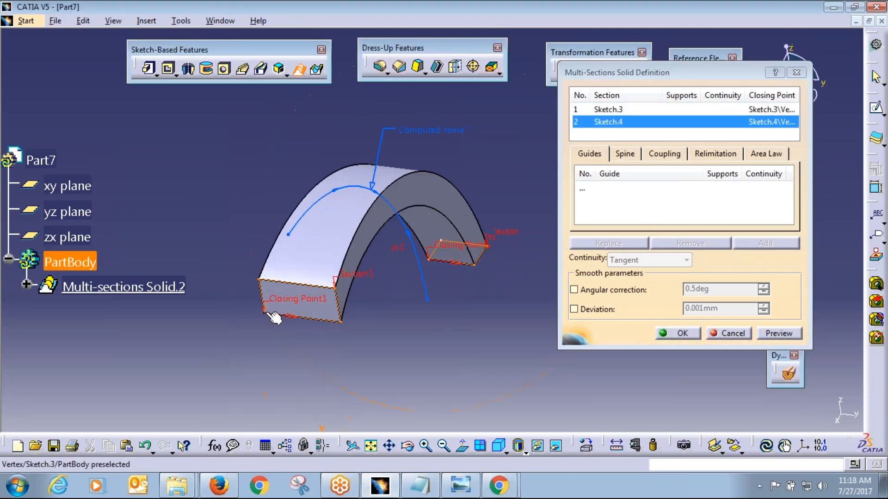
right_click(446, 247)
left_click(477, 324)
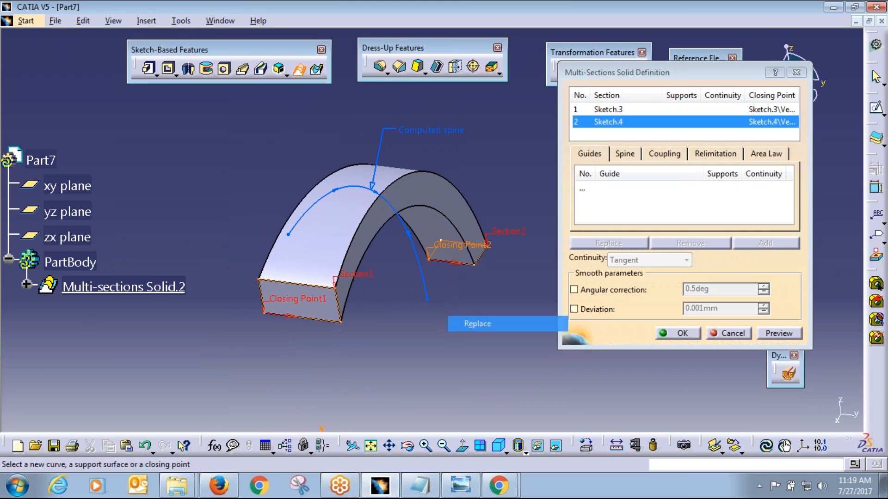
left_click(486, 245)
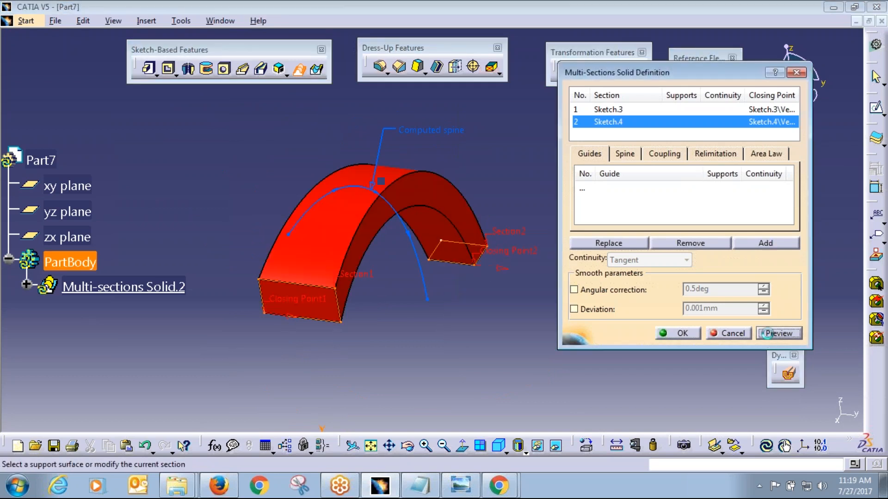
right_click(523, 259)
left_click(539, 332)
left_click(432, 261)
middle_click_drag(518, 288, 545, 351)
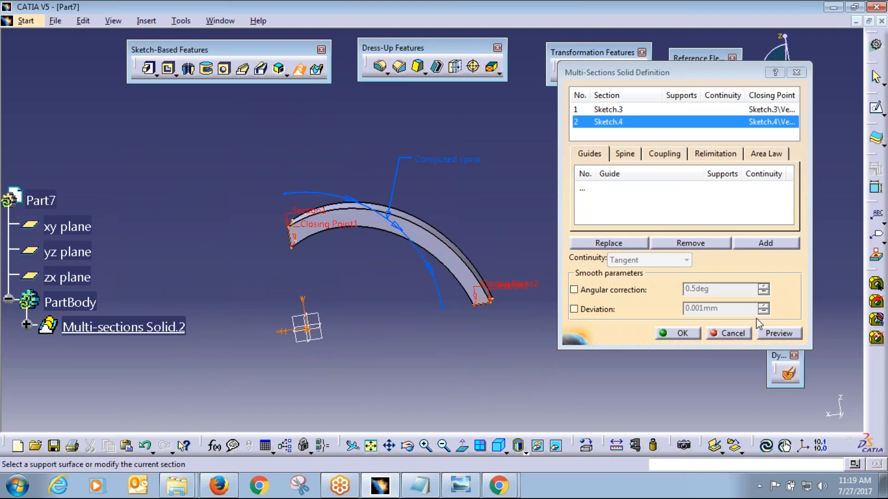
left_click(731, 336)
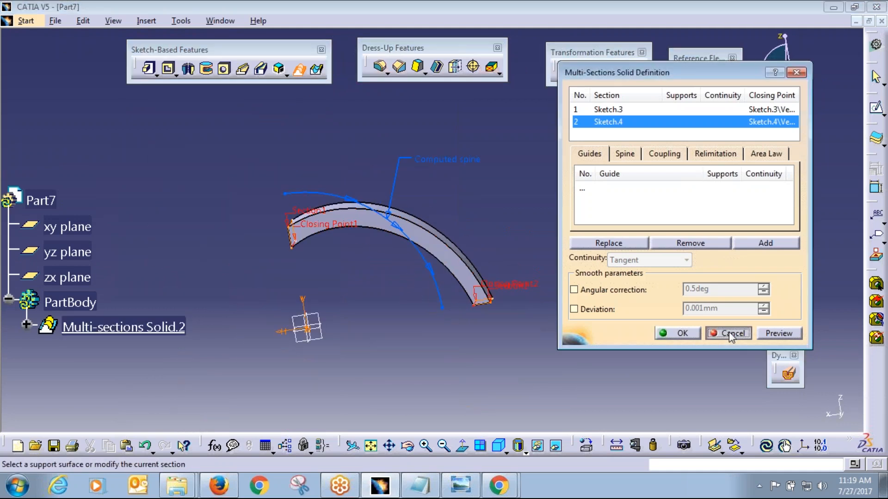
Step: Sketch a spine profile on the zx plane: a horizontal line from the first rectangle's middle, a tangent arc, and a vertical line down to the second rectangle's level
left_click(333, 338)
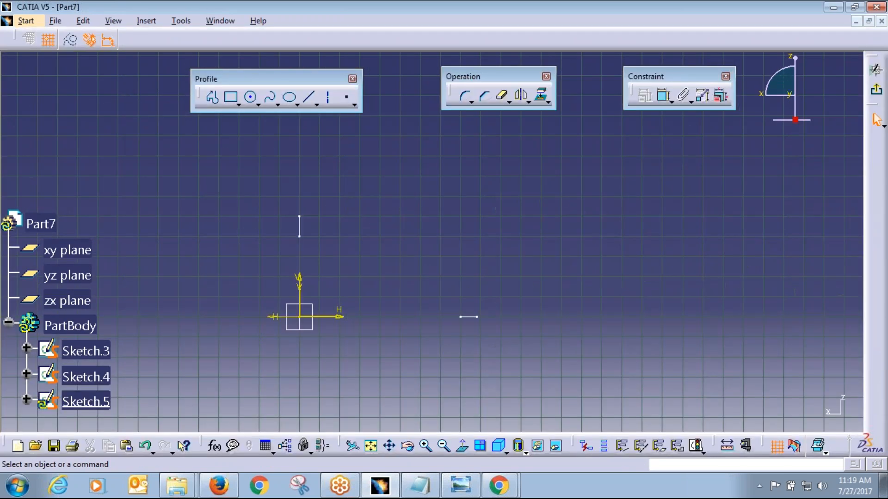
left_click(213, 98)
left_click(299, 226)
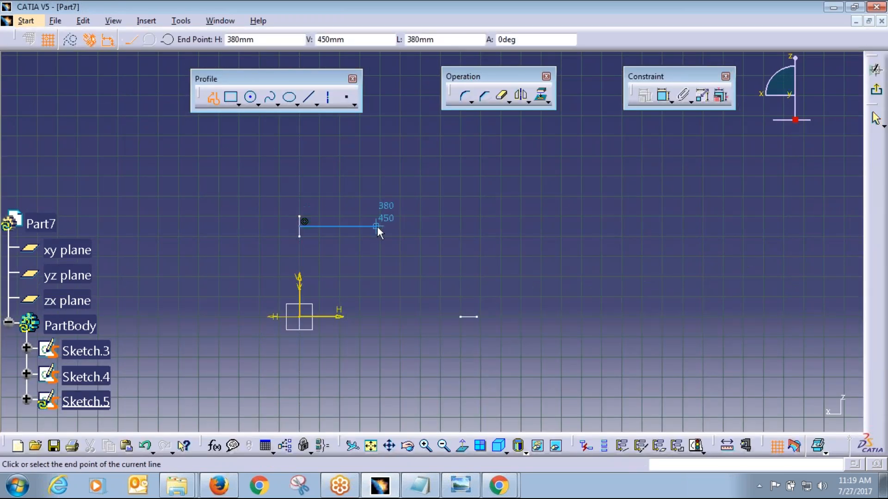
left_click_drag(396, 227, 429, 245)
left_click(432, 265)
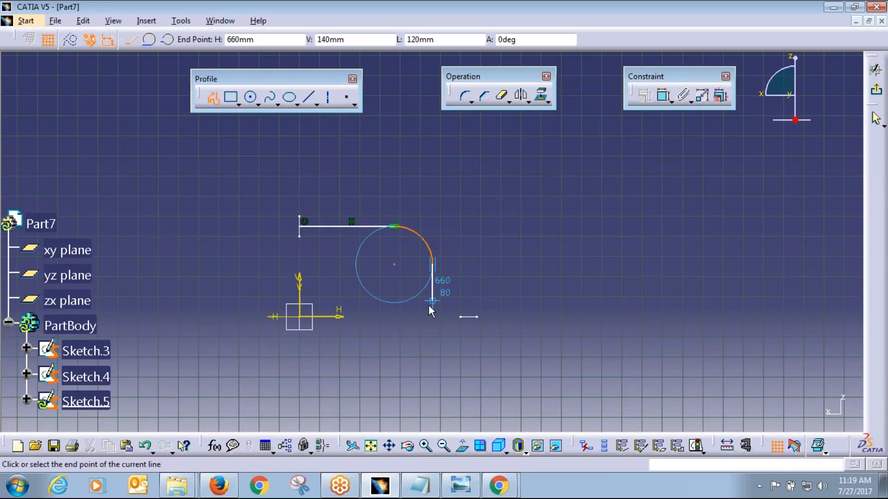
left_click(428, 319)
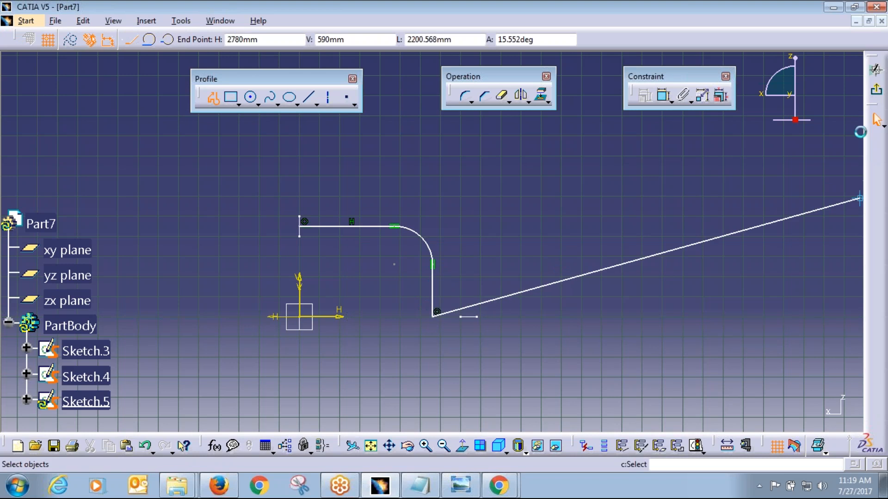
key("Escape")
Step: Constrain the spine's vertical line symmetrically between the second rectangle's two end points, and finish the sketch
mouse_move(523, 378)
middle_mouse_down()
mouse_move(499, 378)
mouse_move(492, 318)
mouse_move(506, 266)
middle_mouse_up()
left_click(462, 446)
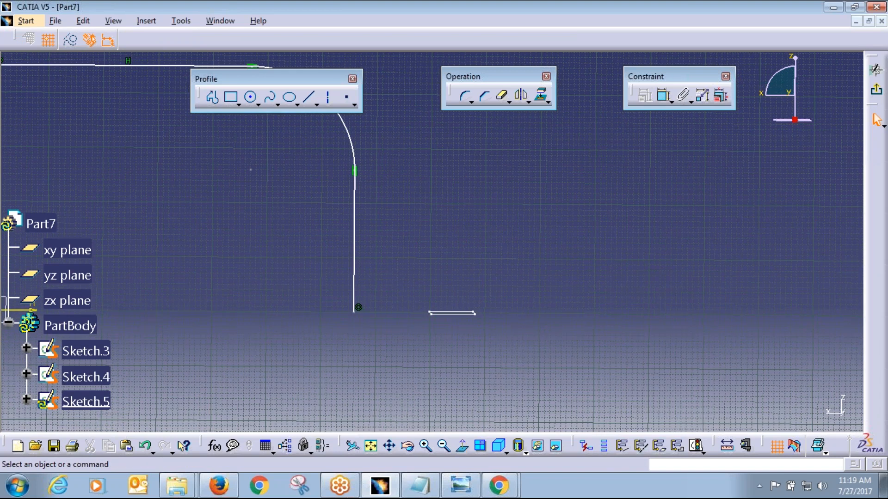
left_click(430, 313)
left_click(474, 314, "ctrl")
left_click(354, 277, "ctrl")
left_click(644, 95)
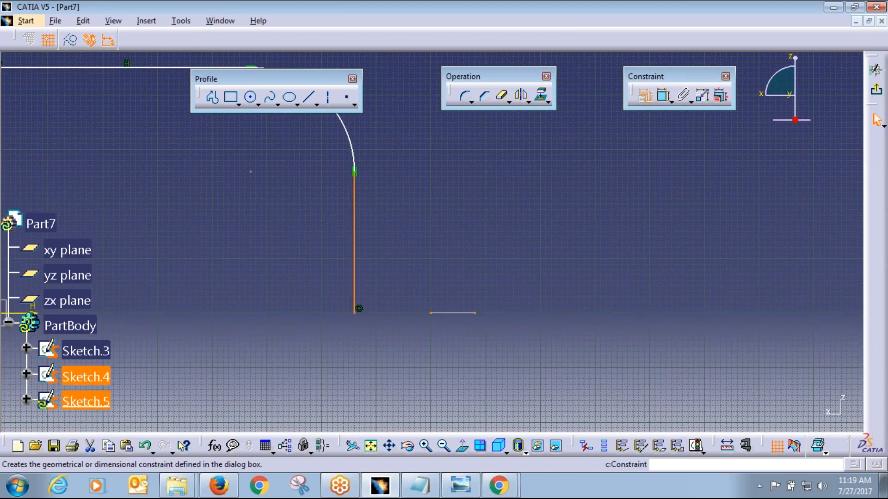
left_click(660, 287)
left_click(745, 353)
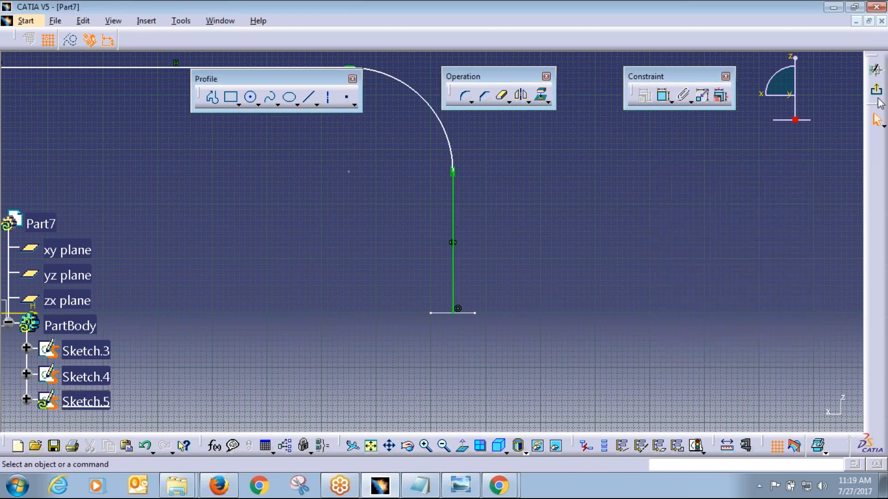
left_click(876, 90)
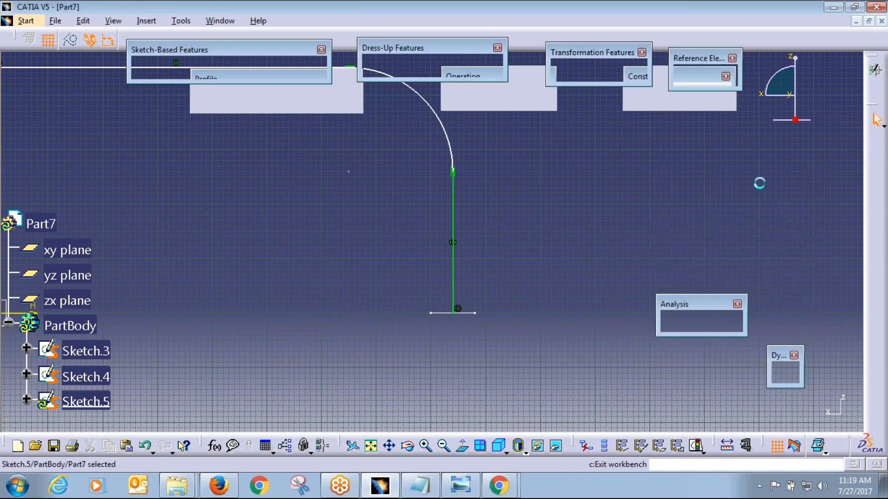
Step: Define a multi-sections solid with Sketch.3 and Sketch.4 as its sections
left_click(754, 200)
mouse_move(647, 208)
middle_mouse_down()
mouse_move(508, 240)
mouse_move(323, 333)
middle_mouse_up()
left_click(108, 380)
left_click(391, 222)
left_click(298, 70)
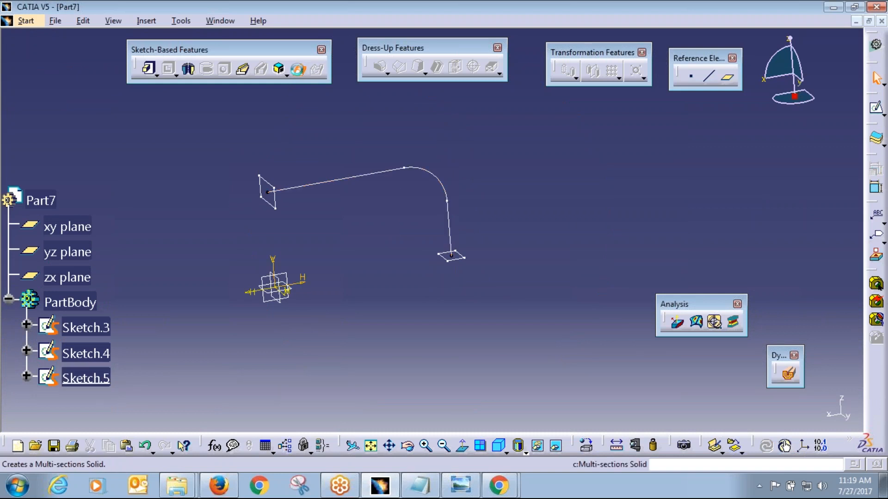
left_click(268, 190)
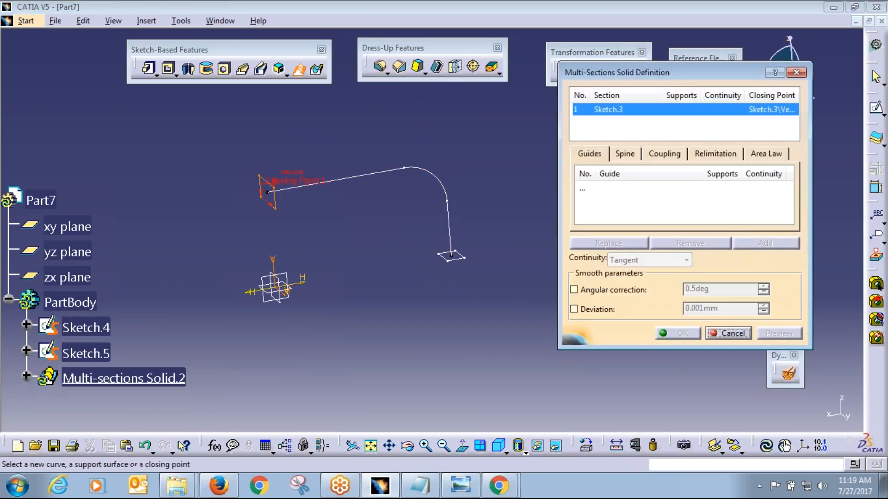
left_click(452, 258)
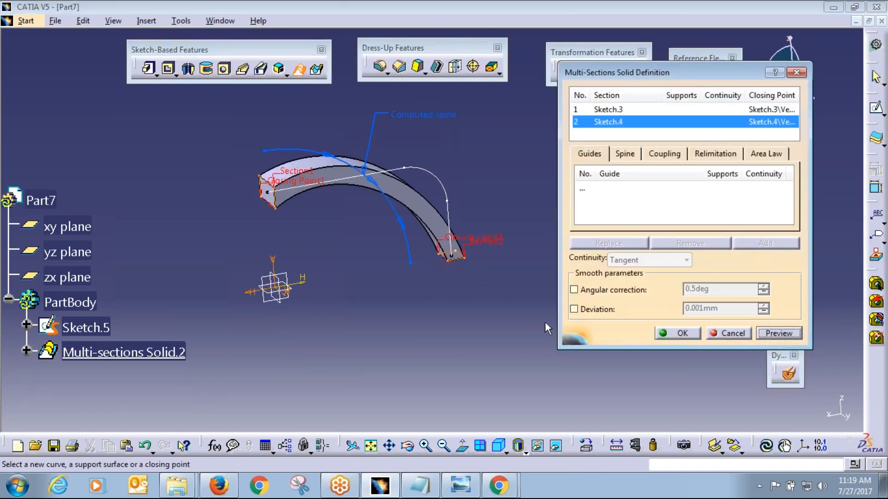
Step: Set Sketch.5 as the spine of the multi-sections solid, preview it, and create the solid
left_click(627, 154)
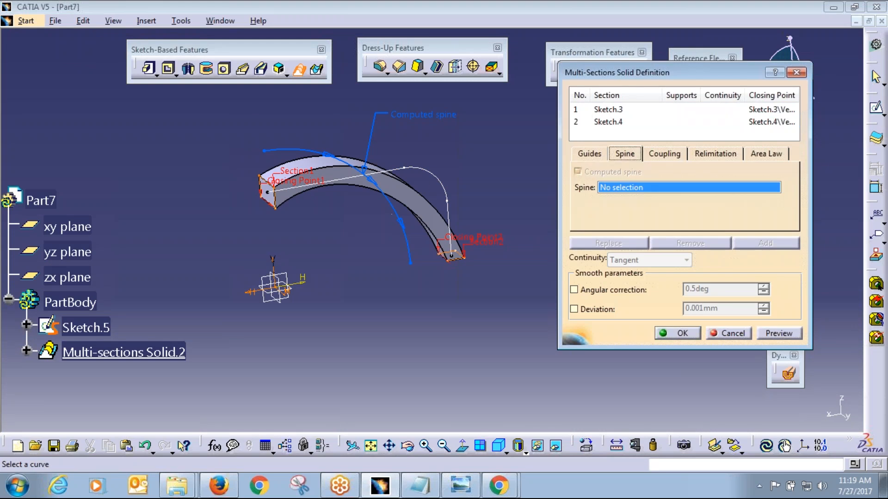
left_click(443, 178)
left_click(769, 334)
left_click(680, 334)
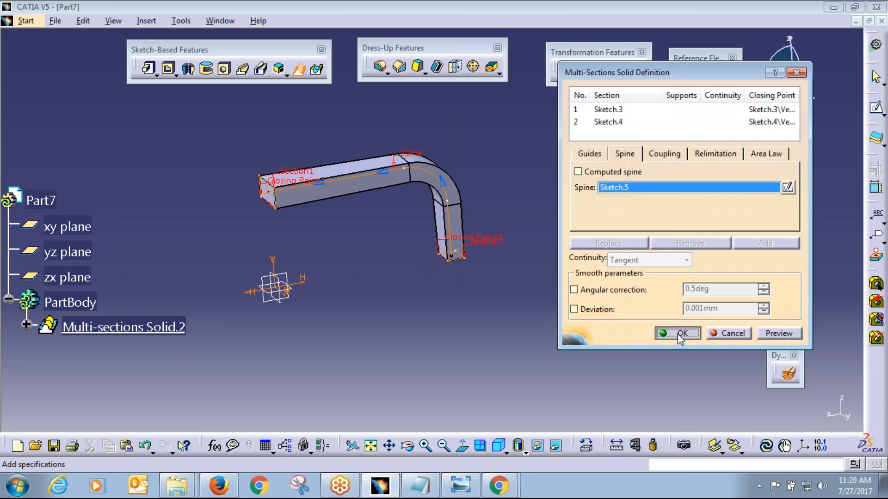
middle_click_drag(311, 224, 398, 315)
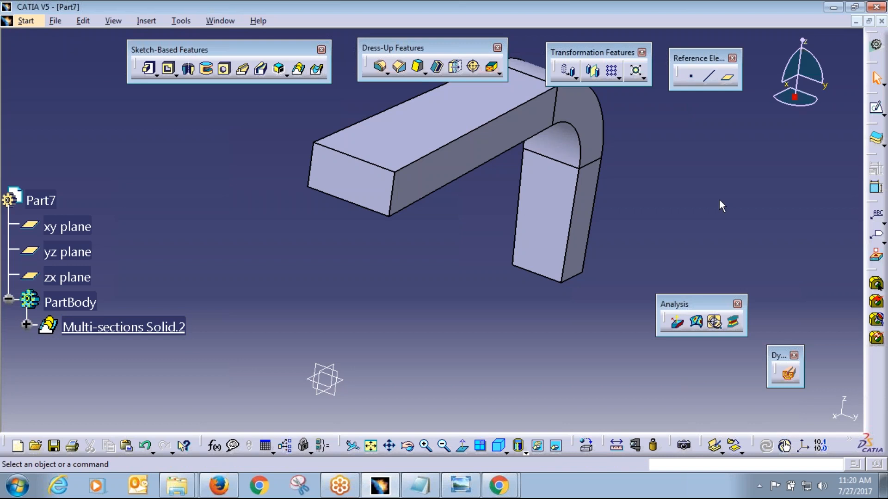
Step: Sketch a slightly smaller rectangle inside the end face of the solid's horizontal arm
left_click(876, 108)
left_click(360, 182)
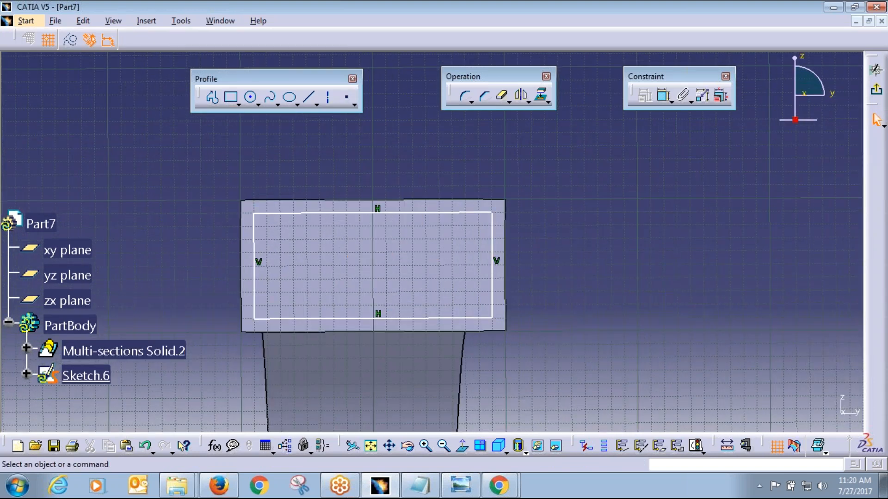
left_click(876, 90)
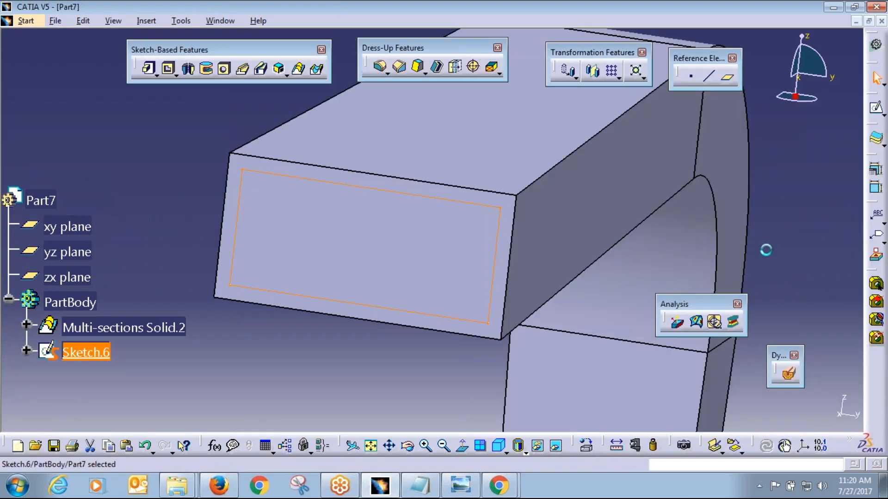
Step: Sketch a slightly smaller rectangle inside the end face of the solid's vertical arm and finish the sketch
middle_click_drag(572, 365, 573, 398)
left_click(876, 108)
mouse_move(515, 369)
middle_mouse_down()
mouse_move(509, 350)
mouse_move(340, 186)
mouse_move(396, 194)
mouse_move(425, 305)
middle_mouse_up()
left_click(436, 350)
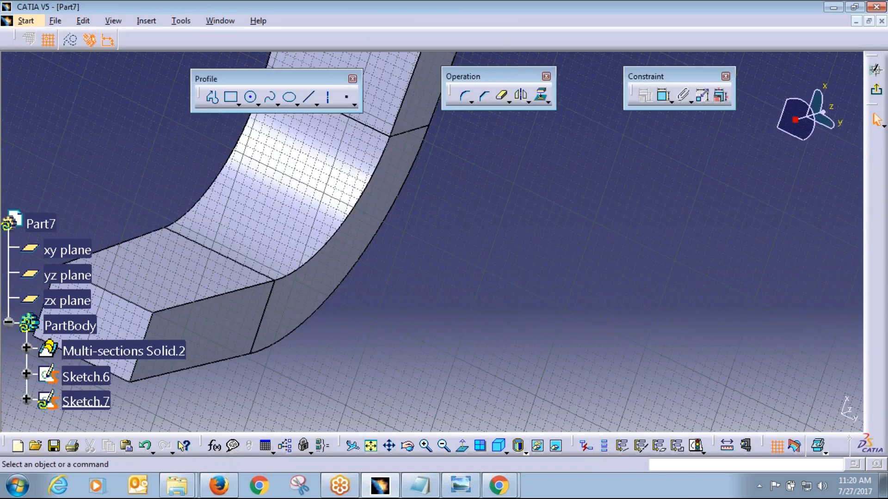
left_click(231, 96)
left_click(319, 257)
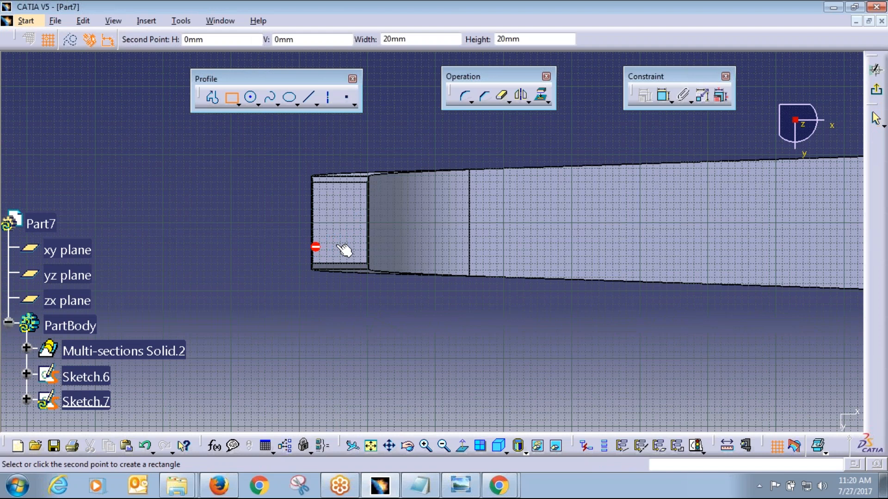
left_click(360, 189)
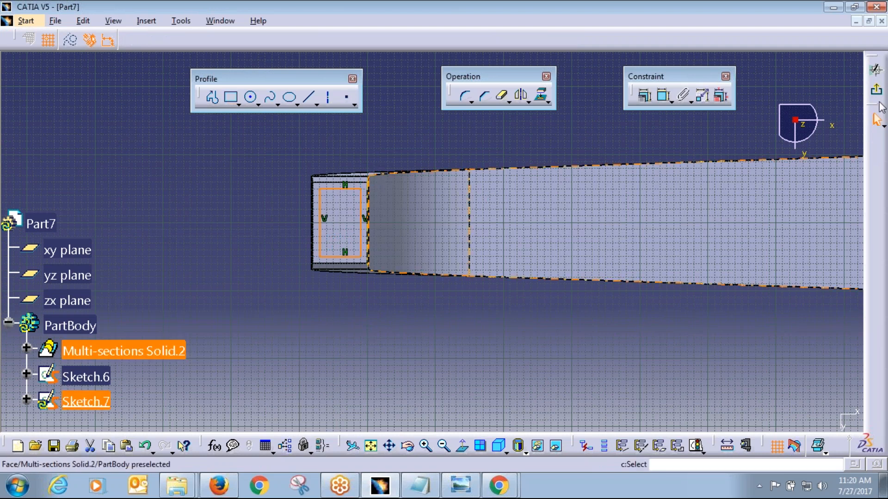
left_click(875, 89)
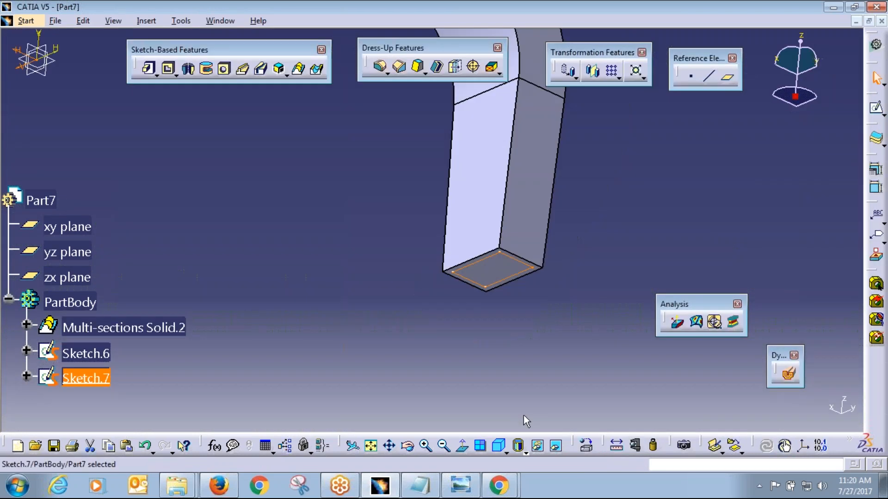
Step: Define a removed multi-sections solid with Sketch.6 and Sketch.7 as its sections, and preview it
left_click(500, 446)
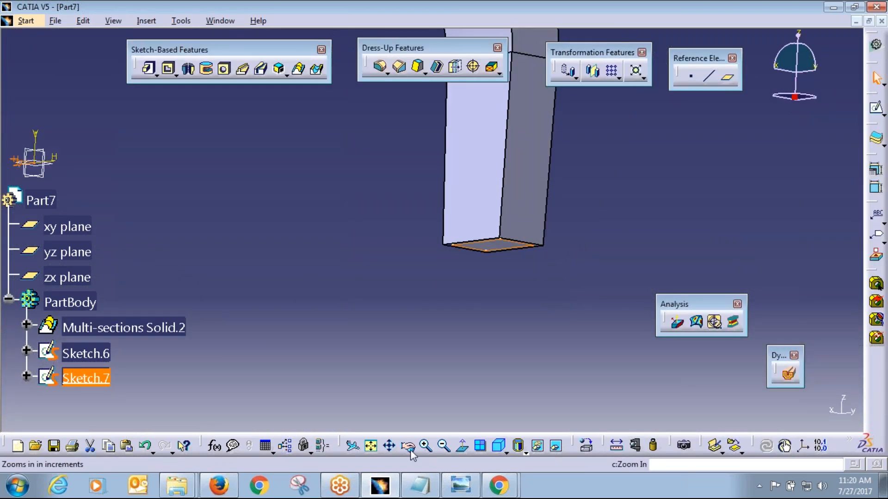
left_click(543, 309)
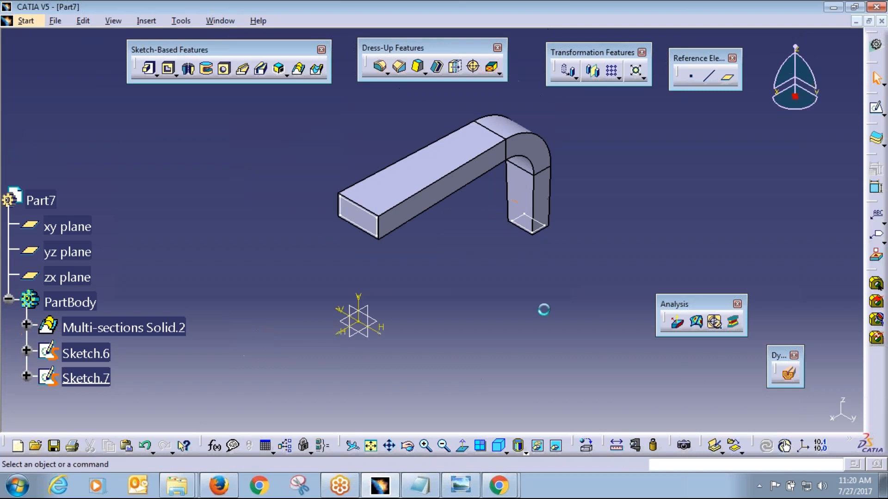
left_click(317, 71)
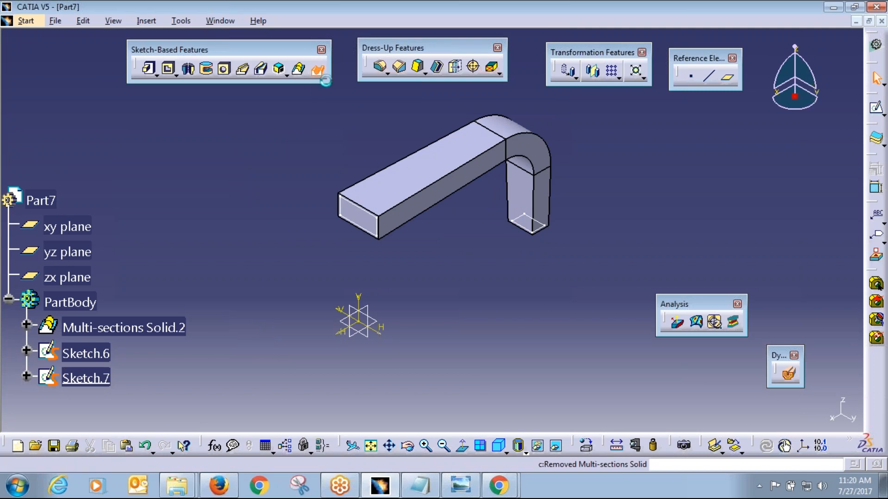
left_click(369, 231)
left_click(86, 353)
middle_click_drag(407, 333, 301, 294)
left_click(776, 334)
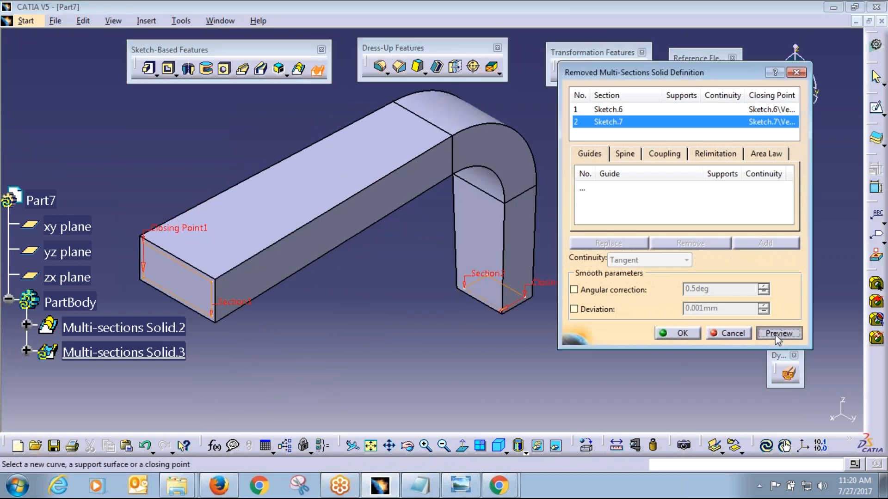
left_click(536, 279)
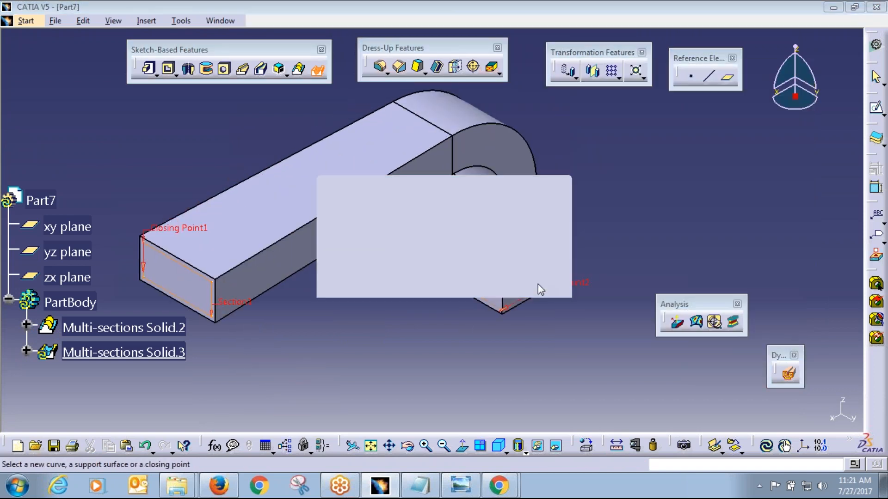
Step: Replace the closing point of Sketch.7 with the rectangle corner that corresponds to the closing point of Sketch.6
middle_click_drag(340, 339, 139, 129)
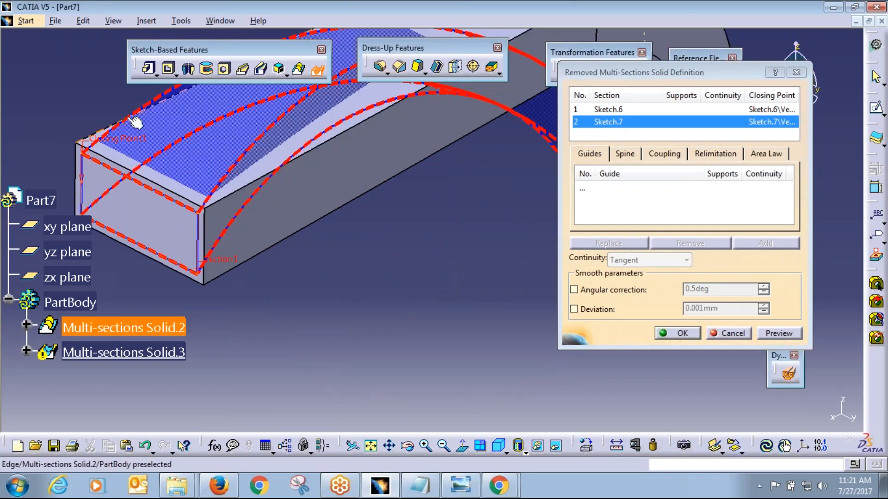
middle_click_drag(269, 135, 221, 243)
middle_click_drag(601, 355, 461, 321)
middle_click(539, 312)
middle_click_drag(539, 312, 523, 265)
right_click(490, 252)
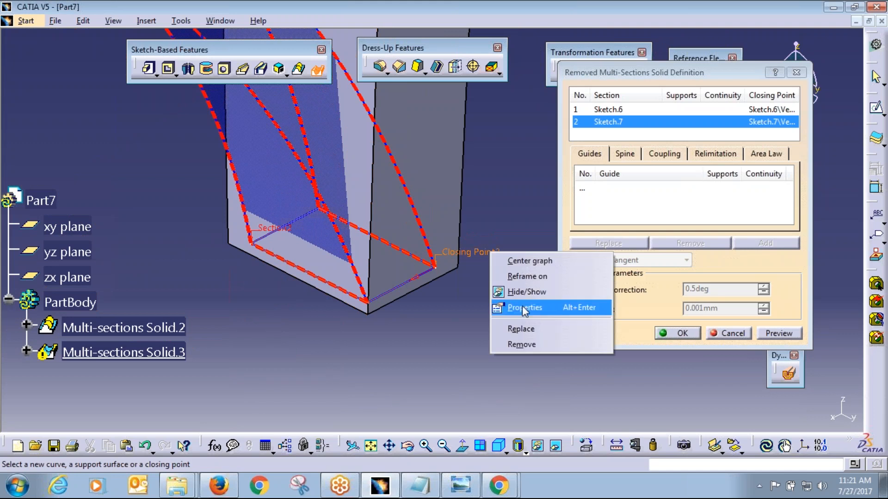
left_click(527, 329)
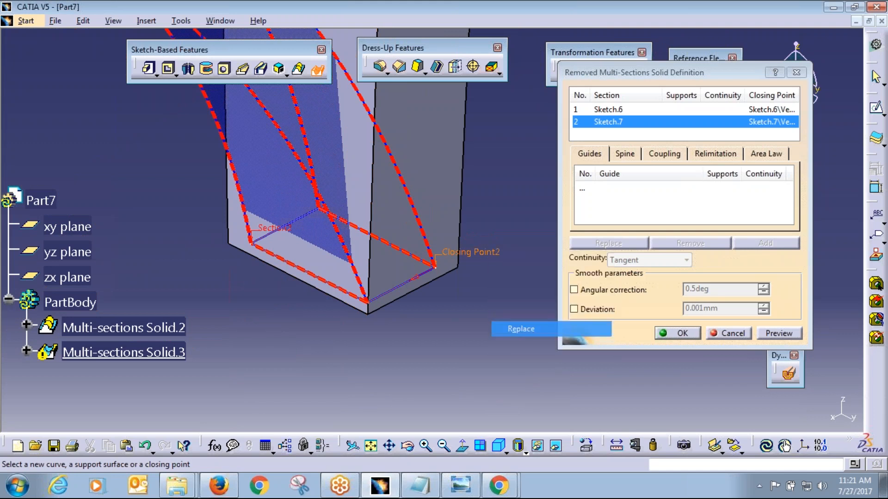
left_click(318, 209)
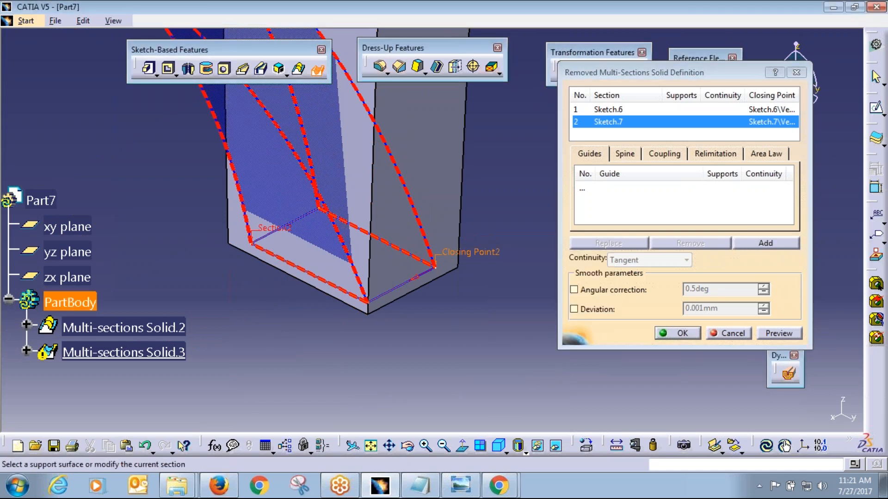
Step: Check the closing point direction on the vertical arm's section and preview the removed multi-sections solid
middle_click_drag(349, 292, 477, 372)
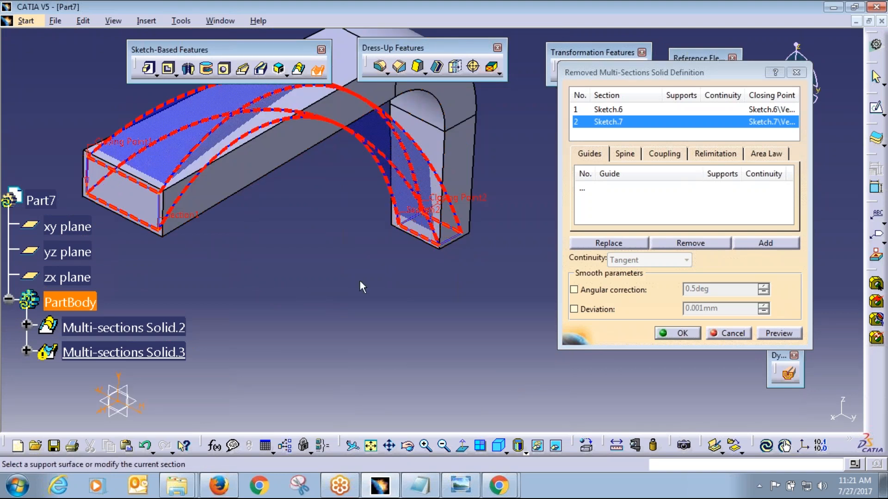
mouse_move(453, 263)
middle_mouse_down()
mouse_move(439, 275)
mouse_move(485, 229)
mouse_move(253, 262)
mouse_move(323, 231)
mouse_move(376, 143)
mouse_move(435, 305)
middle_mouse_up()
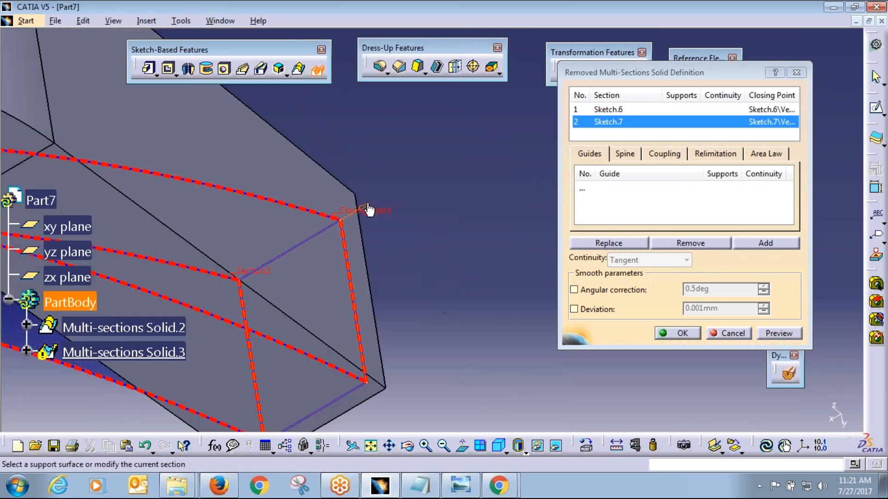
left_click(776, 333)
left_click(778, 334)
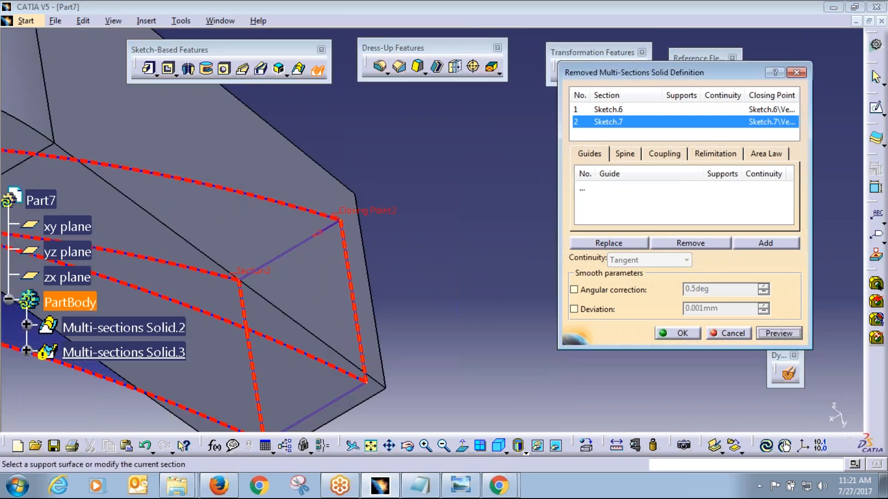
mouse_move(389, 265)
middle_mouse_down()
mouse_move(433, 230)
mouse_move(431, 296)
mouse_move(394, 277)
middle_mouse_up()
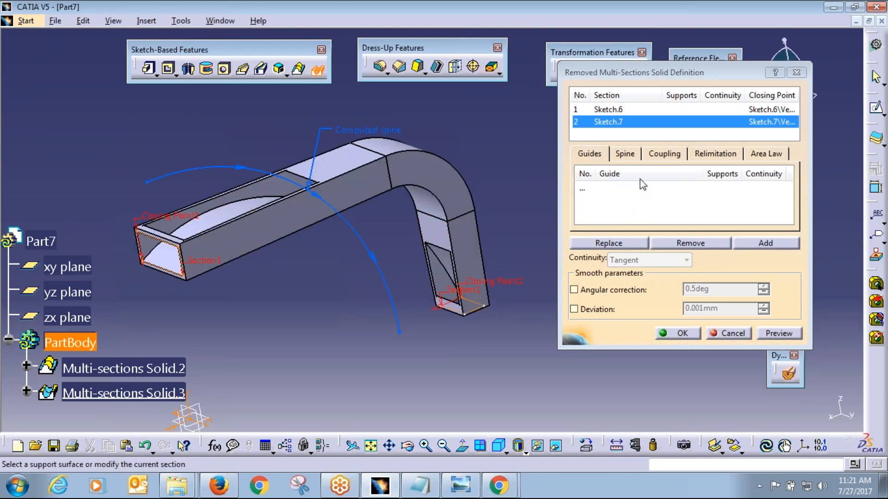
Step: Set the hidden Sketch.5 as the spine of the removed multi-sections solid, create the cut, and inspect the hollow bent part
left_click(630, 157)
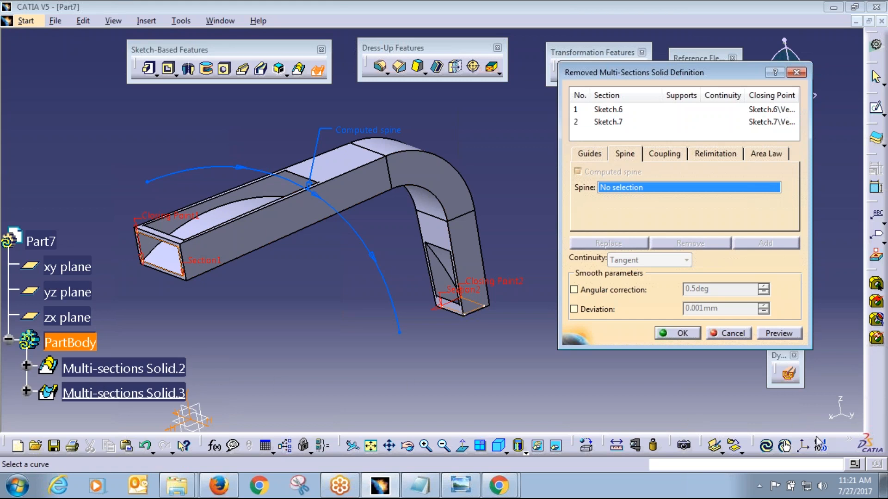
left_click(556, 446)
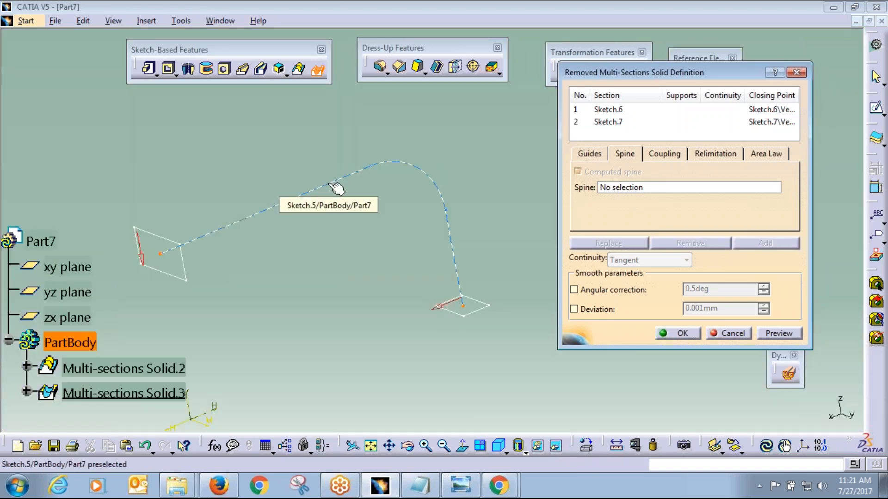
left_click(336, 188)
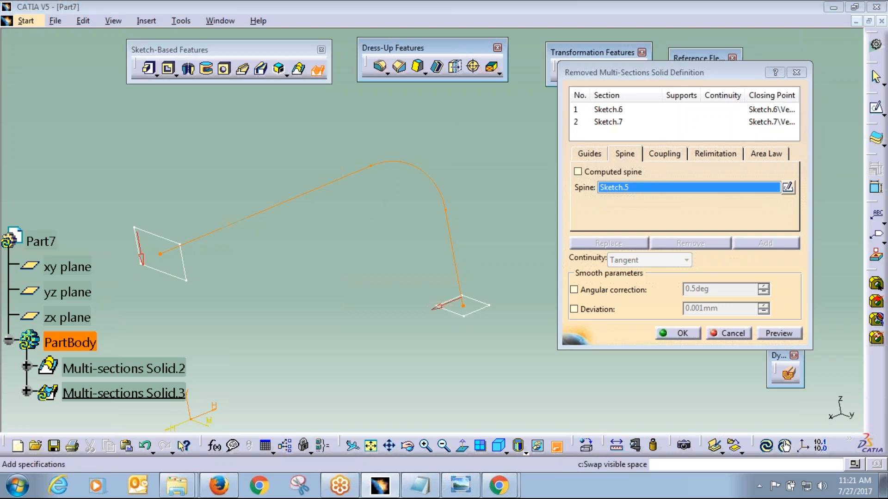
left_click(556, 447)
left_click(778, 334)
left_click(668, 333)
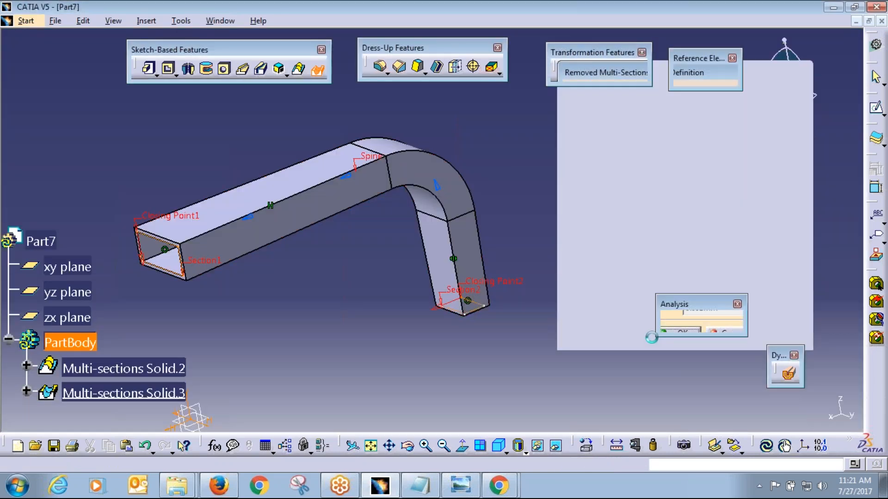
middle_click_drag(642, 342, 396, 192)
middle_click_drag(396, 263, 438, 179)
middle_click_drag(505, 273, 523, 365)
middle_click_drag(439, 218, 412, 346)
left_click(428, 358)
left_click(500, 448)
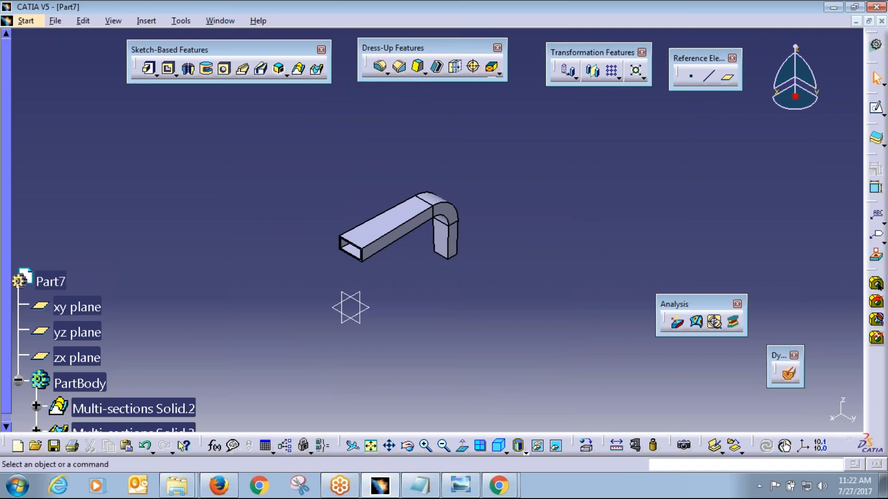
left_click(301, 66)
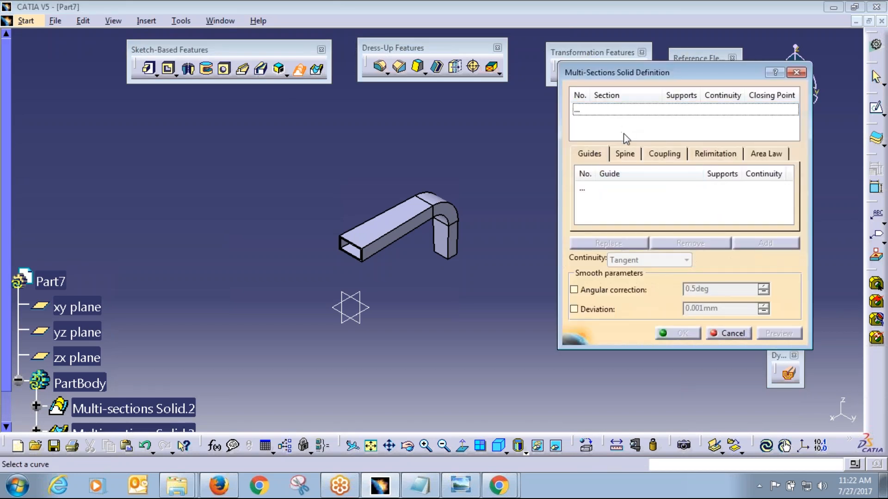
left_click(731, 333)
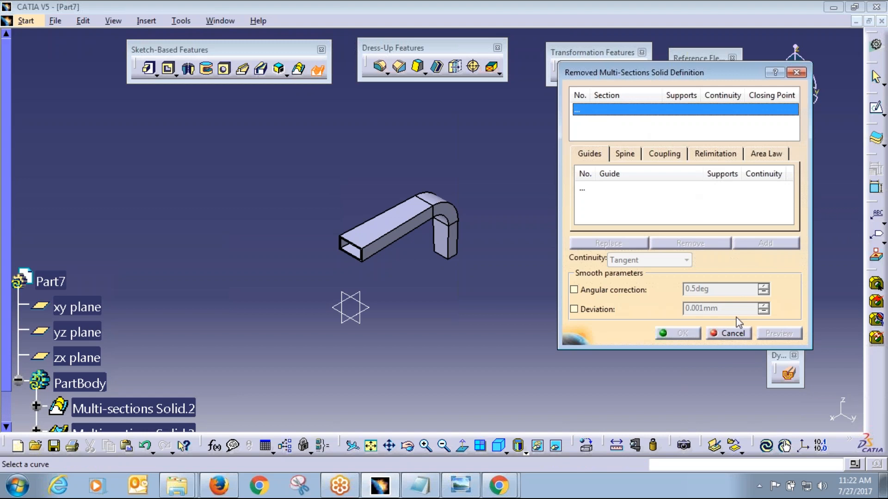
left_click(629, 154)
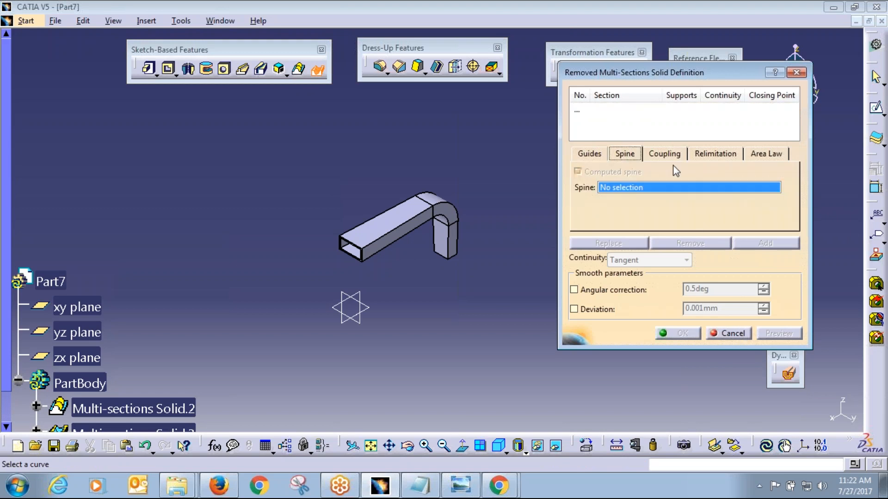
left_click(727, 333)
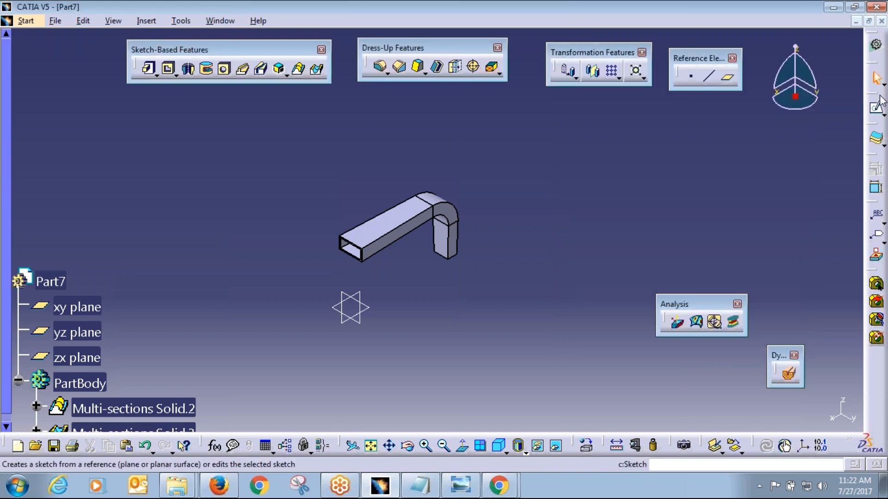
left_click(875, 44)
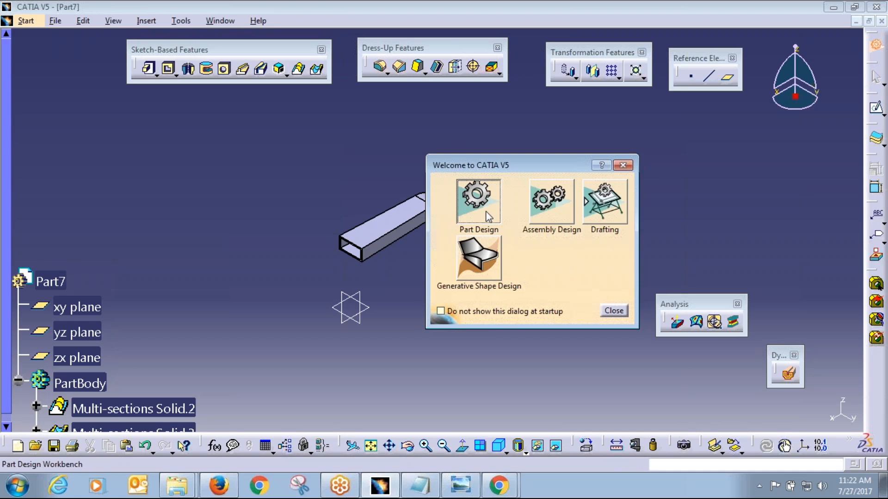
left_click(612, 310)
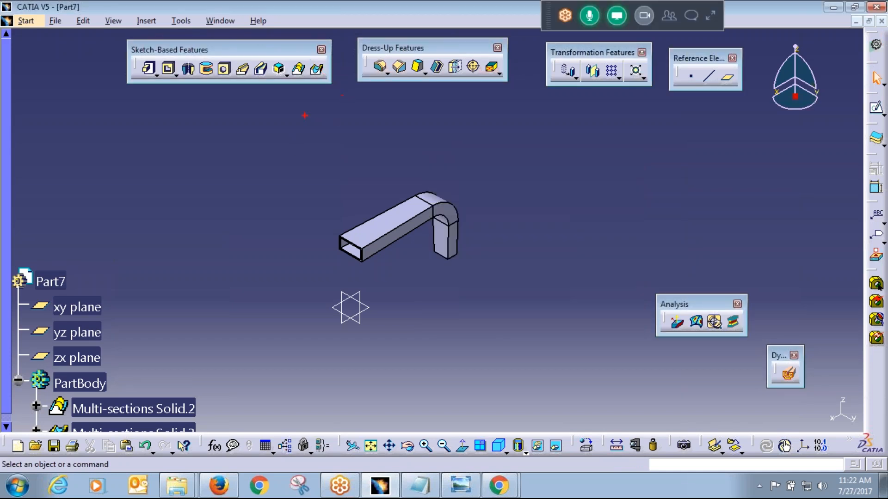
mouse_move(112, 29)
left_mouse_down("ctrl")
mouse_move(221, 97)
mouse_move(342, 98)
left_mouse_up("ctrl")
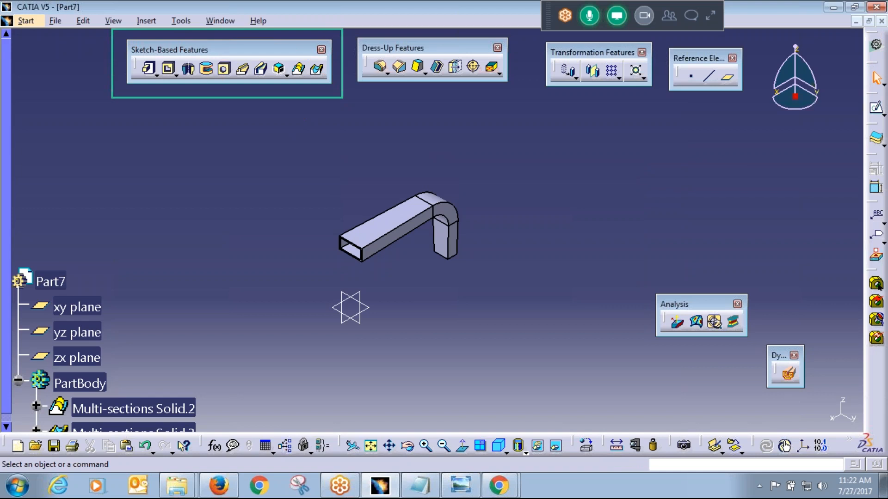
left_click_drag(265, 191, 250, 110)
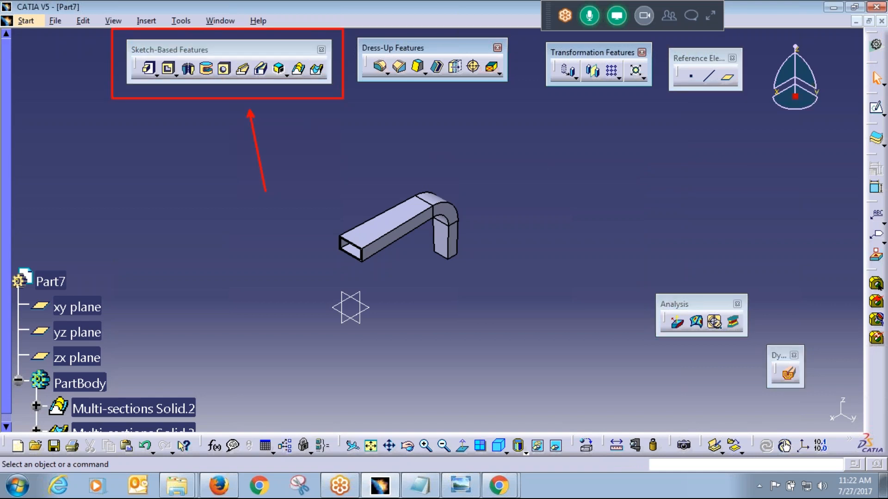
key("Escape")
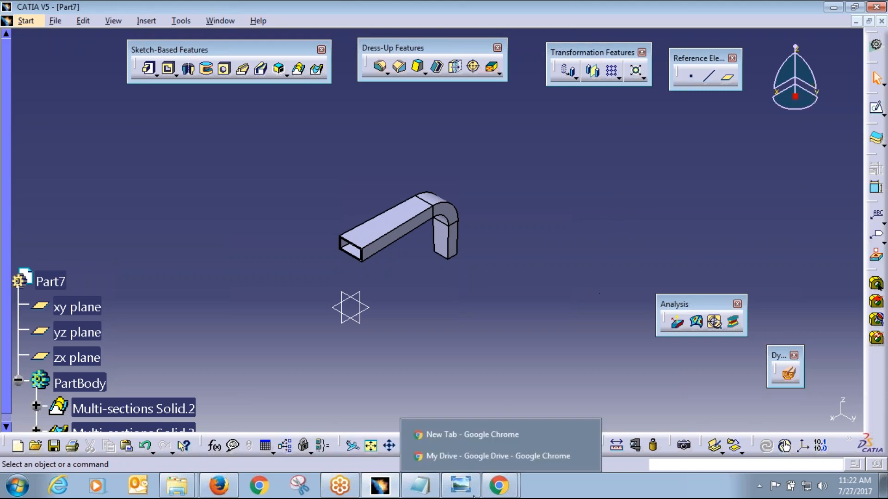
Step: Switch to Windows Photo Viewer and view the practice drawings D4.jpg and D5.jpg, with the Notepad practice note alongside
left_click(459, 491)
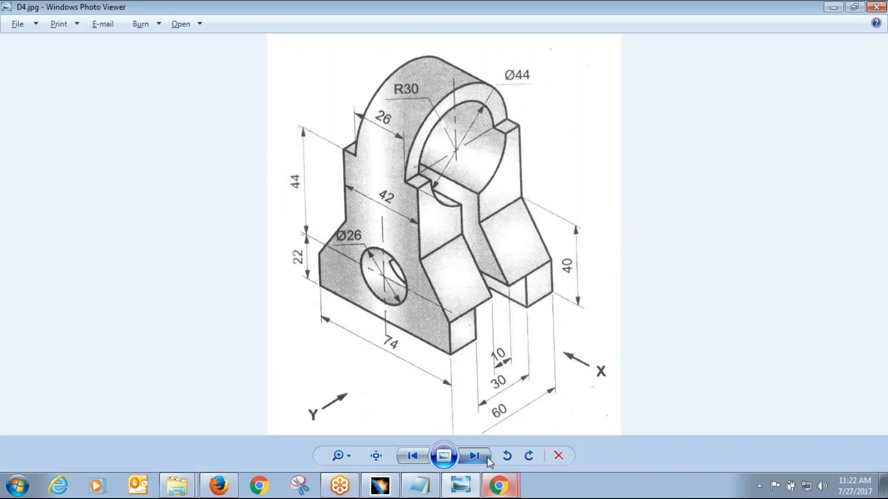
left_click(487, 457)
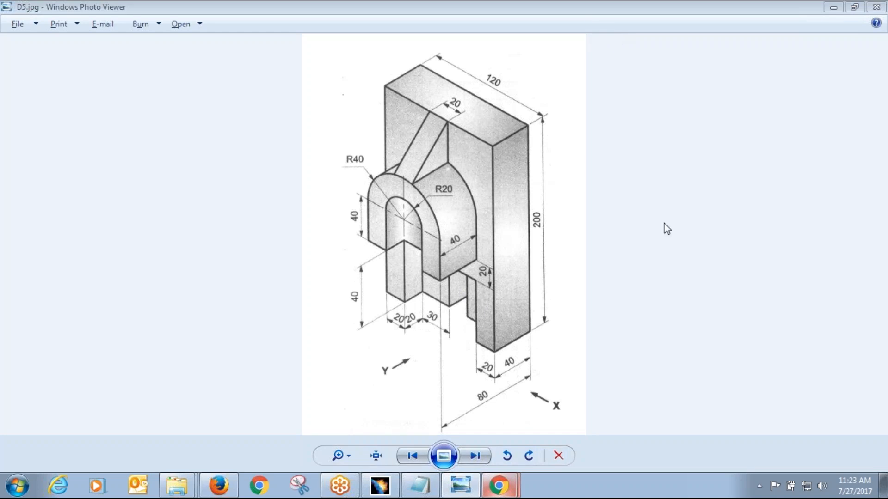
left_click(420, 485)
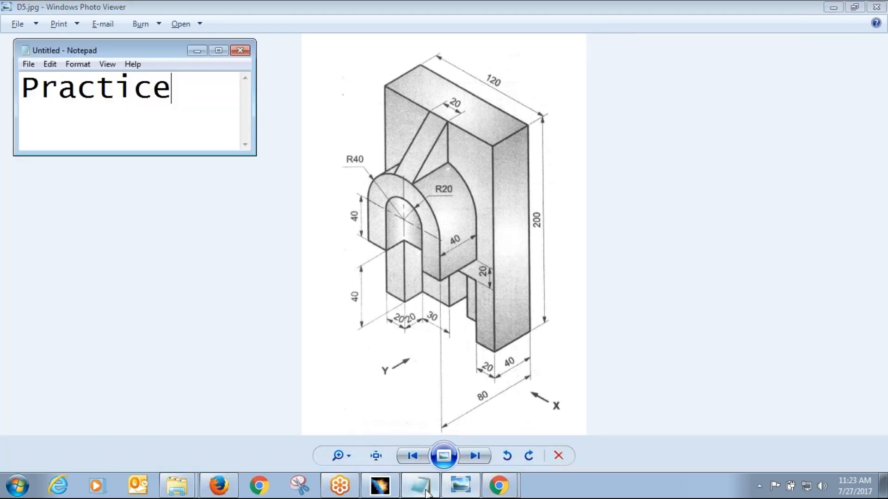
left_click(656, 197)
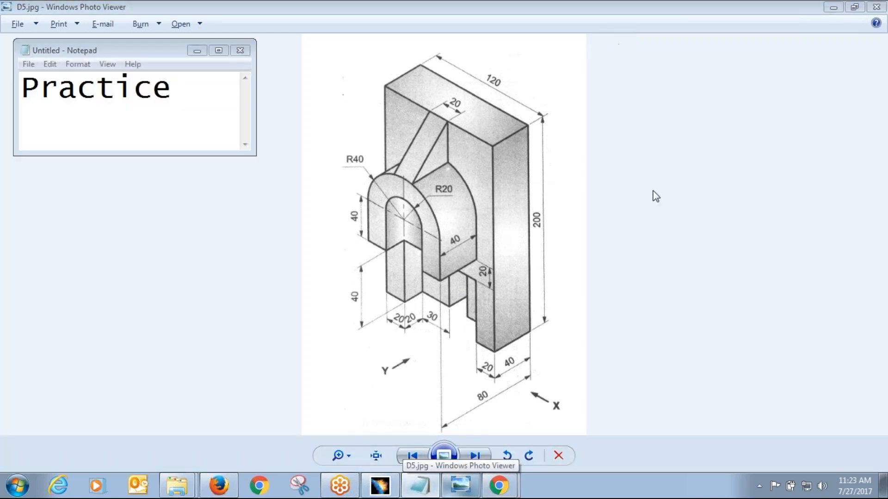
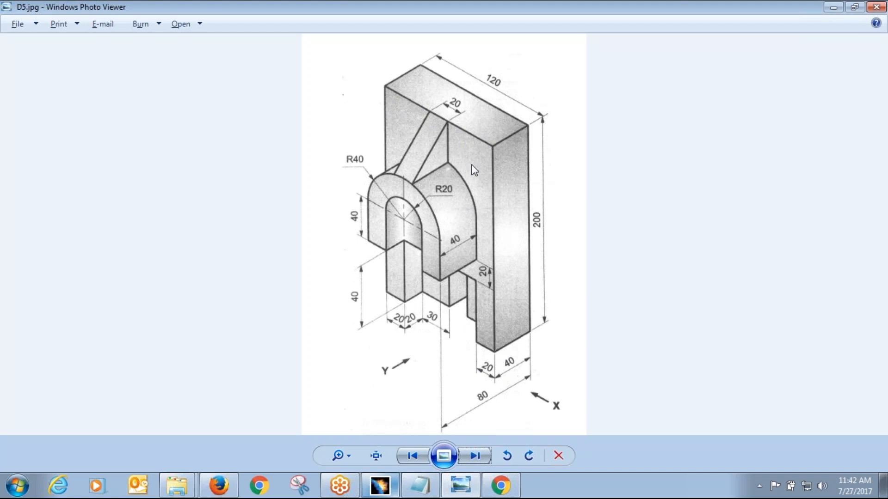
Step: Switch to CATIA V5 and sketch a rectangle about 120 by 100 mm on the yz plane, with its base on the horizontal axis
key("alt+Tab")
left_click(876, 109)
left_click(448, 246)
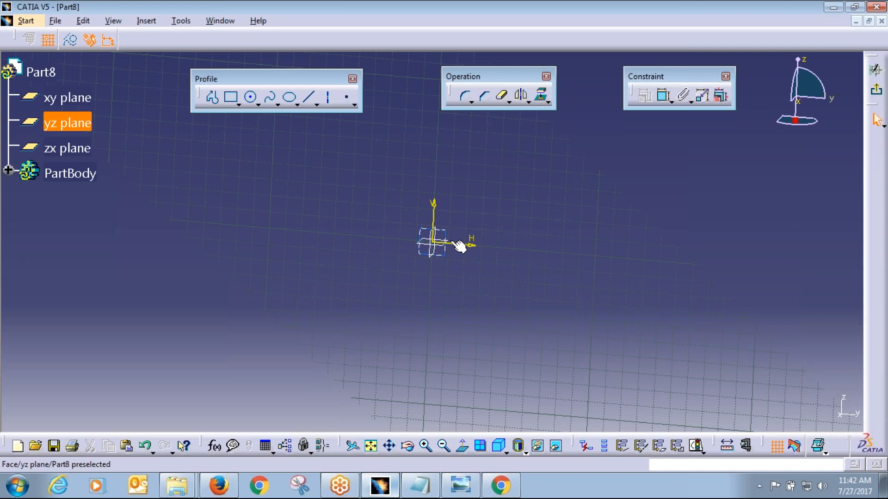
left_click(231, 97)
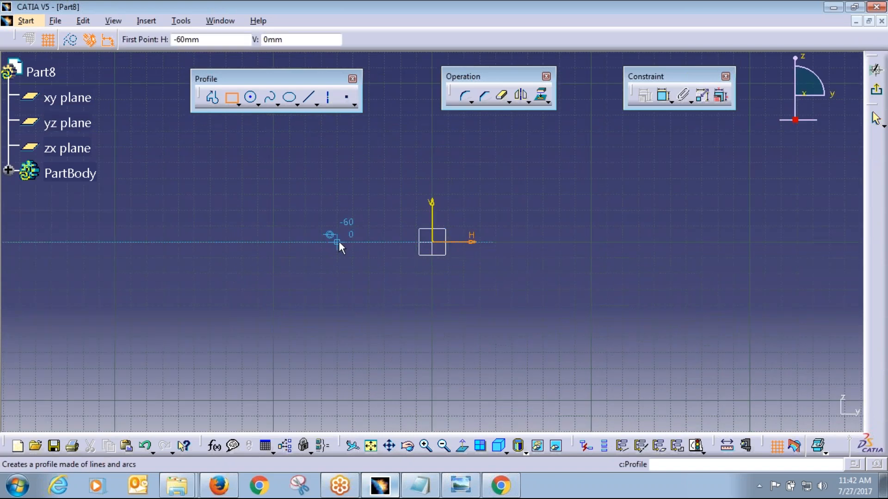
left_click(339, 243)
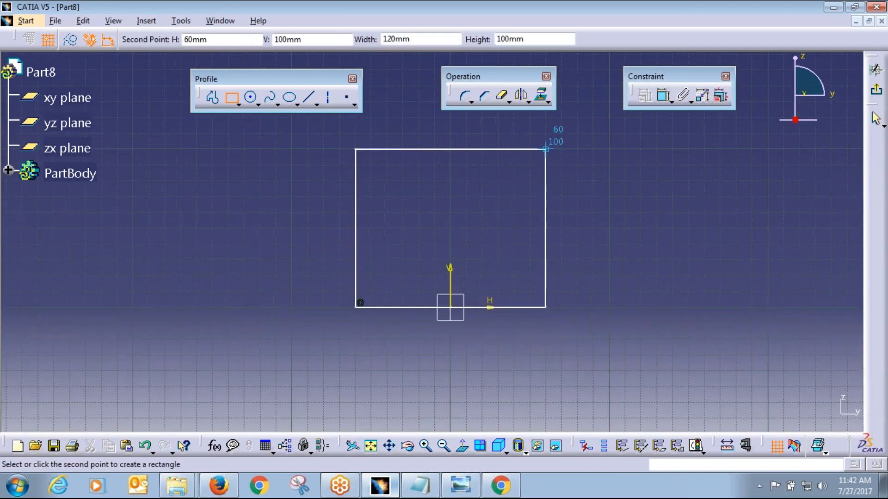
left_click(546, 149)
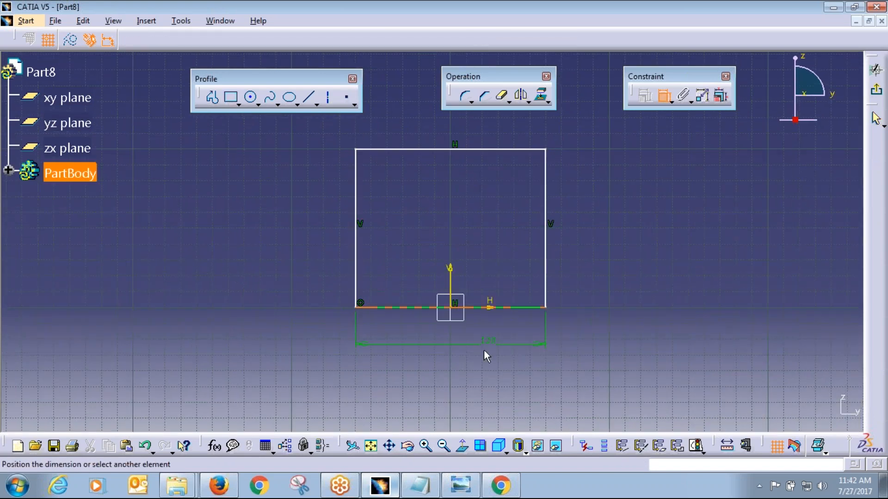
Step: Dimension the rectangle's bottom edge and make its two vertical edges symmetric about the vertical axis
left_click(545, 257)
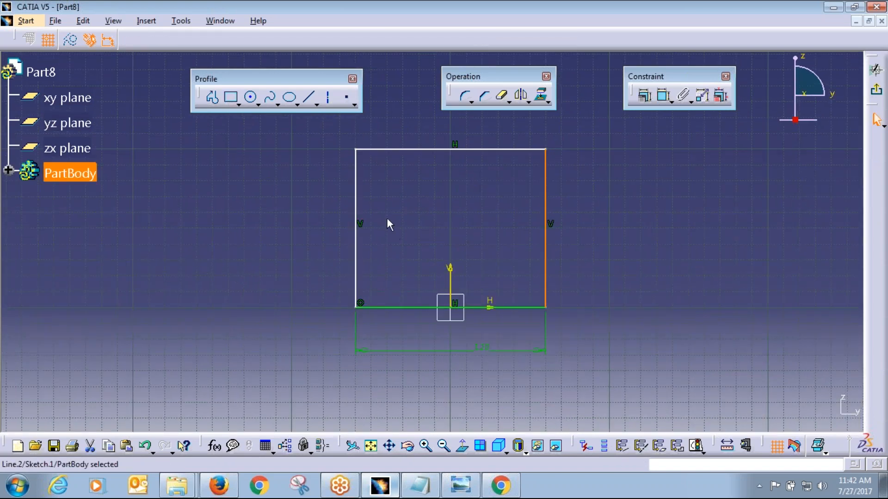
left_click(355, 196, "ctrl")
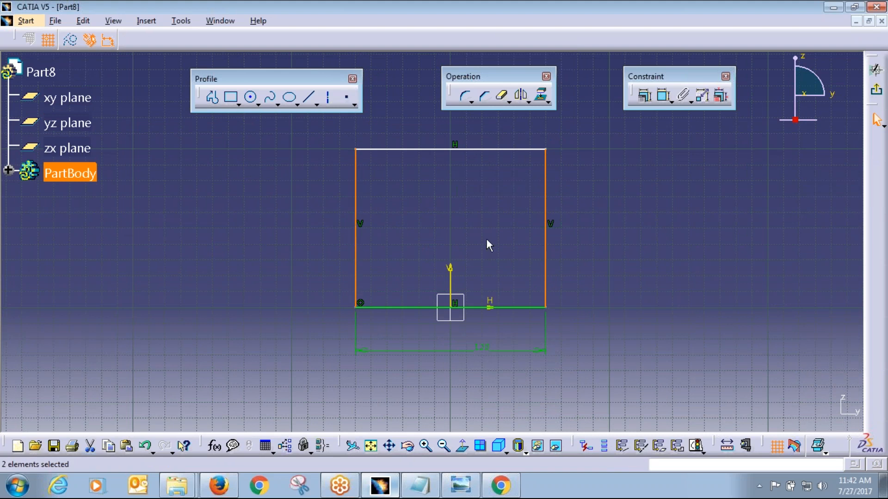
left_click(451, 274, "ctrl")
left_click(644, 97)
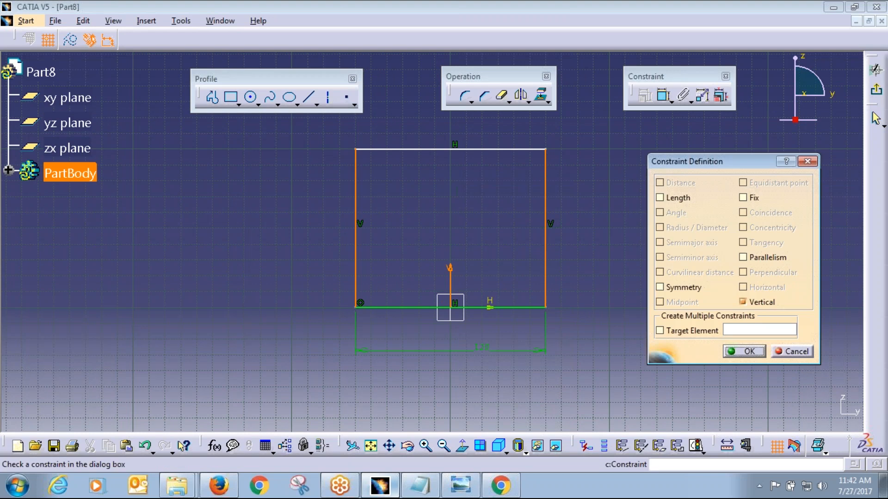
left_click(679, 287)
left_click(743, 351)
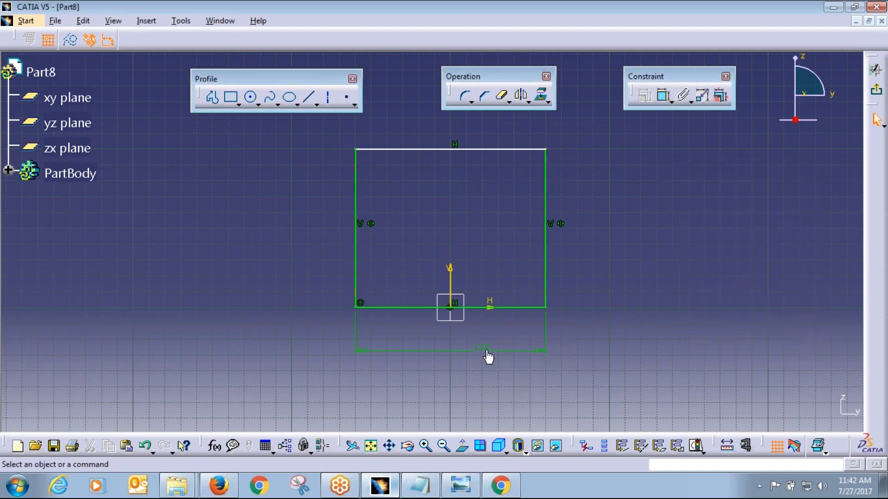
Step: Check the plate height in the D5.jpg drawing, dimension the rectangle's height as 200 mm, and exit the sketch
key("alt+Tab")
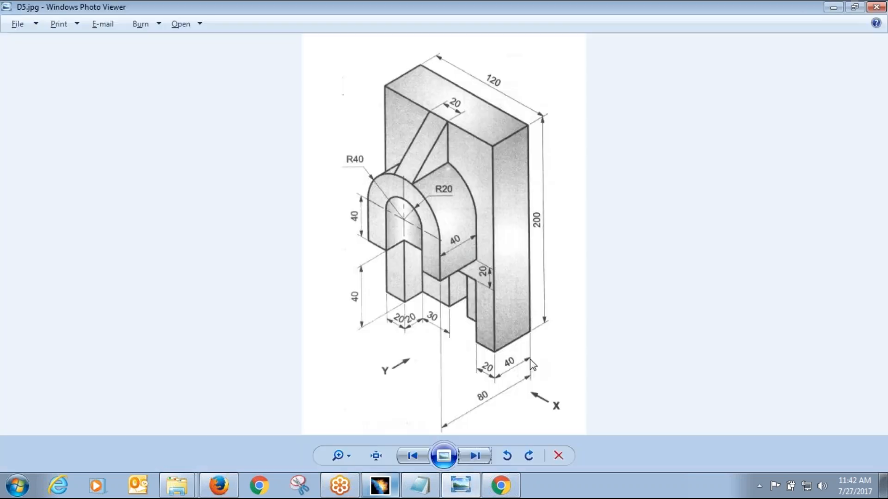
key("alt+Tab")
left_click(664, 95)
left_click(546, 201)
left_click(624, 220)
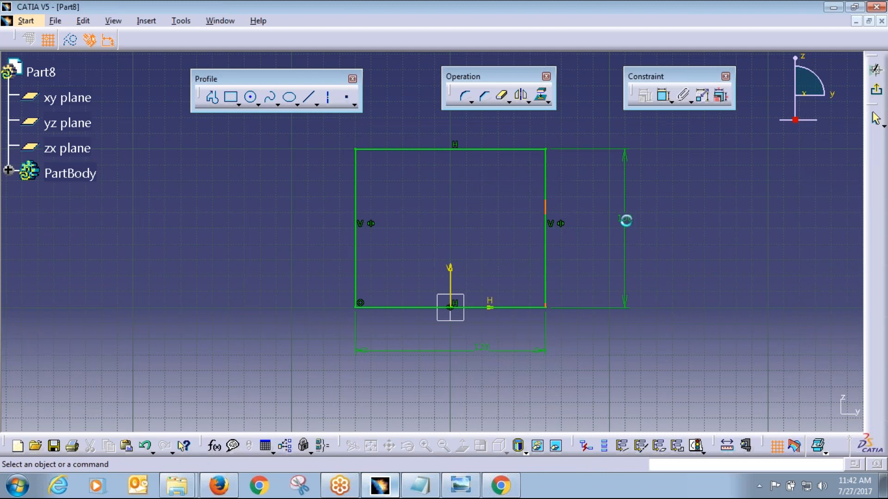
double_click(624, 227)
type("200")
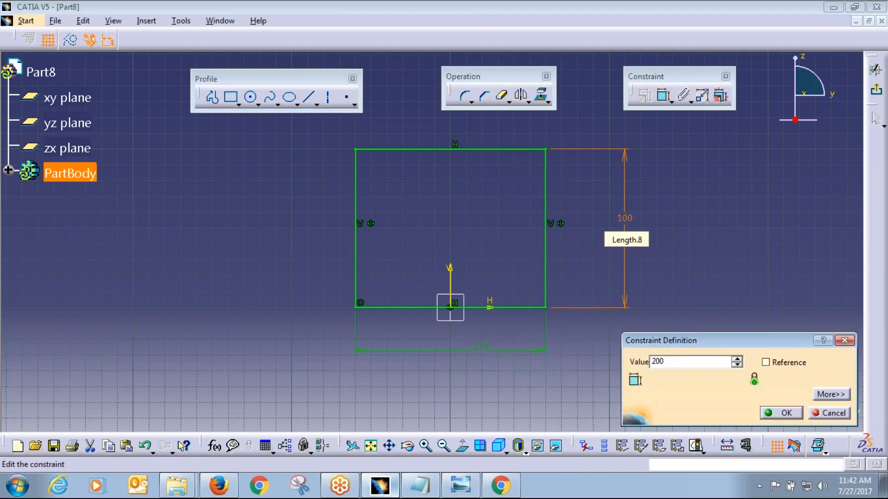
key("Return")
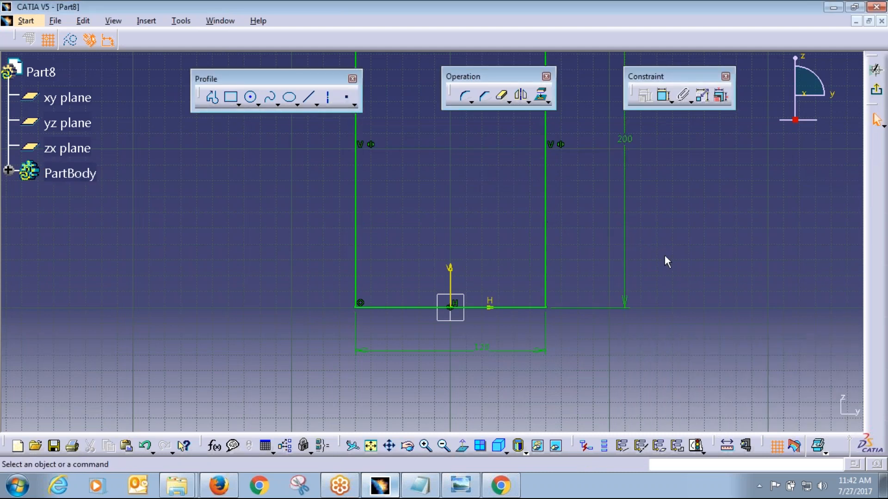
mouse_move(665, 258)
middle_mouse_down()
mouse_move(596, 213)
mouse_move(619, 300)
mouse_move(600, 361)
mouse_move(576, 390)
middle_mouse_up()
left_click(876, 89)
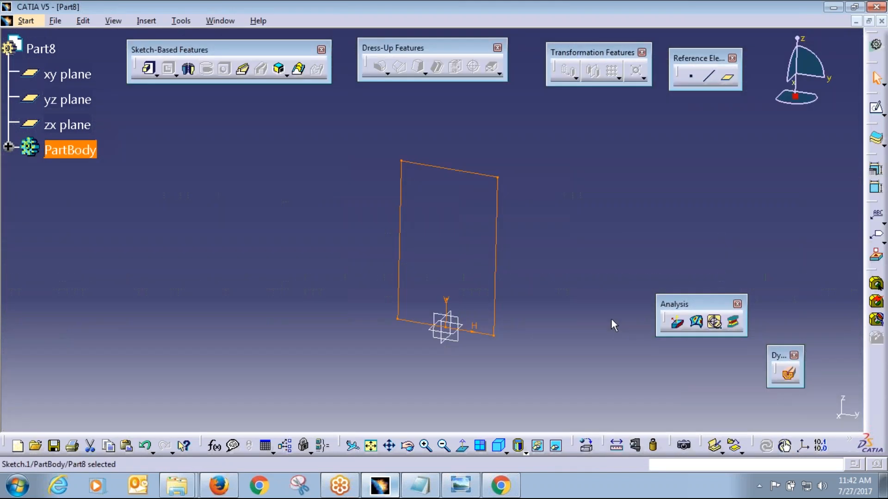
Step: Consult the D5.jpg drawing, reopen the plate sketch, and draw a notch rectangle about 70 mm high on the base line
key("alt+Tab")
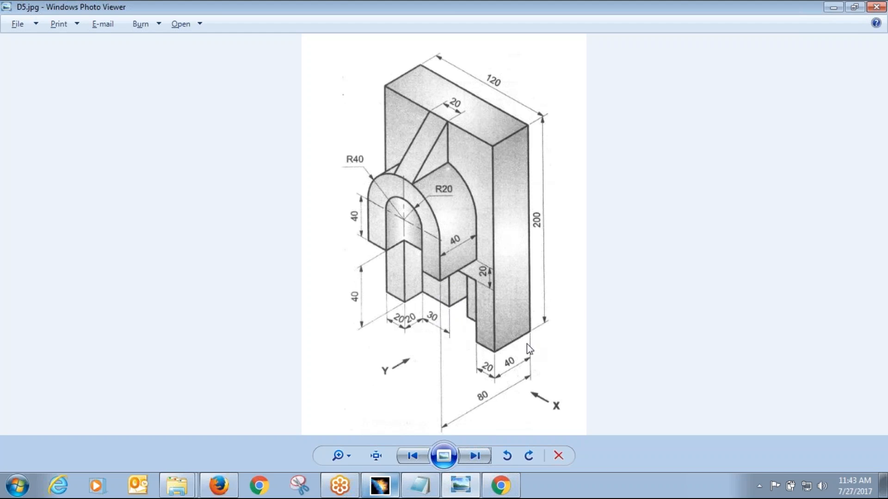
key("alt+Tab")
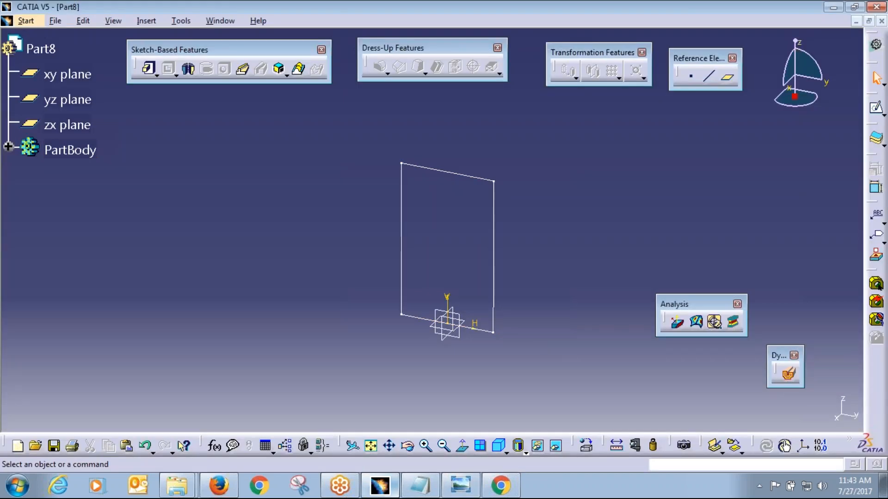
key("alt+Tab")
key("alt+Tab")
left_click(876, 109)
left_click(494, 275)
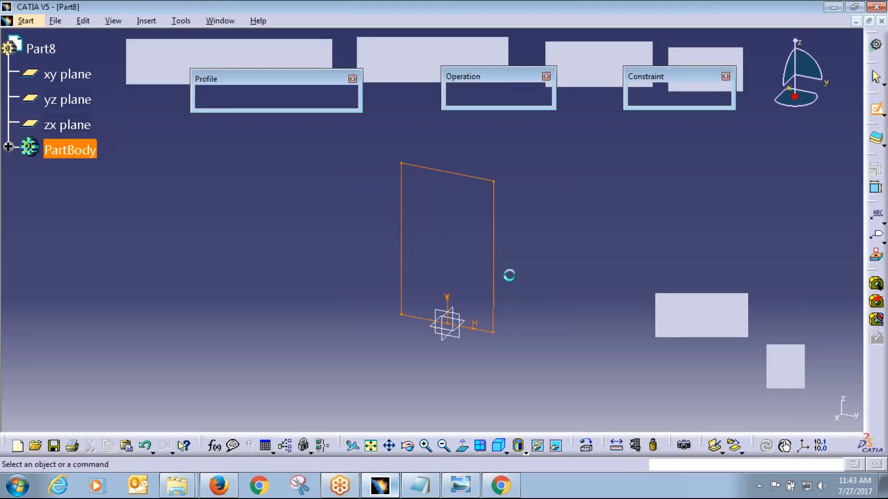
left_click(231, 97)
left_click(415, 337)
left_click(464, 281)
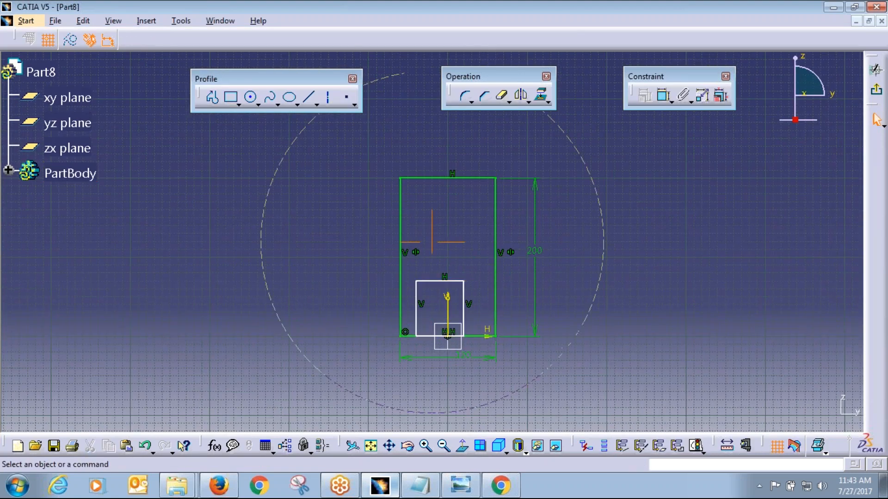
Step: Make the notch rectangle's two vertical edges symmetric about the vertical axis
middle_click_drag(464, 280, 464, 236)
middle_click_drag(492, 349, 430, 238)
left_click(430, 238)
left_click(341, 234, "ctrl")
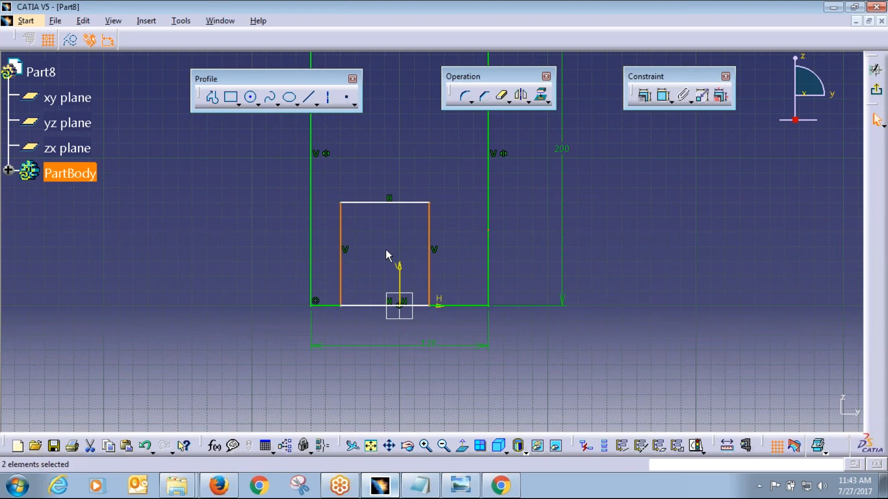
left_click(399, 282, "ctrl")
left_click(640, 100)
left_click(696, 289)
left_click(745, 352)
Step: Dimension the notch rectangle's width and set it to 20 mm
left_click(425, 205)
left_click(418, 176)
double_click(418, 175)
type("20mm")
key("Return")
Step: Dimension the notch rectangle's height and set it to 40 mm, following the D5.jpg drawing
left_click(663, 96)
left_click(417, 228)
left_click(452, 231)
key("alt+Tab")
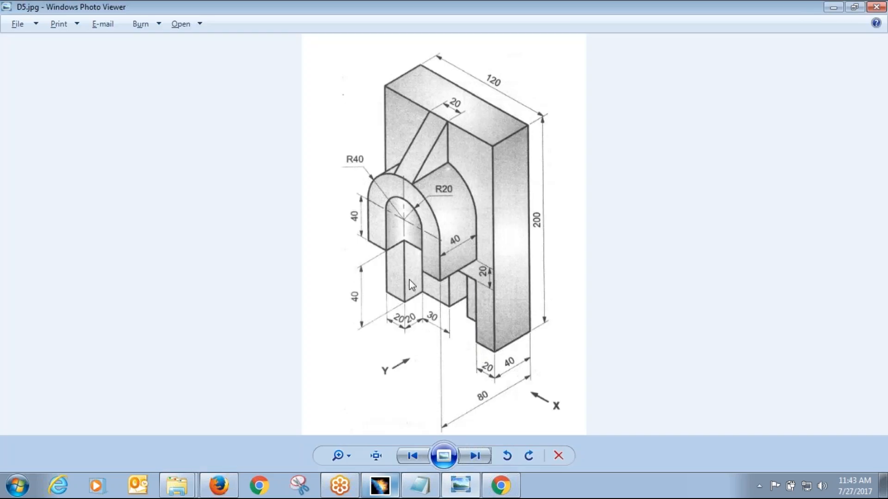
key("alt+Tab")
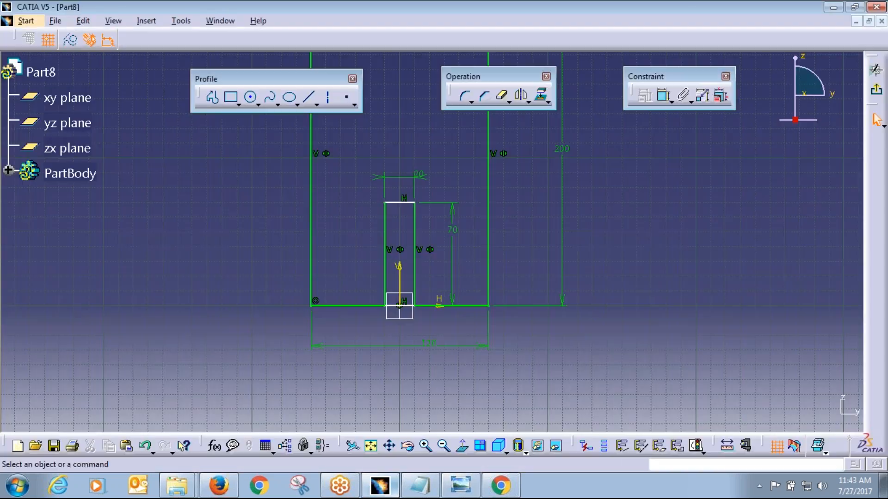
double_click(452, 229)
type("40")
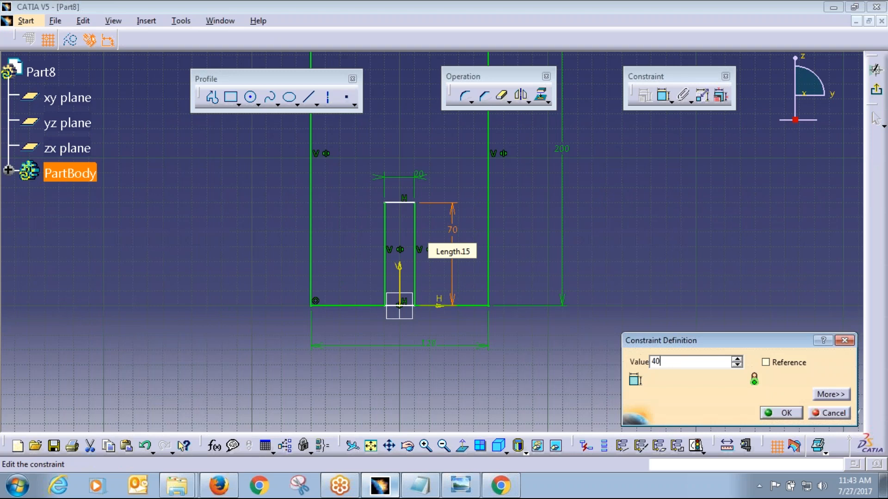
key("Return")
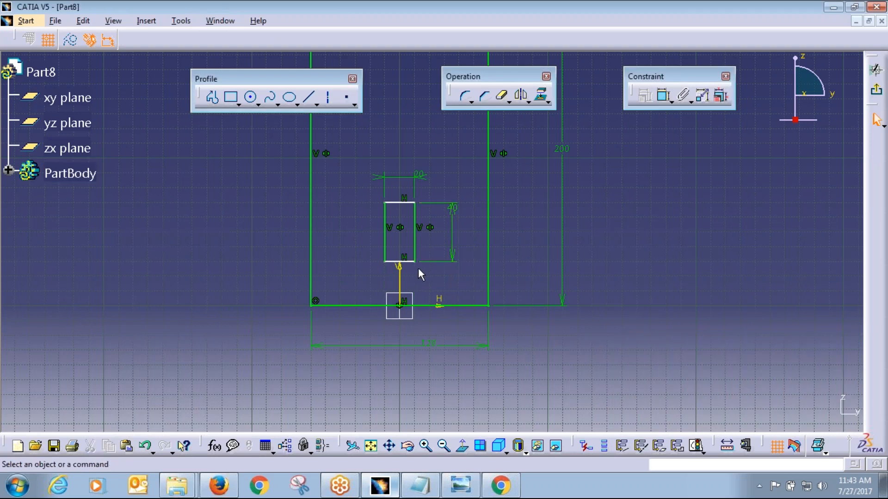
Step: Make the notch rectangle's bottom edge coincident with the plate's bottom edge
left_click(429, 287)
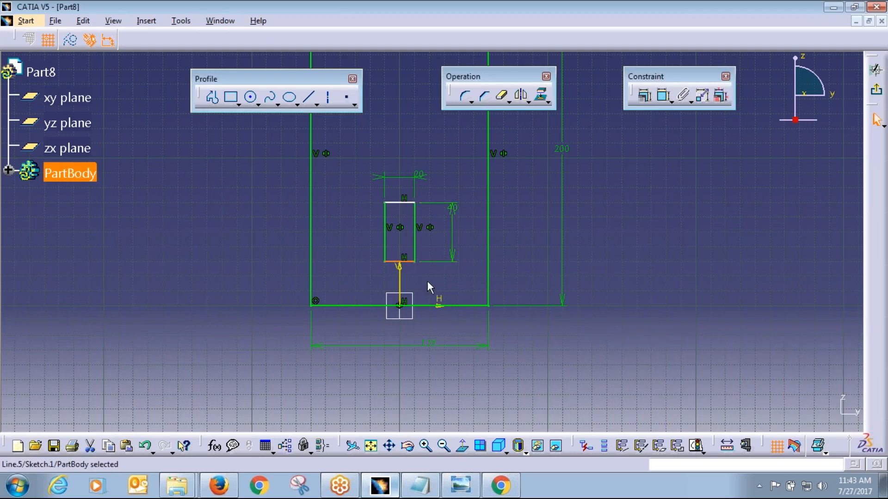
left_click(429, 307, "ctrl")
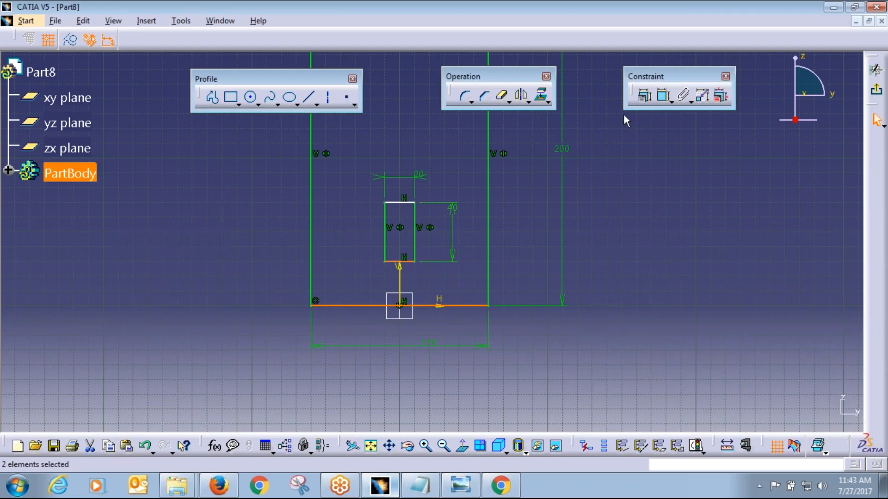
left_click(644, 96)
left_click(742, 212)
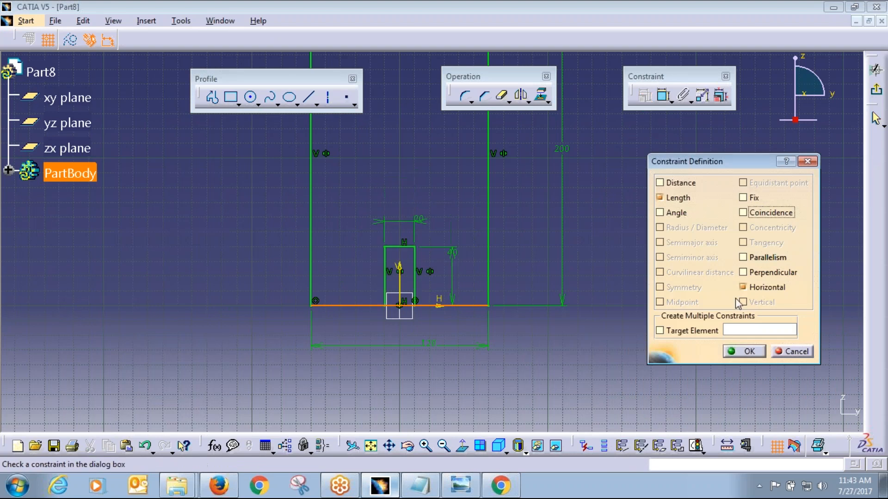
left_click(745, 351)
Step: Quick Trim the base line between the notch sides to form one open-bottomed notch outline, and exit the sketch
left_click(501, 96)
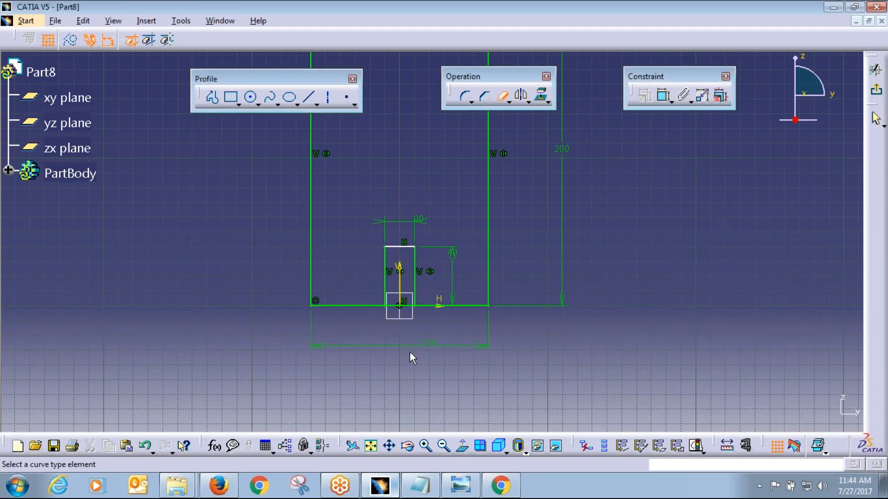
middle_click_drag(410, 352, 410, 286)
left_click(379, 375)
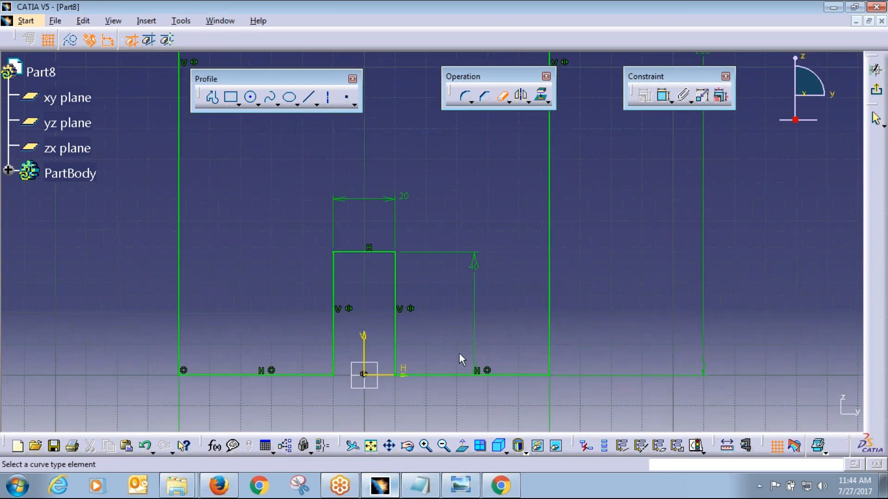
middle_click_drag(459, 353, 461, 347)
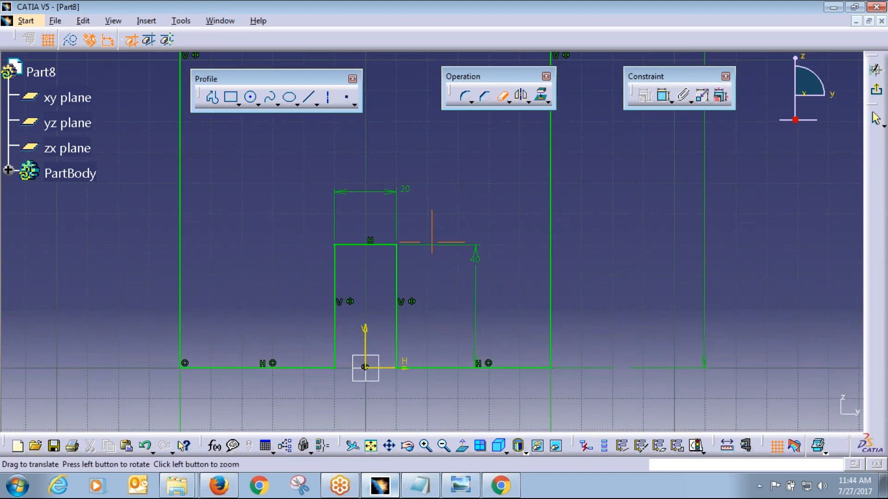
mouse_move(501, 305)
middle_mouse_down()
mouse_move(501, 328)
mouse_move(501, 294)
middle_mouse_up()
left_click(875, 70)
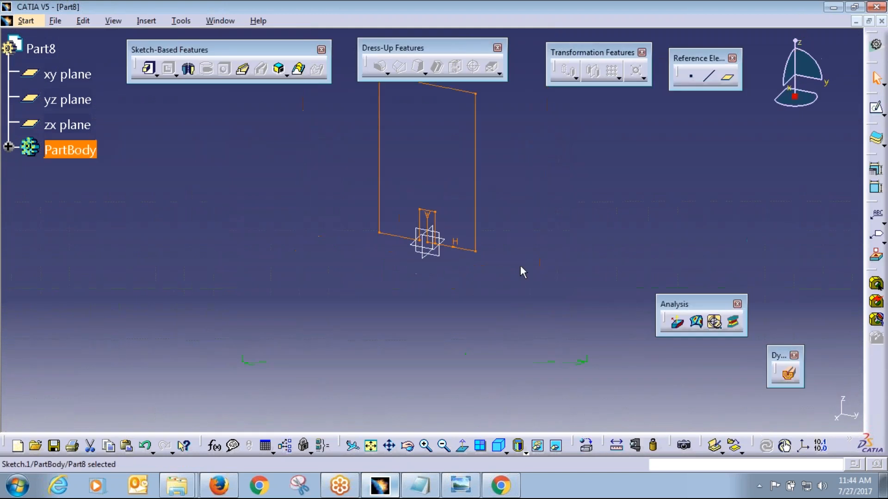
Step: Pad Sketch.1 to a length of 40 mm, as in the D5.jpg drawing, and set the isometric view
left_click(8, 147)
left_click(148, 69)
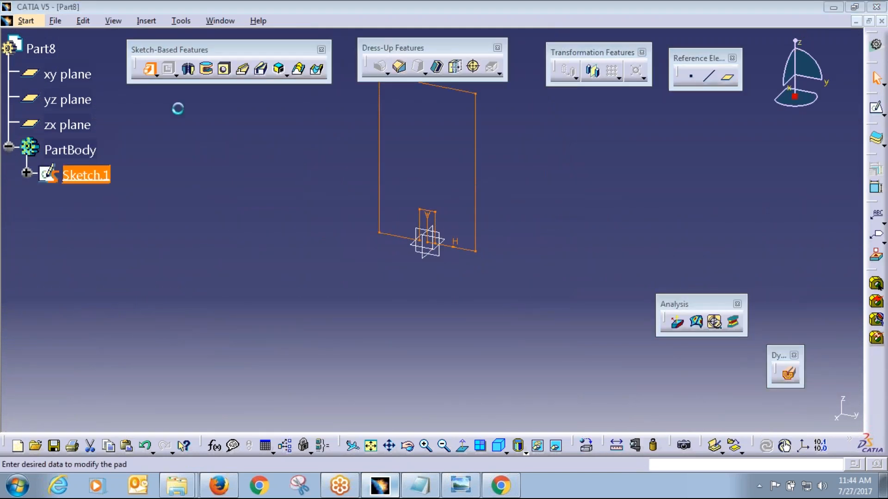
key("alt+Tab")
mouse_move(514, 347)
left_mouse_down()
mouse_move(500, 364)
mouse_move(522, 407)
mouse_move(530, 393)
left_mouse_up()
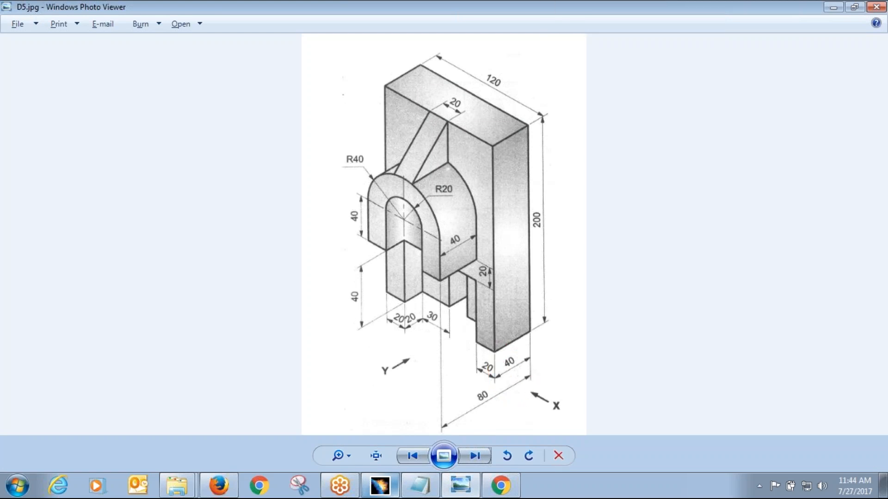
key("alt+Tab")
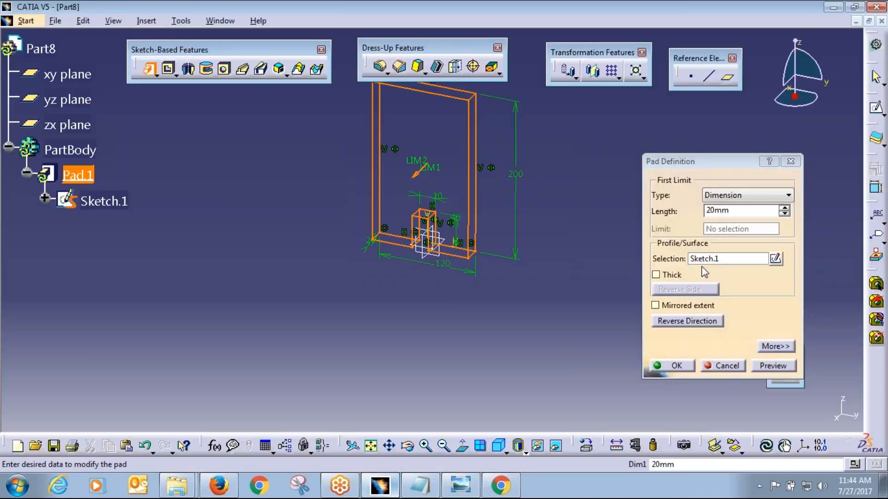
type("40")
left_click(678, 365)
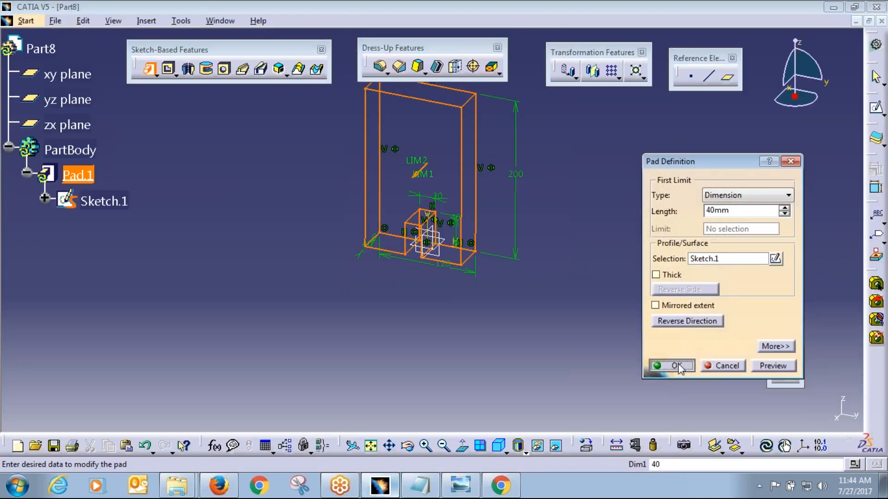
left_click(507, 444)
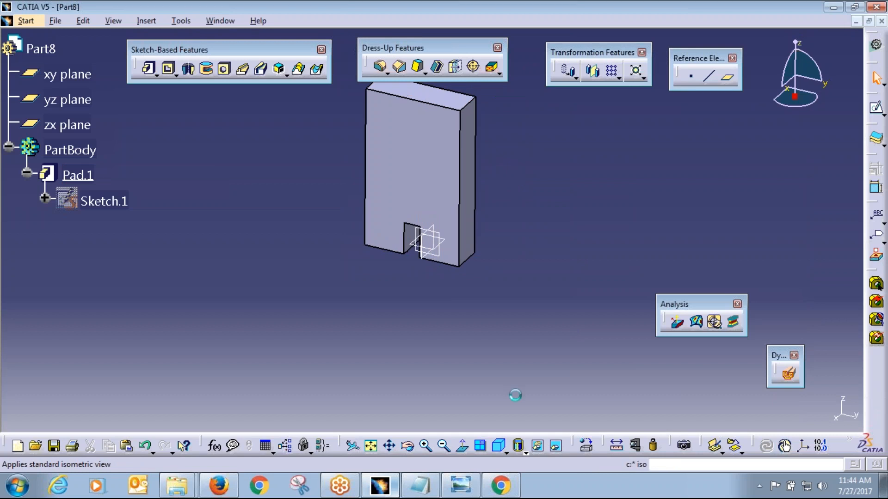
Step: Check the D5.jpg drawing, then sketch an 80 by 50 mm rectangle on the plate's front face, resting on its bottom edge
key("alt+Tab")
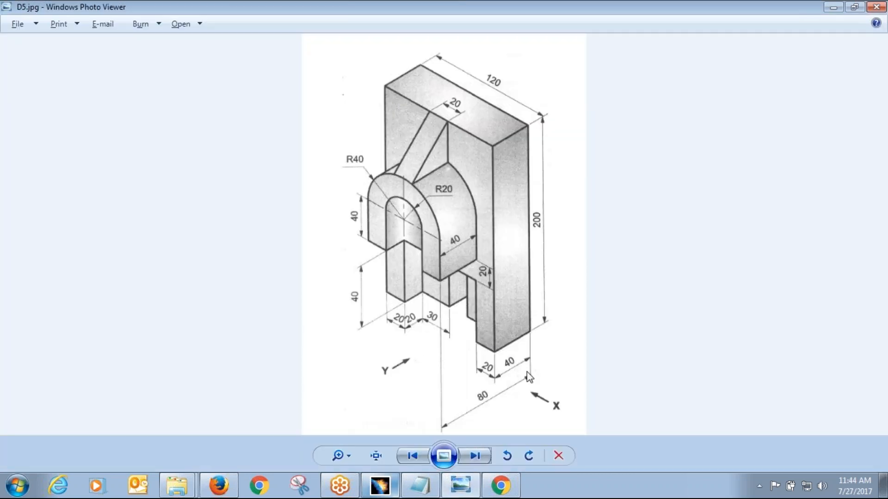
key("alt+Tab")
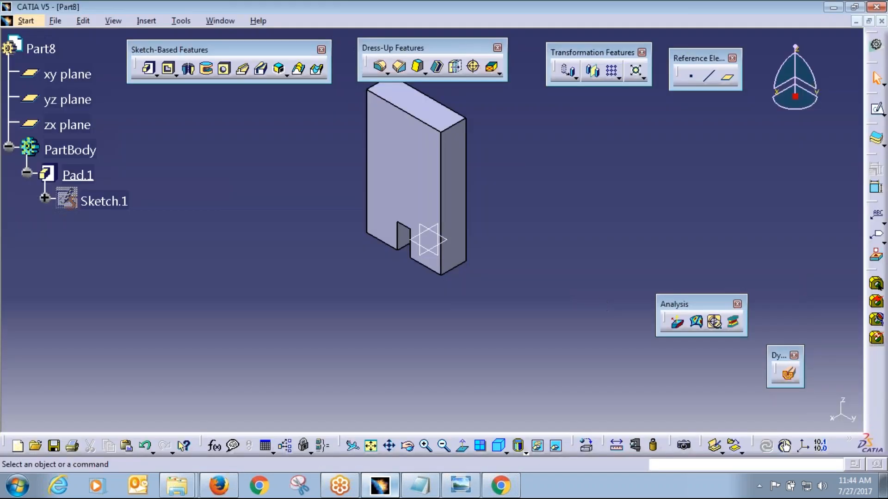
left_click(876, 110)
left_click(462, 257)
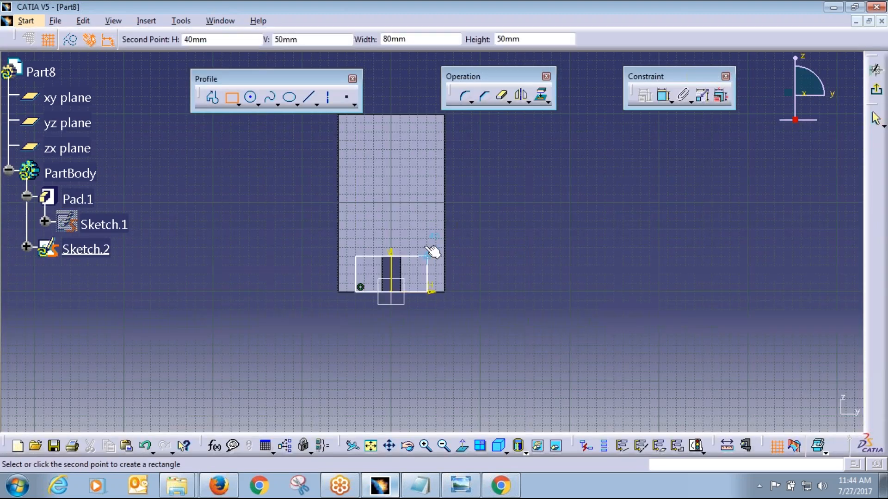
left_click(427, 247)
left_click(626, 246)
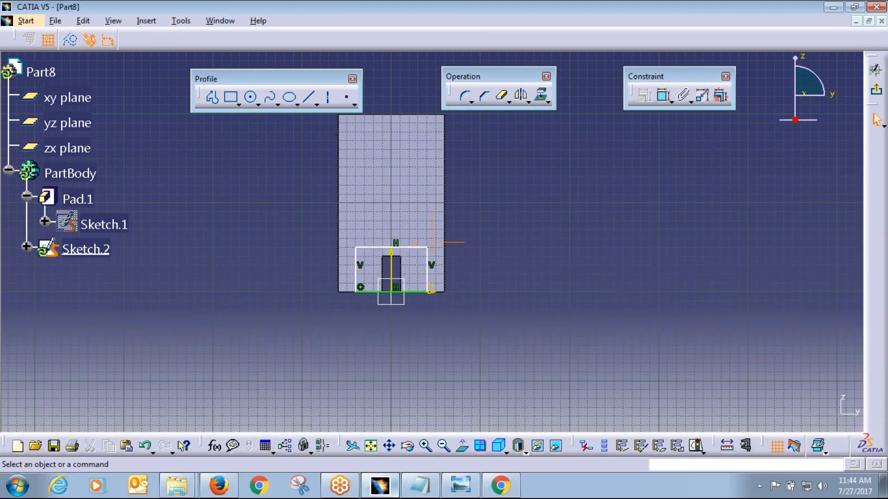
Step: Dimension the gaps between the rectangle's two vertical sides and the plate's side edges
middle_click_drag(458, 386, 488, 311)
left_click(664, 96)
left_click(421, 323)
left_click(459, 323)
left_click(439, 383)
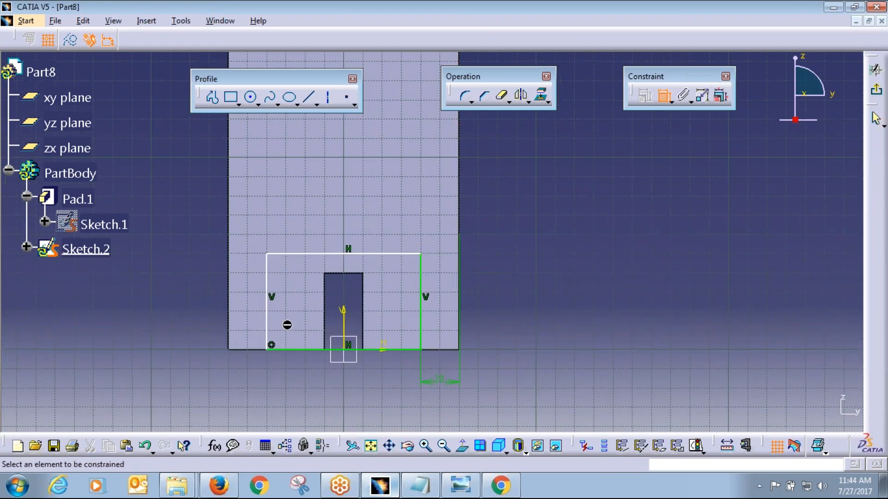
left_click(267, 316)
left_click(228, 303)
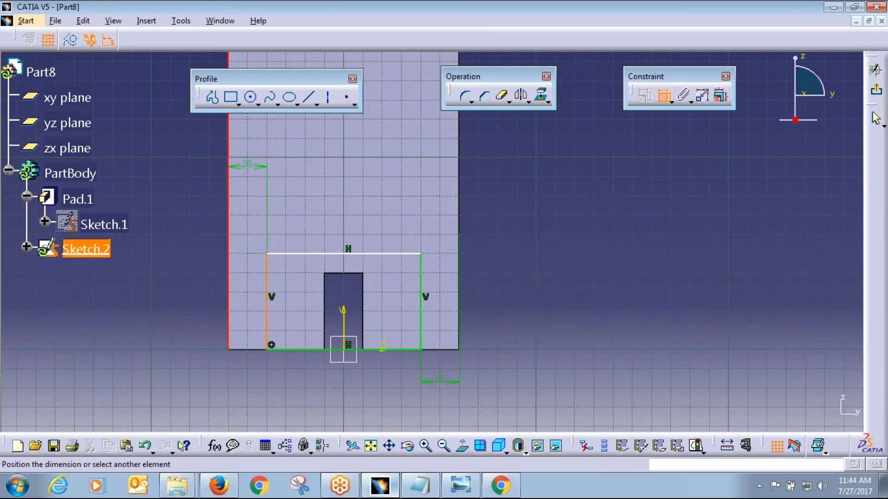
left_click(247, 379)
Step: Dimension the rectangle's height and set it to 40 mm, following the D5.jpg drawing
key("alt+Tab")
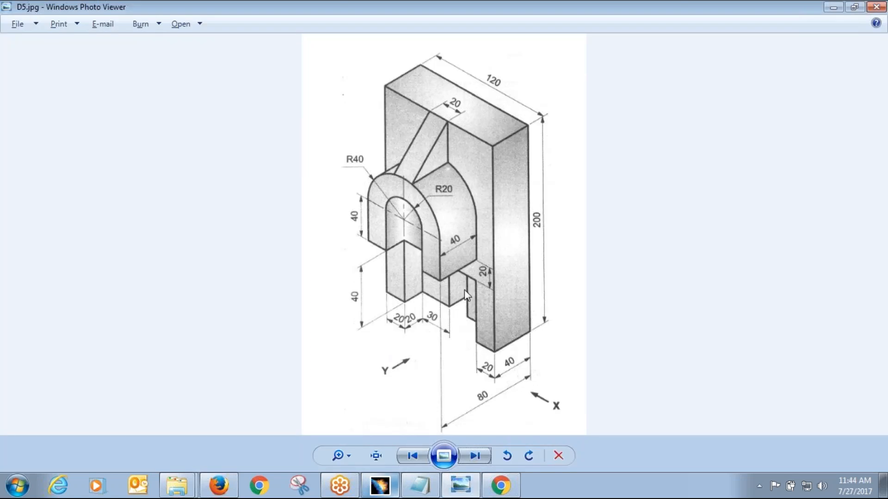
key("alt+Tab")
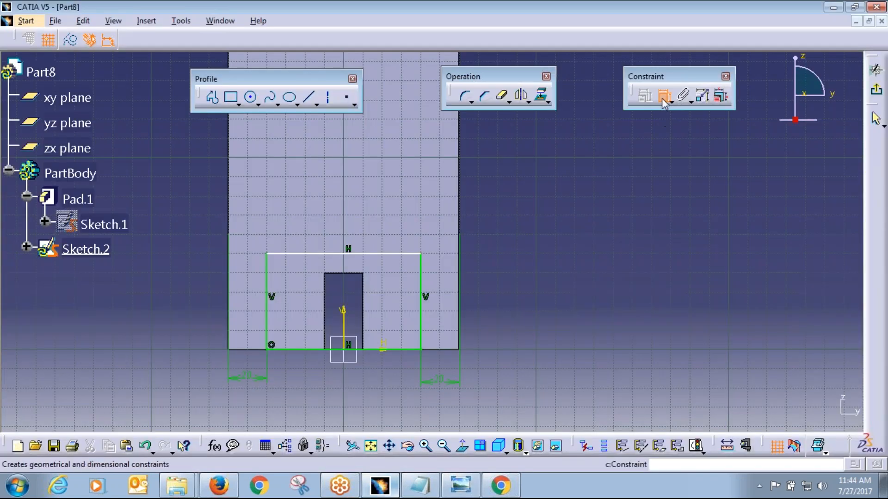
left_click(420, 286)
left_click(511, 296)
double_click(510, 295)
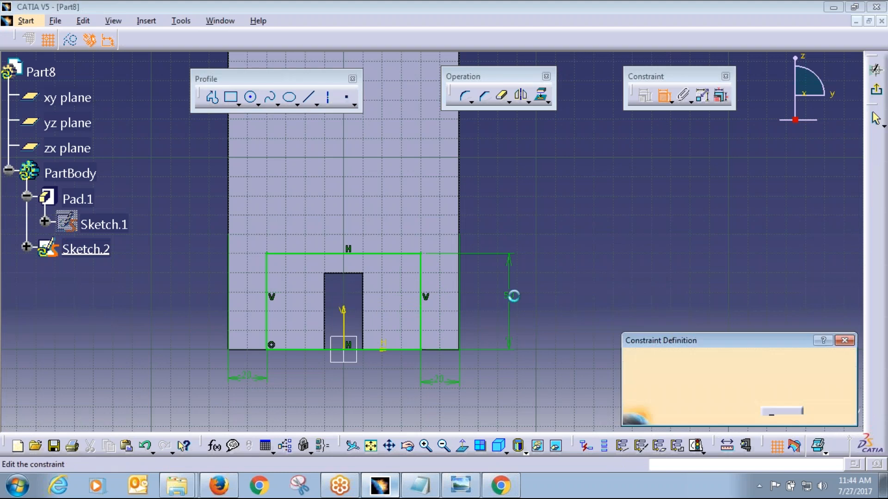
type("40mm")
key("Return")
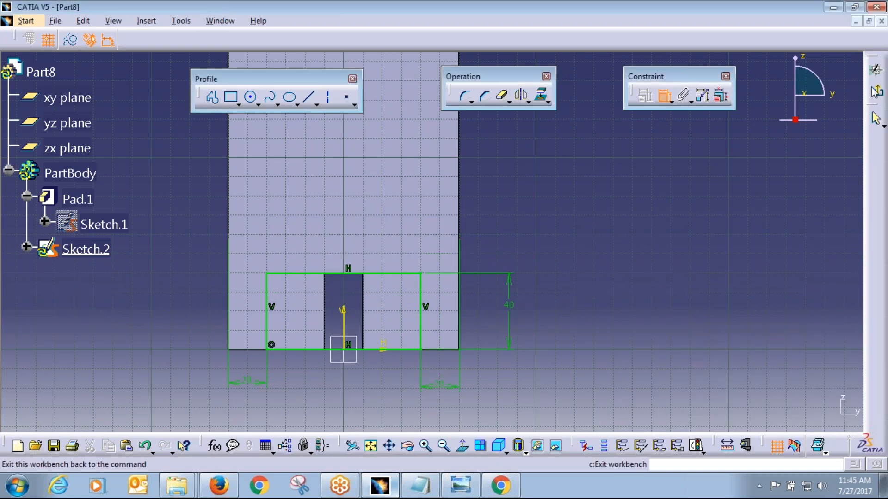
Step: Exit the sketch and cut Sketch.2 into the plate as a pocket 20 mm deep
left_click(876, 91)
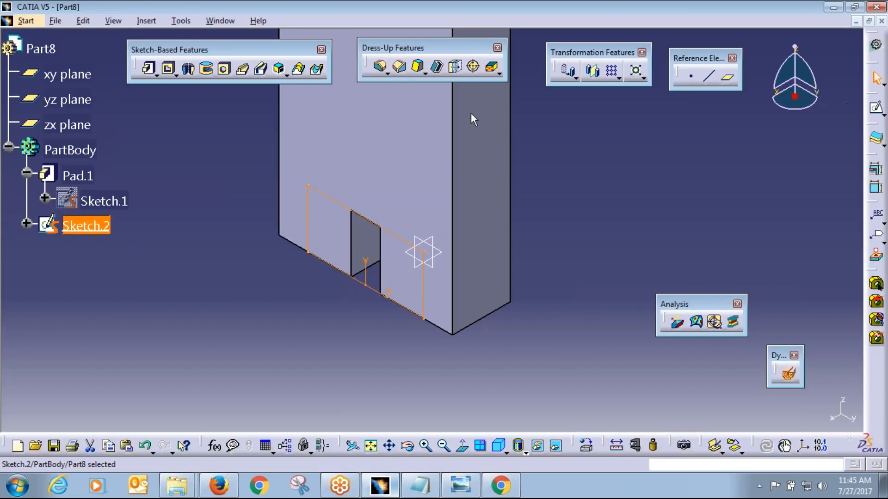
left_click(168, 69)
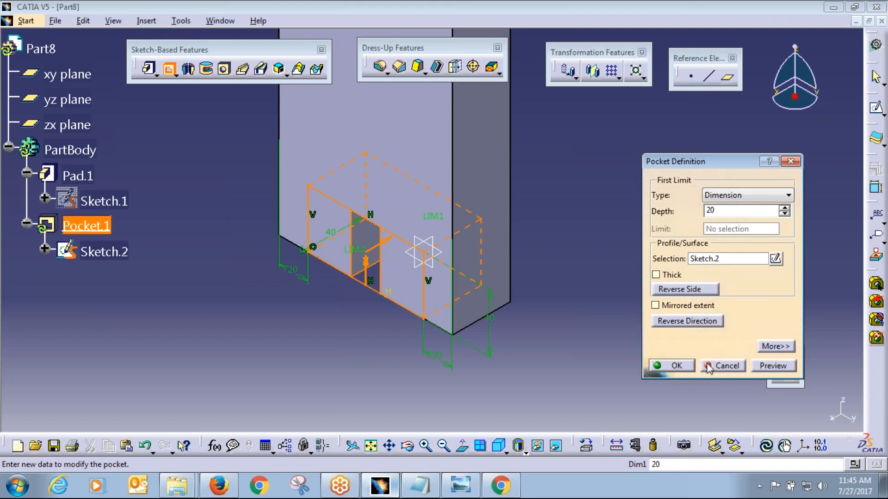
left_click(679, 367)
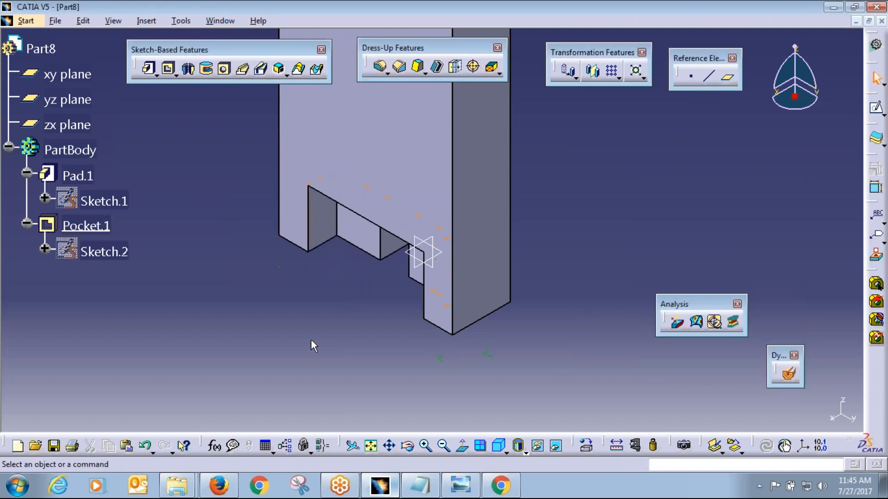
Step: Consult the arch shape in the D5.jpg drawing and start a new sketch on the plate's front face
middle_click_drag(311, 340, 341, 301)
middle_click_drag(394, 247, 398, 244)
key("alt+Tab")
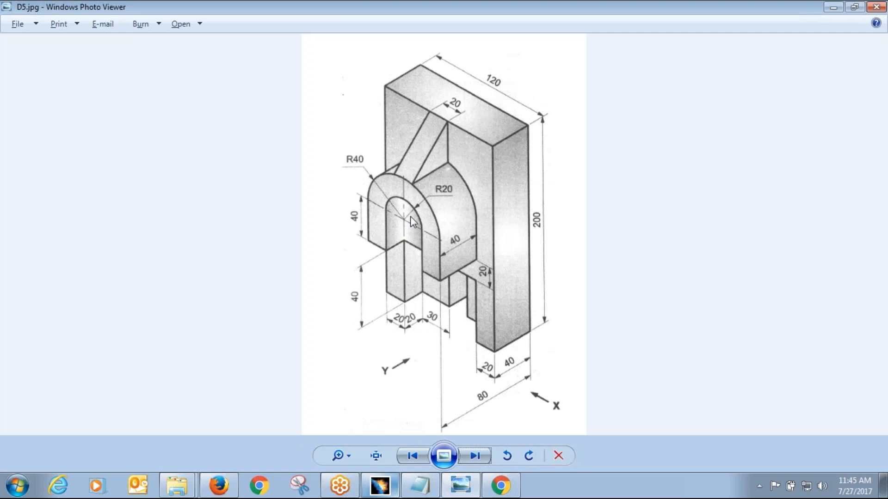
key("alt+Tab")
key("alt+Tab")
key("alt+Tab")
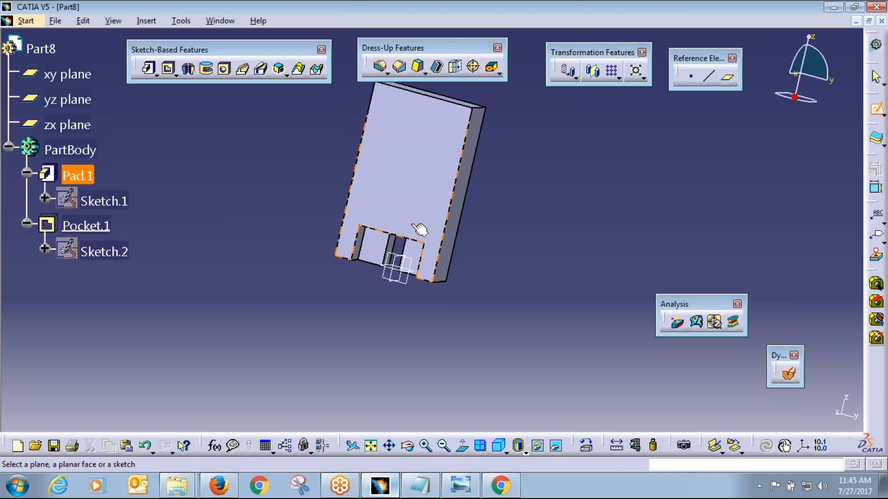
left_click(419, 205)
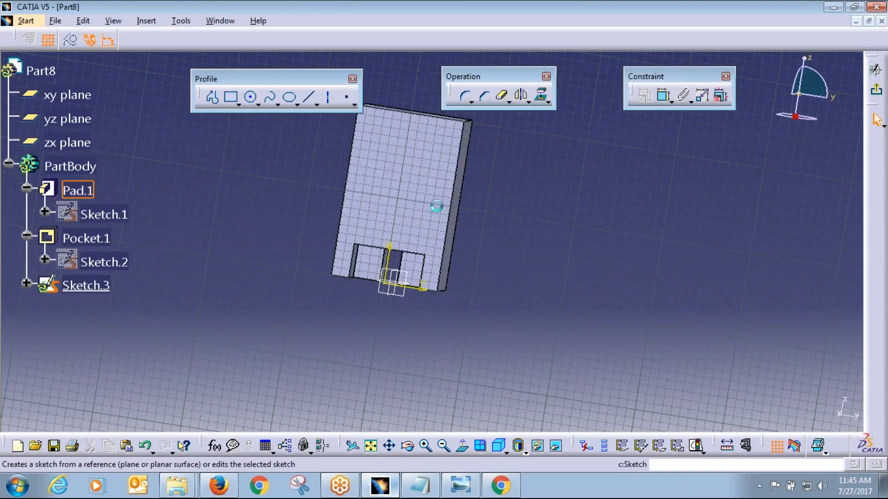
Step: Draw a circle on the vertical axis above the pocket and constrain its radius to 40 mm, as in D5.jpg
key("alt+Tab")
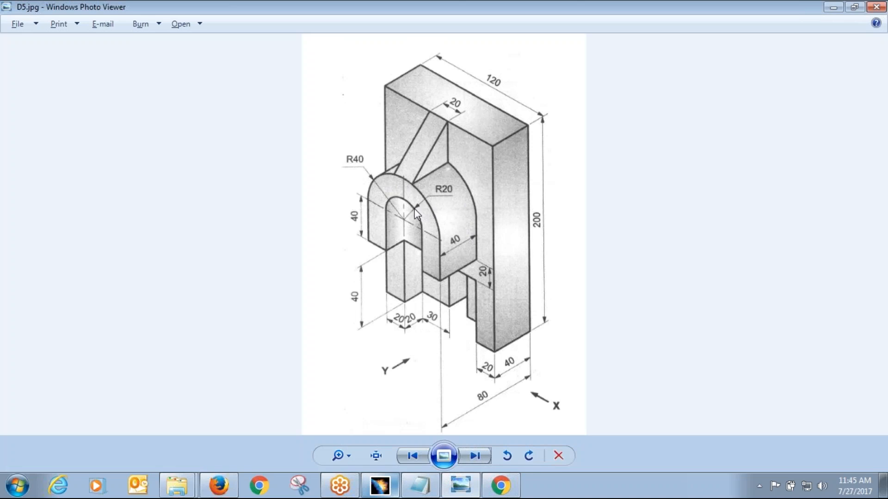
key("alt+Tab")
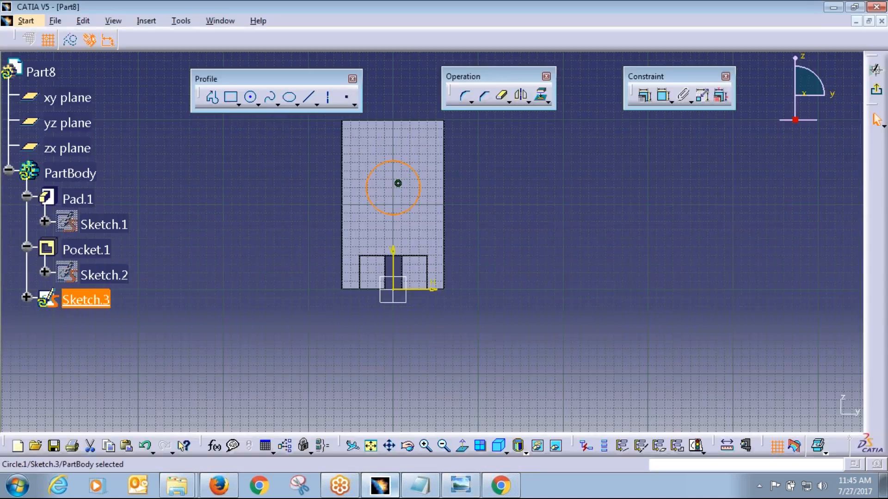
left_click(663, 100)
left_click(524, 166)
double_click(521, 163)
type("40")
key("Return")
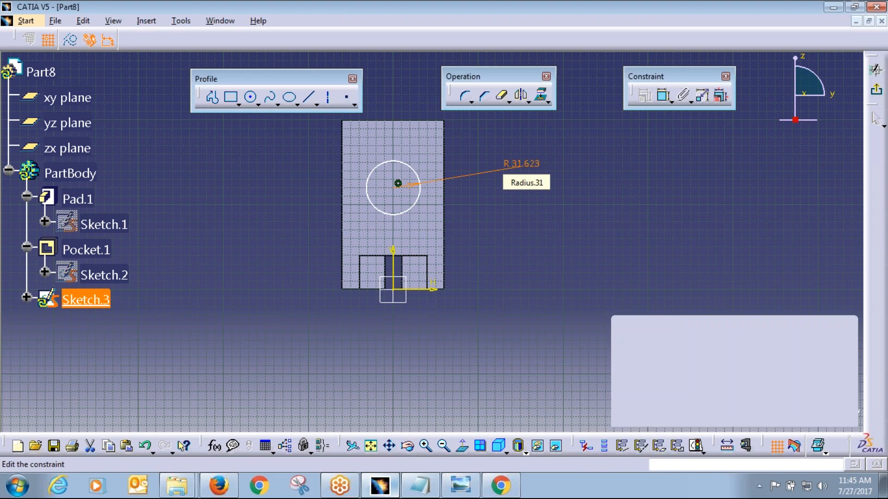
Step: Draw a vertical line from the 40 mm circle's leftmost point down to the pocket's upper-left corner
key("alt+Tab")
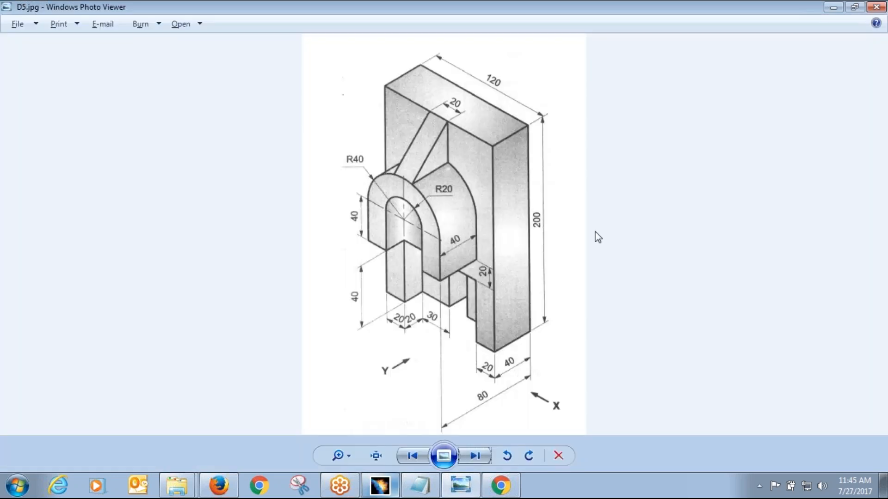
key("alt+Tab")
left_click(215, 100)
left_click(364, 183)
left_click(360, 256)
key("alt+Tab")
key("alt+Tab")
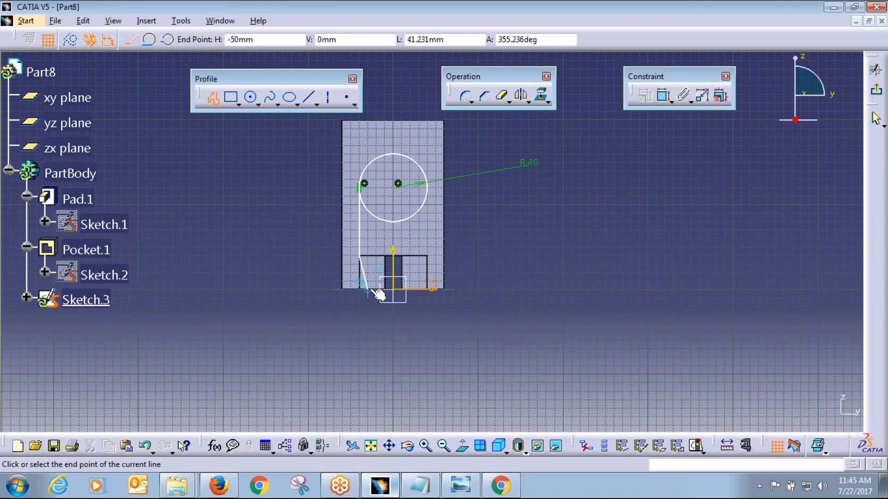
key("Escape")
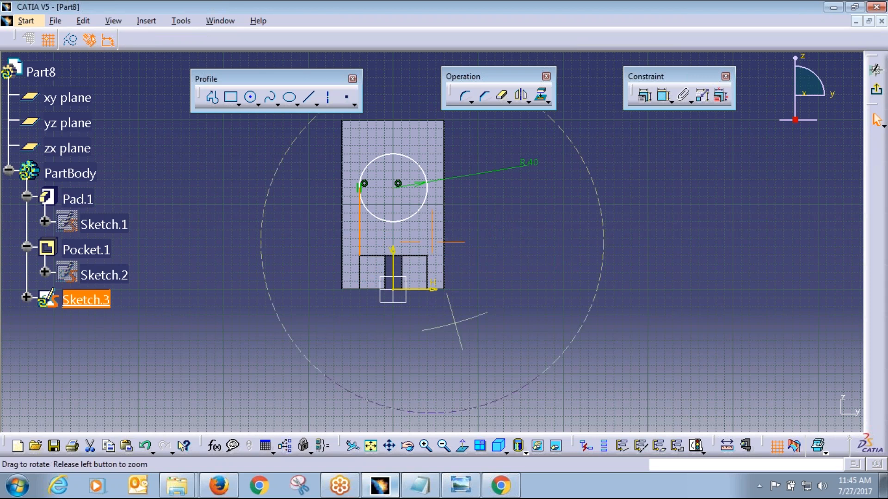
Step: Draw a second circle concentric with the first and set its radius to 20 mm
middle_click_drag(456, 325, 467, 193)
left_click(250, 97)
left_click(364, 136)
left_click(374, 160)
double_click(583, 215)
type("20mm")
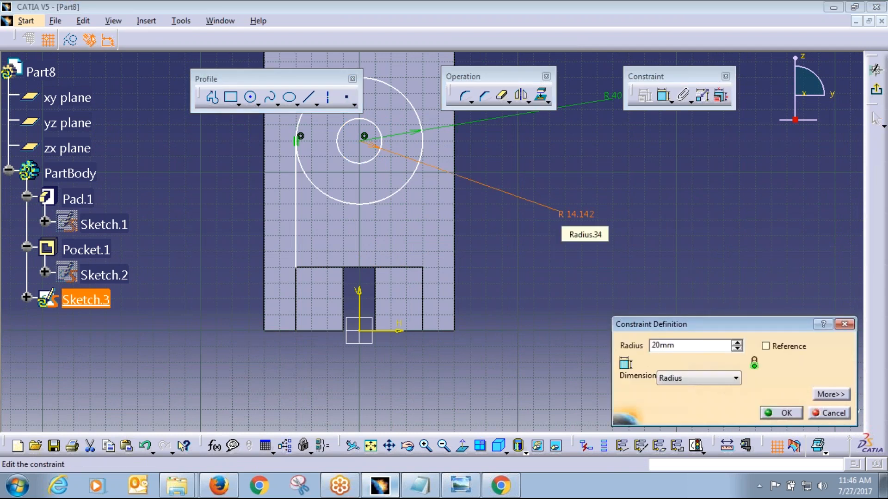
key("Return")
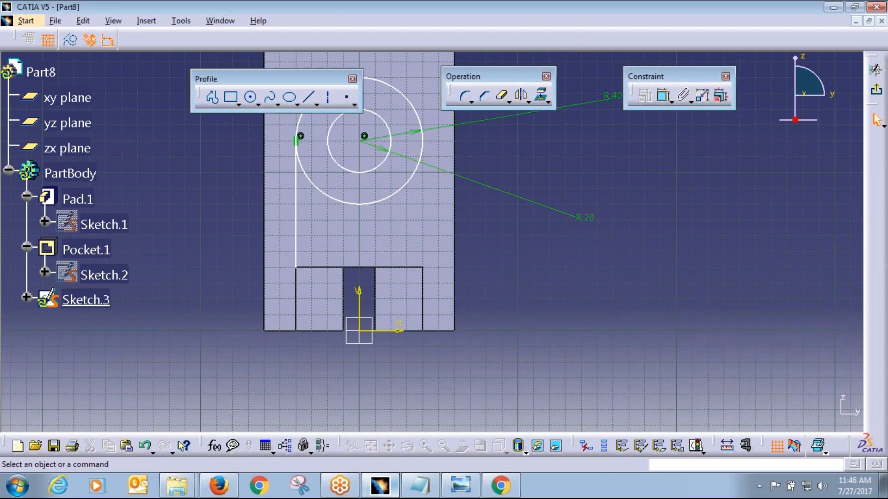
Step: Draw a profile from the inner circle's leftmost point down to the pocket's top edge and horizontally past the plate's right edge
left_click(212, 97)
left_click(334, 141)
left_click(327, 267)
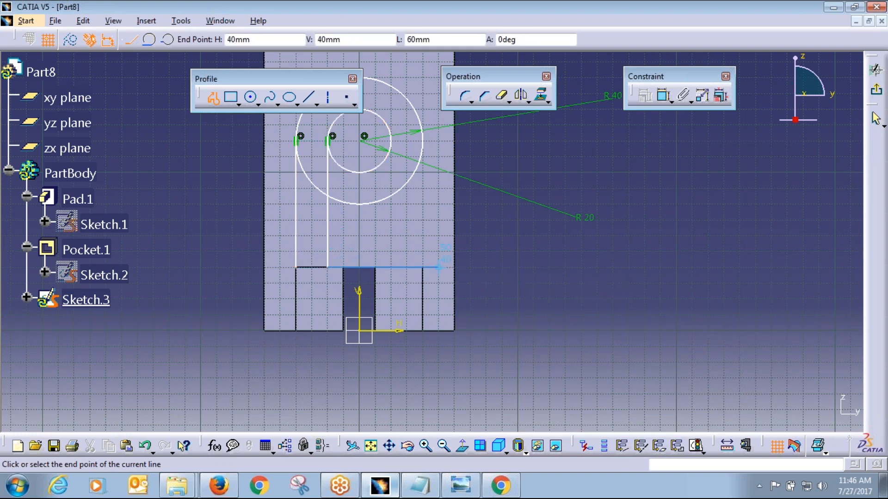
left_click(502, 267)
key("Escape")
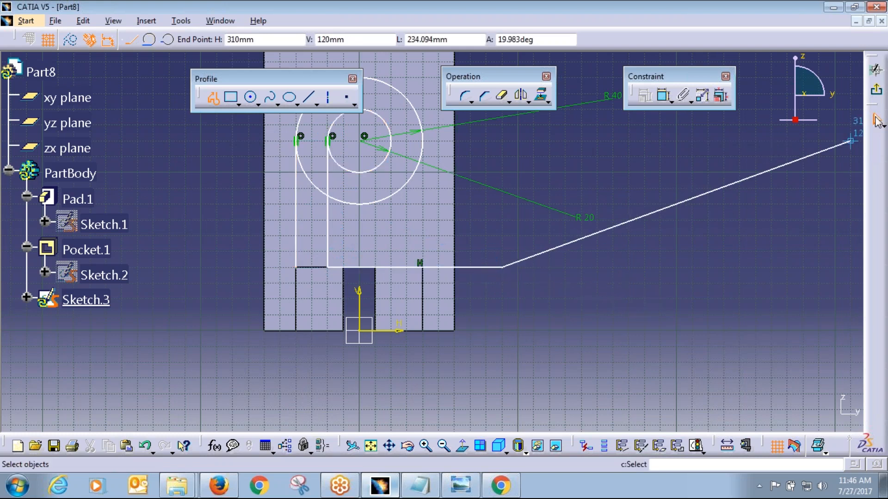
Step: Draw vertical lines from the rightmost points of the inner and outer circles down to the horizontal base line
left_click(309, 96)
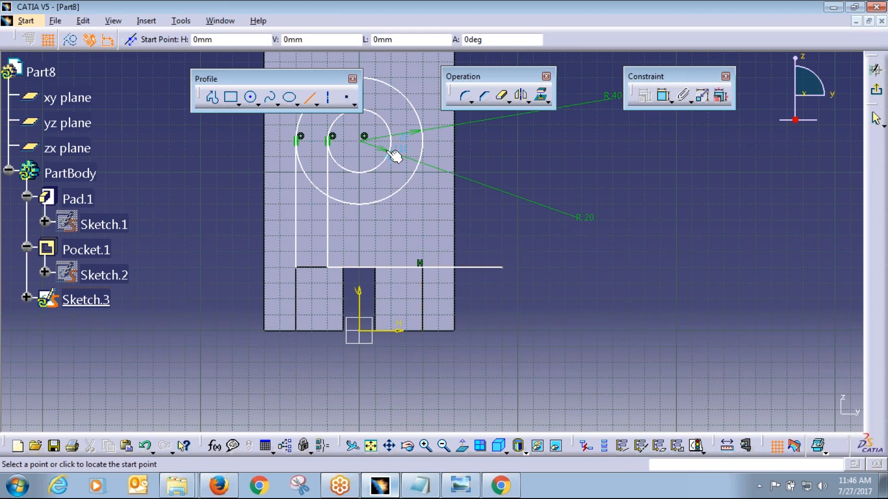
left_click(406, 121)
left_click(390, 266)
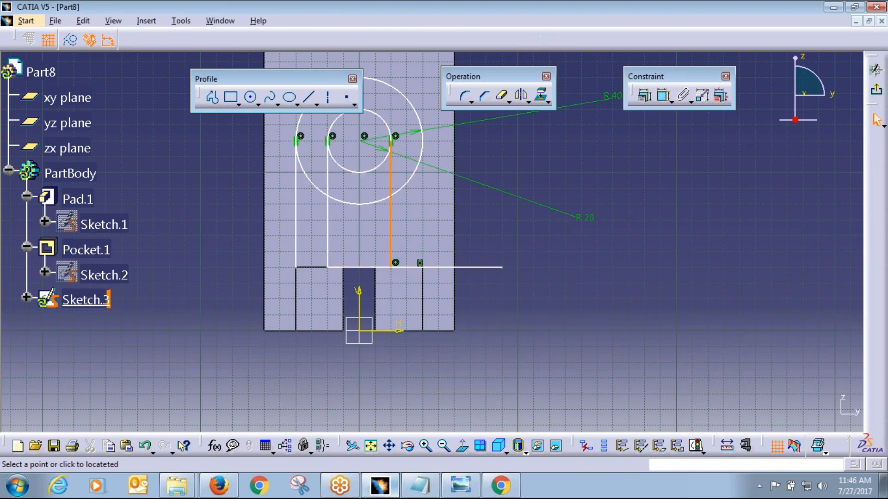
left_click(317, 105)
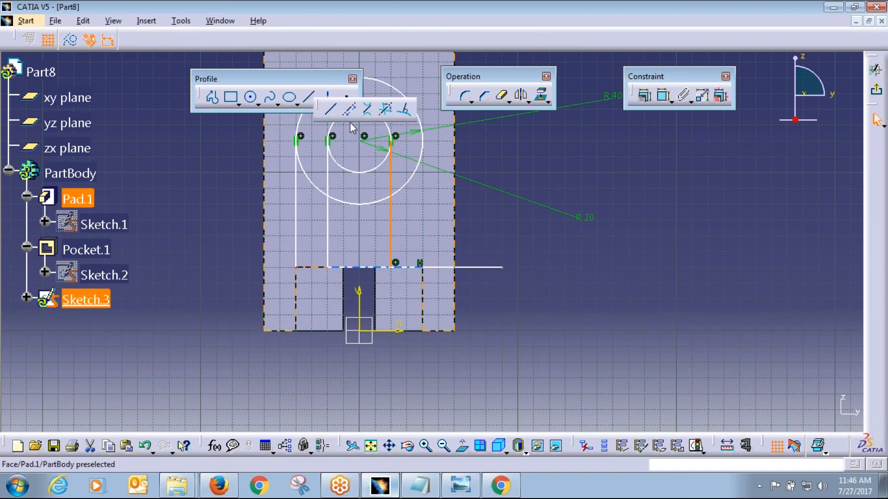
left_click(330, 109)
left_click(422, 141)
left_click(431, 267)
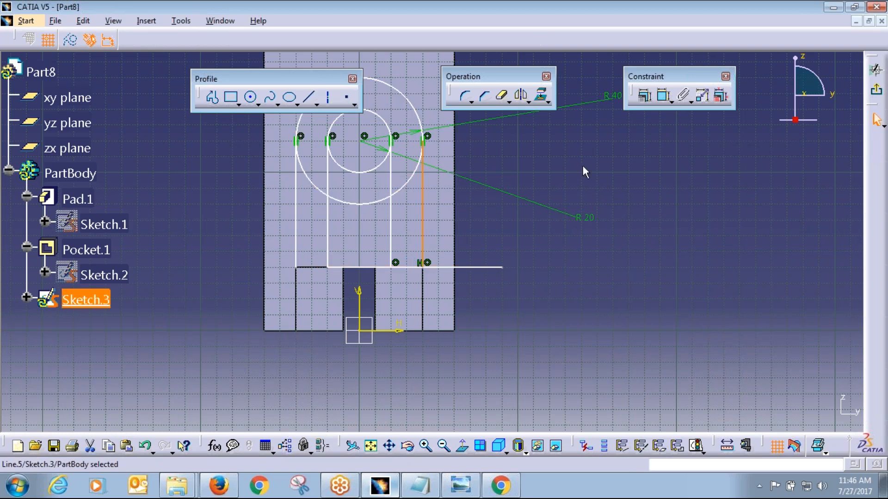
Step: Quick Trim the lower circle halves, the base line's overhang and its segment between the inner legs to form the arch
left_click(502, 96)
left_click(463, 267)
left_click(365, 204)
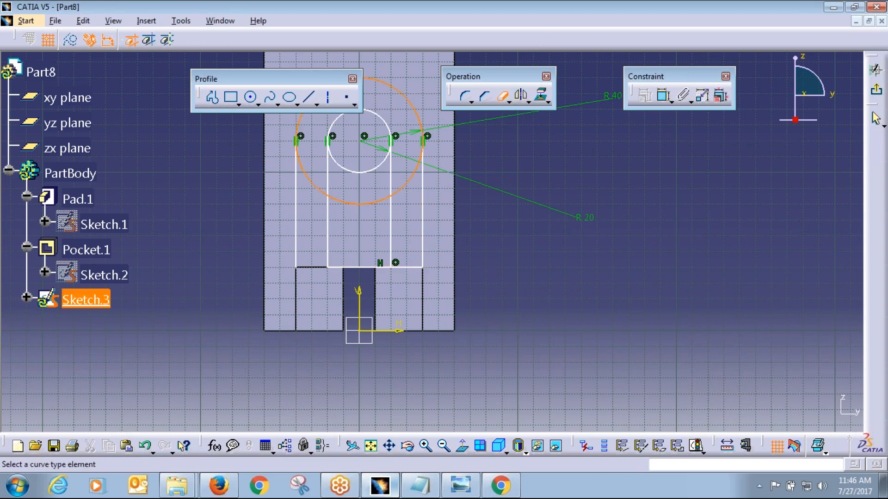
left_click(364, 172)
left_click(308, 173)
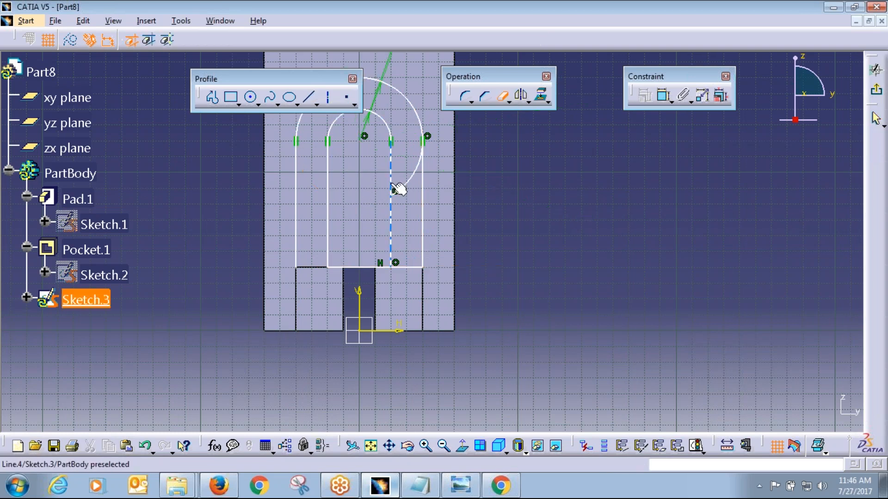
left_click(409, 177)
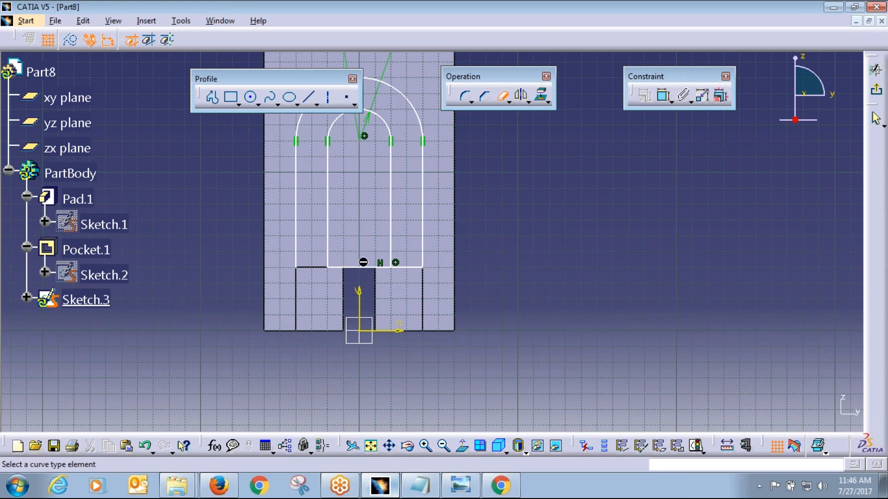
left_click(363, 267)
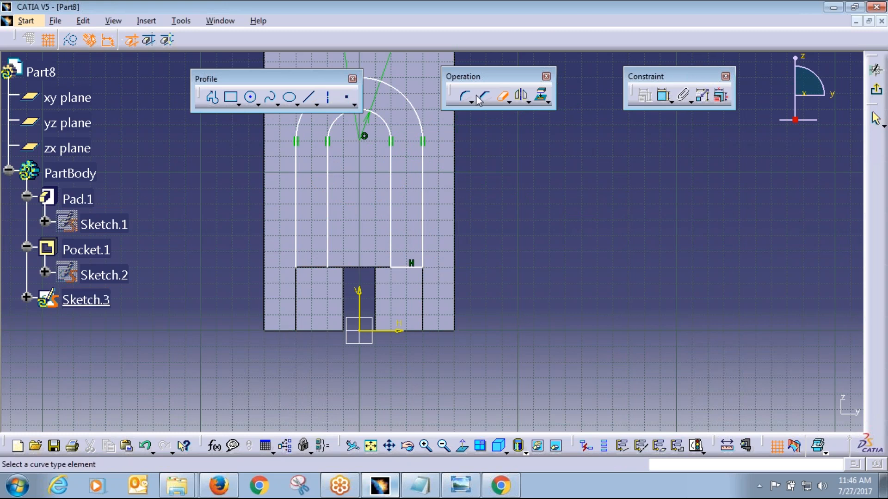
Step: Draw a horizontal line across the bottom of the arch's left leg to close the profile
left_click(309, 97)
left_click(329, 267)
left_click(296, 267)
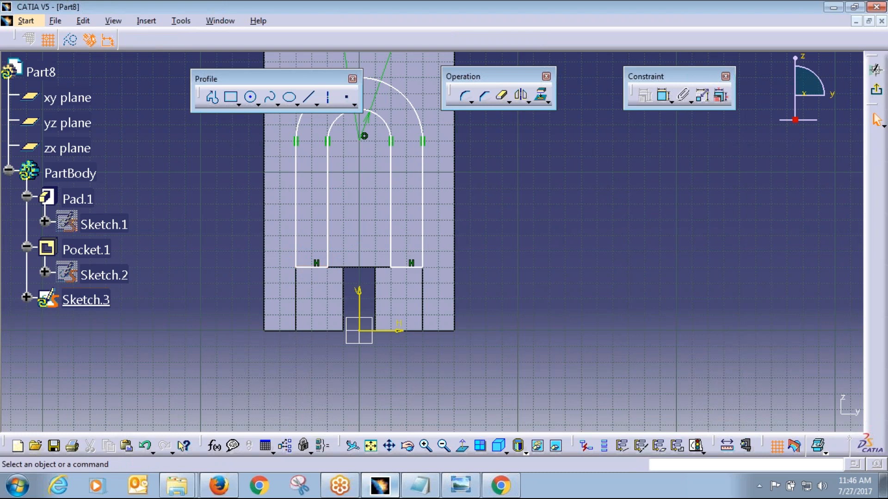
Step: Dimension the arch centre's height above the pocket's top edge and set it to 40 mm
middle_click_drag(574, 248, 581, 291)
key("alt+Tab")
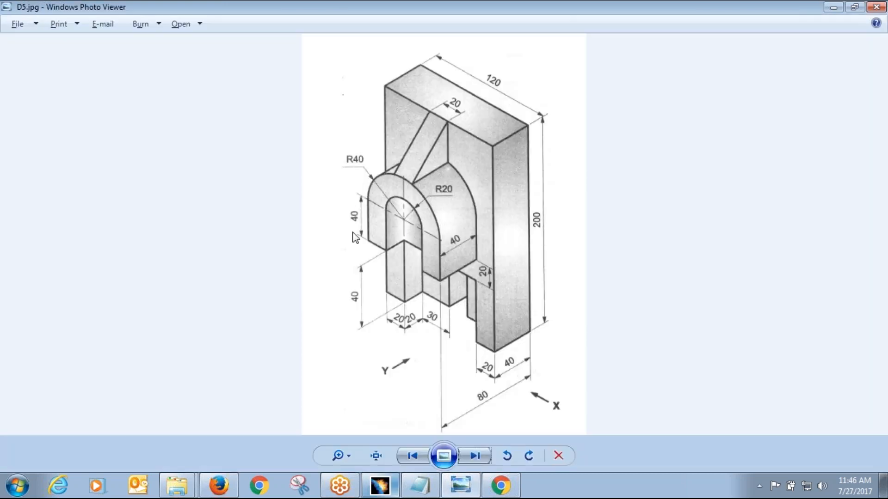
key("alt+Tab")
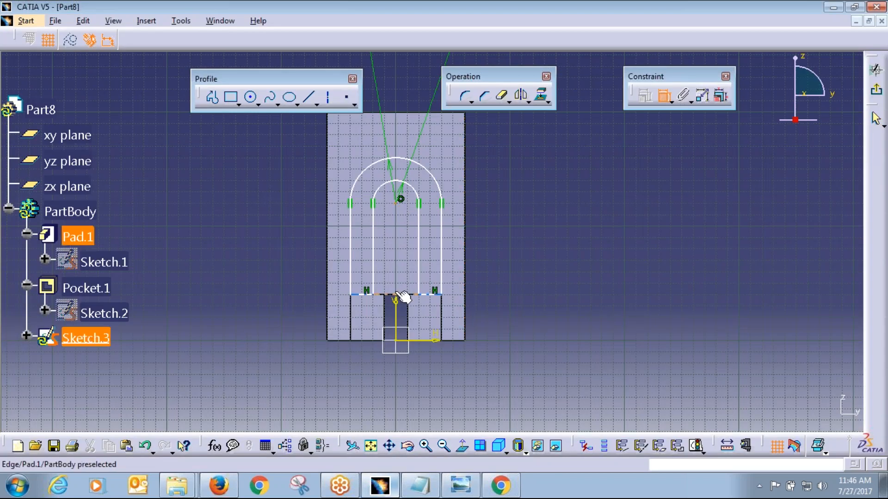
left_click(396, 296)
left_click(278, 263)
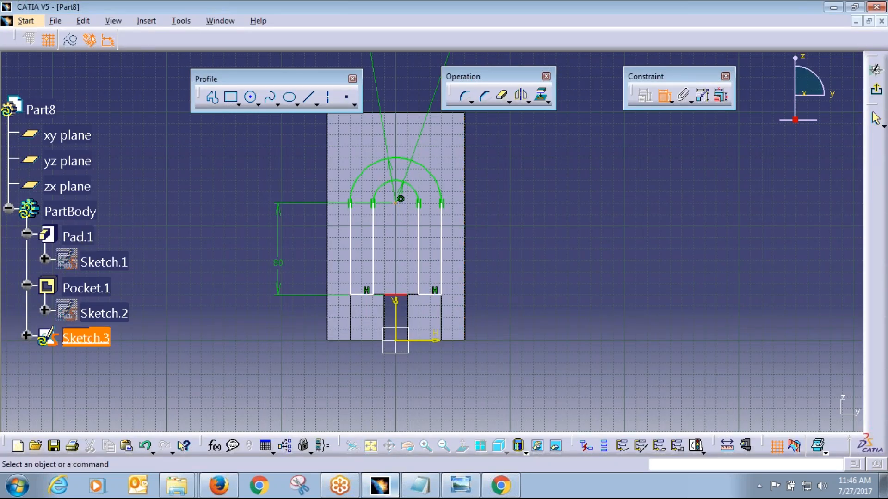
double_click(277, 264)
type("40")
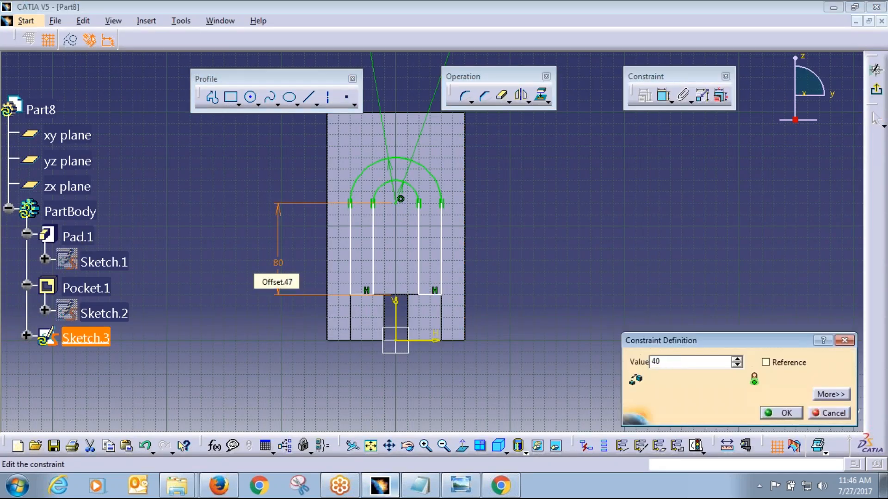
key("Return")
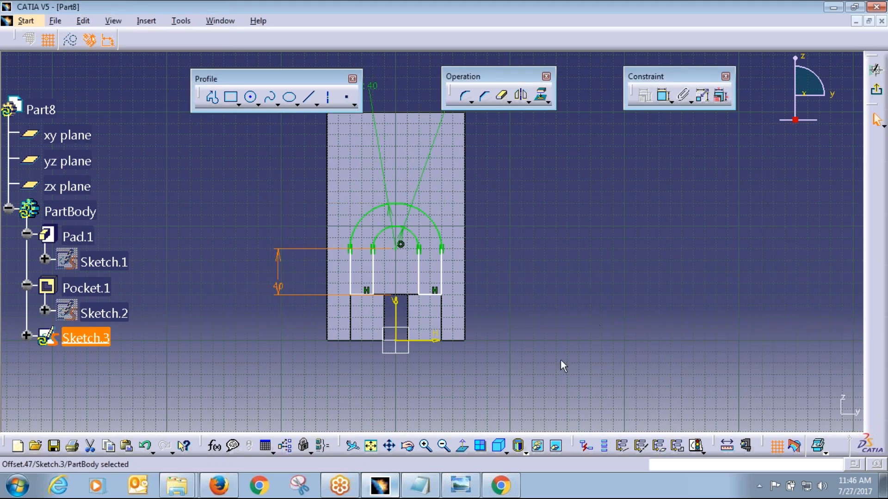
Step: Check the D5.jpg drawing and move both legs' bottom lines to about 10 mm above the pocket's top edge
middle_click_drag(479, 382, 479, 382)
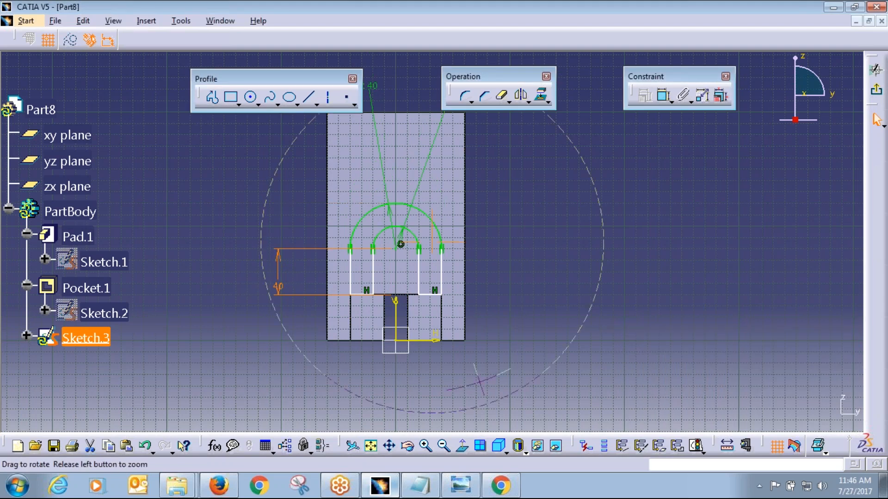
key("alt+Tab")
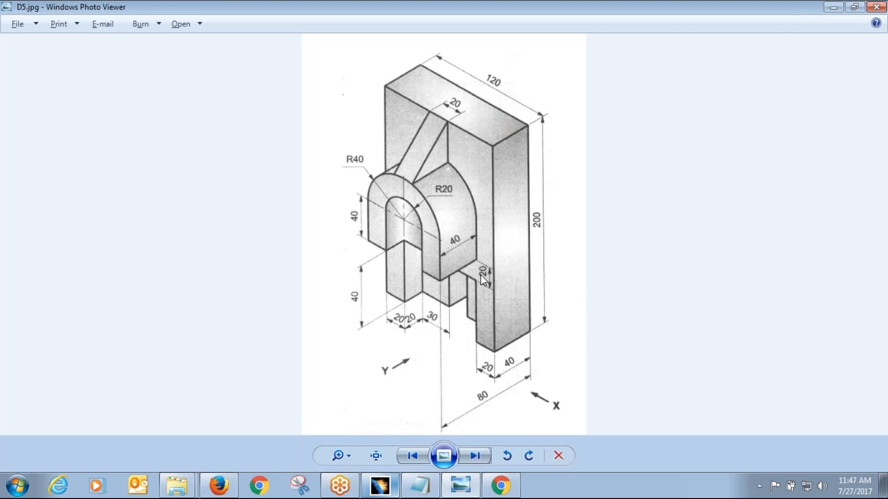
key("alt+Tab")
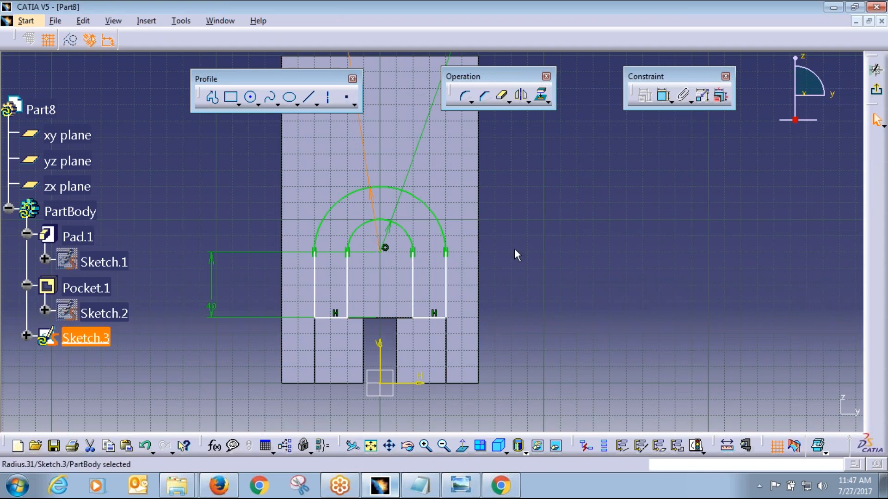
left_click_drag(428, 323, 429, 303)
left_click_drag(330, 320, 333, 302)
Step: Apply vertical constraints to the left leg's outer line and the right leg's inner line
left_click(316, 277)
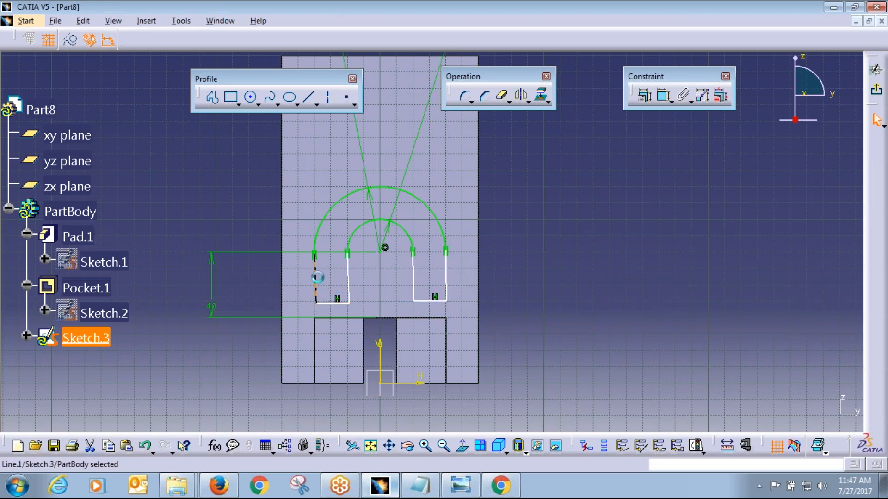
left_click(645, 99)
left_click(743, 303)
left_click(735, 352)
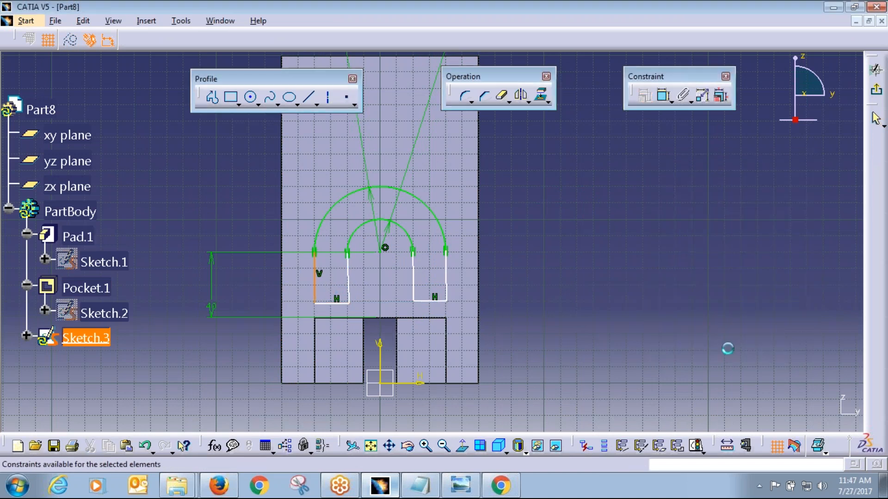
left_click(421, 286)
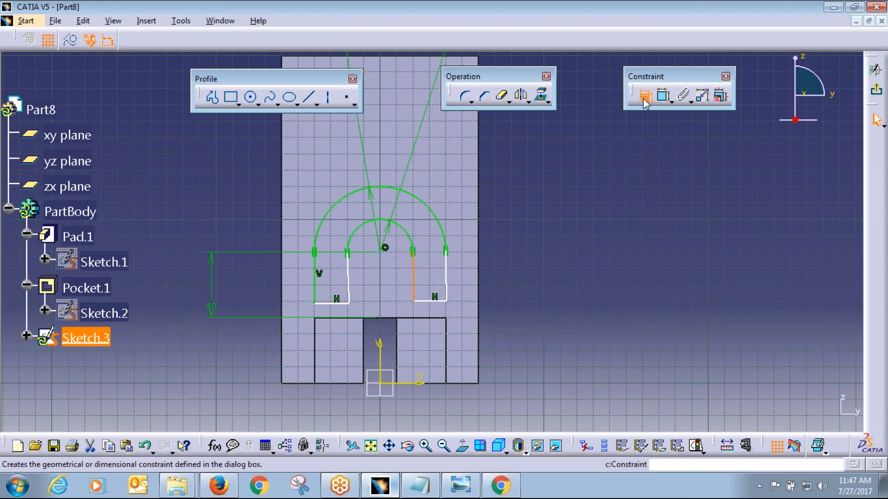
left_click(646, 98)
left_click(758, 305)
left_click(745, 351)
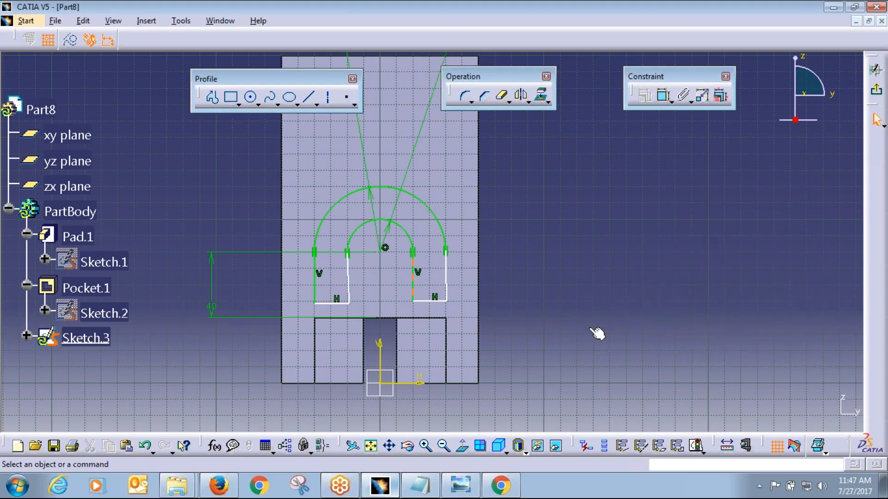
Step: Apply vertical constraints to the left leg's inner line and the right leg's outer line
left_click(349, 282)
left_click(646, 98)
left_click(758, 305)
left_click(745, 351)
left_click(446, 289)
left_click(644, 97)
left_click(761, 303)
left_click(748, 352)
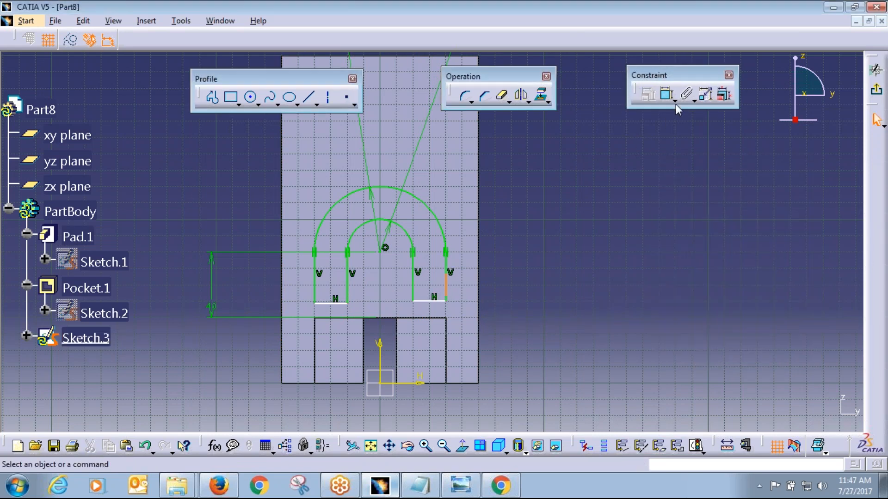
Step: Dimension the right leg's bottom line from the pocket's top edge and set the distance to 20 mm
left_click(667, 94)
left_click(433, 301)
left_click(383, 317)
left_click(554, 302)
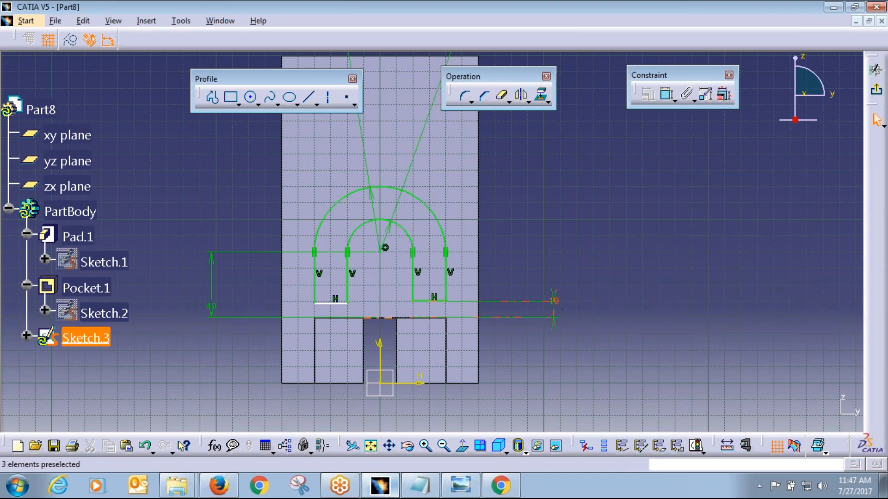
double_click(554, 302)
type("2")
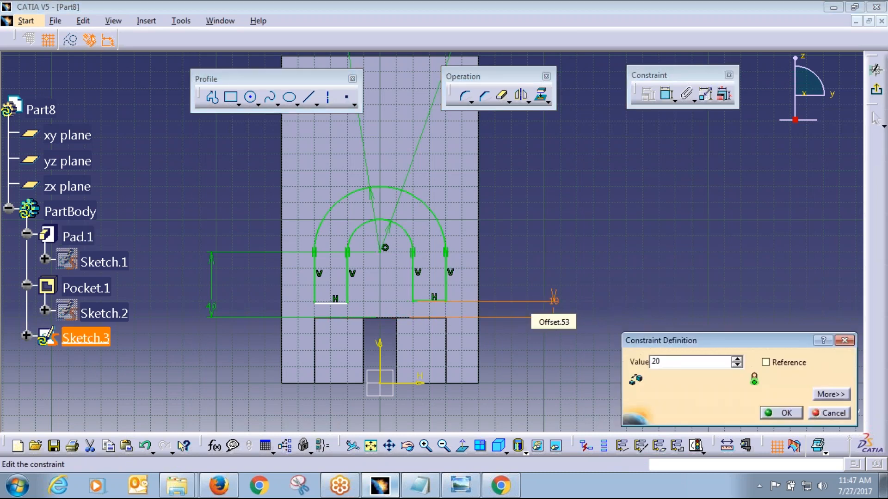
type("0")
key("Return")
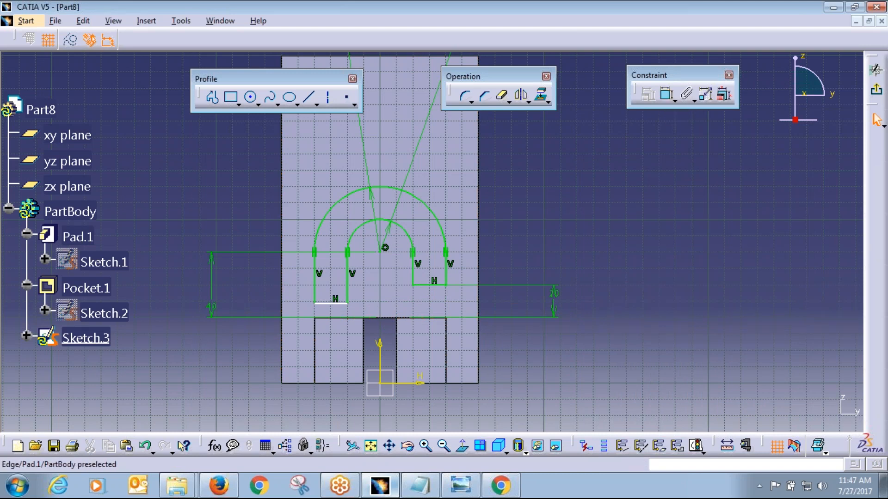
Step: Make the bottom lines of the left and right legs coincident
left_click(340, 304)
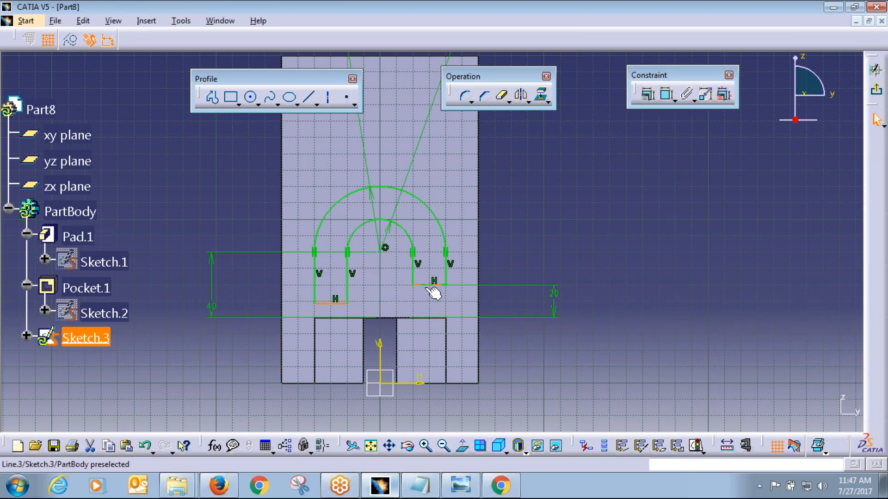
left_click(653, 97)
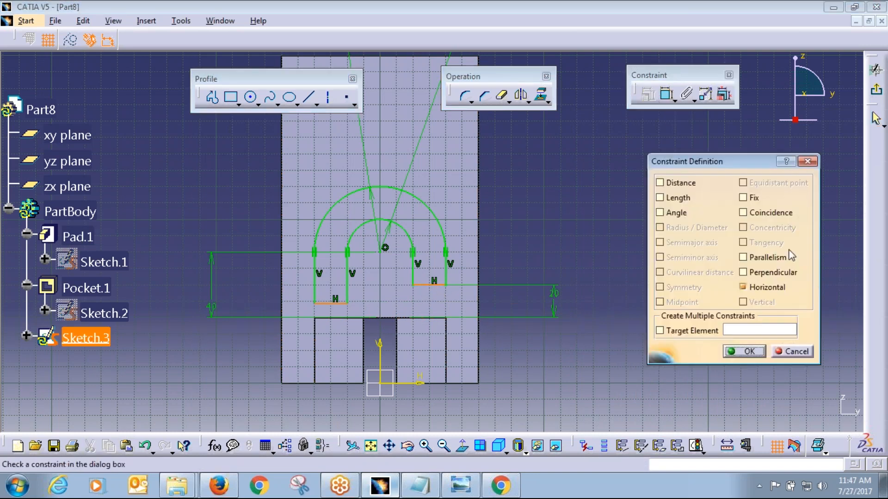
left_click(768, 213)
left_click(744, 352)
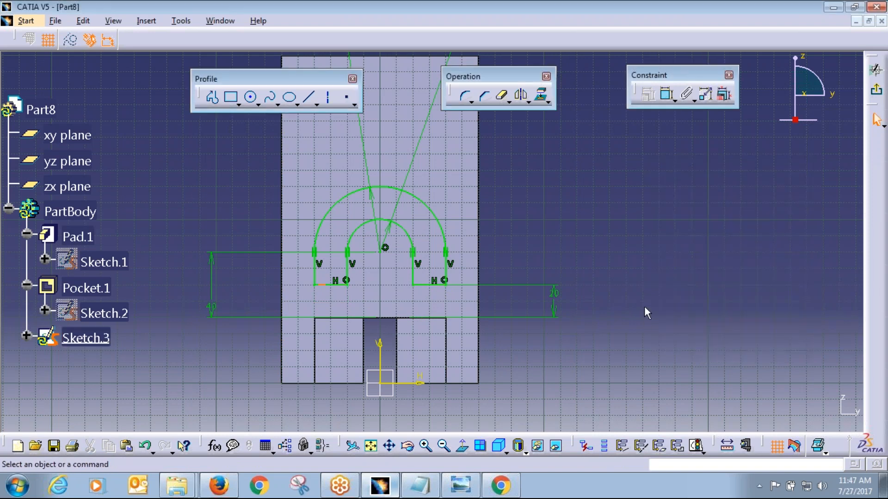
Step: Replace the arch centre's dimension to the pocket with a 40 mm dimension from the centre to the left leg's bottom line
key("alt+Tab")
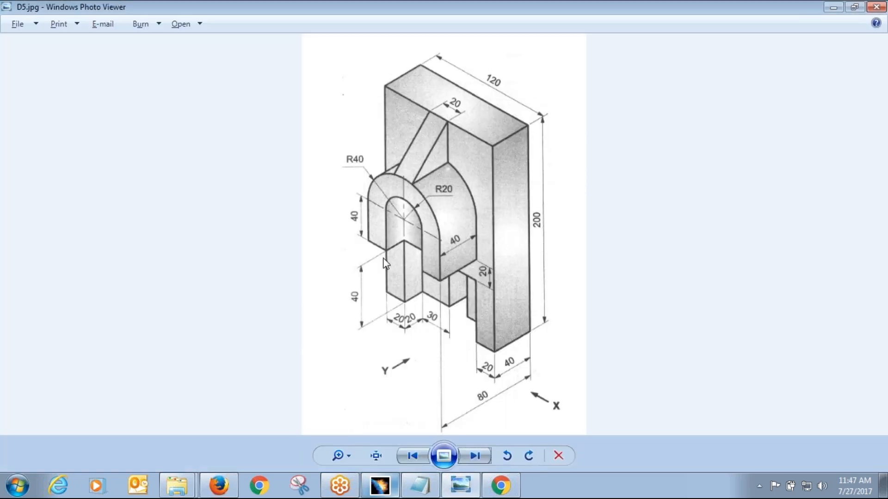
key("alt+Tab")
key("alt+Tab")
key("alt+Tab")
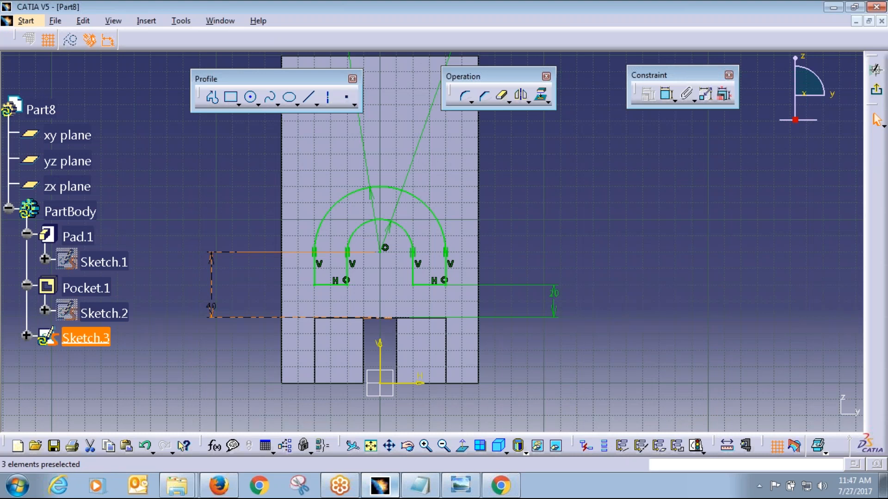
left_click(666, 94)
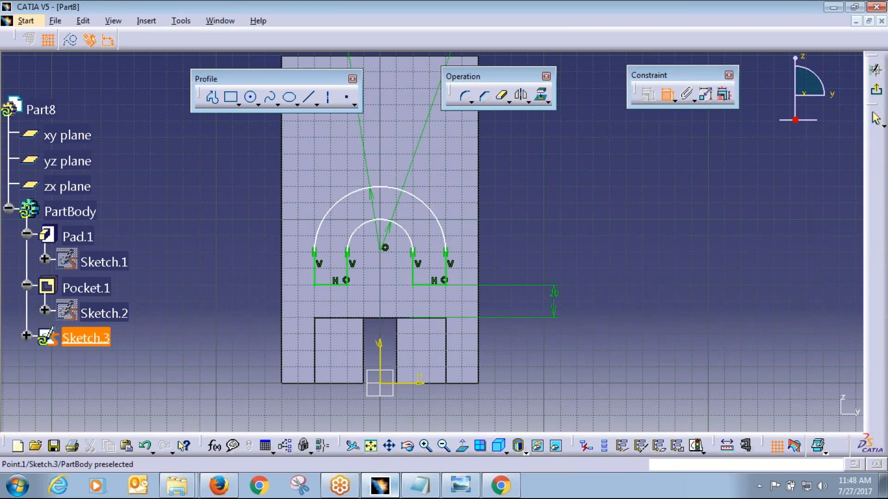
left_click(386, 248)
left_click(329, 285)
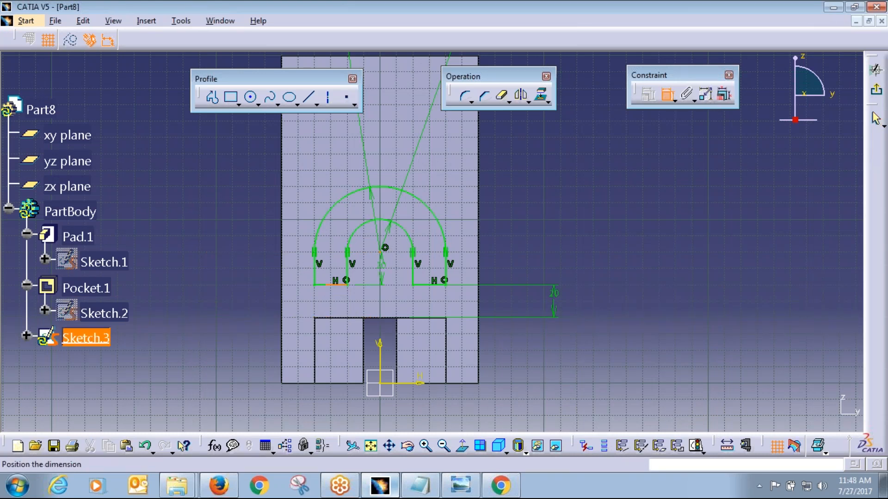
left_click(229, 265)
double_click(230, 262)
type("40")
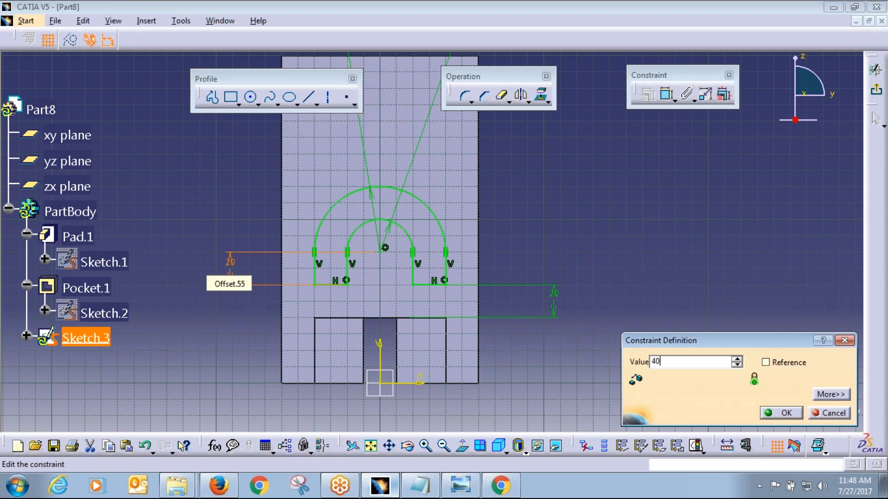
key("Return")
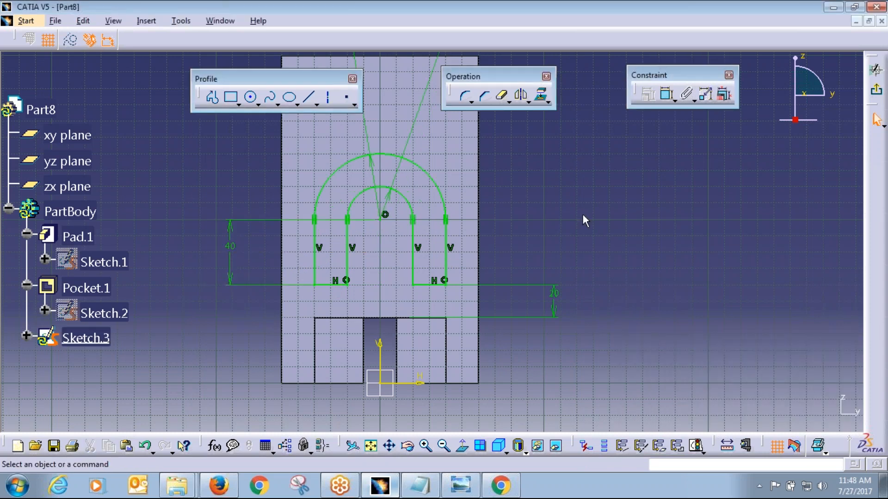
Step: Exit the arch sketch and pad it 40 mm outward from the plate's front face
key("alt+Tab")
key("alt+Tab")
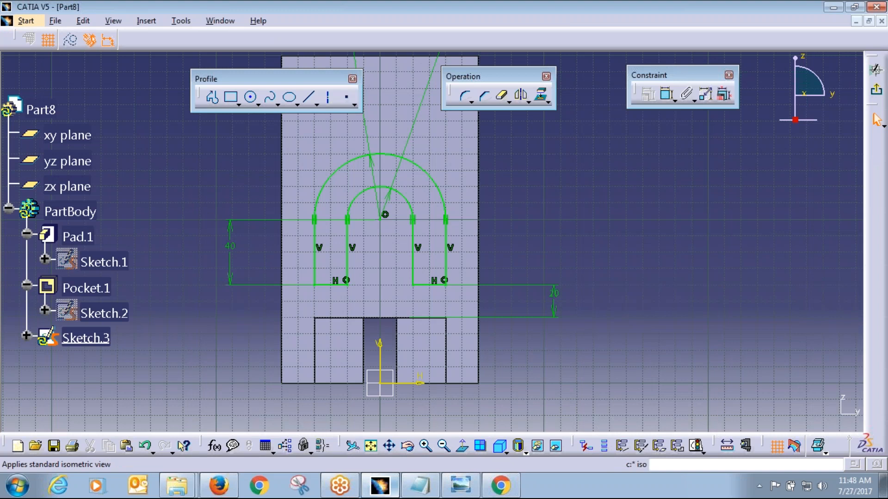
left_click(499, 445)
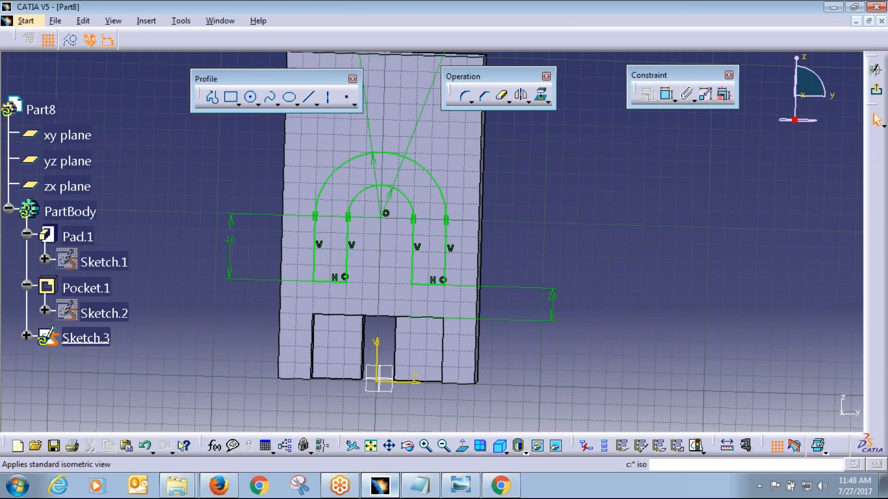
left_click(876, 90)
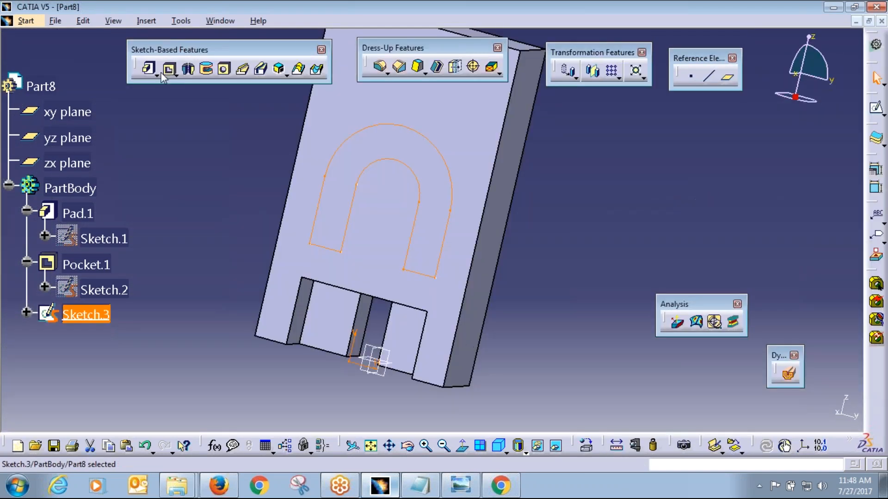
left_click(161, 74)
key("alt+Tab")
key("alt+Tab")
type("40")
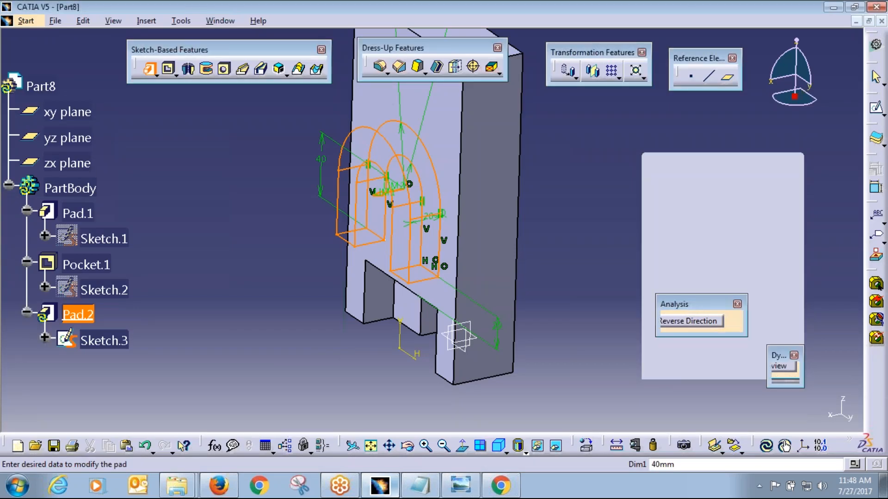
left_click(598, 234)
Step: Examine the whole part in isometric orientation and compare it with the D5.jpg drawing
middle_click_drag(359, 340, 359, 340)
middle_click_drag(459, 336, 435, 342)
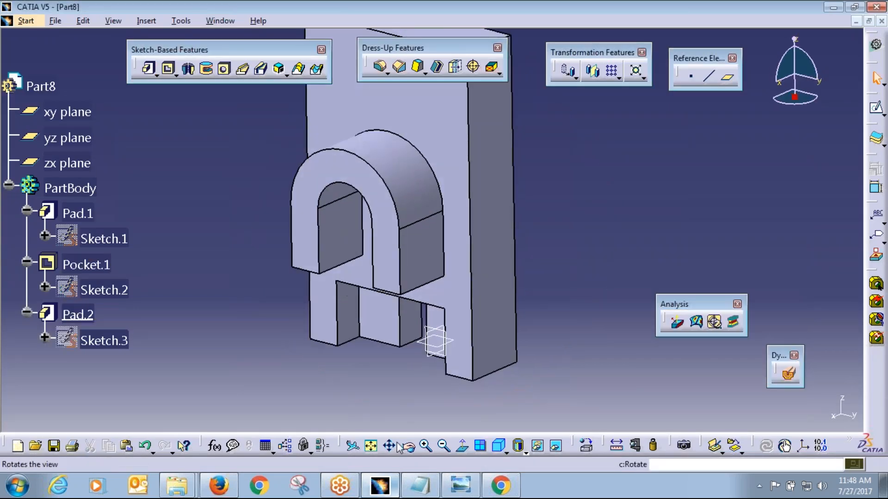
left_click(371, 445)
middle_click_drag(563, 245, 522, 264)
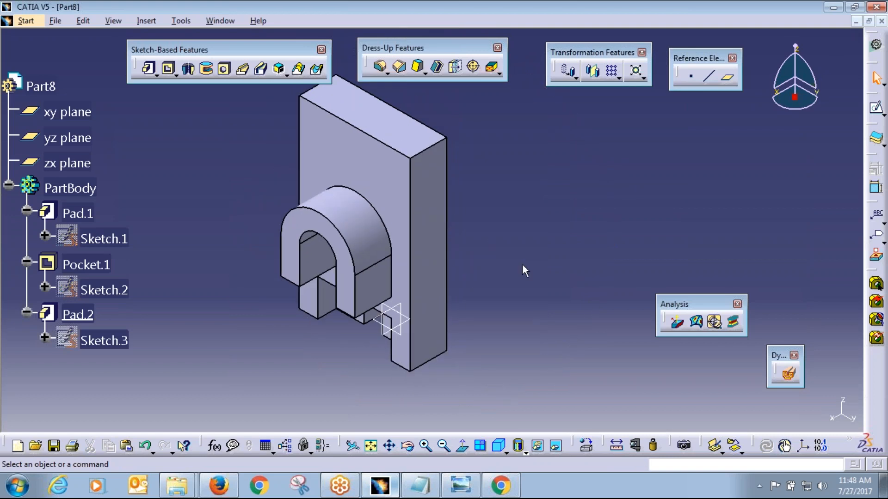
key("alt+Tab")
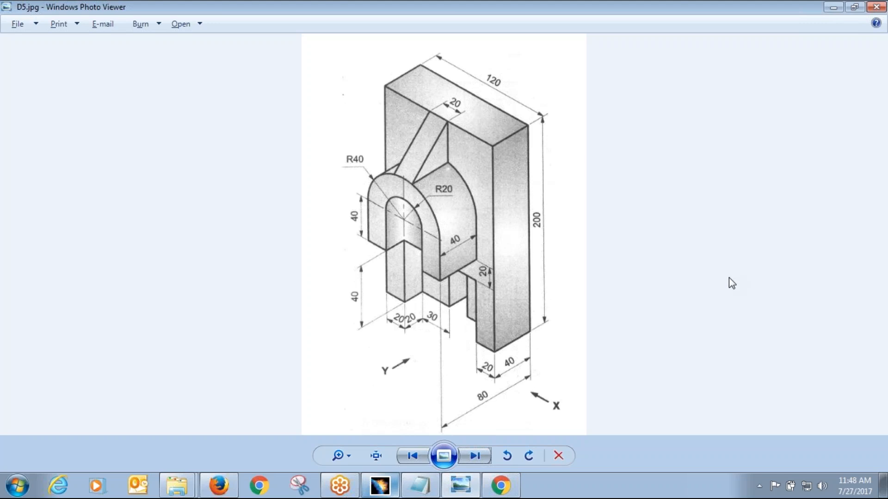
key("alt+Tab")
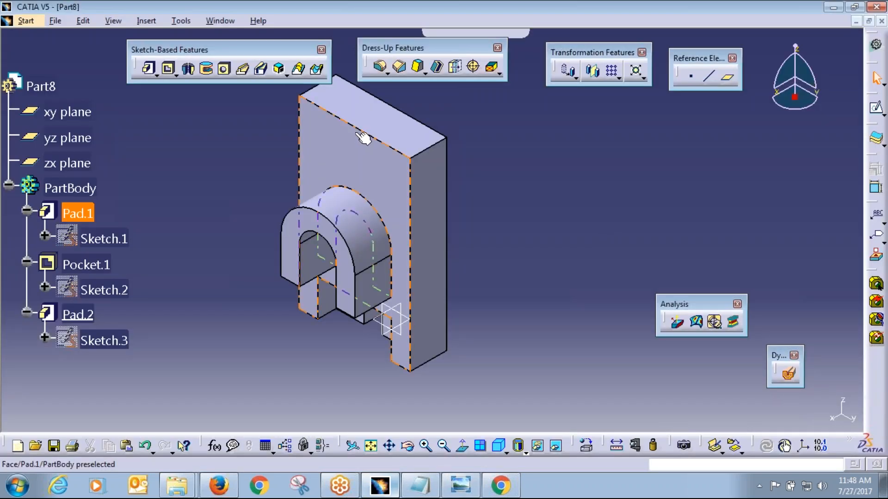
Step: Sketch a sloped line on the zx plane from the plate's top front corner to the arch's front top corner and exit the sketch
left_click(876, 108)
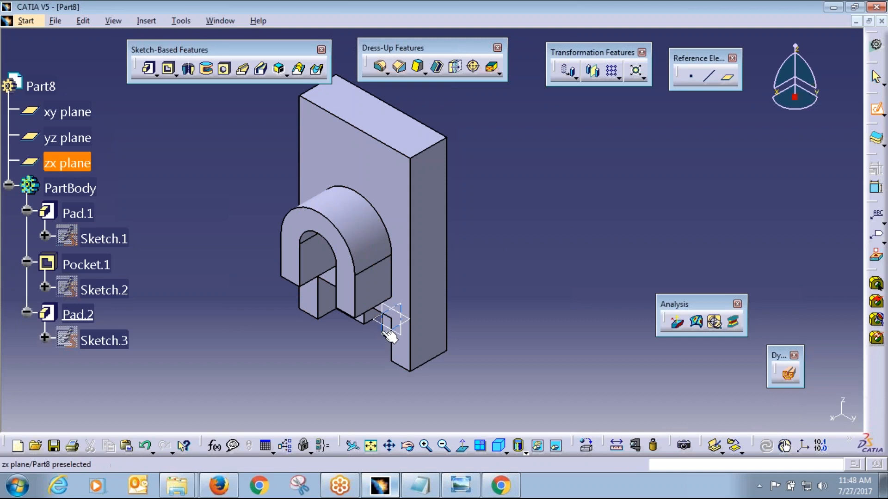
left_click(389, 339)
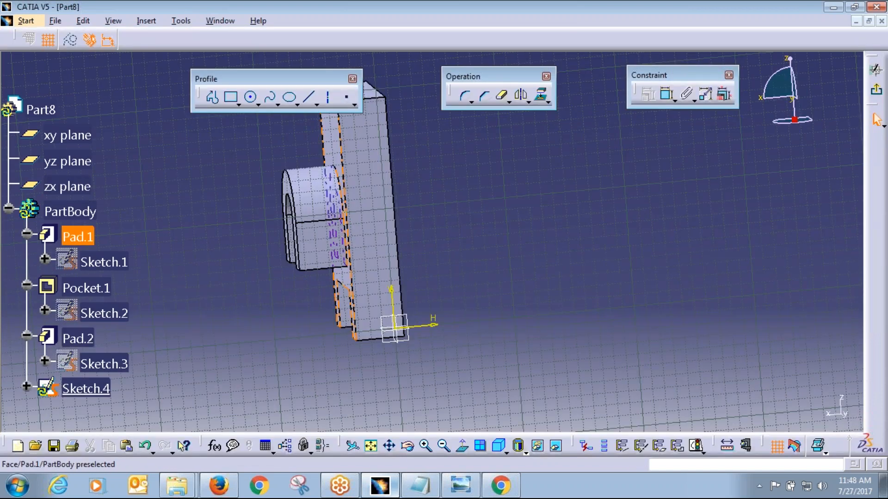
left_click(309, 97)
left_click(371, 189)
left_click(327, 254)
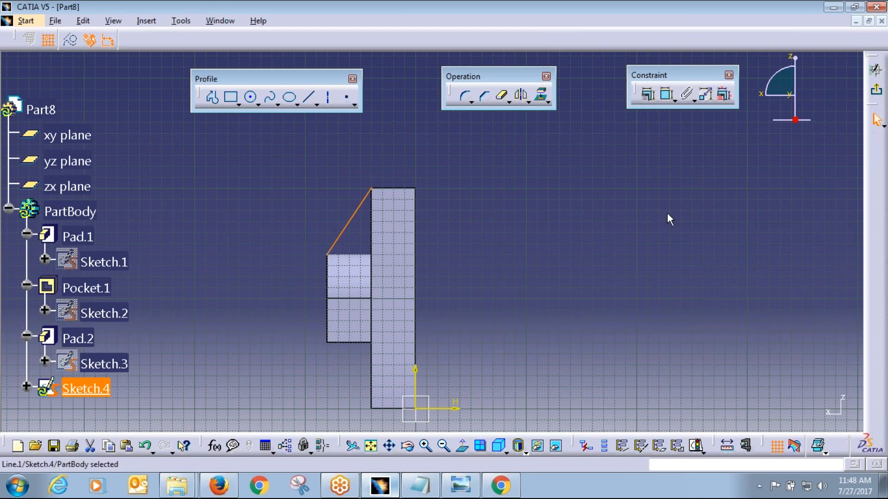
left_click(532, 269)
left_click(876, 89)
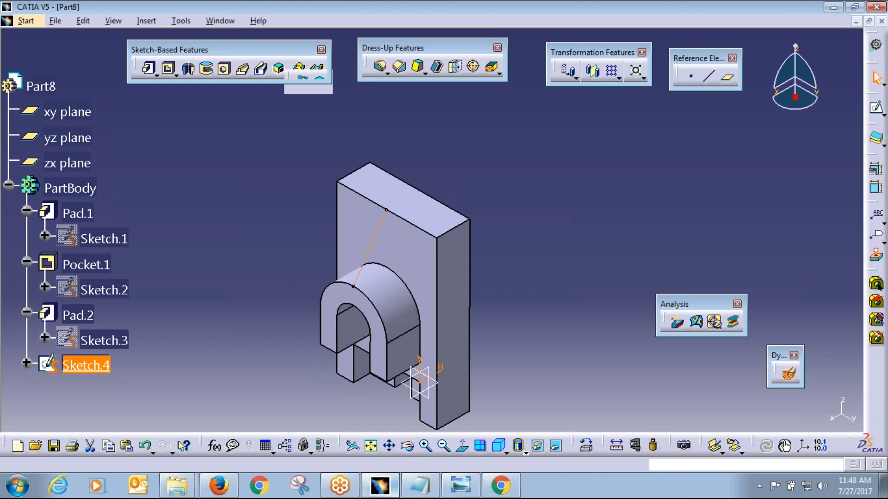
Step: Try to create a stiffener from the sloped line sketch
left_click(303, 78)
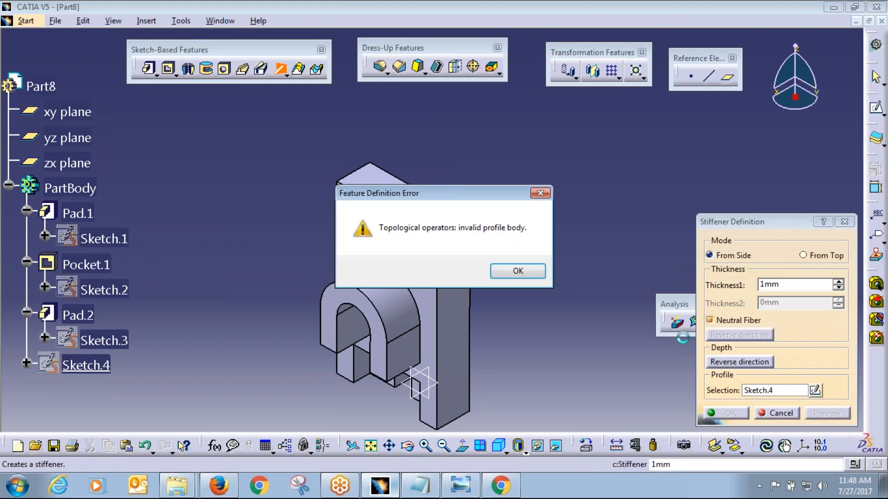
left_click(515, 272)
left_click(782, 413)
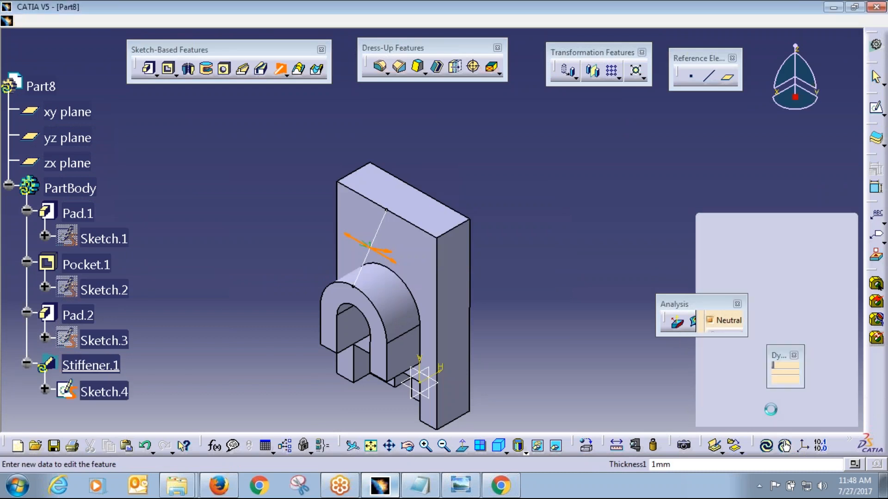
middle_click_drag(349, 278, 536, 351)
left_click_drag(416, 316, 521, 325)
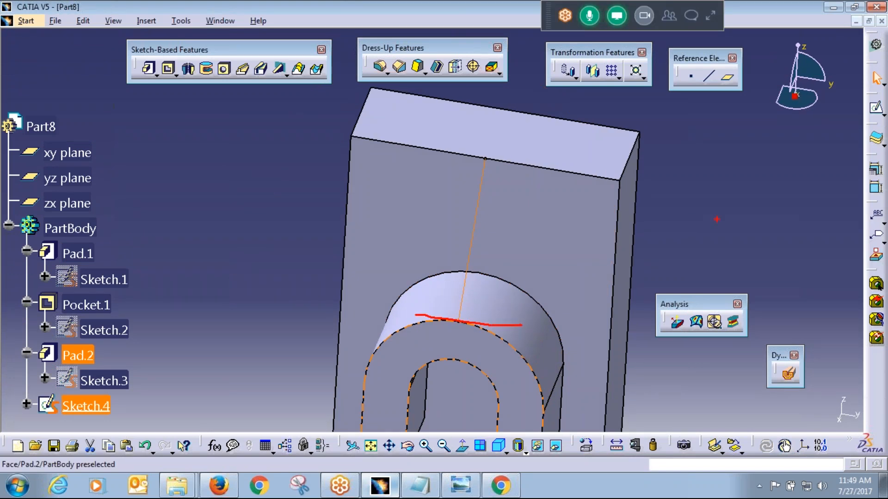
left_click_drag(461, 322, 393, 341)
left_click_drag(455, 326, 558, 358)
key("Escape")
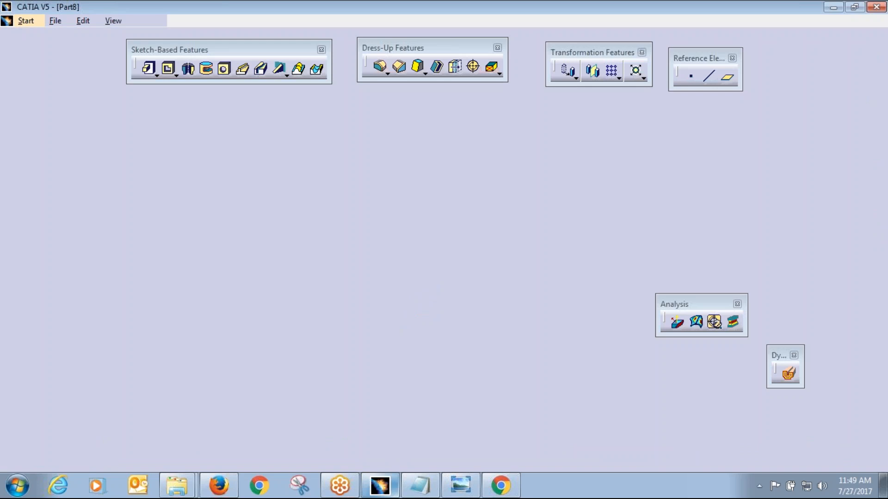
Step: Reopen the sloped line's sketch and project the arch's outer surface silhouette edge into it as a construction element
left_click(877, 110)
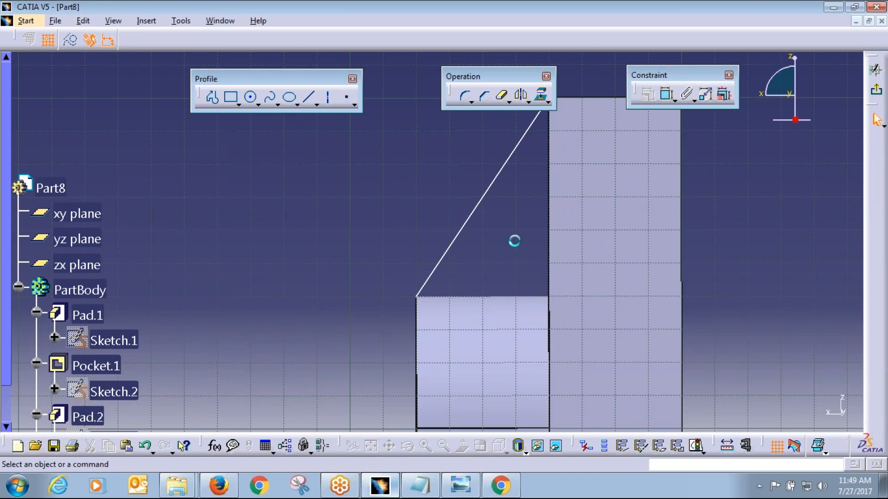
left_click(547, 102)
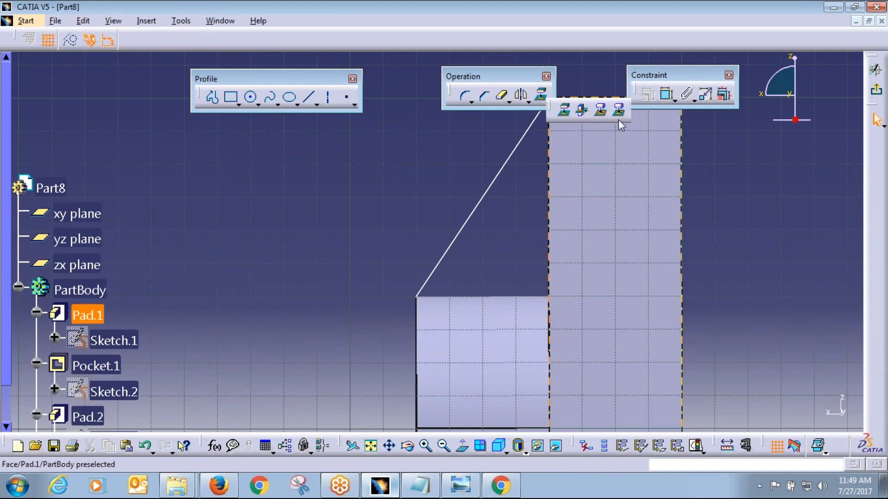
left_click(620, 111)
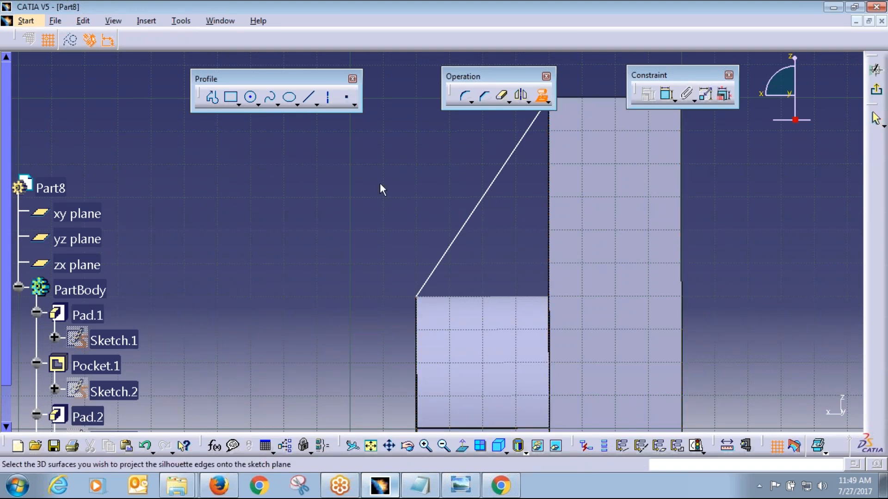
left_click(67, 42)
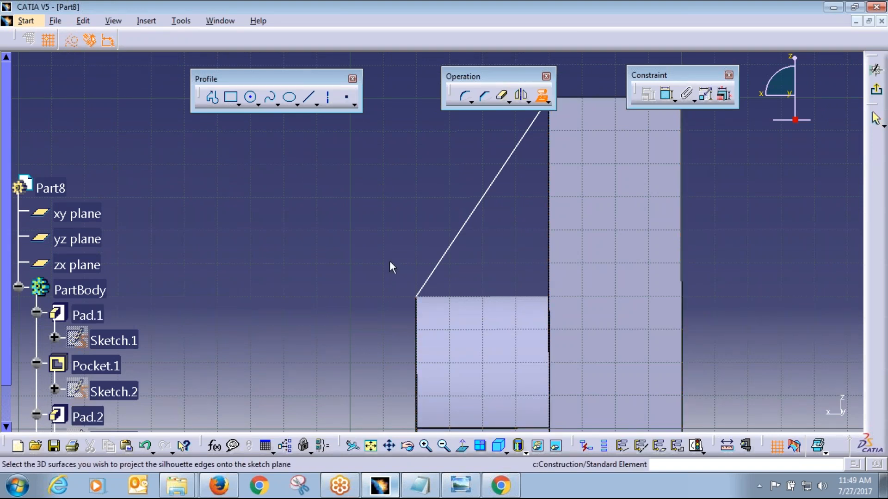
left_click(516, 327)
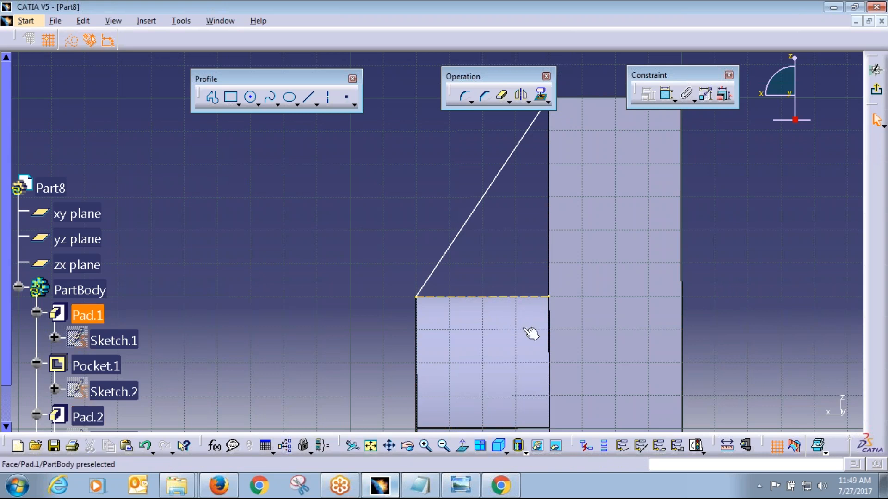
Step: Pull the sloped line away and constrain its lower endpoint coincident with the front endpoint of the projected silhouette edge
left_click(447, 257)
left_click(439, 276)
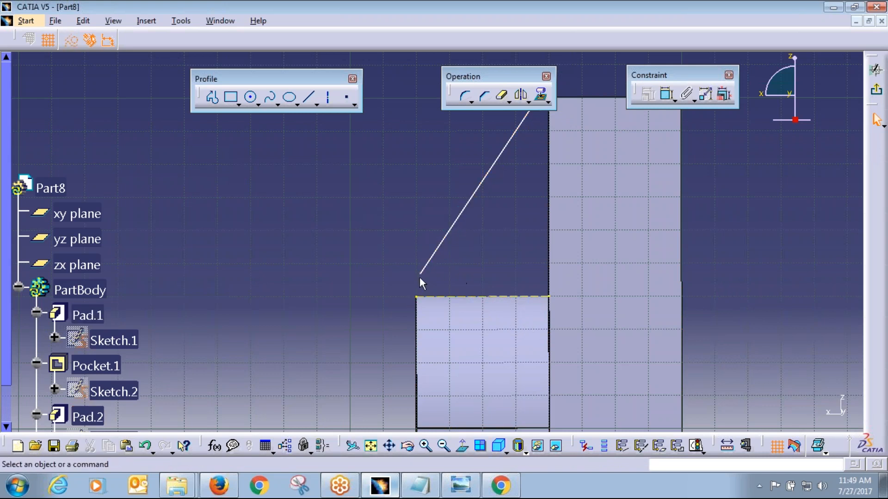
left_click(420, 274)
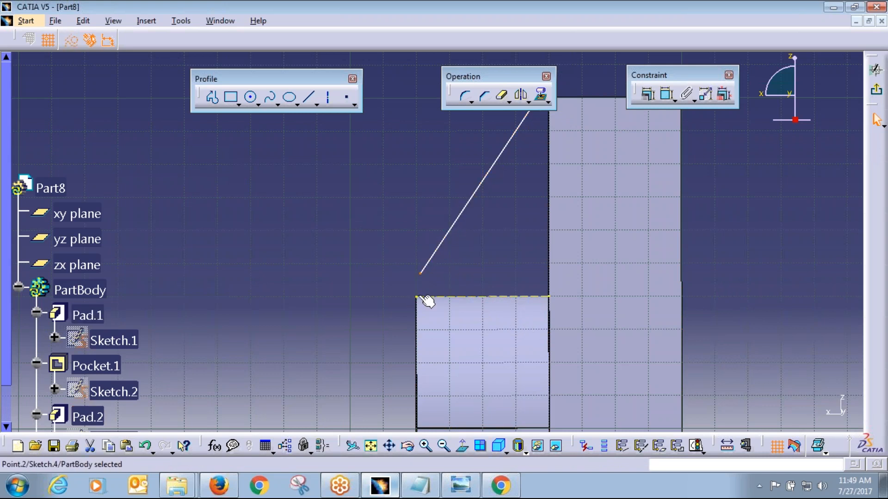
left_click(464, 297, "ctrl")
left_click(646, 95)
left_click(746, 350)
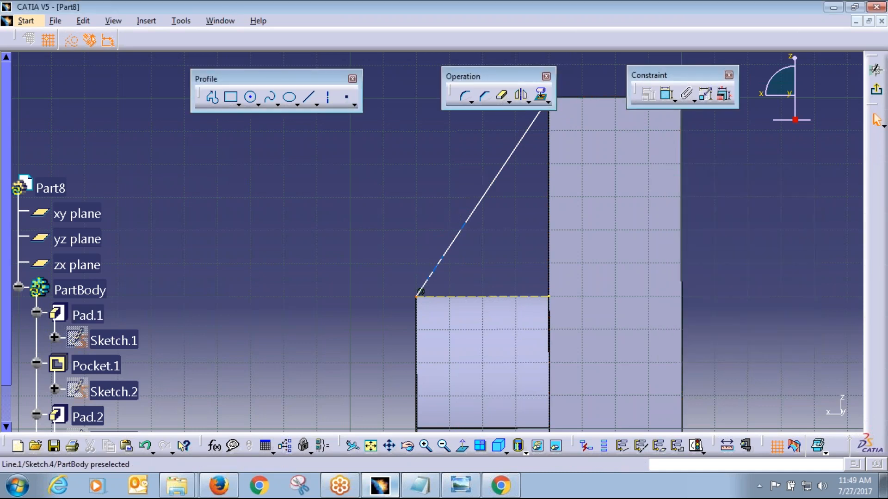
Step: Pull the sloped line's upper endpoint away and constrain it coincident with the plate's top front corner
mouse_move(434, 219)
middle_mouse_down()
mouse_move(432, 242)
mouse_move(362, 321)
middle_mouse_up()
left_click_drag(477, 201, 422, 192)
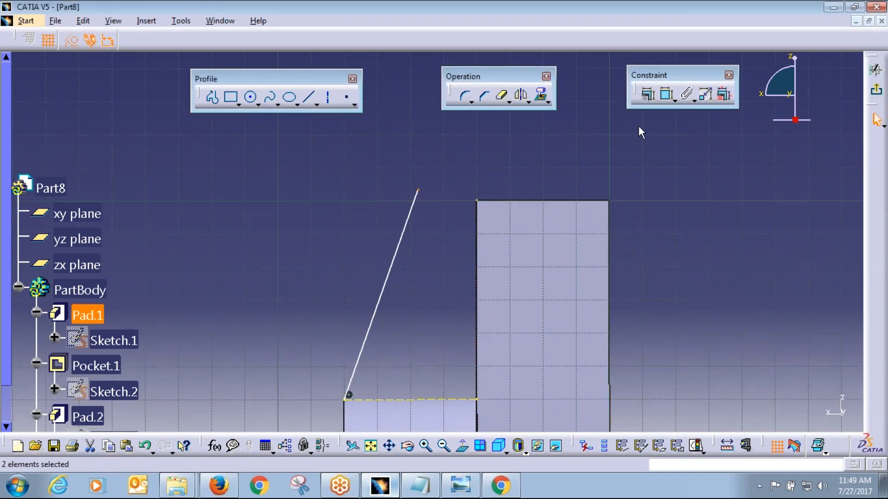
left_click(646, 96)
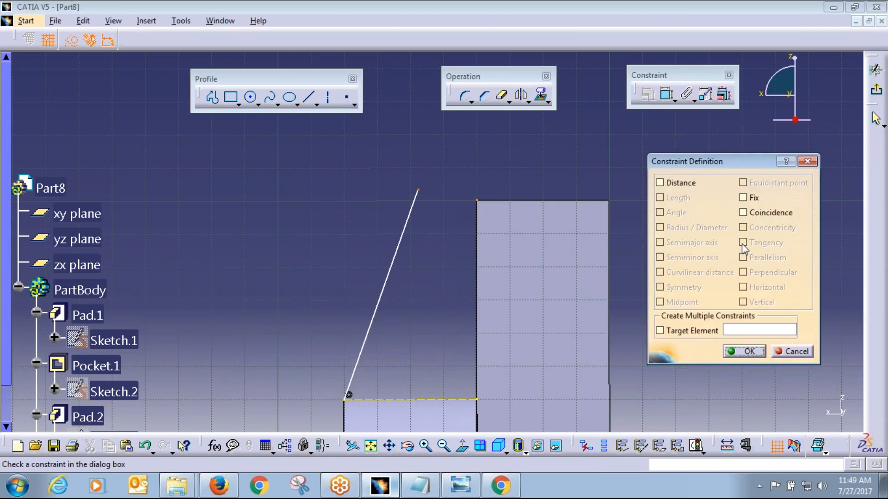
left_click(745, 352)
Step: Sketch a vertical standard line one grid division long down the arch's front face from the sloped line's lower endpoint, and exit the sketch
middle_click_drag(433, 250, 447, 154)
left_click(308, 97)
left_click(357, 304)
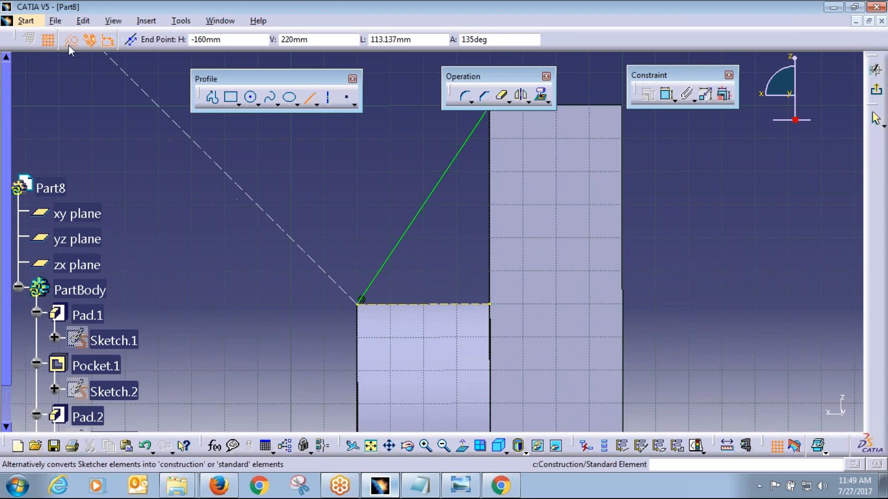
left_click(357, 338)
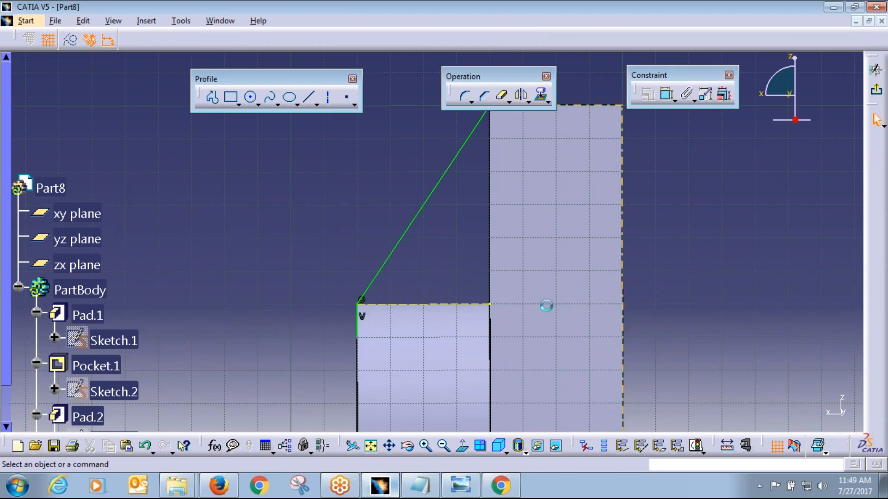
middle_click_drag(422, 232, 509, 268)
left_click(876, 90)
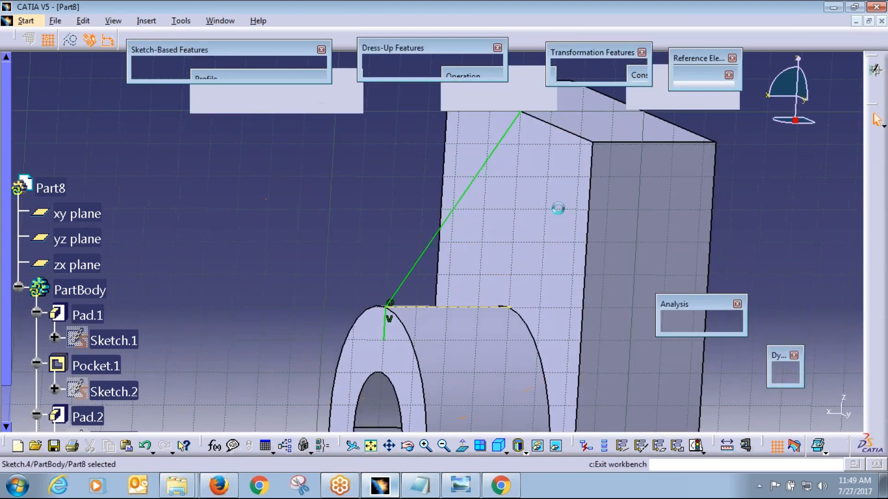
Step: Create a stiffener from the sketch between plate and arch in From Side mode with neutral fiber and 10 mm thickness
left_click(281, 71)
left_click(838, 282)
left_click(839, 282)
left_click(838, 282)
left_click(838, 283)
left_click(838, 283)
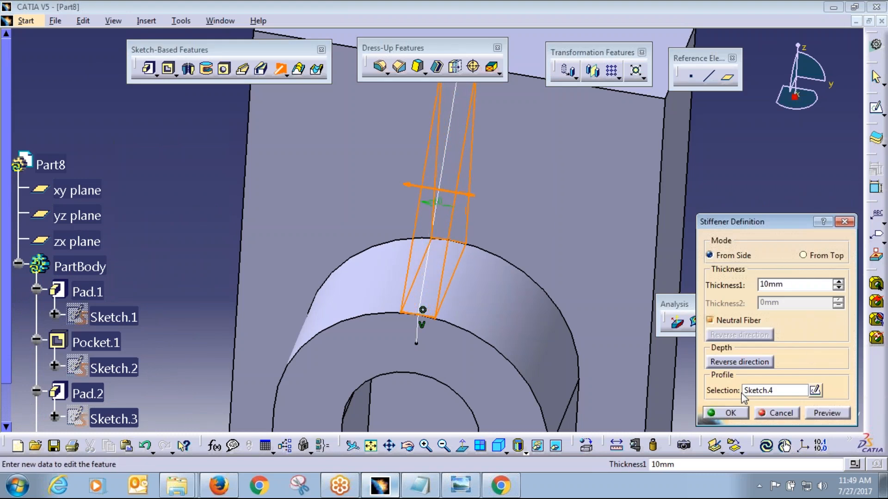
left_click(729, 413)
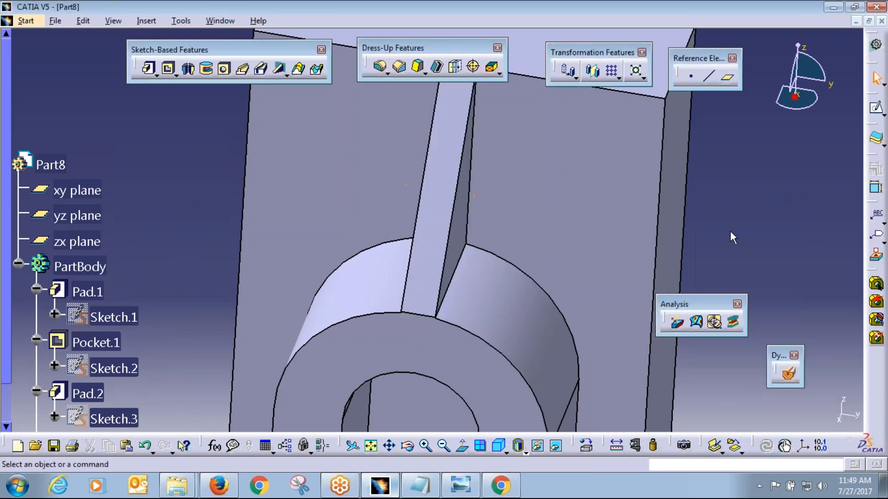
Step: Set the stiffener's thickness to 20 mm
key("super")
key("alt+Tab")
key("alt+Tab")
double_click(437, 195)
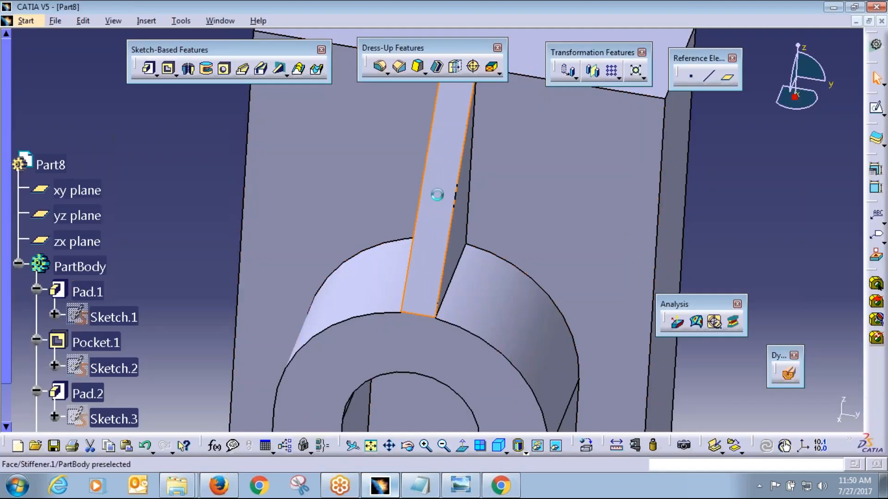
type("20")
key("Return")
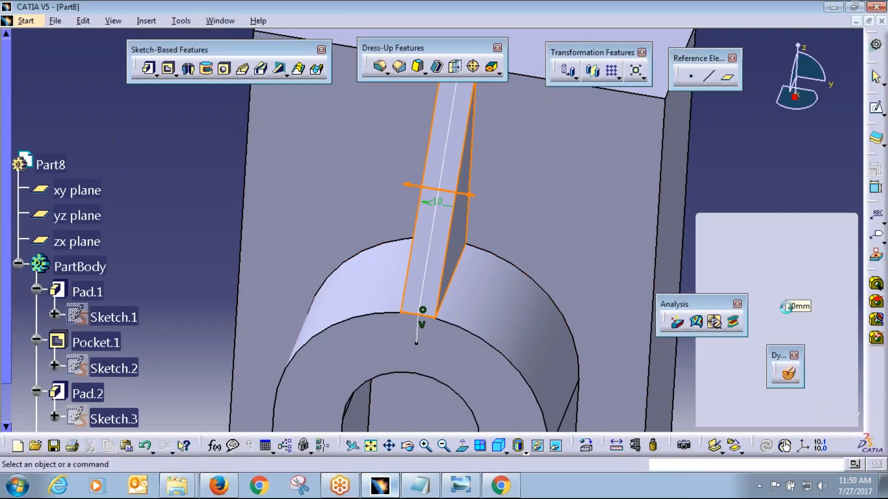
middle_click_drag(568, 185, 490, 305)
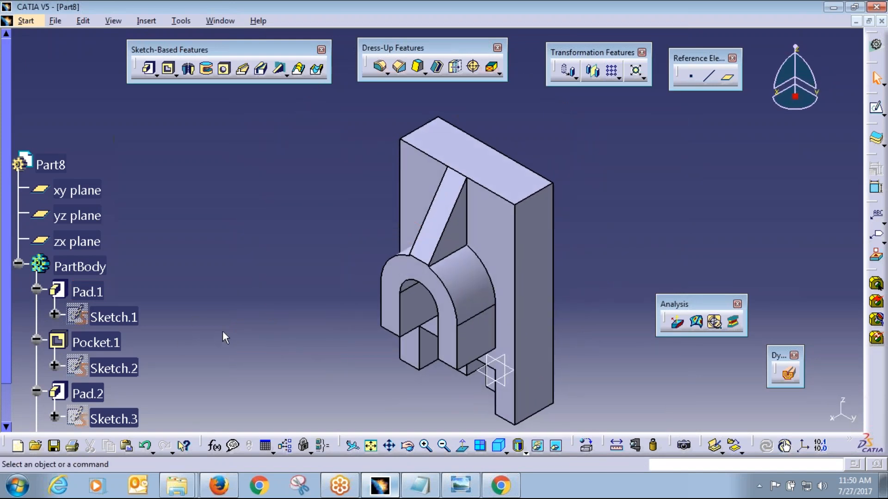
Step: Move the Sketch-Based Features and Dress-Up Features toolbars away from the model and show the whole part in isometric view
scroll(224, 332, "down", 2)
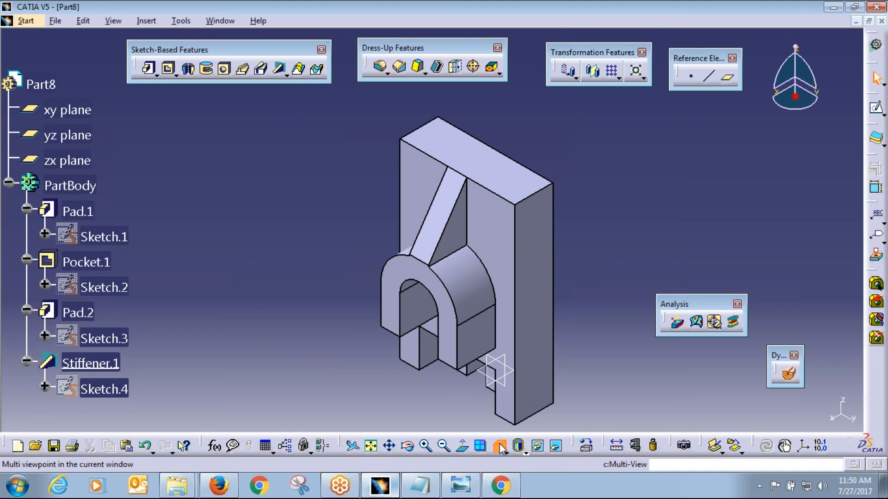
left_click(371, 447)
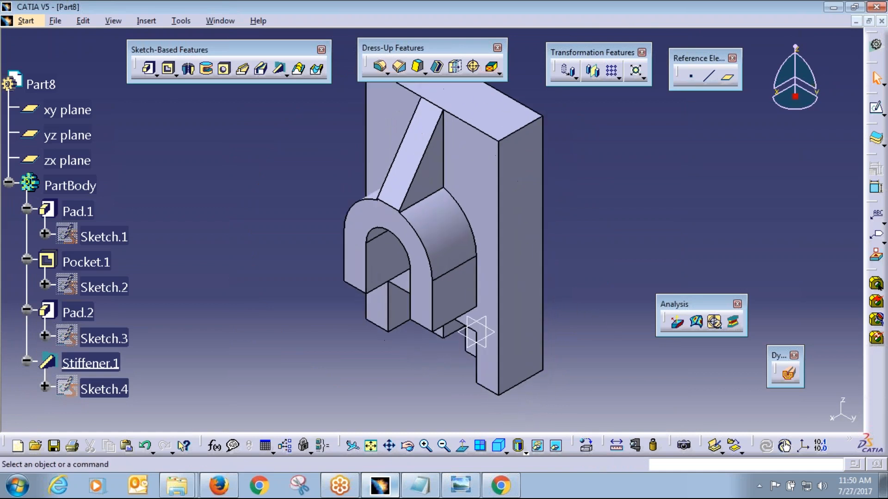
left_click_drag(286, 55, 223, 45)
left_click_drag(467, 49, 385, 41)
middle_click_drag(611, 202, 585, 237)
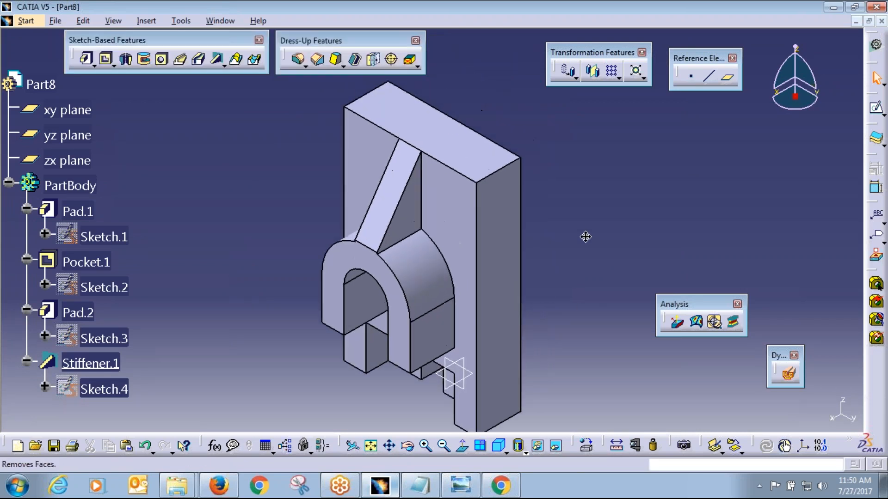
left_click(498, 445)
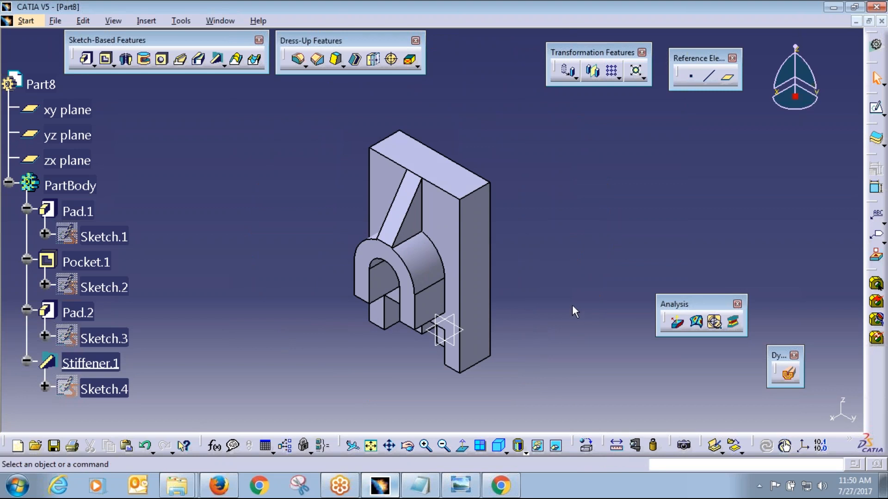
Step: Create a new Part Design part with hybrid design enabled and the default name, and show it in isometric view
left_click(873, 51)
left_click(476, 199)
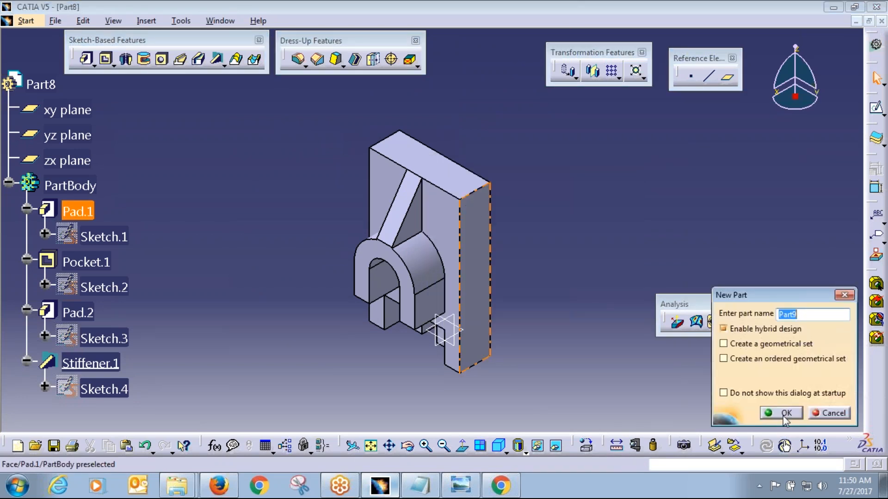
left_click(781, 413)
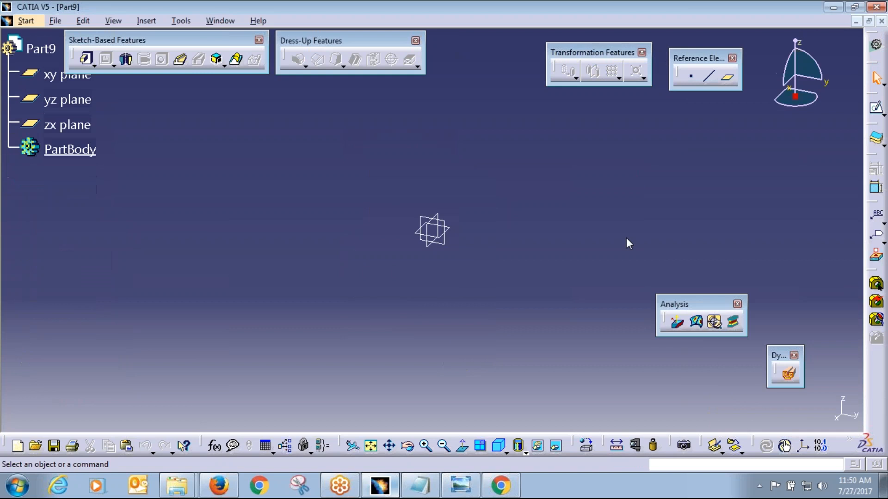
left_click(499, 445)
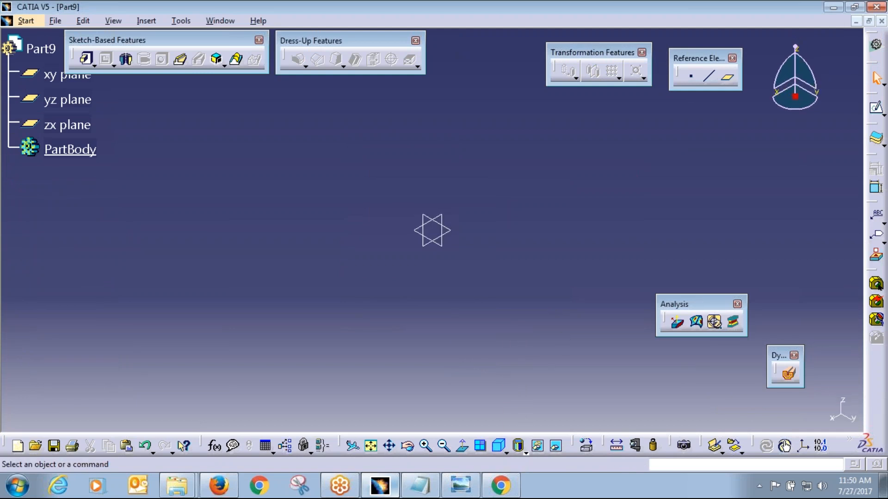
Step: Sketch a closed L-shaped profile on the yz plane from the origin, 100 mm high and 100 mm long, with a 30 mm upright and 20 mm base
left_click(876, 108)
left_click(431, 250)
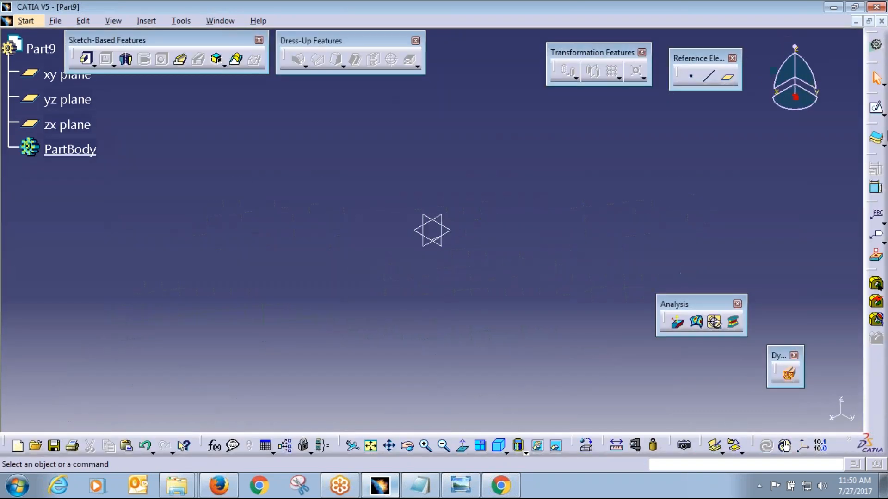
left_click(876, 107)
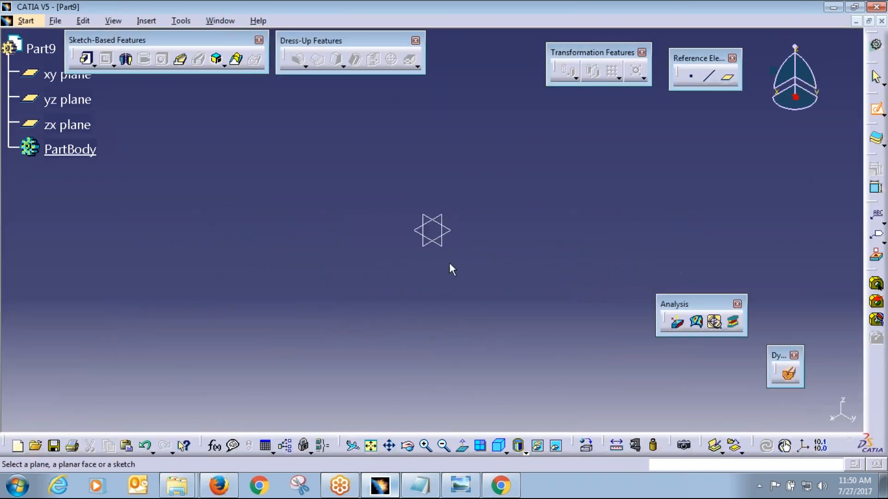
left_click(435, 236)
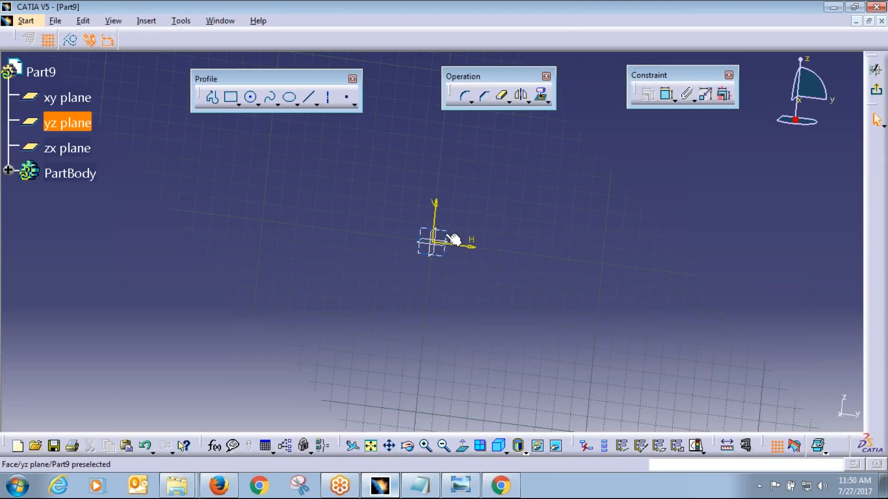
left_click(212, 98)
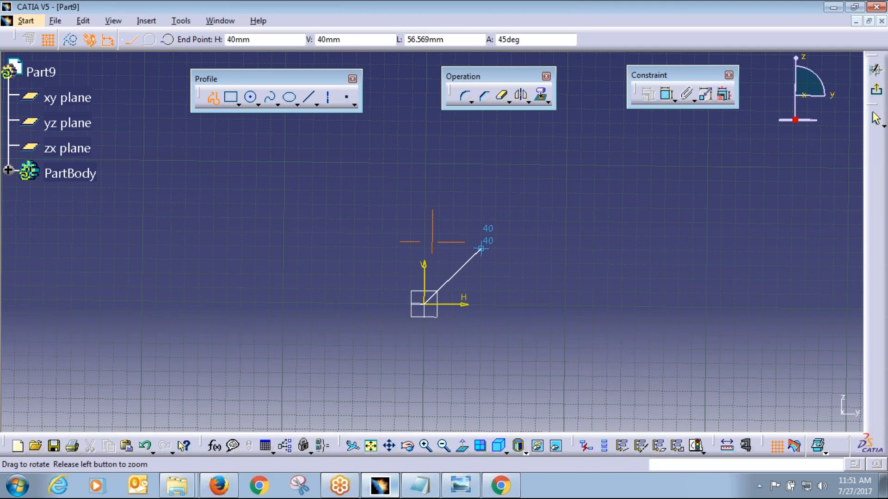
left_click(418, 211)
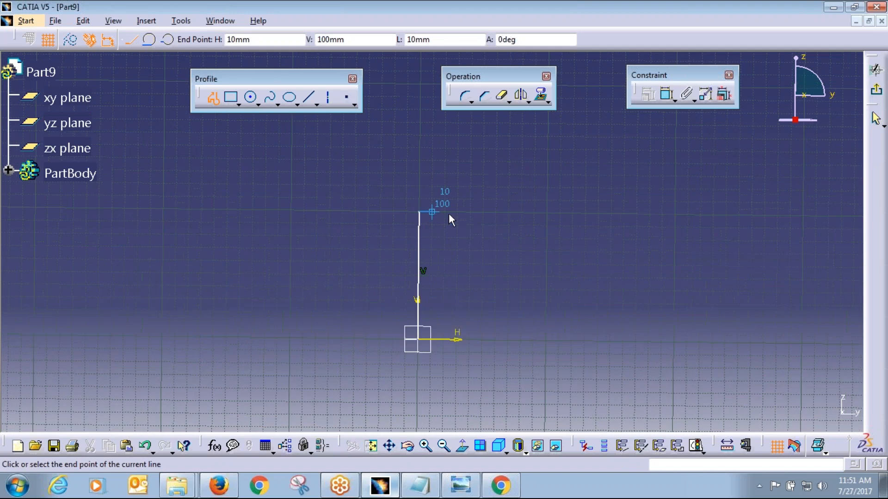
left_click(457, 212)
left_click(456, 314)
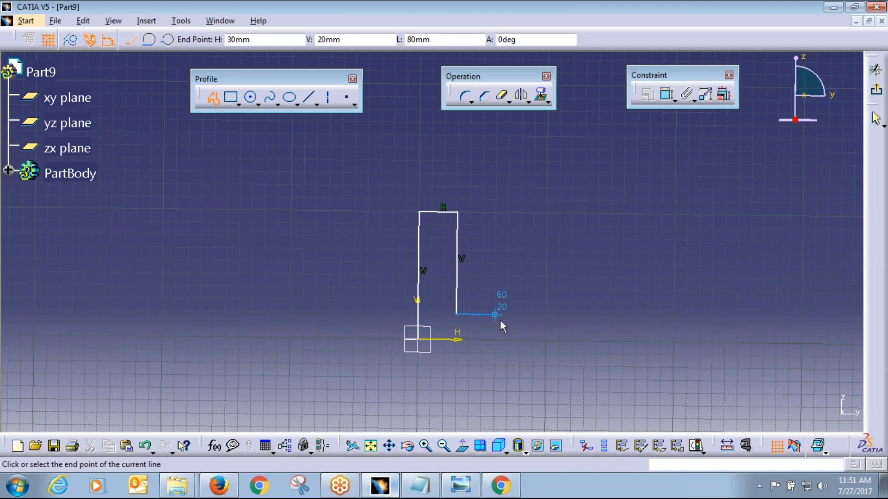
left_click(547, 314)
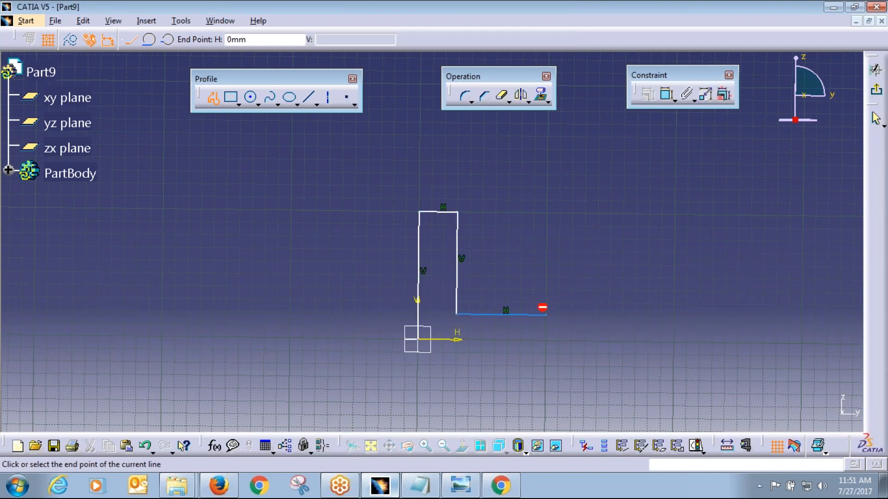
left_click(545, 340)
left_click(417, 339)
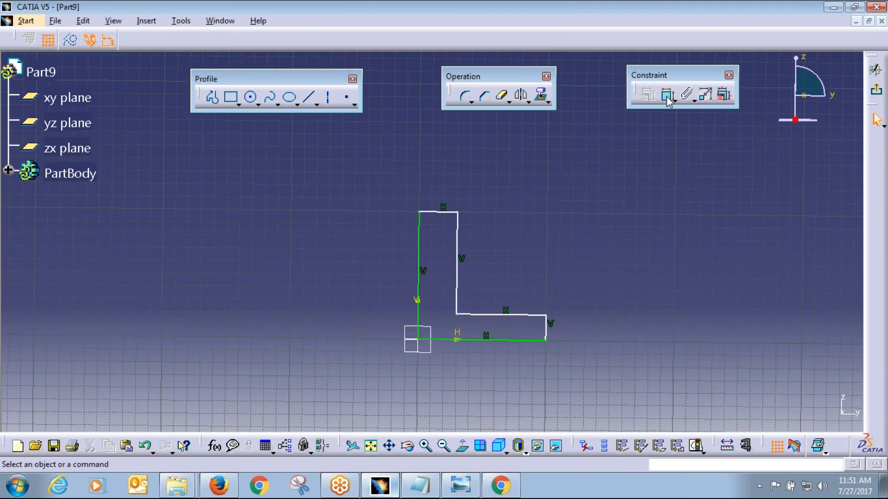
Step: Dimension the L-profile's base length, overall height, upright width and base thickness, and exit the sketch
left_click(494, 341)
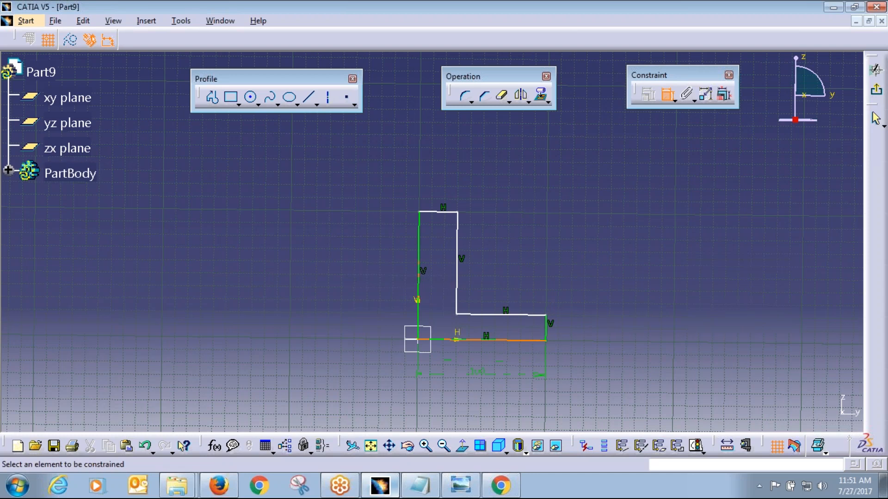
left_click(419, 283)
left_click(375, 274)
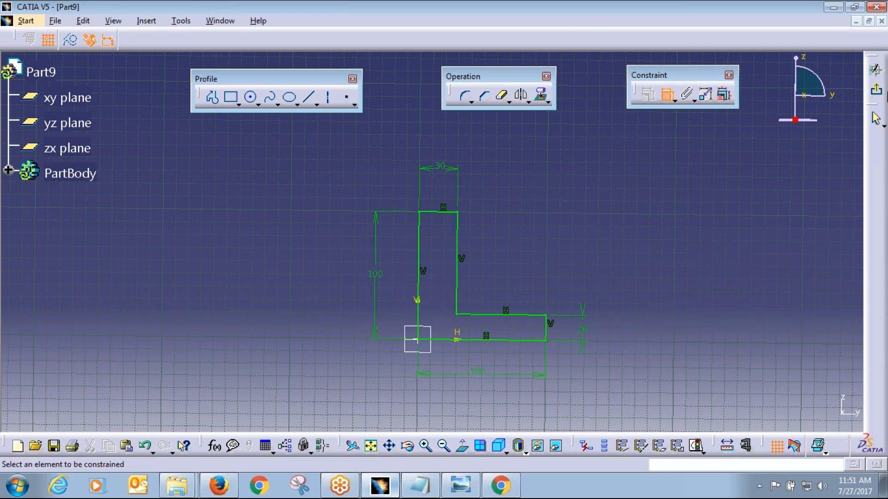
left_click(876, 90)
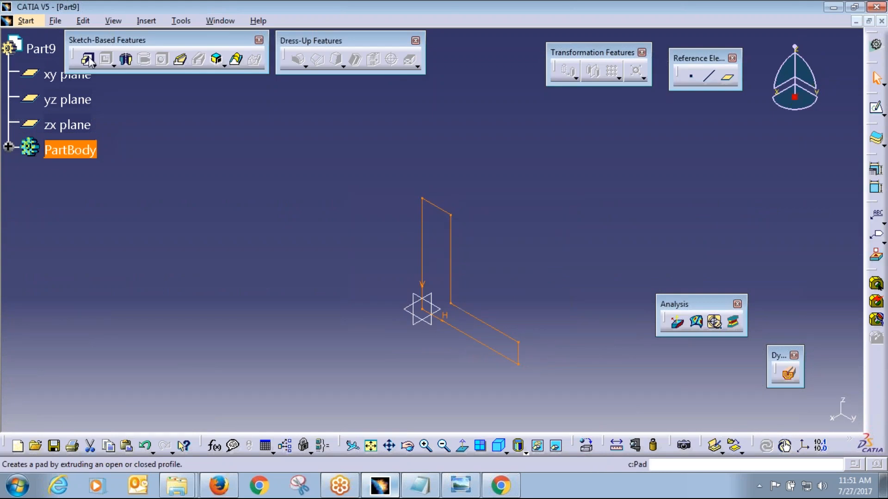
Step: Extrude the L-profile as a 30 mm pad with mirrored extent, and change the pad's length to 60 mm
left_click(87, 60)
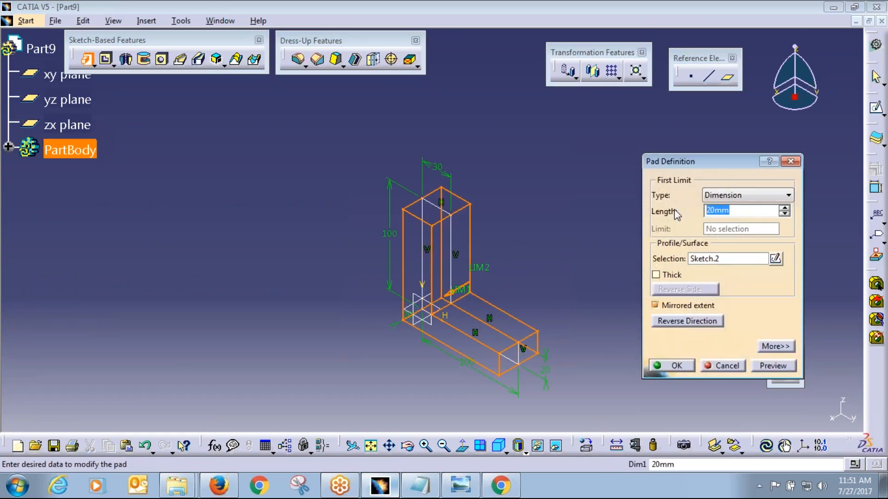
key("Return")
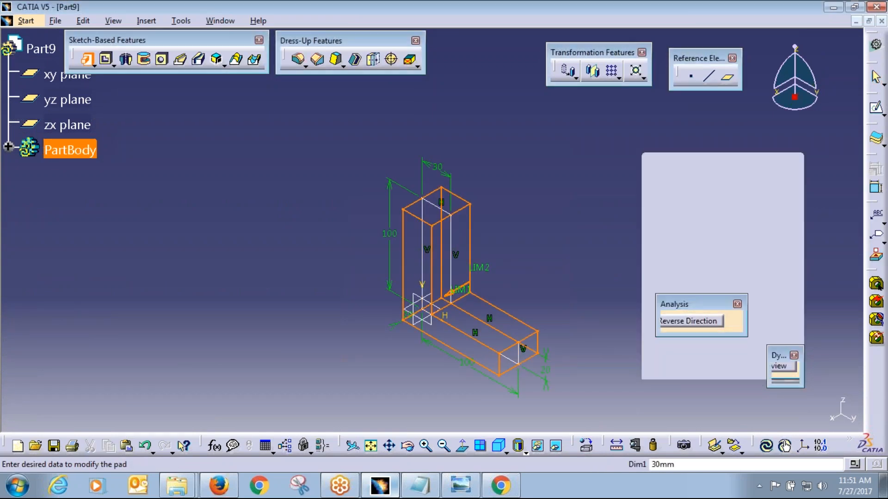
left_click(527, 311)
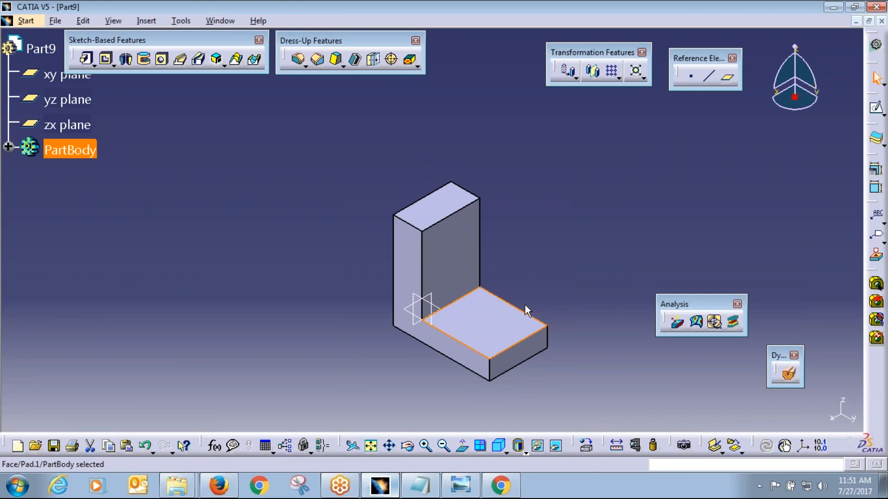
left_click(519, 306)
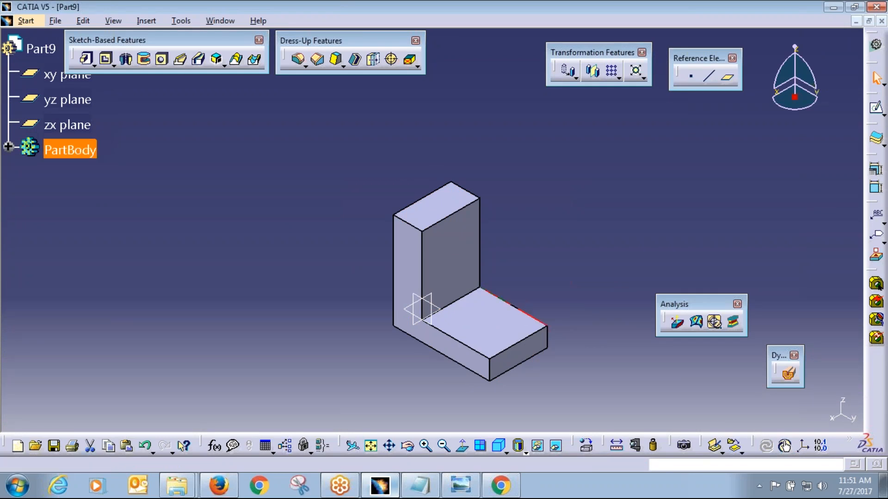
type("60")
key("Return")
left_click(598, 303)
middle_click_drag(592, 275, 576, 230)
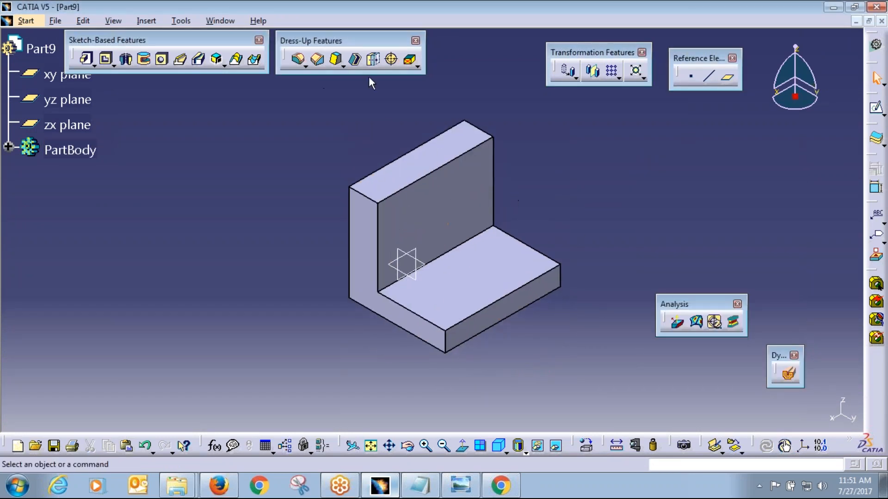
Step: Move the Dress-Up Features toolbar away from the Sketch-Based Features toolbar and start an edge fillet
left_click_drag(365, 41, 411, 45)
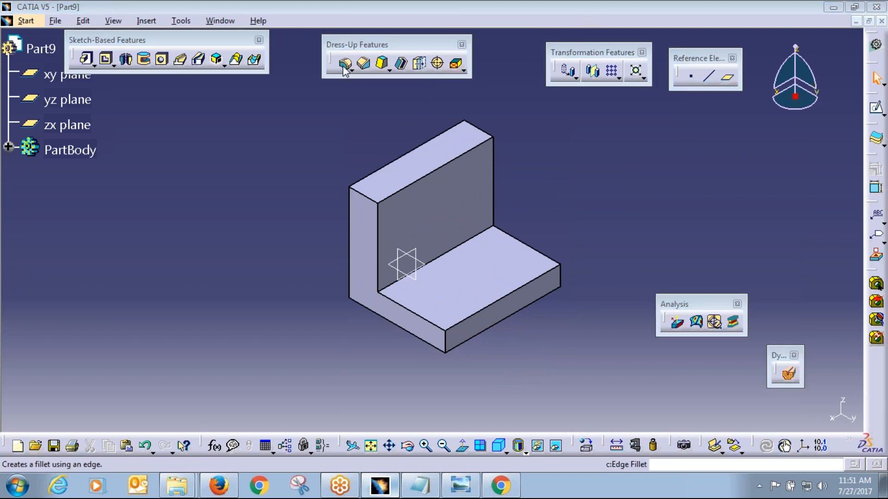
left_click(340, 108)
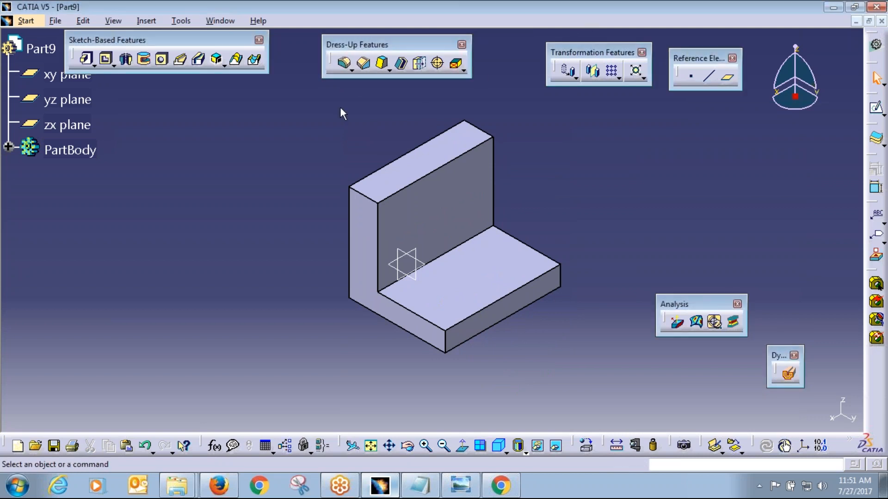
left_click(344, 64)
left_click_drag(743, 262, 703, 139)
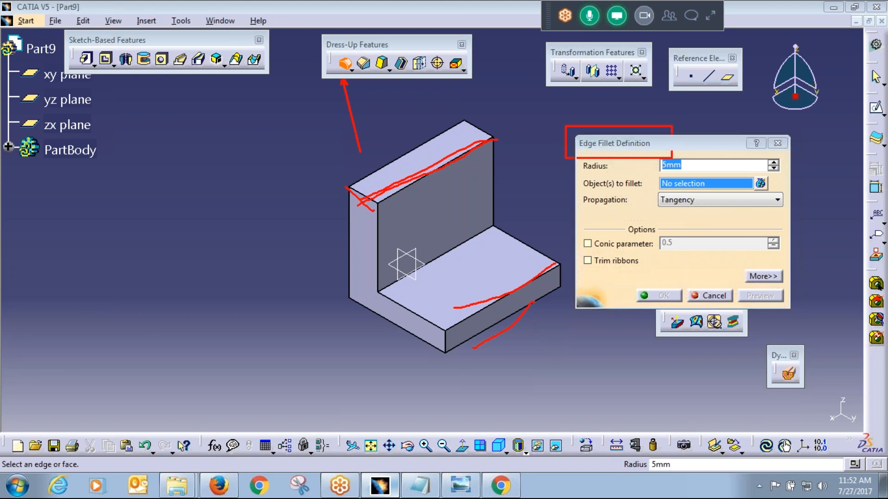
mouse_move(547, 165)
middle_mouse_down()
mouse_move(551, 148)
mouse_move(526, 148)
mouse_move(469, 181)
mouse_move(510, 197)
middle_mouse_up()
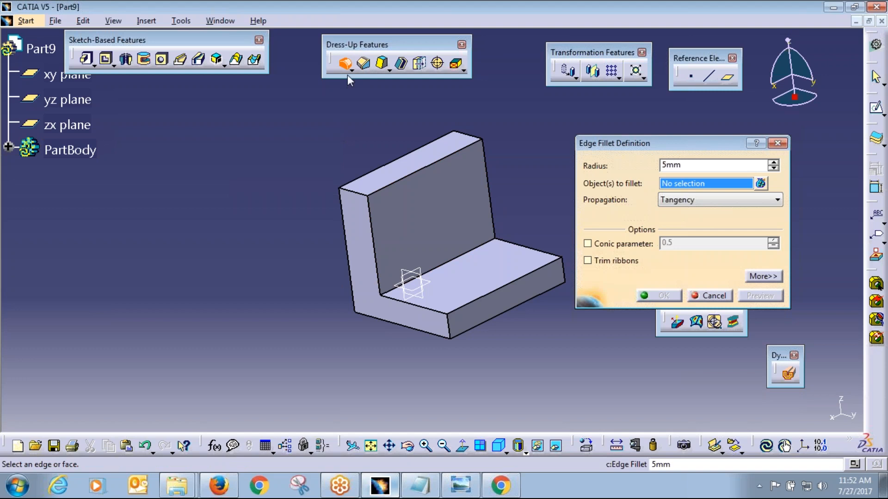
left_click_drag(346, 81, 346, 148)
left_click_drag(387, 74, 381, 147)
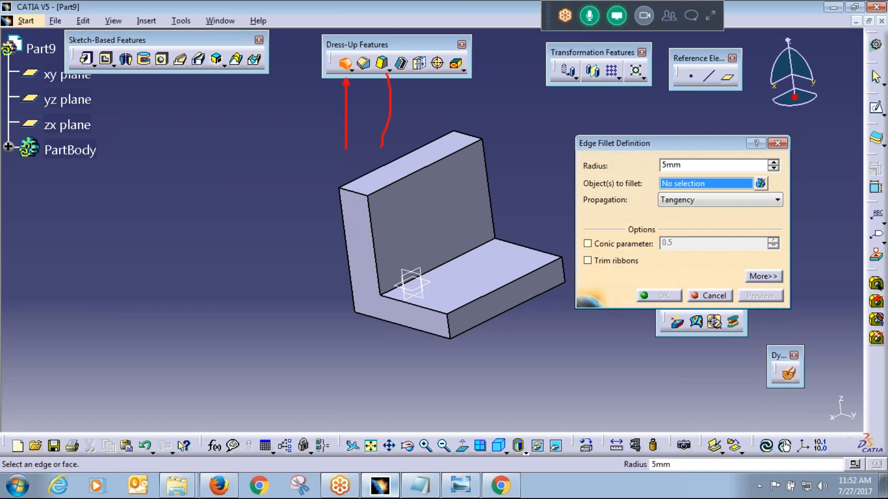
key("Escape")
Step: Fillet the near vertical corner edge of the base plate with a 20 mm radius and Tangency propagation, previewing it before creating it
mouse_move(460, 165)
middle_mouse_down()
mouse_move(386, 147)
mouse_move(463, 161)
middle_mouse_up()
middle_click_drag(488, 254, 334, 394)
scroll(406, 178, "up", 1)
middle_click_drag(412, 314, 386, 318)
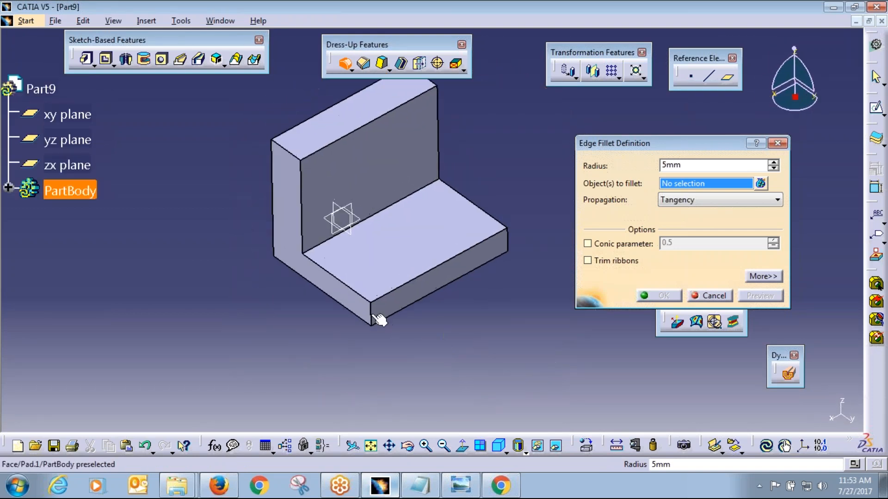
left_click(373, 316)
double_click(694, 166)
type("20")
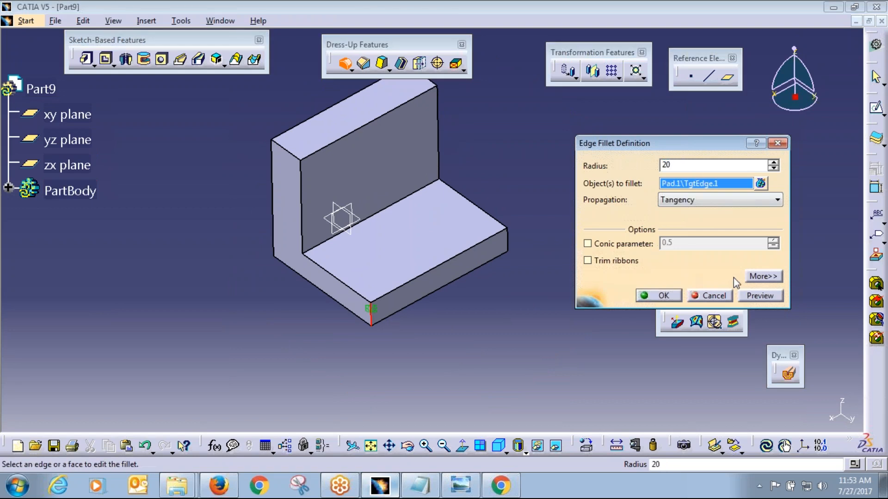
left_click(760, 296)
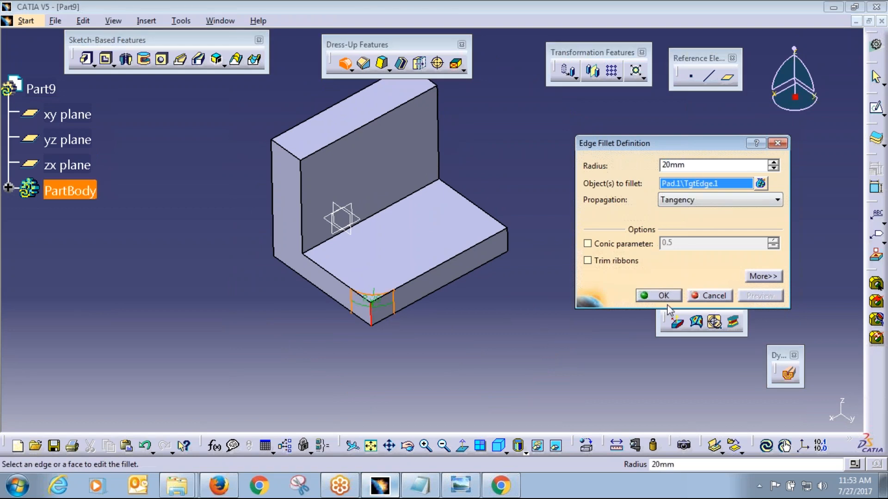
left_click(659, 296)
left_click(516, 350)
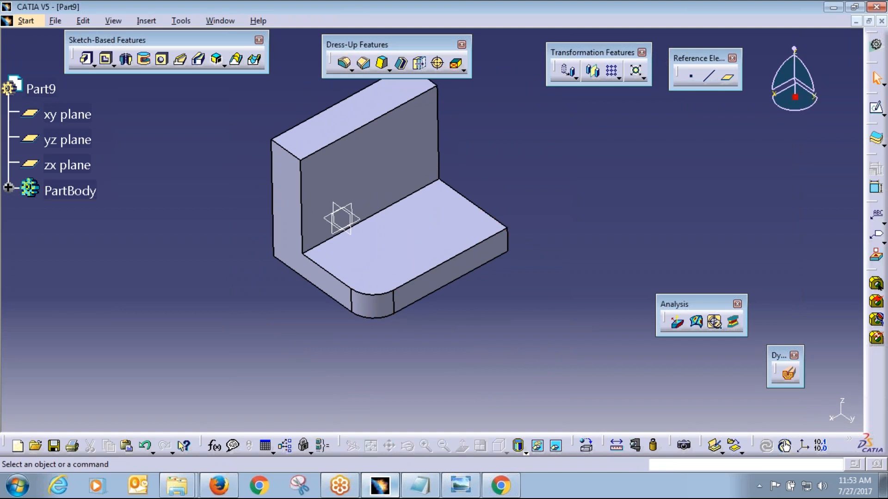
Step: Reopen the base corner fillet's definition to review its radius and accept it
double_click(385, 315)
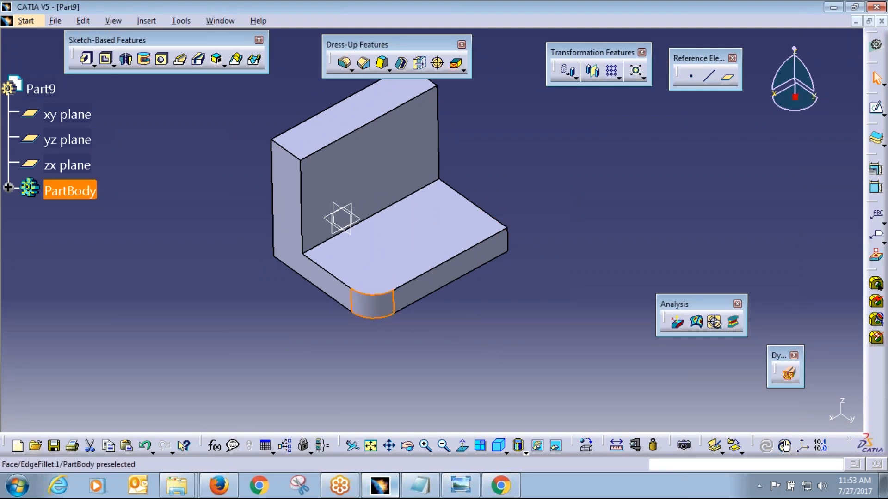
mouse_move(655, 164)
left_mouse_down()
mouse_move(623, 148)
mouse_move(696, 185)
mouse_move(650, 141)
mouse_move(649, 150)
left_mouse_up()
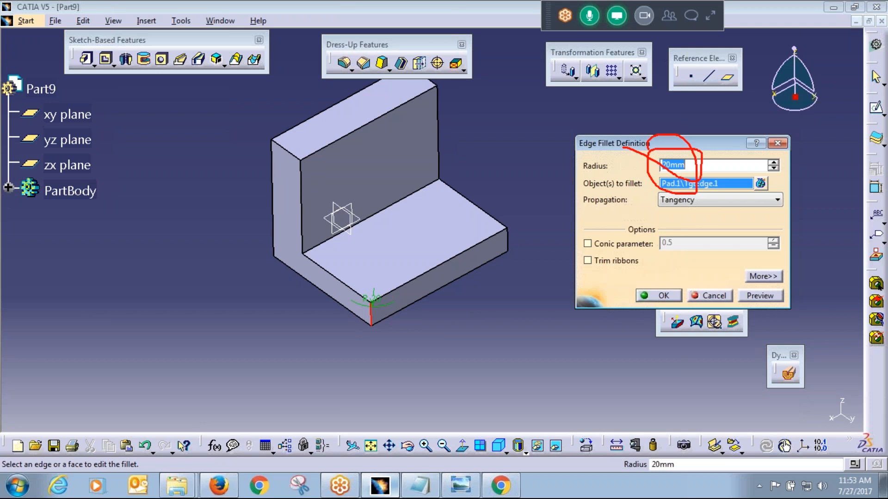
left_click(658, 296)
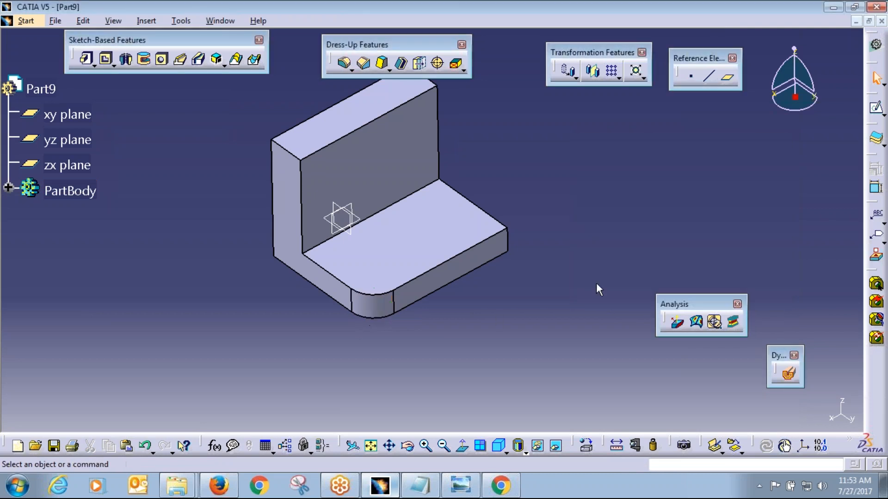
Step: Fillet the upper outer edge of the base plate, running around the rounded corner, with a 5 mm radius and Tangency propagation
left_click(344, 63)
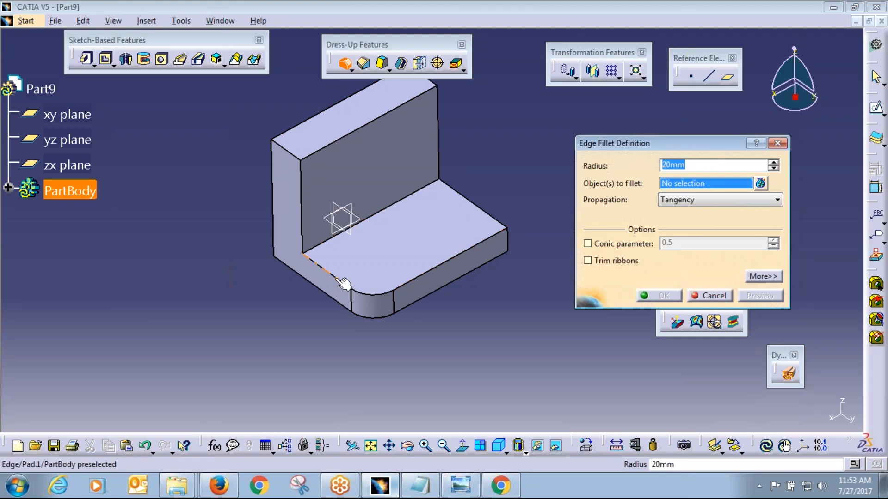
middle_click_drag(465, 334, 509, 314)
key("ctrl+2")
mouse_move(645, 188)
left_mouse_down("ctrl")
mouse_move(666, 202)
mouse_move(783, 213)
left_mouse_up("ctrl")
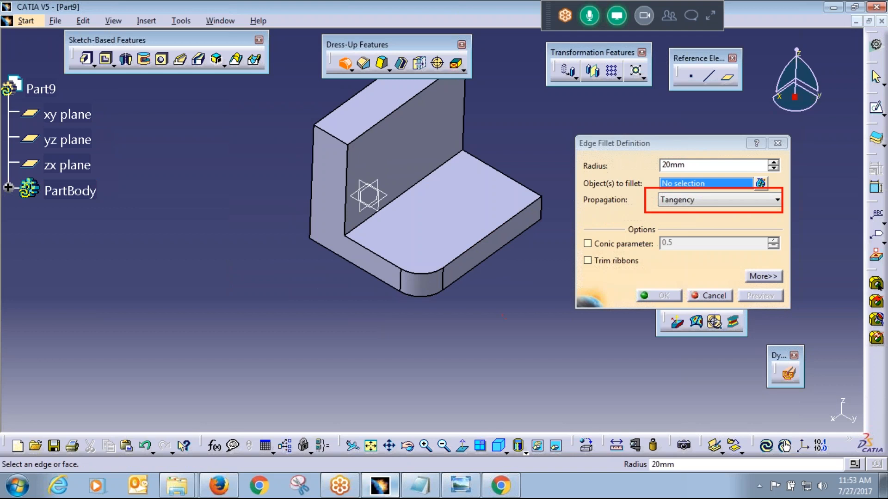
key("Escape")
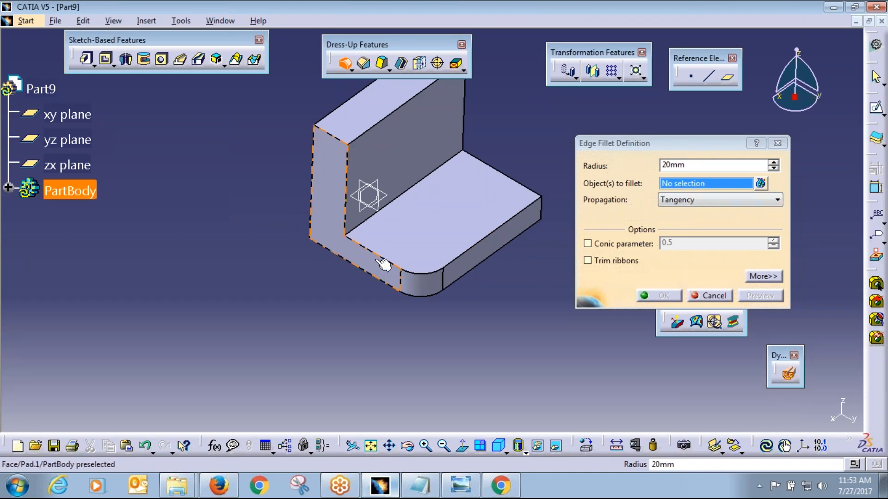
left_click(384, 258)
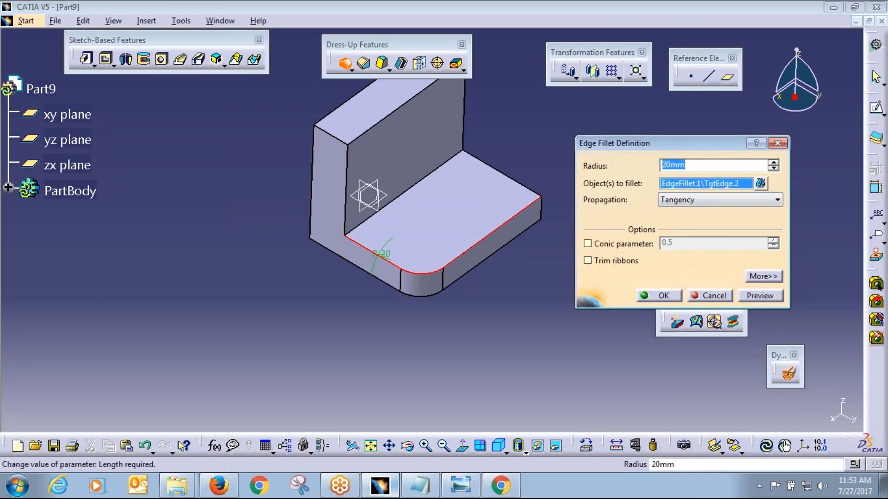
type("5")
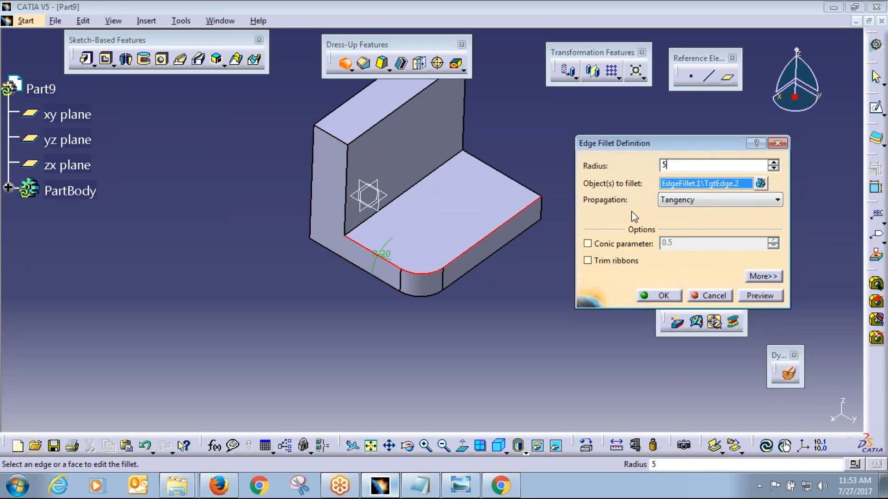
left_click(759, 296)
left_click(482, 345)
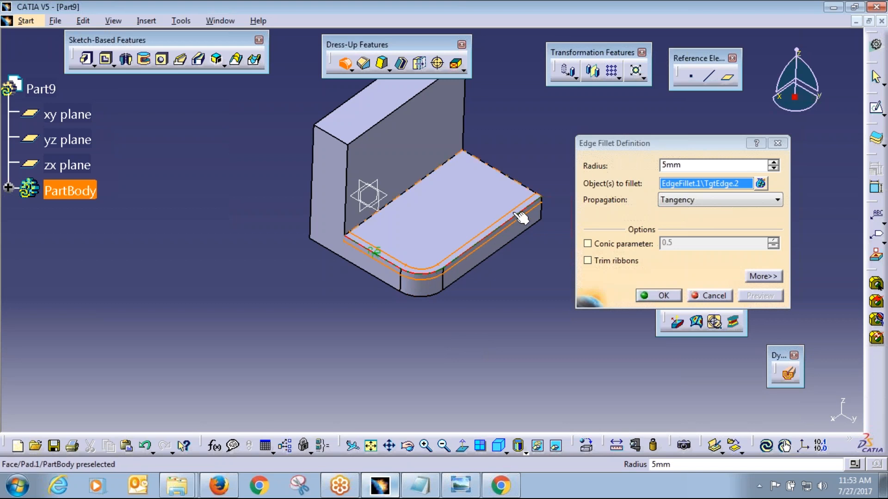
left_click(660, 295)
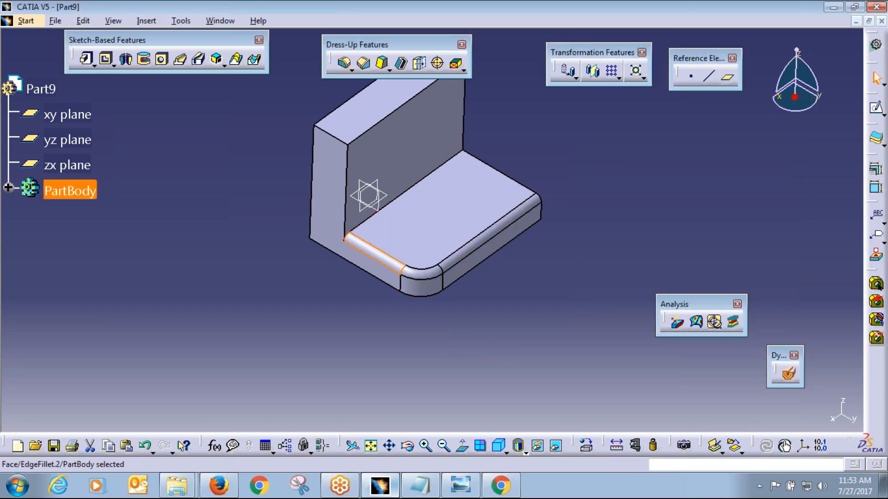
Step: Change the propagation of the base plate's 5 mm upper-edge fillet to Minimal and accept the replacement of its tangent edges
left_click(534, 317)
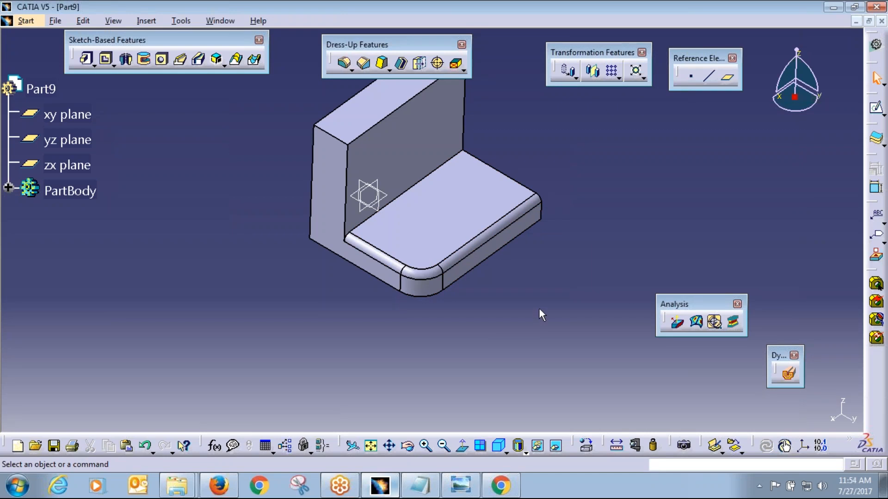
double_click(488, 234)
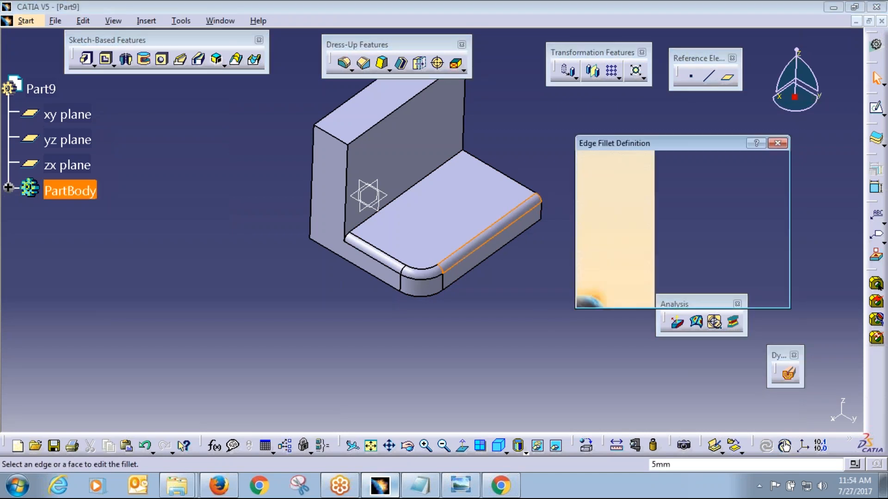
left_click(708, 201)
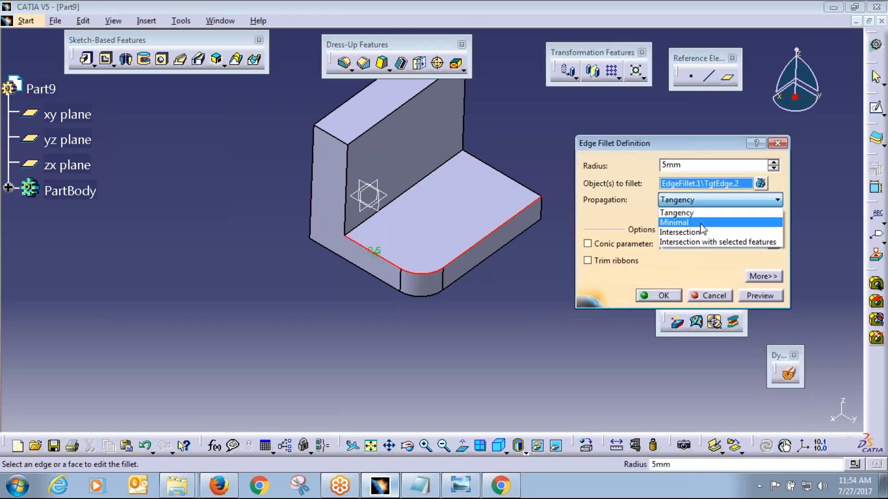
left_click(674, 222)
left_click(568, 277)
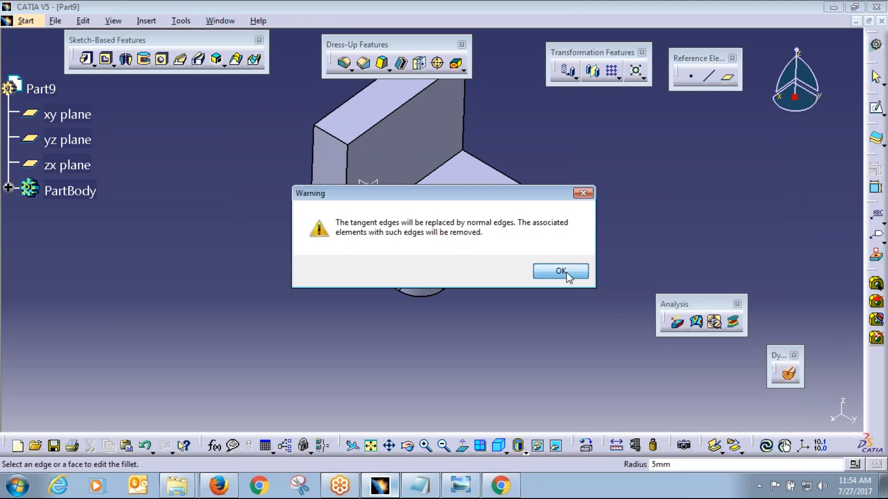
left_click(661, 296)
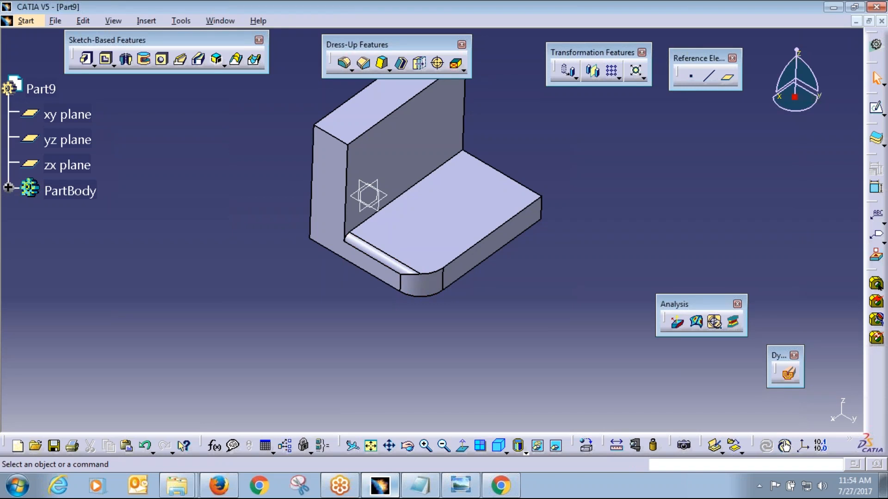
Step: Fillet the edges around the vertical wall's top face with a 5 mm radius and Tangency propagation, previewing before creating it
middle_click_drag(563, 289, 575, 355)
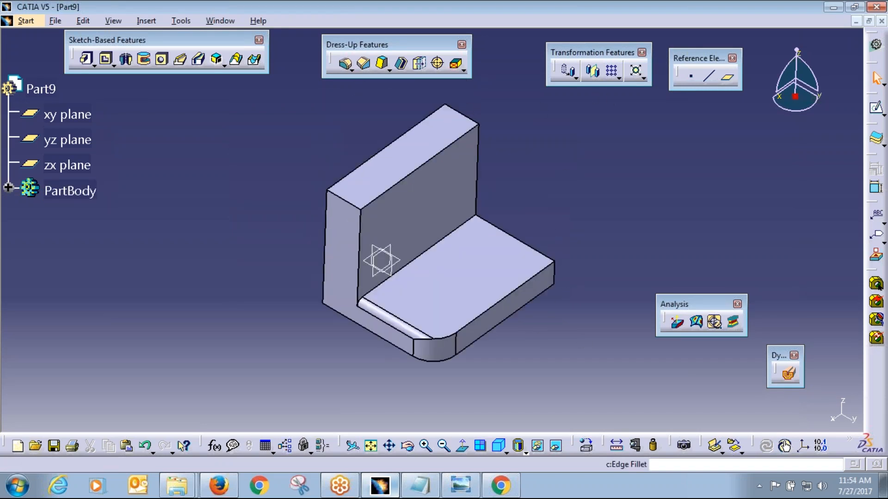
left_click(343, 62)
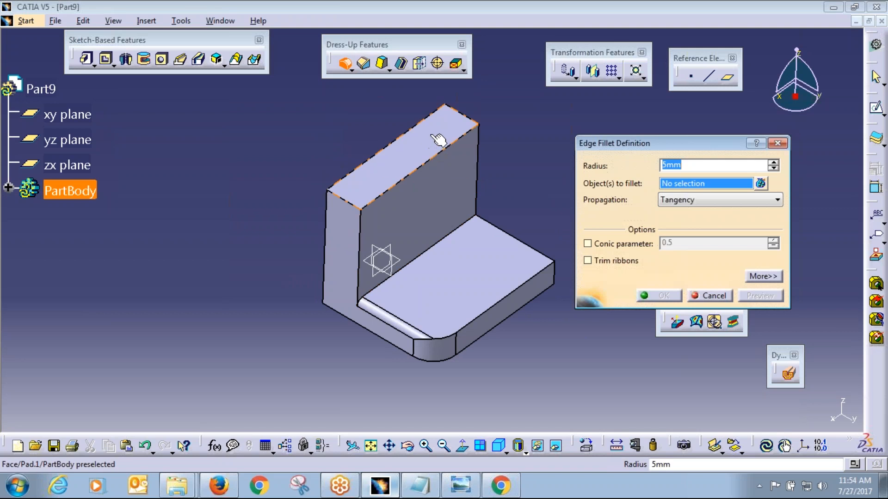
left_click(431, 140)
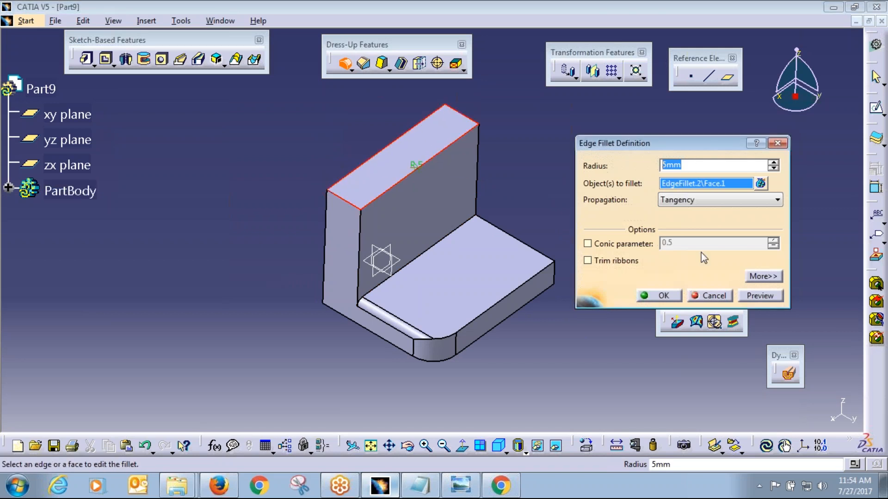
left_click(760, 295)
left_click(670, 298)
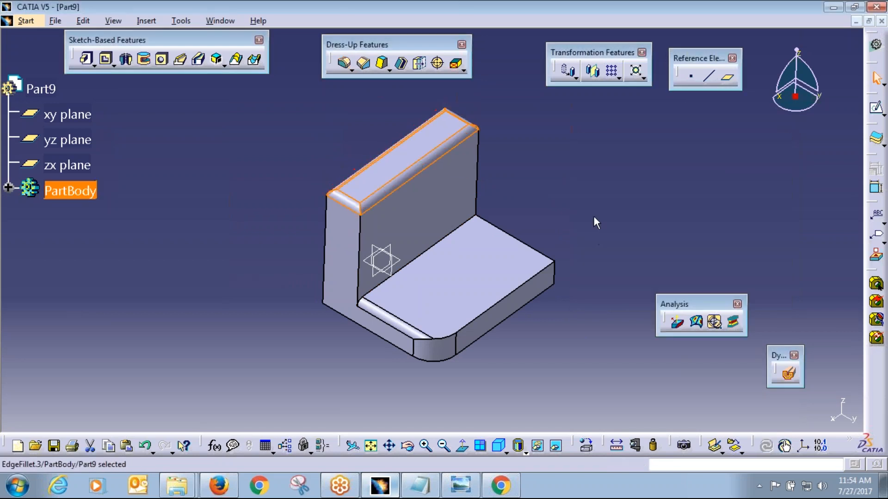
left_click(593, 215)
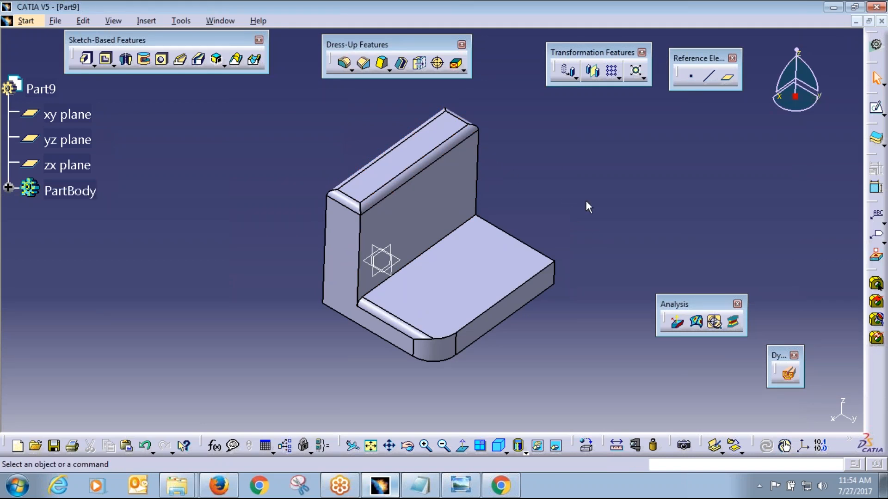
Step: Set the standard isometric view and undo the fillet on the vertical wall's top face
left_click(499, 445)
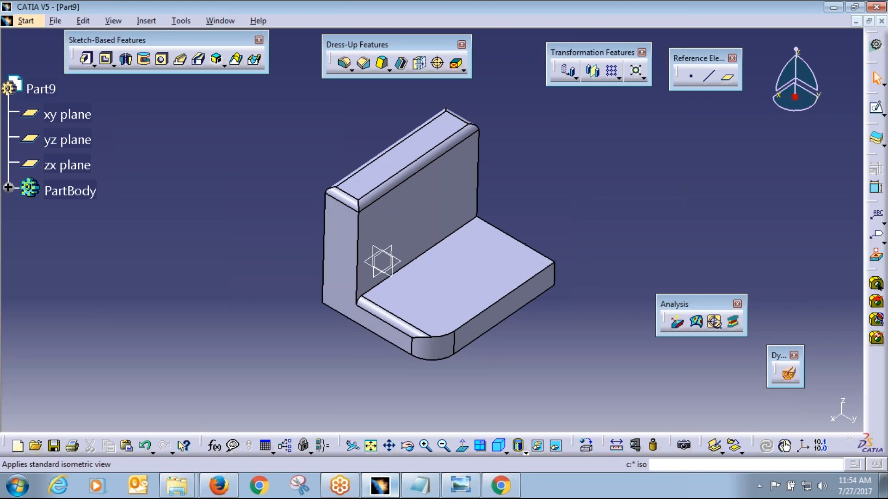
middle_click_drag(603, 201, 591, 222)
scroll(594, 237, "up", 1)
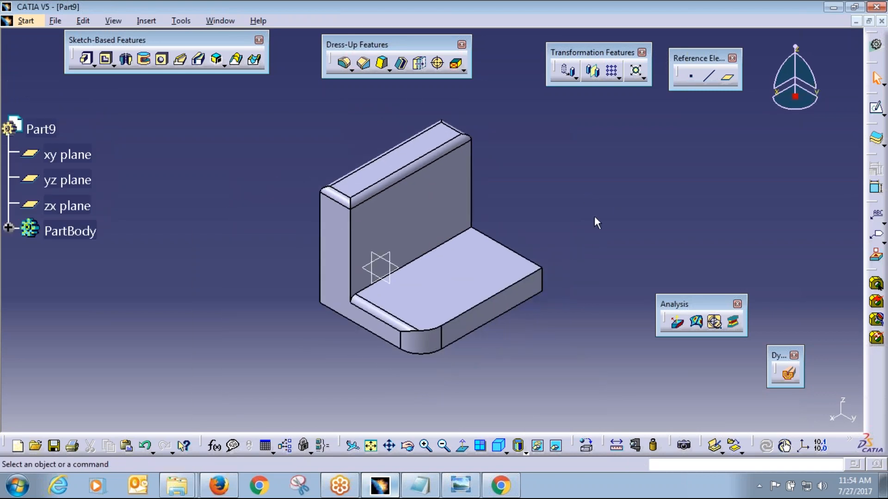
left_click(144, 445)
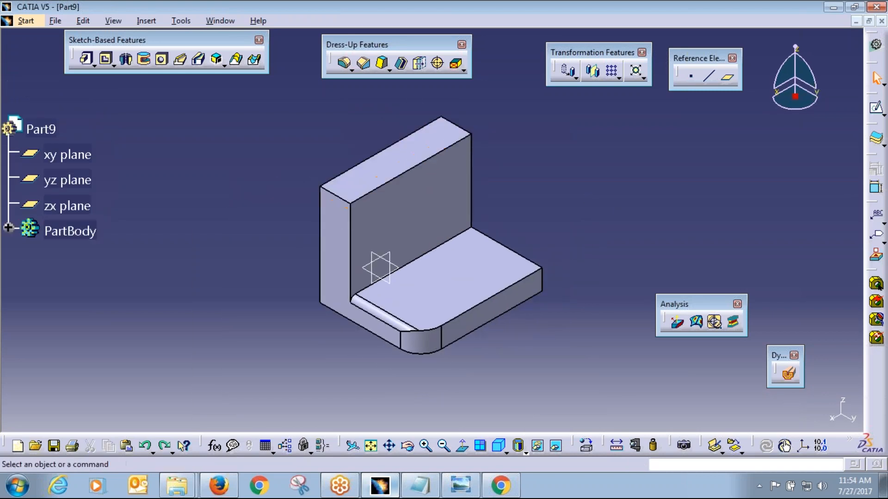
Step: Delete the 5 mm fillet on the upper side edge of the base plate
middle_click_drag(596, 216, 606, 278)
middle_click_drag(430, 349, 469, 340)
left_click(419, 277)
key("Delete")
middle_click_drag(411, 327, 426, 277)
mouse_move(564, 248)
middle_mouse_down()
mouse_move(552, 240)
mouse_move(562, 231)
middle_mouse_up()
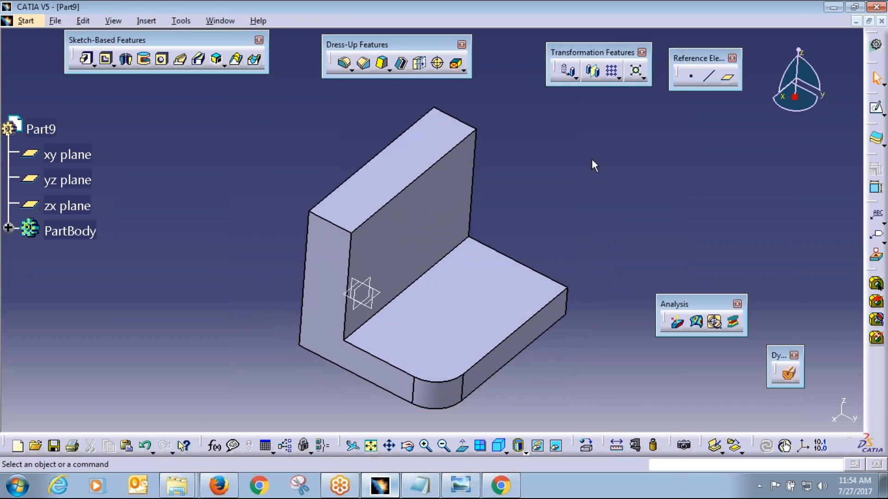
Step: Fillet the bracket's outer bottom edge below the vertical wall with a 20 mm radius and Tangency propagation
left_click(343, 62)
middle_click_drag(428, 235, 576, 287)
left_click(456, 274)
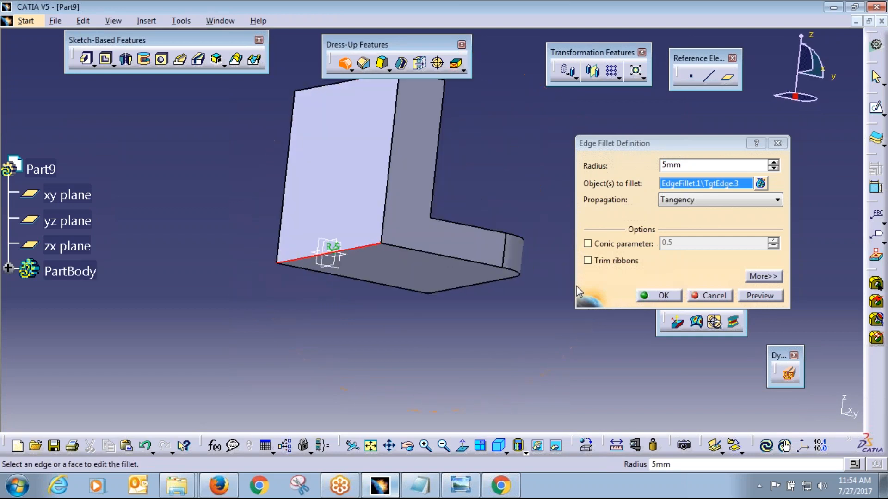
double_click(711, 165)
type("20")
left_click(766, 298)
left_click(659, 296)
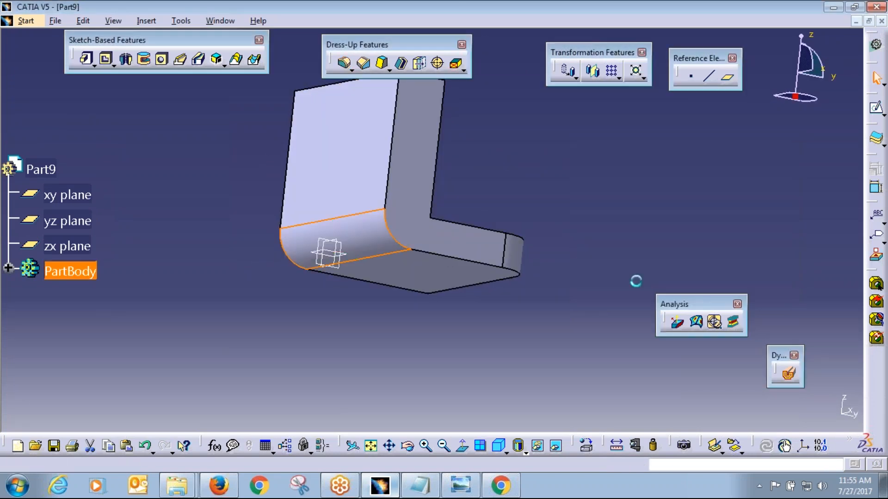
Step: Reopen the outer bottom edge fillet and enable its conic parameter at 0.5, previewing before accepting
double_click(372, 246)
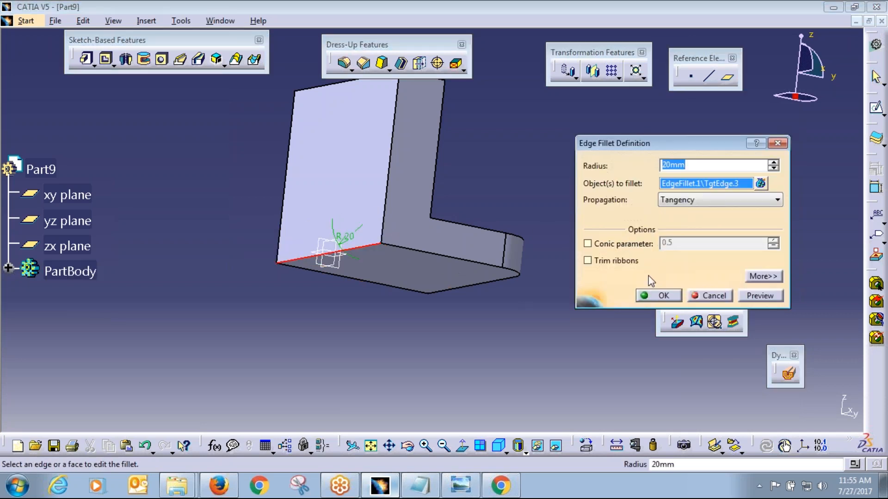
left_click(426, 260)
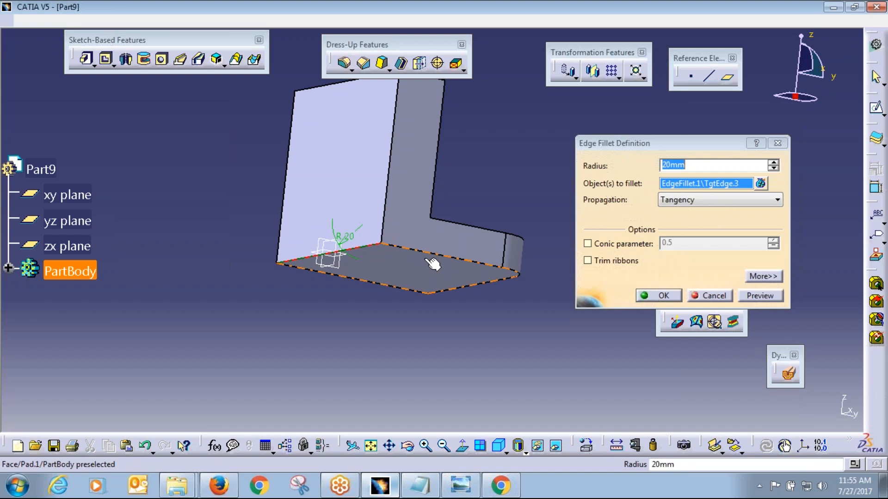
middle_click_drag(432, 263, 500, 268)
left_click(659, 295)
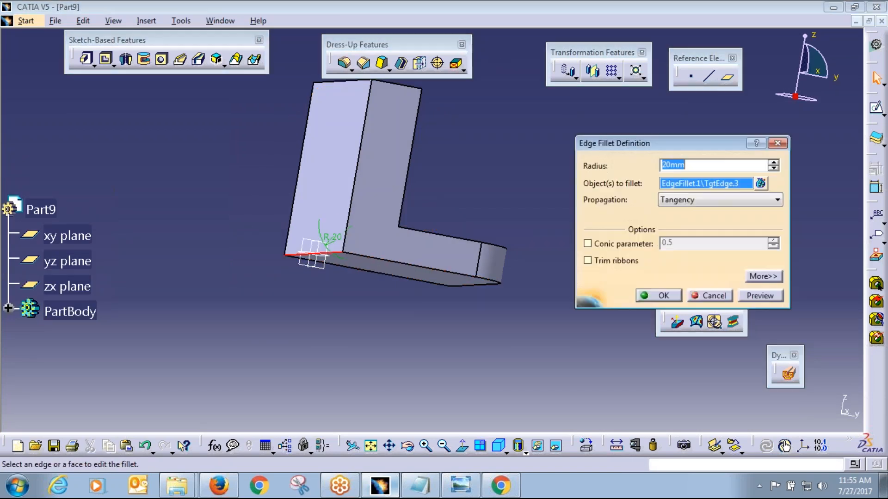
left_click(596, 245)
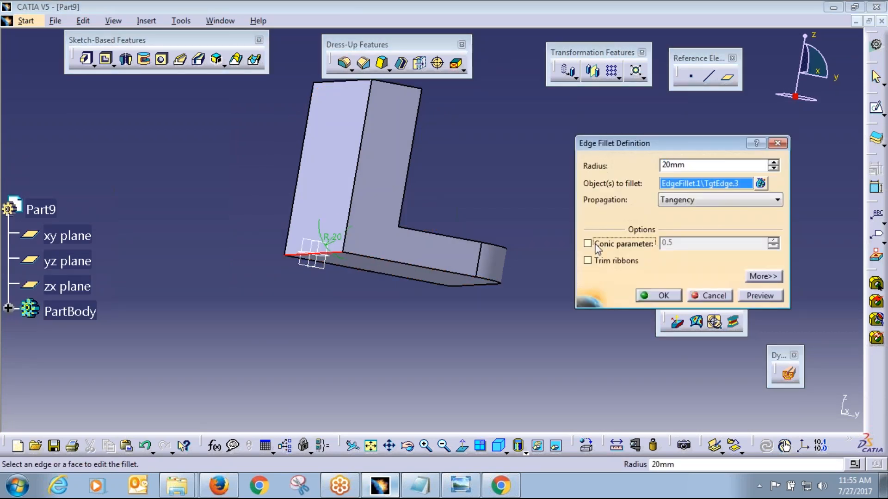
left_click(760, 296)
left_click(664, 296)
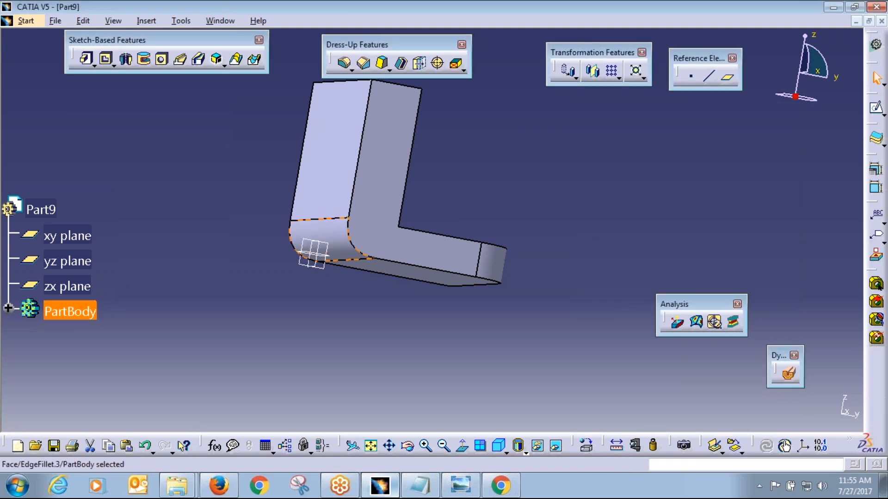
Step: Set the outer bottom edge fillet's conic parameter to 0.9, apply it and inspect the resulting corner shape
double_click(333, 248)
left_click(772, 240)
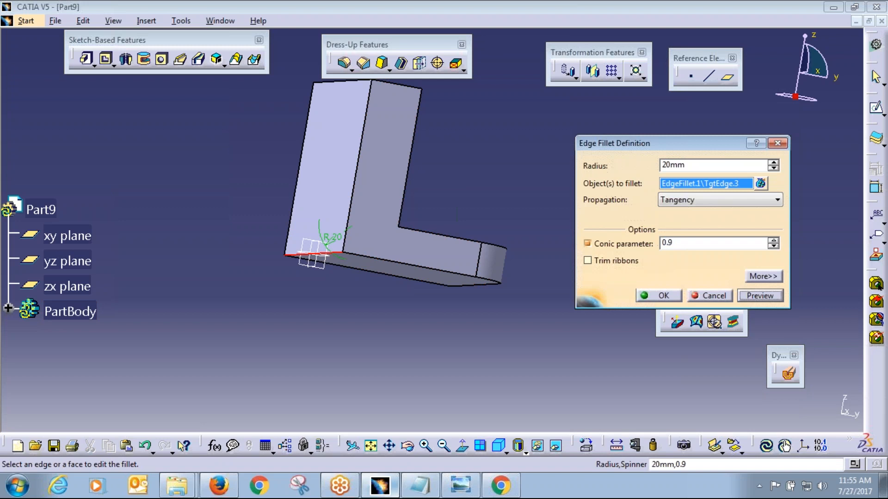
left_click(760, 296)
left_click(663, 296)
middle_click_drag(529, 222, 547, 141)
middle_click_drag(531, 273, 532, 276)
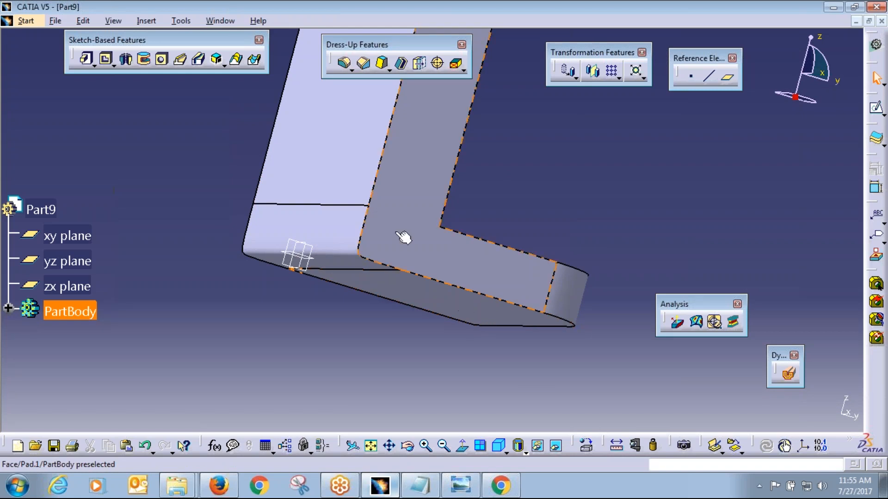
Step: Set the outer bottom edge fillet's conic parameter to 0.1, apply it and inspect the corner from the side
left_click(319, 245)
double_click(319, 245)
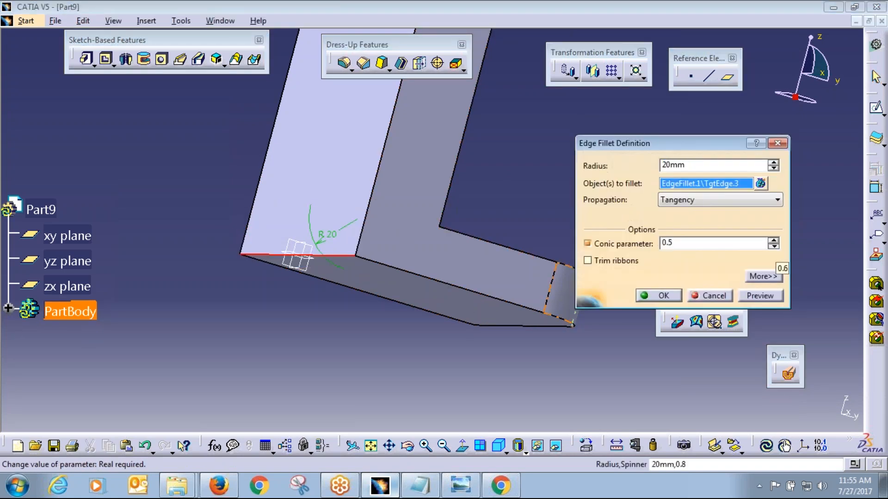
left_click(773, 246)
left_click(759, 296)
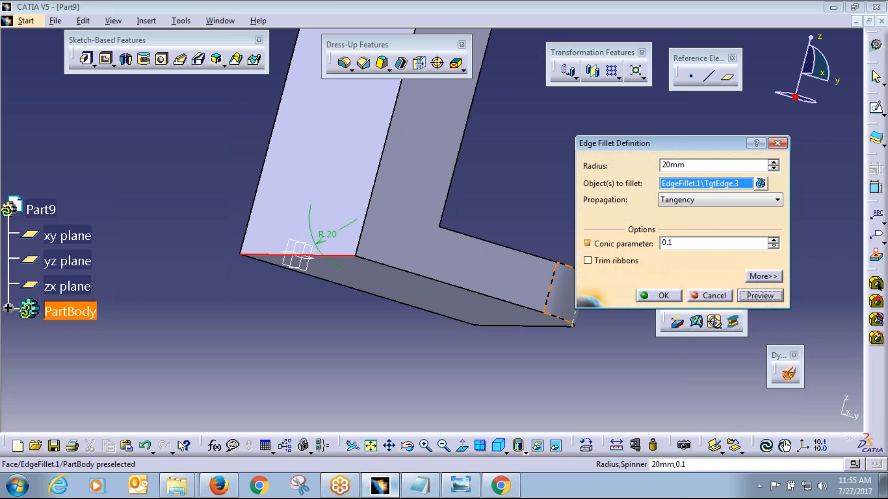
left_click(657, 299)
middle_click_drag(575, 170, 553, 190)
Step: Review the outer bottom edge fillet's definition and disable its conic parameter, keeping the 20 mm radius
double_click(315, 237)
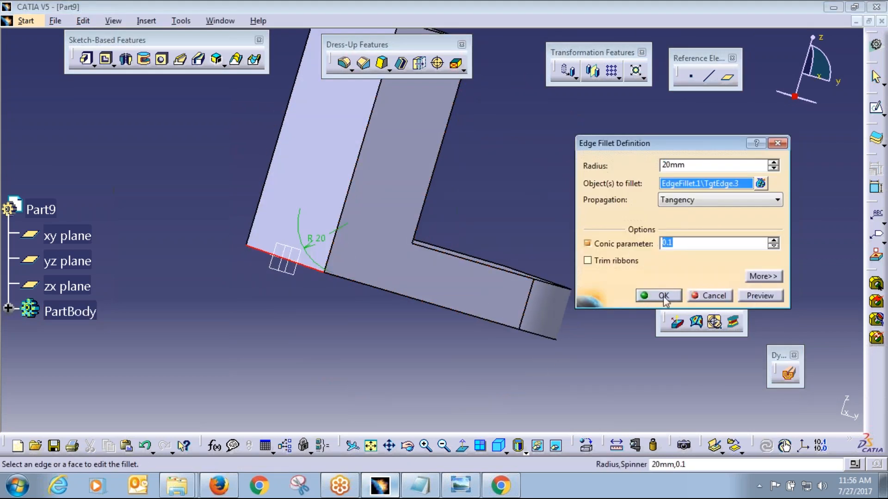
left_click(664, 296)
middle_click_drag(363, 366, 422, 206)
double_click(422, 207)
middle_click_drag(496, 211, 409, 233)
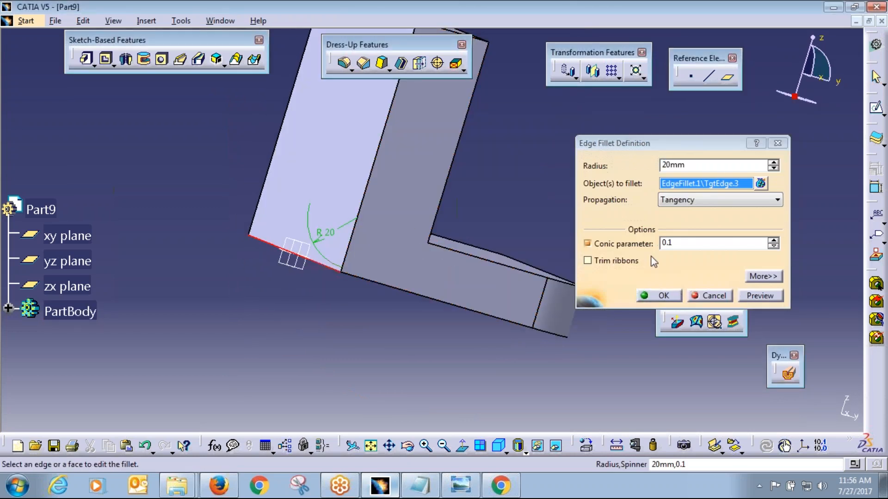
left_click(624, 244)
left_click(657, 295)
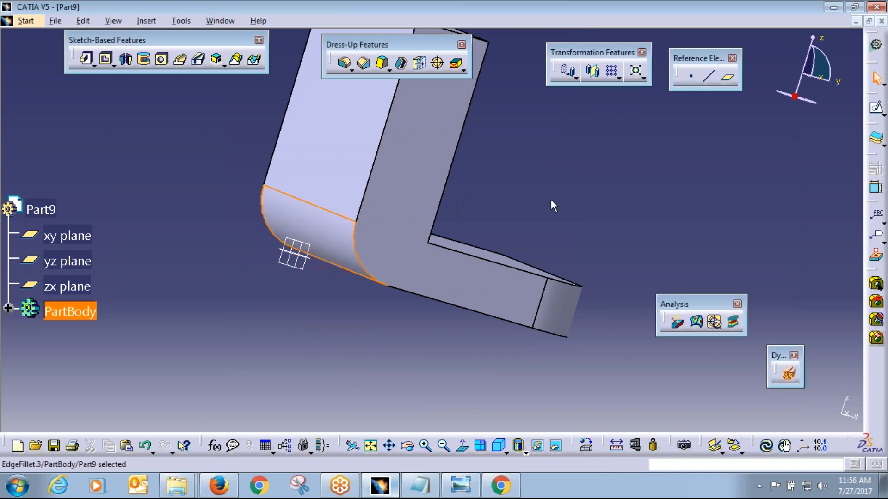
Step: Delete the 20 mm fillet on the bracket's outer bottom edge
middle_click_drag(546, 182, 492, 240)
scroll(553, 217, "up", 1)
scroll(509, 313, "up", 1)
left_click(411, 227)
left_click(554, 170)
middle_click_drag(557, 329, 512, 207)
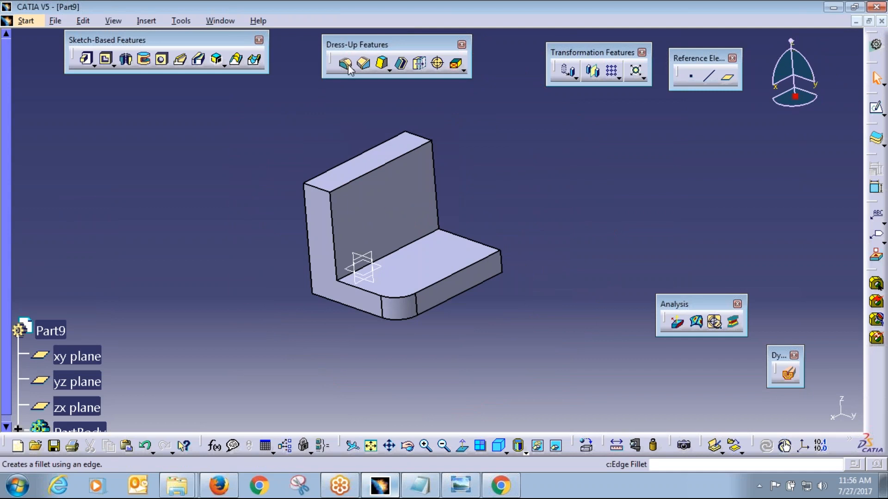
Step: Create a variable radius fillet on the vertical wall's inner top edge, 5 mm at the near end and 20 mm at the far end
left_click(350, 69)
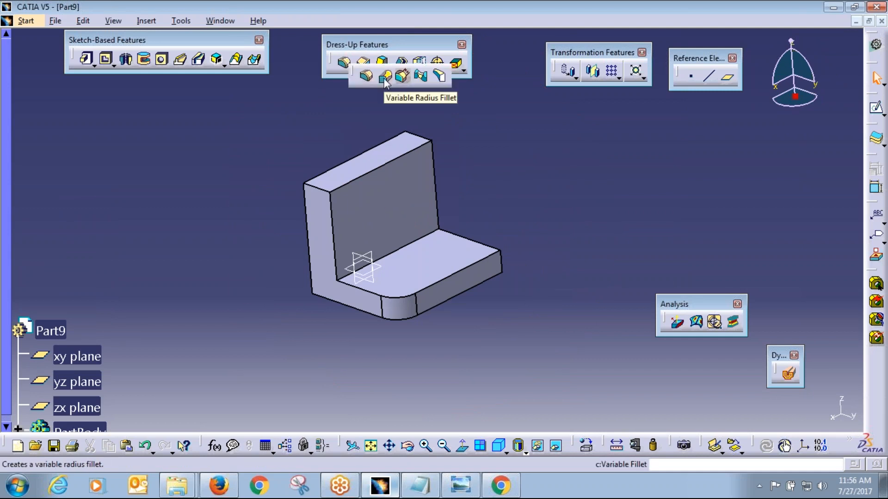
left_click(384, 75)
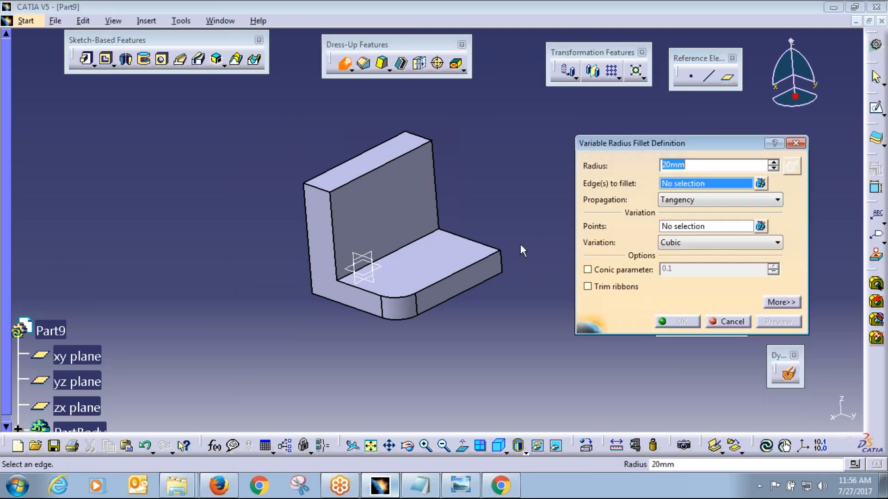
left_click(407, 163)
middle_click_drag(406, 162, 423, 297)
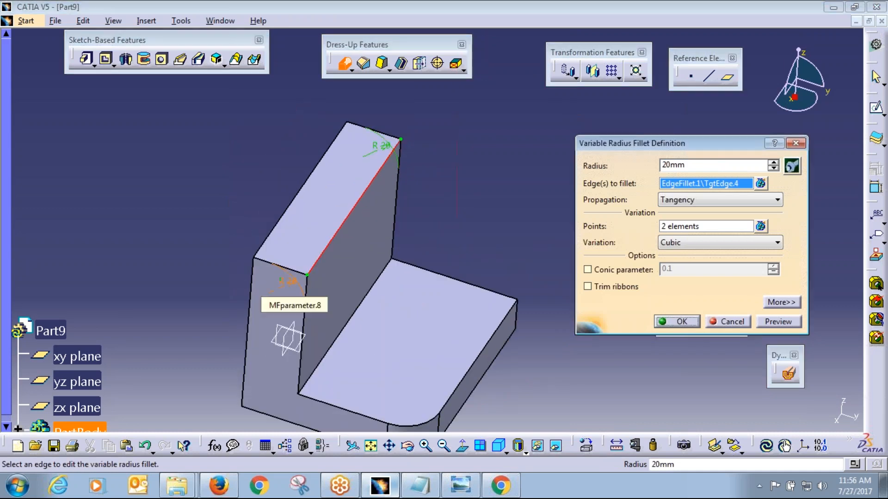
double_click(290, 281)
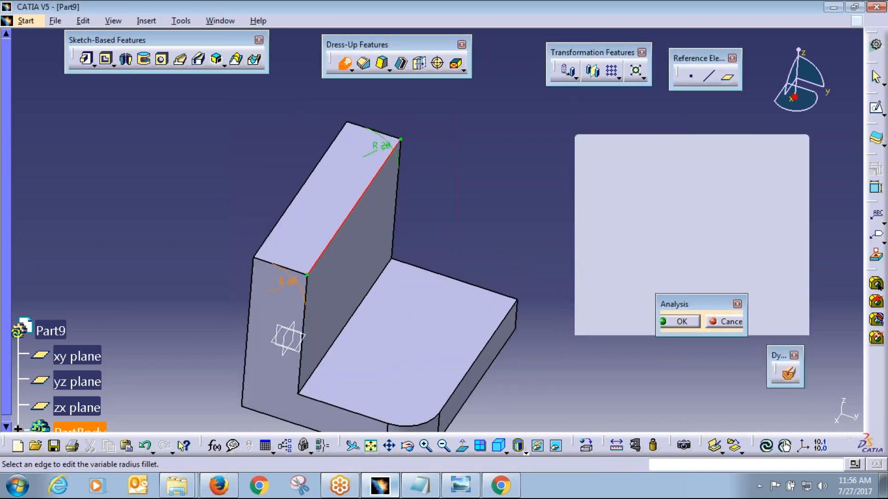
type("5")
left_click(356, 336)
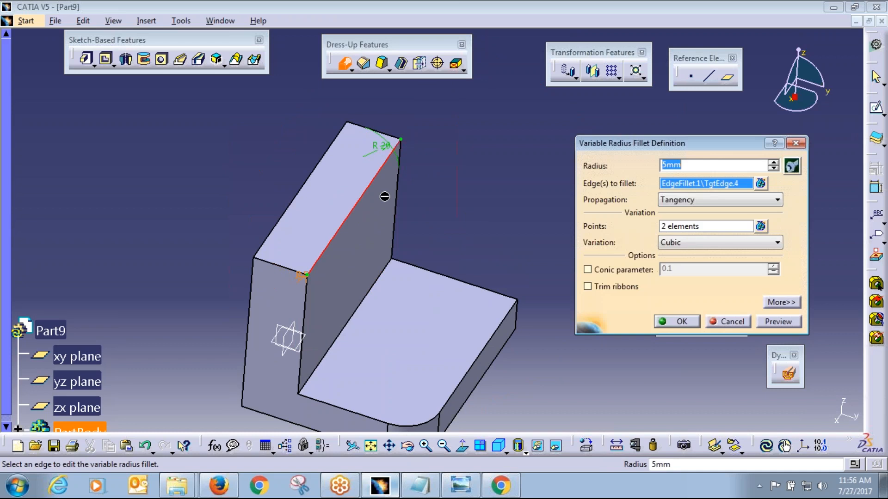
double_click(382, 147)
left_click(429, 202)
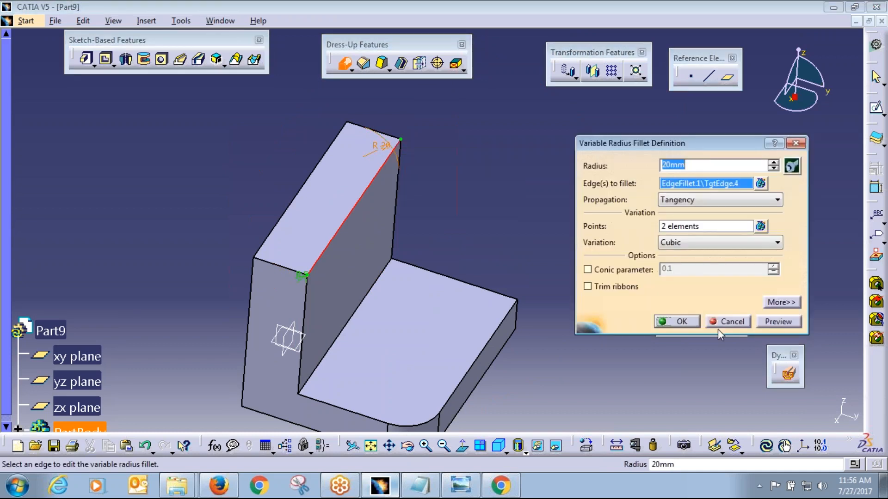
left_click(682, 323)
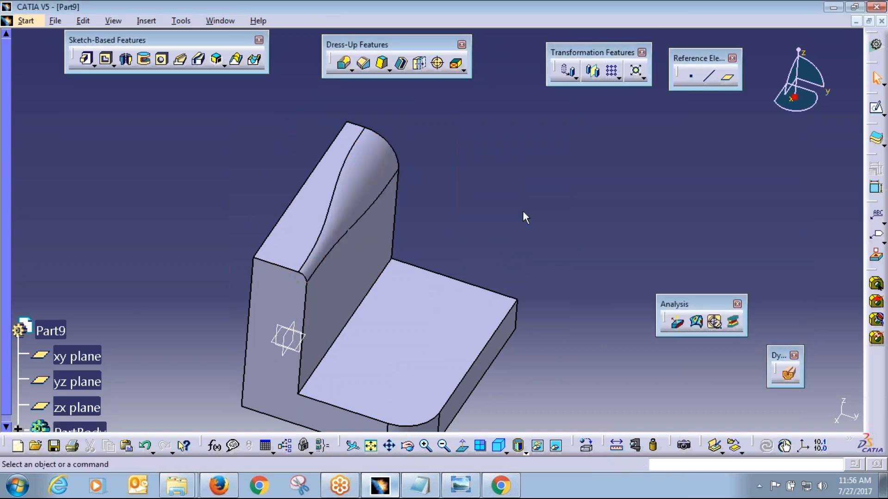
middle_click_drag(440, 274, 263, 314)
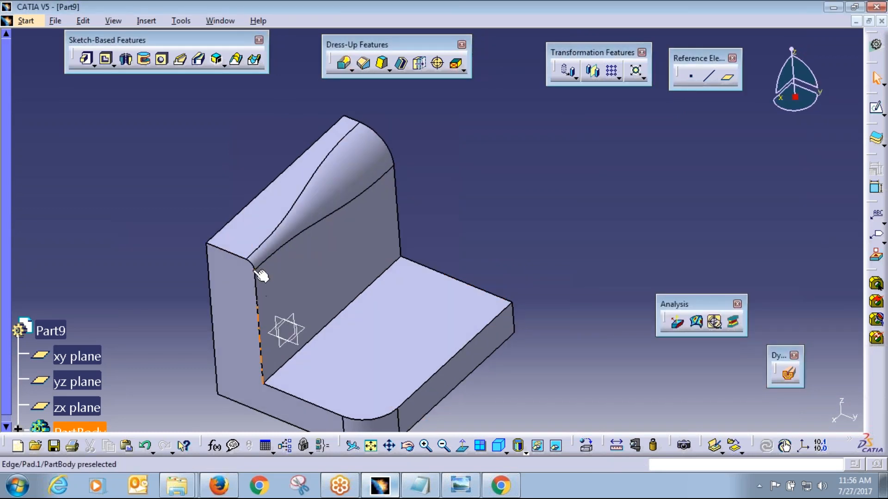
Step: Change the variable radius fillet's variation to Linear, apply it, and undo the fillet
double_click(372, 145)
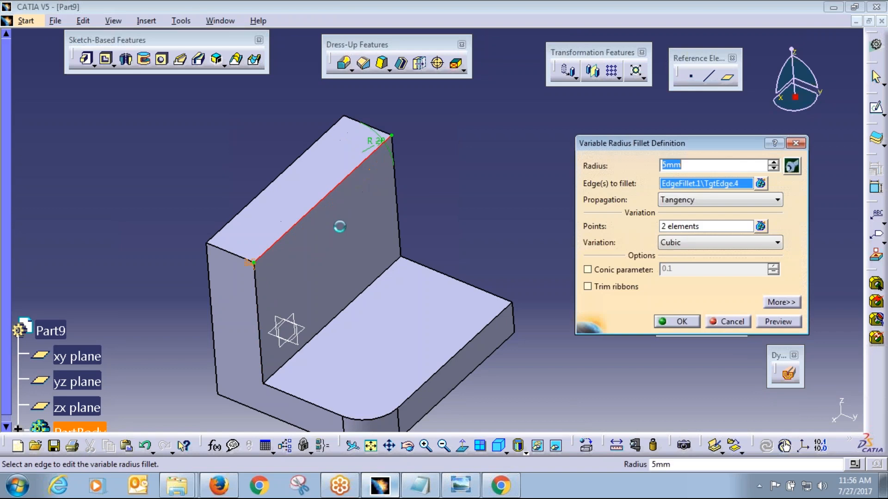
left_click(696, 248)
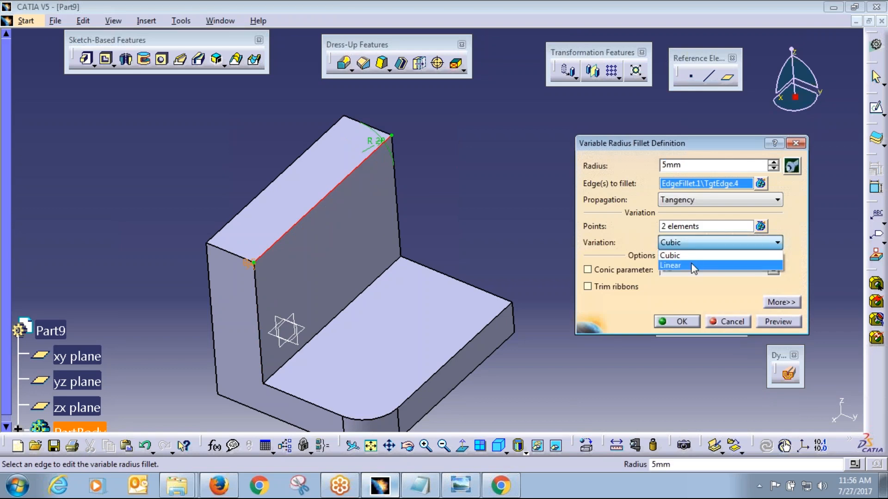
left_click(692, 266)
left_click(679, 321)
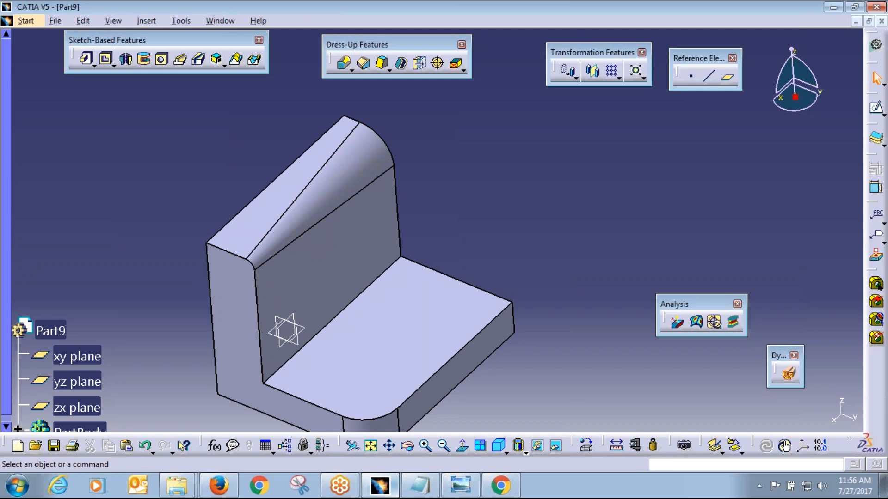
key("ctrl+z")
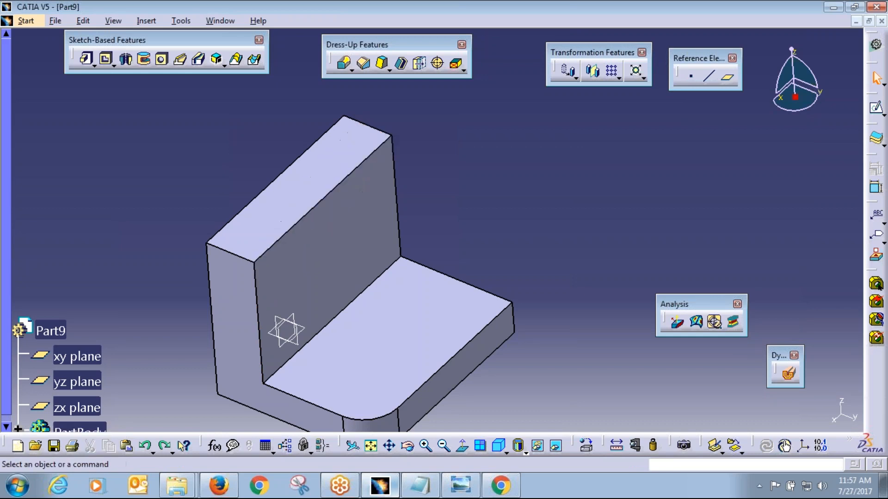
Step: Detach the Fillets toolbar and place it in the open area beside the model
left_click(352, 70)
left_click_drag(356, 73, 606, 157)
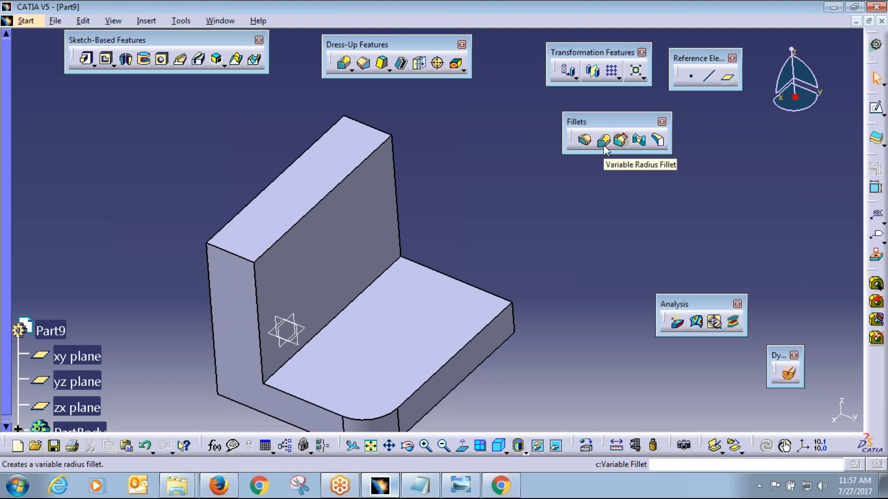
Step: Start a variable radius fillet on the wall's inner top edge with 15 mm at the near end and 2 mm at the far end
left_click(603, 141)
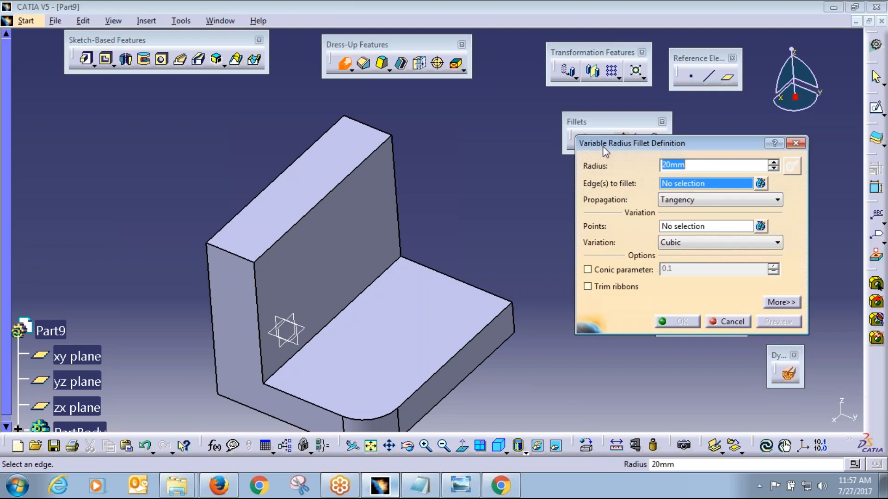
left_click(340, 195)
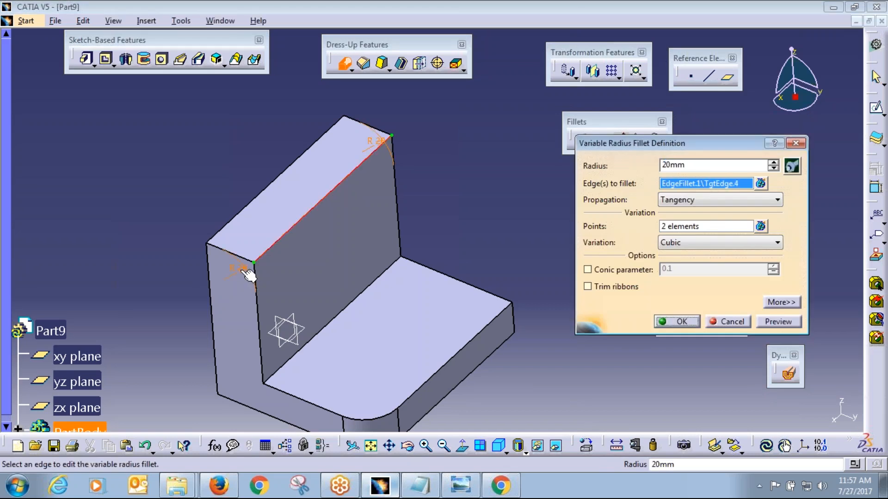
double_click(248, 275)
type("15mm")
left_click(296, 321)
double_click(389, 162)
type("2mm")
left_click(437, 191)
Step: Set the variable radius fillet's variation to Linear, preview it and apply it
left_click(733, 243)
left_click(720, 262)
left_click(776, 321)
left_click(680, 321)
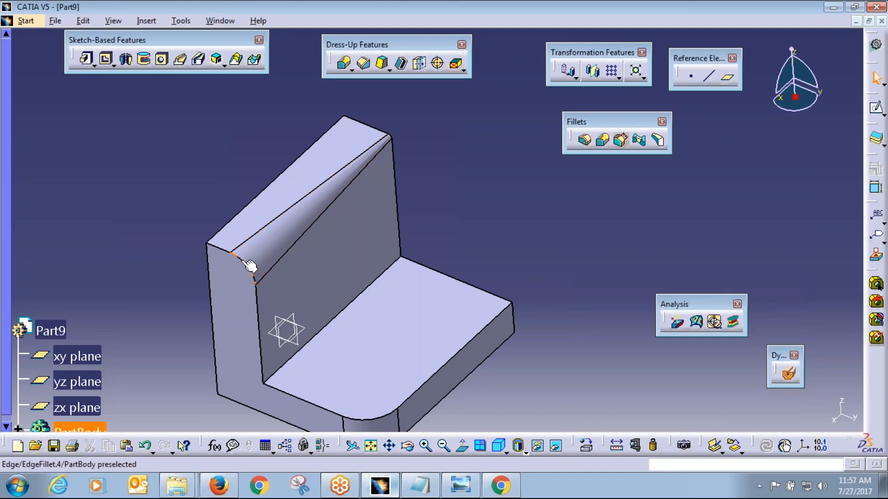
Step: Switch the wall edge fillet's variation to Cubic, apply it, and undo the fillet
double_click(341, 192)
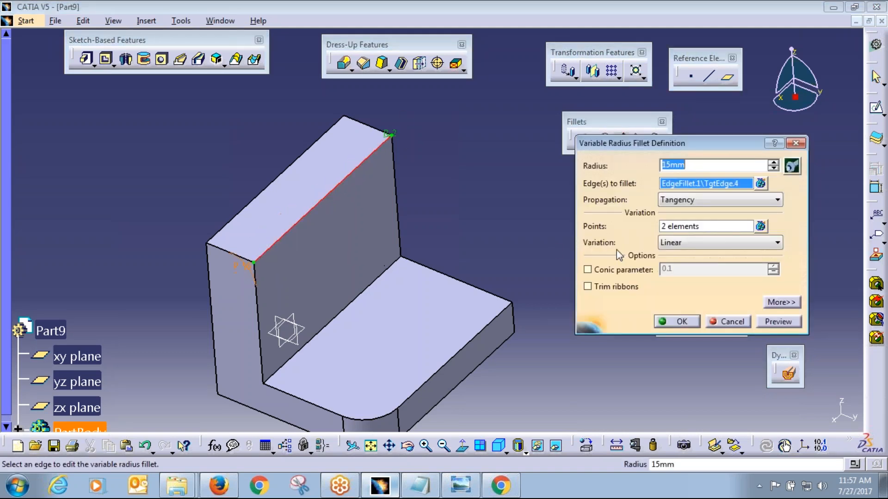
left_click(710, 243)
left_click(710, 256)
left_click(776, 321)
left_click(681, 321)
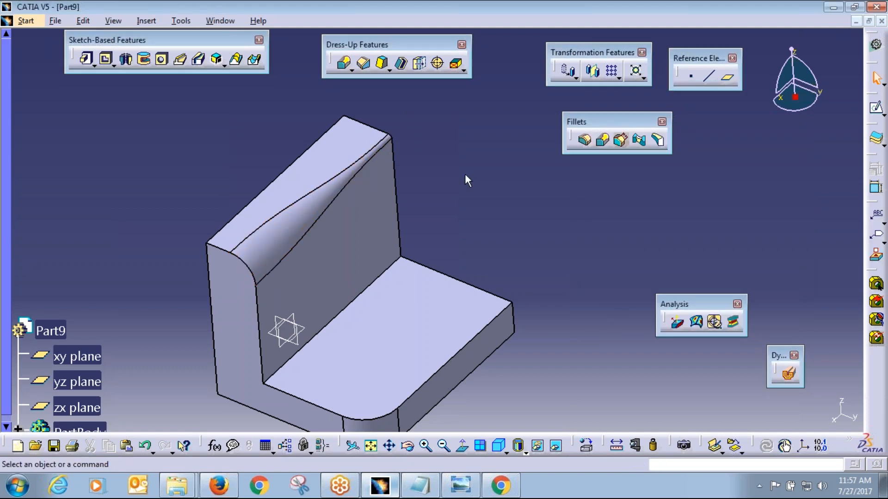
left_click(305, 239)
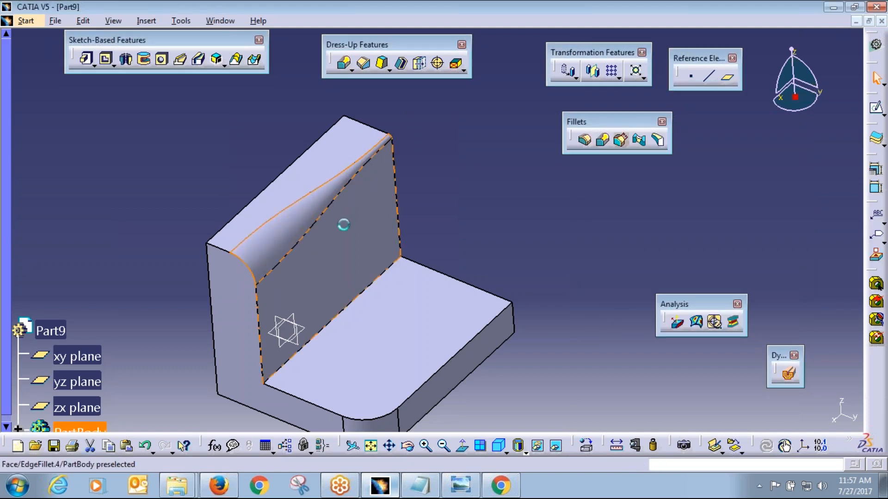
key("ctrl+z")
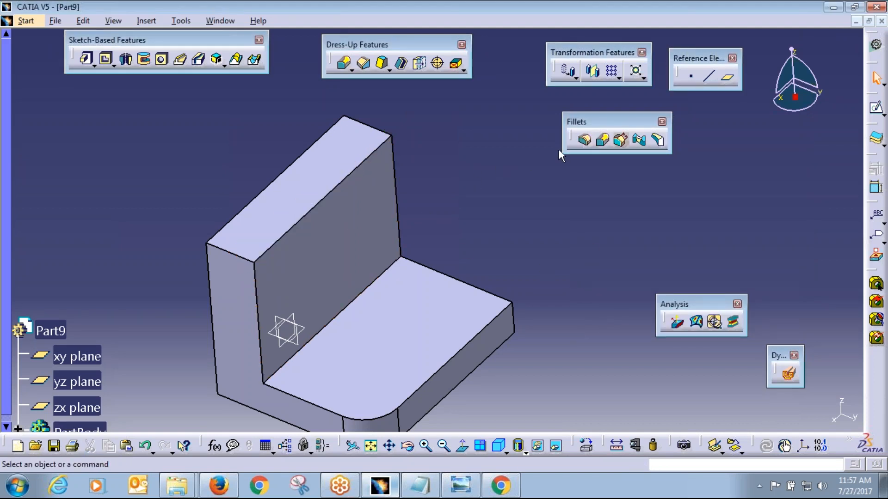
Step: Create a variable radius fillet on the wall's inner top edge with 2 mm ends and an added point near mid-edge at 20 mm
left_click(602, 140)
left_click(332, 191)
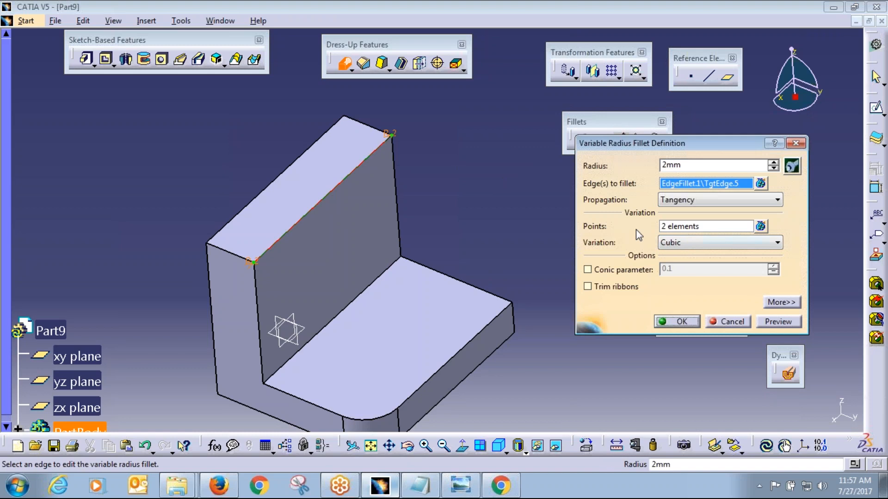
left_click(691, 226)
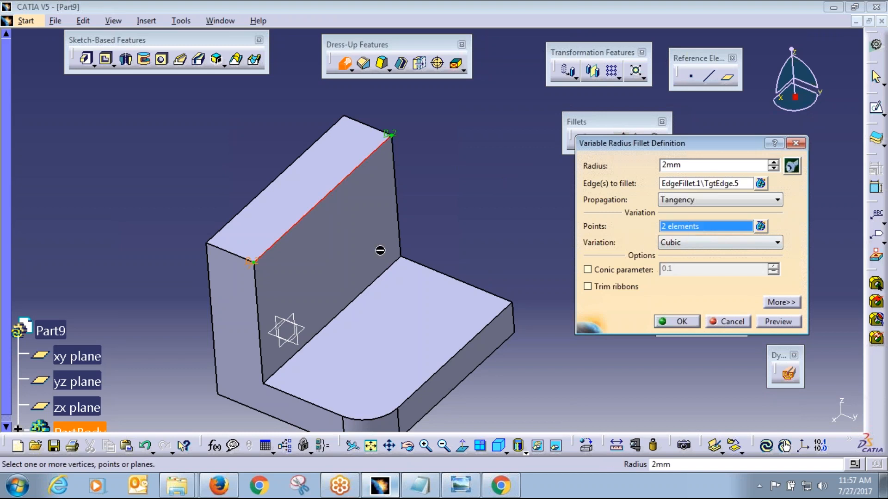
left_click(322, 198)
double_click(323, 198)
type("20")
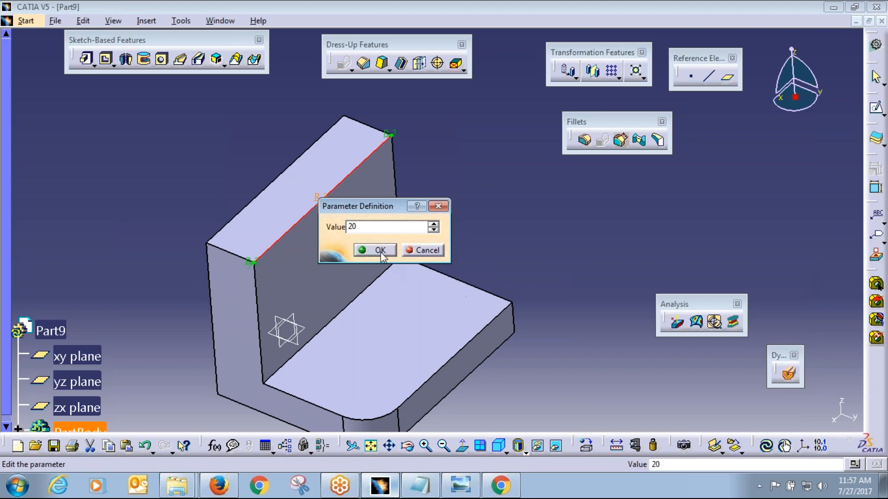
left_click(380, 251)
left_click(776, 322)
left_click(676, 322)
middle_click(432, 224)
middle_click_drag(432, 224, 511, 273)
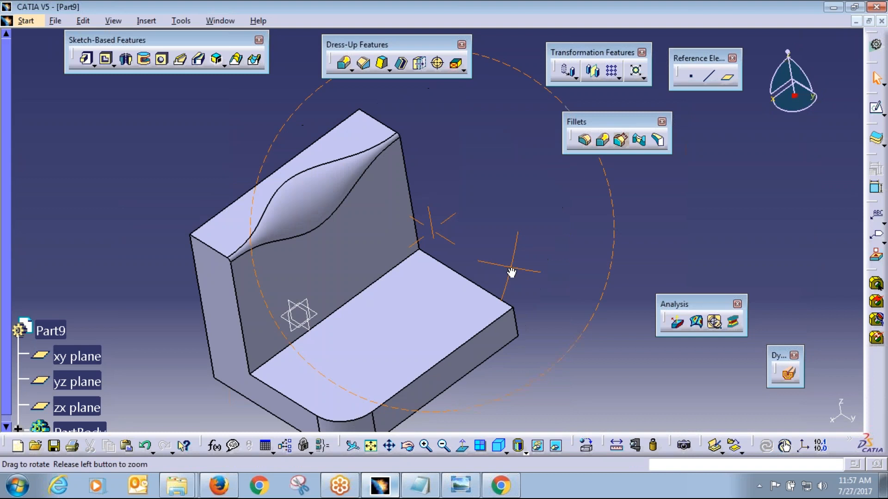
Step: Change the three-point wall edge fillet's variation to Linear and apply it
double_click(331, 189)
left_click(683, 242)
left_click(689, 262)
left_click(677, 322)
mouse_move(526, 237)
middle_mouse_down()
mouse_move(349, 290)
mouse_move(444, 242)
mouse_move(567, 218)
mouse_move(529, 221)
middle_mouse_up()
Step: Edit the wall edge fillet, setting the near end radius to 20 mm and the middle point radius to 2 mm
double_click(333, 197)
middle_click_drag(434, 260, 508, 221)
double_click(324, 218)
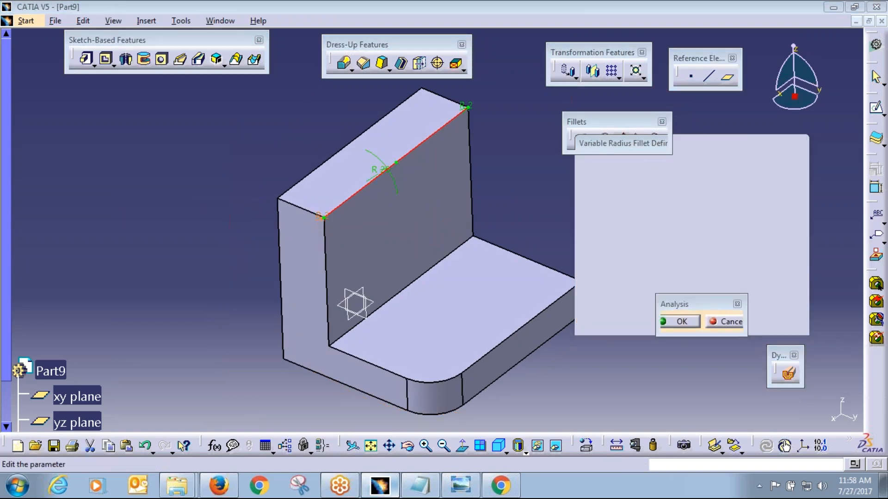
type("20mm")
left_click(368, 268)
double_click(386, 170)
type("2mm")
left_click(431, 223)
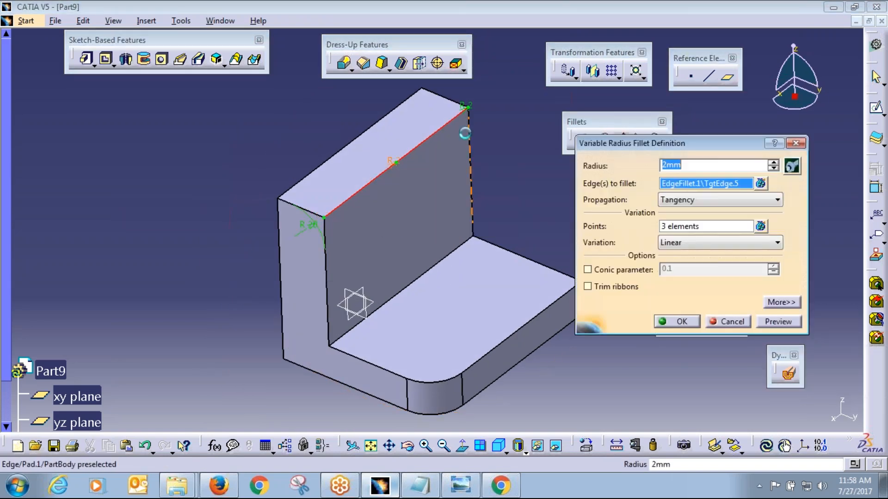
Step: Set the wall edge fillet's far end radius to 20 mm, apply it and inspect the shape
double_click(465, 108)
type("20mm")
left_click(522, 156)
left_click(682, 322)
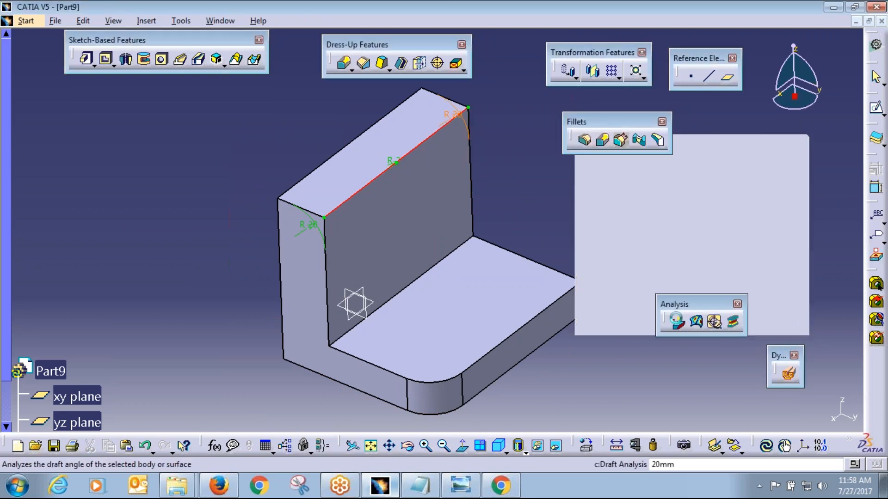
middle_click_drag(608, 264, 472, 274)
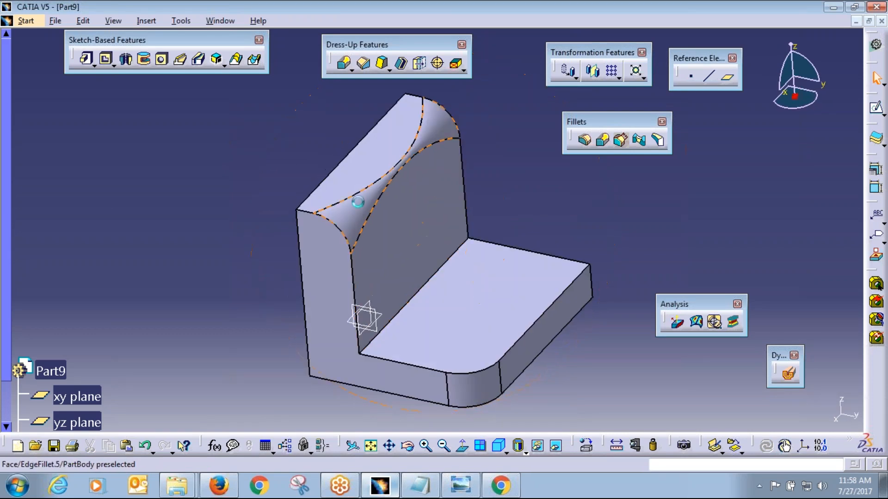
Step: Add two 2 mm radius points to the wall edge fillet, one on each side of the middle point, and inspect it in isometric view
double_click(361, 201)
left_click(697, 228)
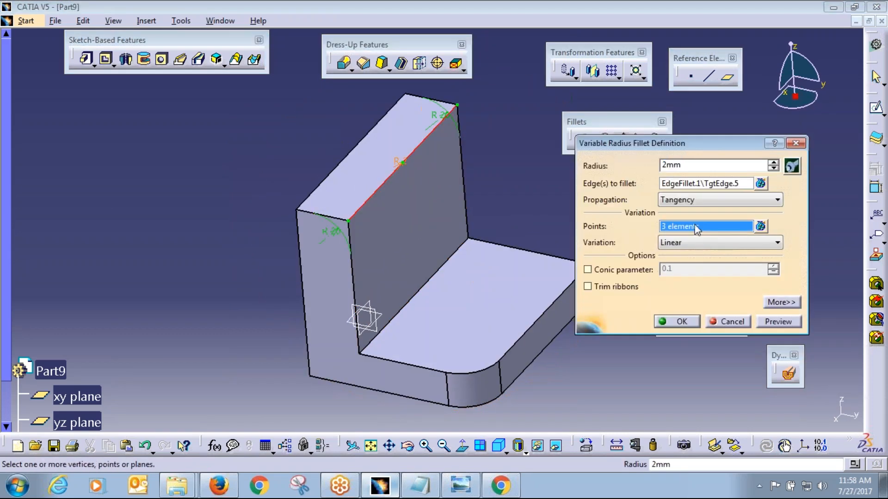
left_click(378, 188)
left_click(429, 134)
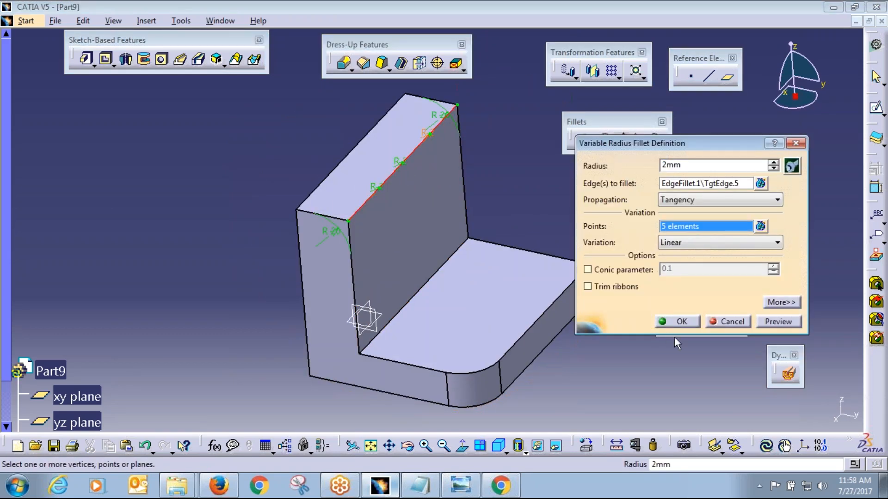
left_click(674, 320)
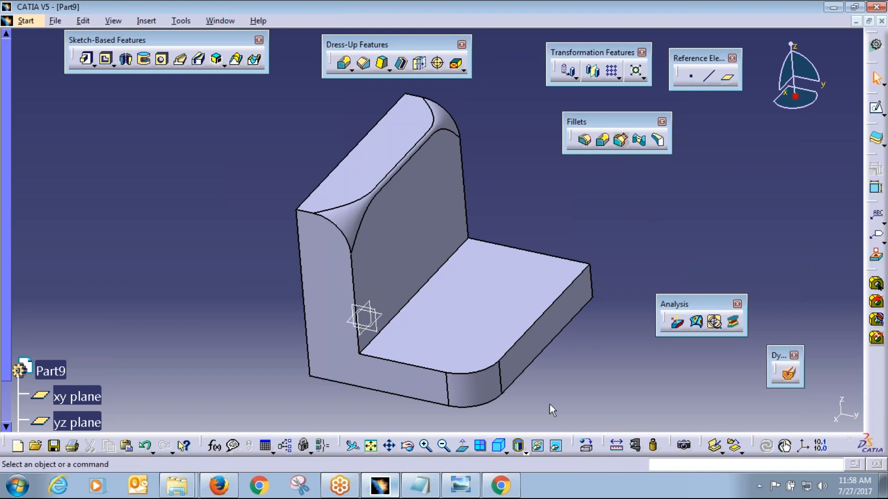
left_click(499, 446)
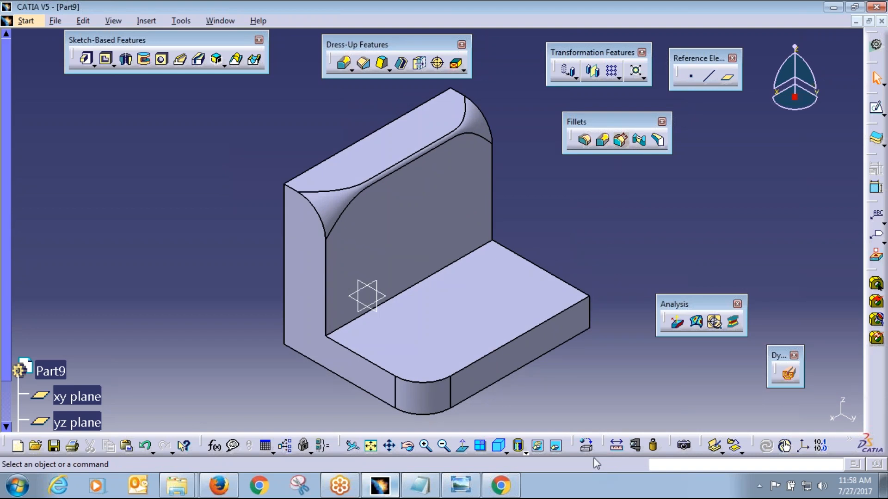
middle_click_drag(586, 372, 584, 380)
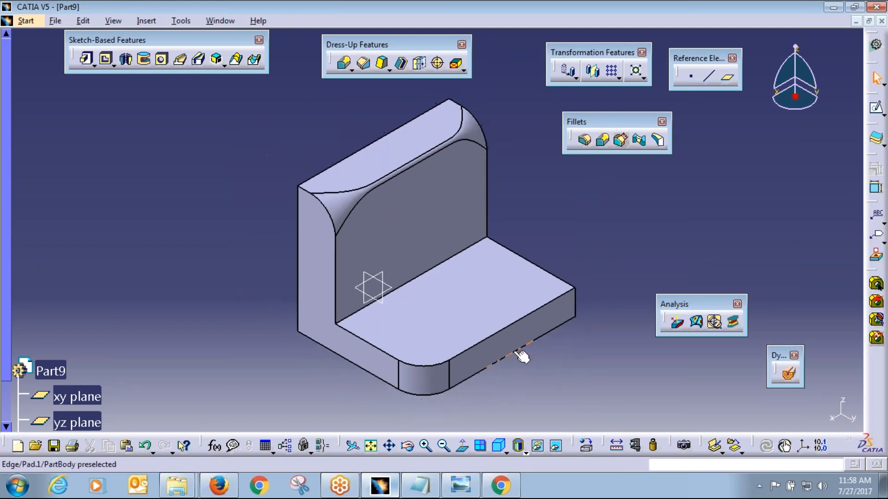
Step: Bring up the Practice note in Notepad and switch to the exercise drawing D5.jpg in Windows Photo Viewer
left_click(422, 488)
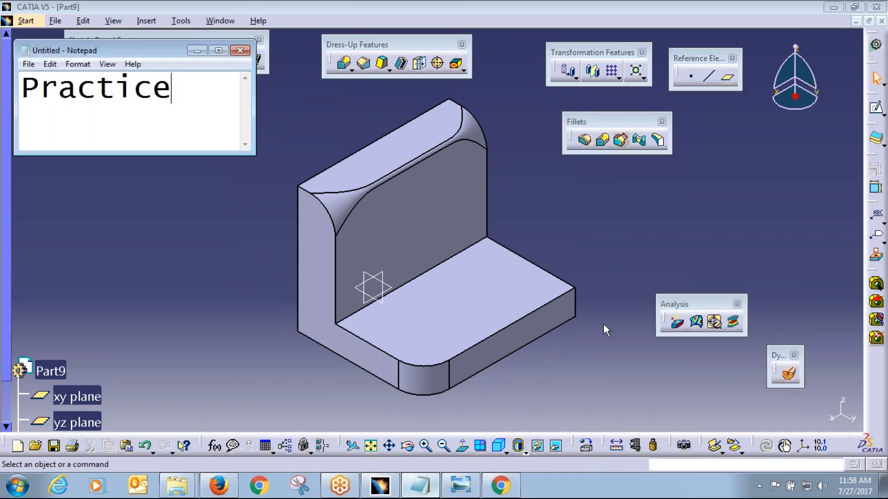
left_click(461, 486)
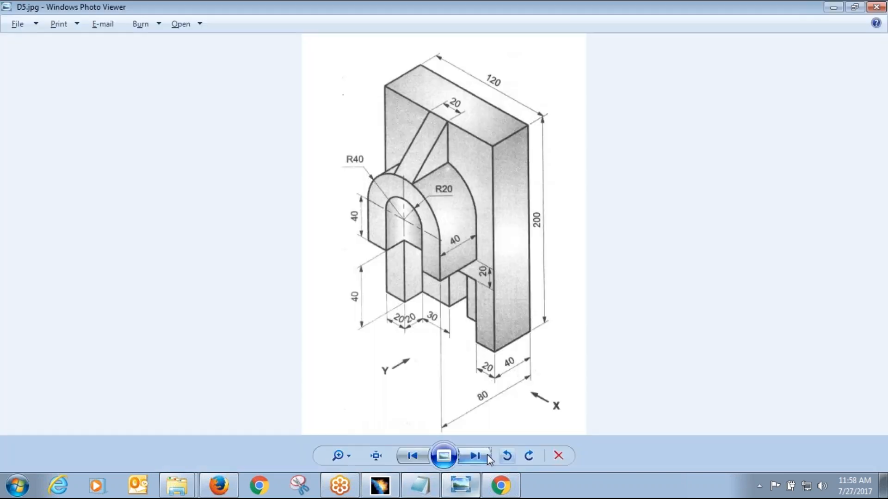
Step: Advance to the next exercise drawing, D6.jpg, in Windows Photo Viewer and briefly show the Practice note over it
left_click(487, 454)
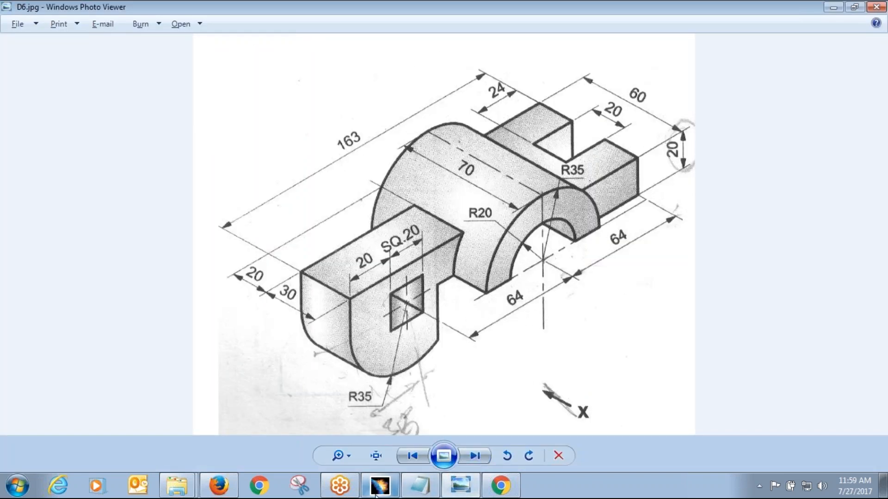
left_click(429, 488)
left_click(626, 67)
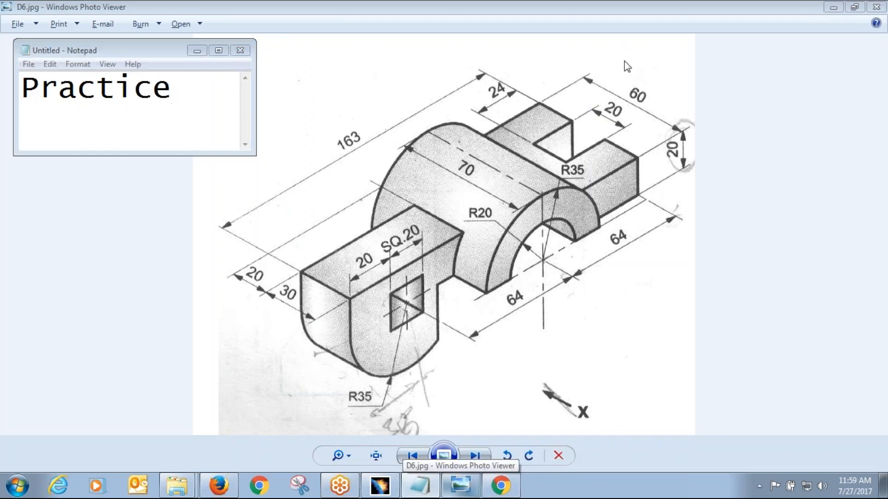
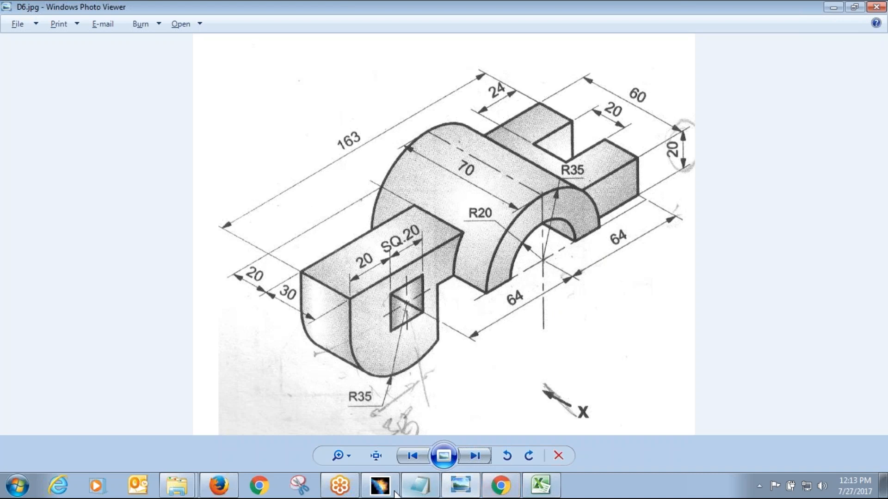
Step: Switch to CATIA V5, create the new part Part10 and check the D6.jpg drawing before returning to the part
left_click(379, 491)
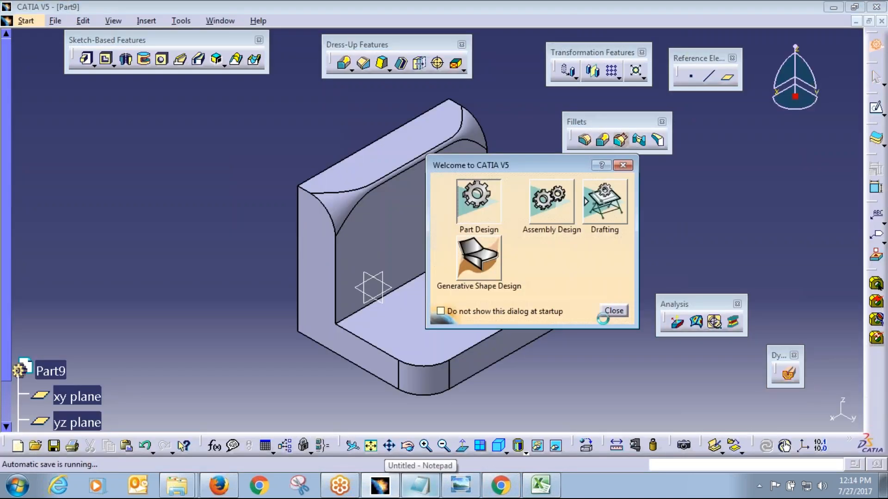
left_click(788, 413)
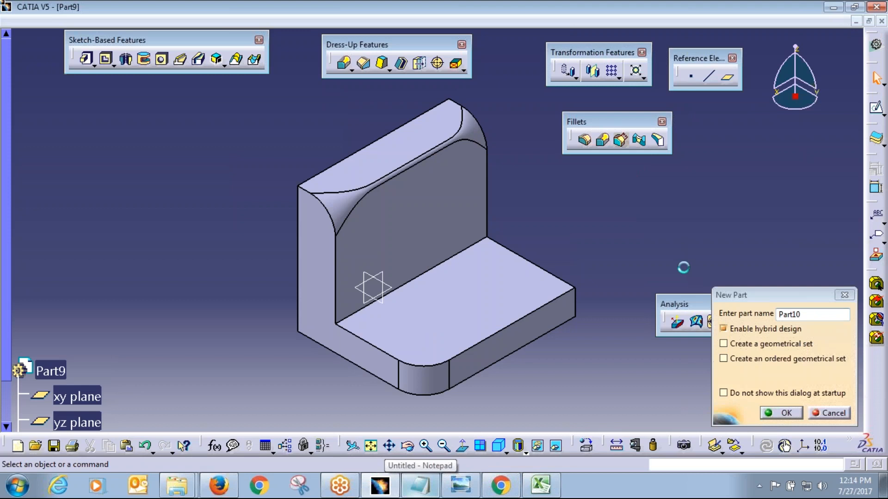
key("alt+Tab")
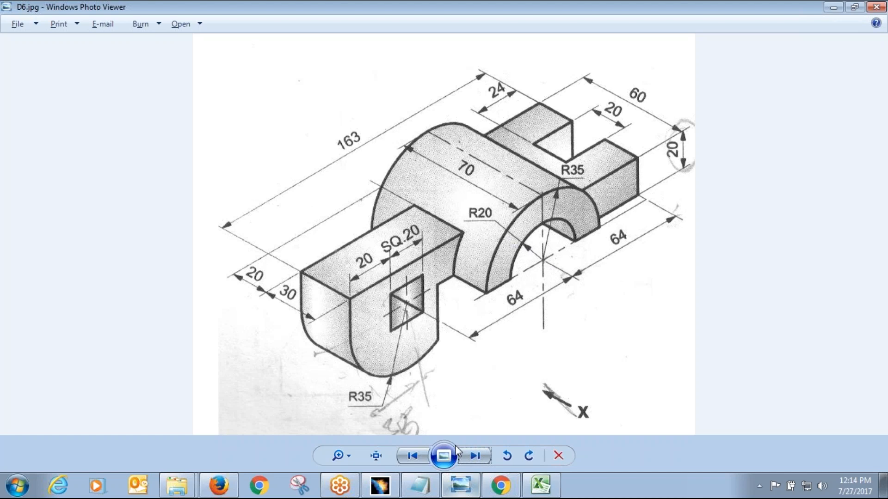
left_click(493, 494)
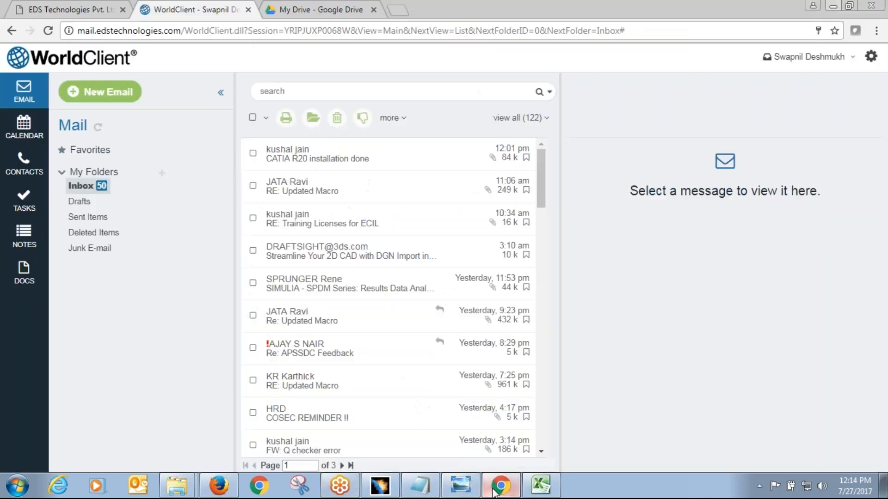
left_click(380, 486)
Step: Start a sketch on the zx plane and draw a circle centred on the origin with a radius of 35 mm
left_click(884, 114)
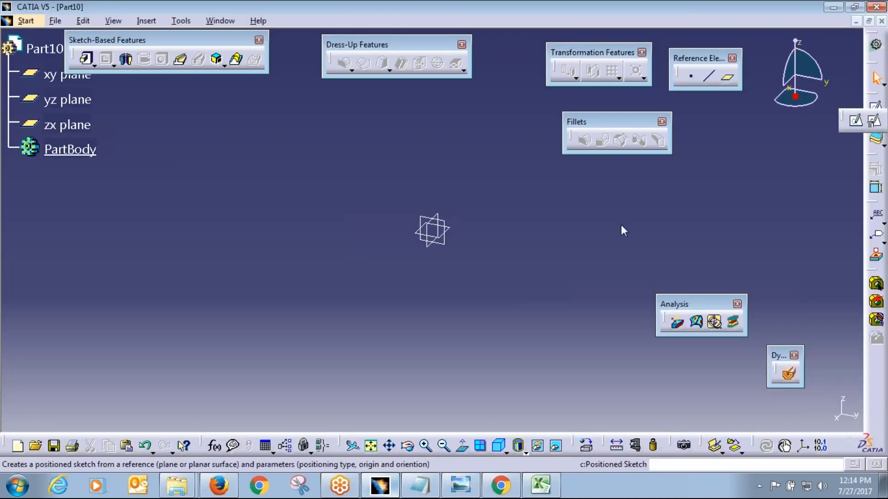
left_click(436, 240)
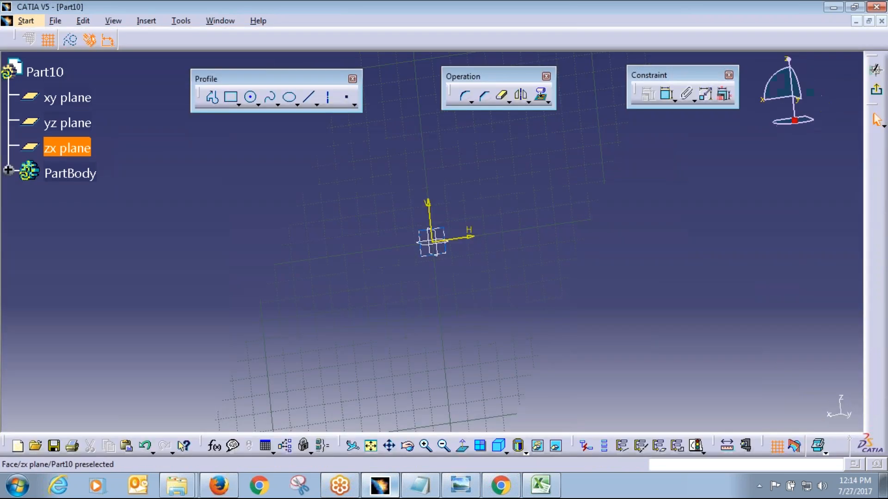
left_click(250, 97)
left_click(432, 241)
left_click(464, 321)
left_click(666, 95)
left_click(520, 150)
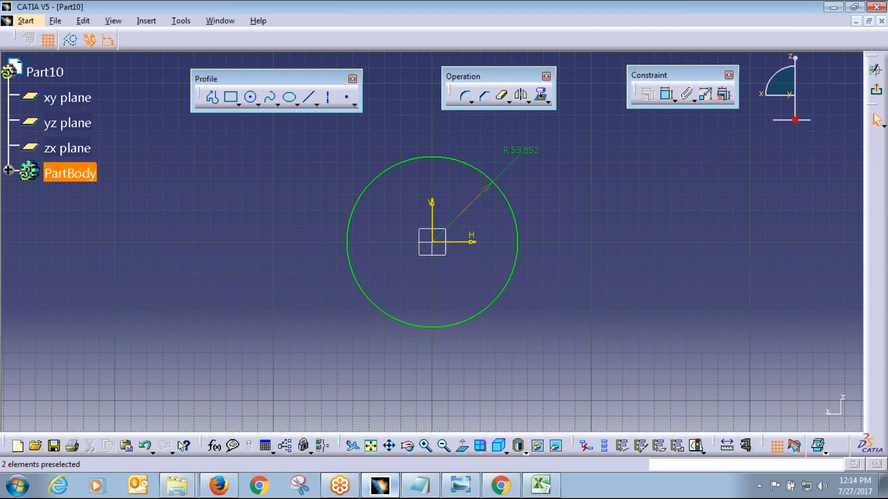
double_click(514, 159)
type("35")
key("Return")
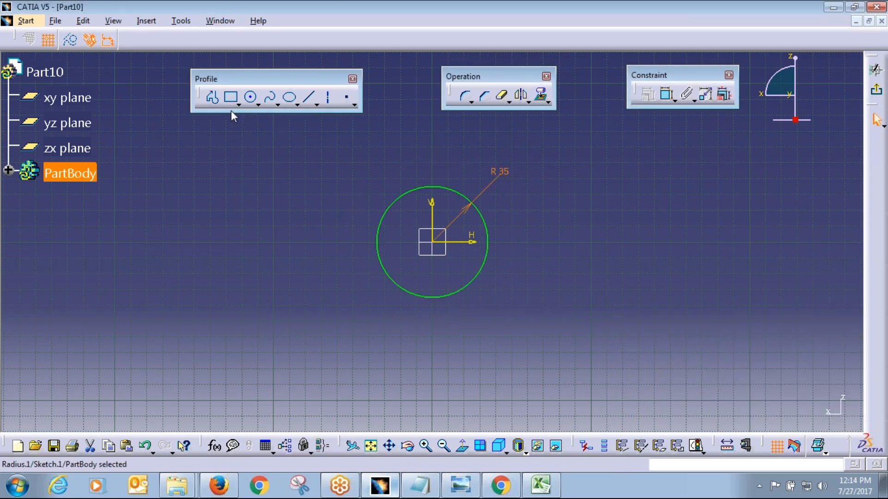
Step: Draw a second, concentric circle of 20 mm radius at the origin and dimension its radius
left_click(230, 98)
left_click(251, 98)
left_click(432, 241)
left_click(454, 219)
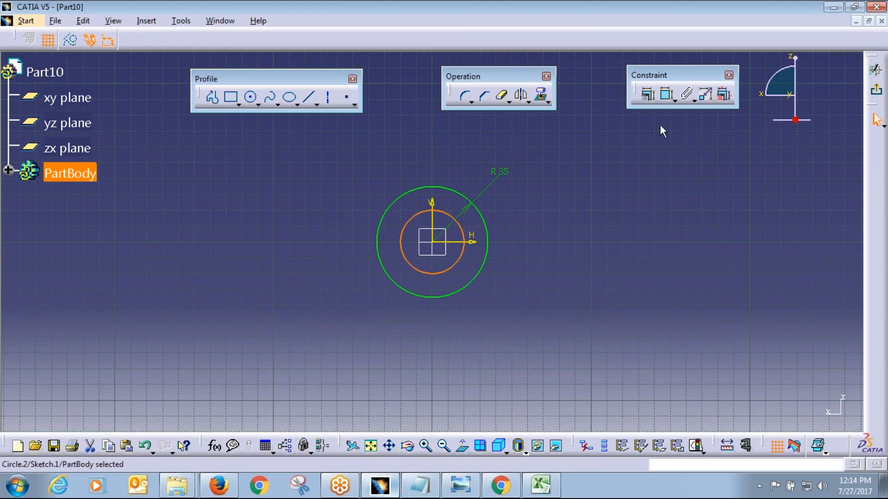
left_click(666, 94)
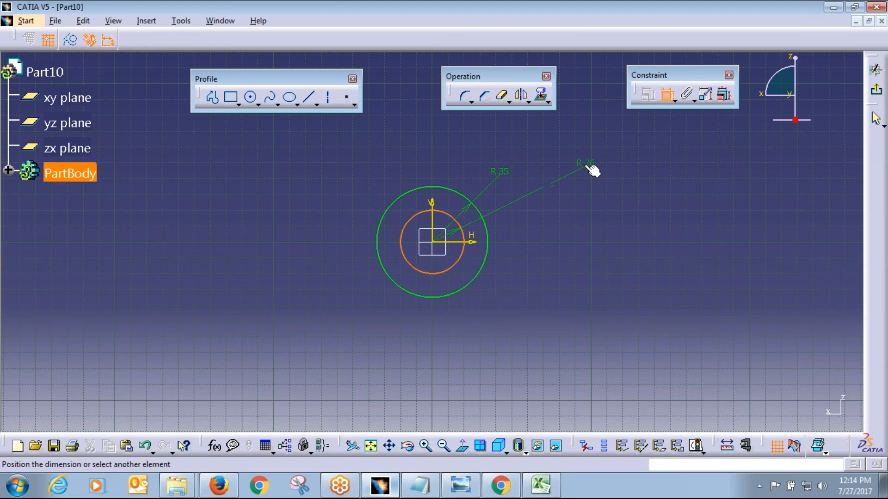
left_click(587, 165)
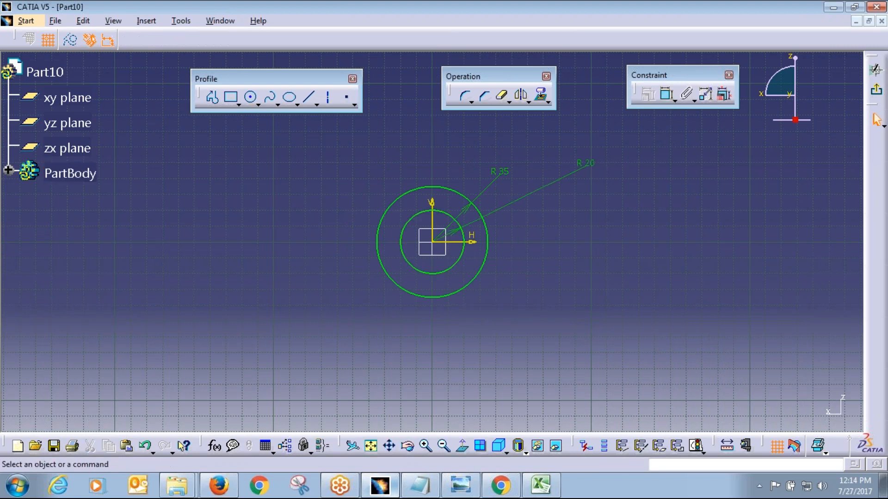
Step: Draw a 70 mm horizontal line through the origin, from one side of the outer circle to the other
left_click(309, 104)
left_click(309, 103)
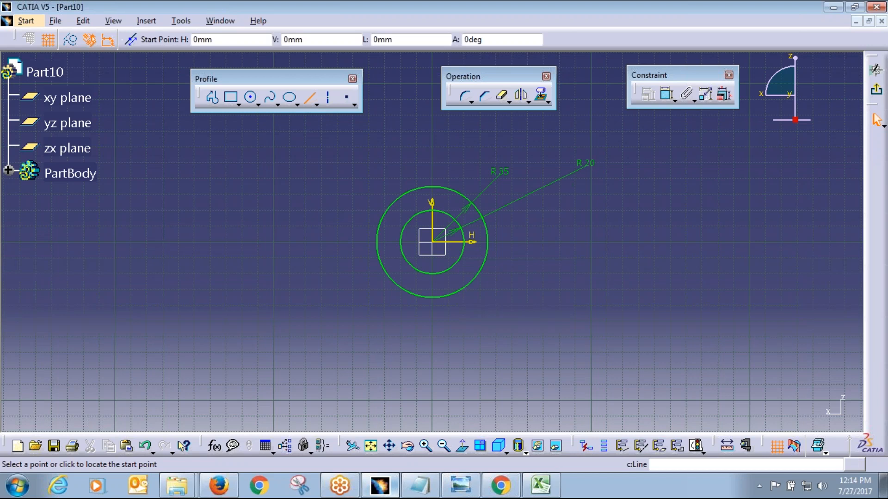
left_click(377, 242)
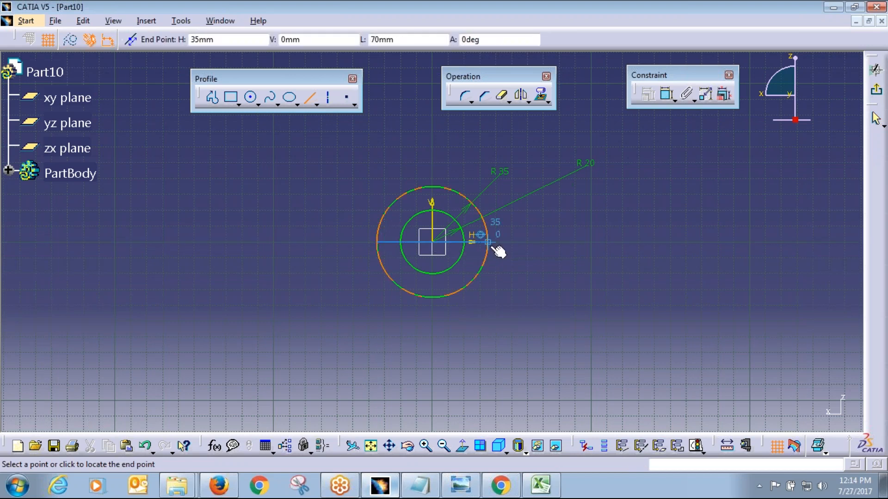
left_click(487, 242)
Step: Quick Trim the lower halves of both circles and the line segment inside the inner circle, leaving a closed half-ring profile
left_click(502, 96)
left_click(454, 231)
left_click(418, 269)
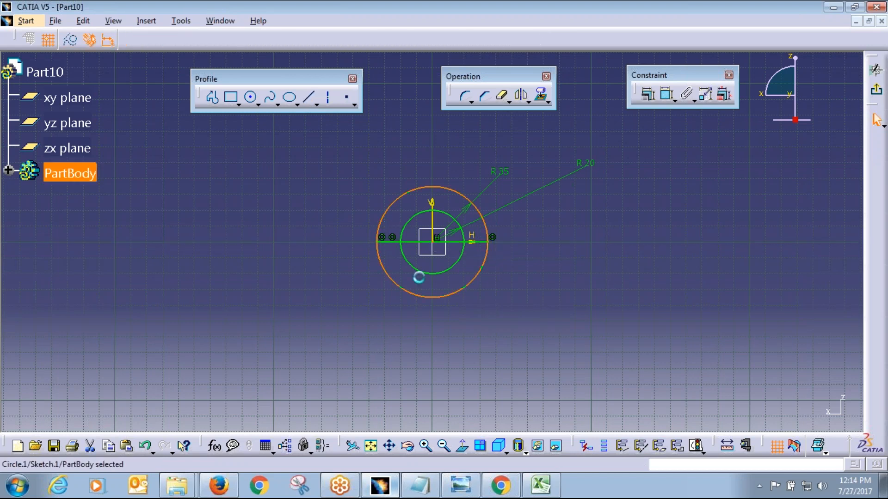
left_click(502, 95)
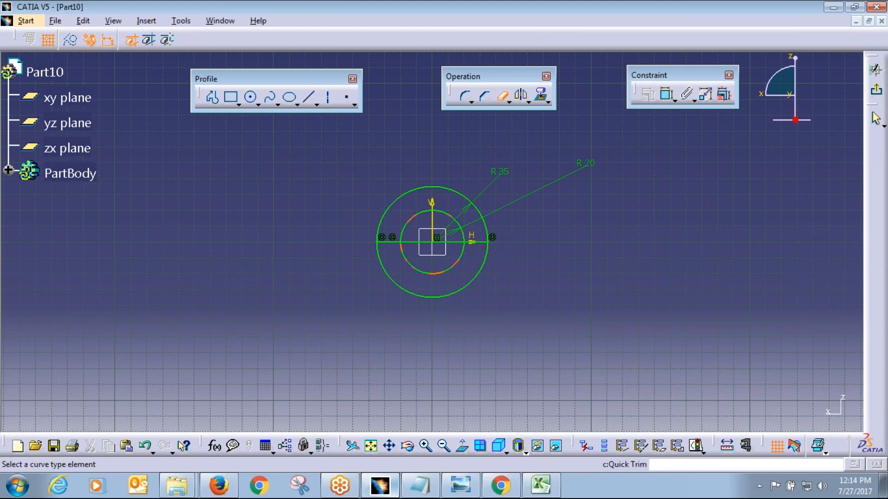
left_click(442, 301)
left_click(435, 273)
left_click(425, 242)
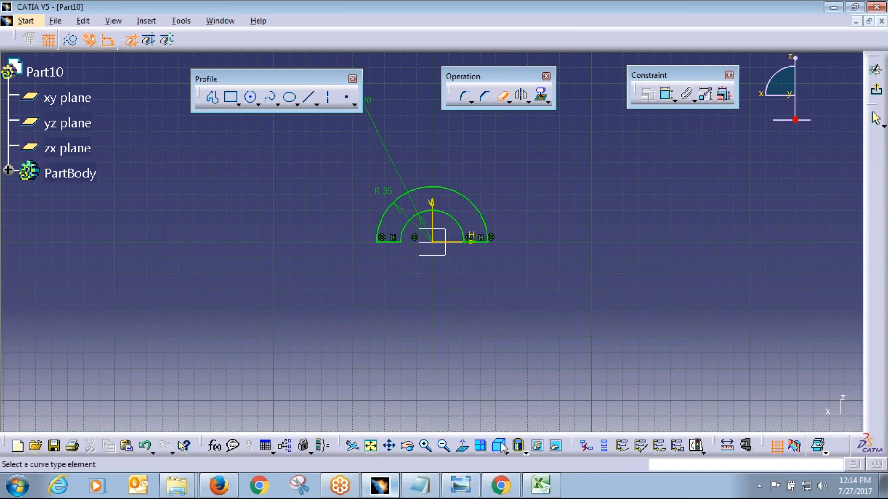
Step: Exit the sketch and pad the half-ring profile with a length of 35 mm and mirrored extent
left_click(500, 446)
left_click(875, 89)
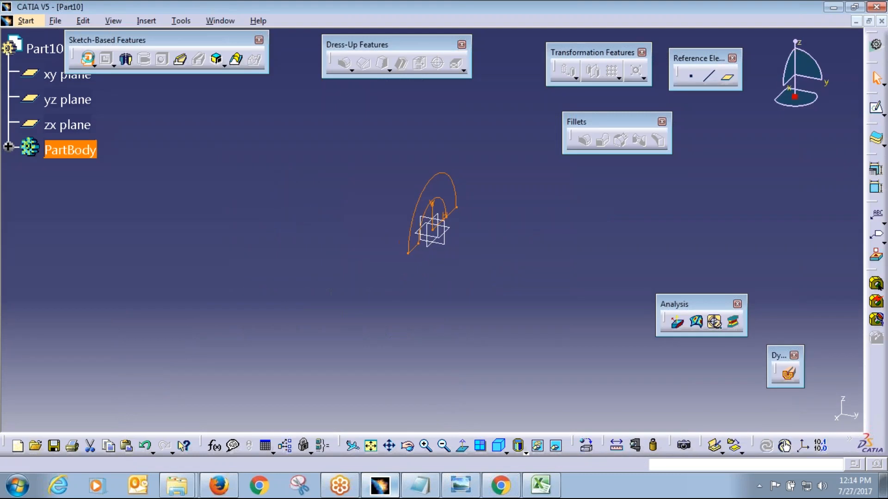
left_click(87, 59)
left_click(656, 305)
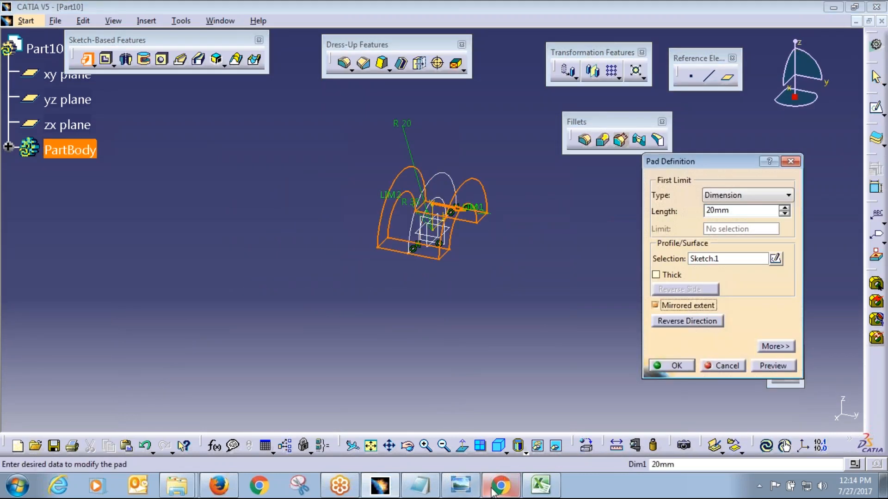
left_click(470, 491)
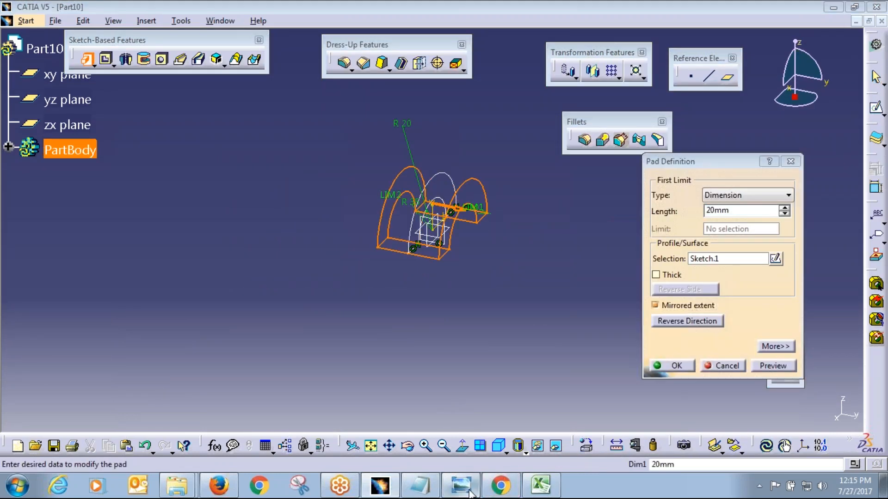
left_click(466, 490)
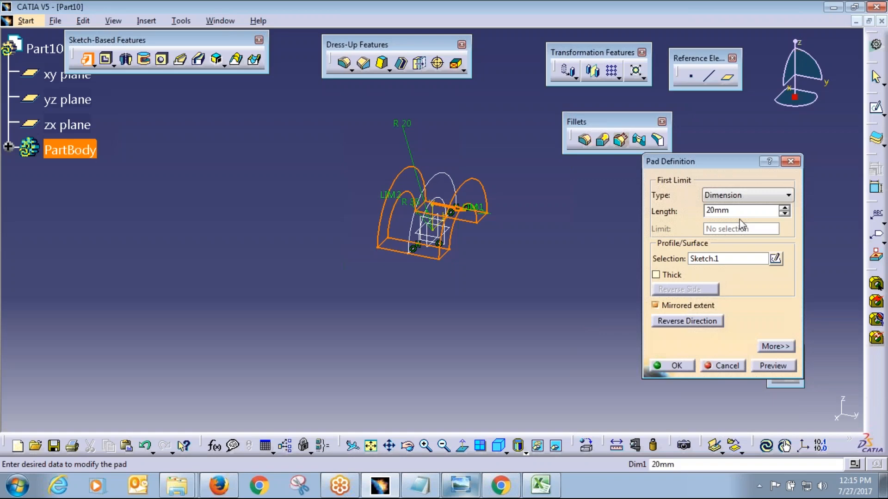
type("35")
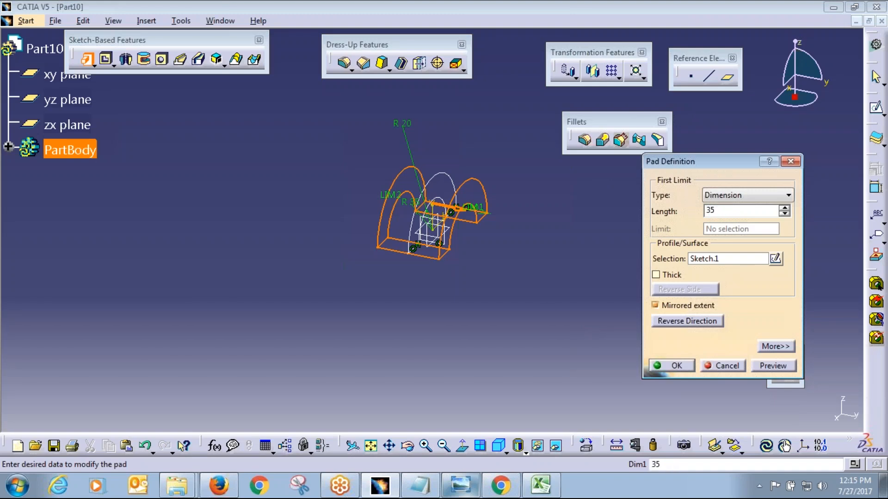
left_click(666, 370)
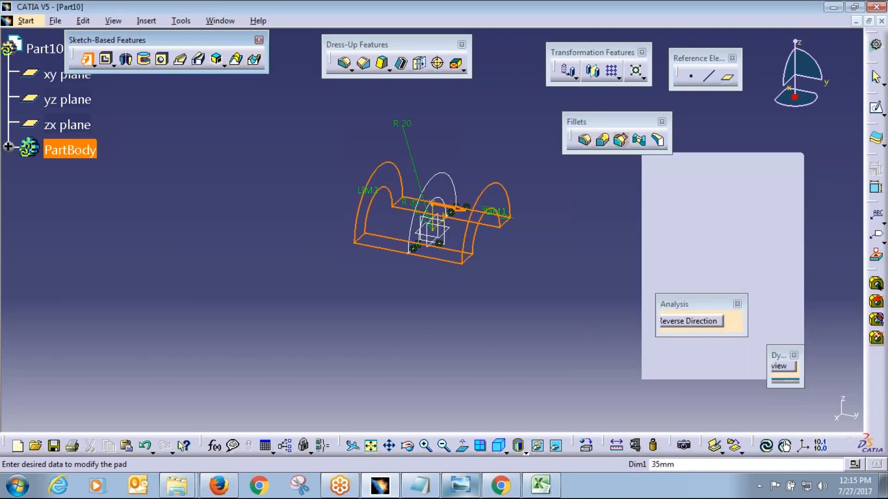
left_click(499, 445)
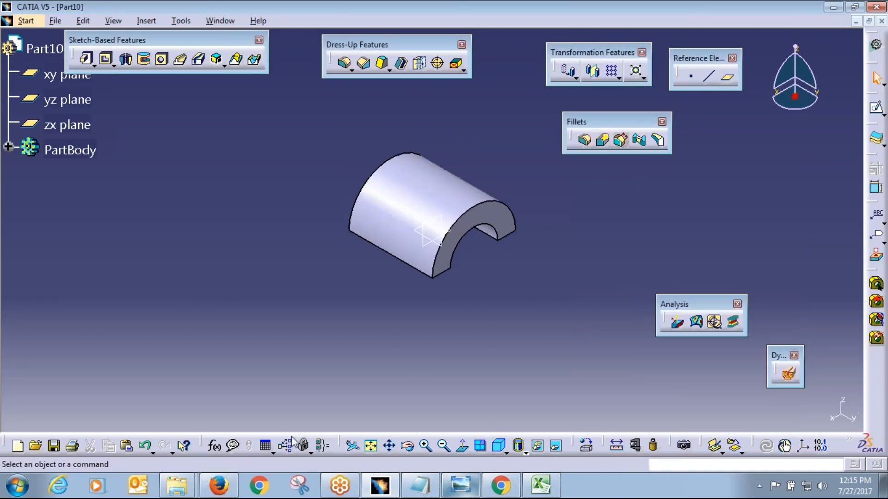
Step: Check the D6.jpg drawing, then on the xy plane sketch a rectangle about 50 by 40 mm overlapping one side of the half cylinder
left_click(462, 488)
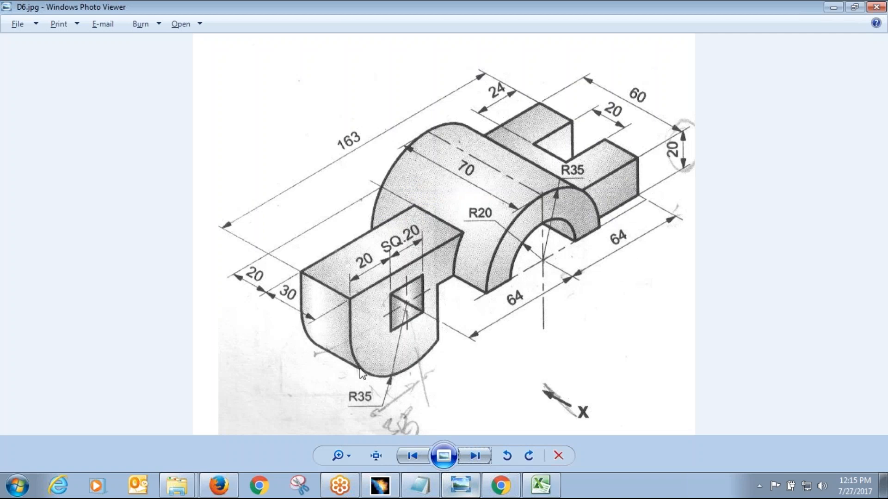
left_click(380, 485)
left_click(876, 110)
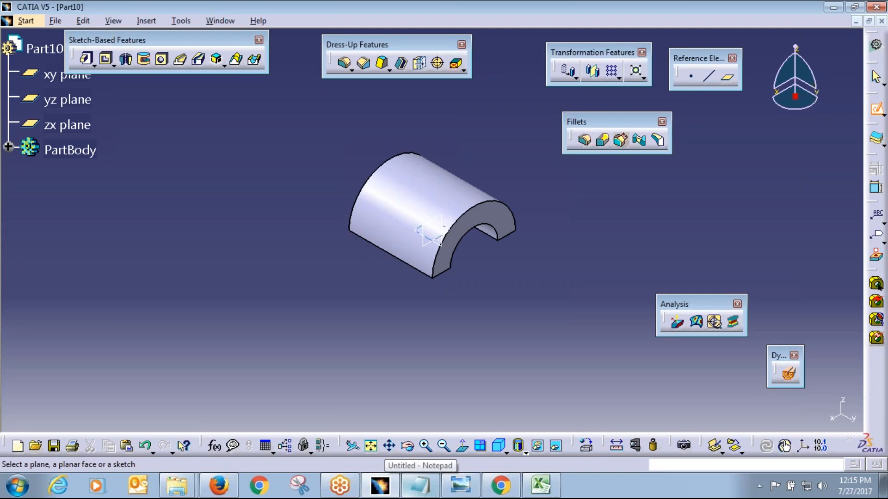
left_click(460, 240)
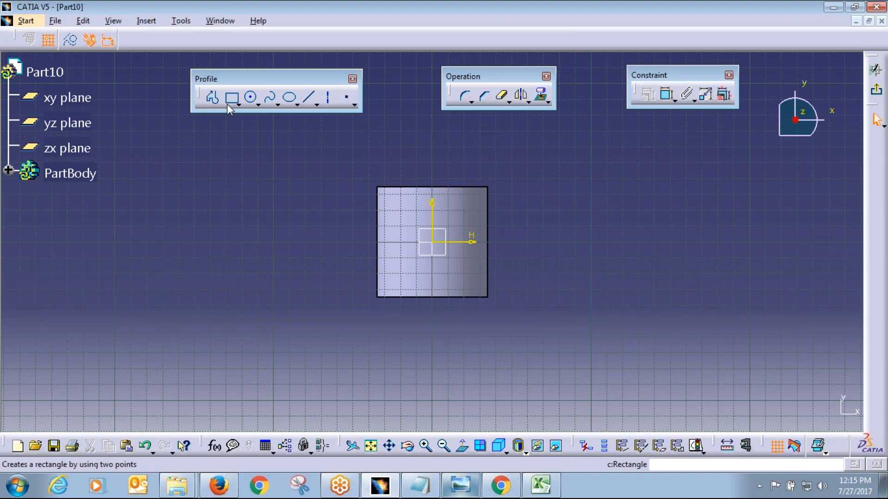
left_click(229, 103)
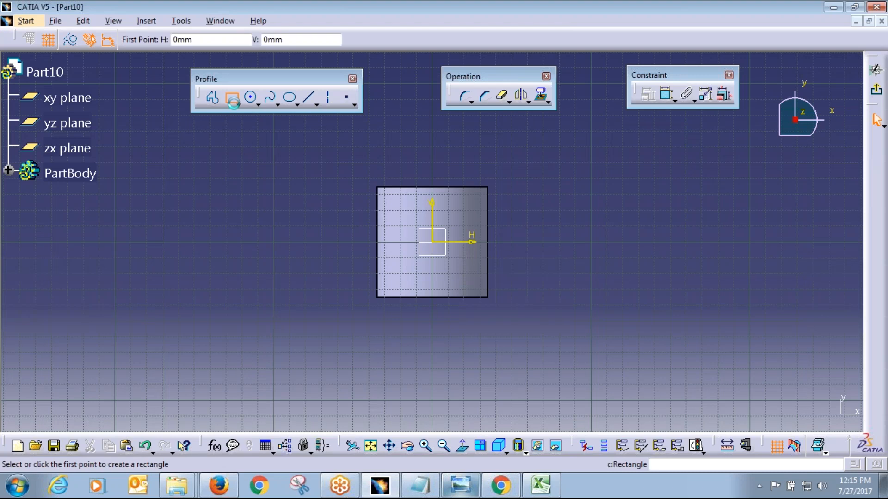
left_click(321, 210)
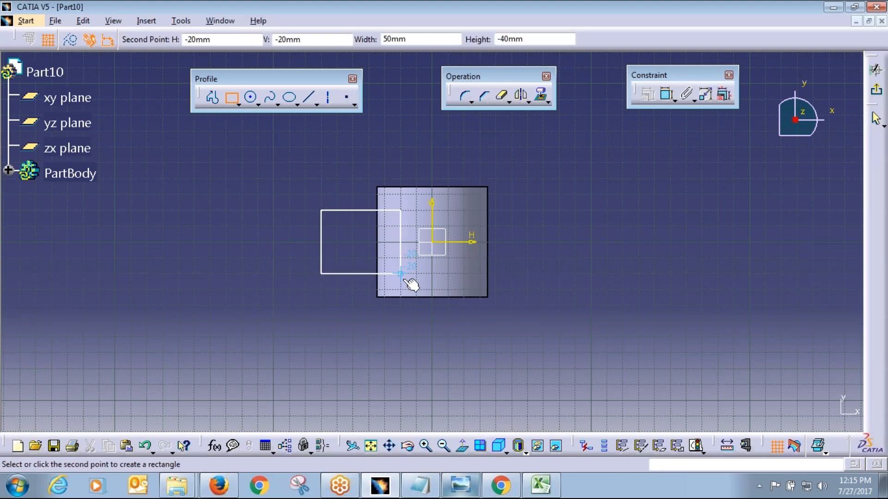
left_click(400, 273)
left_click(467, 345)
left_click(498, 447)
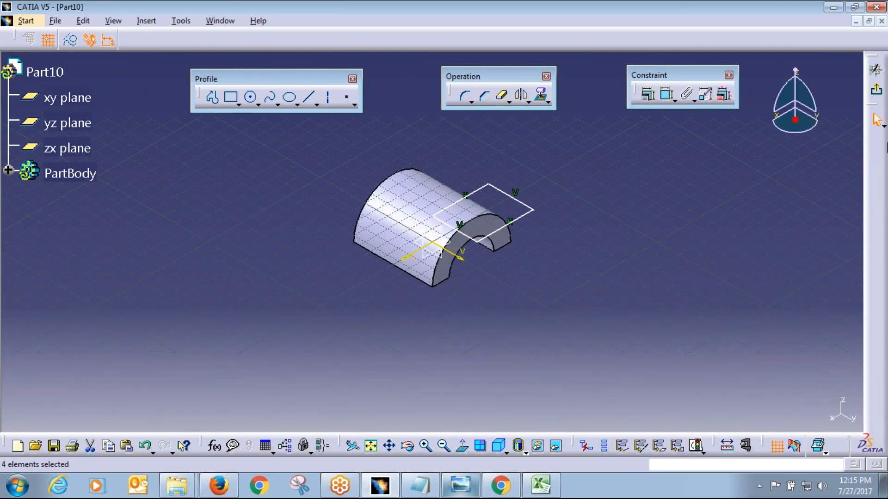
left_click(462, 446)
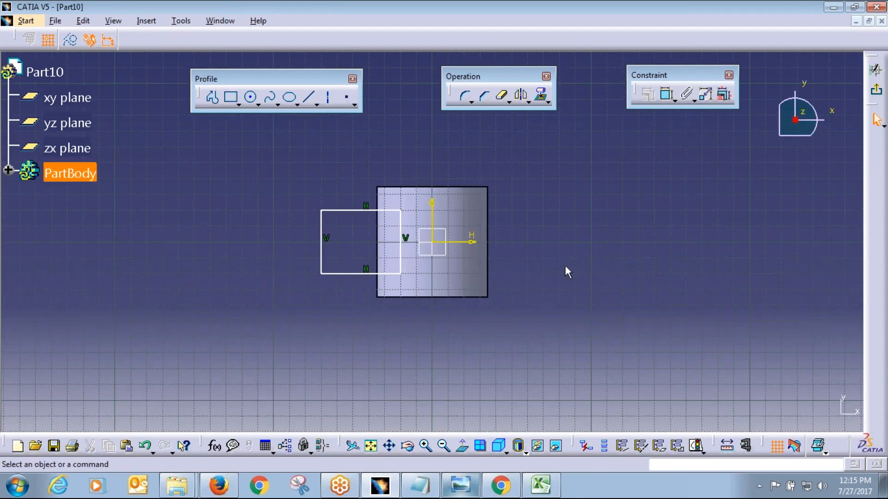
Step: Constrain the rectangle's two horizontal edges to be symmetric about the horizontal sketch axis
left_click(351, 273)
left_click(363, 210, "ctrl")
left_click(458, 242, "ctrl")
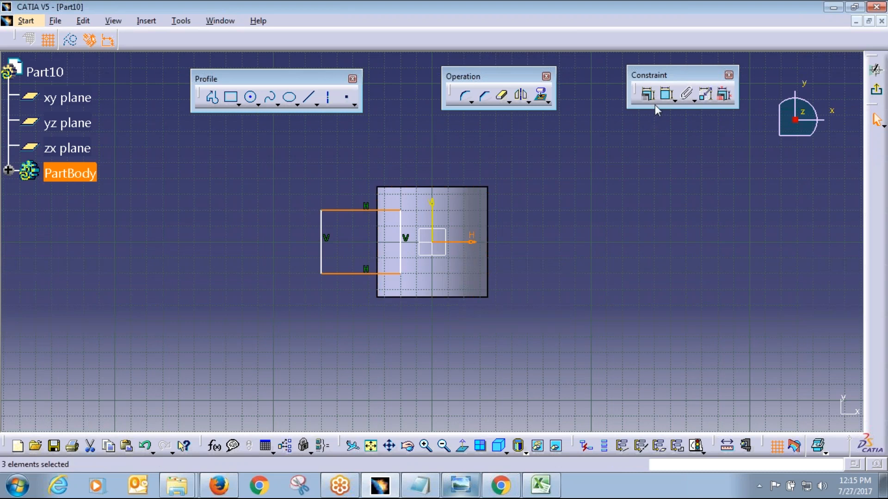
left_click(647, 94)
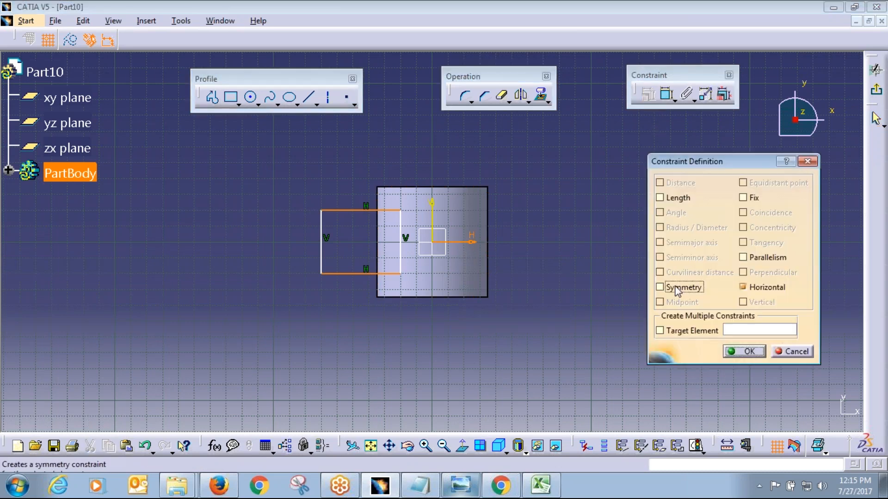
key("Return")
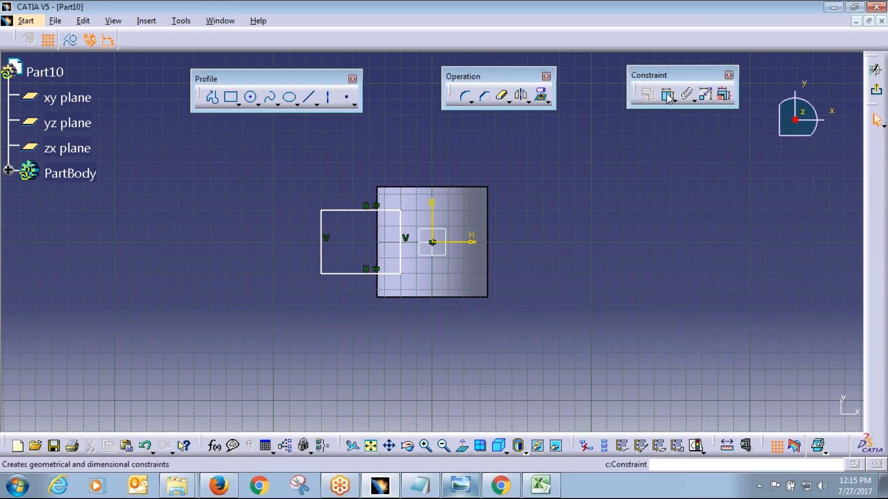
left_click(667, 95)
left_click(323, 221)
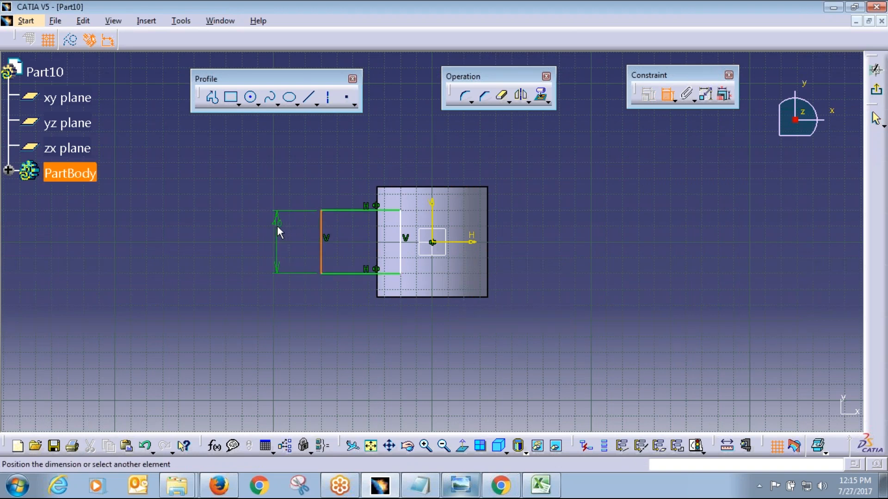
key("Escape")
Step: Check the D6.jpg drawing, then dimension the distance between the rectangle's two horizontal edges and set it to 60 mm
key("alt+Tab")
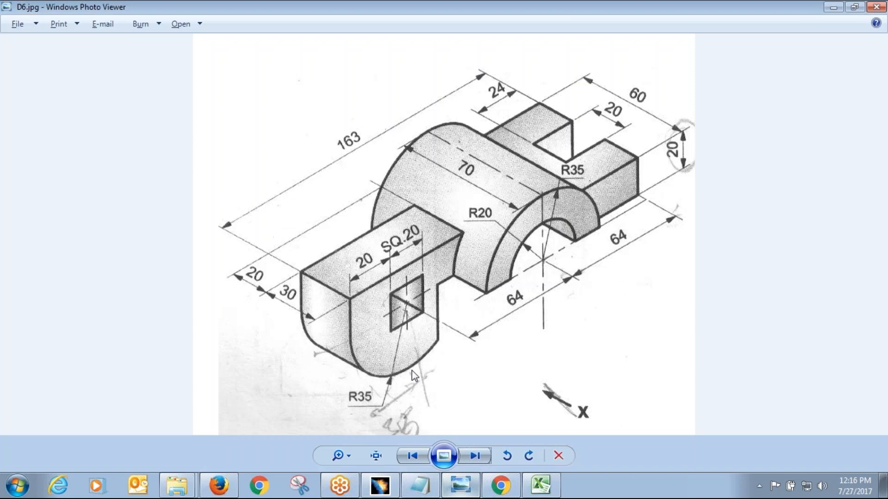
key("alt+Tab")
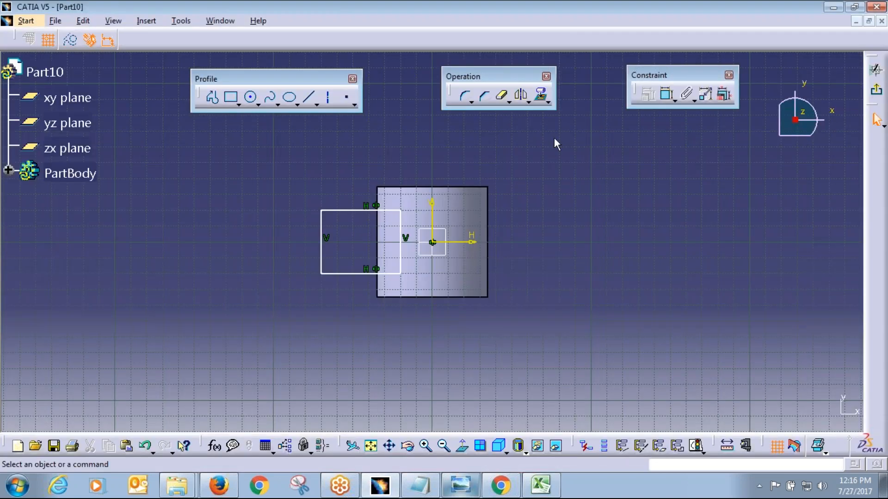
left_click(667, 95)
left_click(347, 274)
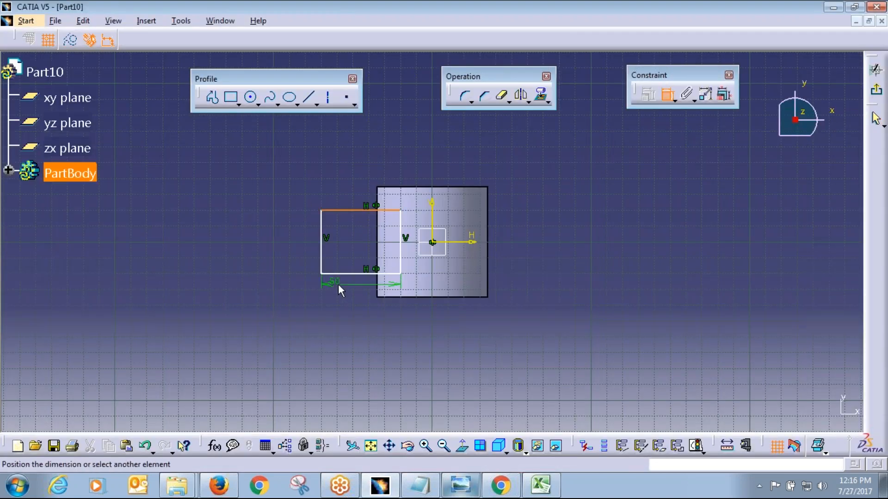
left_click(347, 210)
left_click(265, 263)
double_click(264, 264)
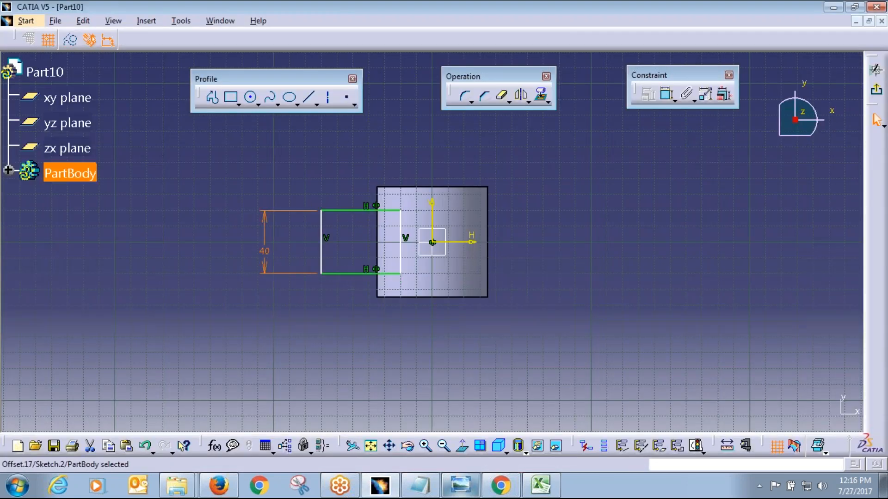
type("60")
key("Return")
Step: Check the D6.jpg drawing again, then sketch a notch rectangle about 20 mm high, starting from the arm's outer vertical edge
key("alt+Tab")
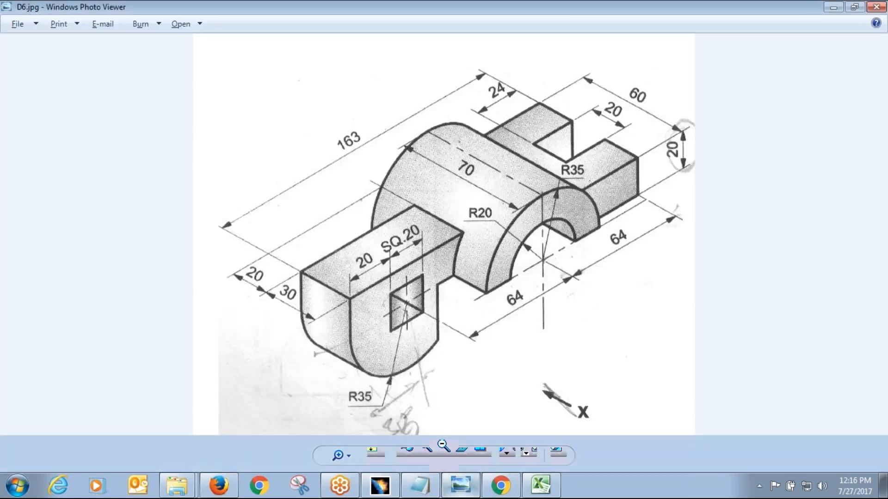
key("alt+Tab")
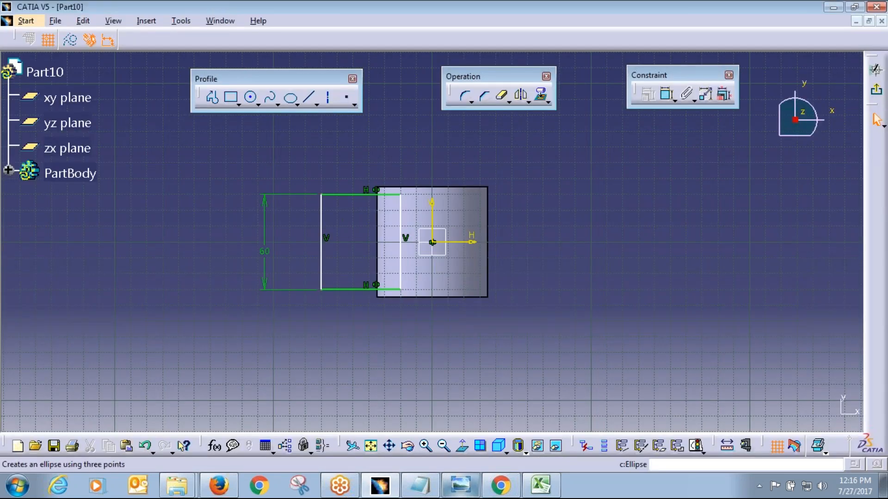
key("alt+Tab")
key("alt+Tab")
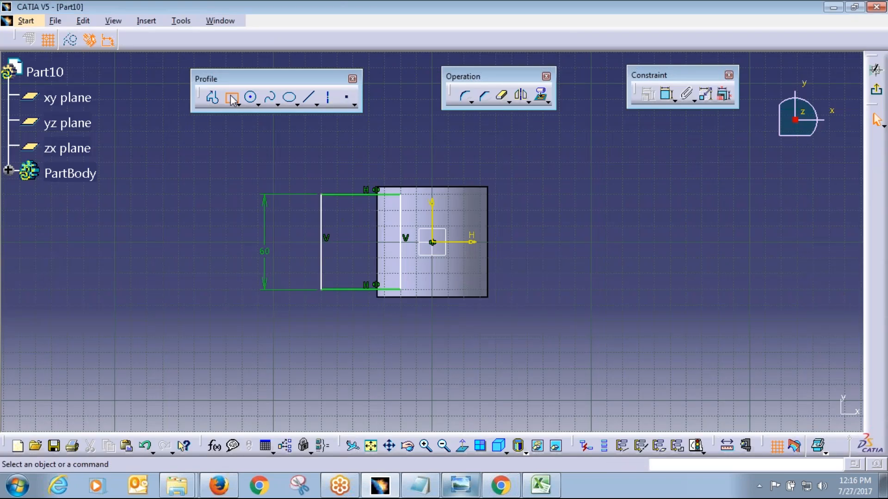
left_click(232, 98)
left_click(323, 226)
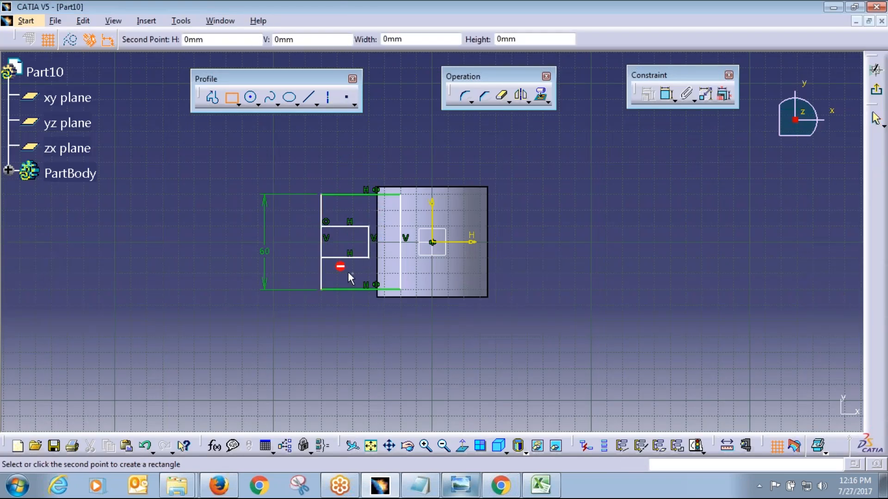
Step: Constrain the notch's horizontal edges symmetric about the horizontal axis, and Quick Trim the outer edge across the notch opening
left_click(875, 119)
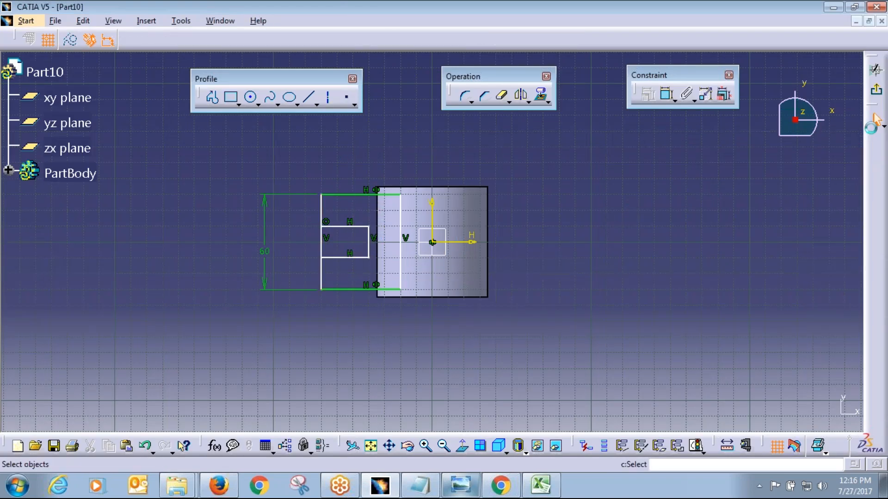
left_click(355, 257)
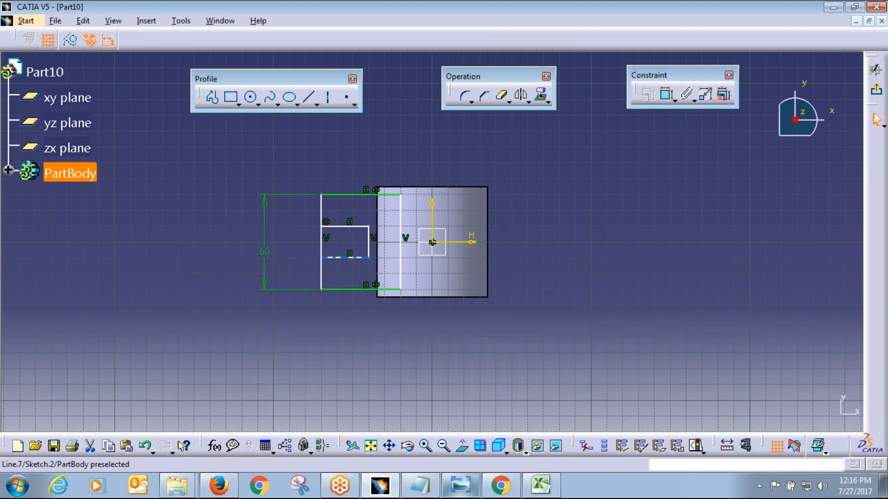
left_click(356, 230, "ctrl")
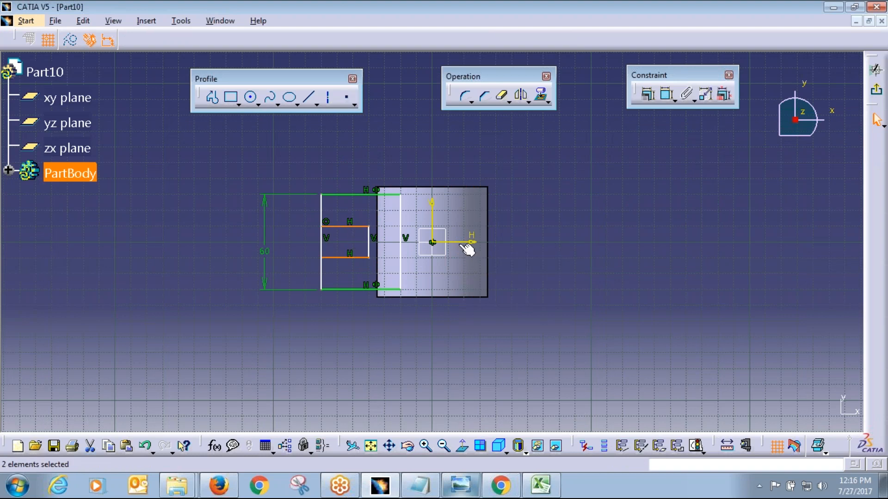
left_click(648, 94)
left_click(660, 287)
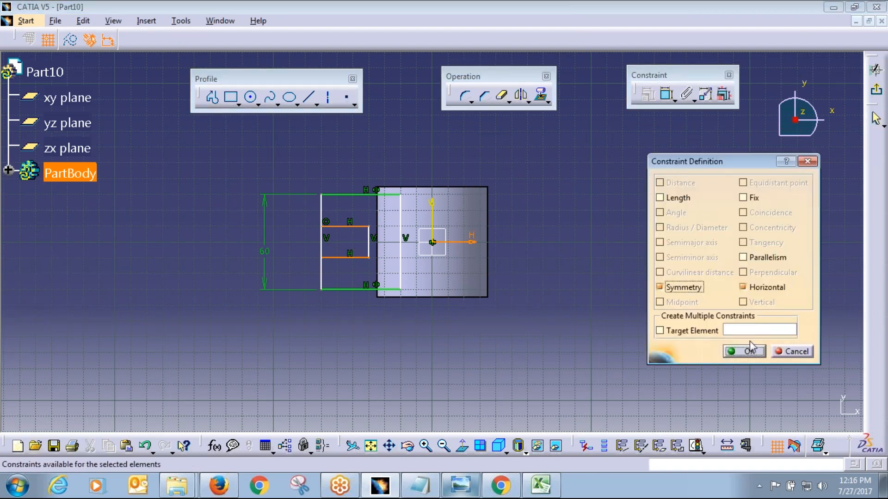
left_click(745, 351)
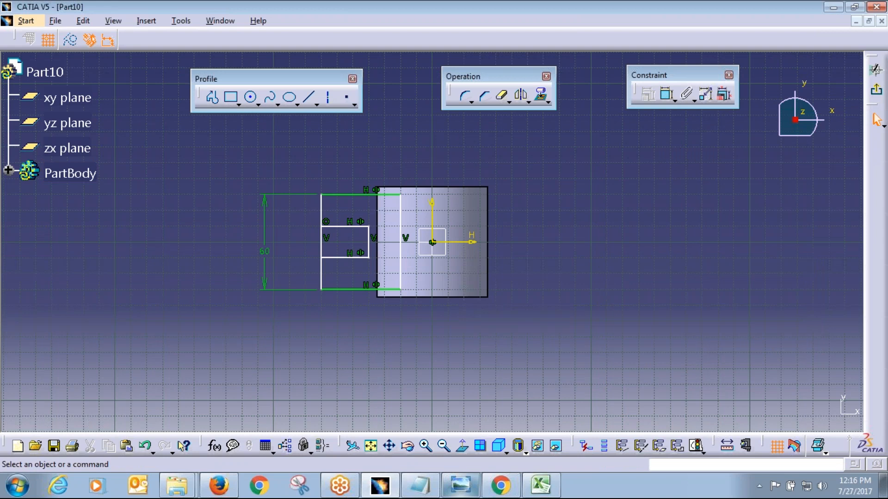
left_click(501, 95)
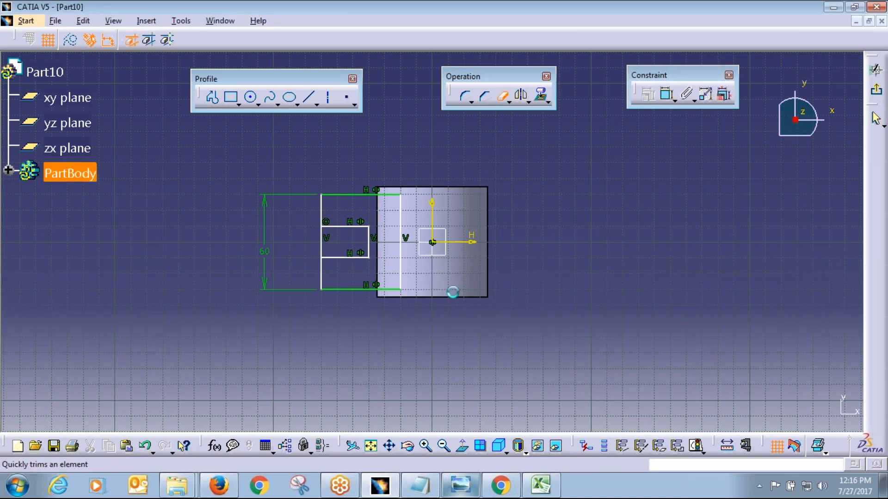
left_click(323, 243)
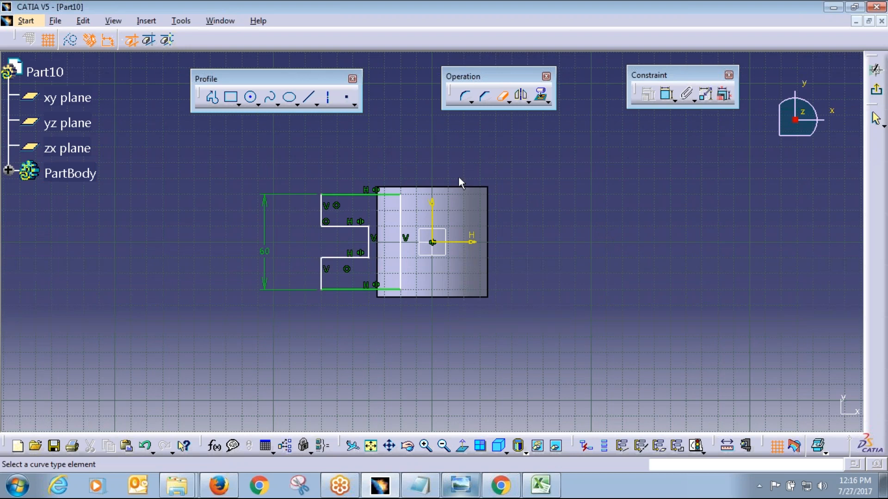
Step: Check the notch size in the D6.jpg drawing and dimension the distance between the notch's two horizontal edges
left_click(648, 94)
key("alt+Tab")
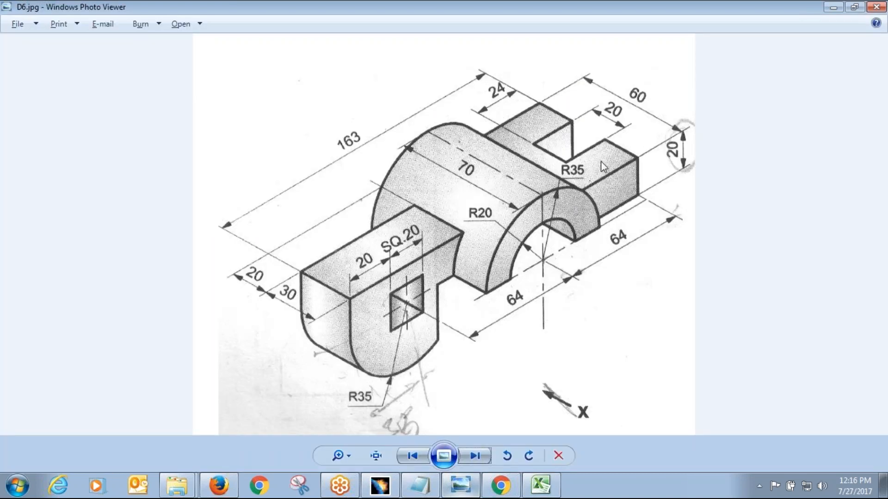
key("alt+Tab")
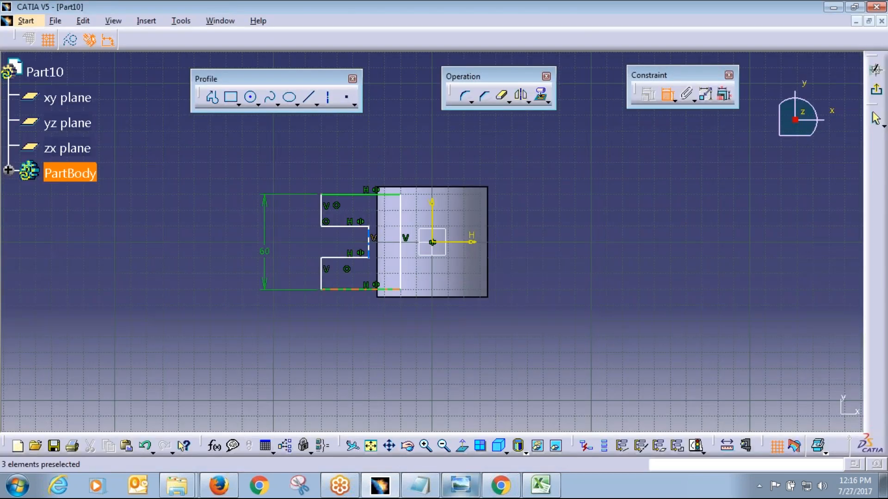
left_click(345, 258)
left_click(337, 227)
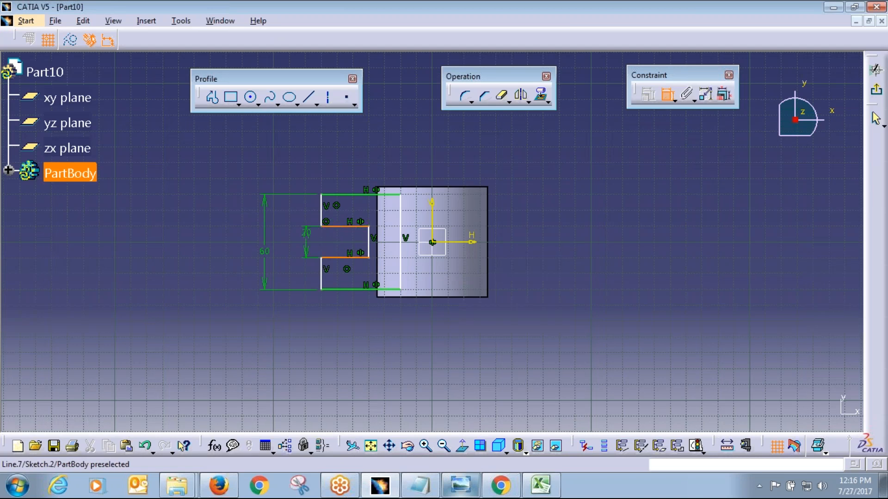
left_click(298, 242)
Step: Check the D6.jpg drawing, then dimension the arm's outer edge from the vertical axis and set the distance to 64 mm
key("alt+Tab")
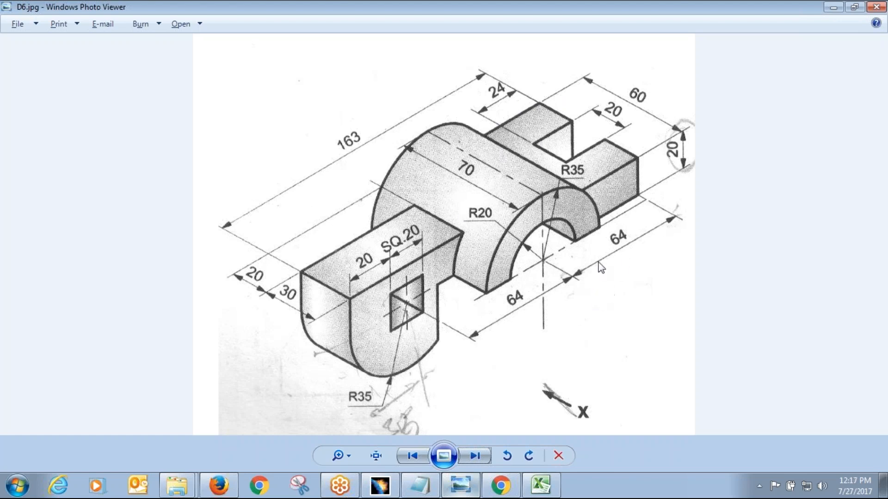
key("alt+Tab")
left_click(666, 95)
left_click(322, 209)
left_click(433, 216)
left_click(415, 153)
double_click(421, 153)
type("64")
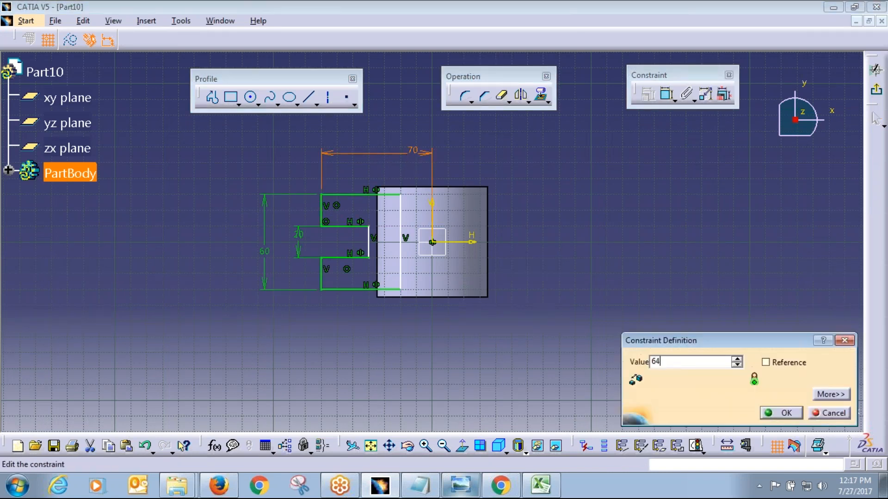
left_click(780, 413)
Step: Dimension the distance from the arm profile's inner vertical edge to the vertical axis
mouse_move(441, 365)
middle_mouse_down()
mouse_move(457, 342)
mouse_move(416, 287)
middle_mouse_up()
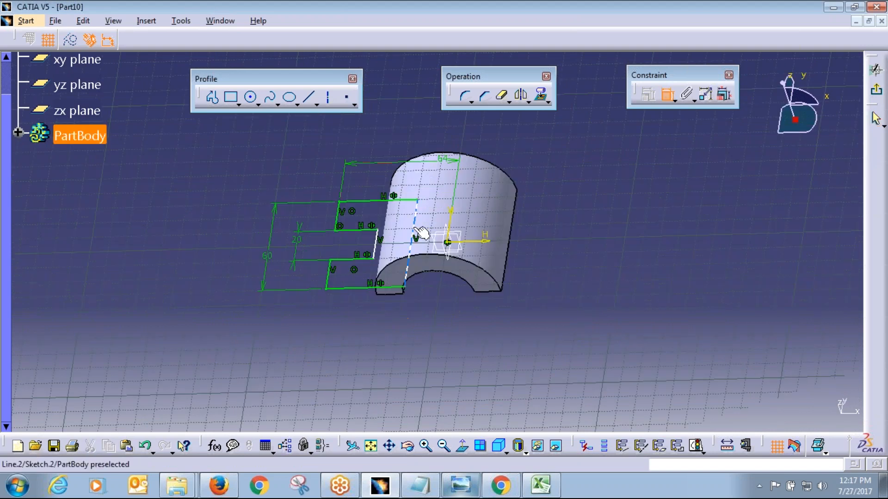
left_click(414, 225)
left_click(451, 213)
left_click(432, 314)
double_click(432, 312)
left_click(783, 415)
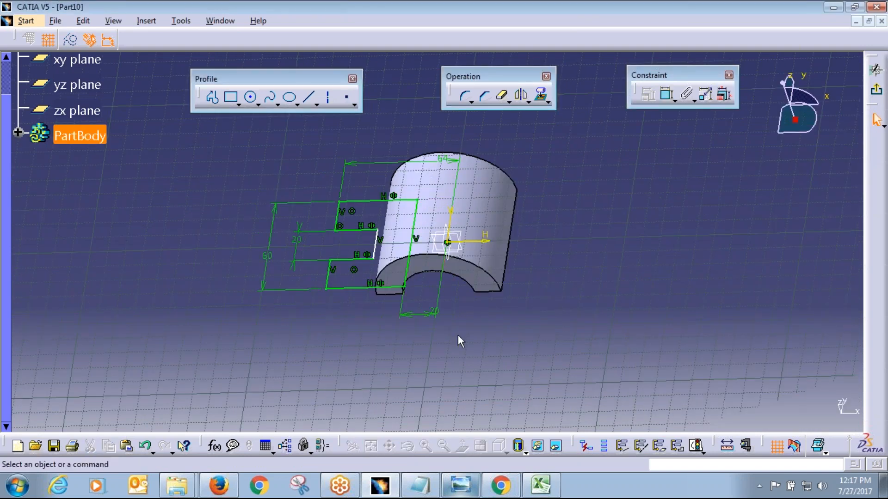
Step: Compare the sketch with the D6.jpg drawing, then exit it and pad the slotted arm profile with a length of 20 mm
mouse_move(458, 334)
middle_mouse_down()
mouse_move(456, 253)
mouse_move(781, 218)
middle_mouse_up()
key("alt+Tab")
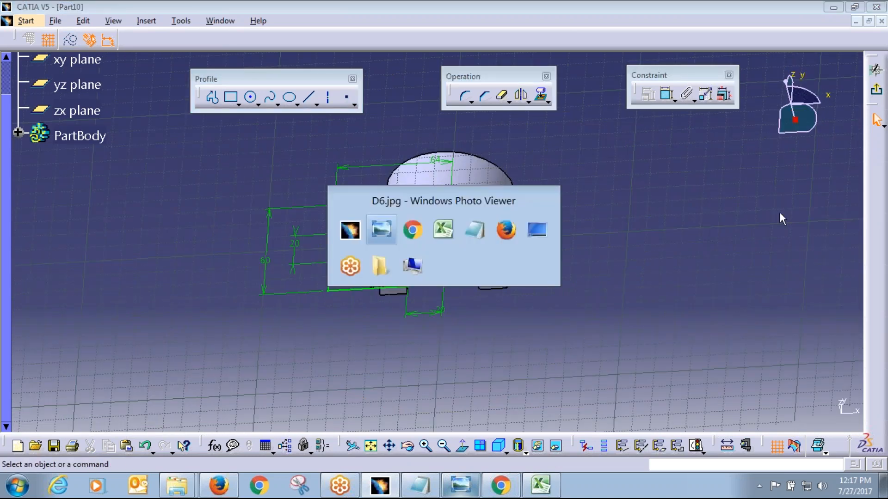
key("alt+Tab")
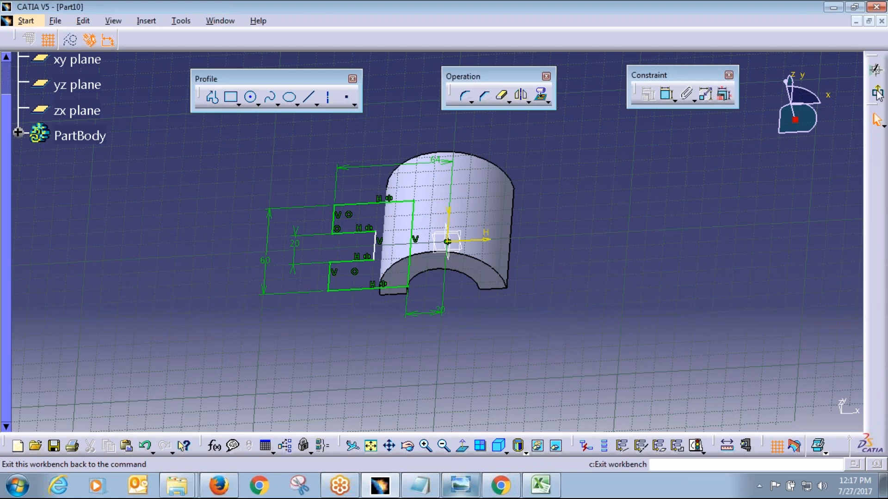
left_click(877, 94)
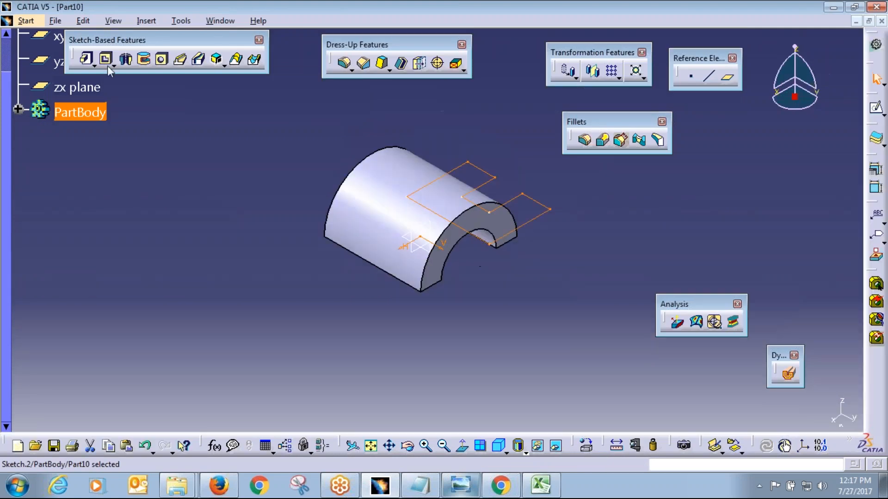
left_click(86, 59)
type("20")
key("Return")
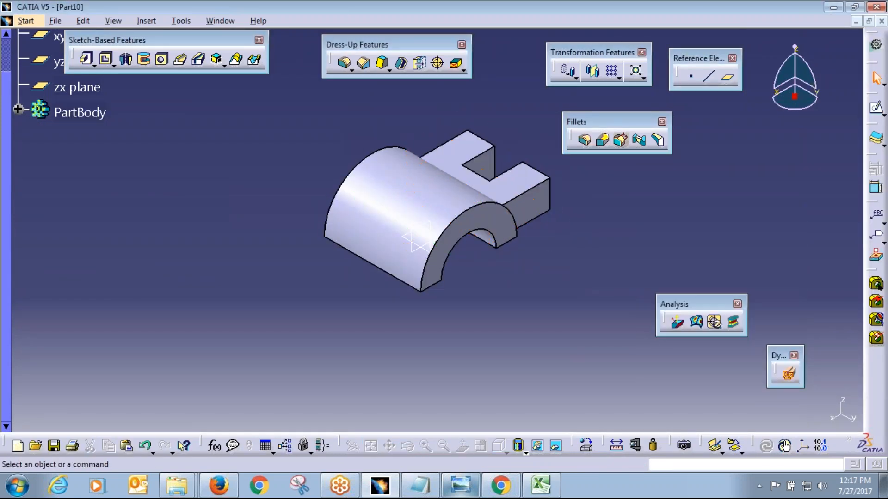
Step: Inspect the padded arm from below, check the D6.jpg drawing, and open a new sketch on the zx plane
middle_click_drag(416, 237, 352, 444)
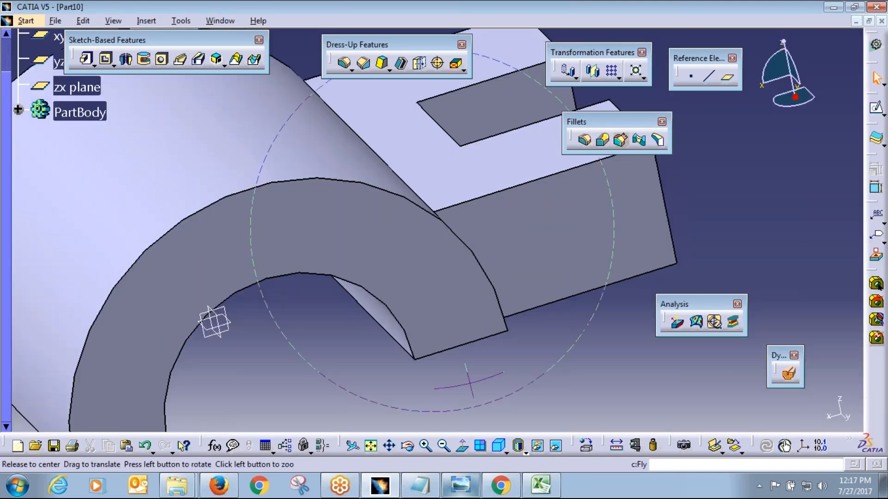
left_click(499, 446)
middle_click_drag(486, 329, 481, 365)
key("alt+Tab")
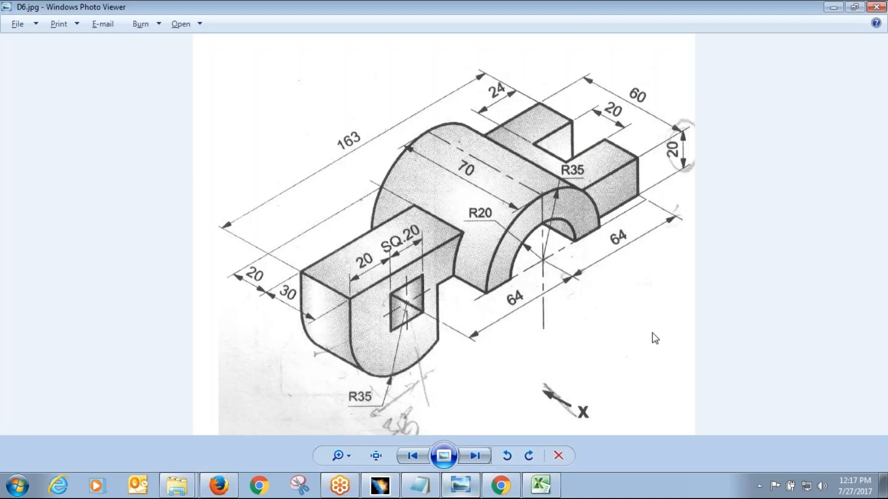
key("alt+Tab")
left_click(873, 111)
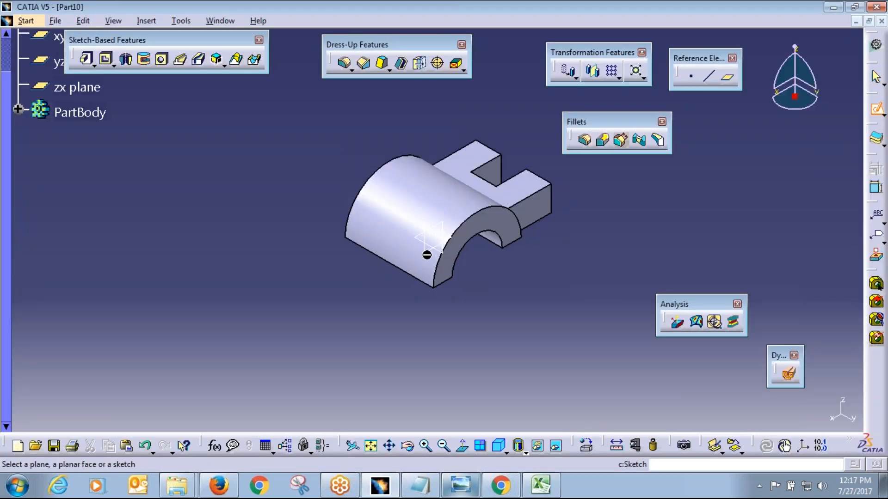
left_click(442, 231)
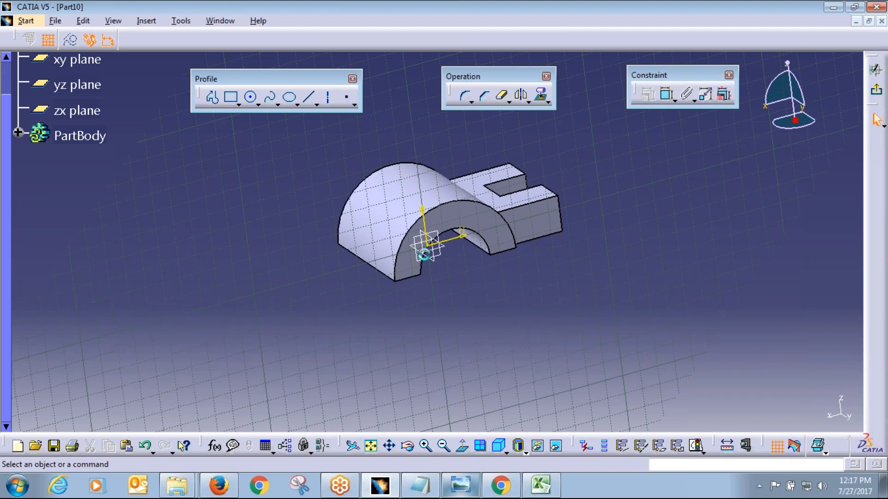
Step: Check the D6.jpg drawing, then sketch a rectangle about 30 mm by 30 mm on the side of the body opposite the slotted arm
key("alt+Tab")
key("alt+Tab")
left_click(232, 97)
left_click(355, 227)
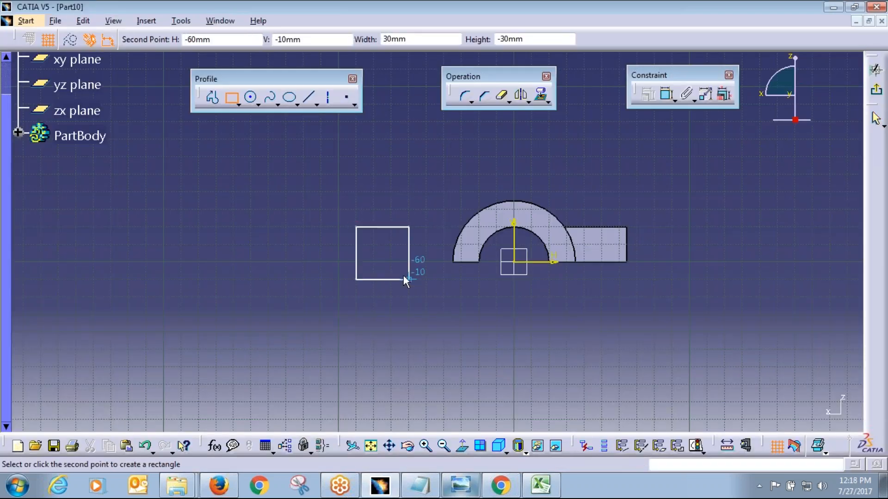
left_click(403, 277)
Step: Dimension the rectangle's upper edge and set its width to 20 mm
left_click(381, 228)
left_click(375, 213)
double_click(375, 211)
type("20")
key("Return")
Step: Check the D6.jpg drawing, then dimension the rectangle's vertical edge and set its height to 20 mm
key("alt+Tab")
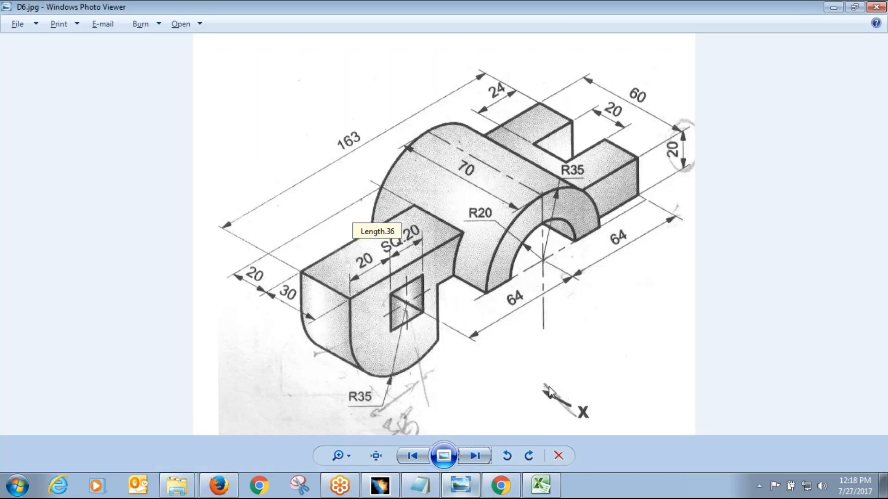
key("alt+Tab")
left_click(409, 271)
left_click(423, 247)
double_click(423, 245)
type("20")
key("Return")
Step: Compare with the D6.jpg drawing, then constrain the square's upper and lower edges to be symmetric about the horizontal axis
key("alt+Tab")
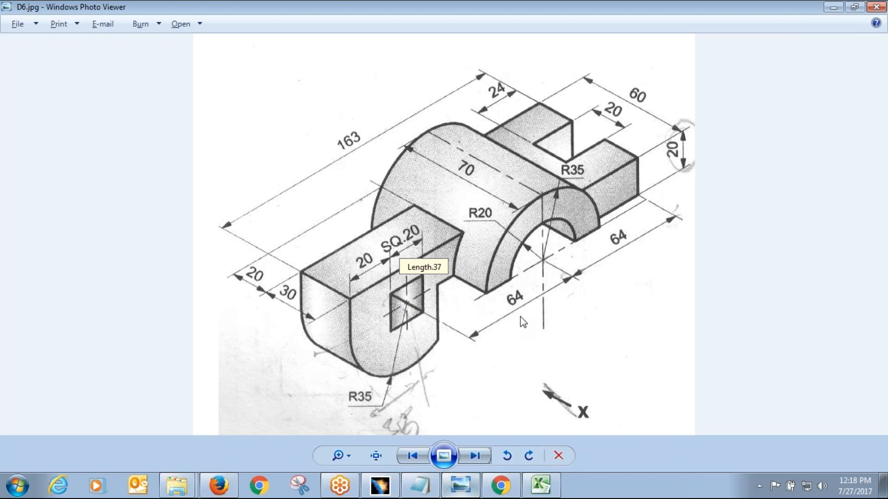
key("alt+Tab")
key("alt+Tab")
key("alt+Tab")
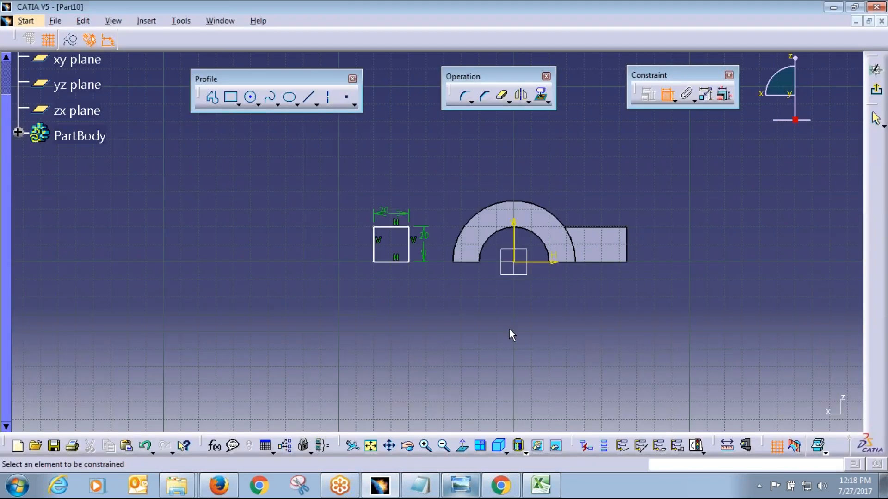
key("alt+Tab")
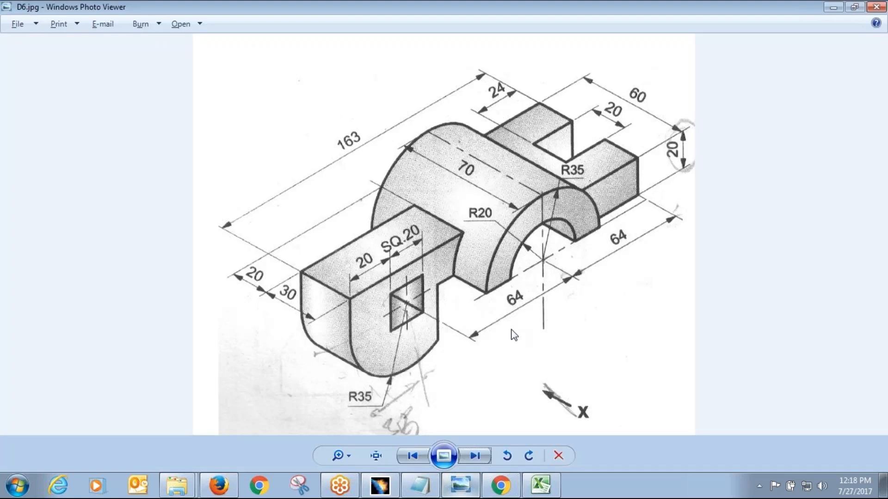
key("alt+Tab")
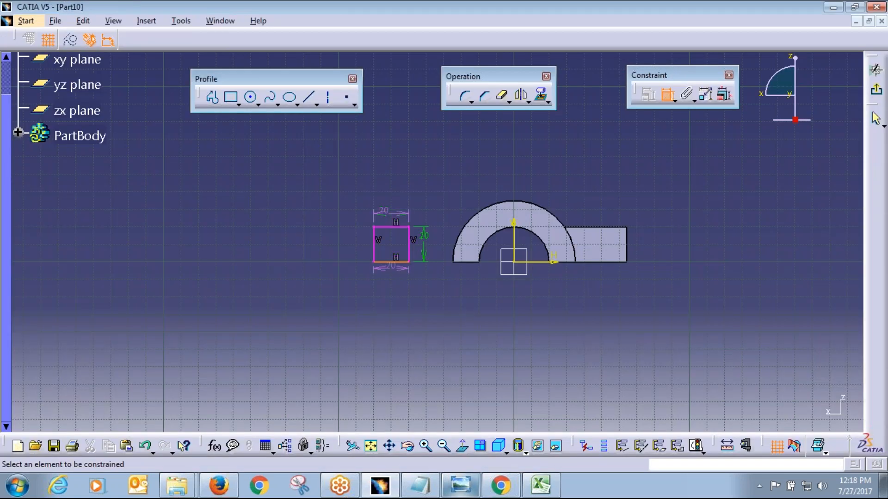
left_click(391, 262)
left_click(876, 121)
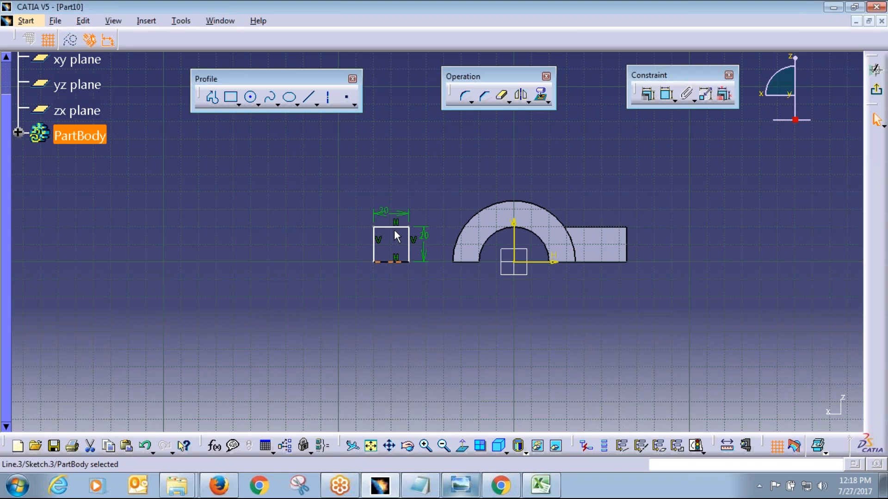
left_click(394, 227, "ctrl")
left_click(553, 262, "ctrl")
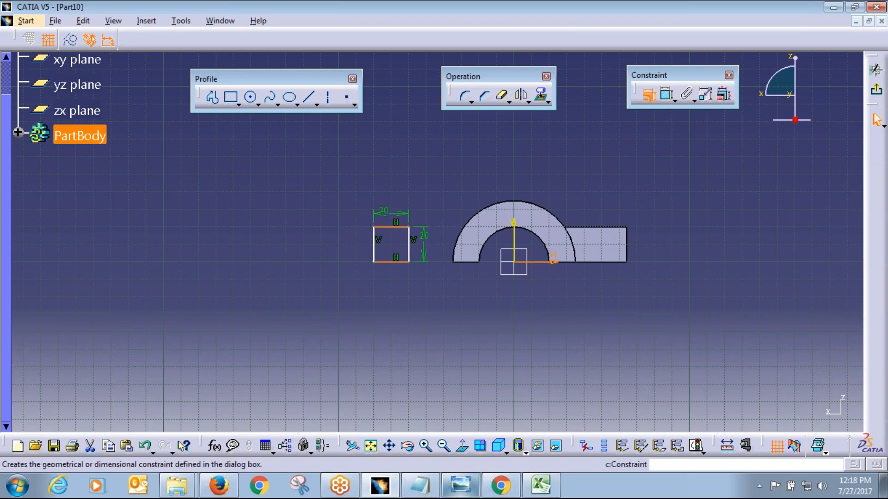
left_click(649, 94)
left_click(744, 352)
Step: Check the D6.jpg drawing, then dimension the square's inner vertical edge from the vertical axis and set the distance to 54 mm
key("alt+Tab")
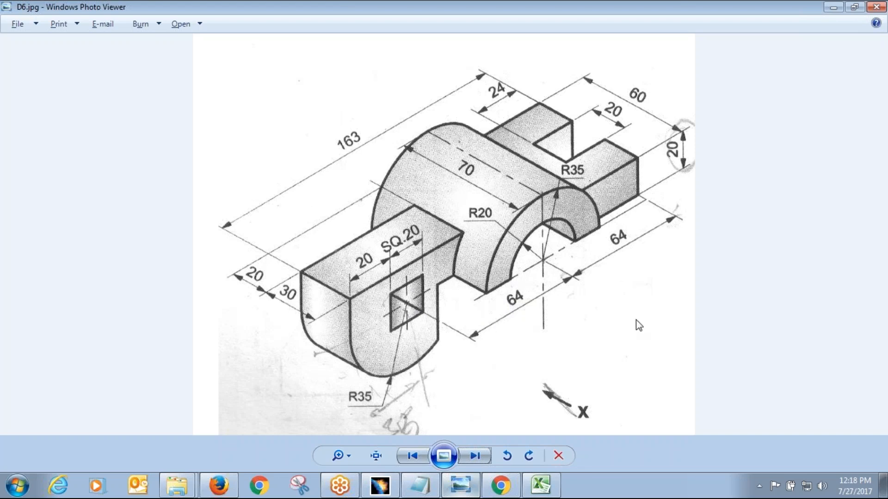
key("alt+Tab")
left_click(668, 96)
left_click(409, 264)
left_click(521, 237)
left_click(483, 318)
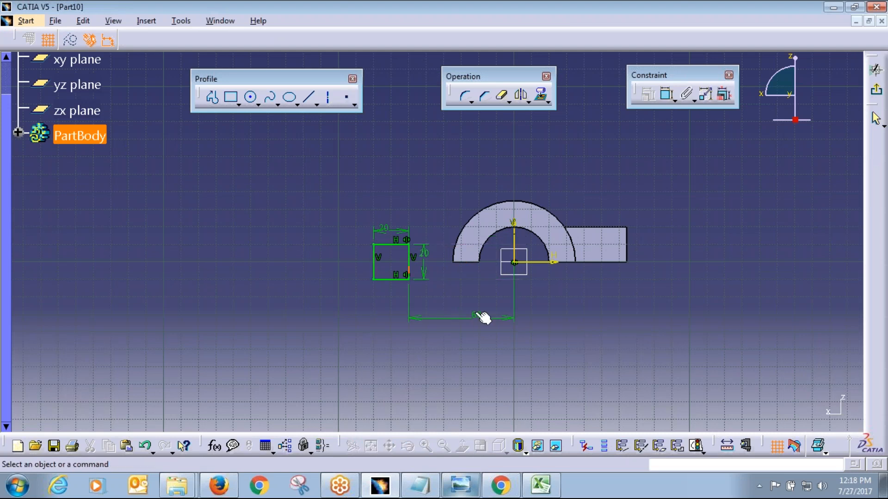
double_click(483, 319)
type("54")
key("Return")
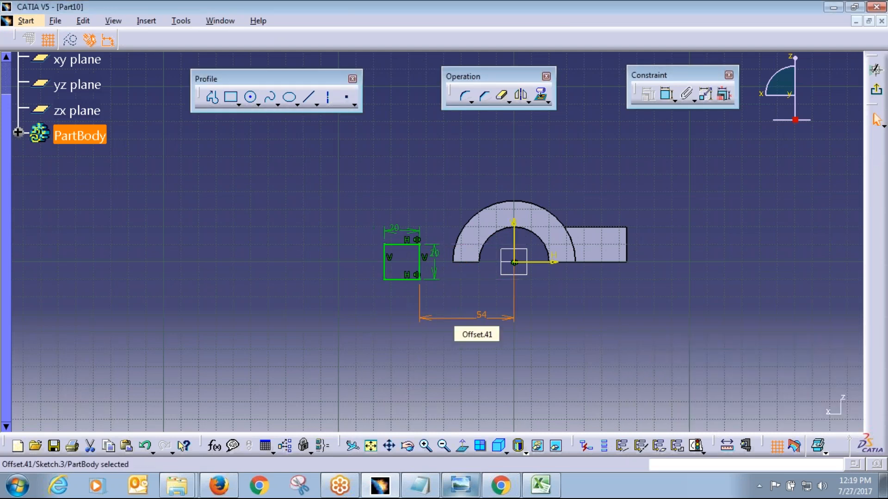
Step: Recheck the D6.jpg drawing, then project the half-cylinder's outer arc edge onto the sketch
key("alt+Tab")
key("alt+Tab")
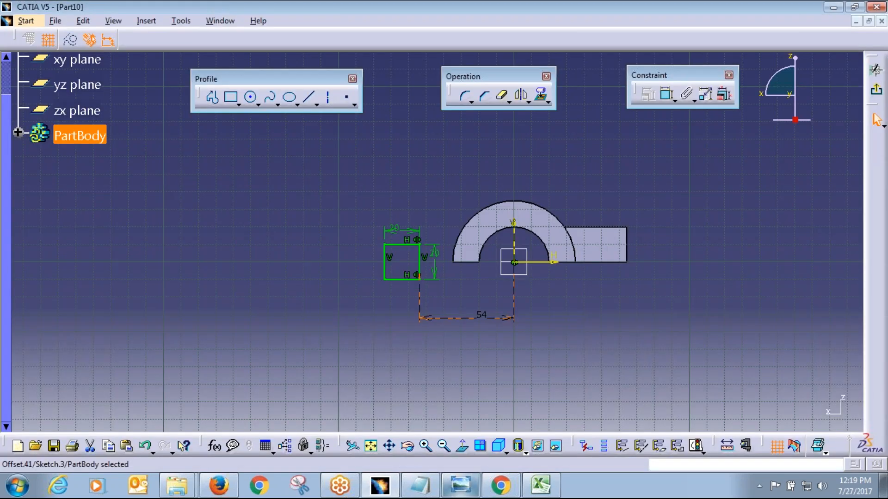
key("alt+Tab")
key("alt+Tab")
left_click(466, 225)
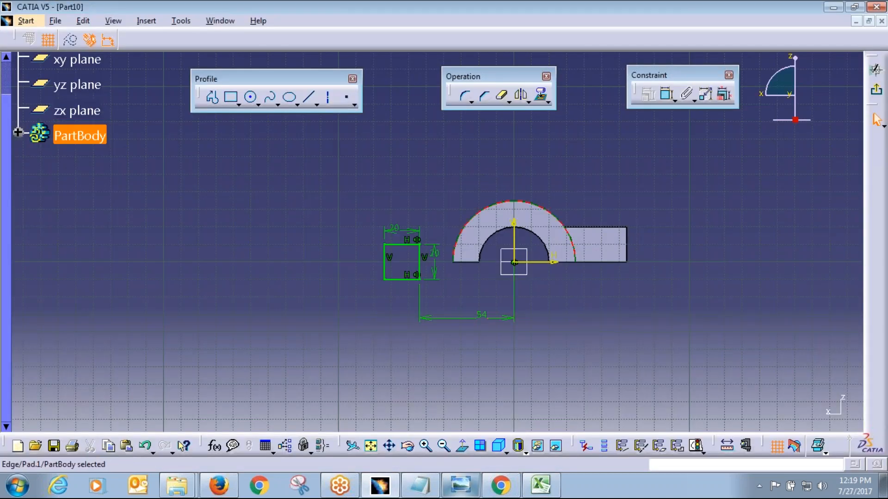
left_click(548, 103)
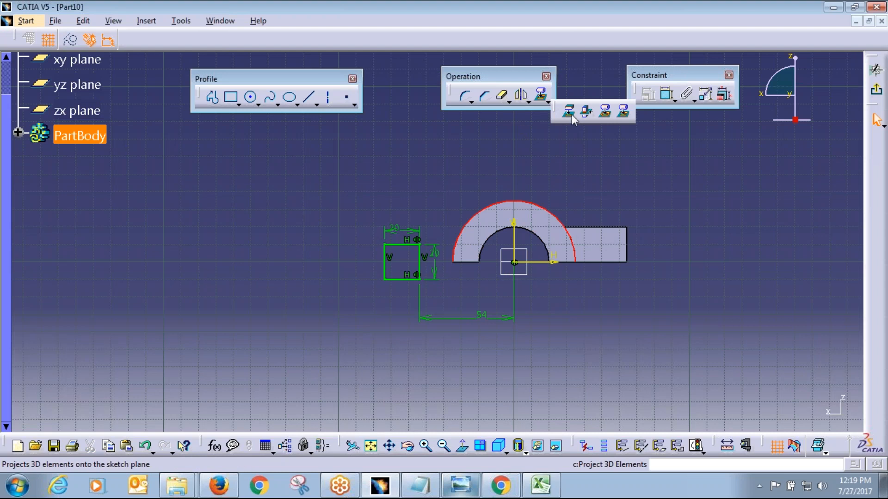
left_click(779, 411)
Step: Start the arm profile on the projected arc with a horizontal line to H -110 mm and a vertical line about 29 mm down to the horizontal axis
key("alt+Tab")
key("alt+Tab")
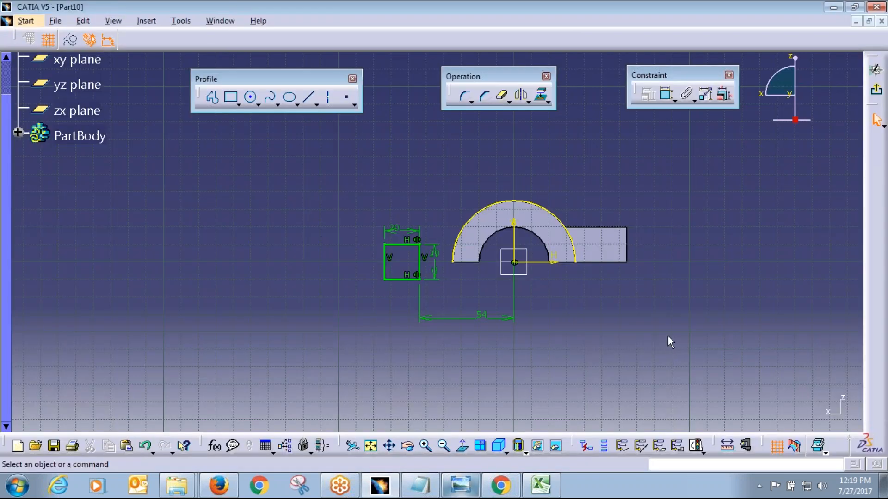
left_click(213, 98)
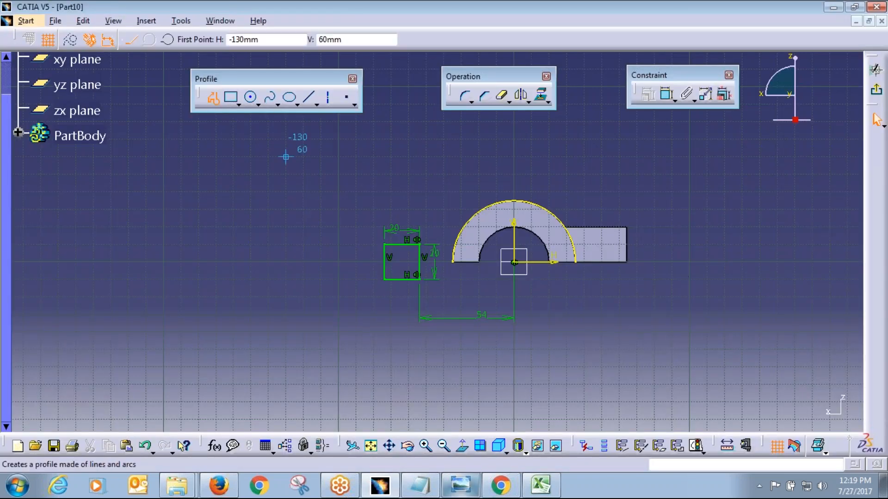
left_click(480, 211)
left_click(321, 211)
key("alt+Tab")
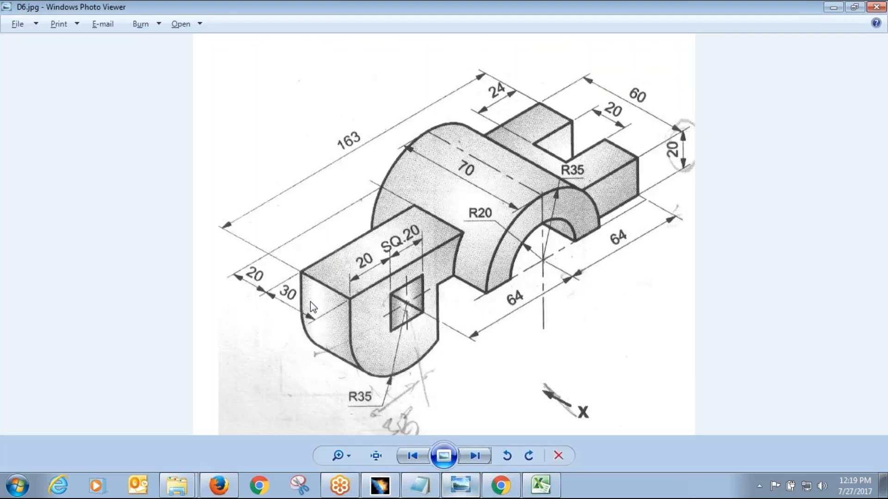
key("alt+Tab")
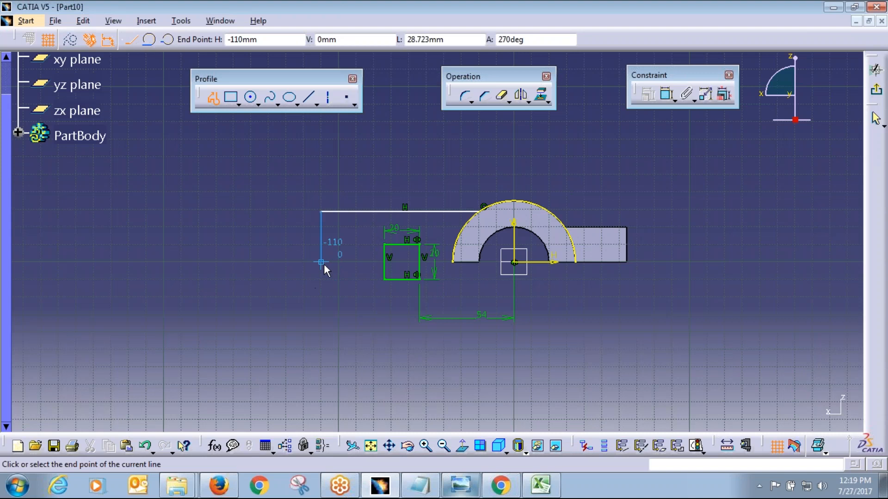
left_click(321, 262)
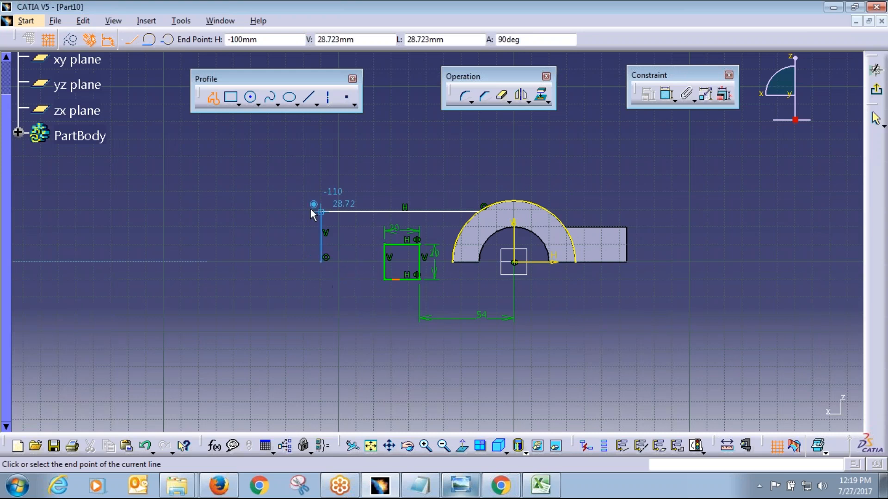
Step: Continue the profile with a tangent arc of about 40 mm radius ending below the square, end it, and check the D6.jpg drawing
left_click(149, 39)
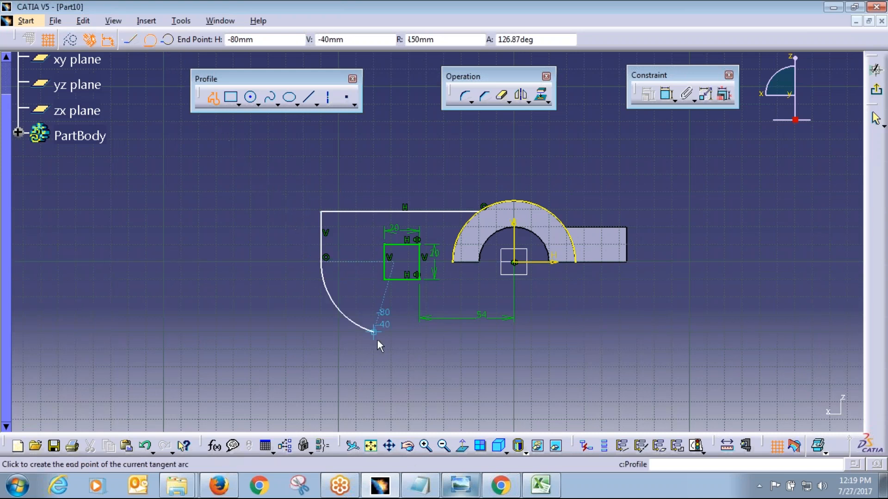
left_click(398, 338)
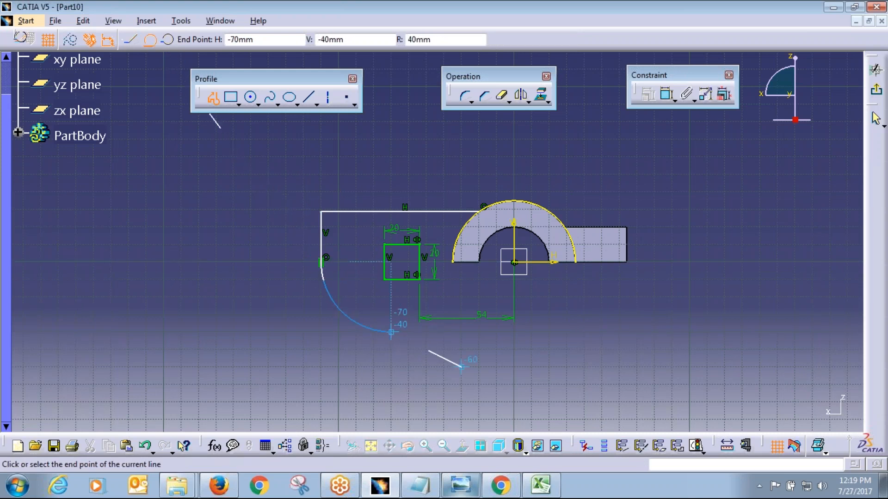
left_click(876, 118)
left_click(733, 372)
left_click(460, 486)
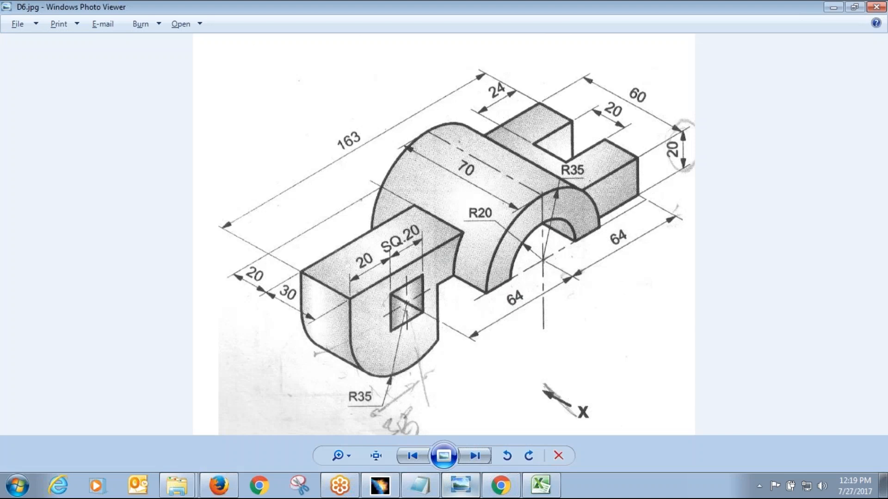
left_click(461, 486)
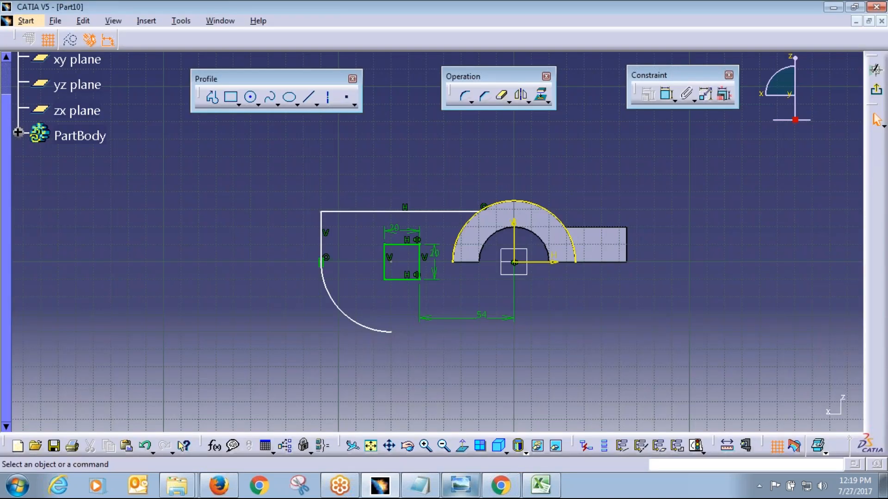
Step: Check the D6.jpg drawing, then draw a vertical construction line through the square, extending above and below it
left_click(393, 263)
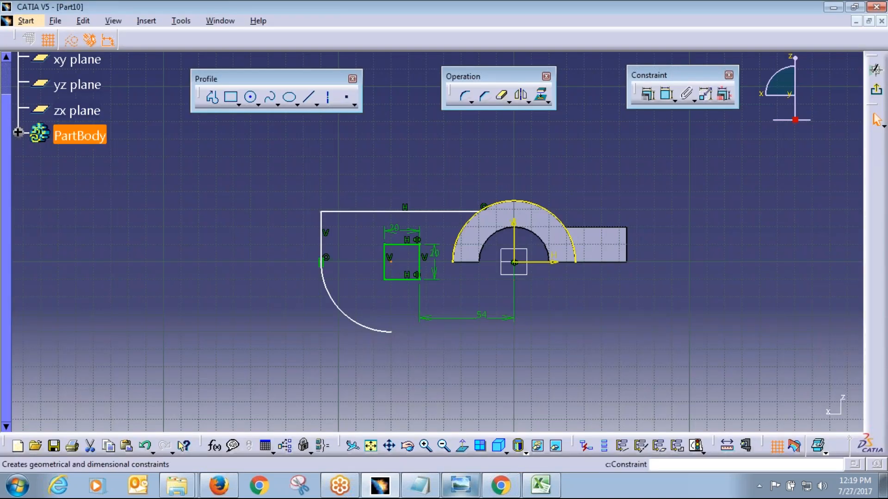
left_click(371, 272)
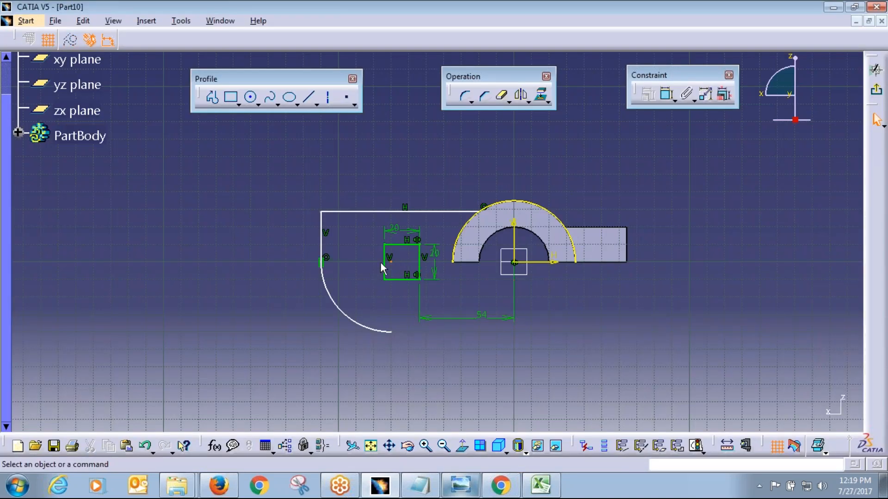
key("alt+Tab")
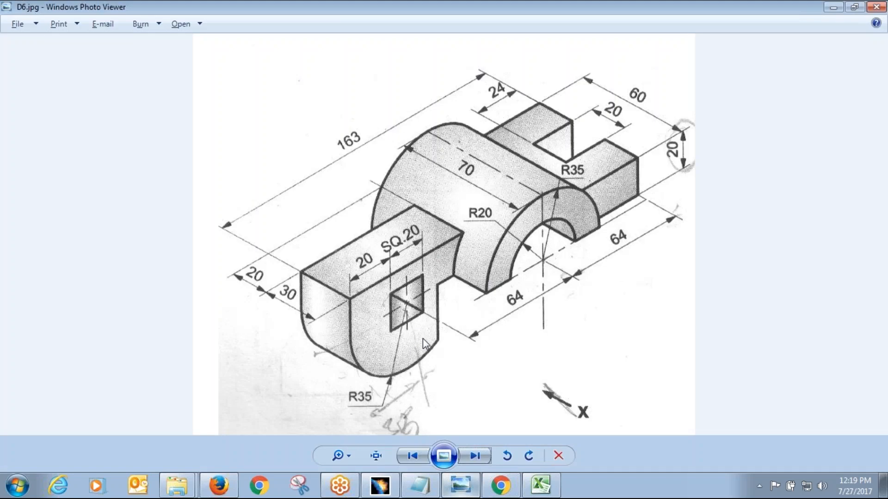
key("alt+Tab")
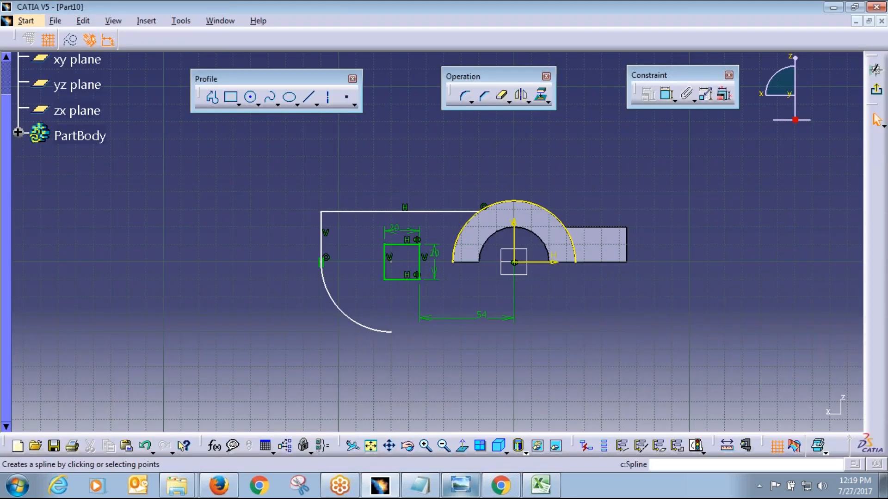
left_click(310, 98)
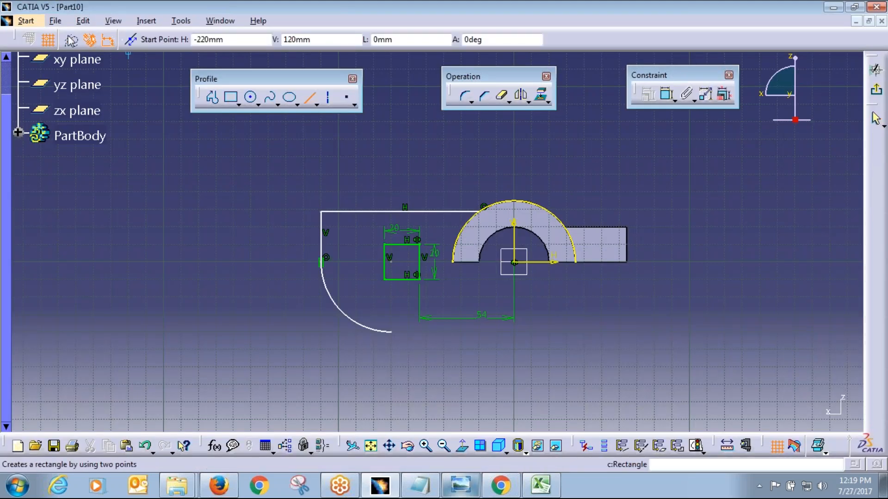
left_click(408, 190)
left_click(409, 331)
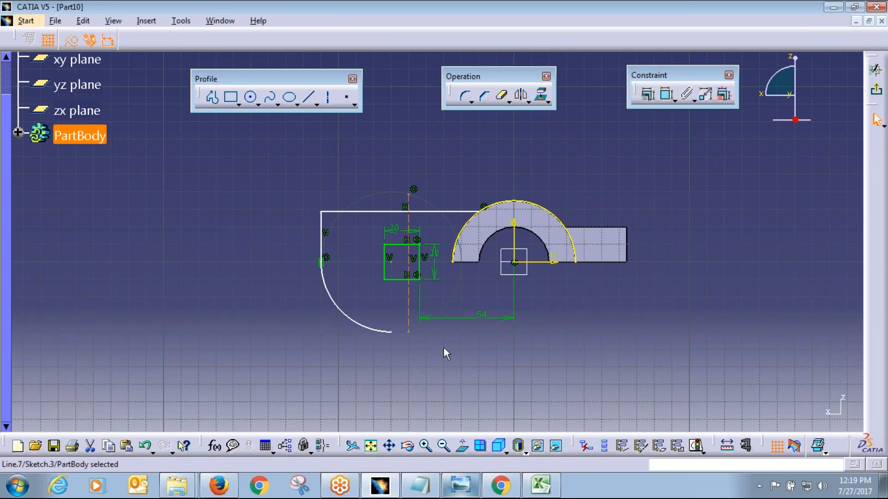
left_click(442, 319)
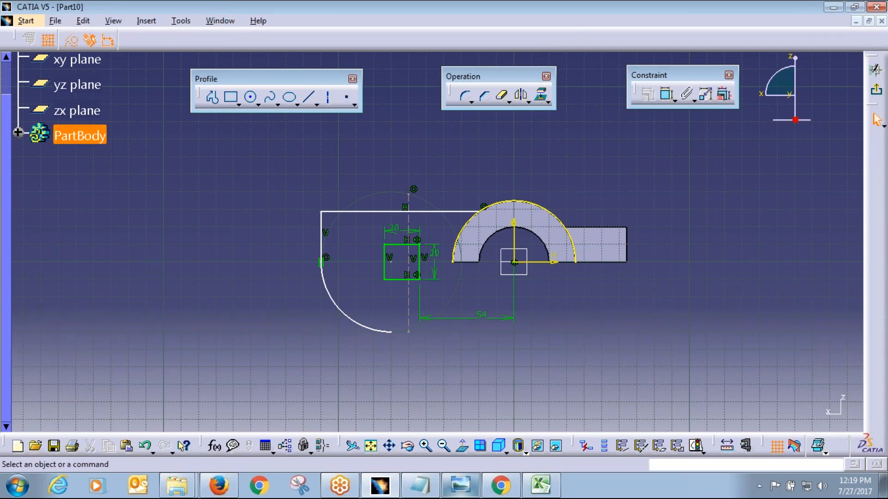
Step: Constrain the square's two vertical edges to be symmetric about the vertical construction line
left_click(429, 273)
left_click(409, 298, "ctrl")
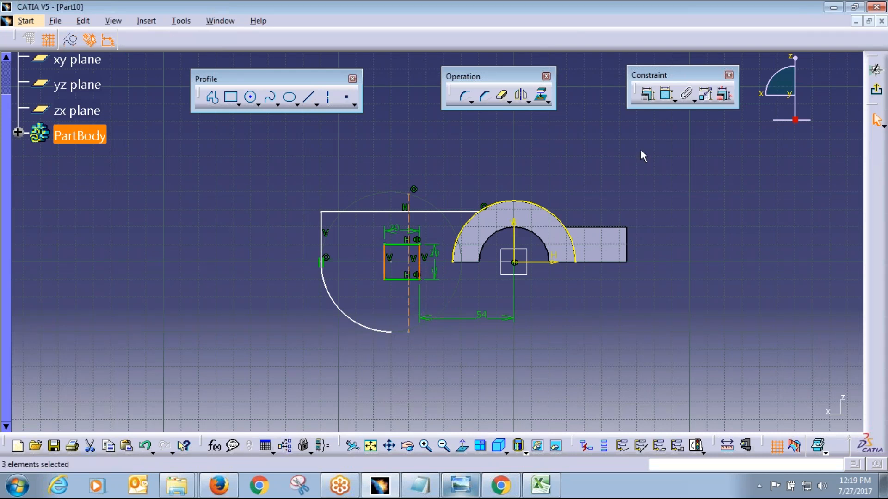
left_click(647, 101)
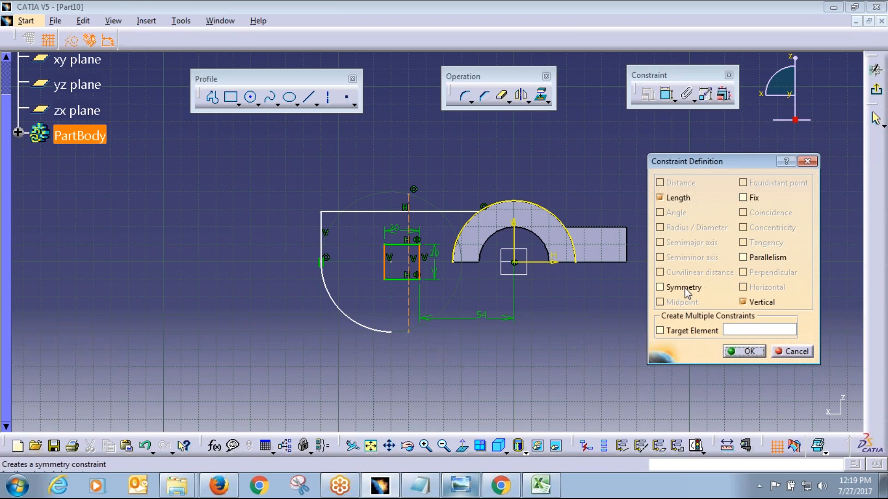
left_click(660, 287)
left_click(745, 351)
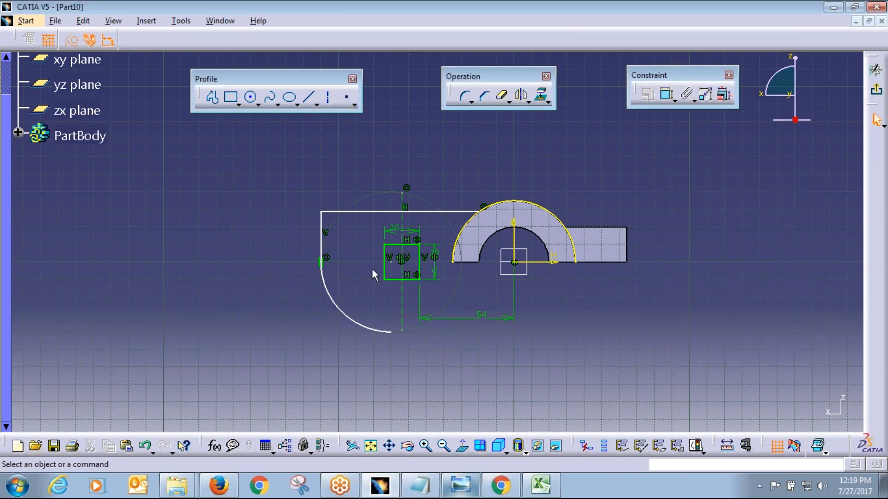
Step: Constrain the arm arc's centre point to be coincident with the vertical construction line, then check the D6.jpg drawing
left_click(391, 261)
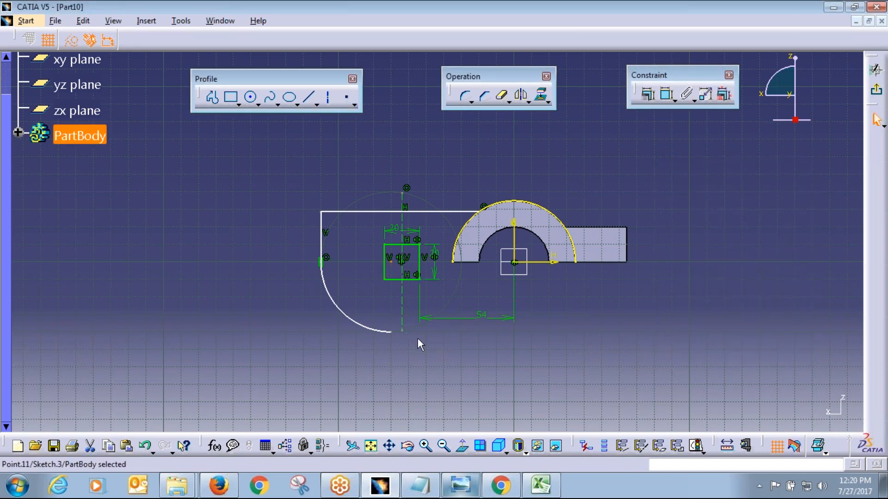
left_click(402, 307, "ctrl")
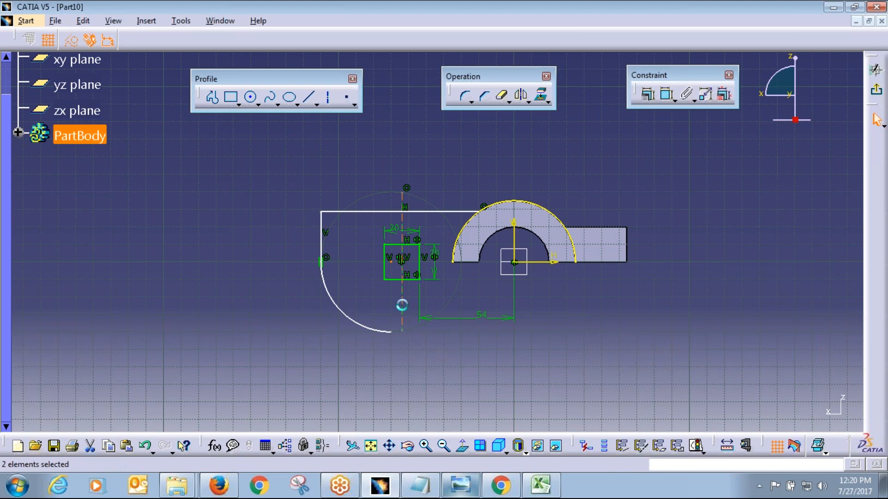
left_click(648, 97)
left_click(760, 216)
left_click(744, 351)
key("alt+Tab")
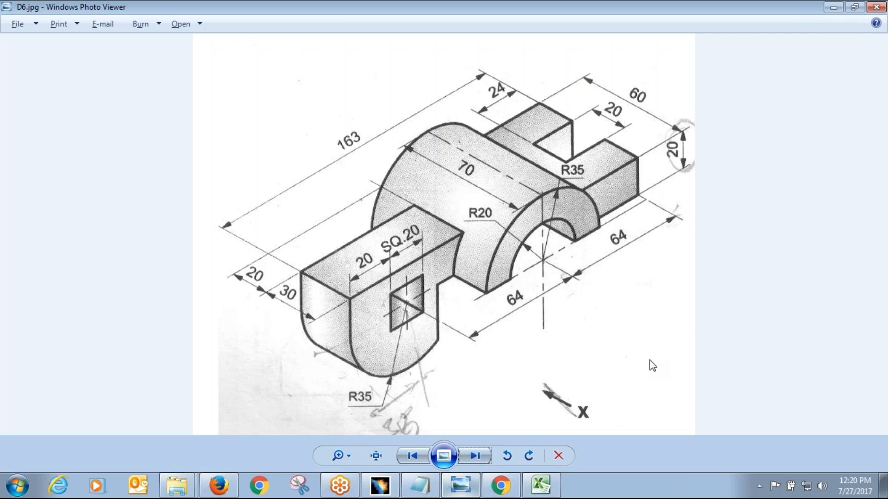
key("alt+Tab")
key("alt+Tab")
key("alt+Tab")
Step: Draw a 15 mm horizontal line from the projected arc's lower end towards the square, ending at H -50 mm
left_click(310, 97)
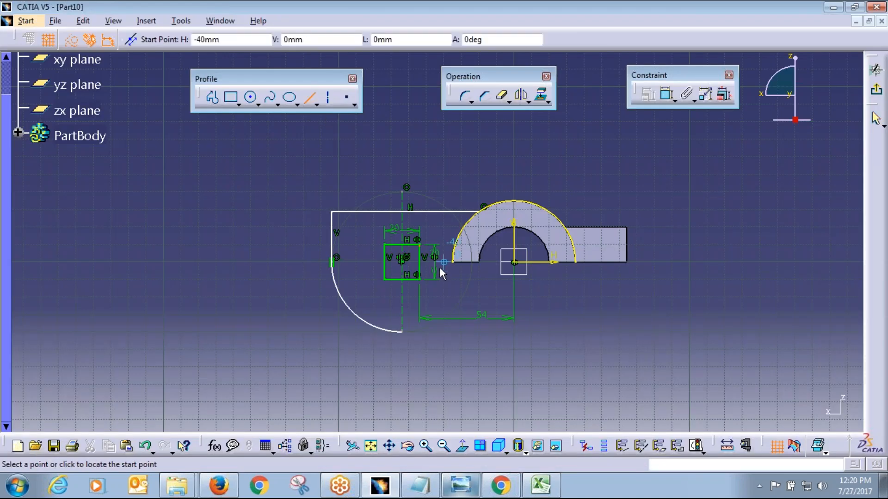
left_click(453, 262)
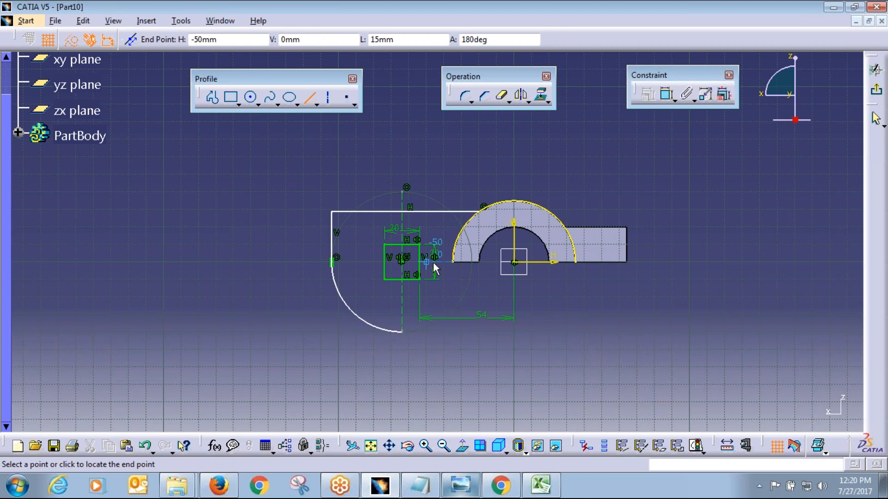
left_click(435, 273)
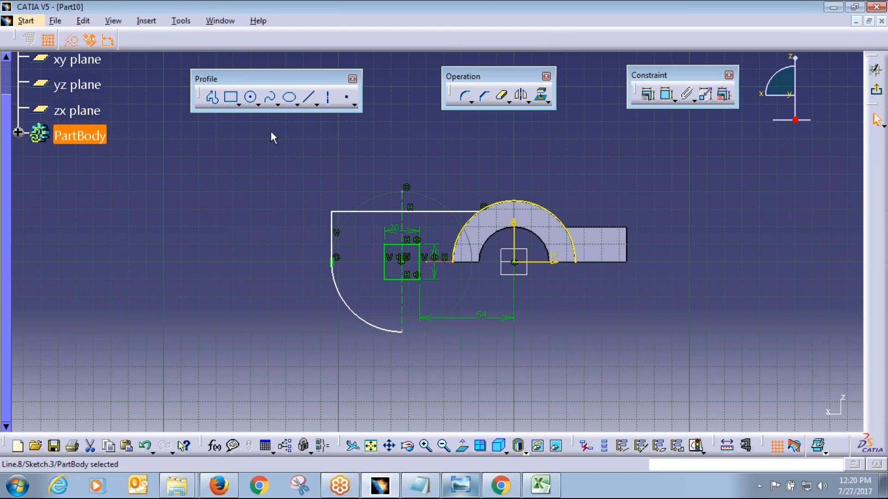
Step: Make the short horizontal line a standard element and draw a vertical line from its free end down past the arm's arc
left_click(528, 343)
left_click(70, 41)
left_click(308, 97)
left_click(426, 262)
left_click(427, 350)
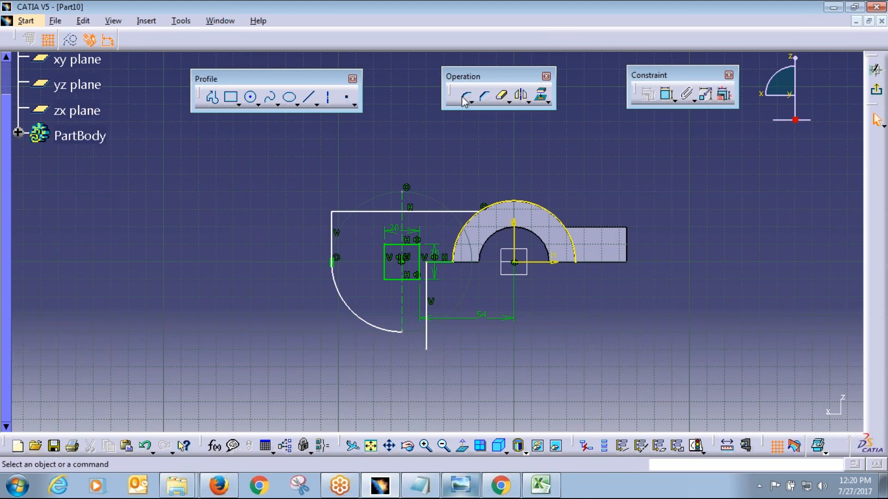
Step: Trim the arm's arc and the new vertical line to each other so they meet in a corner, then check the D6.jpg drawing
left_click(509, 102)
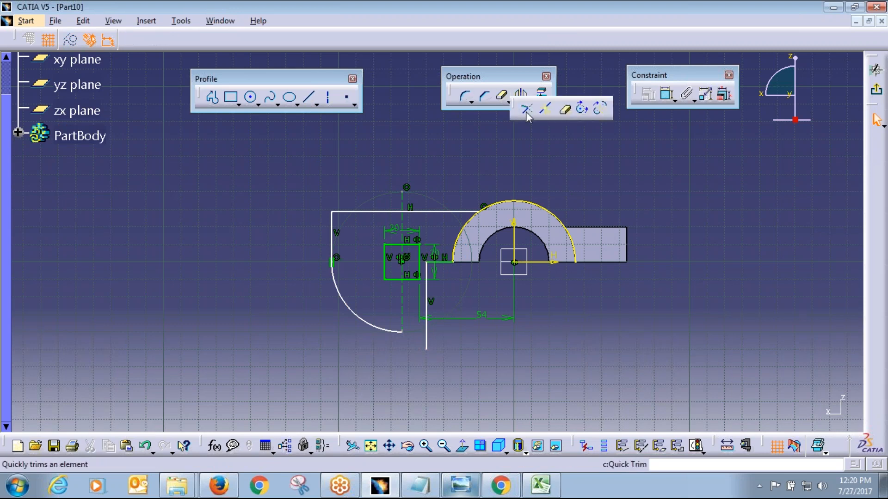
left_click(522, 109)
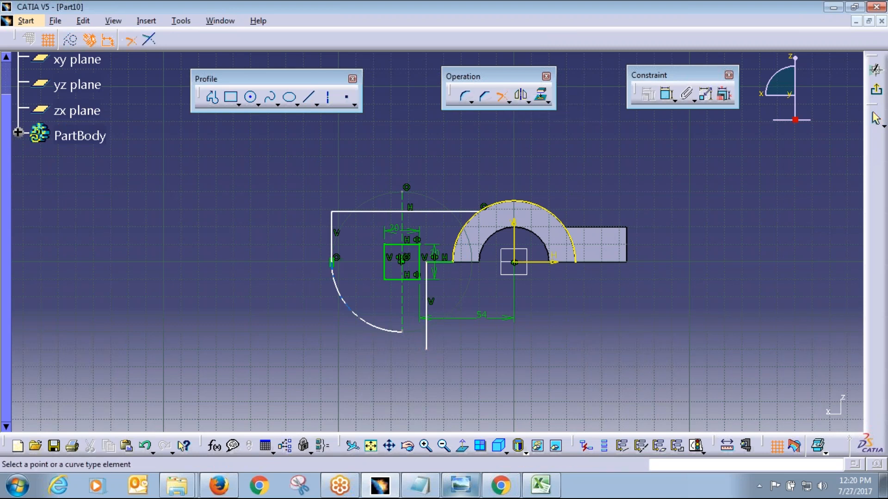
left_click(348, 307)
left_click(426, 303)
key("alt+Tab")
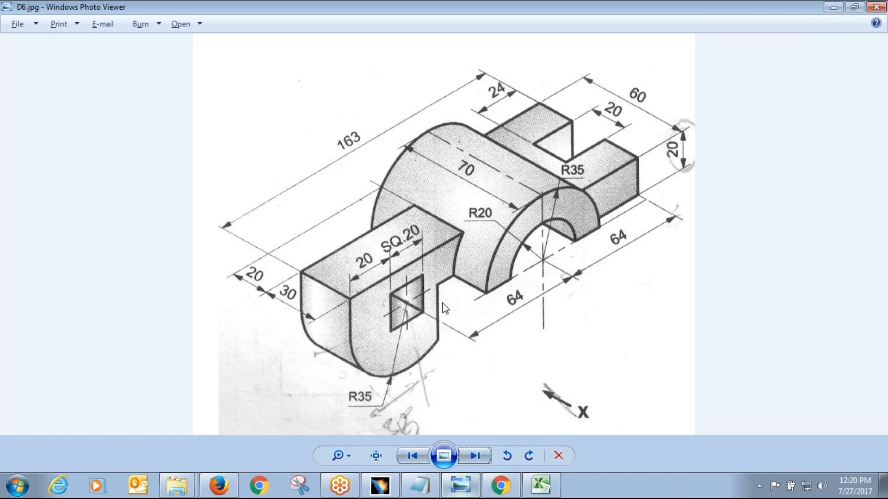
key("alt+Tab")
Step: Dimension the short horizontal line's length as 10 mm, then pull the arm's arc outward to test what is still free
left_click(666, 94)
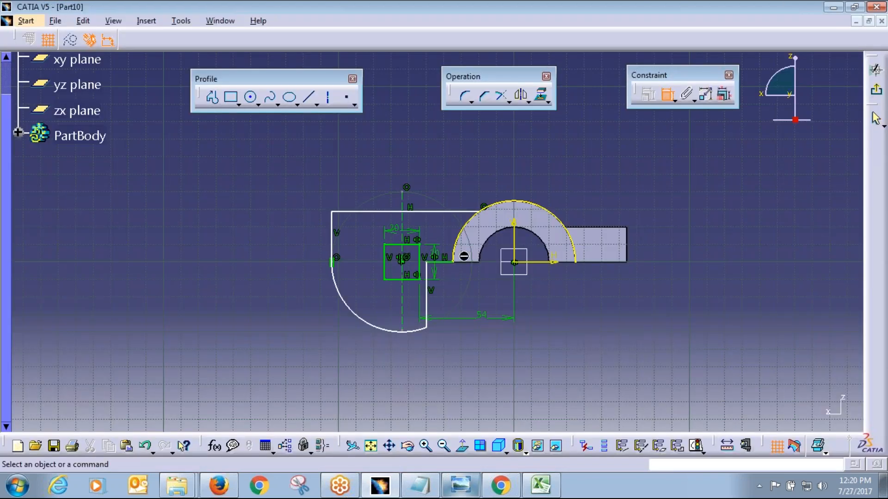
left_click(450, 262)
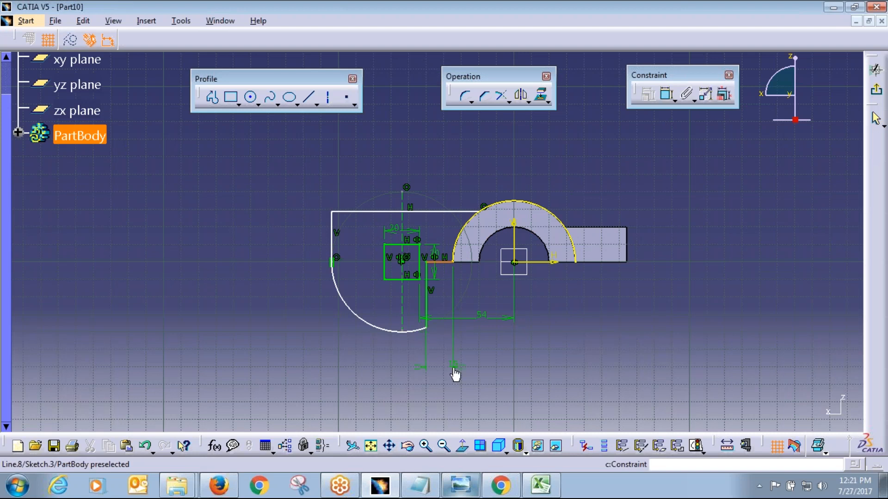
left_click(455, 370)
double_click(454, 365)
type("10")
key("Tab")
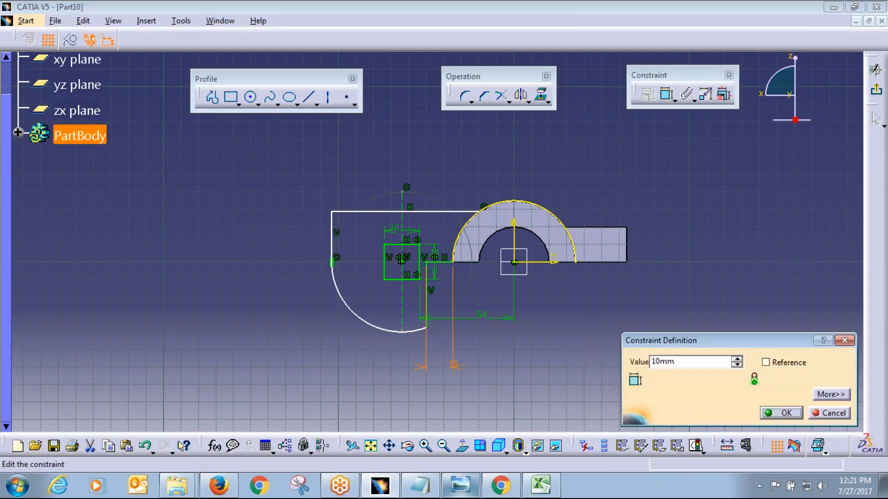
key("Return")
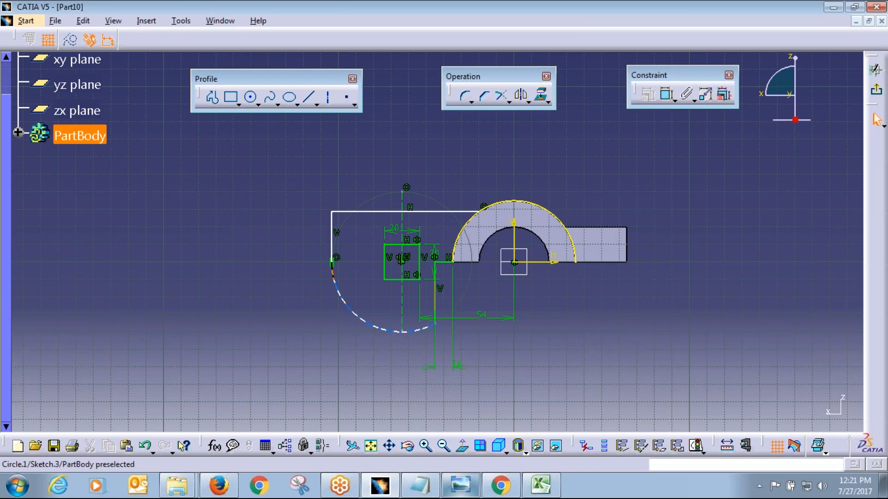
left_click_drag(373, 303, 357, 300)
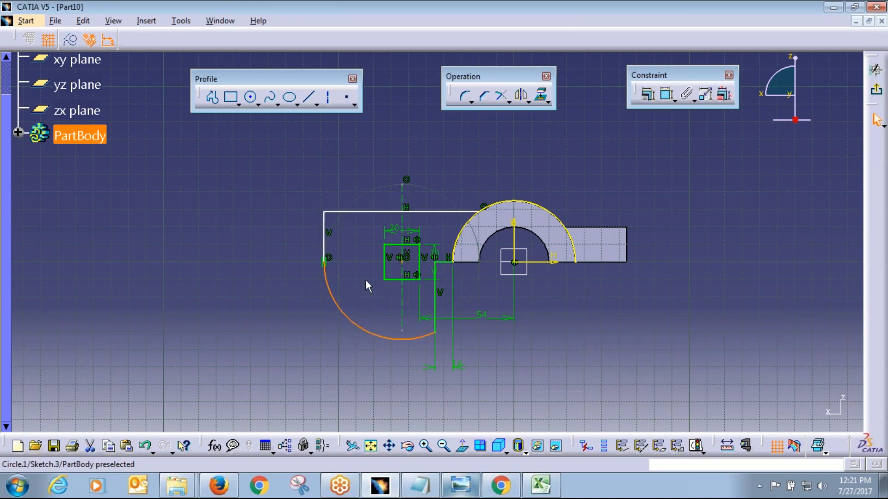
Step: Check the D6.jpg drawing, then dimension the distance from the arm's outer vertical edge to the slotted arm's end face as 163 mm
key("alt+Tab")
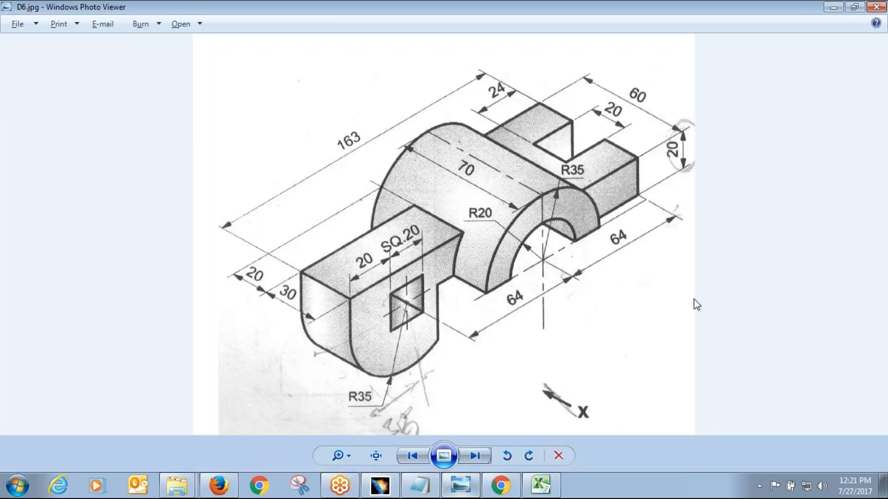
key("alt+Tab")
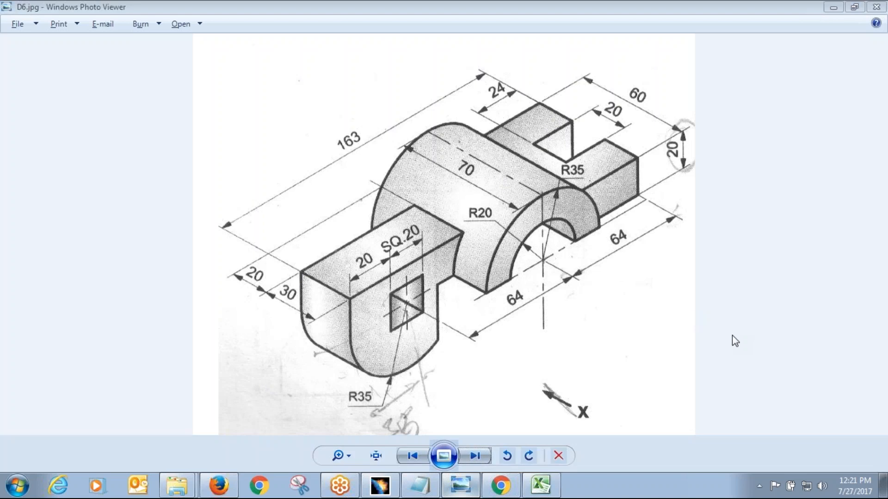
left_click(745, 315)
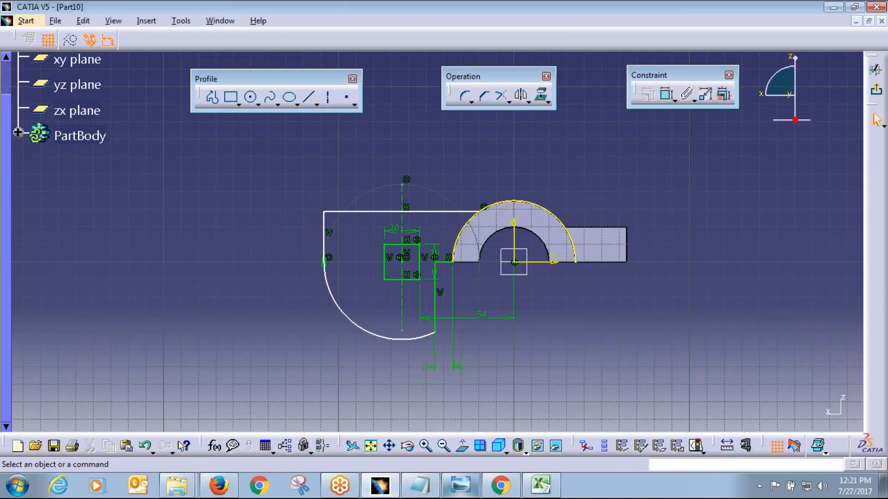
left_click(666, 94)
left_click(324, 233)
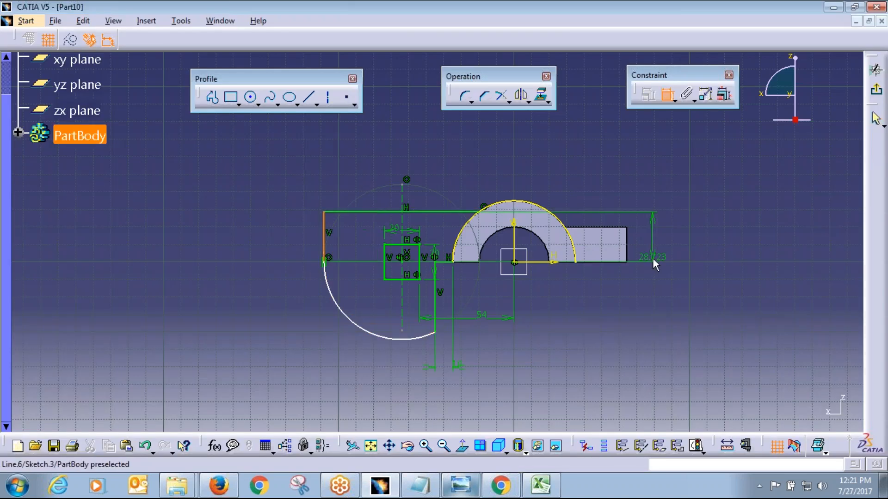
left_click(627, 245)
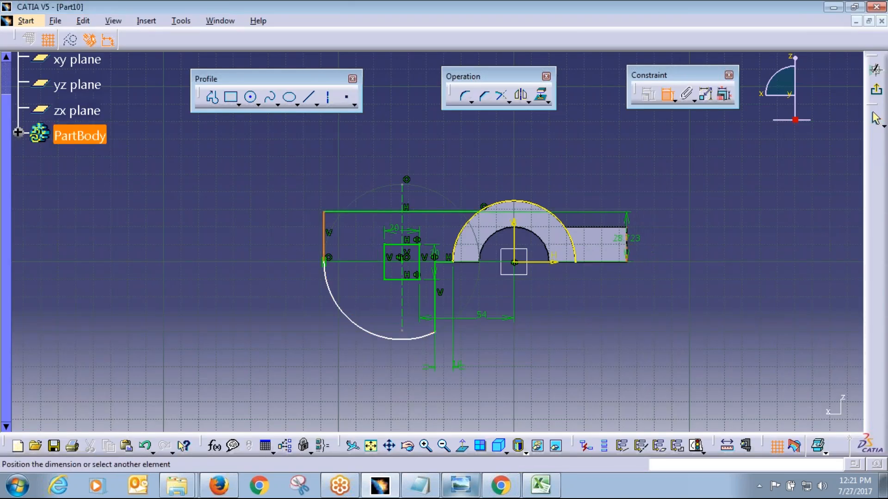
left_click(509, 165)
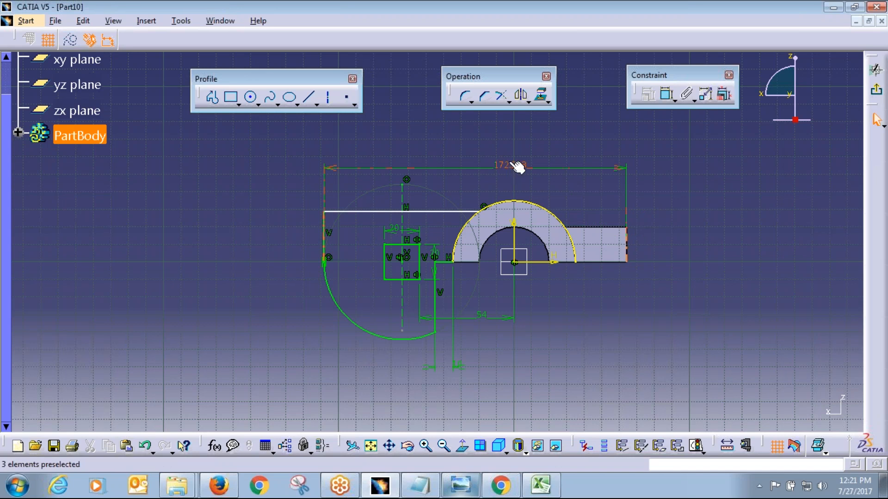
double_click(513, 167)
type("163")
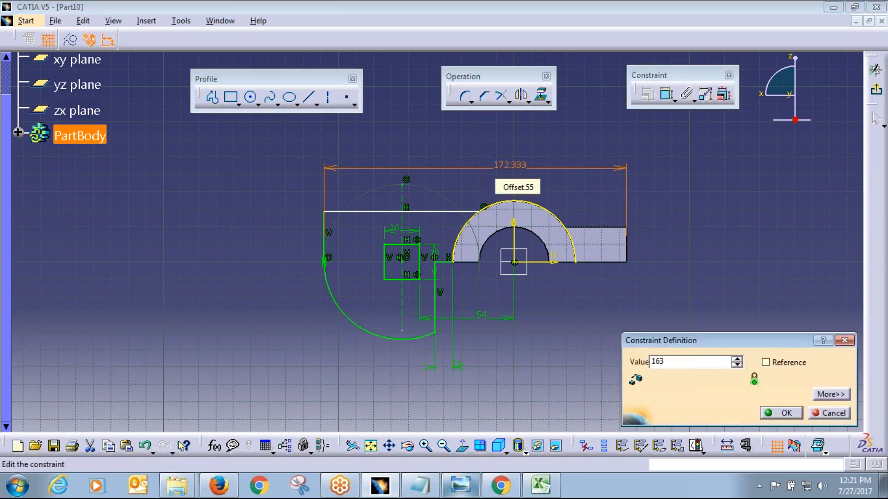
key("Return")
Step: Check the D6.jpg drawing, then constrain the arm profile's upper horizontal line to be coincident with the slotted arm's top edge
key("alt+Tab")
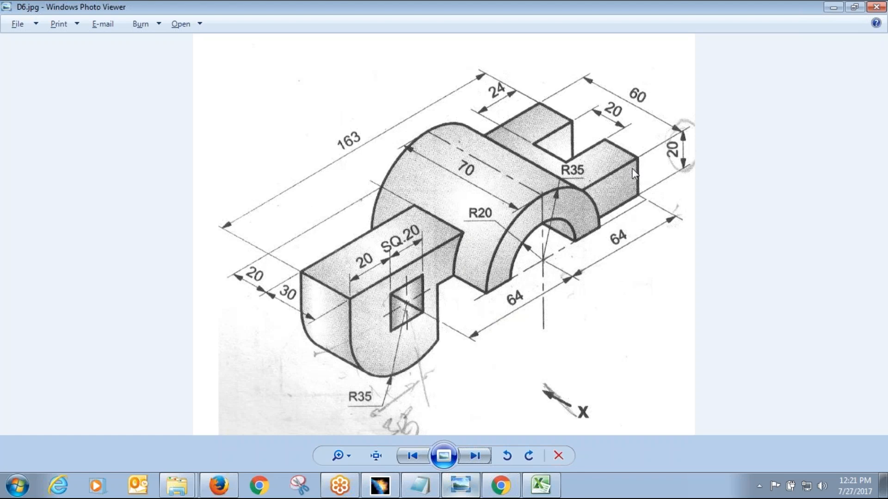
key("alt+Tab")
left_click(714, 295)
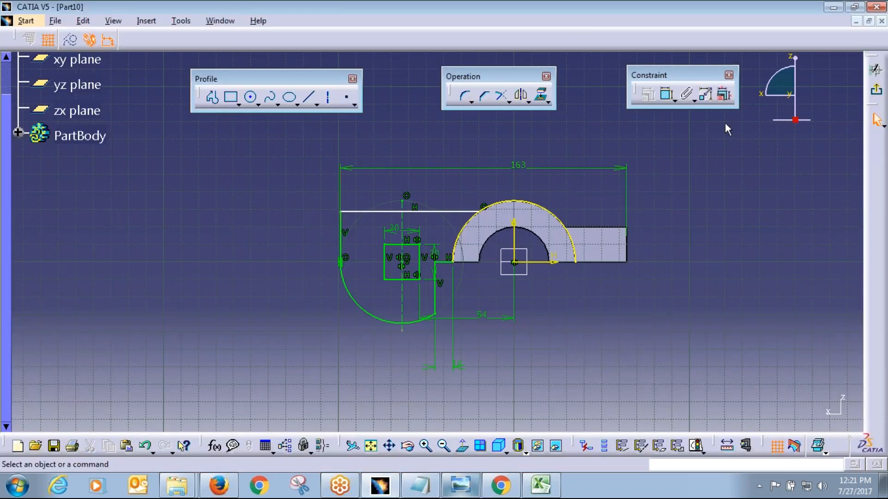
left_click(461, 211)
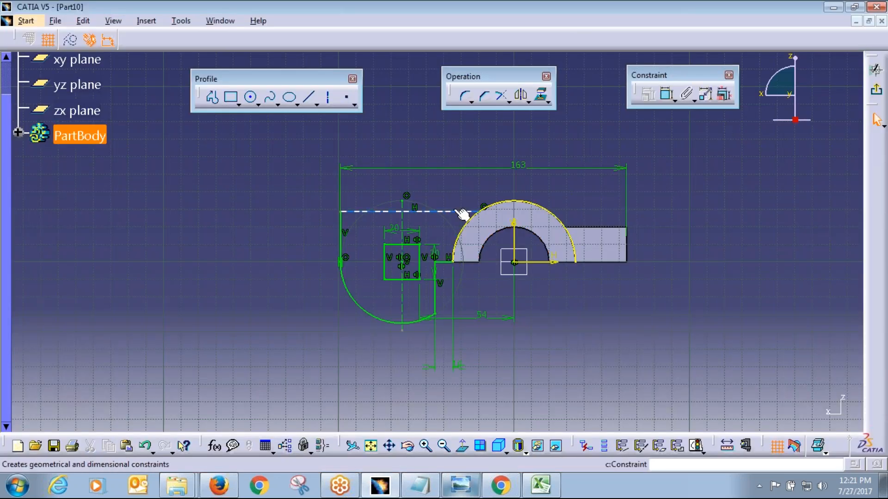
left_click(608, 227)
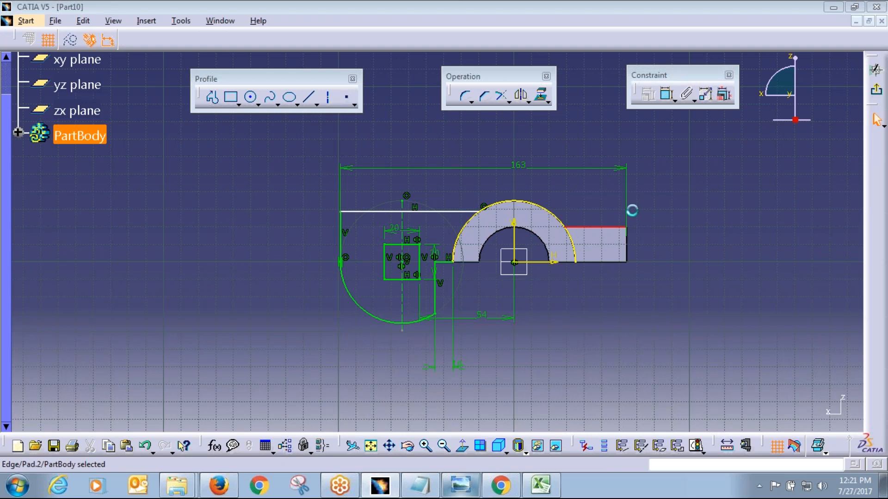
left_click(472, 211)
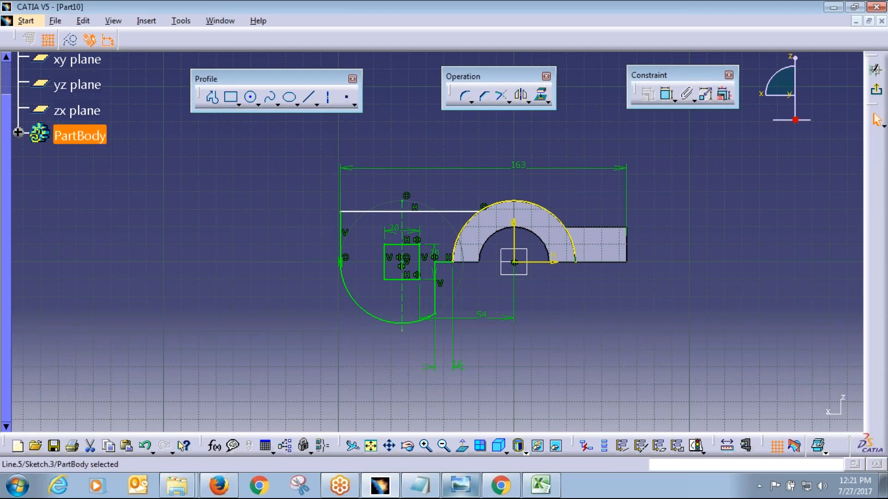
left_click(601, 228, "ctrl")
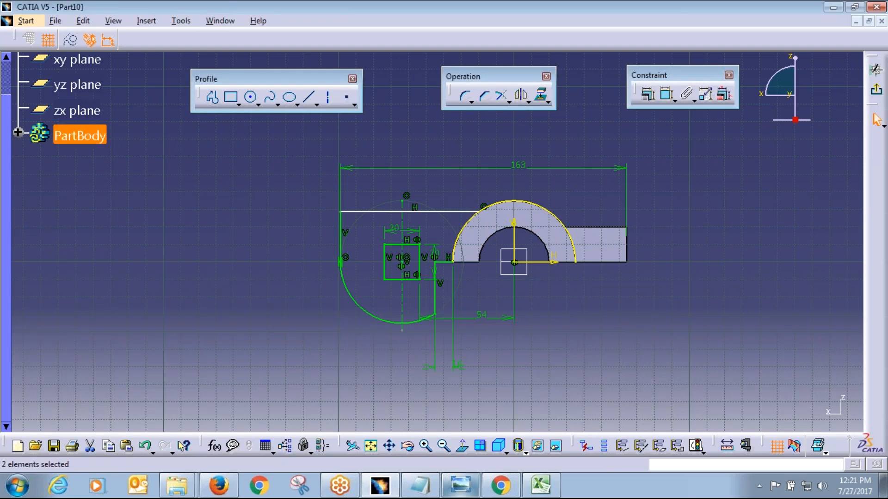
left_click(645, 95)
left_click(742, 213)
left_click(744, 351)
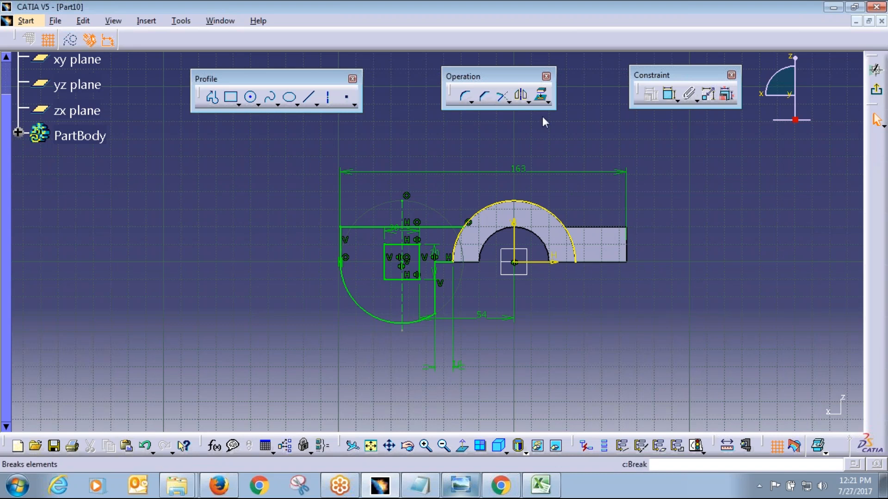
Step: Quick-trim the part of the projected arc outside the arm profile and exit the sketch
left_click(509, 102)
left_click(565, 114)
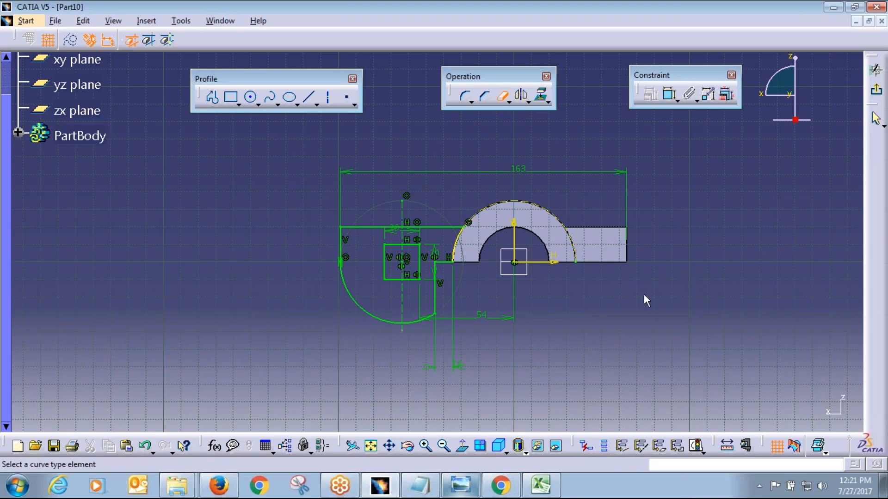
left_click(875, 117)
left_click(876, 90)
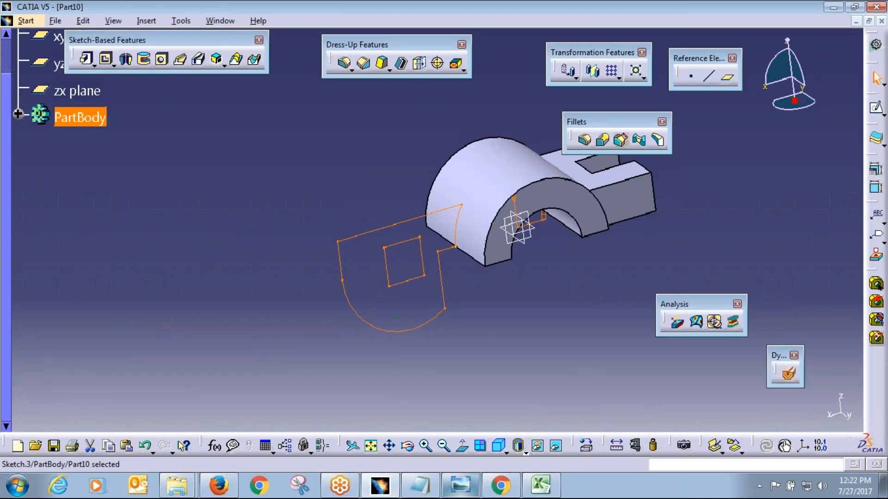
Step: Check the D6.jpg drawing, then pad the arm sketch with a length of 15 mm and mirrored extent
left_click(87, 63)
key("alt+Tab")
key("alt+Tab")
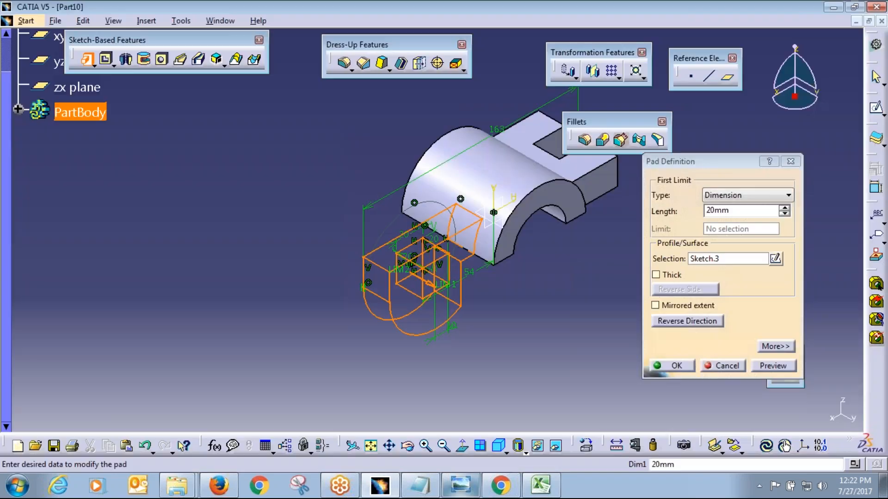
type("15")
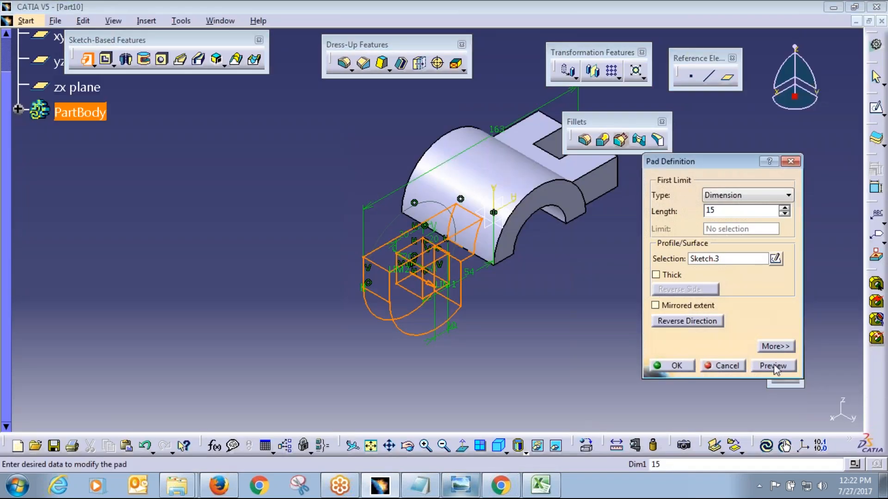
left_click(774, 366)
left_click(676, 306)
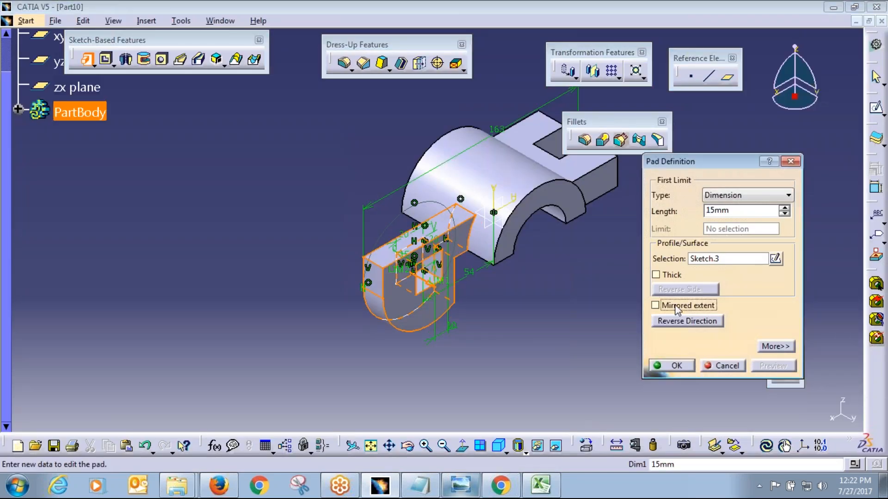
left_click(679, 366)
left_click(551, 373)
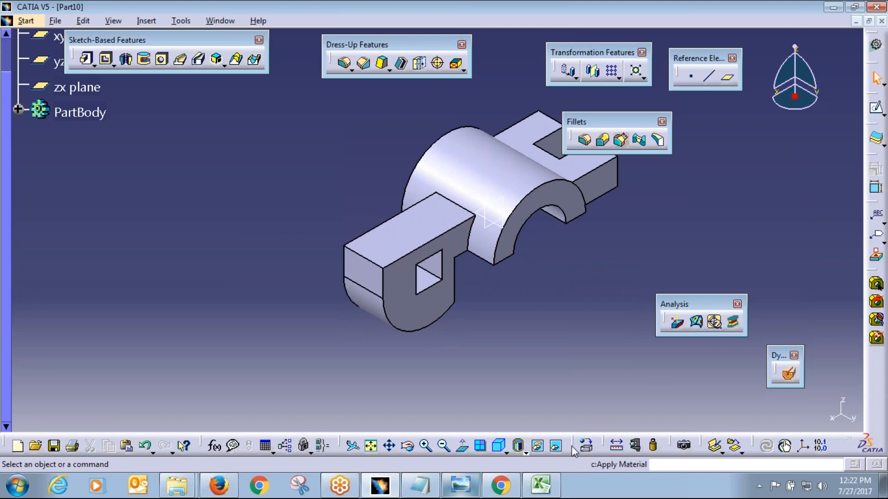
Step: Expand the PartBody in the specification tree to review the pads and sketches of the finished part
left_click(18, 110)
middle_click_drag(529, 285, 416, 345)
left_click(424, 313)
key("alt+Tab")
key("alt+Tab")
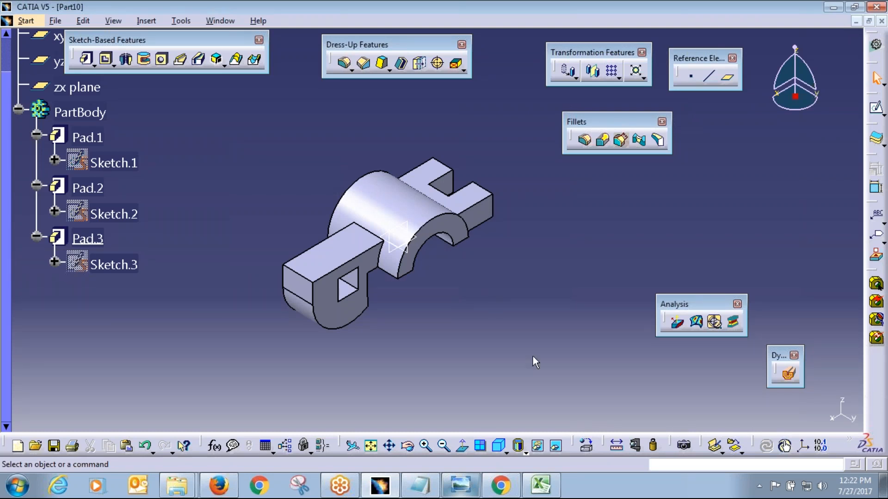
left_click(695, 9)
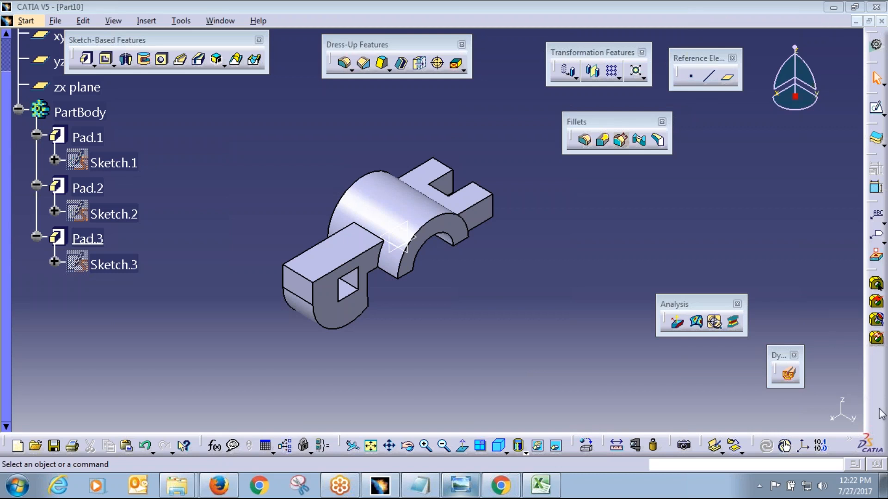
left_click(764, 240)
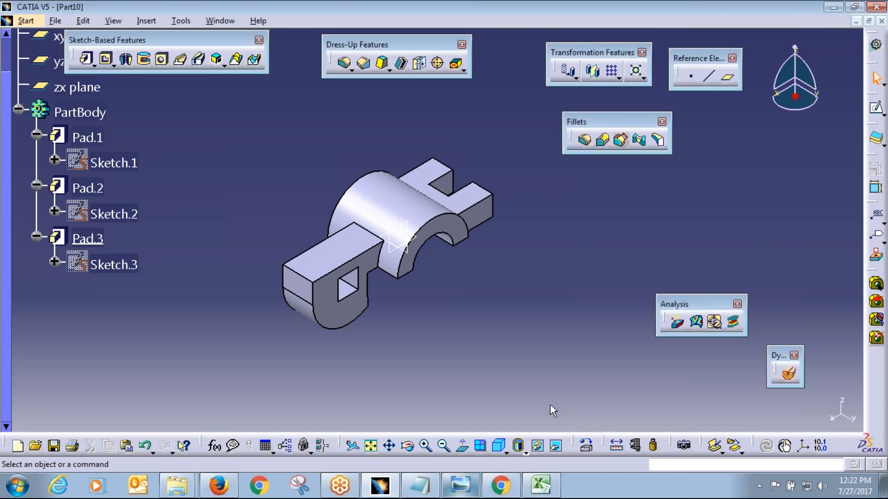
left_click(498, 446)
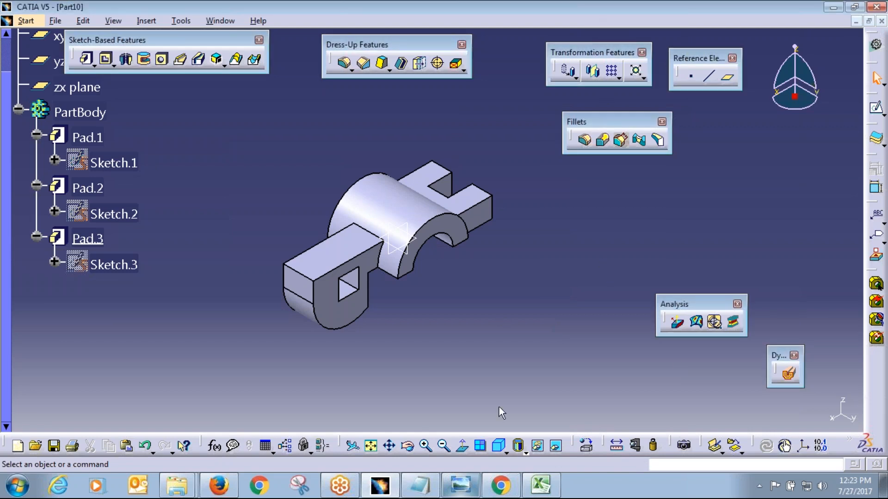
Step: Switch to Windows Photo Viewer and advance from the D6.jpg drawing to D7.jpg, the next practice part to examine
left_click(461, 491)
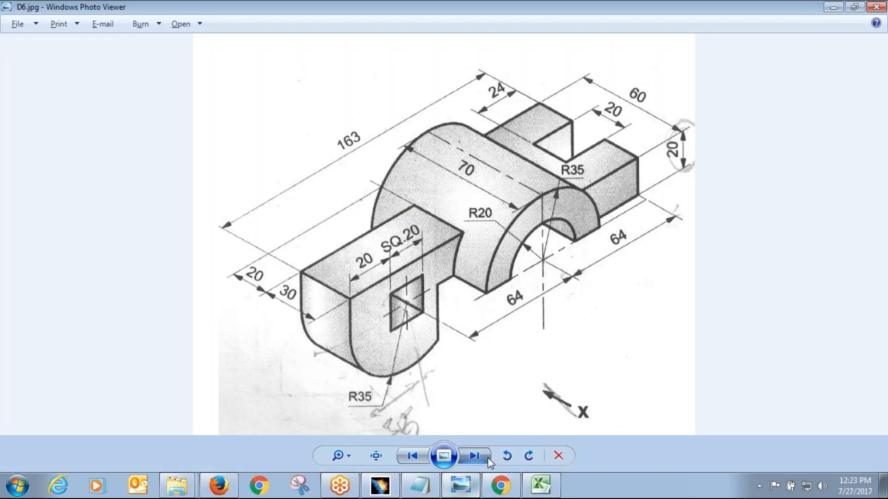
left_click(488, 459)
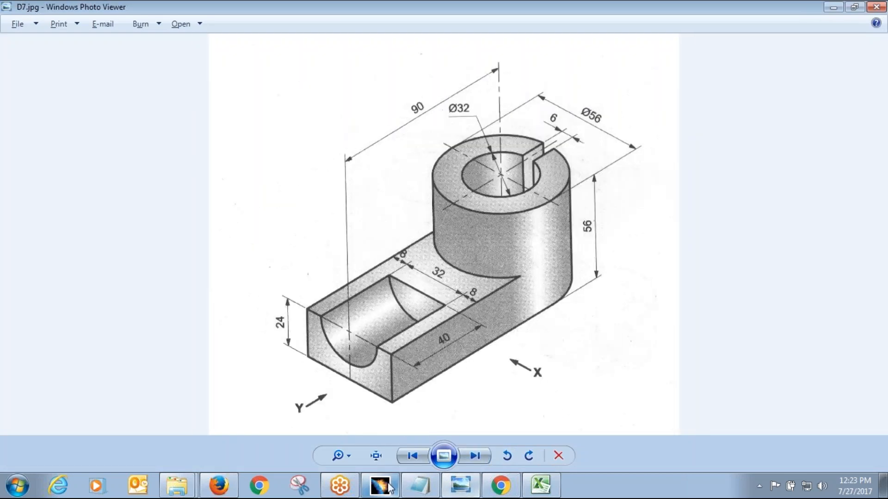
left_click(390, 488)
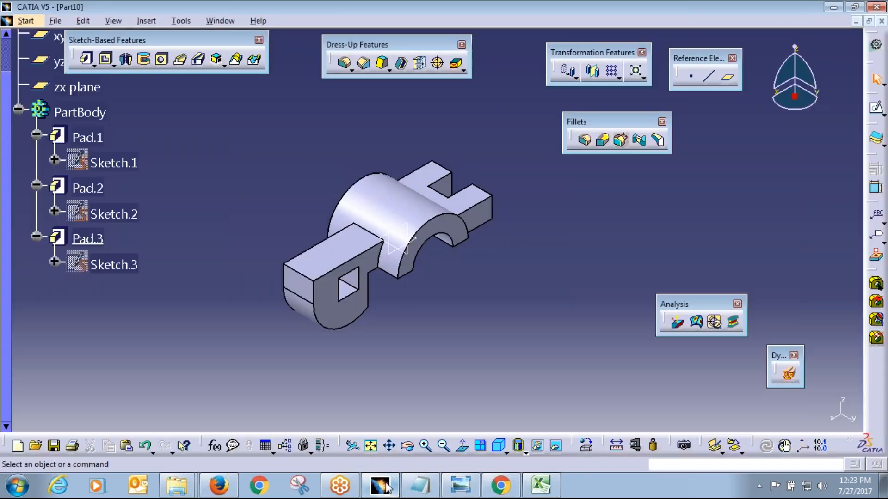
left_click(461, 486)
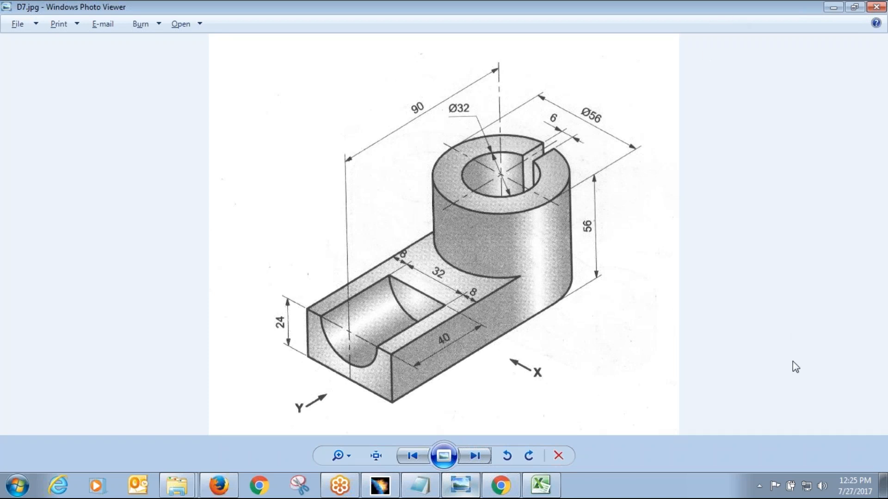
key("alt+Tab")
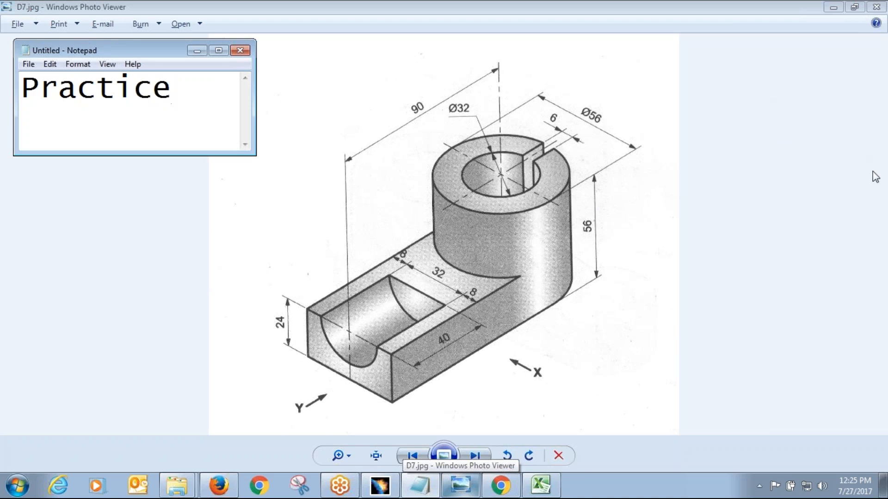
left_click(822, 185)
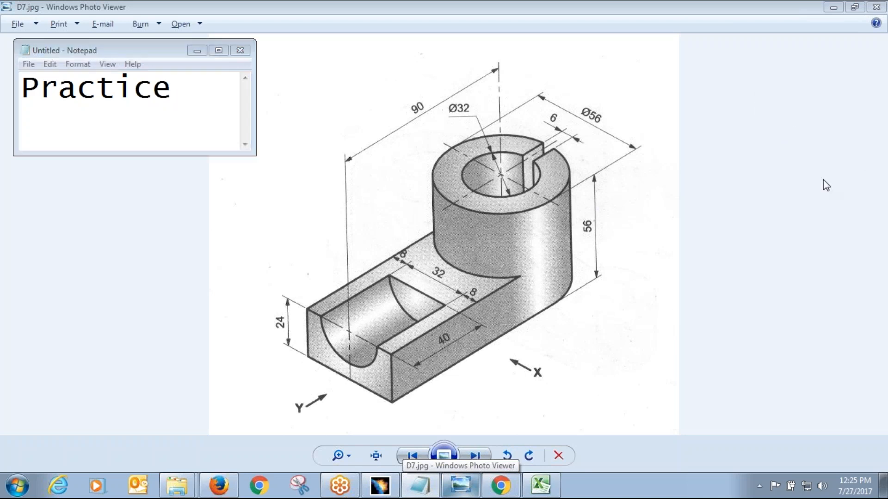